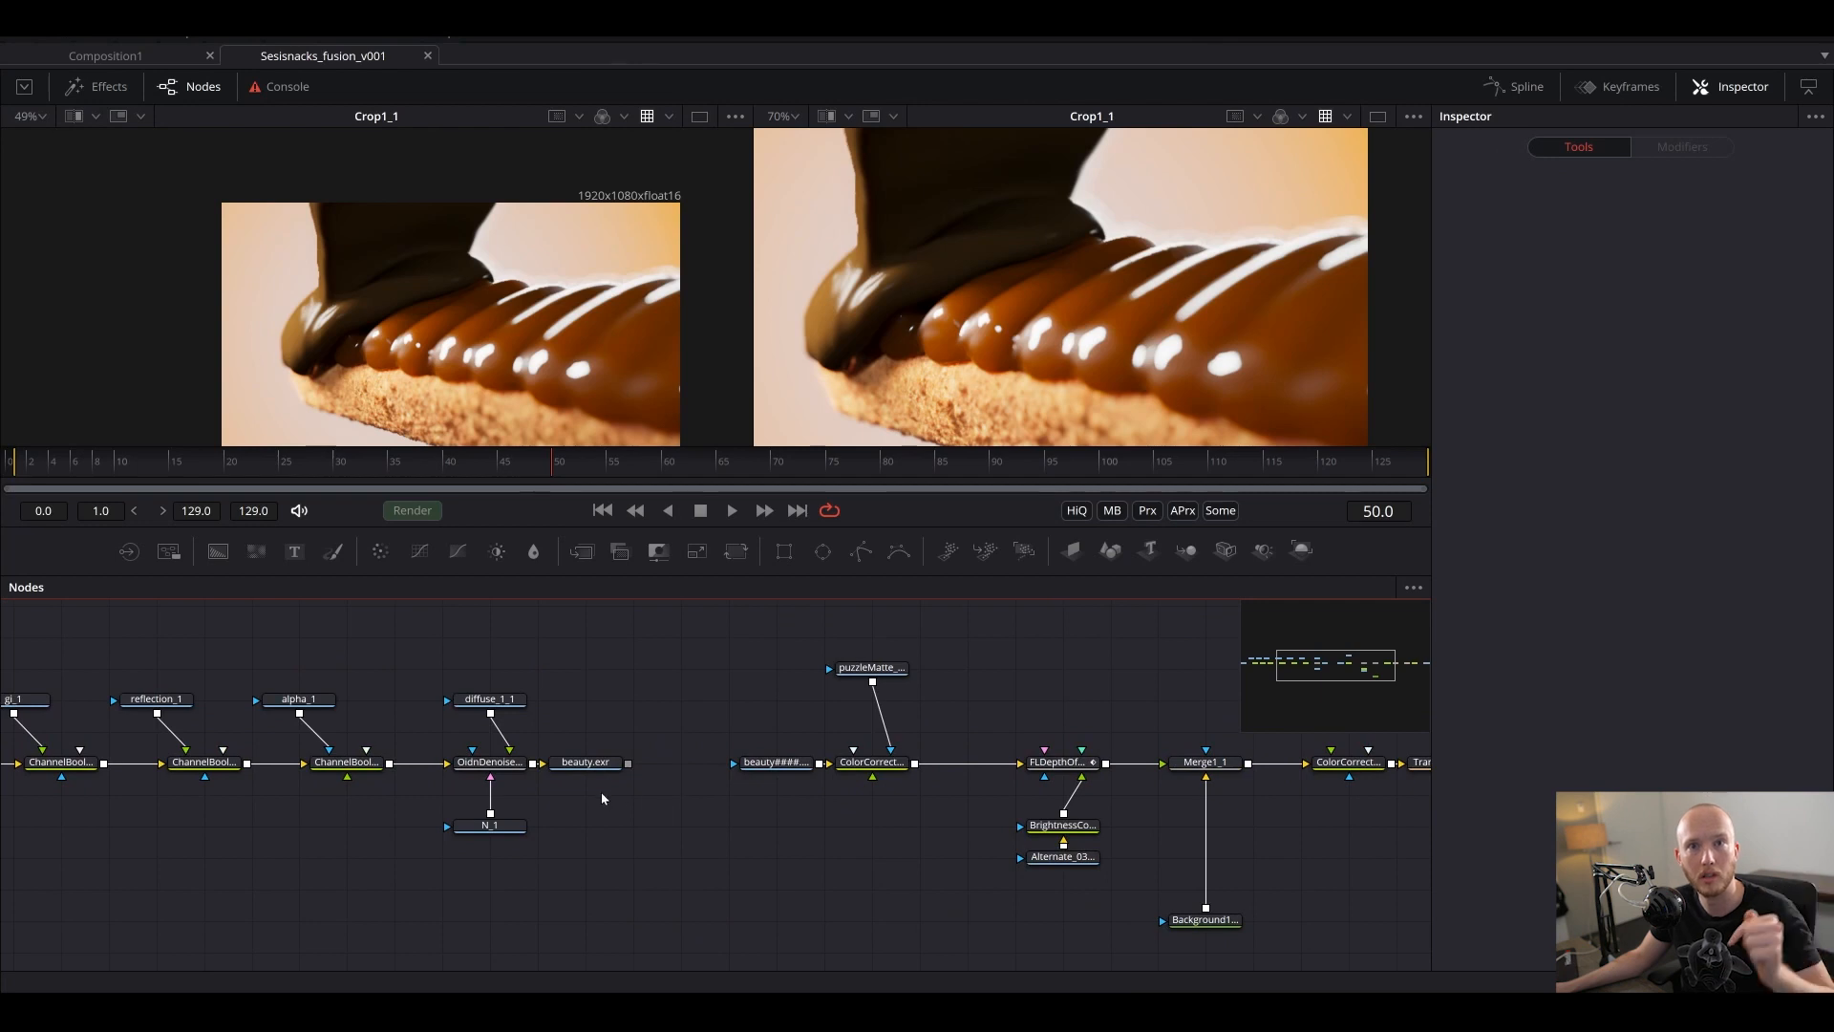
# - Place the diffuse_2 node in line ahead of the first ChannelBooleans node and show it in the first viewer
pyautogui.hscroll(-5, 602, 798)
pyautogui.hscroll(2, 544, 872)
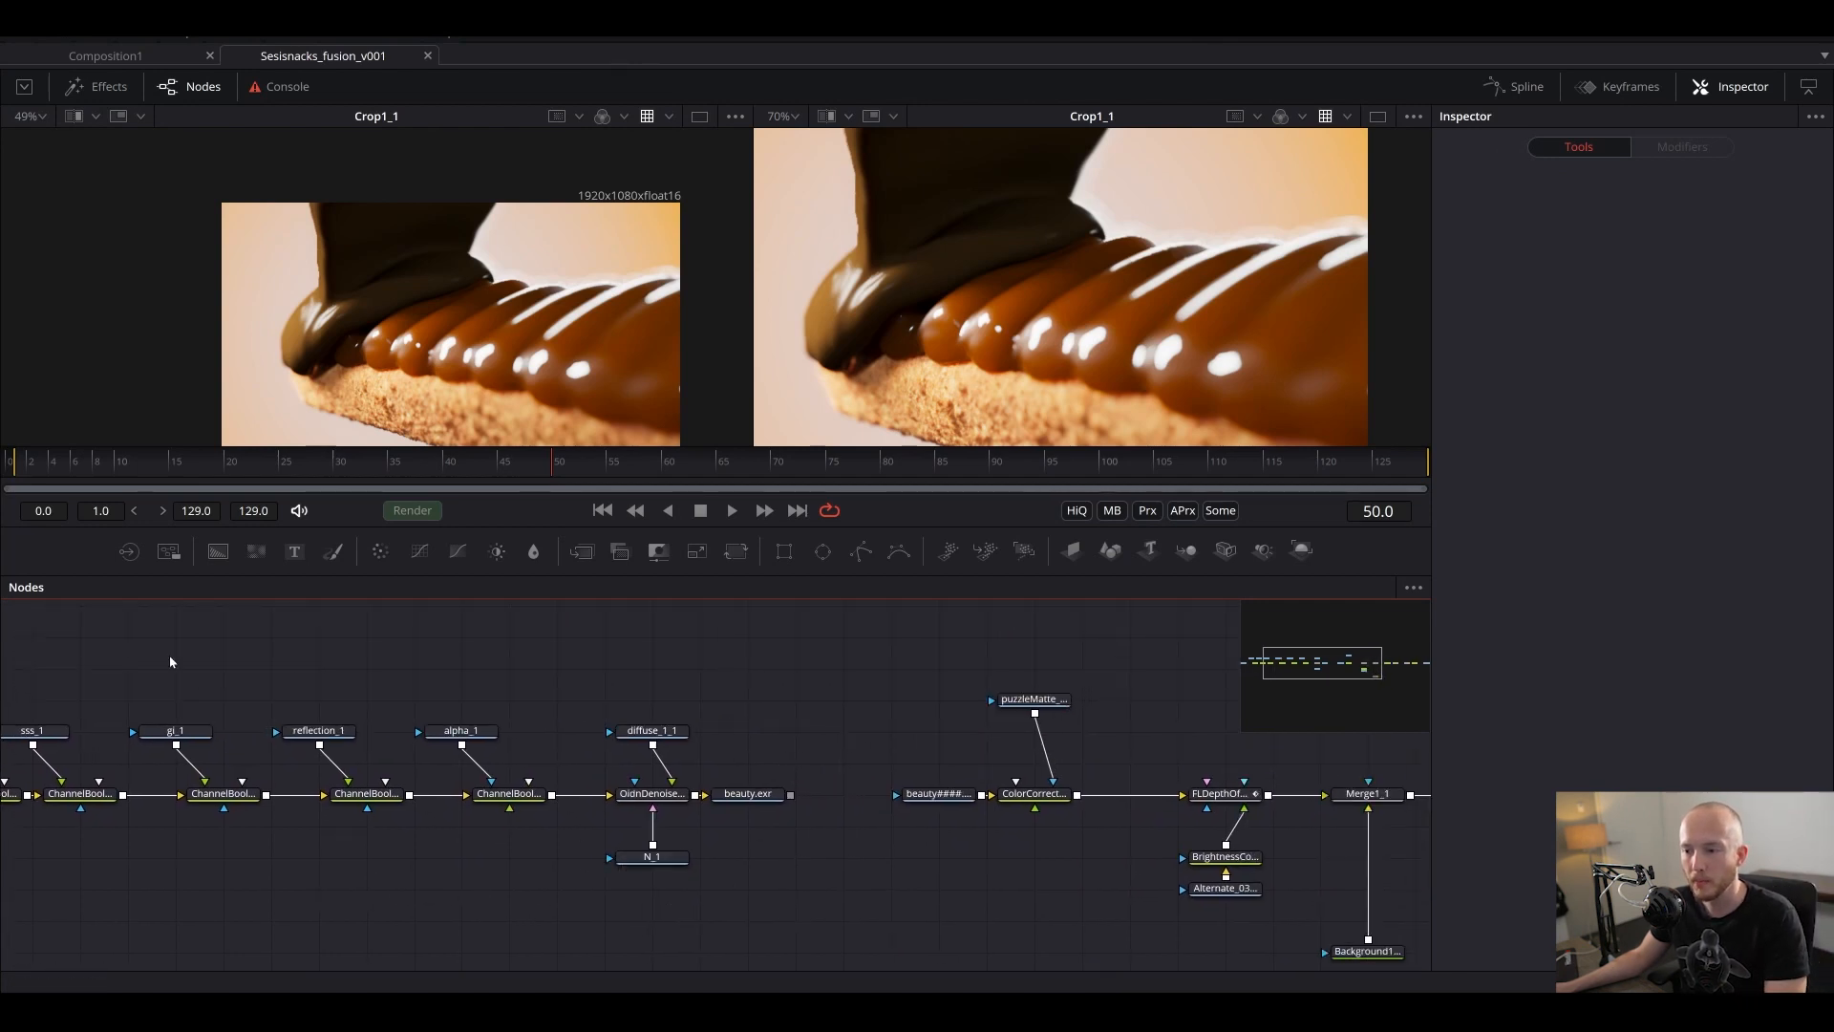
pyautogui.hscroll(-10, 170, 661)
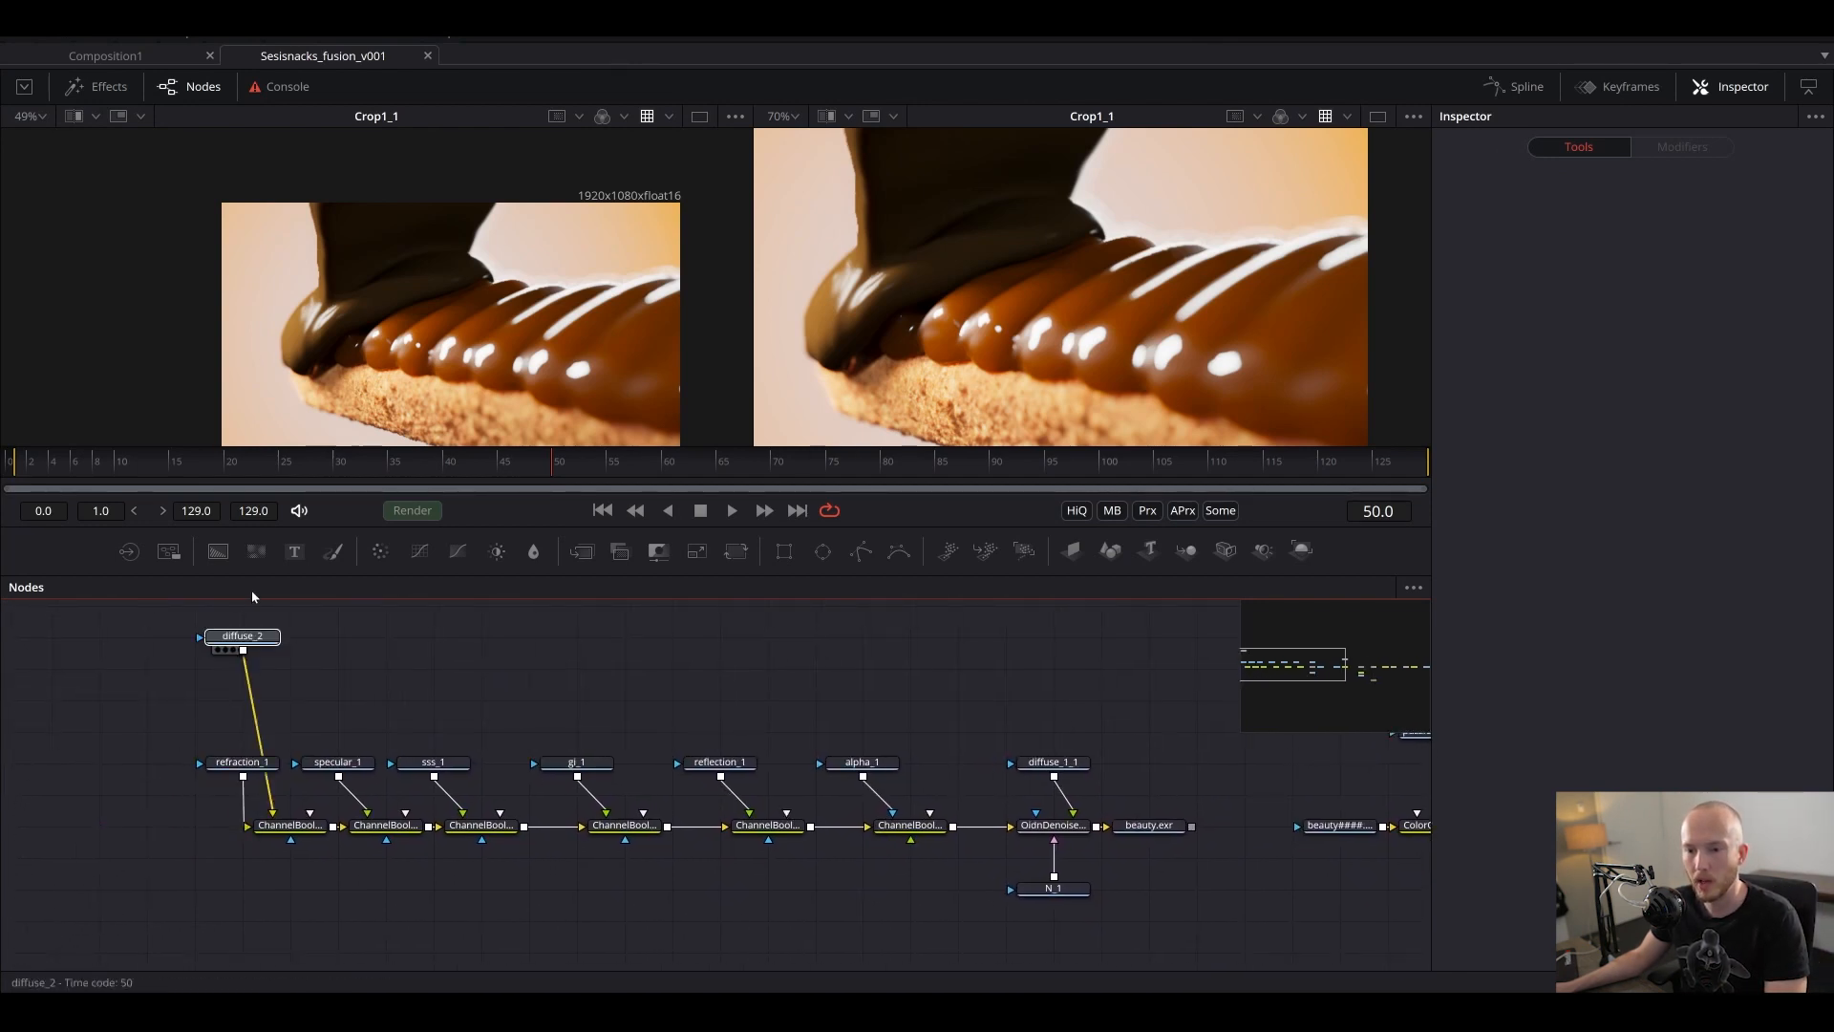
pyautogui.moveTo(241, 635); pyautogui.dragTo(147, 824)
pyautogui.press('1')
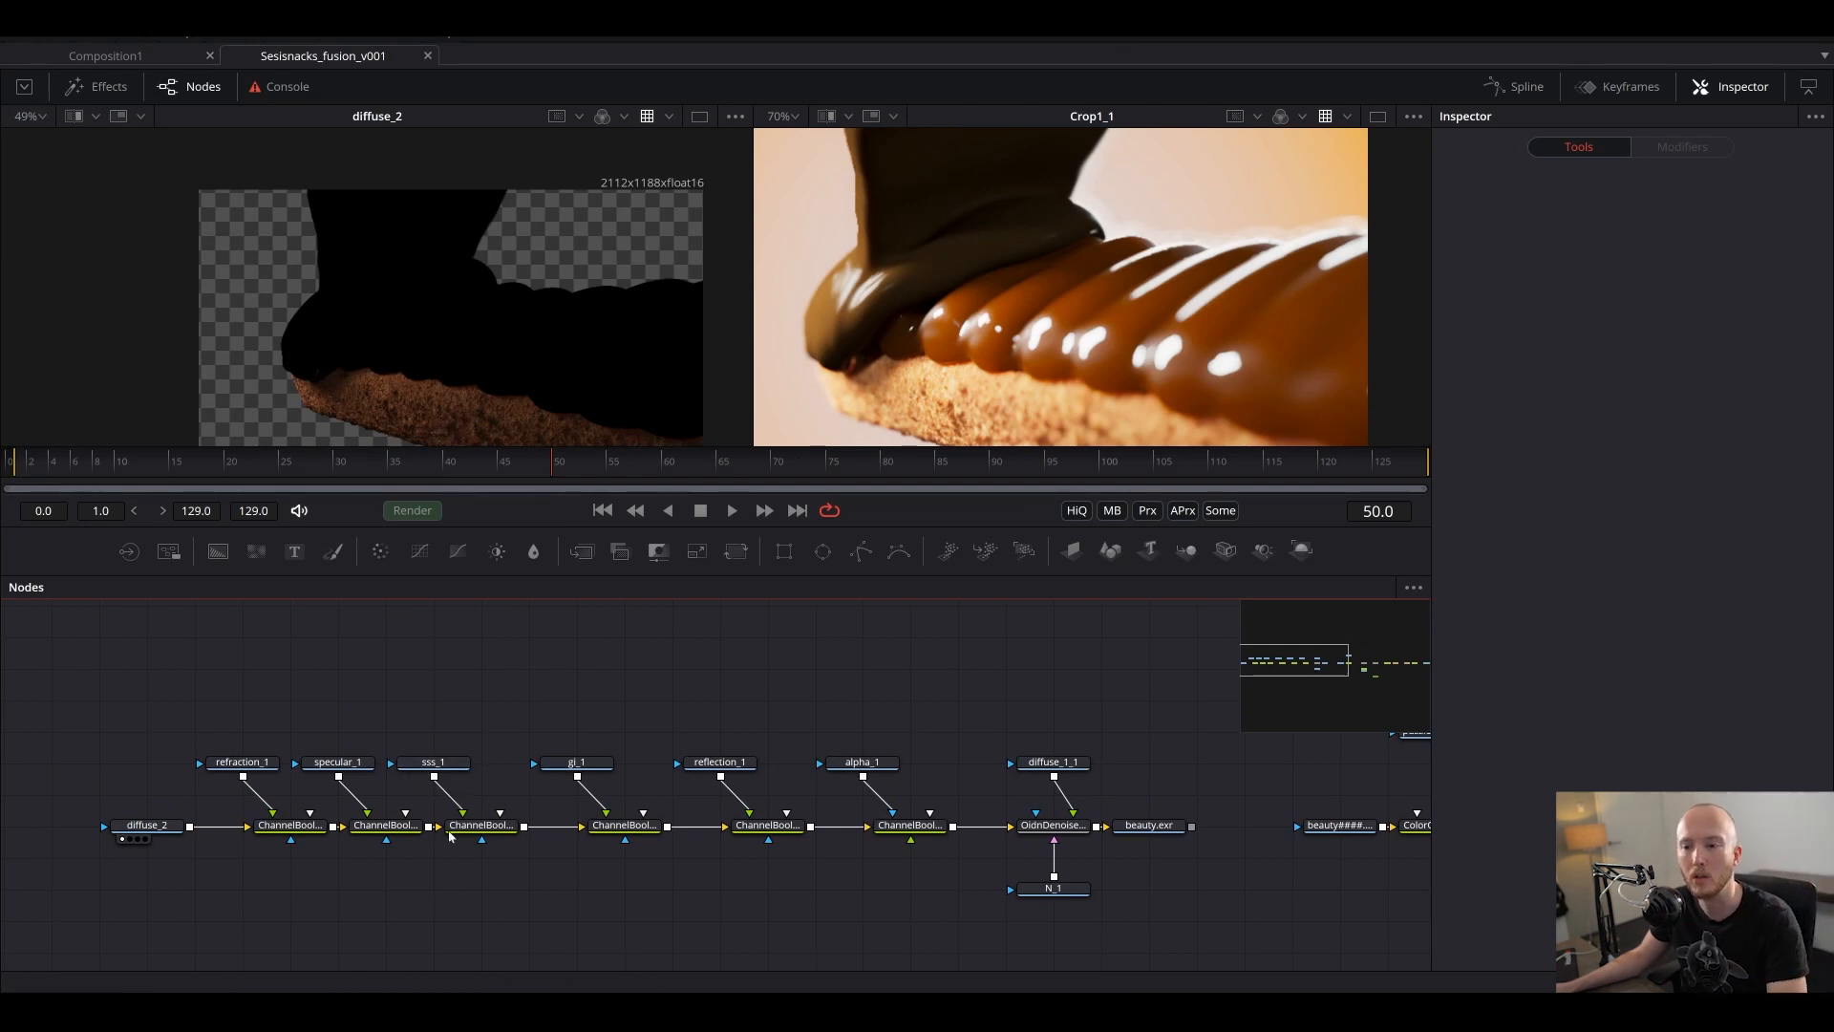
# - Inspect the refraction_1 and sss_1 passes, ChannelBooleans2_1, OidnDenoiser1_1 and the beauty####.exr loader one after another in the first viewer
pyautogui.moveTo(487, 379); pyautogui.dragTo(482, 382)
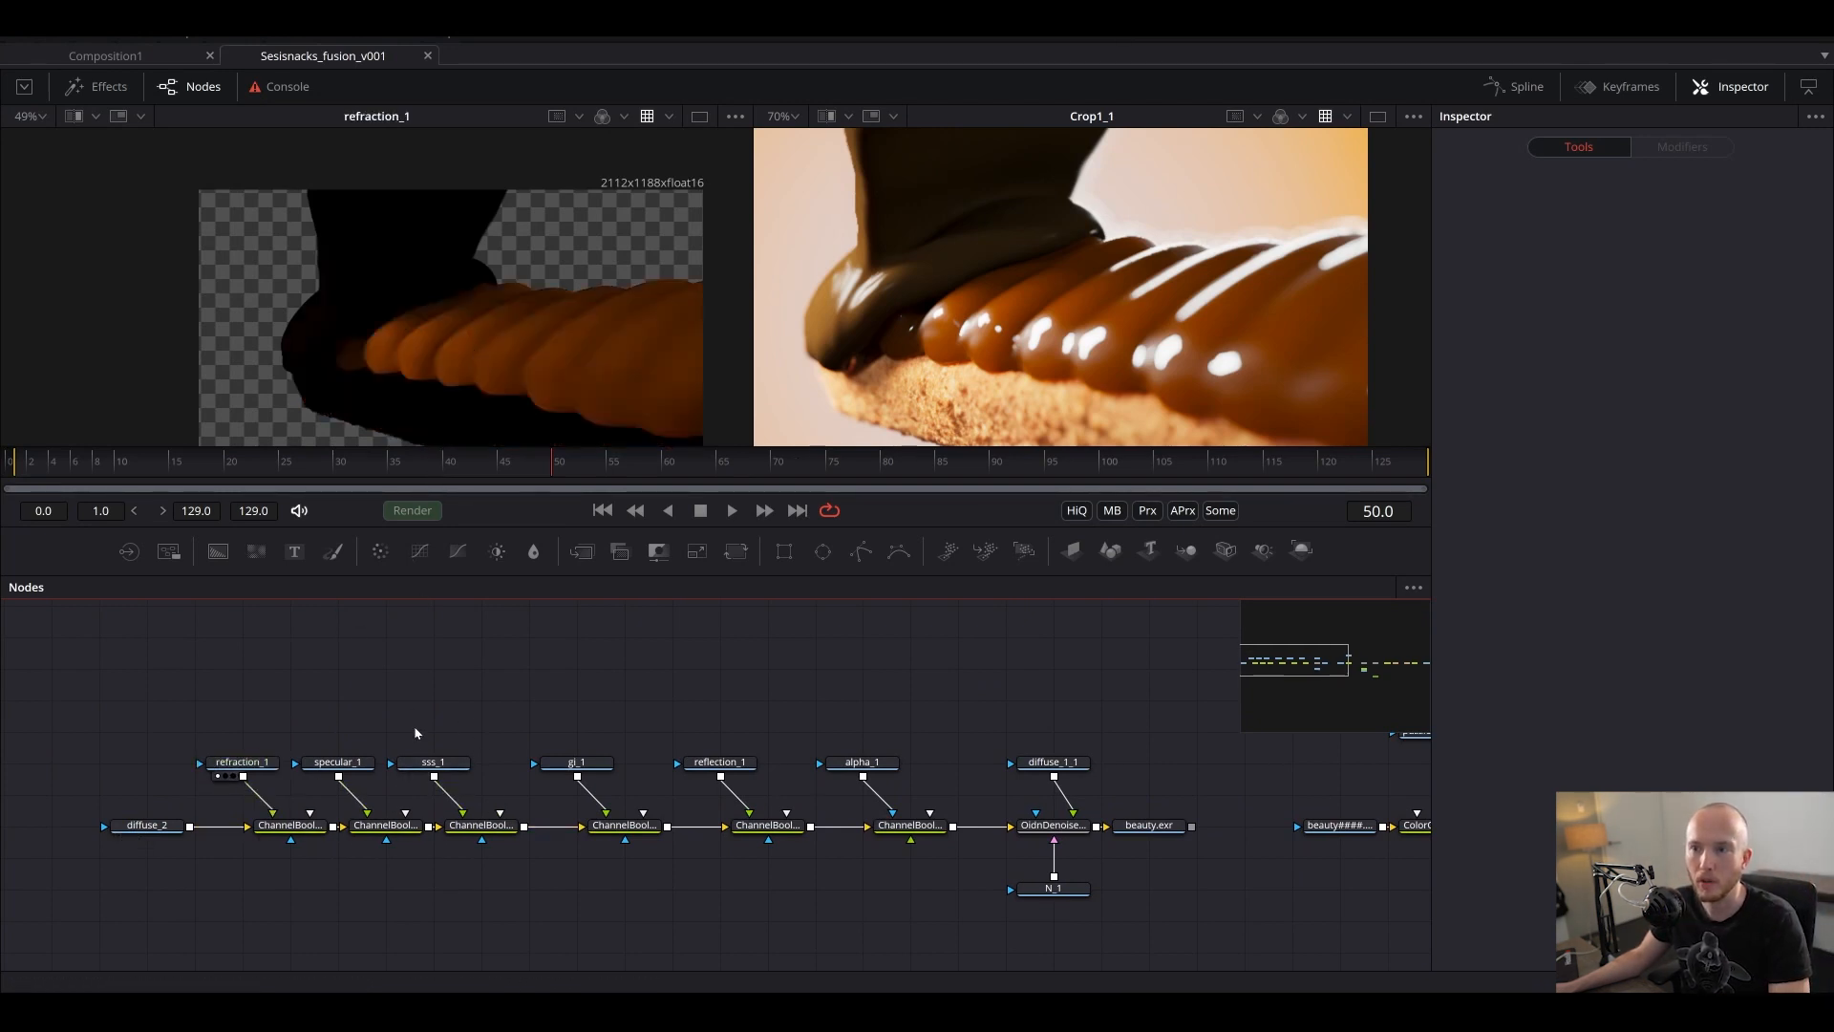
pyautogui.moveTo(439, 708); pyautogui.dragTo(449, 315)
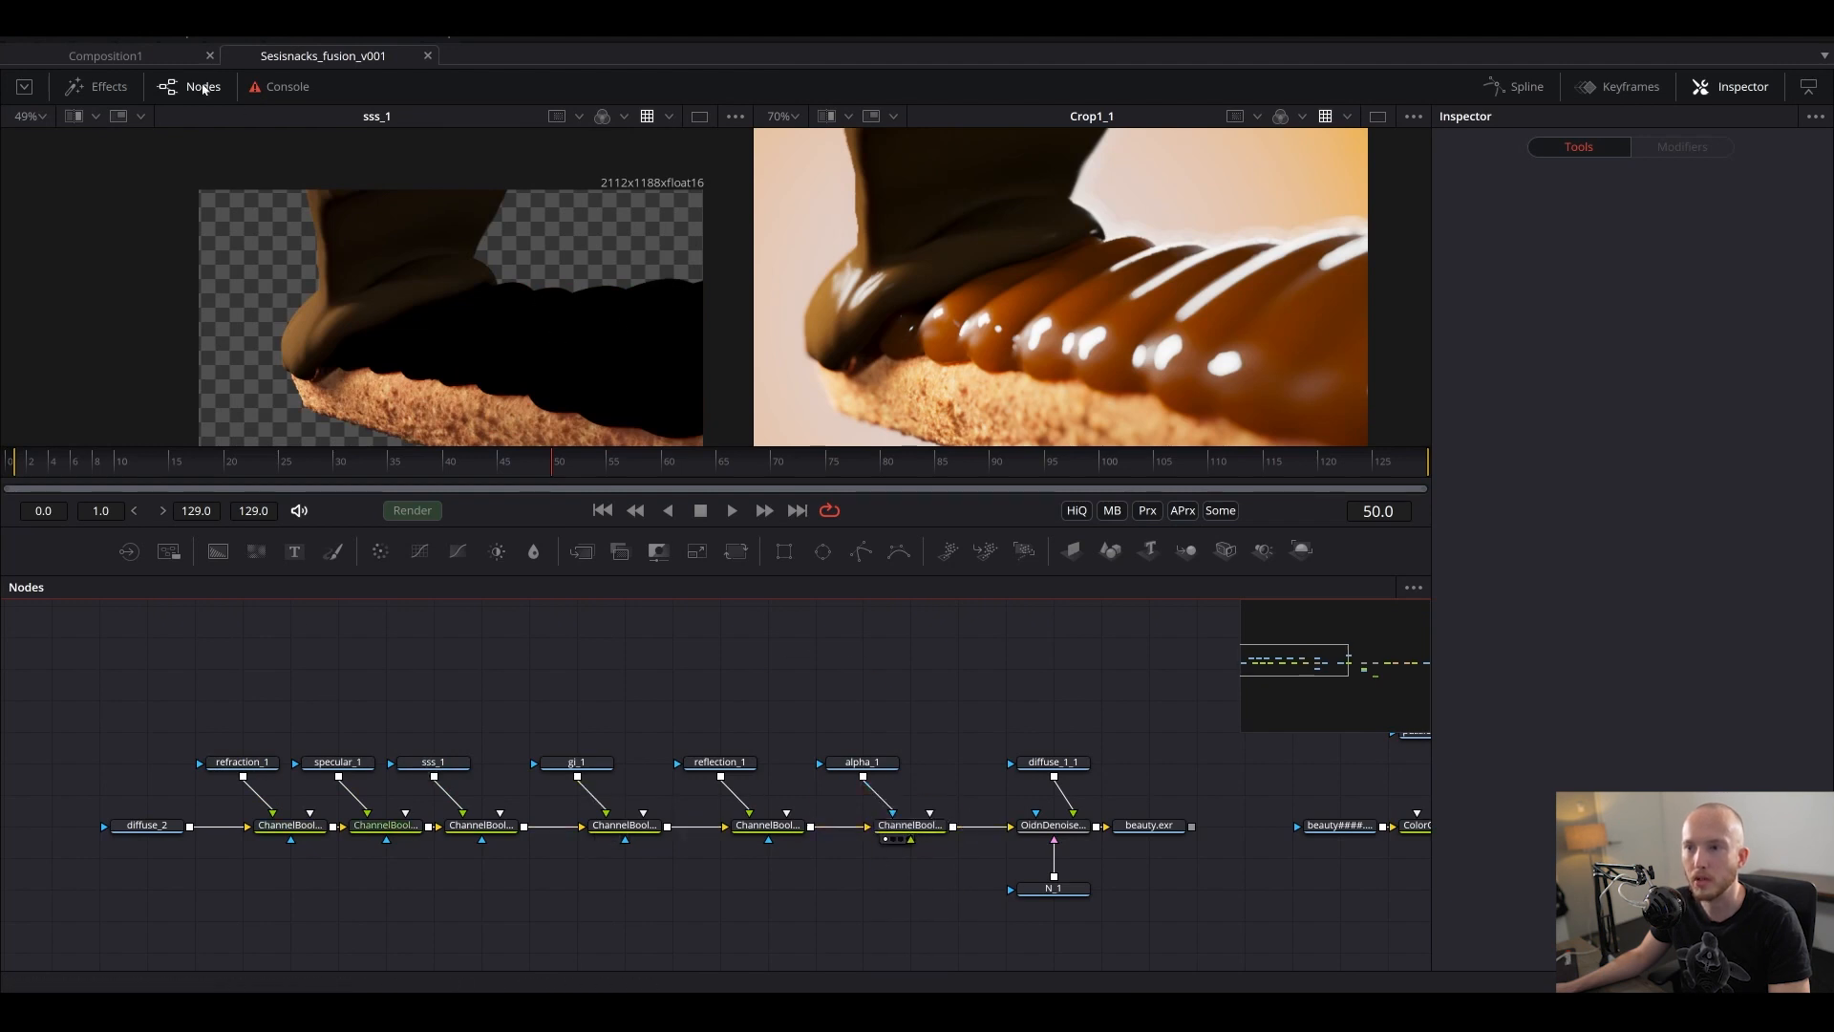
pyautogui.press('1')
pyautogui.moveTo(1071, 845); pyautogui.dragTo(732, 810)
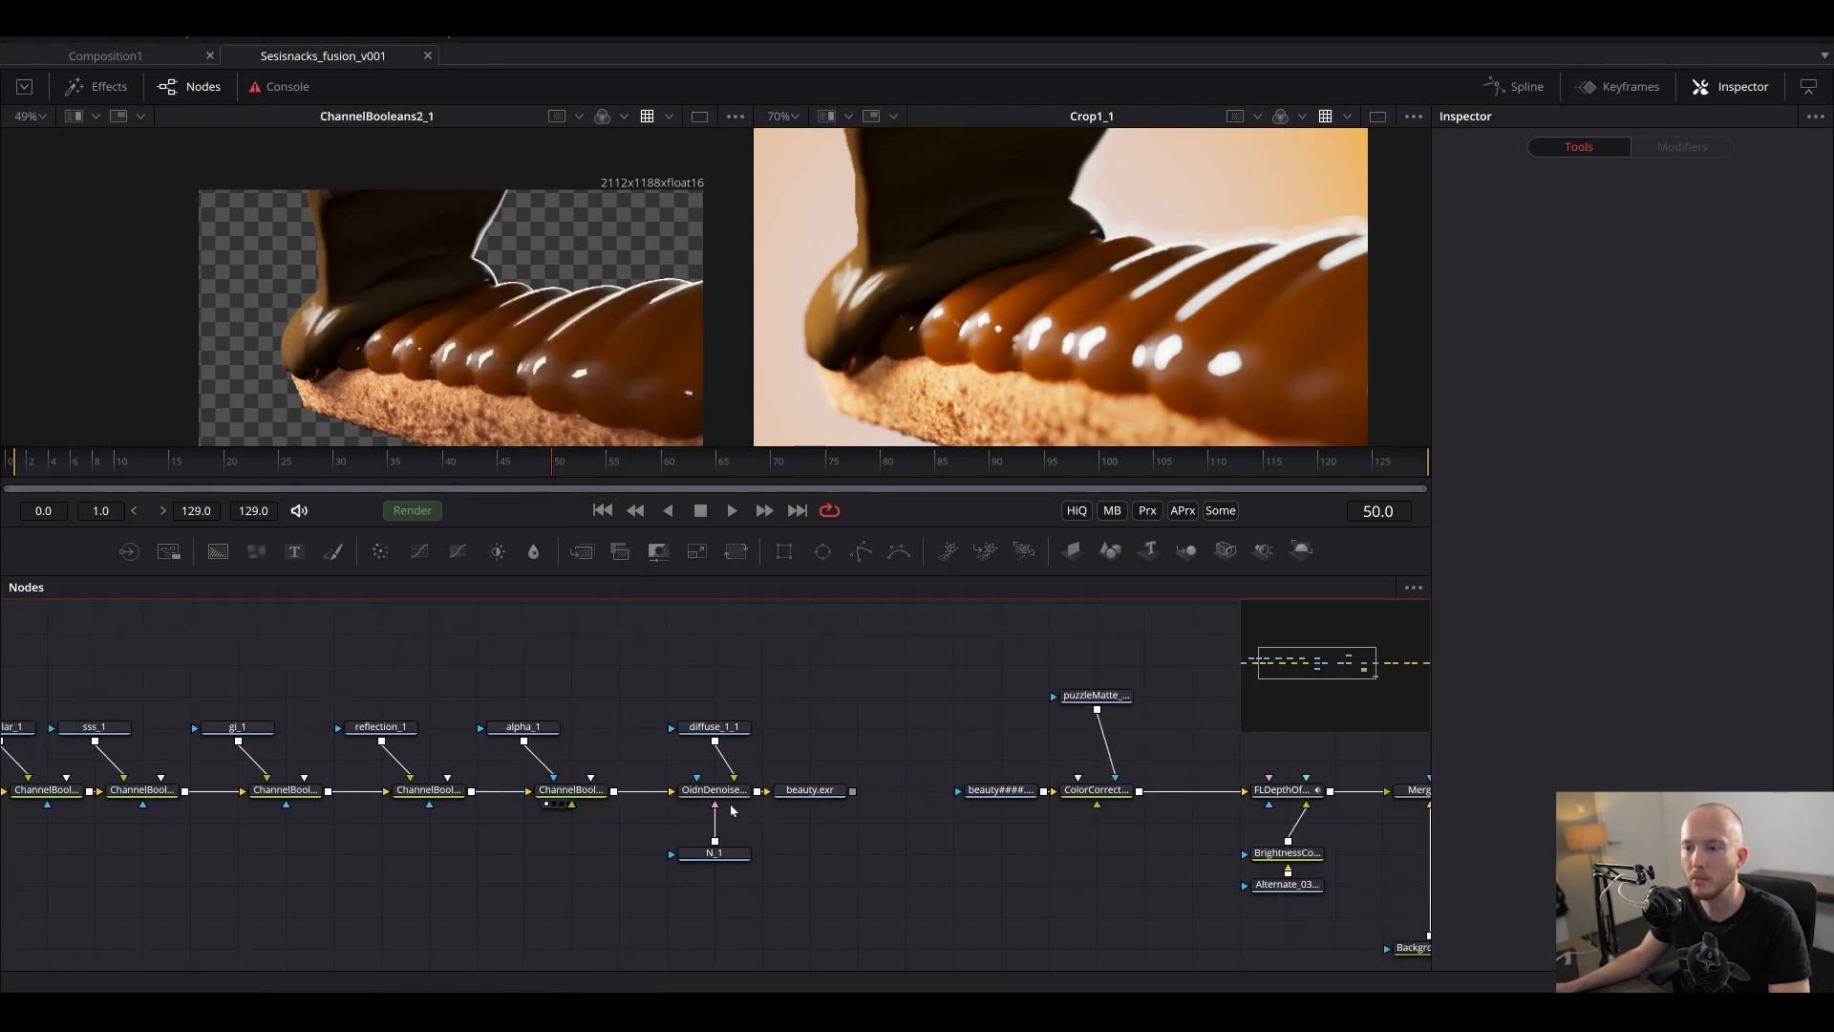
pyautogui.press('1')
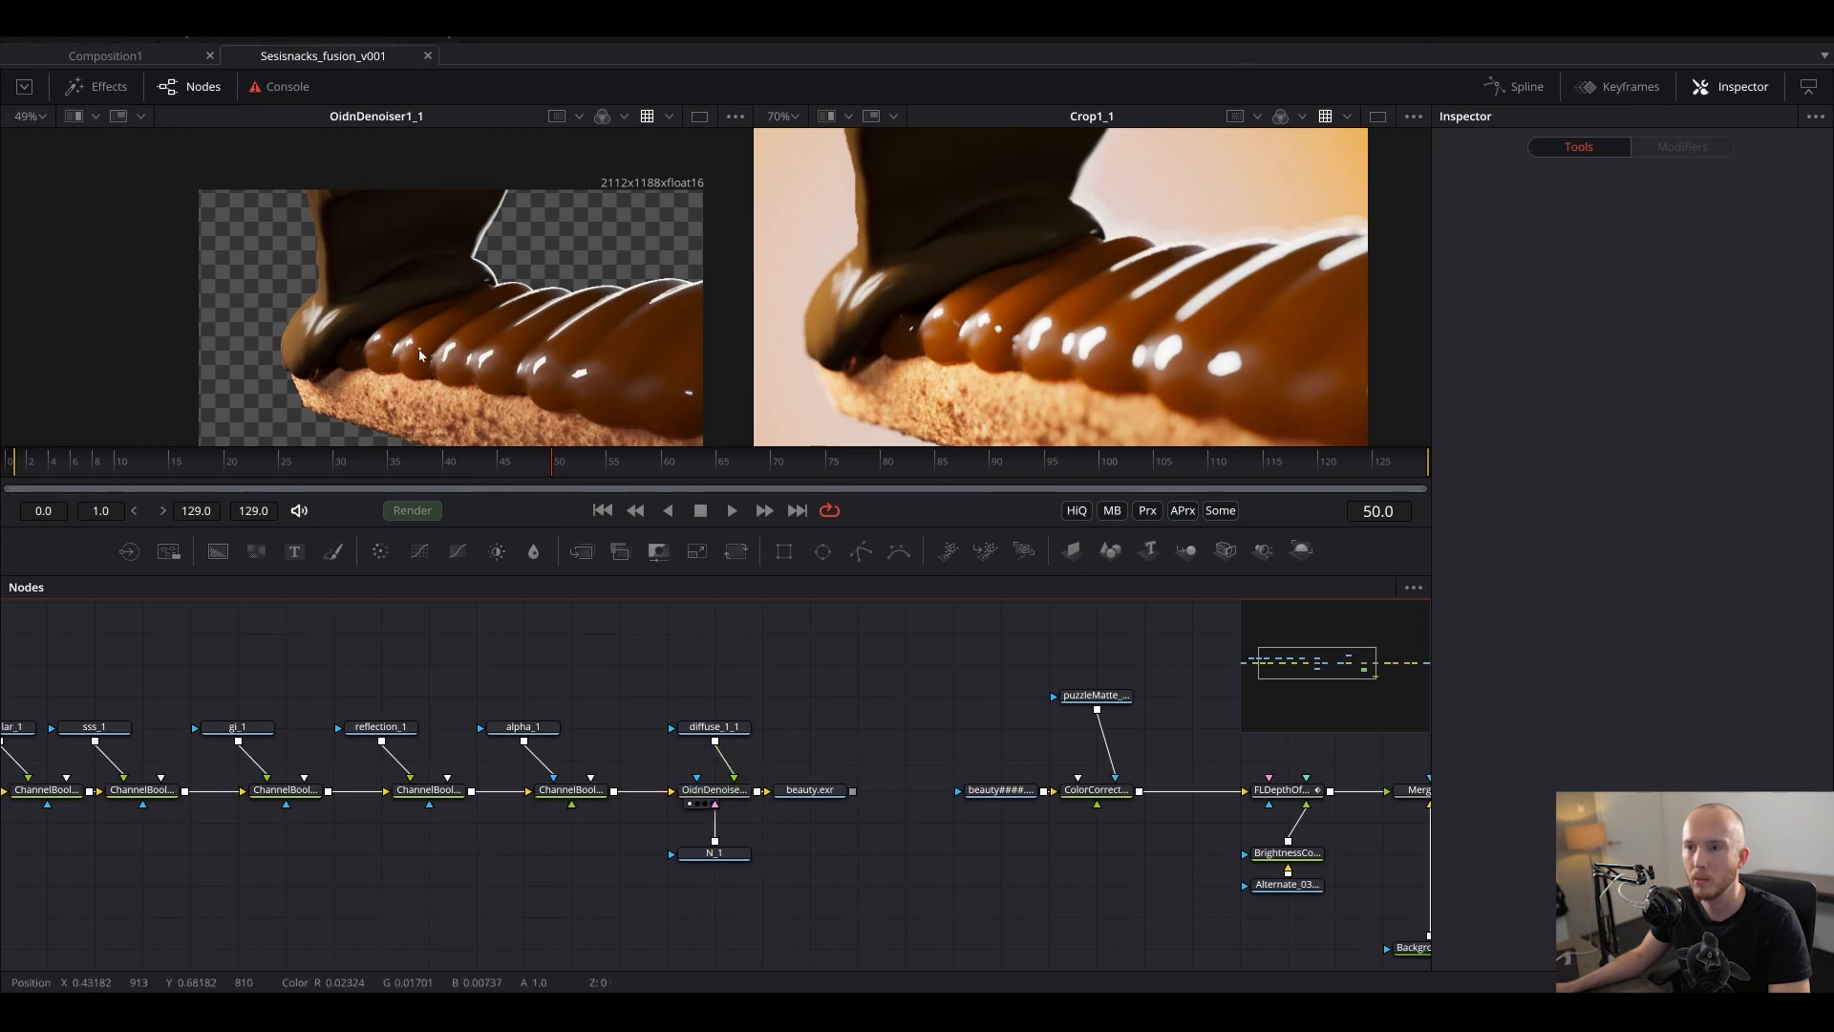
pyautogui.press('1')
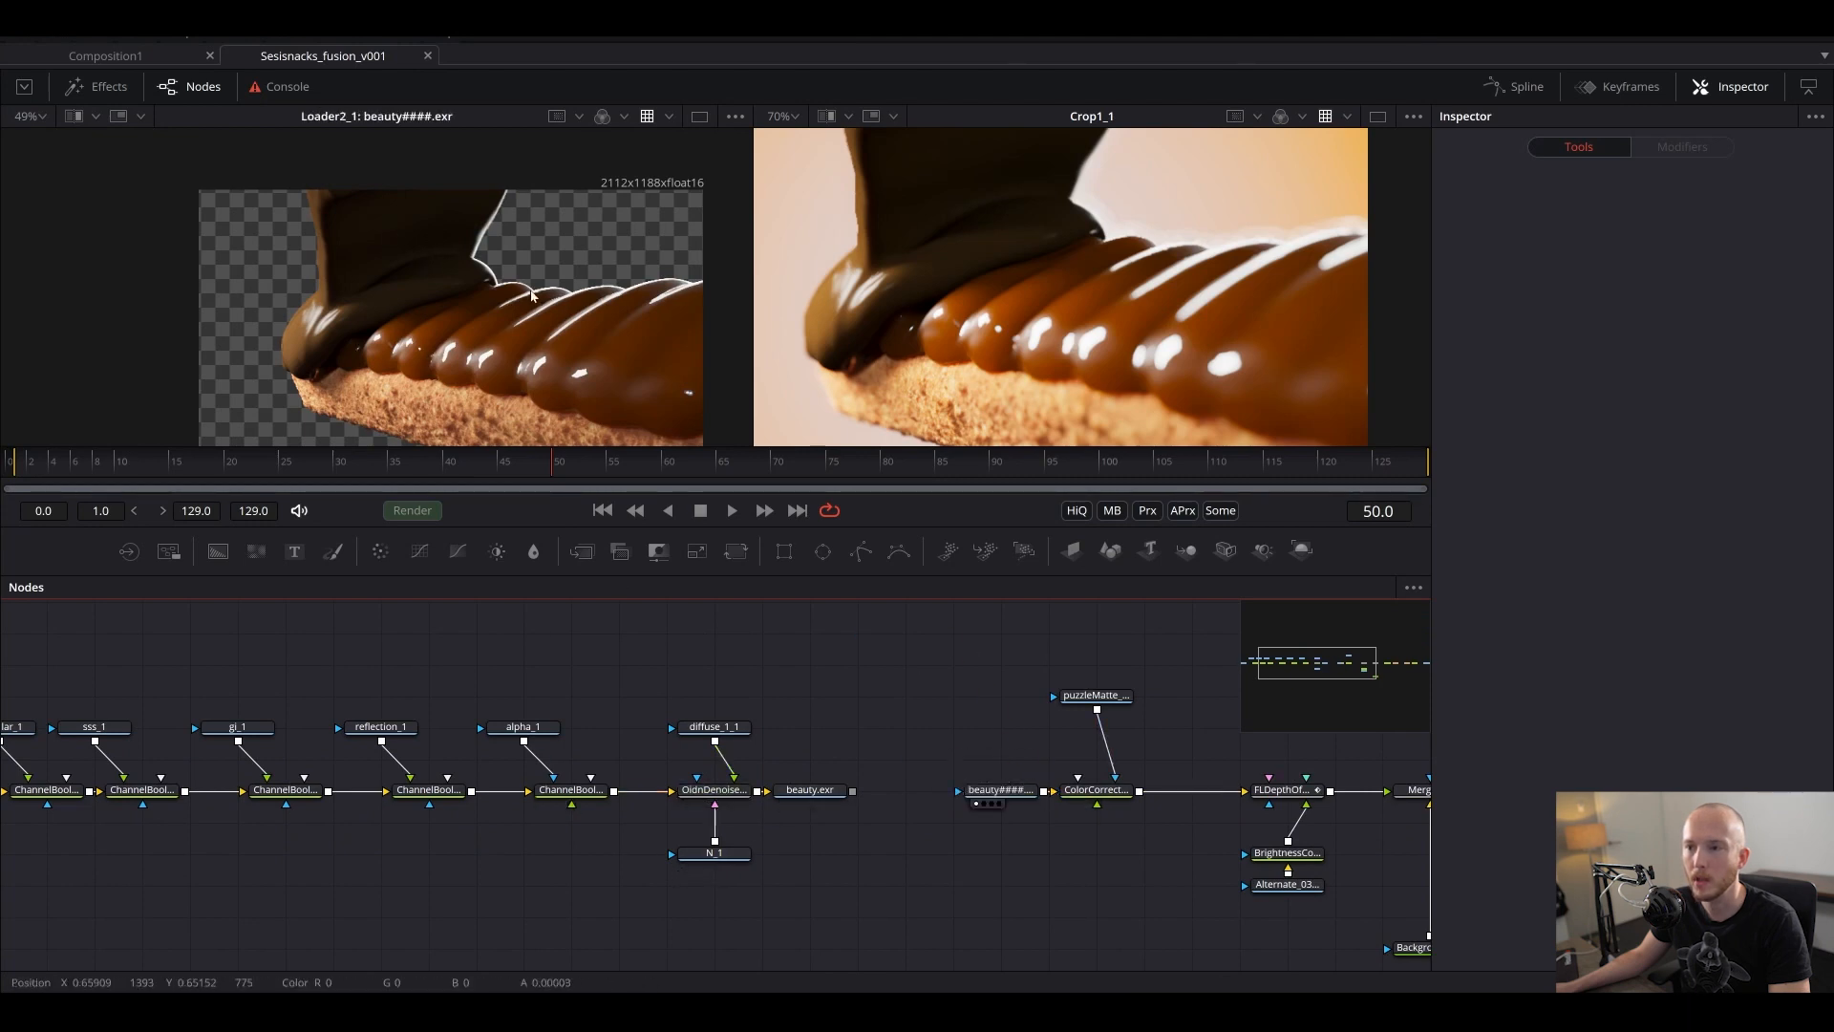
# - Go to frame 85, show ColorCorrector1_1 in the second viewer and select the puzzleMatte_1_1 node
pyautogui.moveTo(554, 462); pyautogui.dragTo(937, 461)
pyautogui.moveTo(1041, 841); pyautogui.dragTo(648, 831)
pyautogui.click(732, 742)
pyautogui.moveTo(815, 741); pyautogui.dragTo(740, 714)
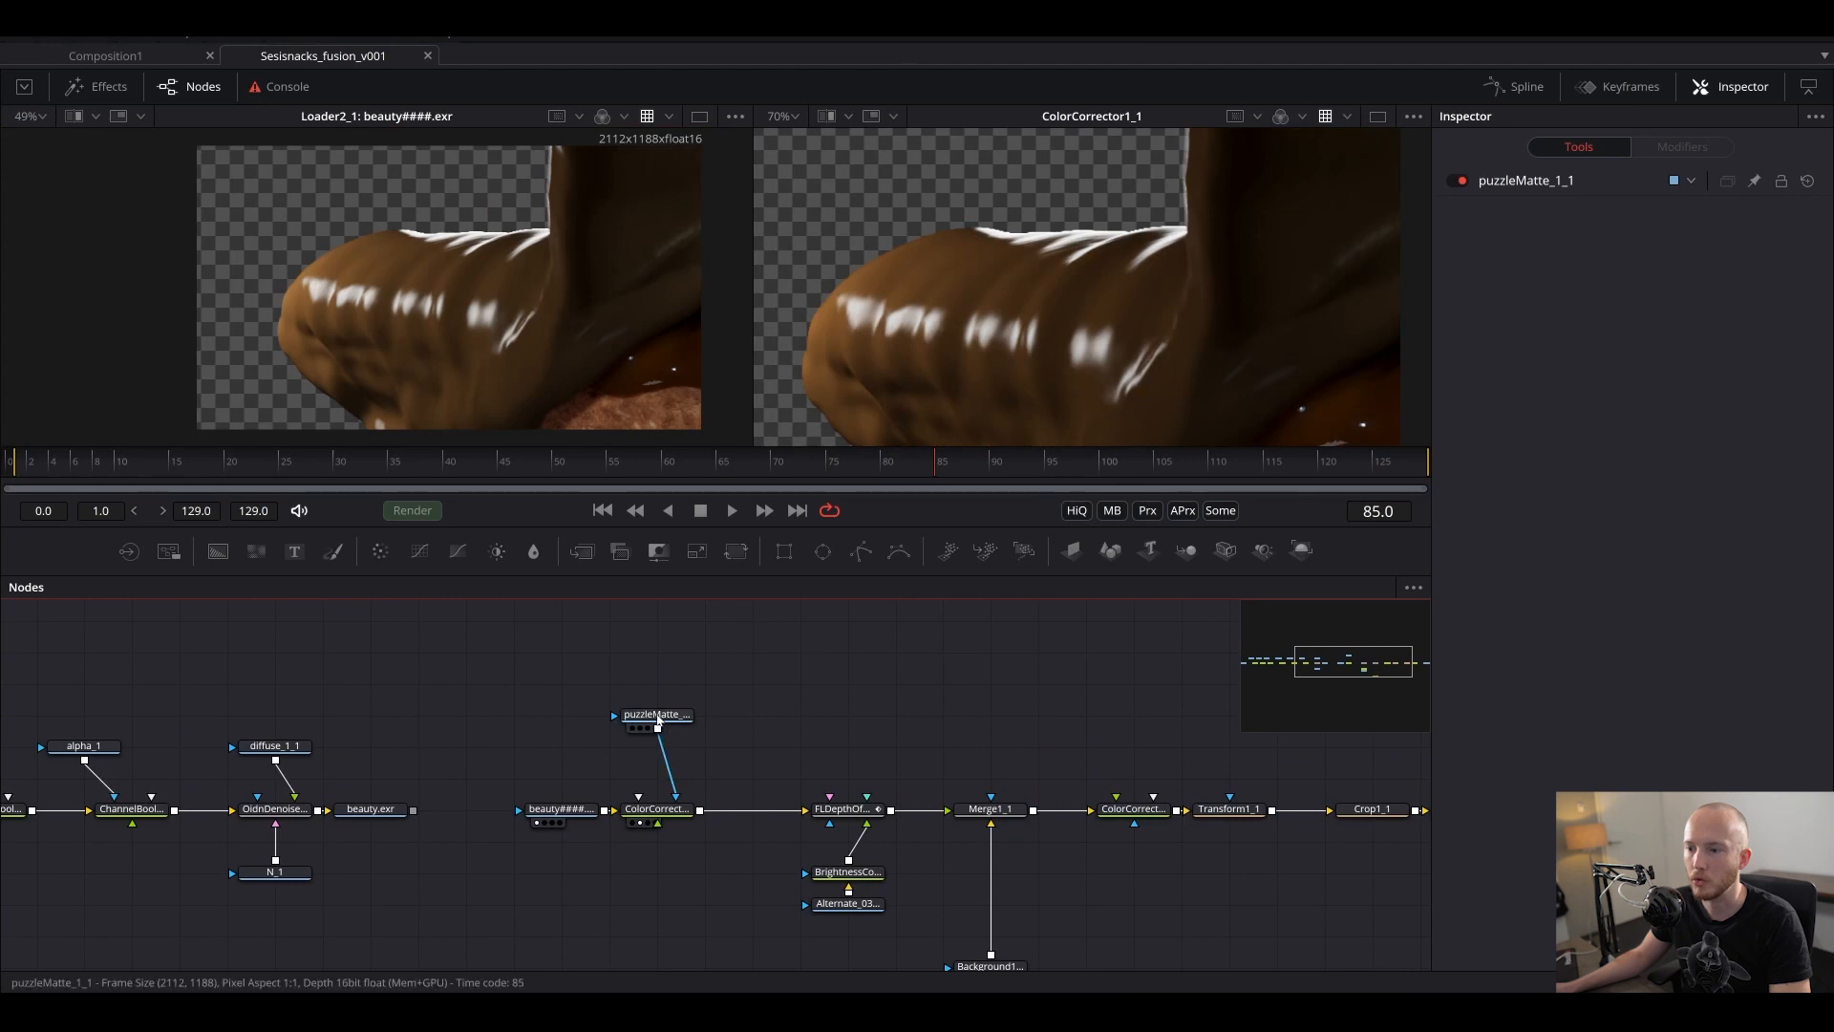
# - Compare the beauty####.exr loader, the puzzleMatte_1_1 node and ColorCorrector1_1 in the second viewer
pyautogui.press('2')
pyautogui.press('2')
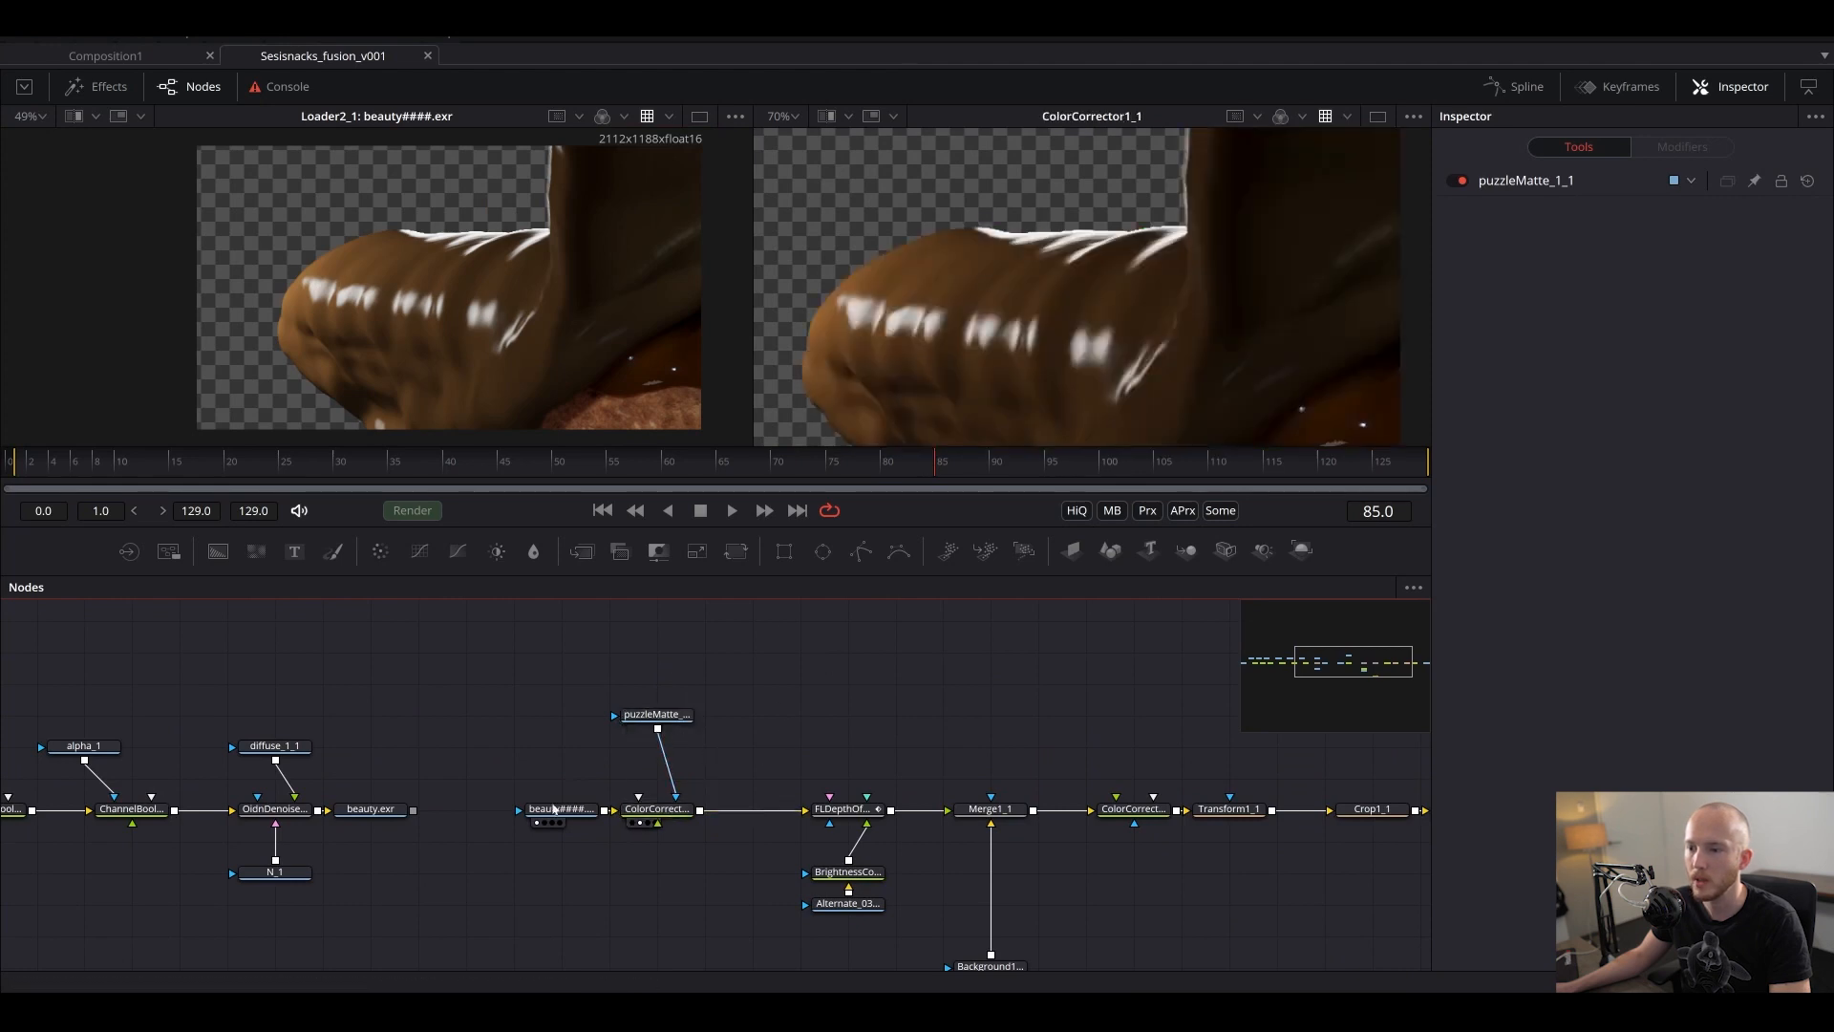
pyautogui.press('2')
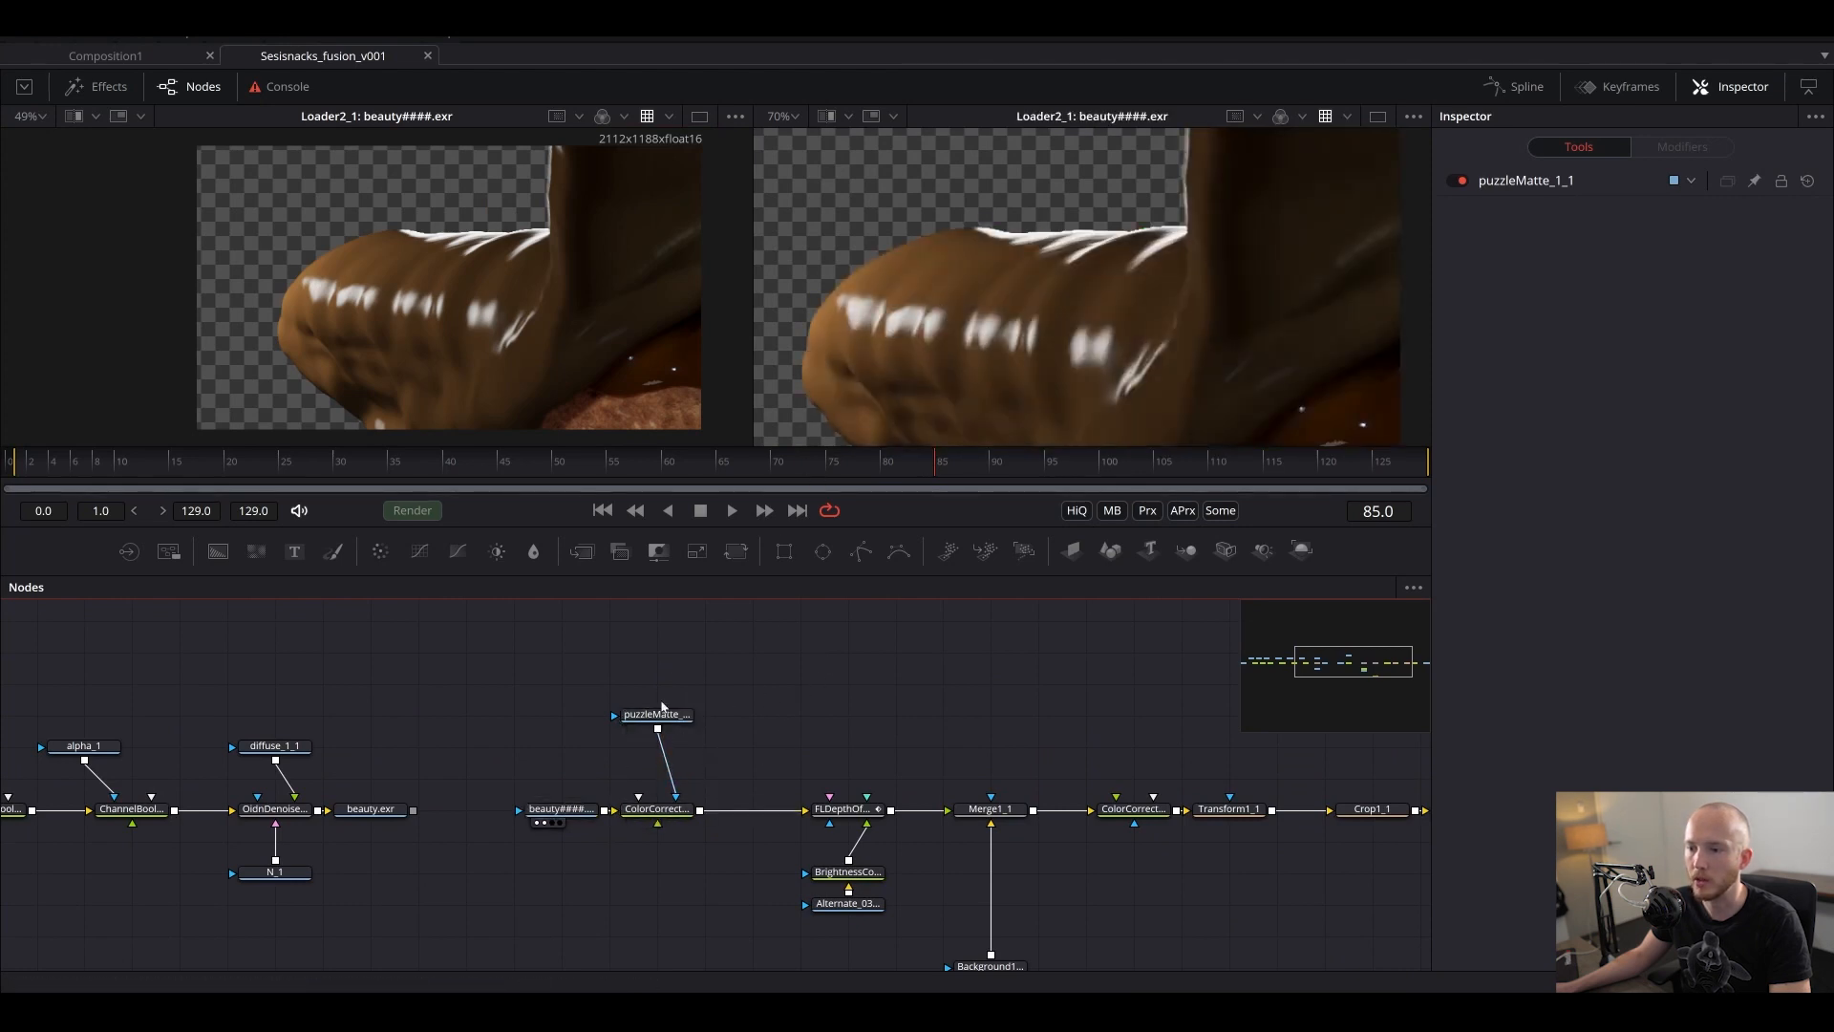
pyautogui.moveTo(657, 714); pyautogui.dragTo(937, 380)
pyautogui.press('2')
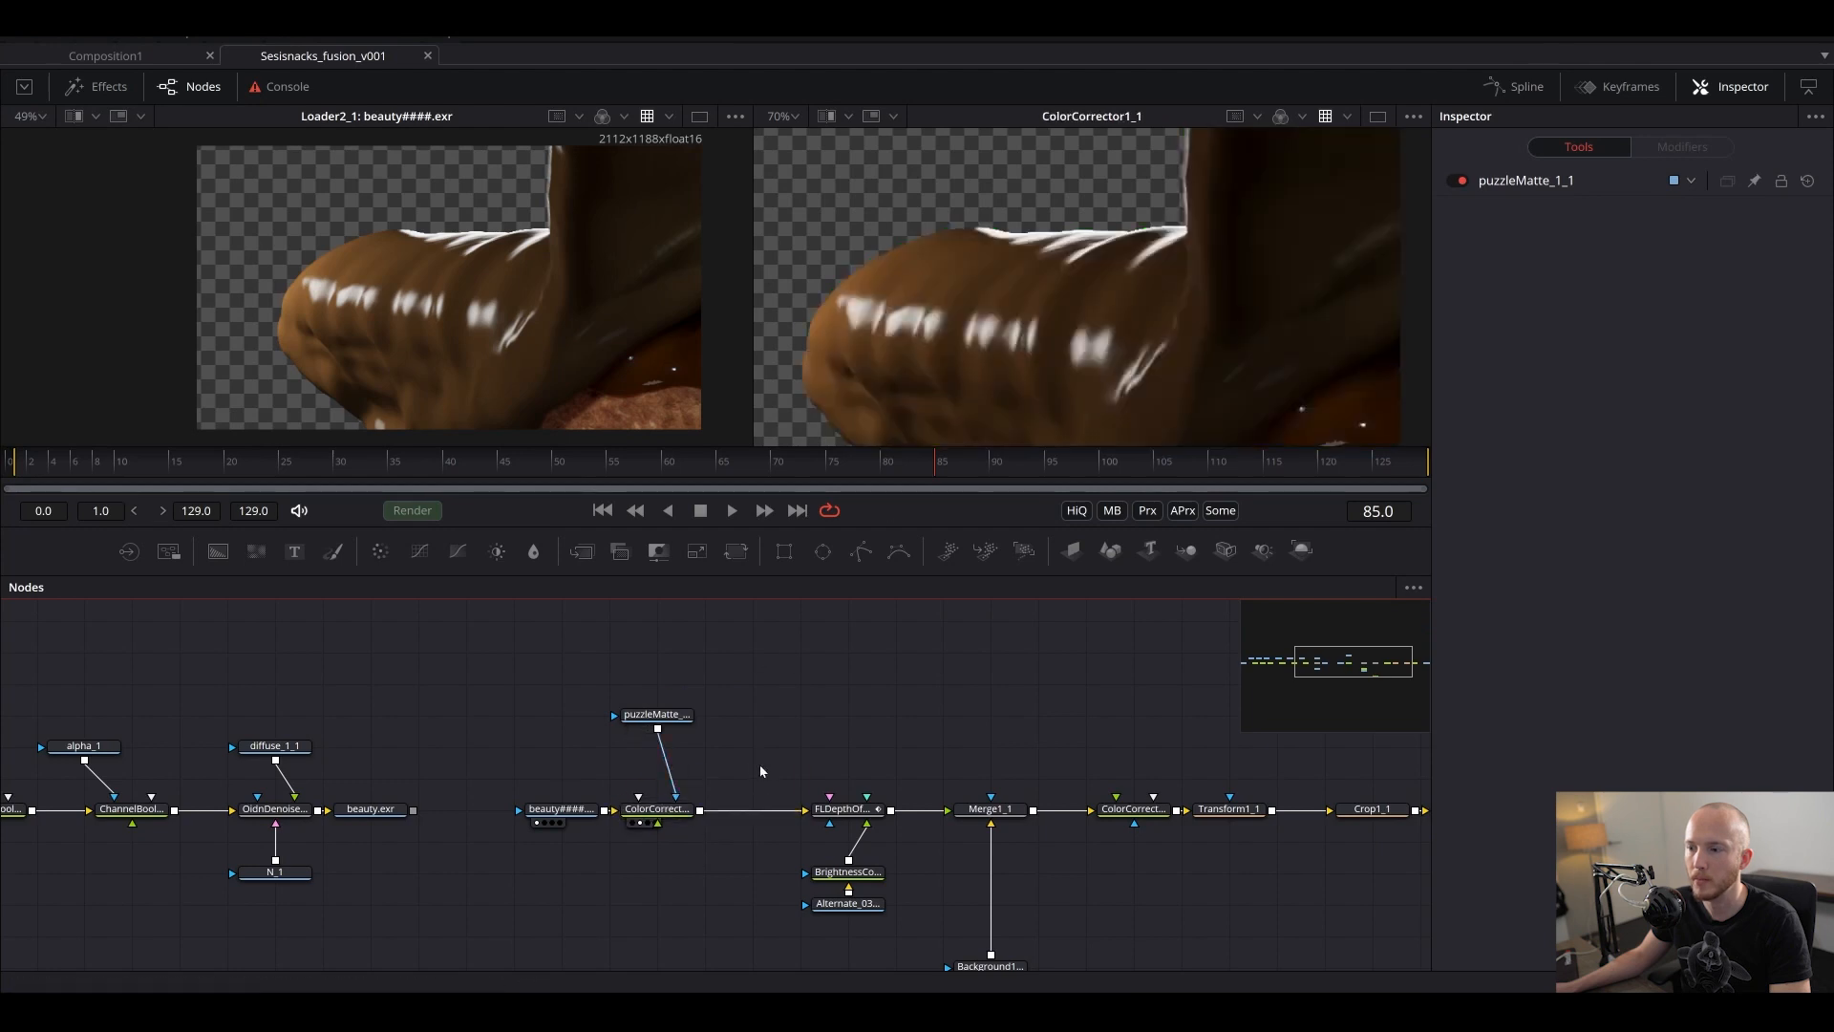
# - Show FLDepthOfField1_1 in the second viewer and go to frame 44
pyautogui.hscroll(3, 760, 769)
pyautogui.moveTo(726, 809); pyautogui.dragTo(879, 401)
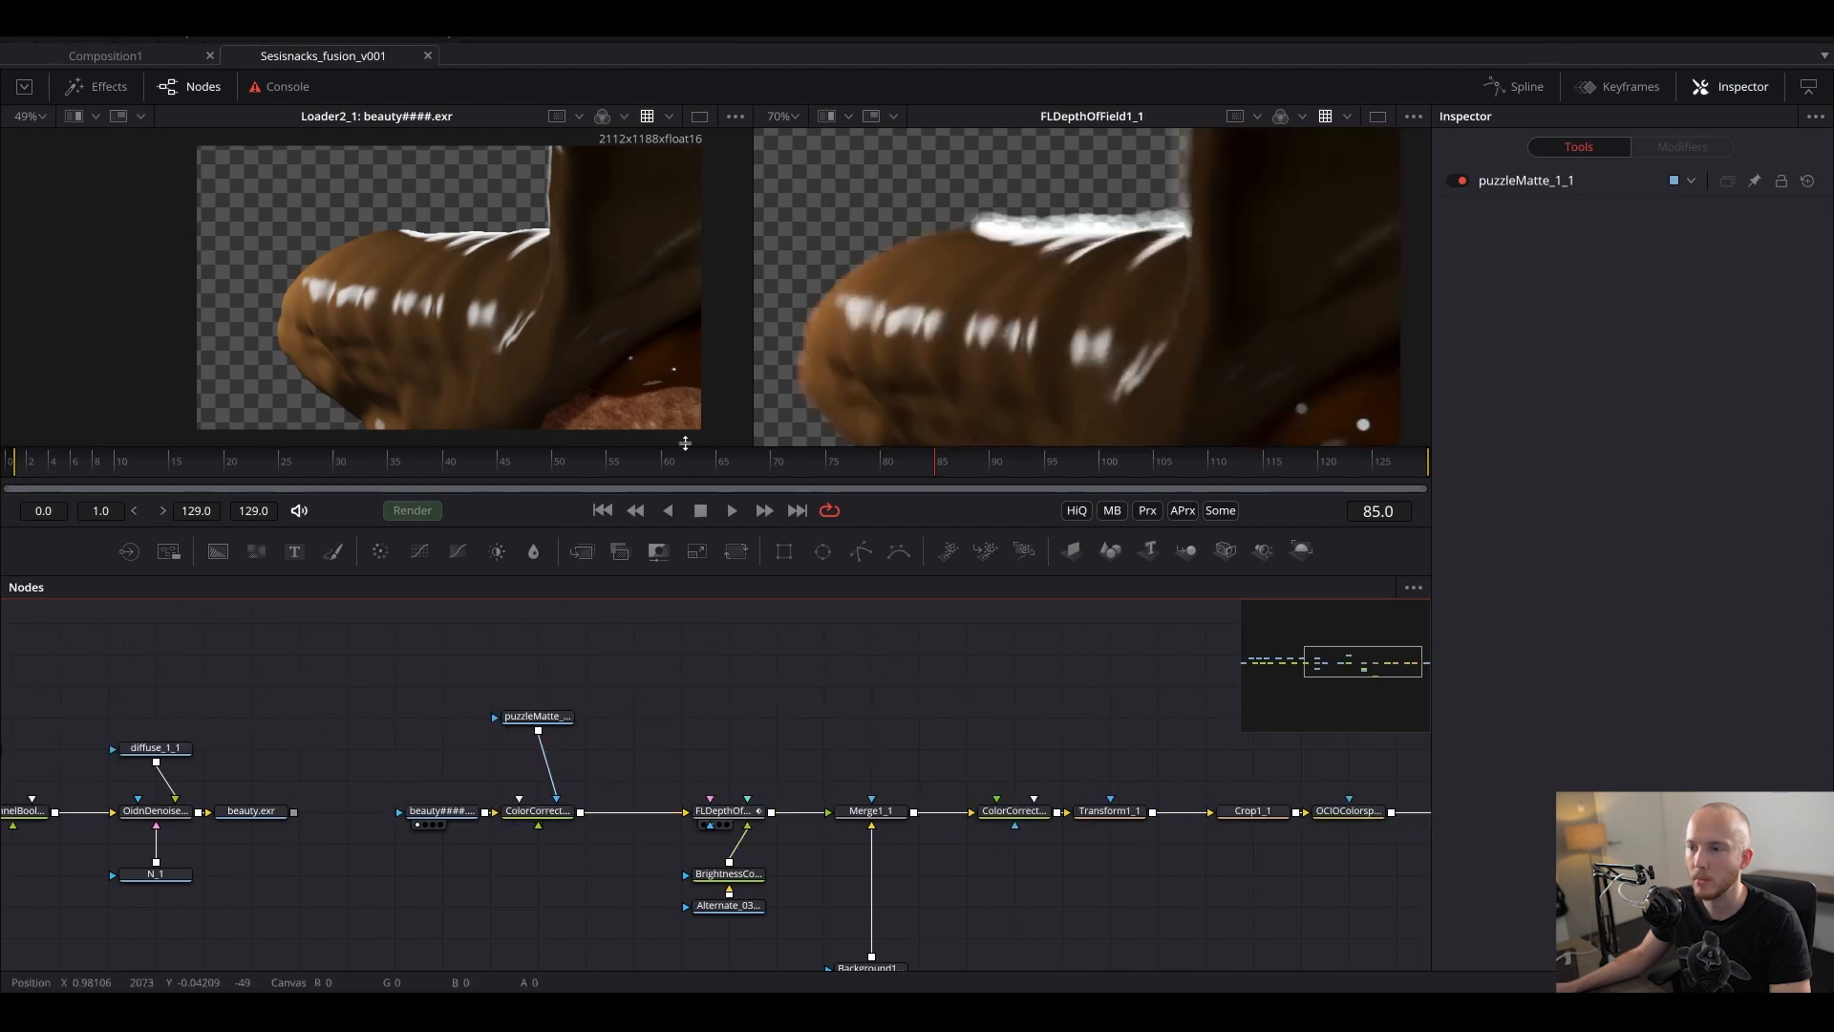
pyautogui.moveTo(685, 456); pyautogui.dragTo(486, 460)
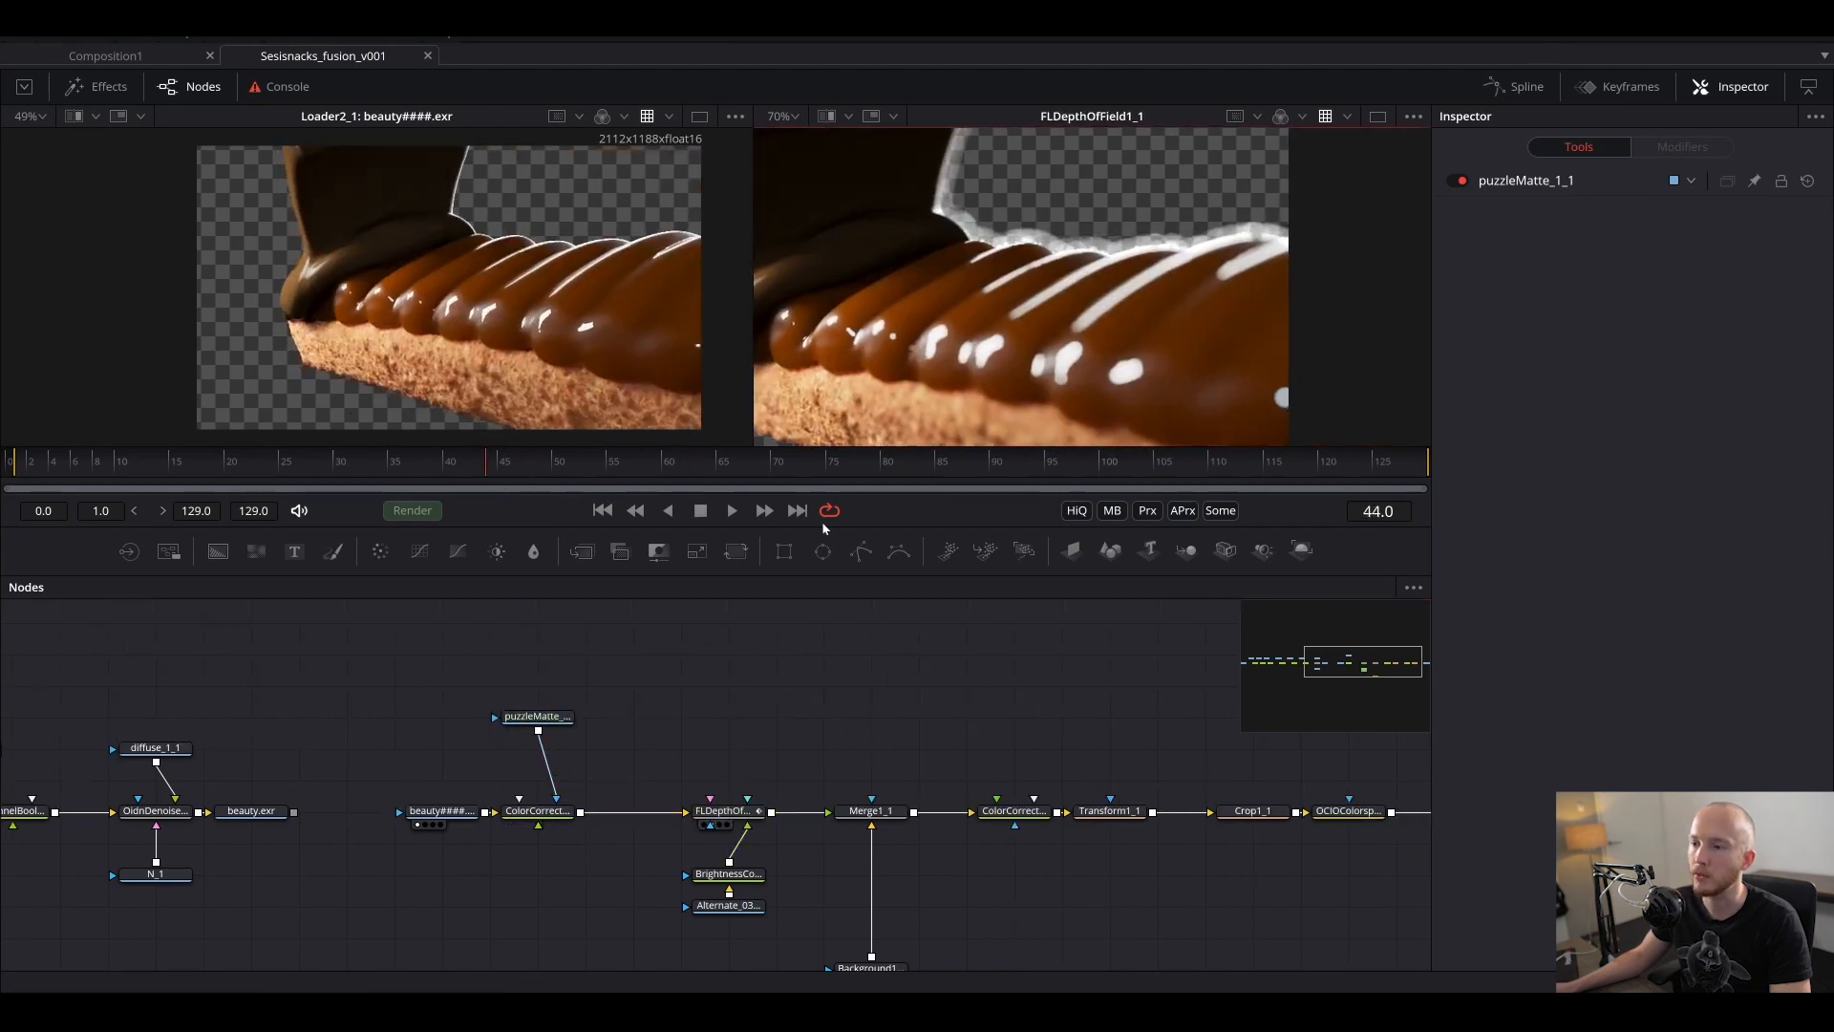
# - Inspect Merge1_1, ColorCorrector2_1, Transform1_1 and Crop1_1 one after another in the second viewer
pyautogui.moveTo(869, 810); pyautogui.dragTo(1039, 307)
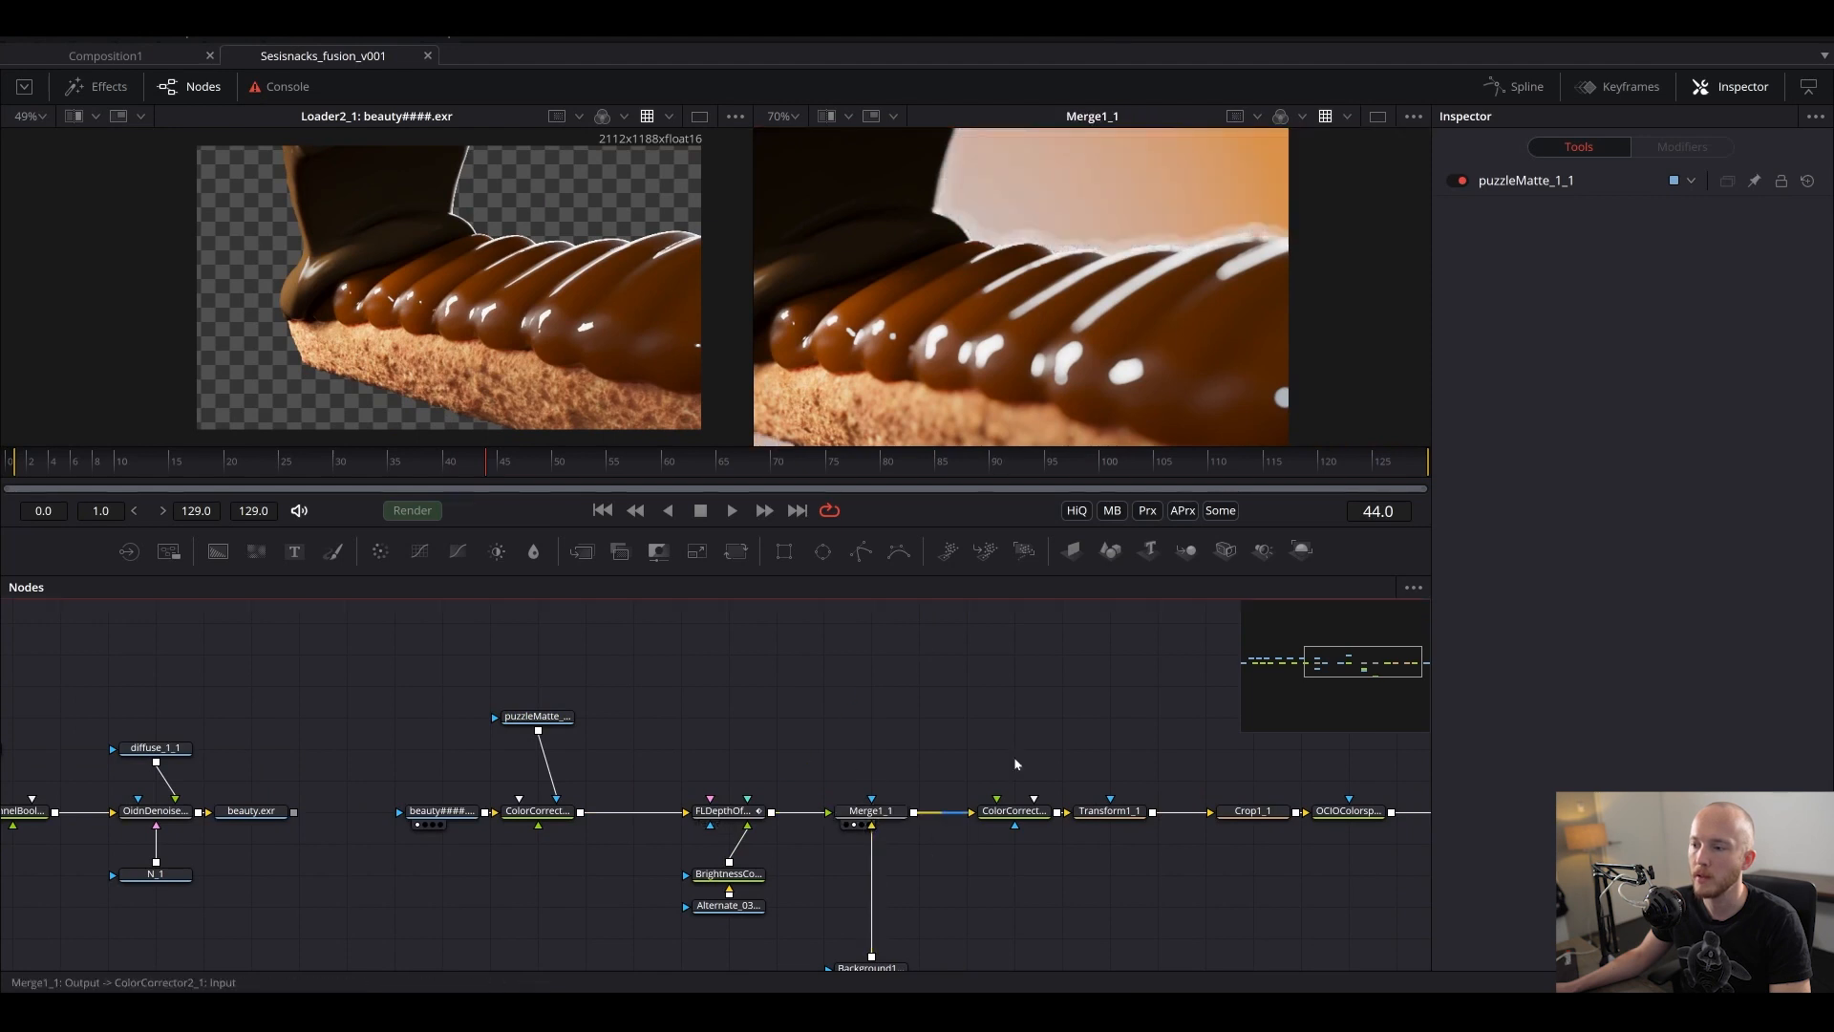
pyautogui.hscroll(3, 1016, 765)
pyautogui.click(919, 817)
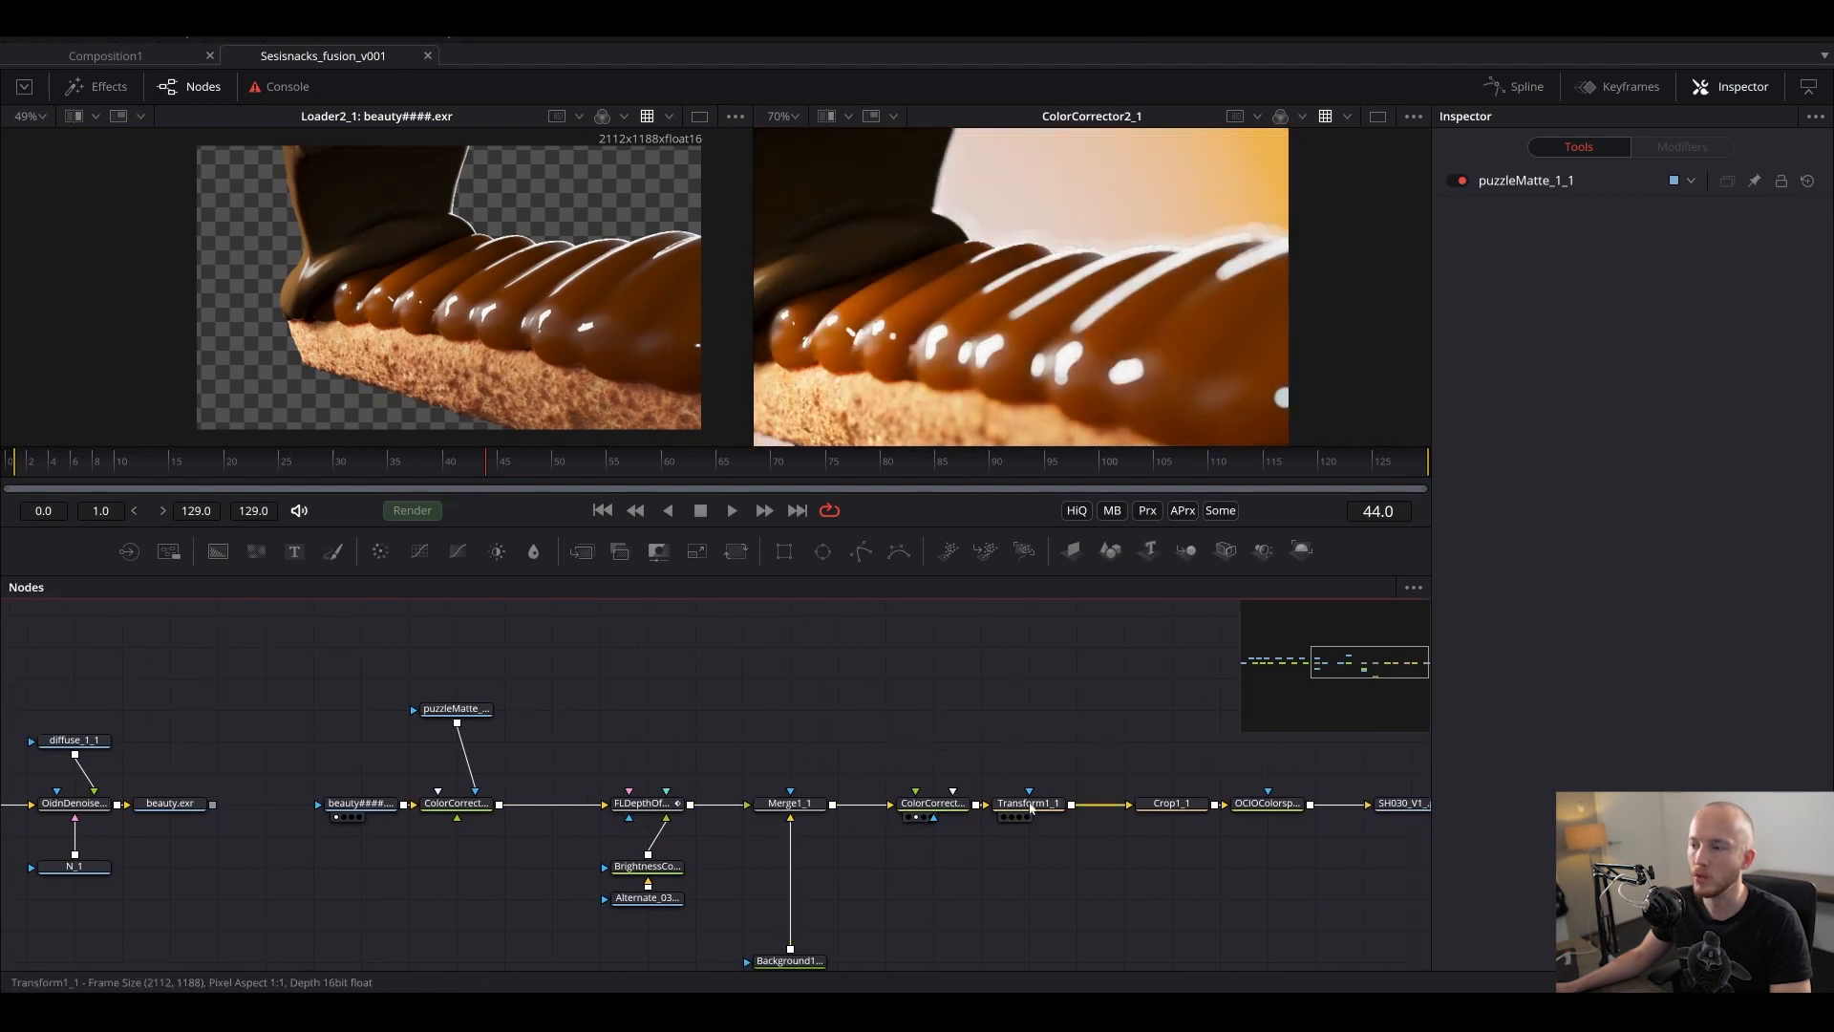
pyautogui.moveTo(1029, 806); pyautogui.dragTo(1058, 350)
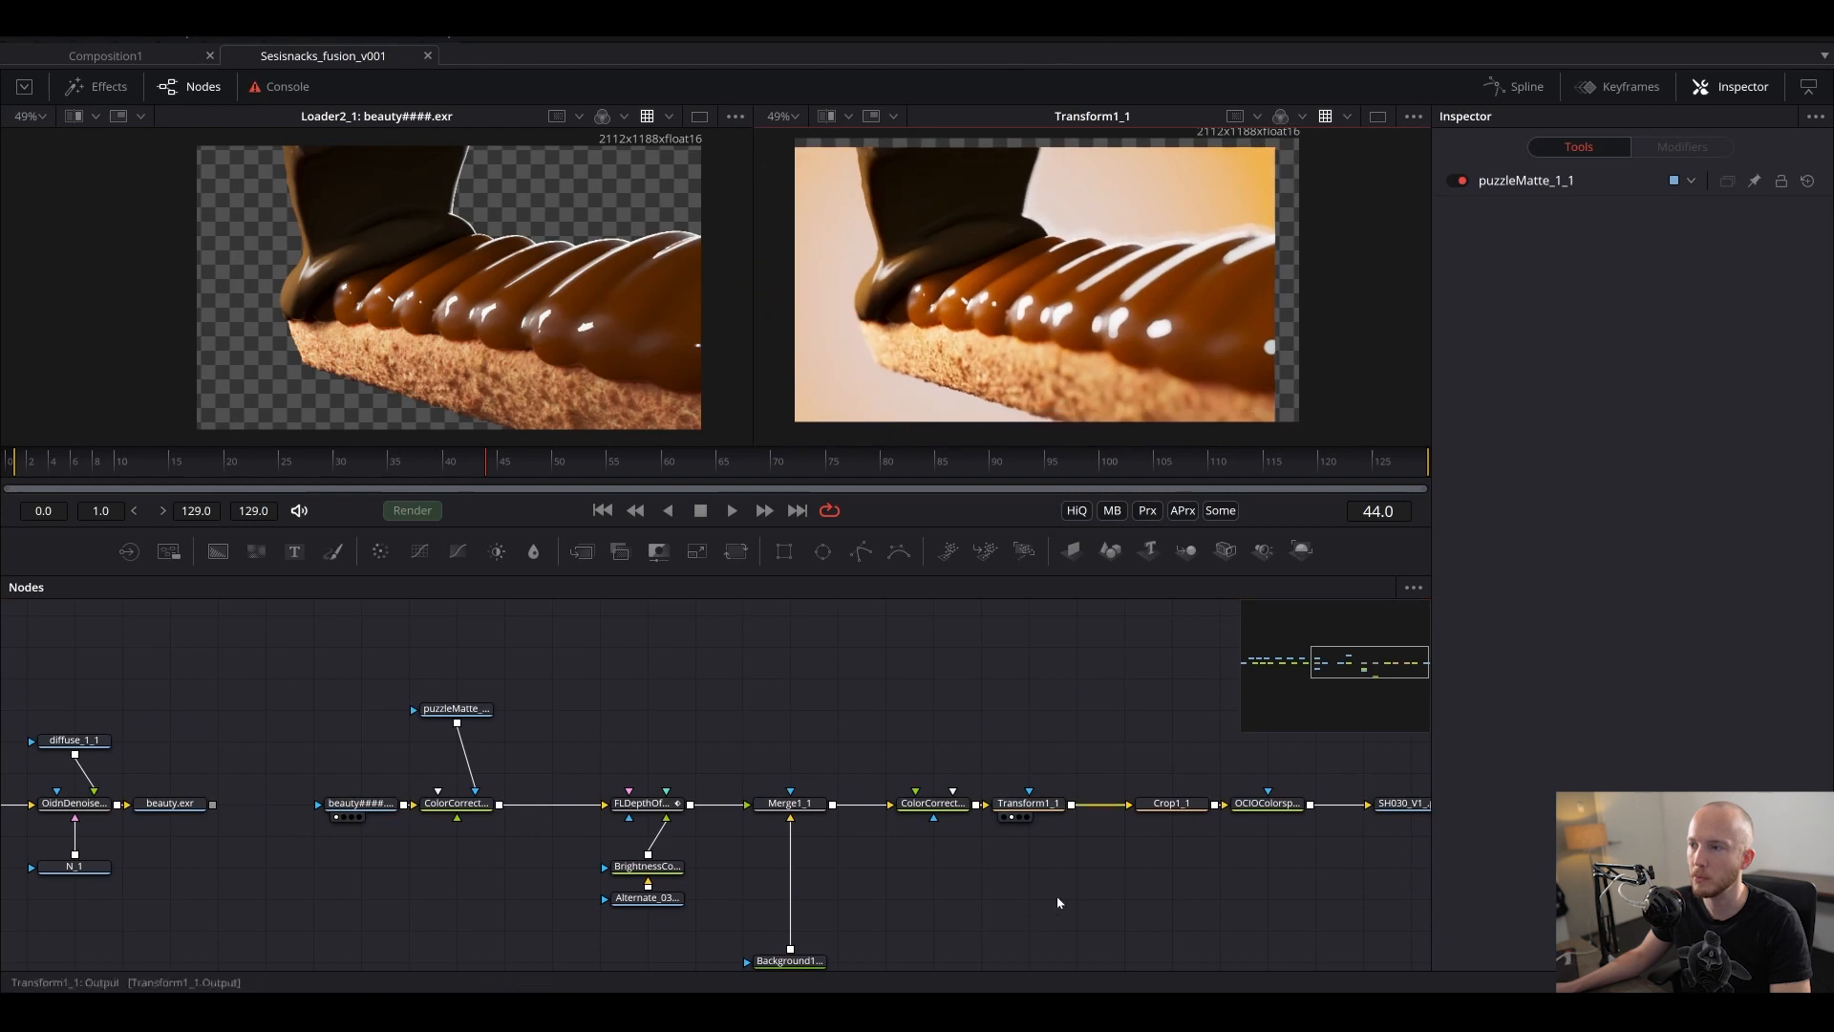
pyautogui.moveTo(1162, 803); pyautogui.dragTo(1050, 315)
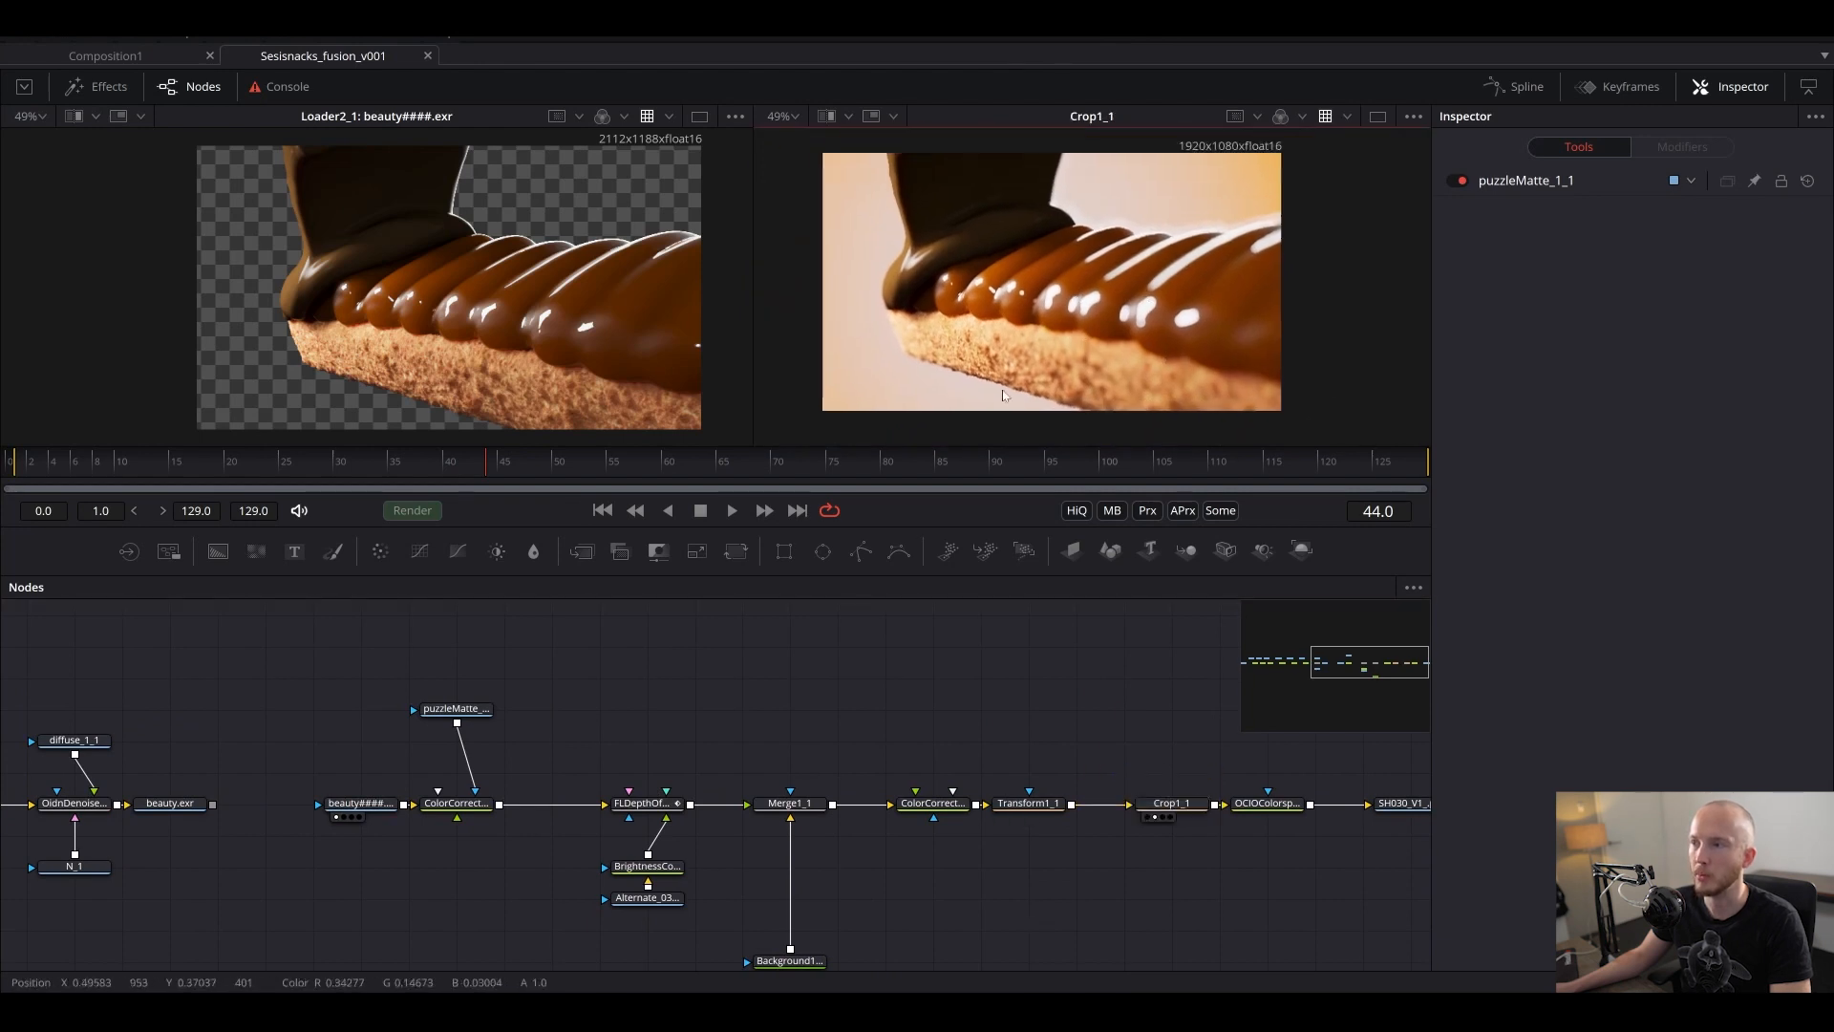
# - Space out the OCIOColorspace1_1 node and the SH030_V1_.png saver in a straight line after Crop1_1
pyautogui.moveTo(569, 771); pyautogui.dragTo(678, 821)
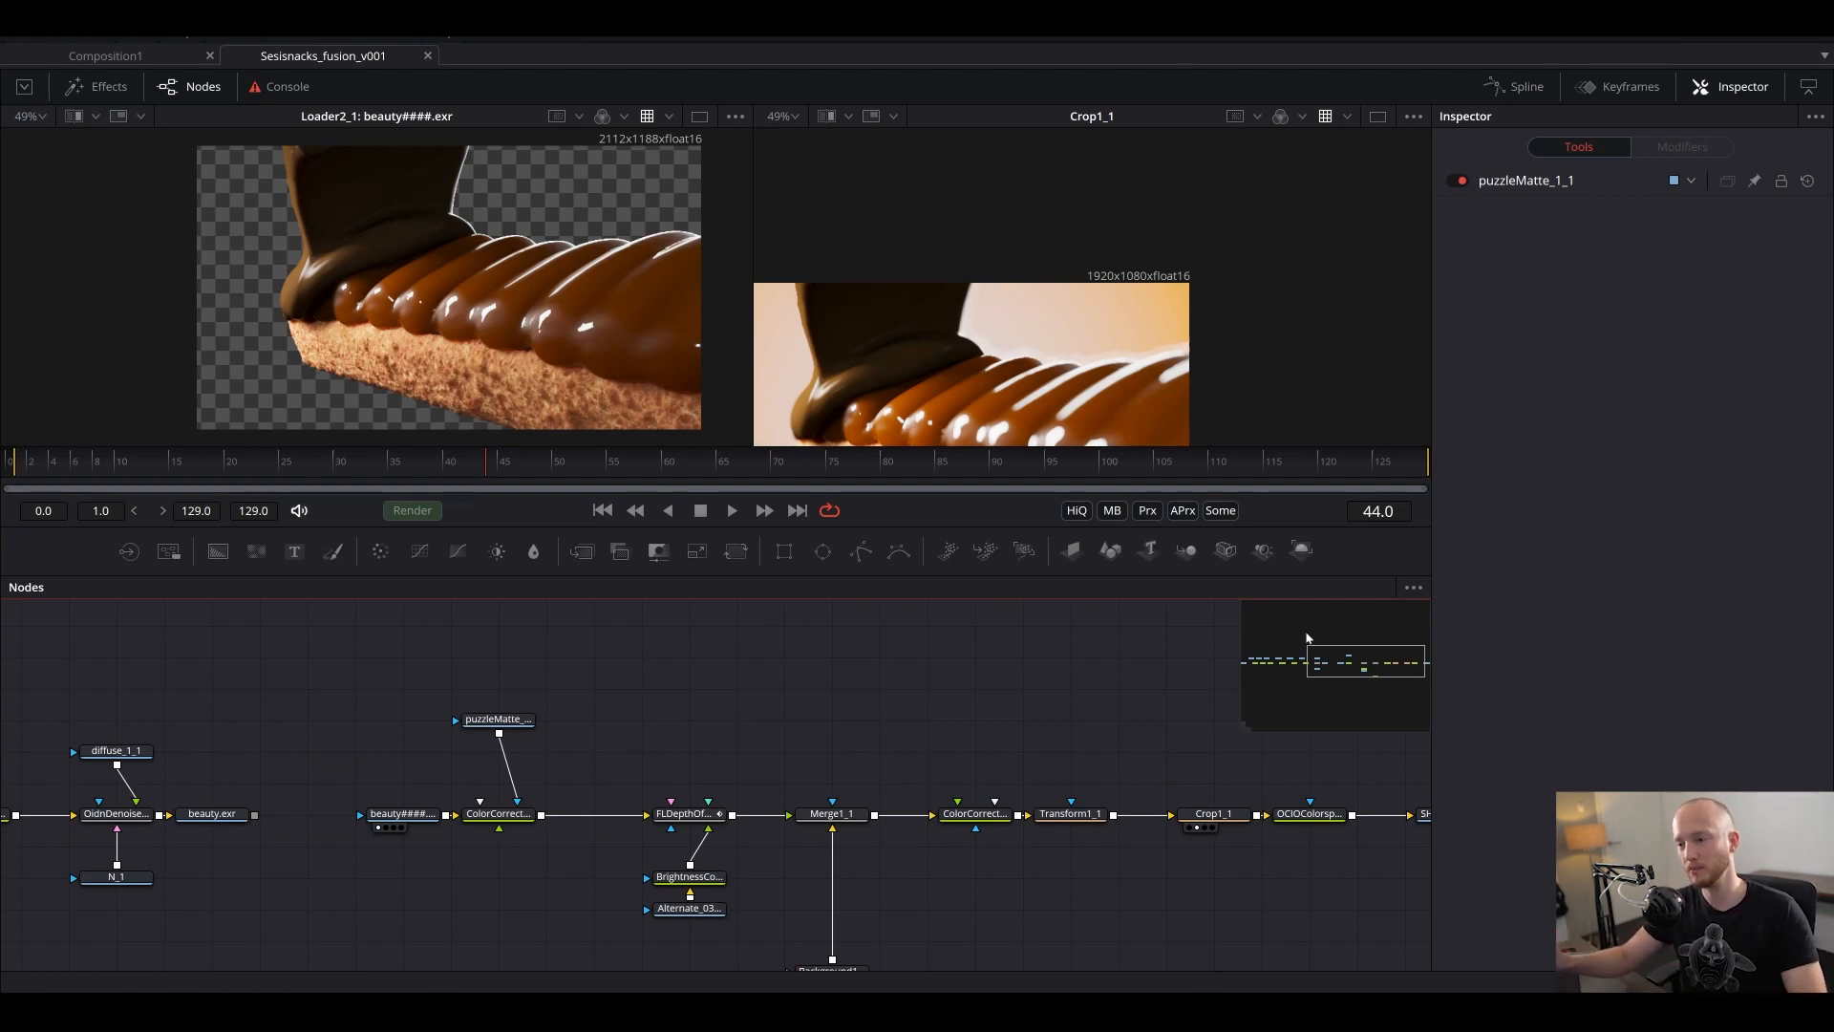
pyautogui.moveTo(932, 769); pyautogui.dragTo(482, 785)
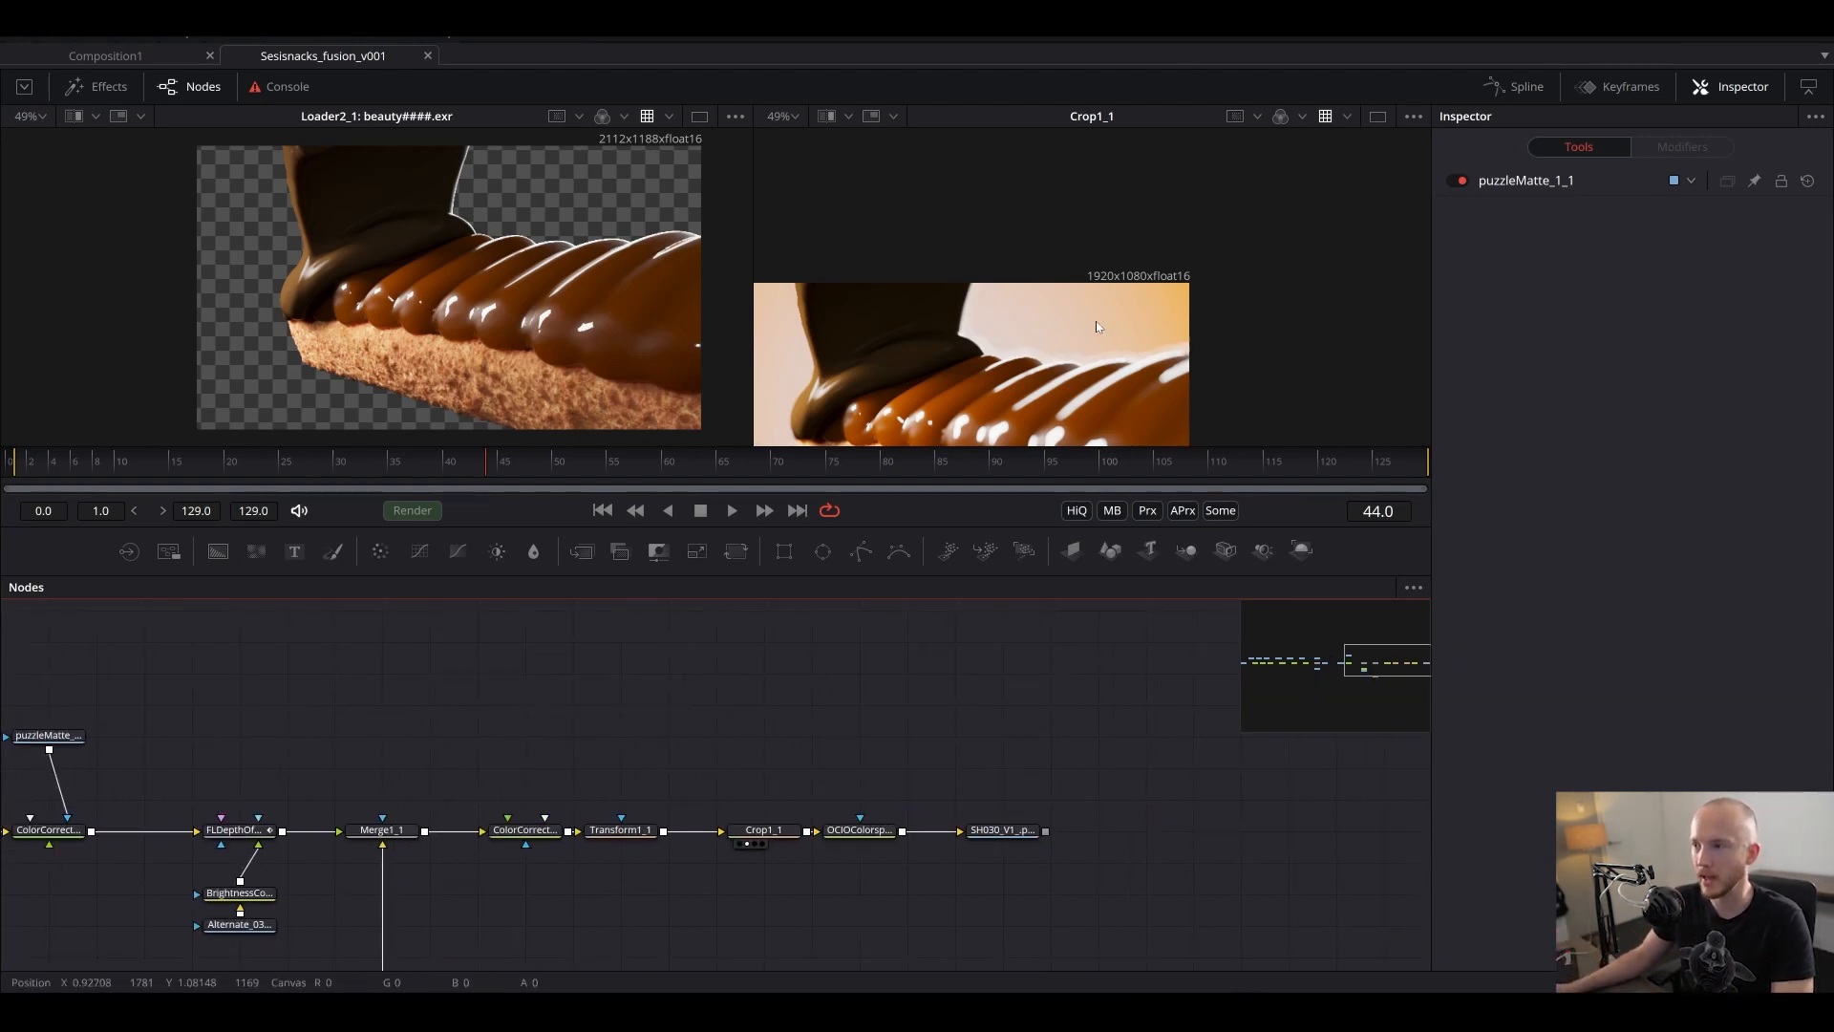
pyautogui.moveTo(1101, 316); pyautogui.dragTo(1218, 203)
pyautogui.moveTo(996, 839); pyautogui.dragTo(1092, 807)
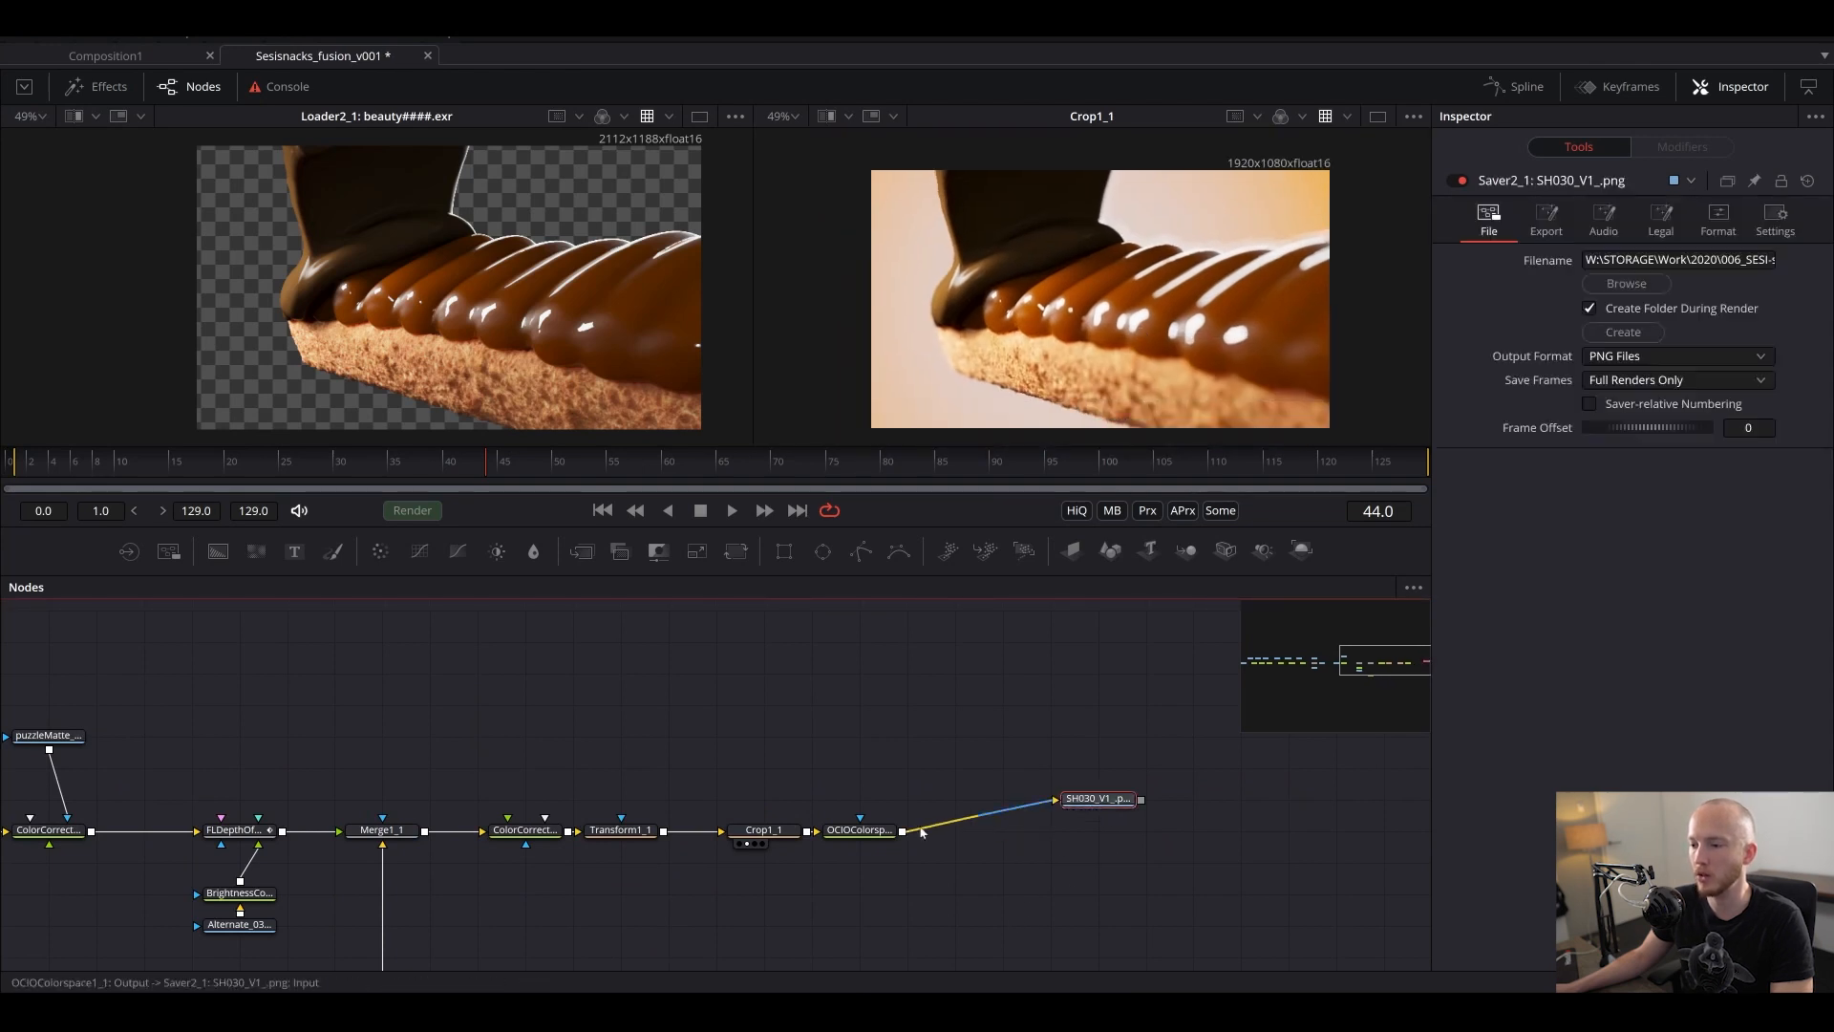
pyautogui.moveTo(840, 839); pyautogui.dragTo(887, 838)
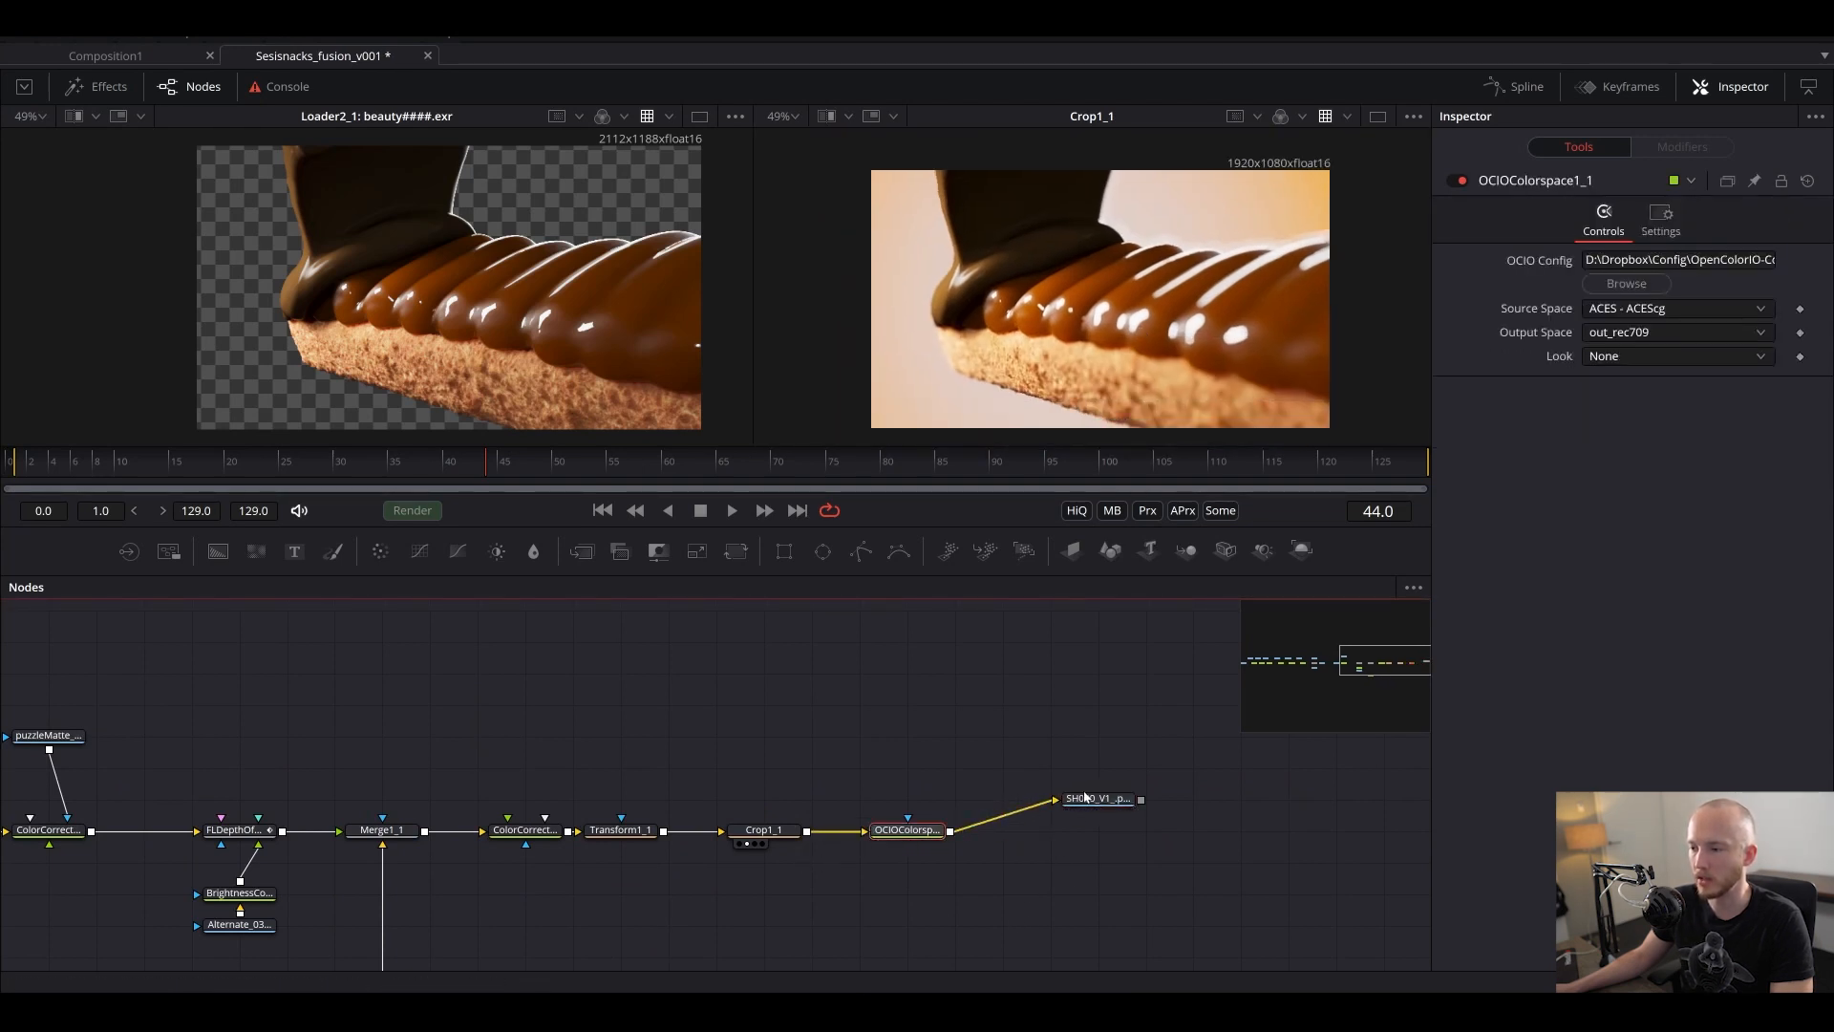
pyautogui.moveTo(1092, 799); pyautogui.dragTo(1095, 862)
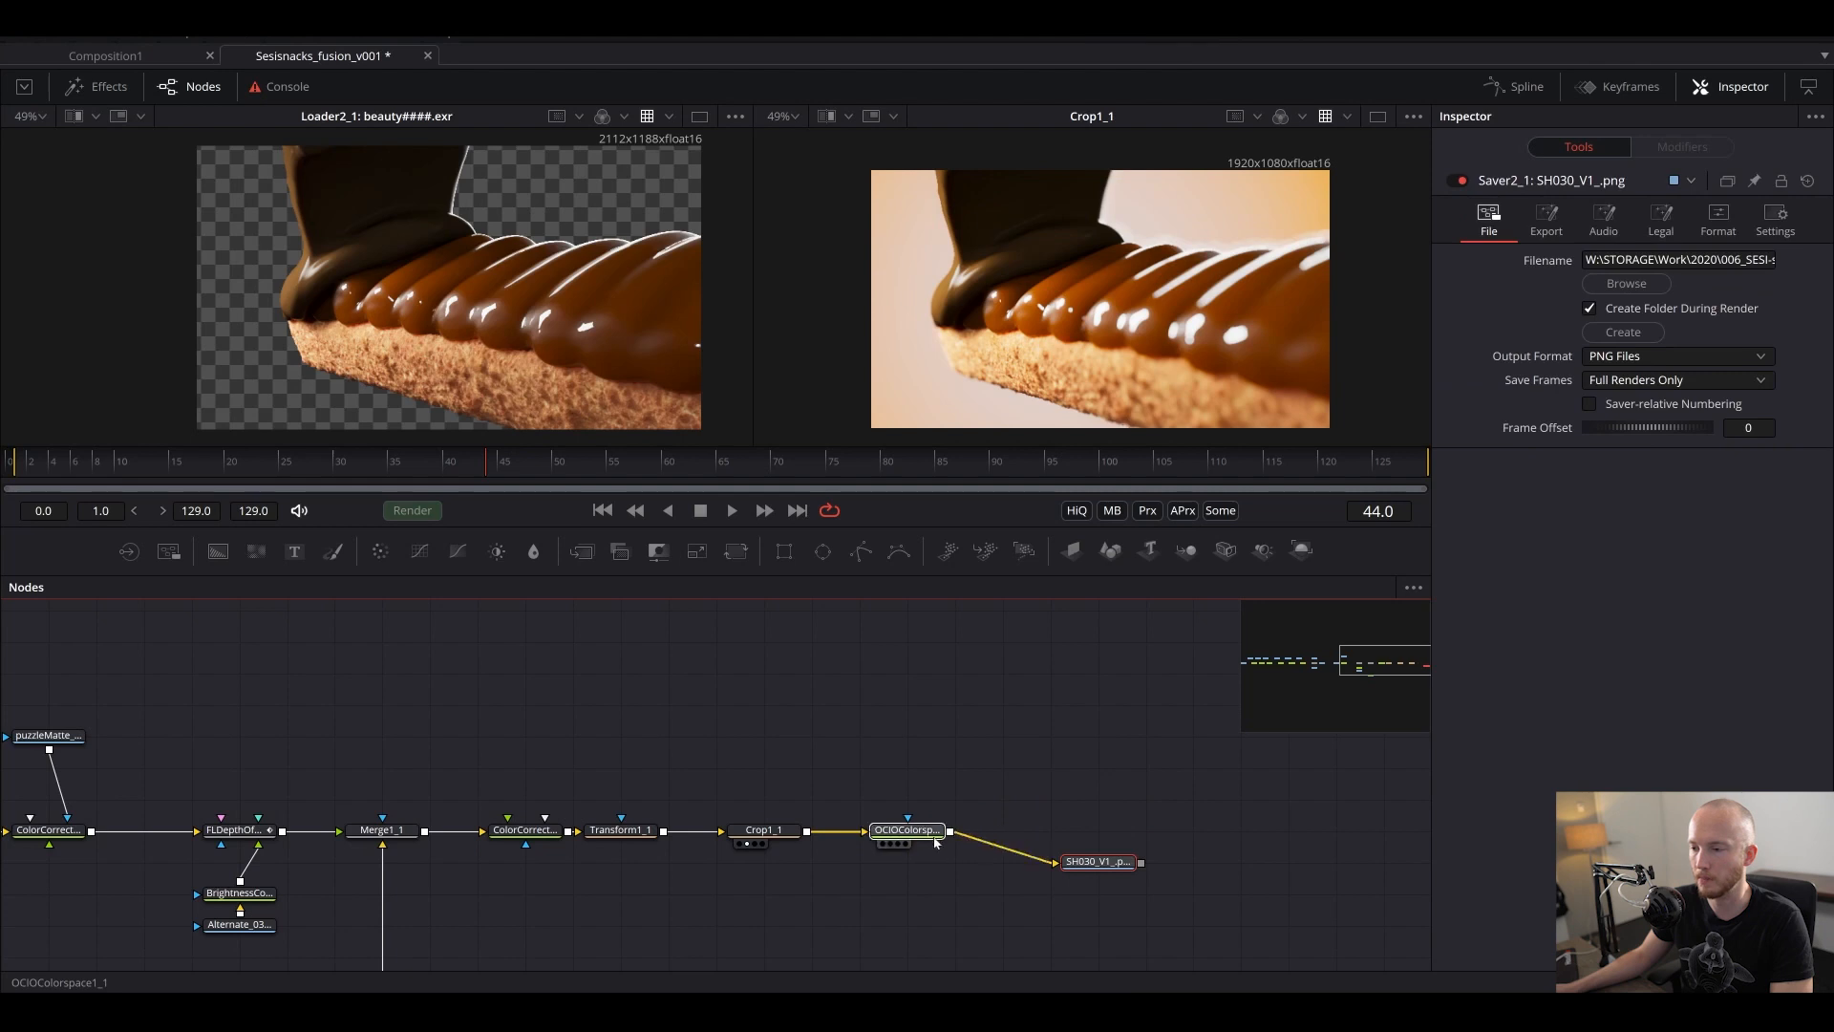
pyautogui.click(933, 836)
pyautogui.moveTo(1096, 858); pyautogui.dragTo(1096, 827)
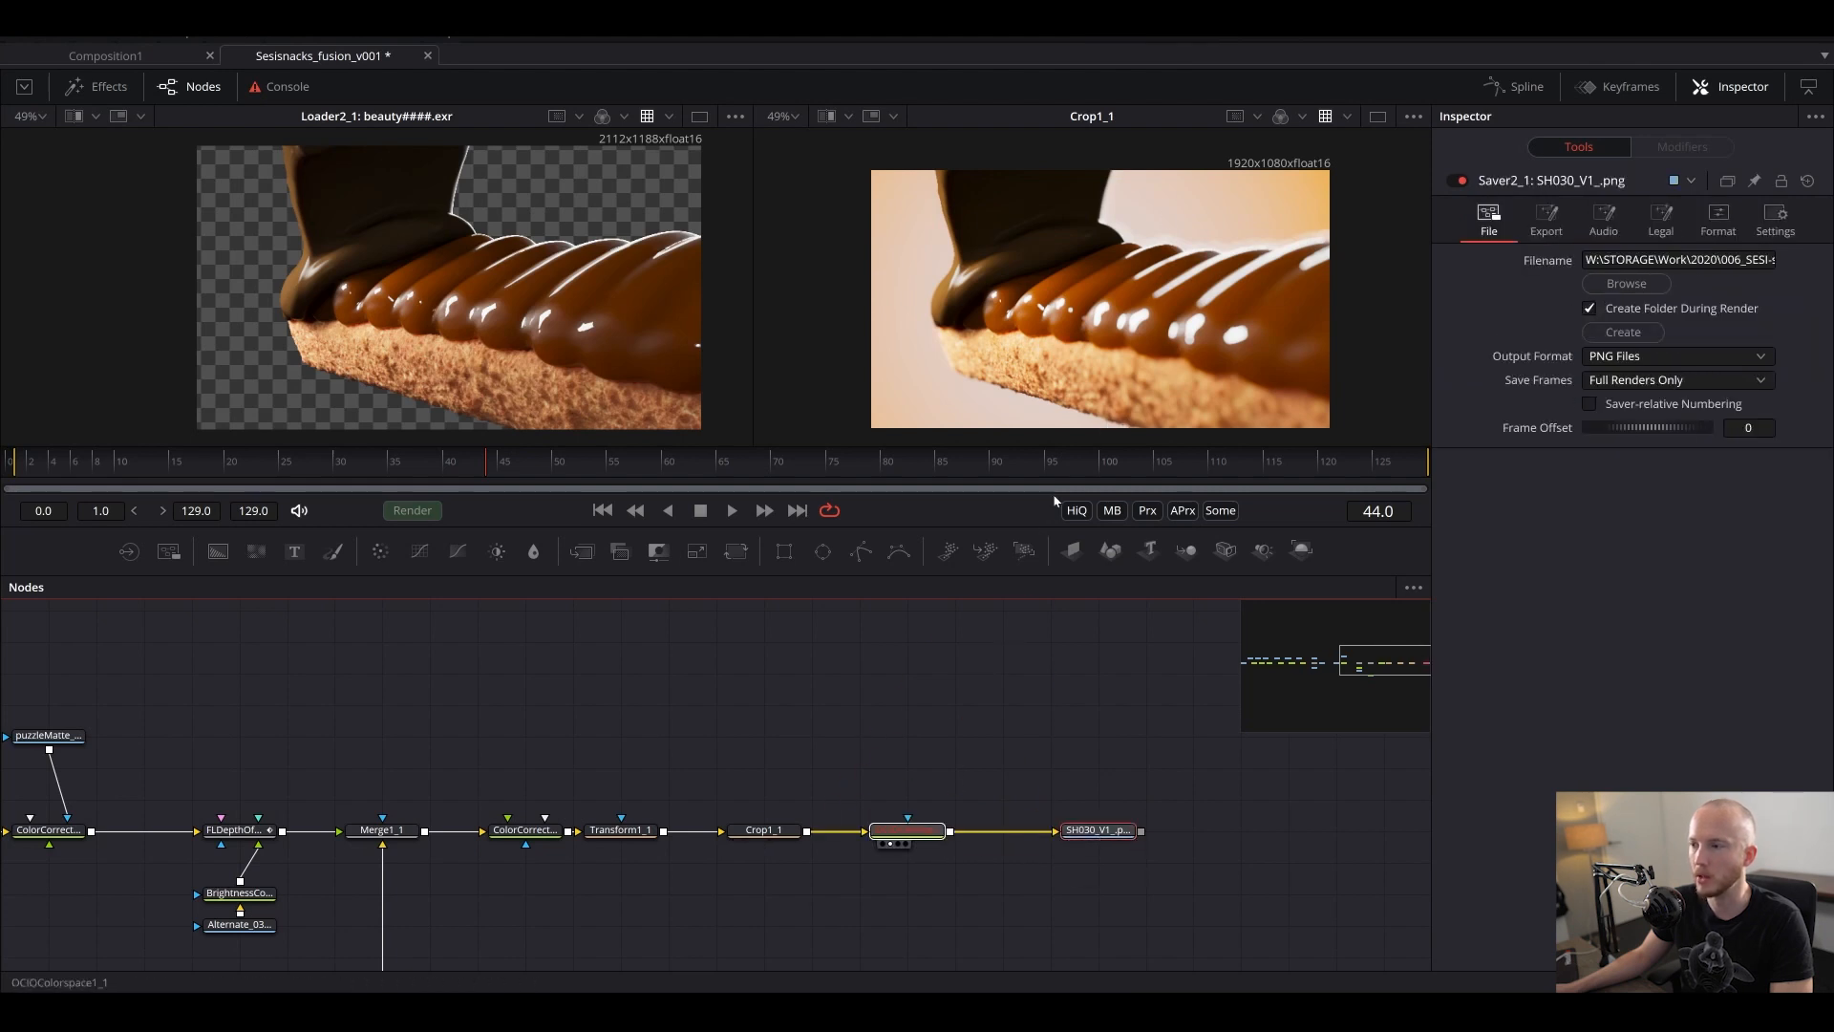
# - Clear the OCIO Config path of OCIOColorspace1_1 and show the node in the second viewer
pyautogui.click(892, 820)
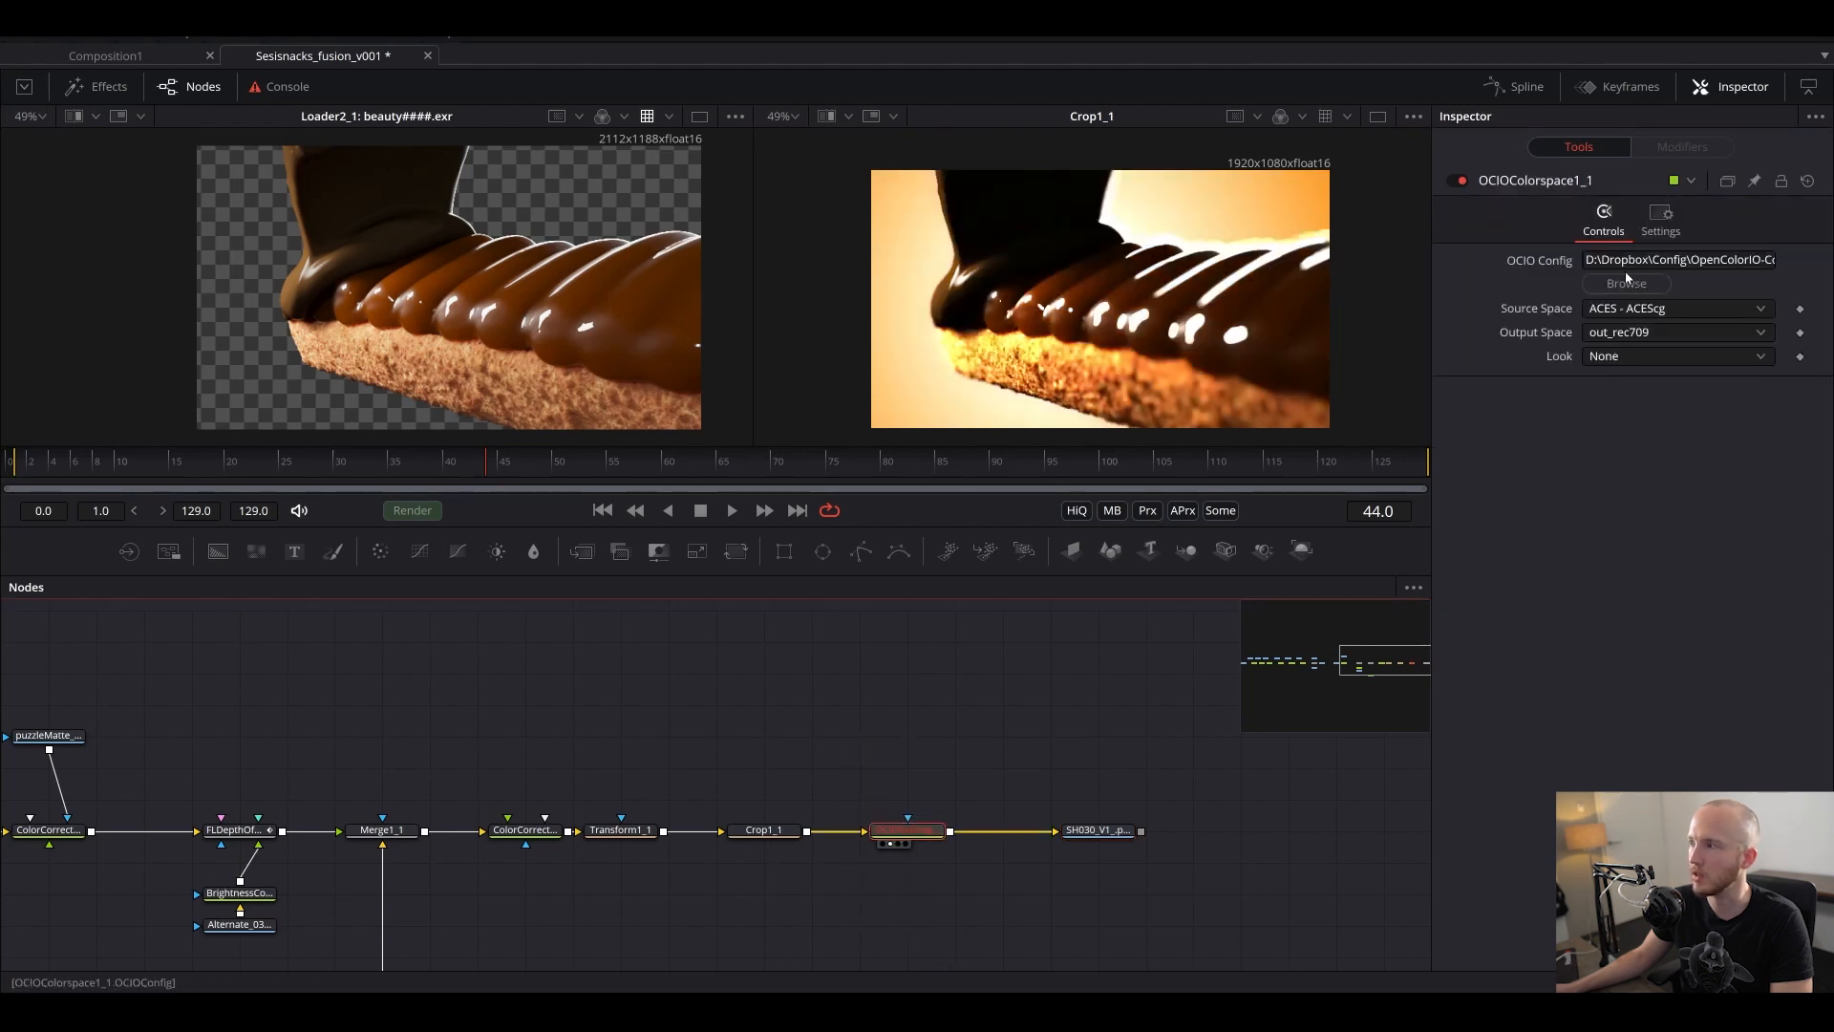
pyautogui.tripleClick(1627, 274)
pyautogui.press('BackSpace')
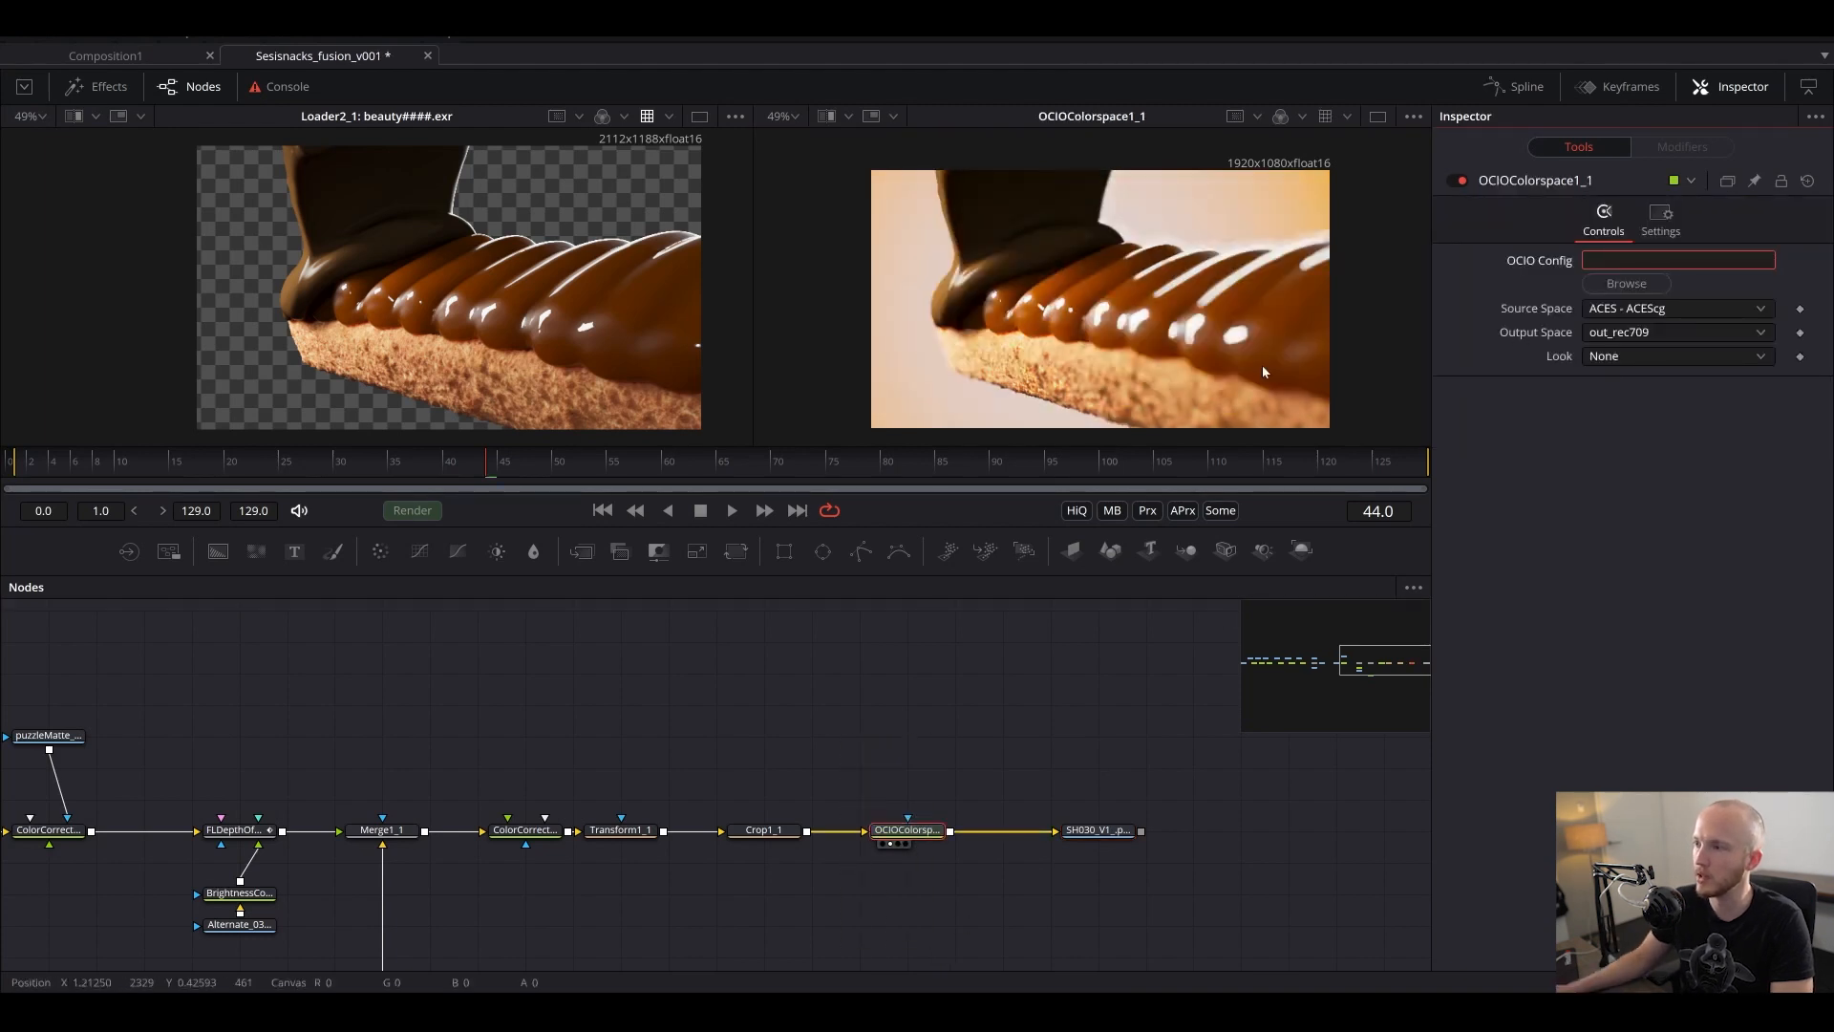
pyautogui.click(984, 724)
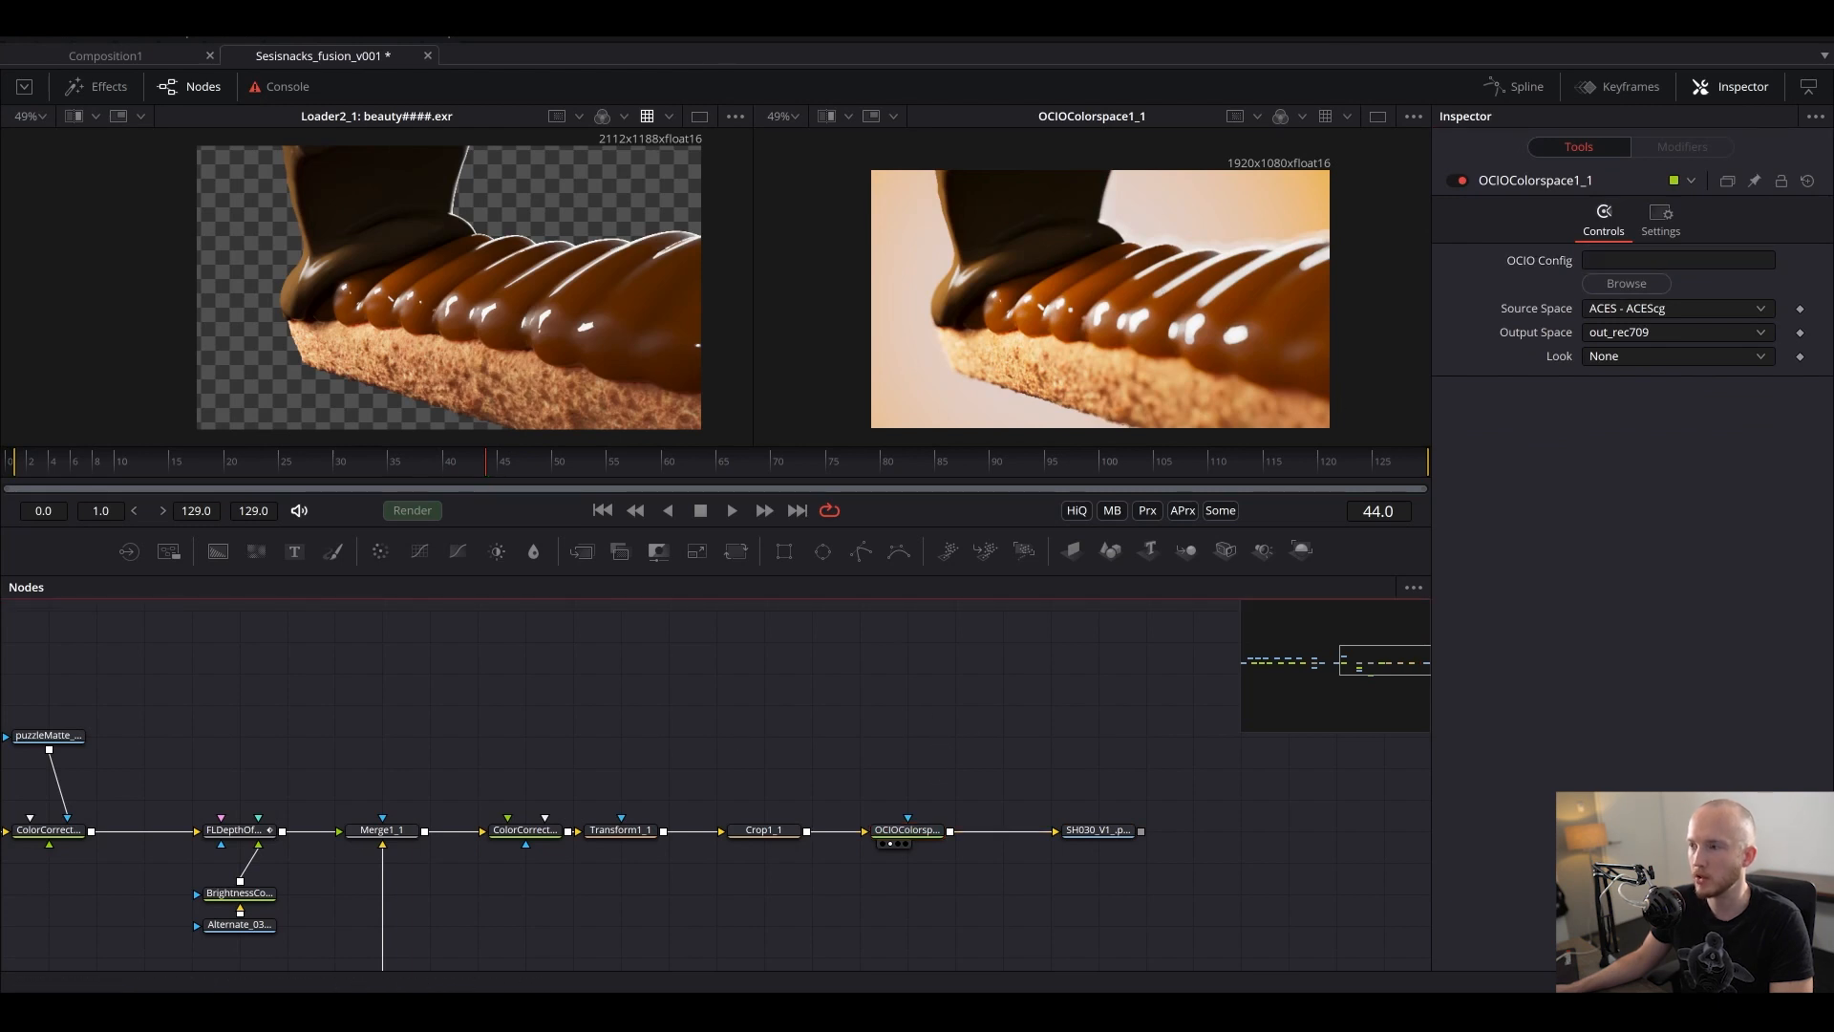
# - Toggle the second viewer's LUT to compare the images of OCIOColorspace1_1 and Crop1_1 with and without it
pyautogui.click(1325, 116)
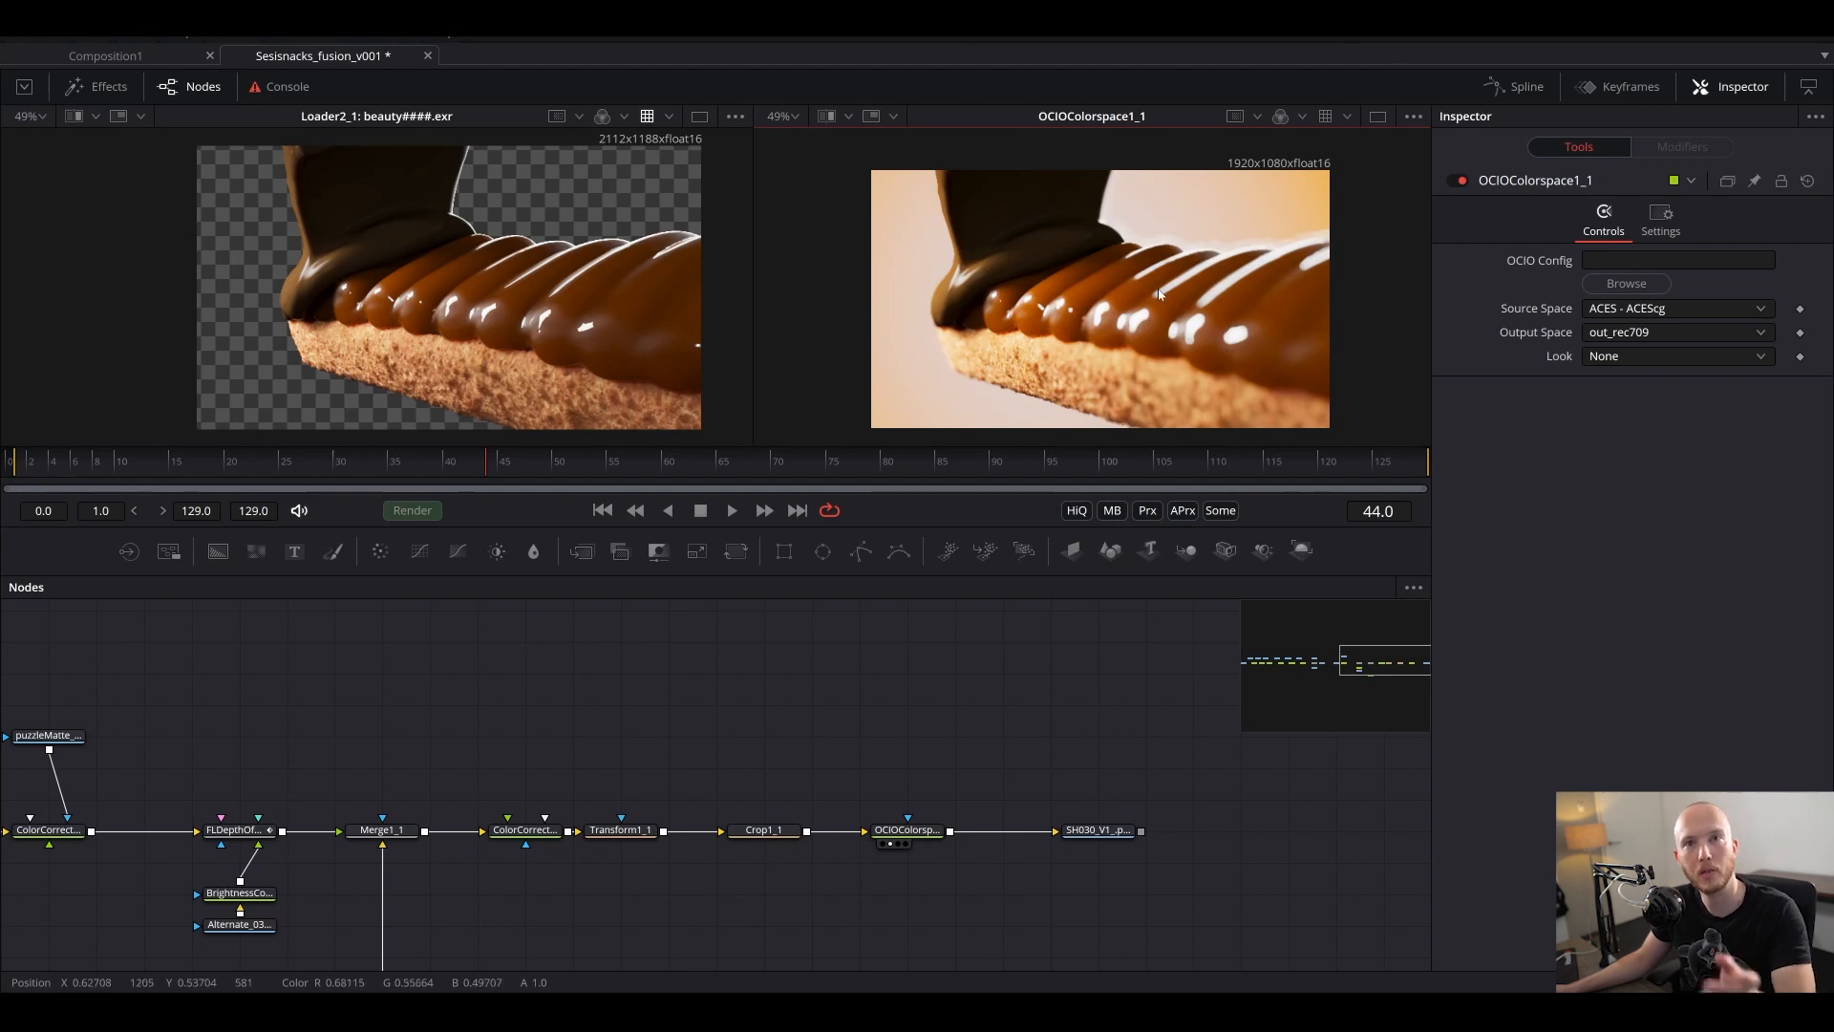
pyautogui.click(877, 777)
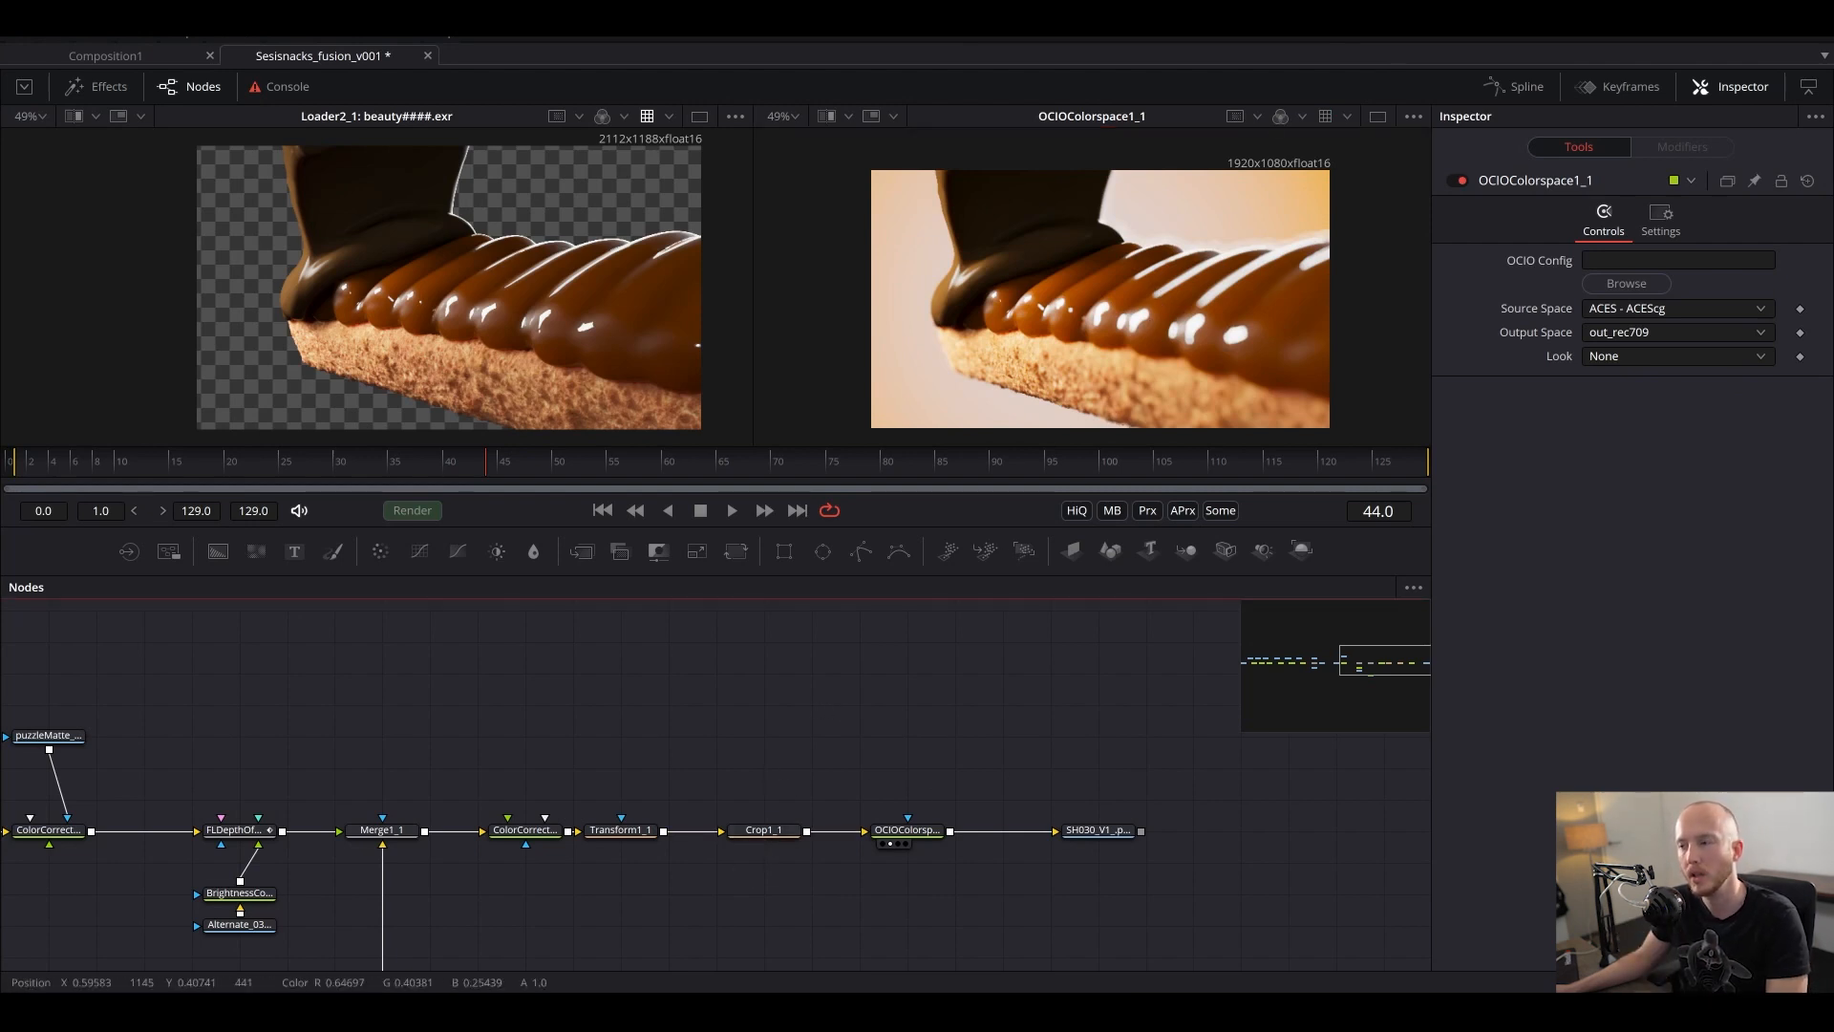
pyautogui.click(1326, 119)
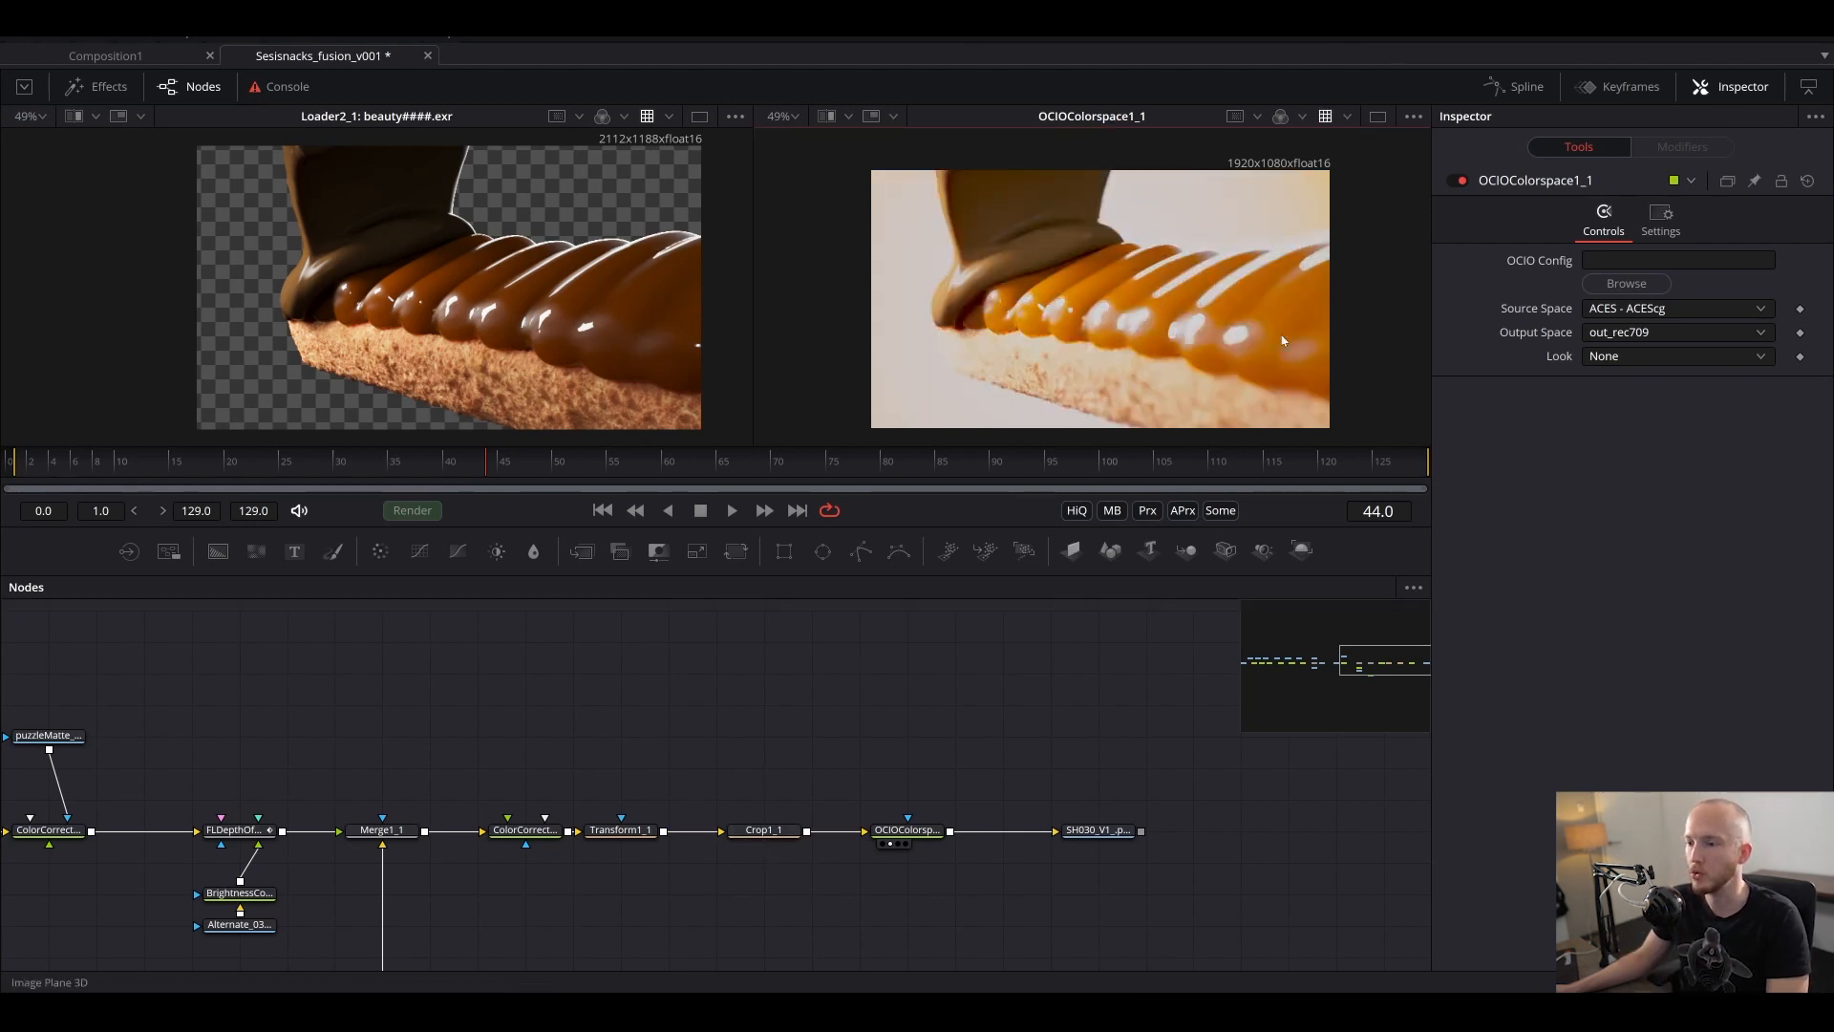
pyautogui.click(755, 844)
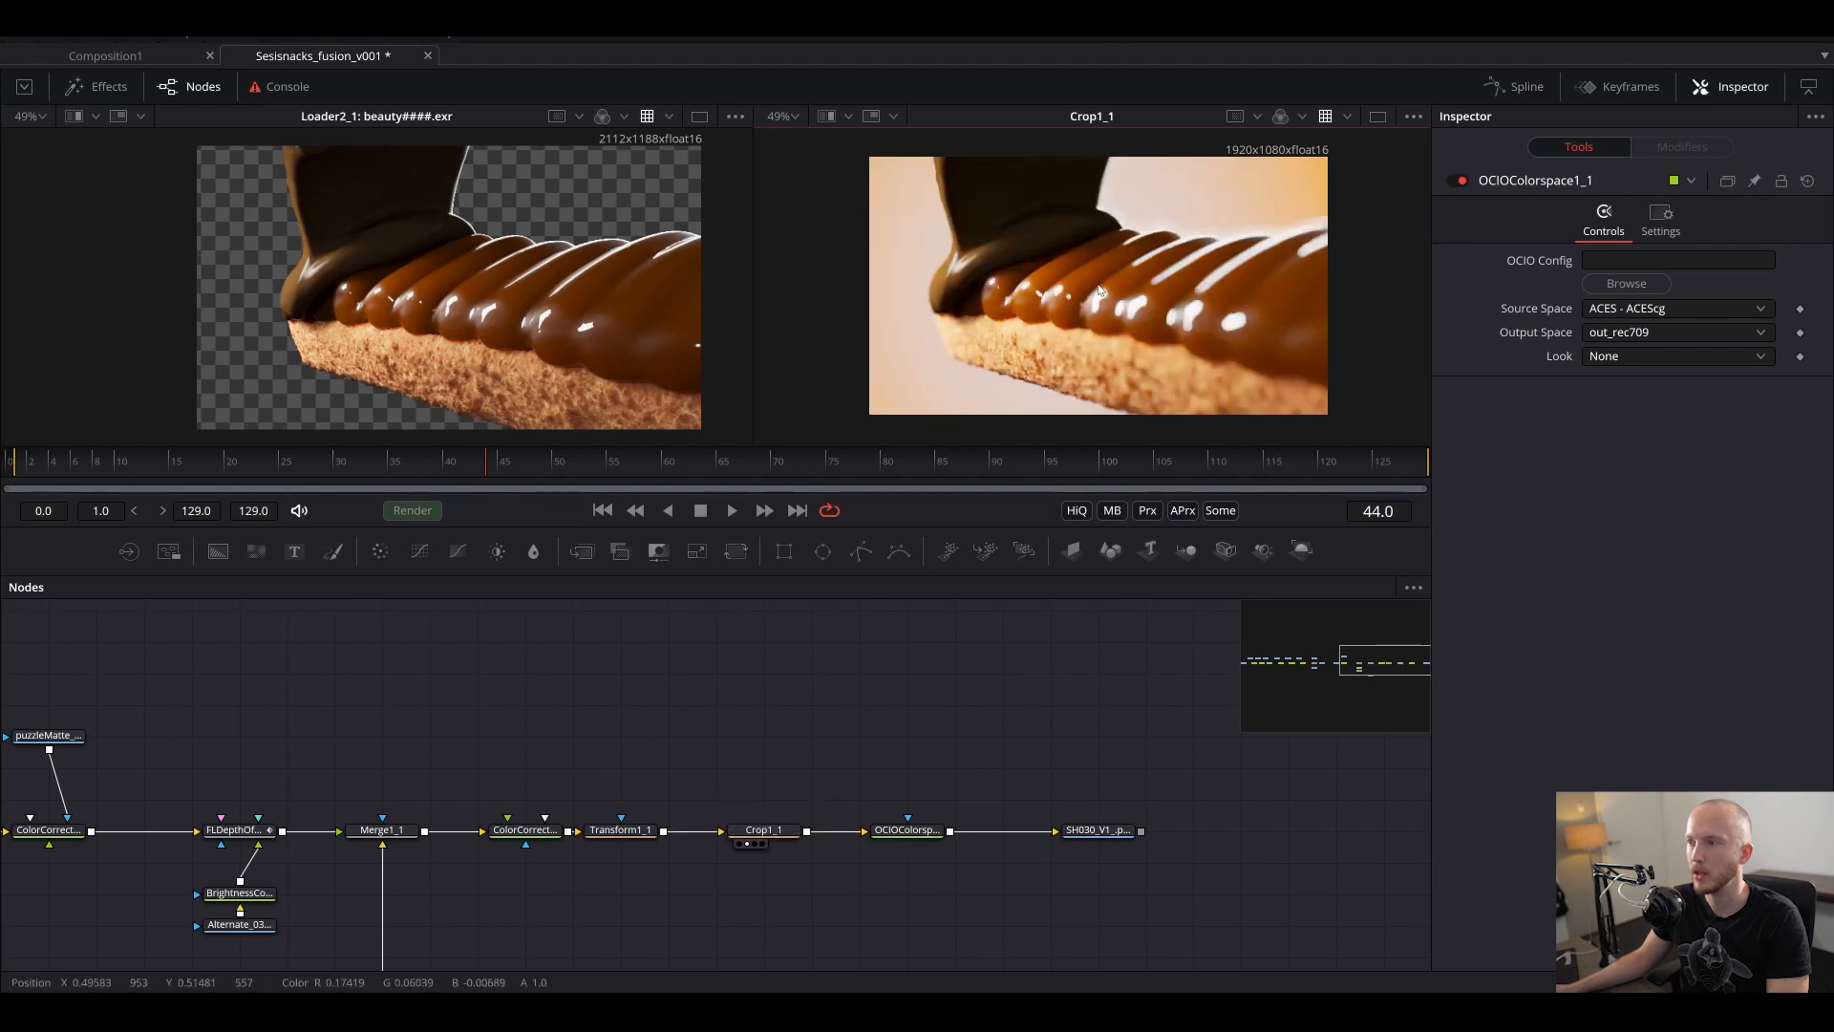
pyautogui.doubleClick(1326, 119)
# - Examine the settings of the OCIO ColorSpace ViewLUT used by the second viewer
pyautogui.click(1347, 116)
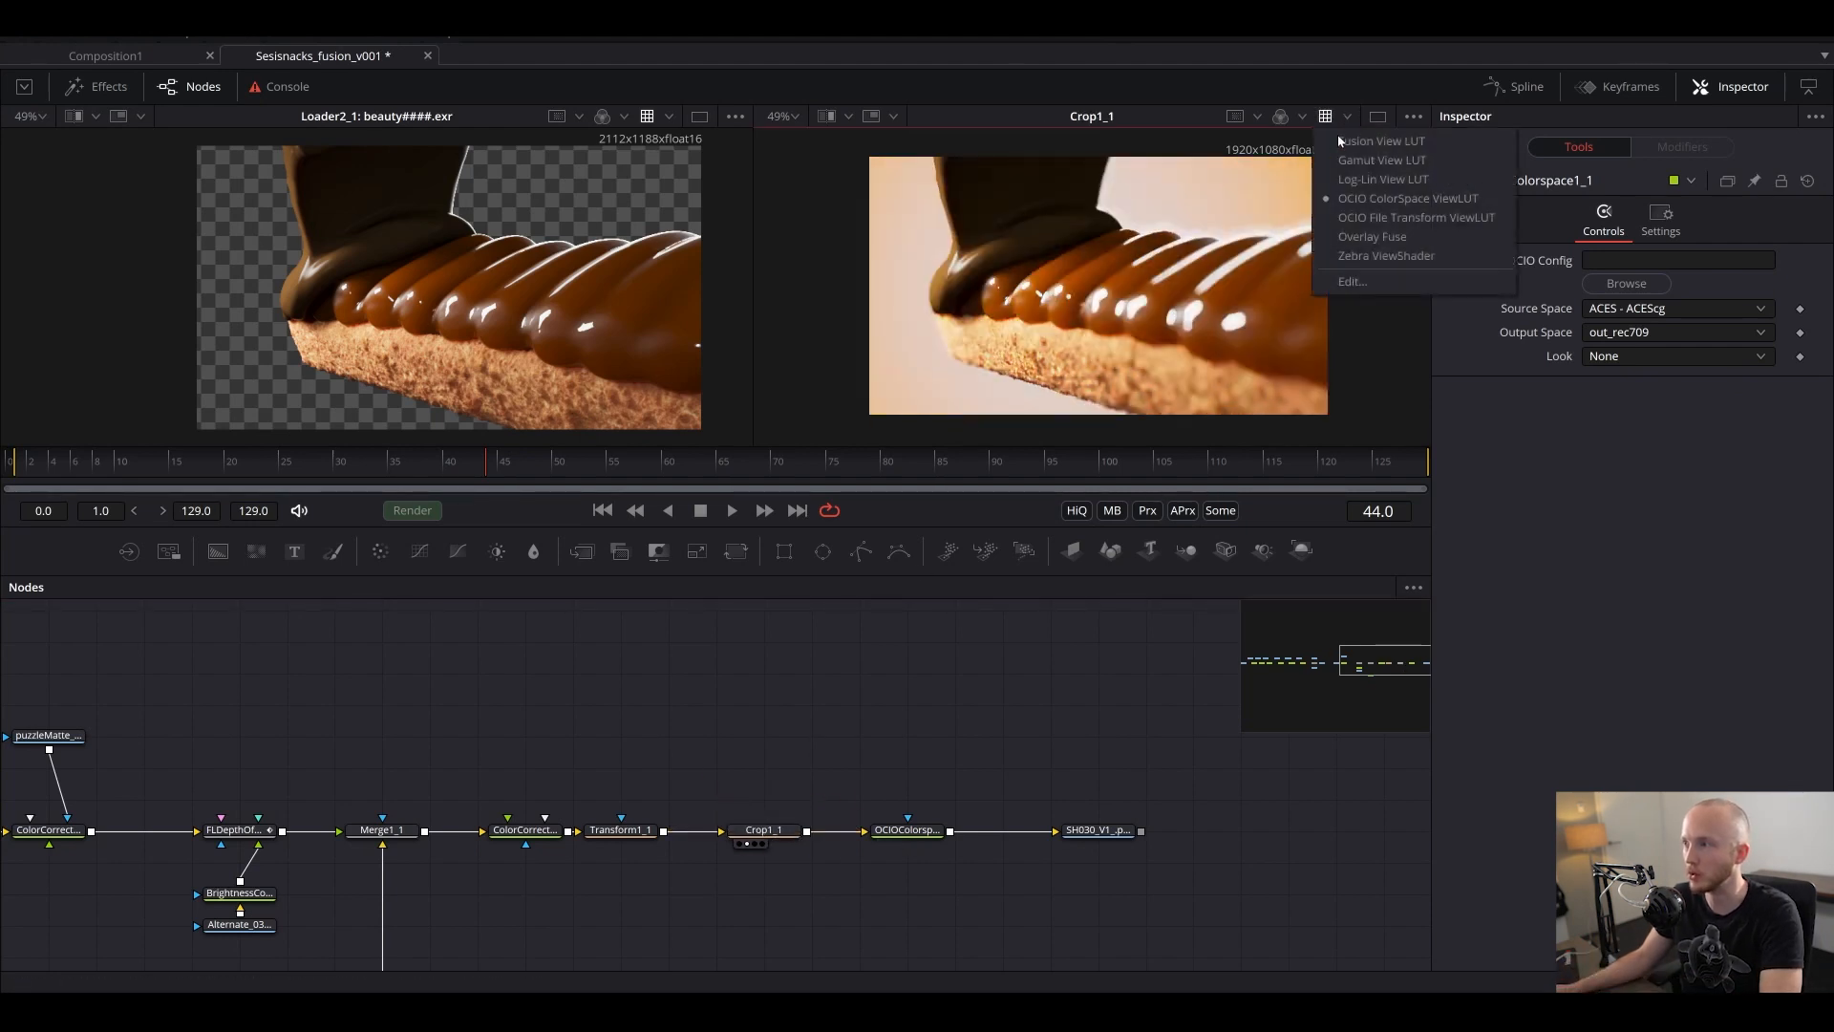
pyautogui.click(1351, 281)
pyautogui.click(1106, 446)
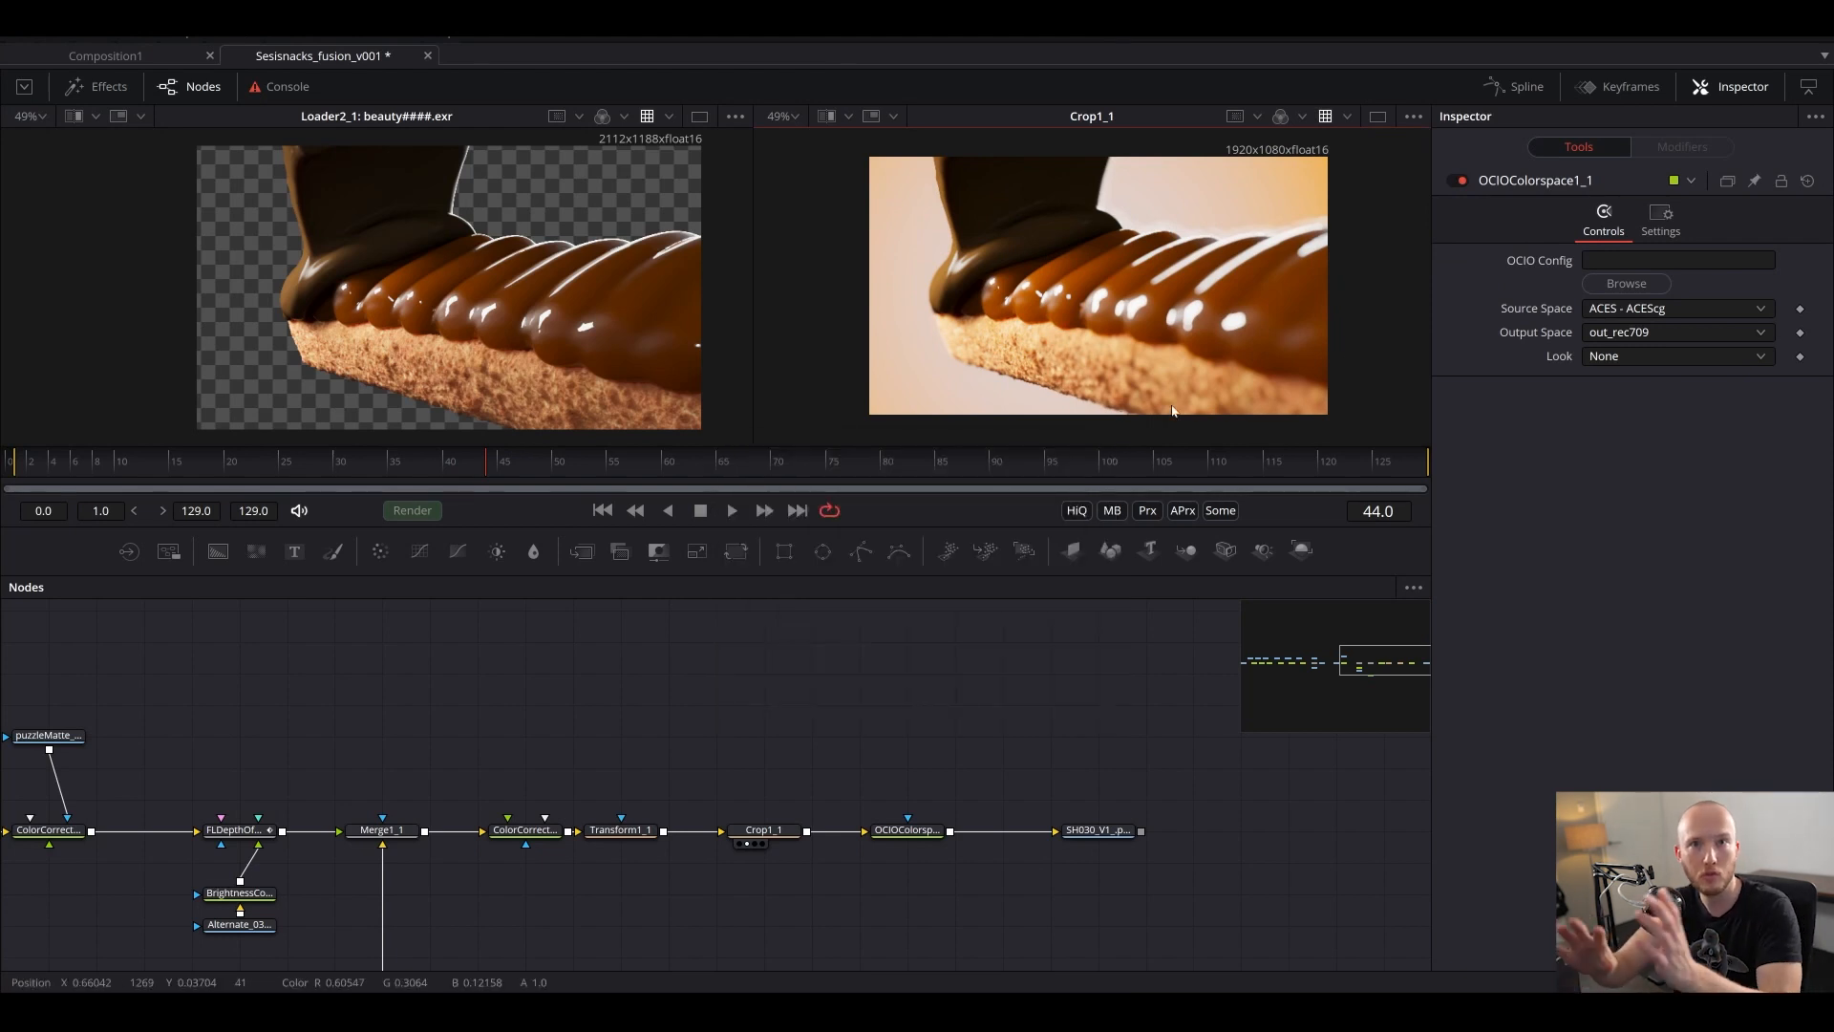
pyautogui.hscroll(-6, 976, 768)
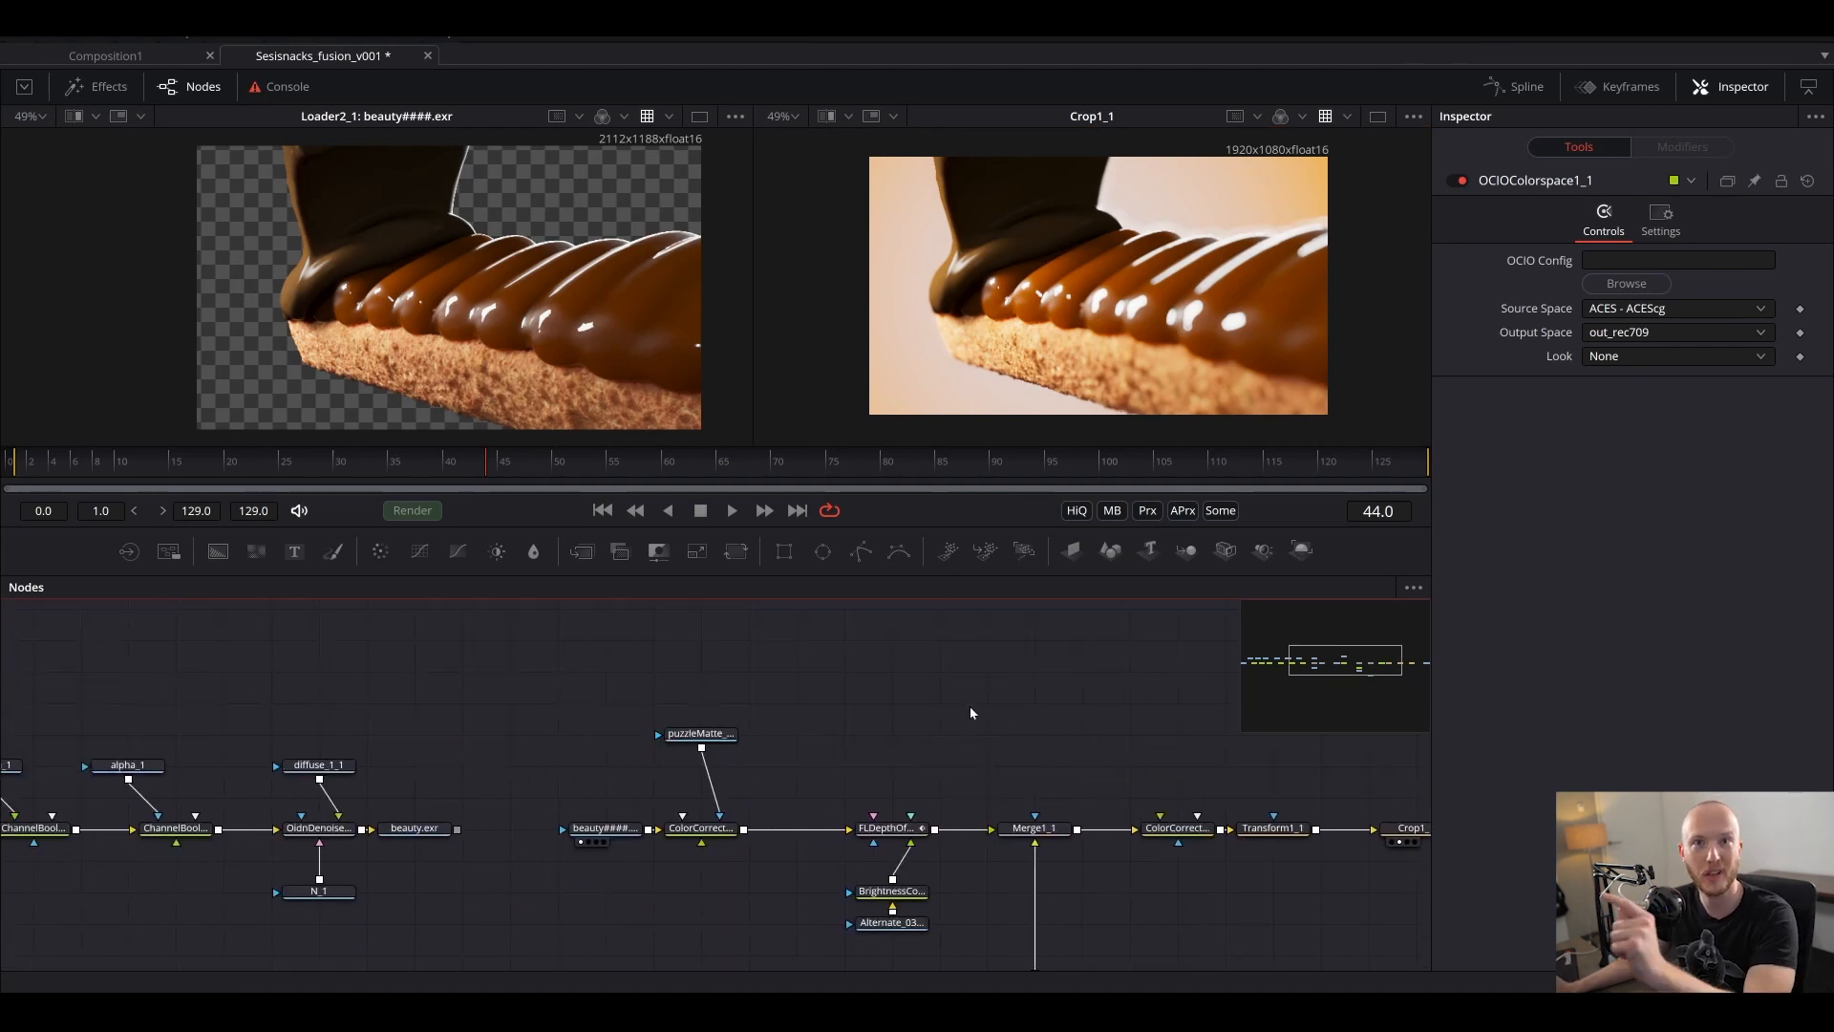
pyautogui.hscroll(-10, 953, 729)
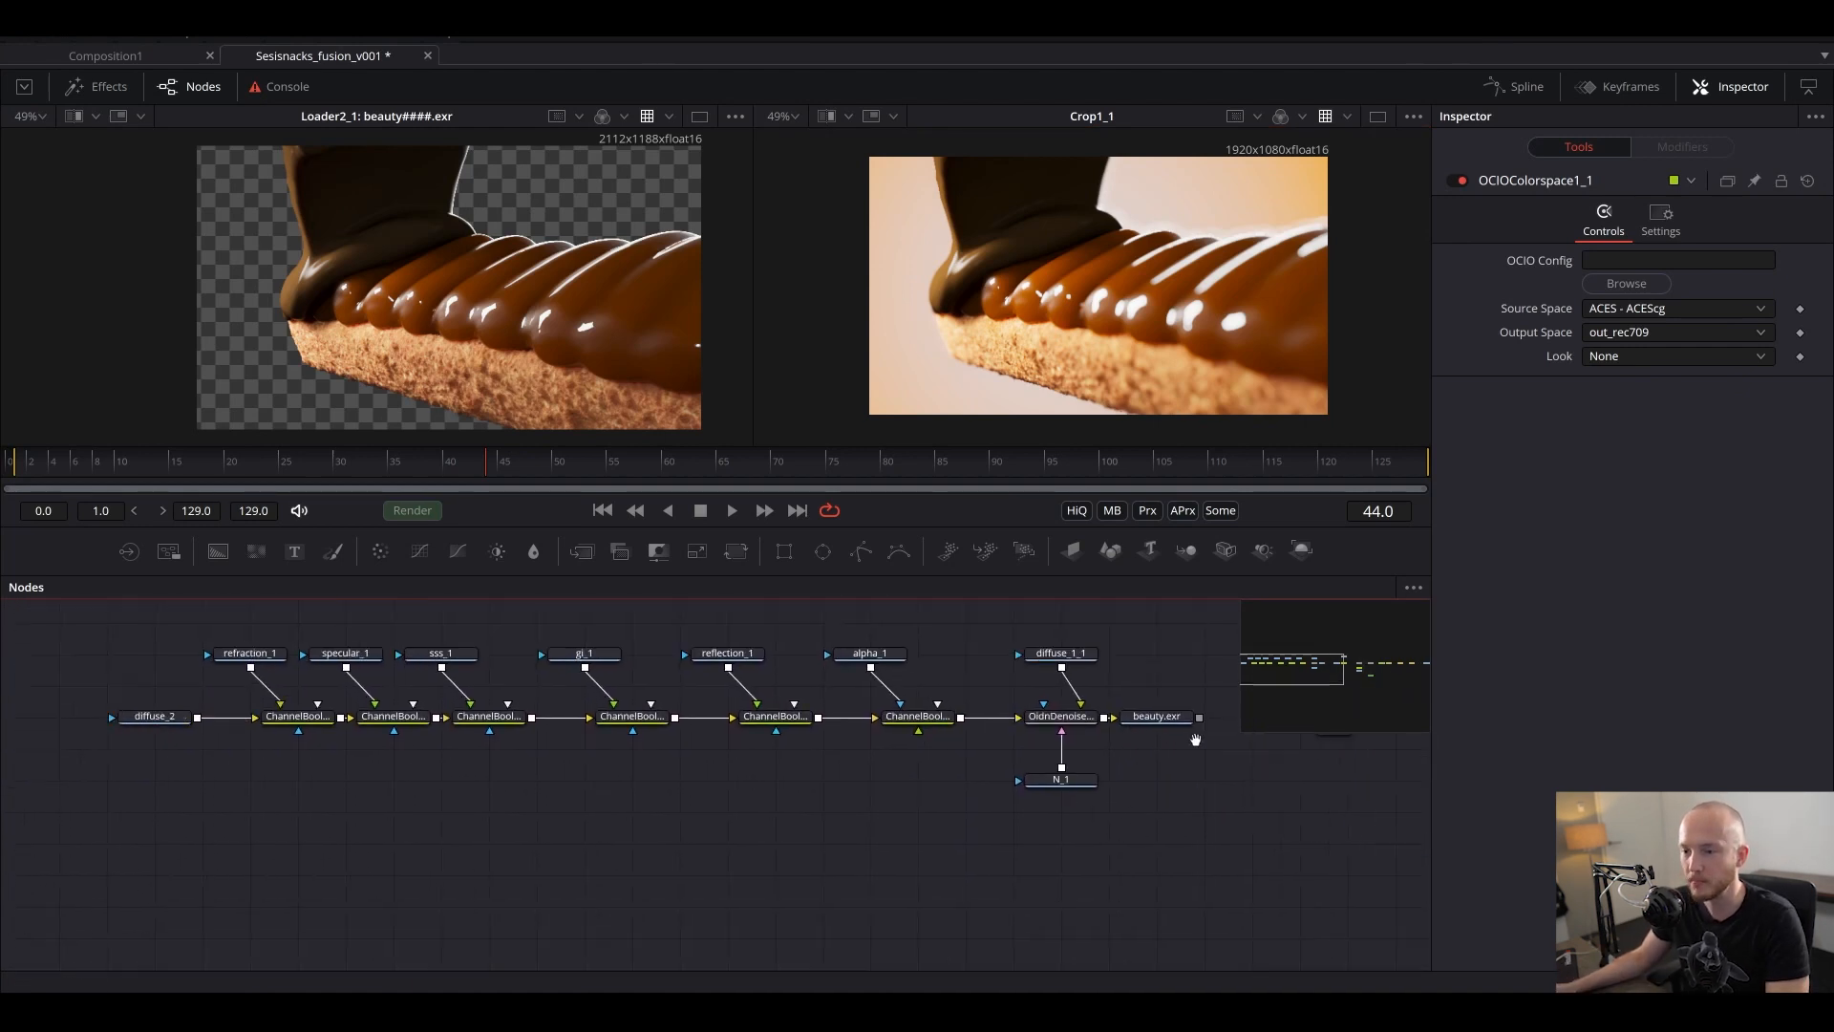
# - Switch to After Effects, enlarge the timeline and display the OpenColorIO effect settings of Comp_FULL's OCIO layer
pyautogui.hscroll(15, 1195, 740)
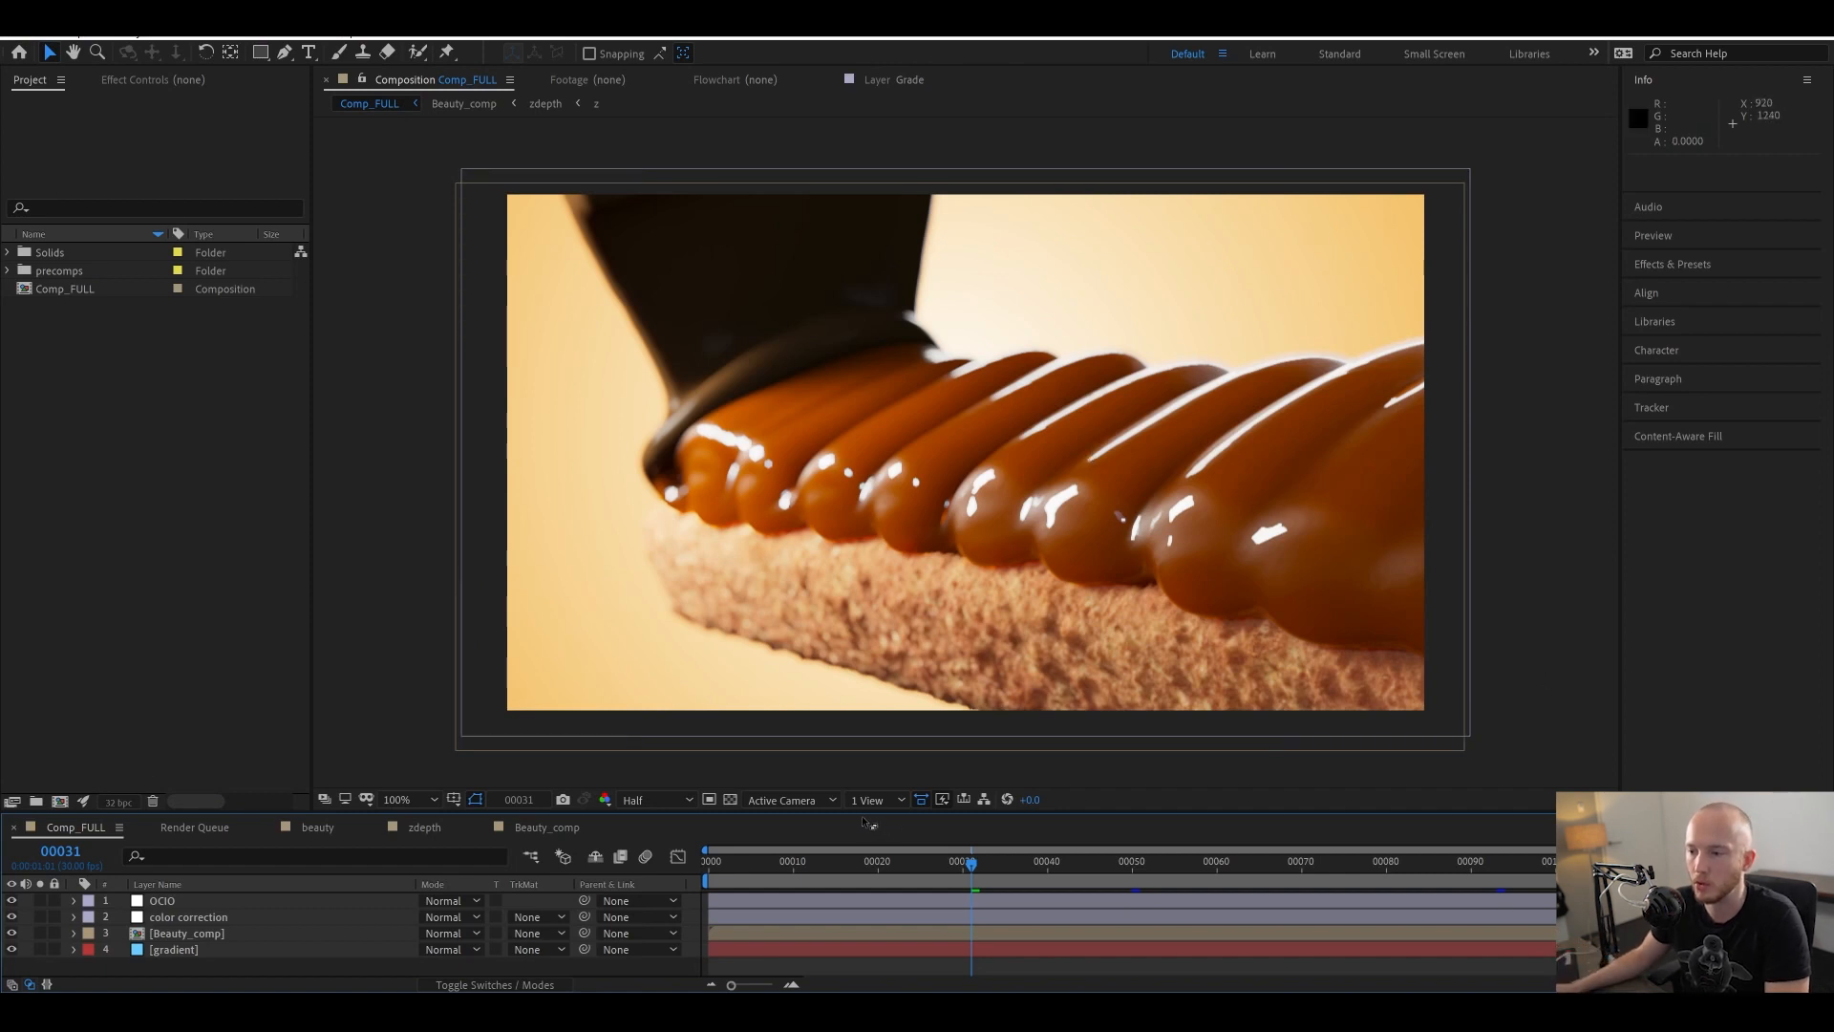
pyautogui.moveTo(865, 819); pyautogui.dragTo(865, 657)
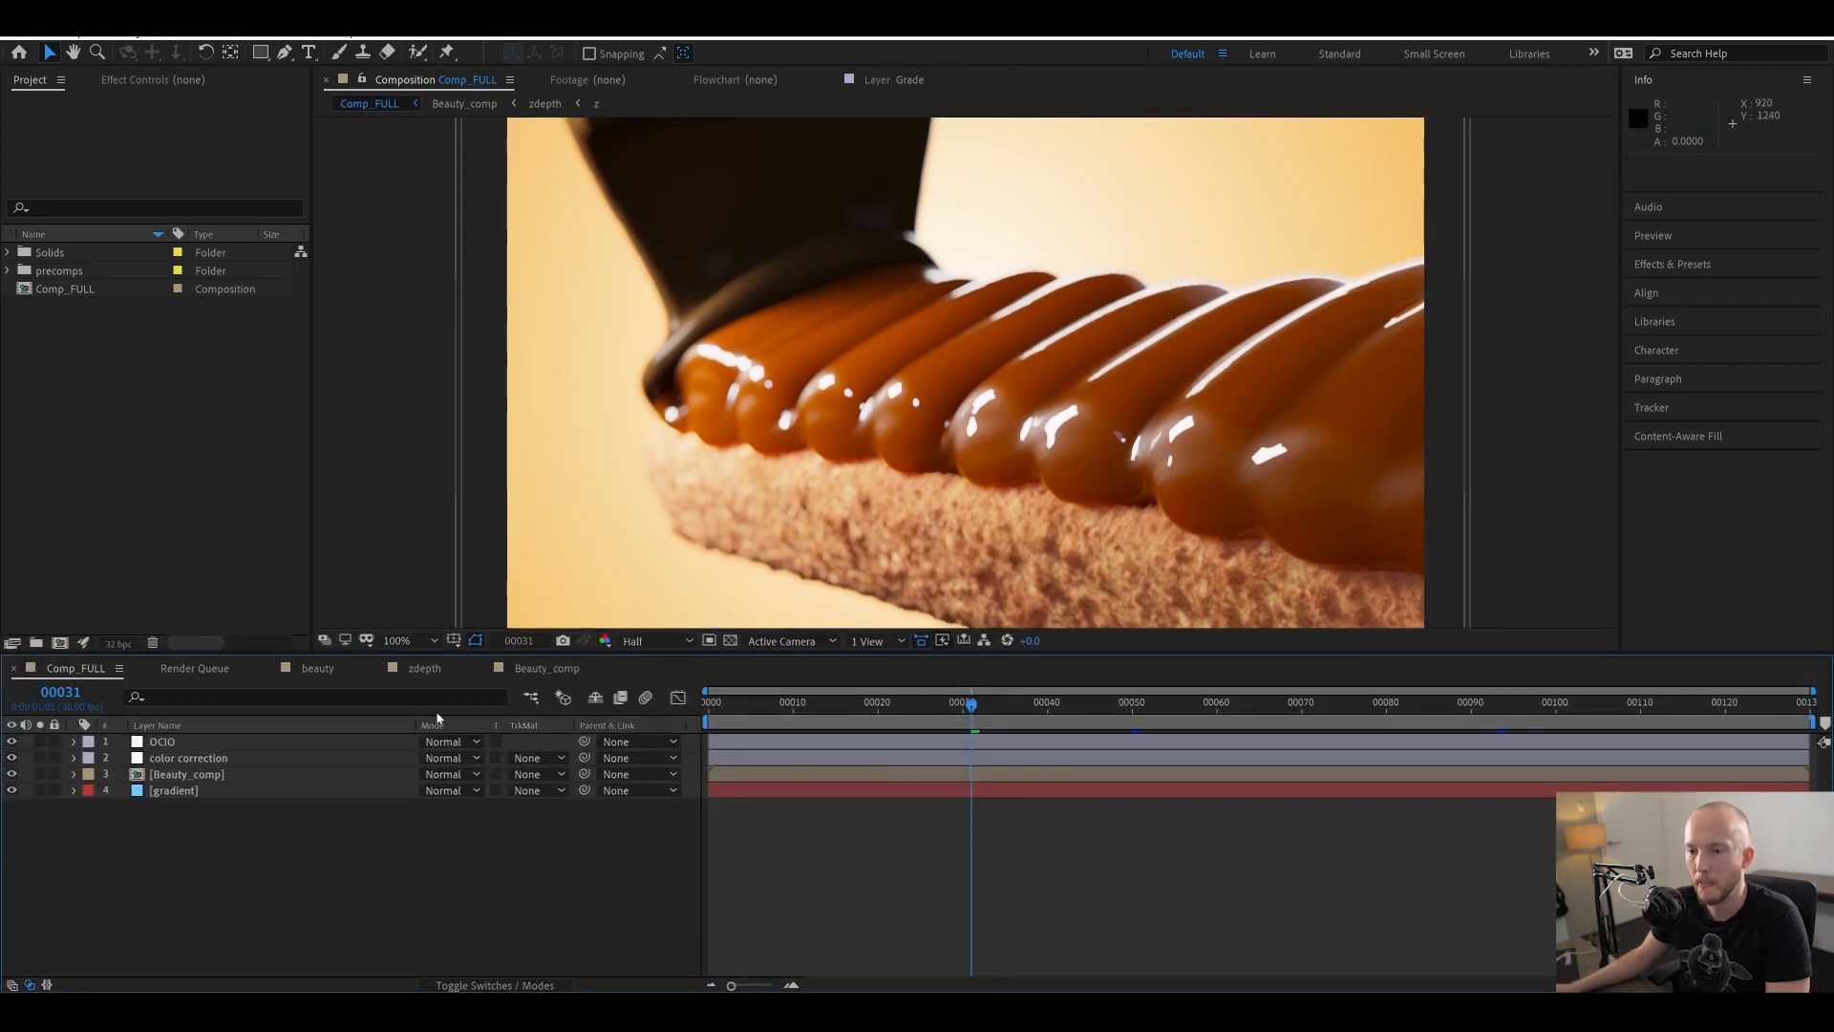
pyautogui.click(150, 749)
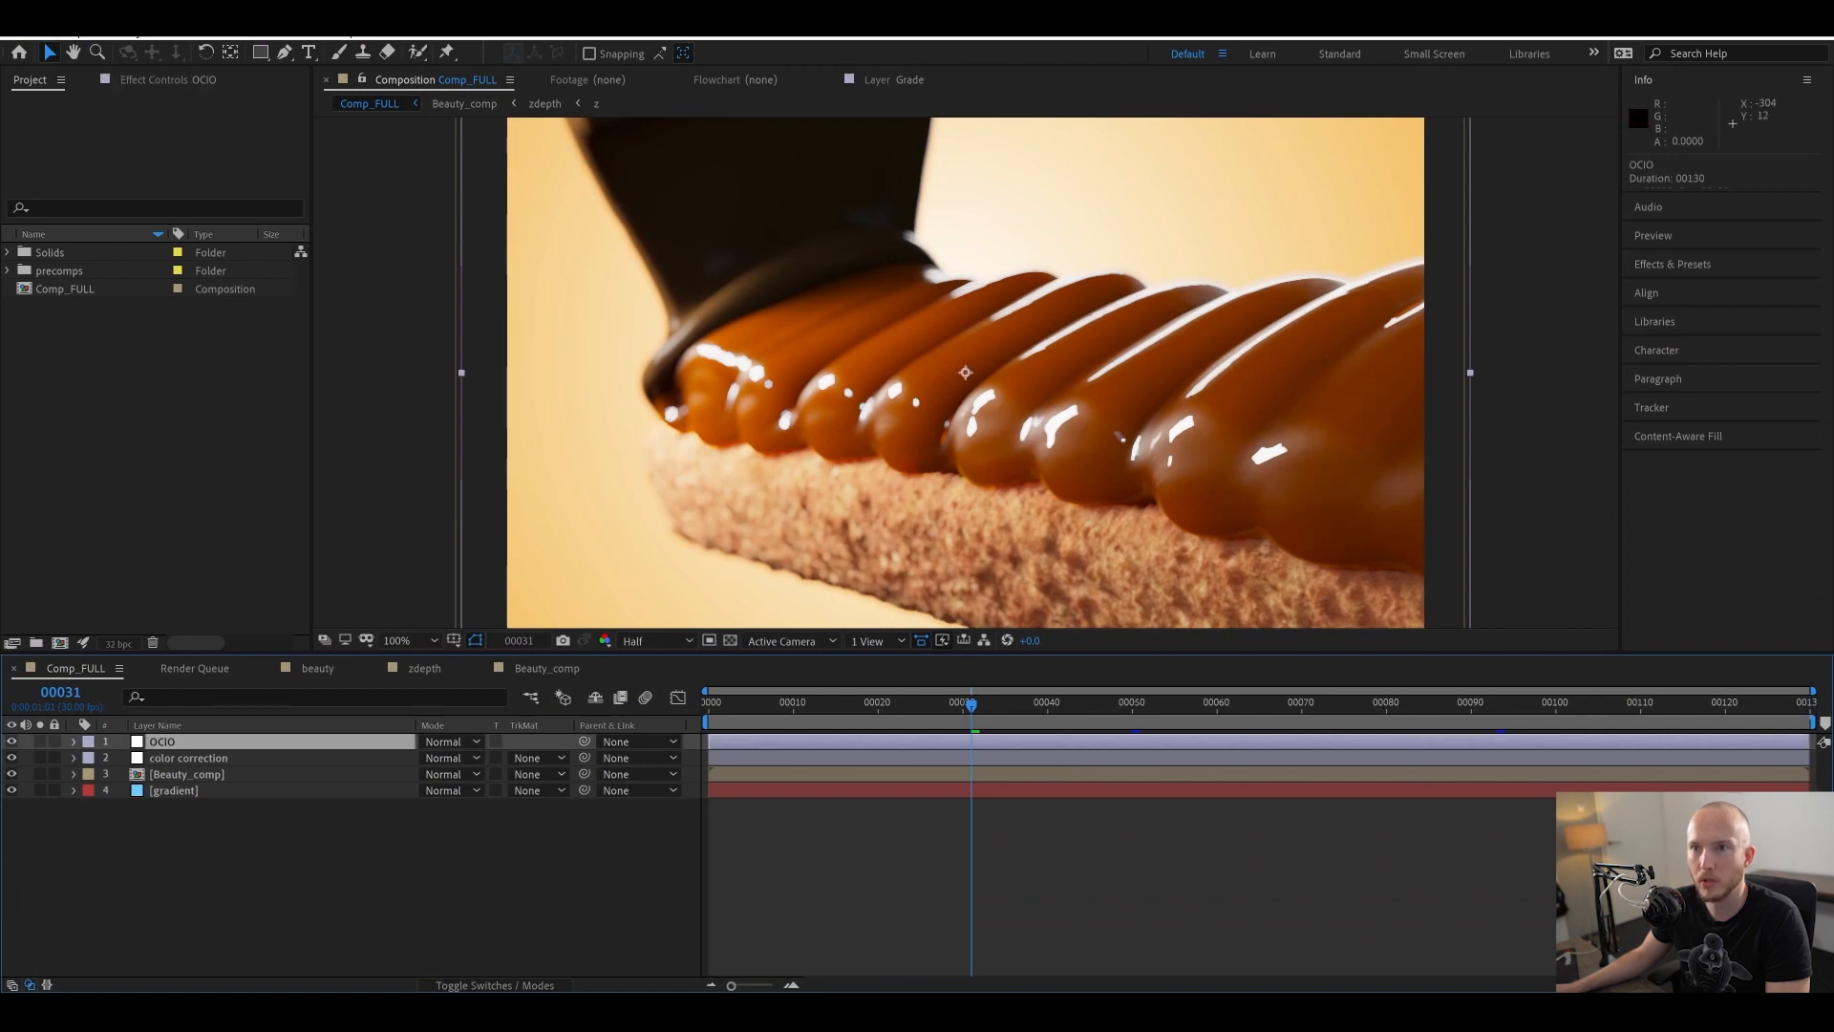
pyautogui.click(157, 82)
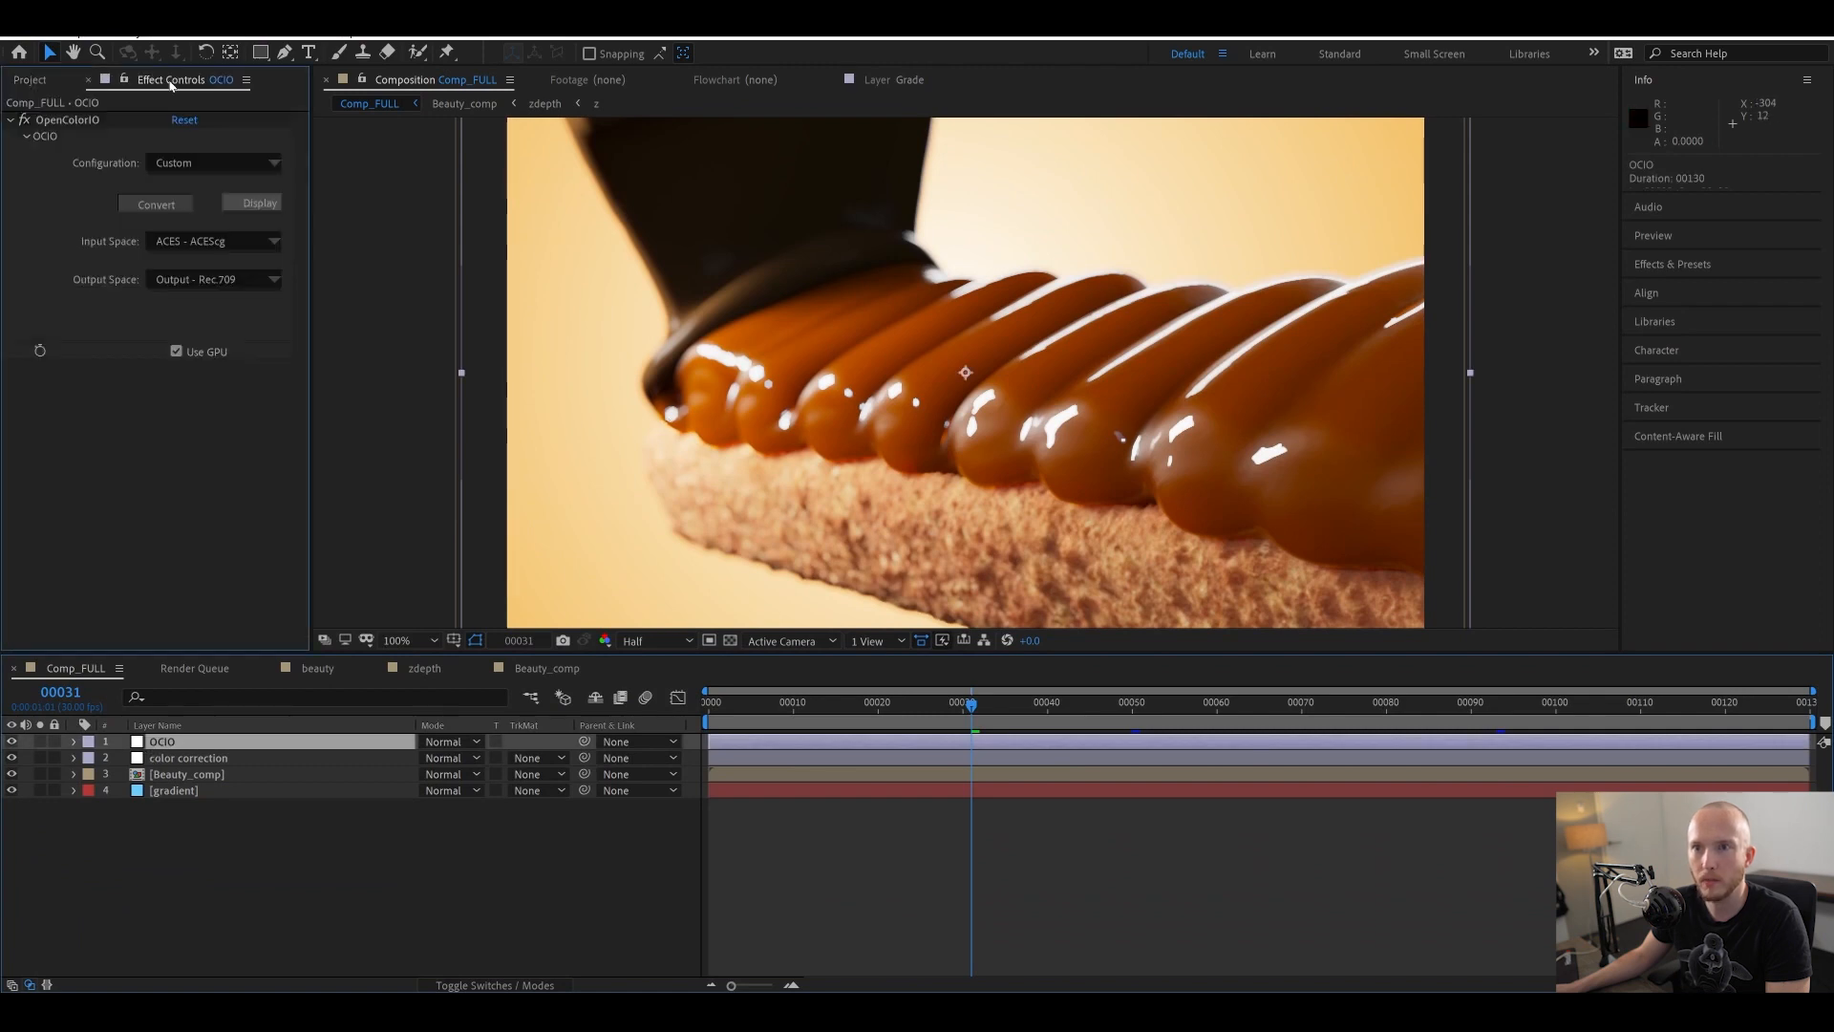
# - Compare the Comp_FULL image with the OCIO layer hidden and shown, toggling the LUT of Fusion's second viewer for reference
pyautogui.click(13, 741)
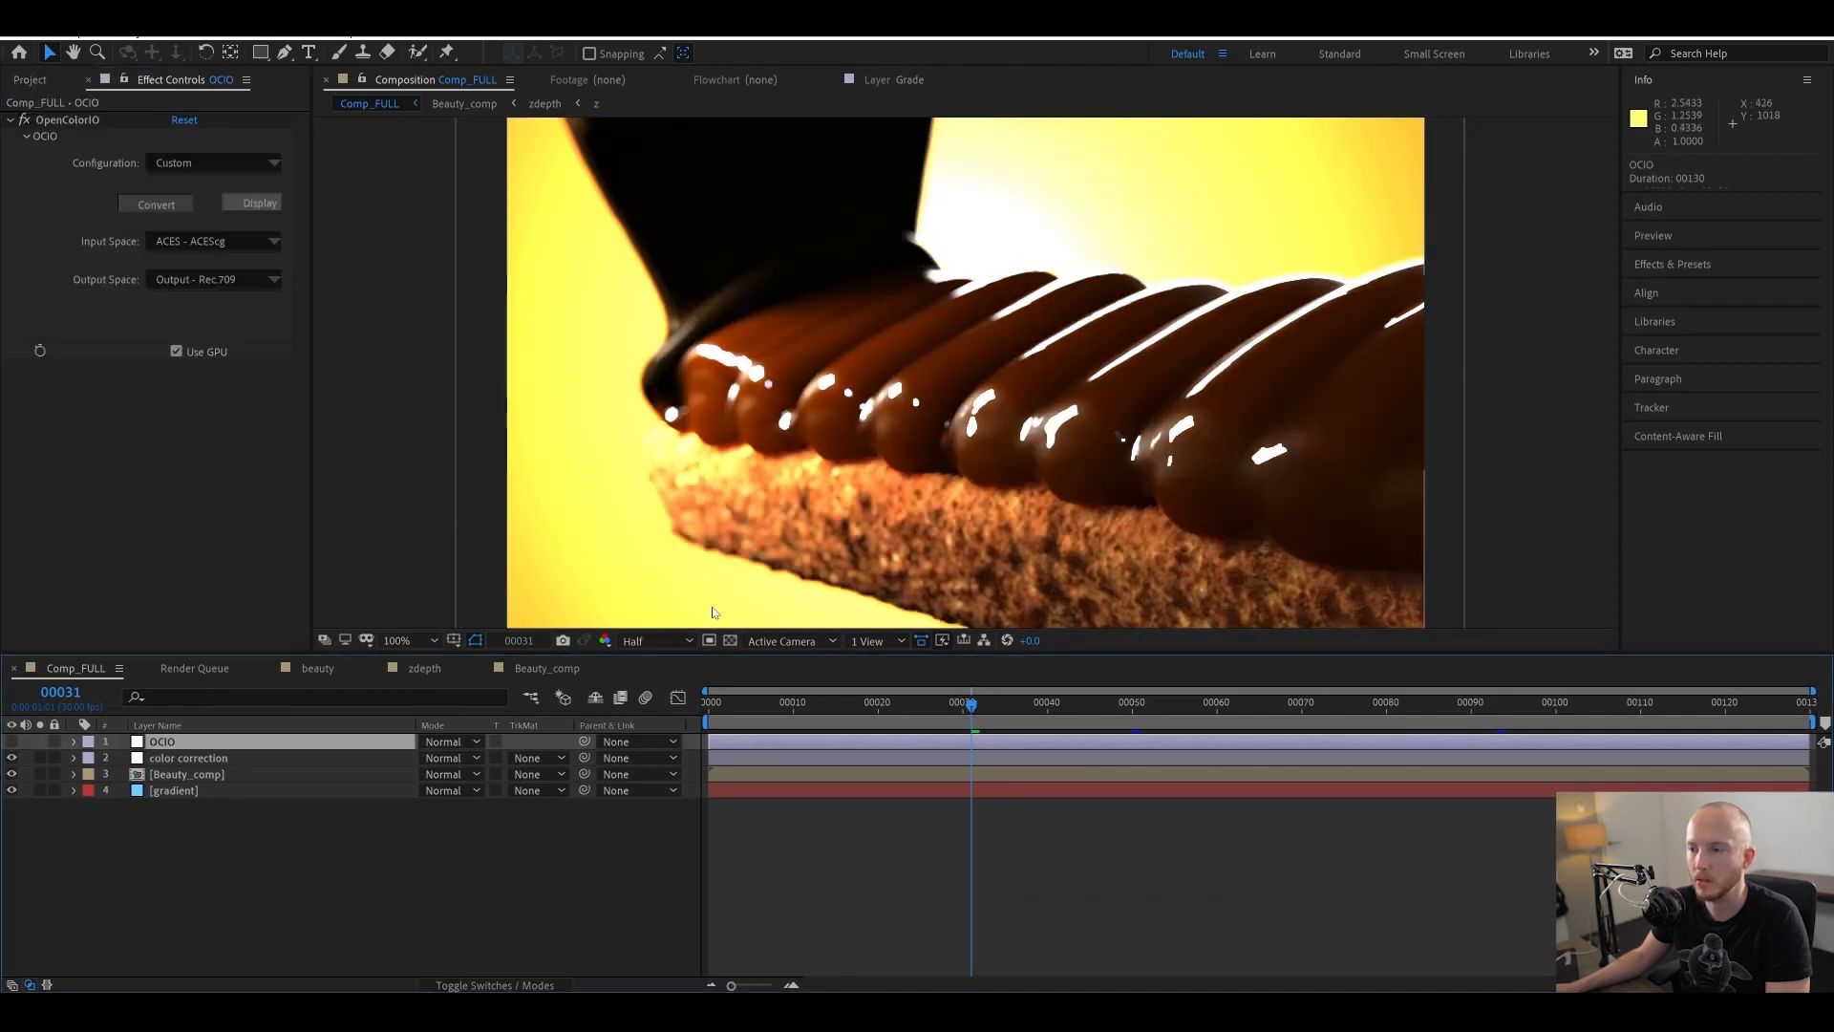
pyautogui.moveTo(1089, 366); pyautogui.dragTo(980, 356)
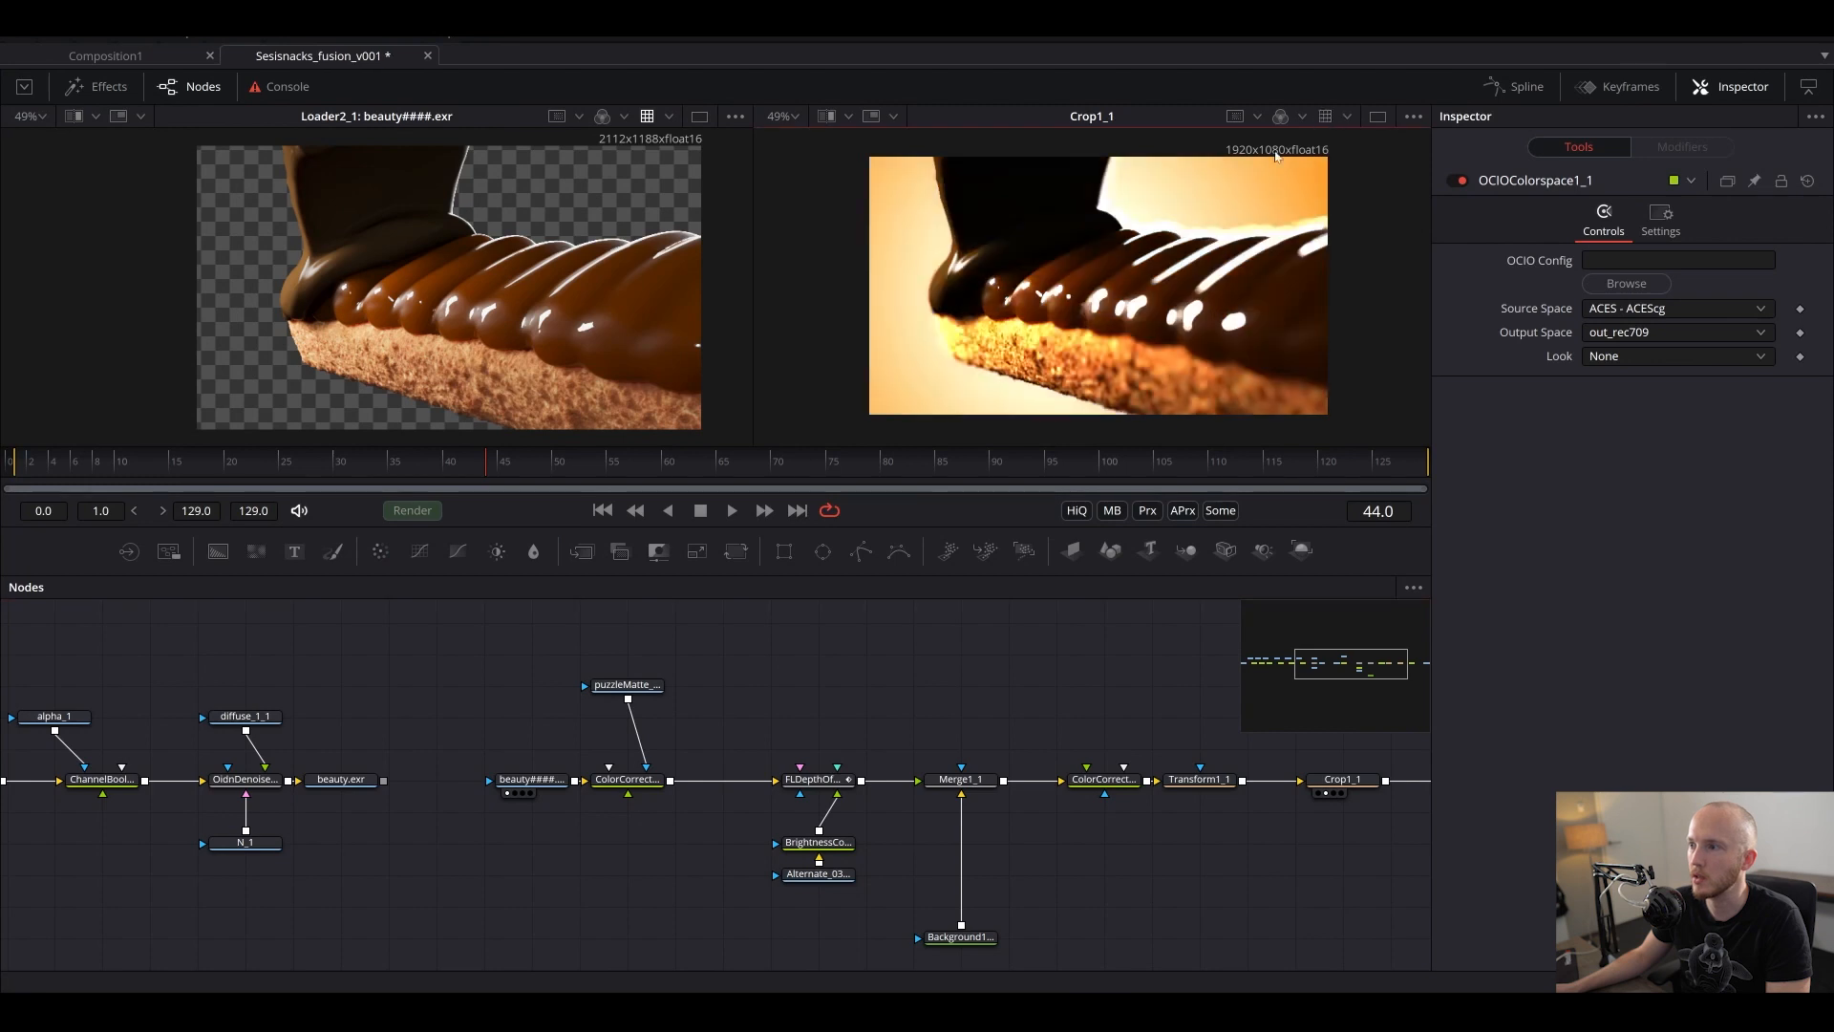
pyautogui.click(1325, 116)
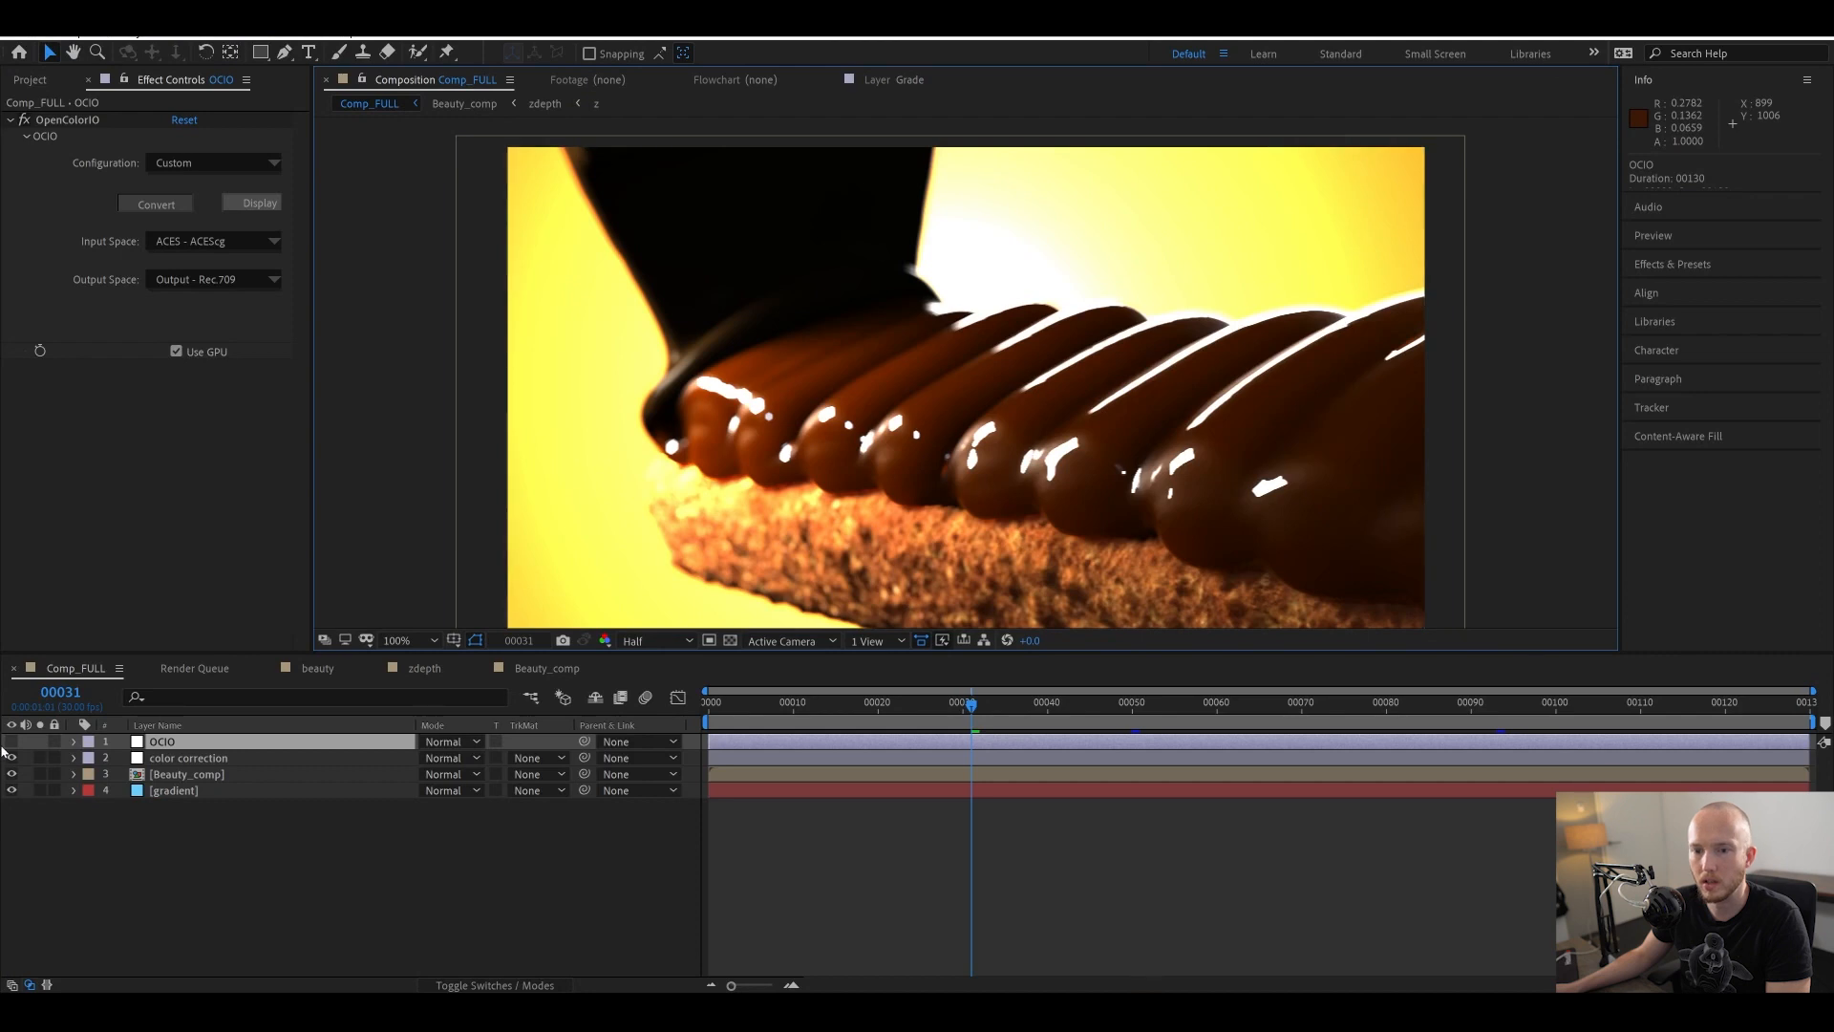
pyautogui.click(14, 742)
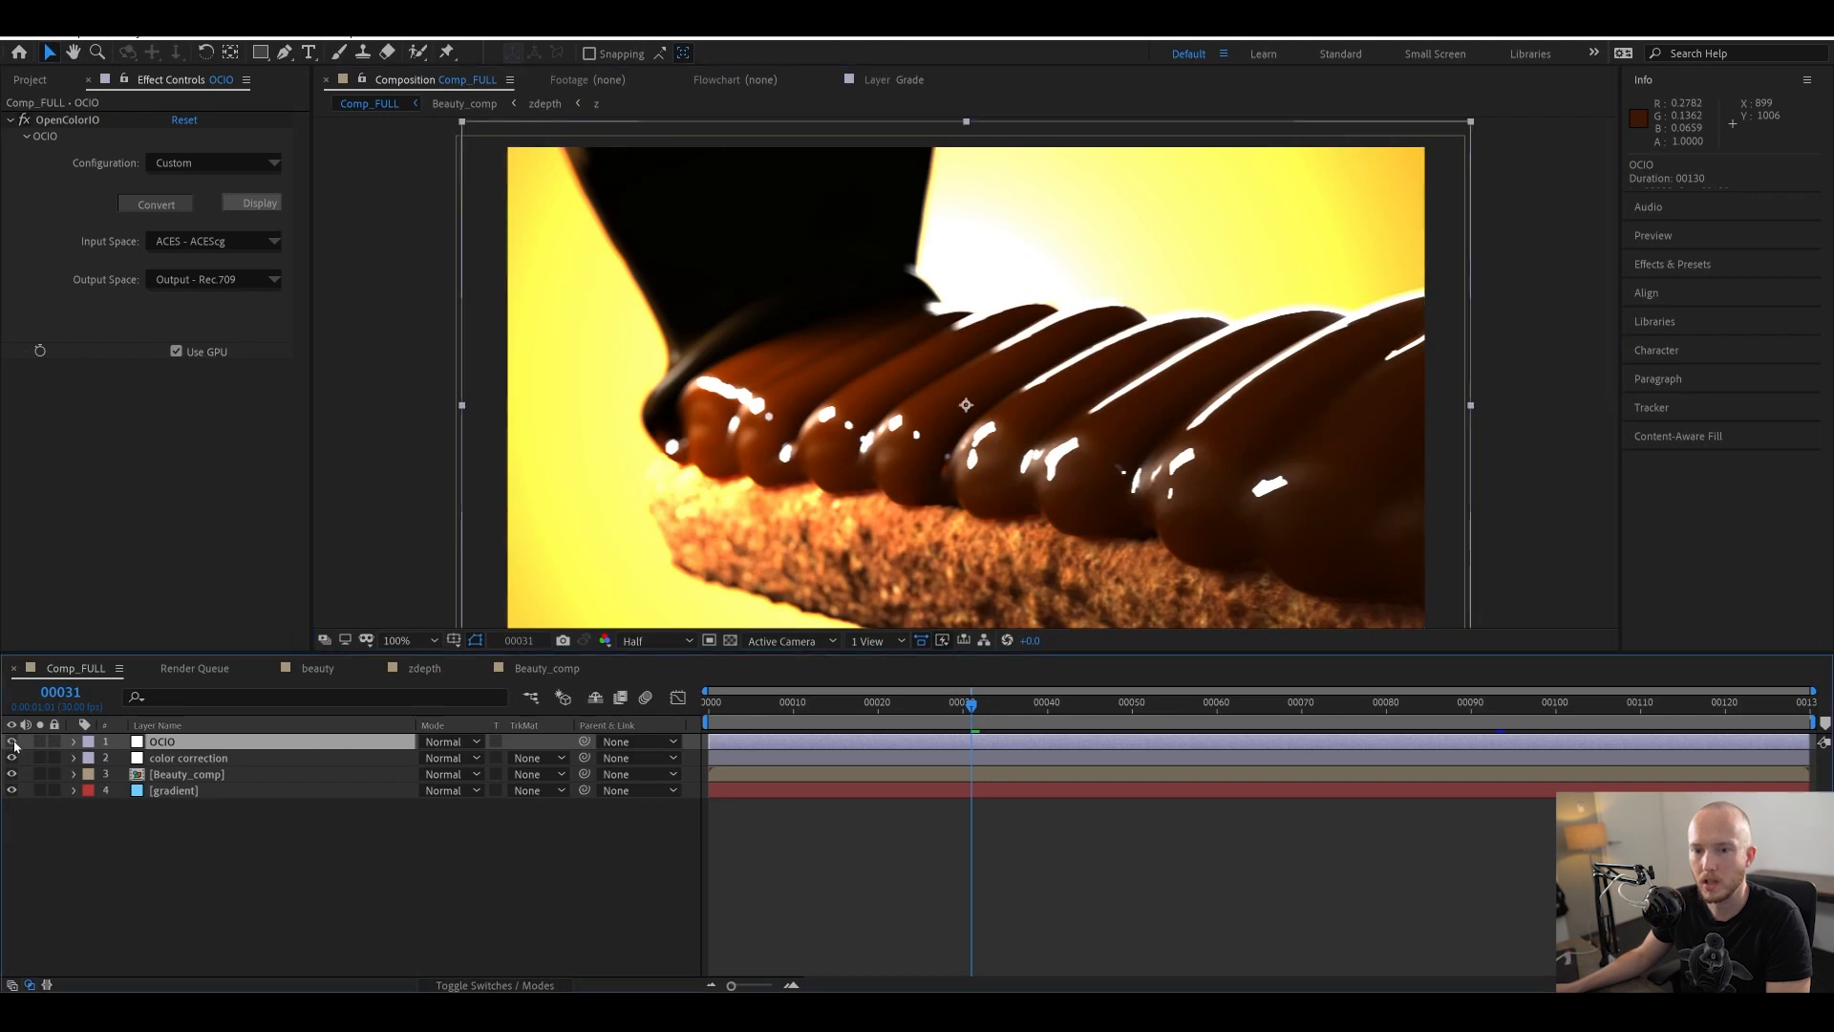
pyautogui.click(13, 742)
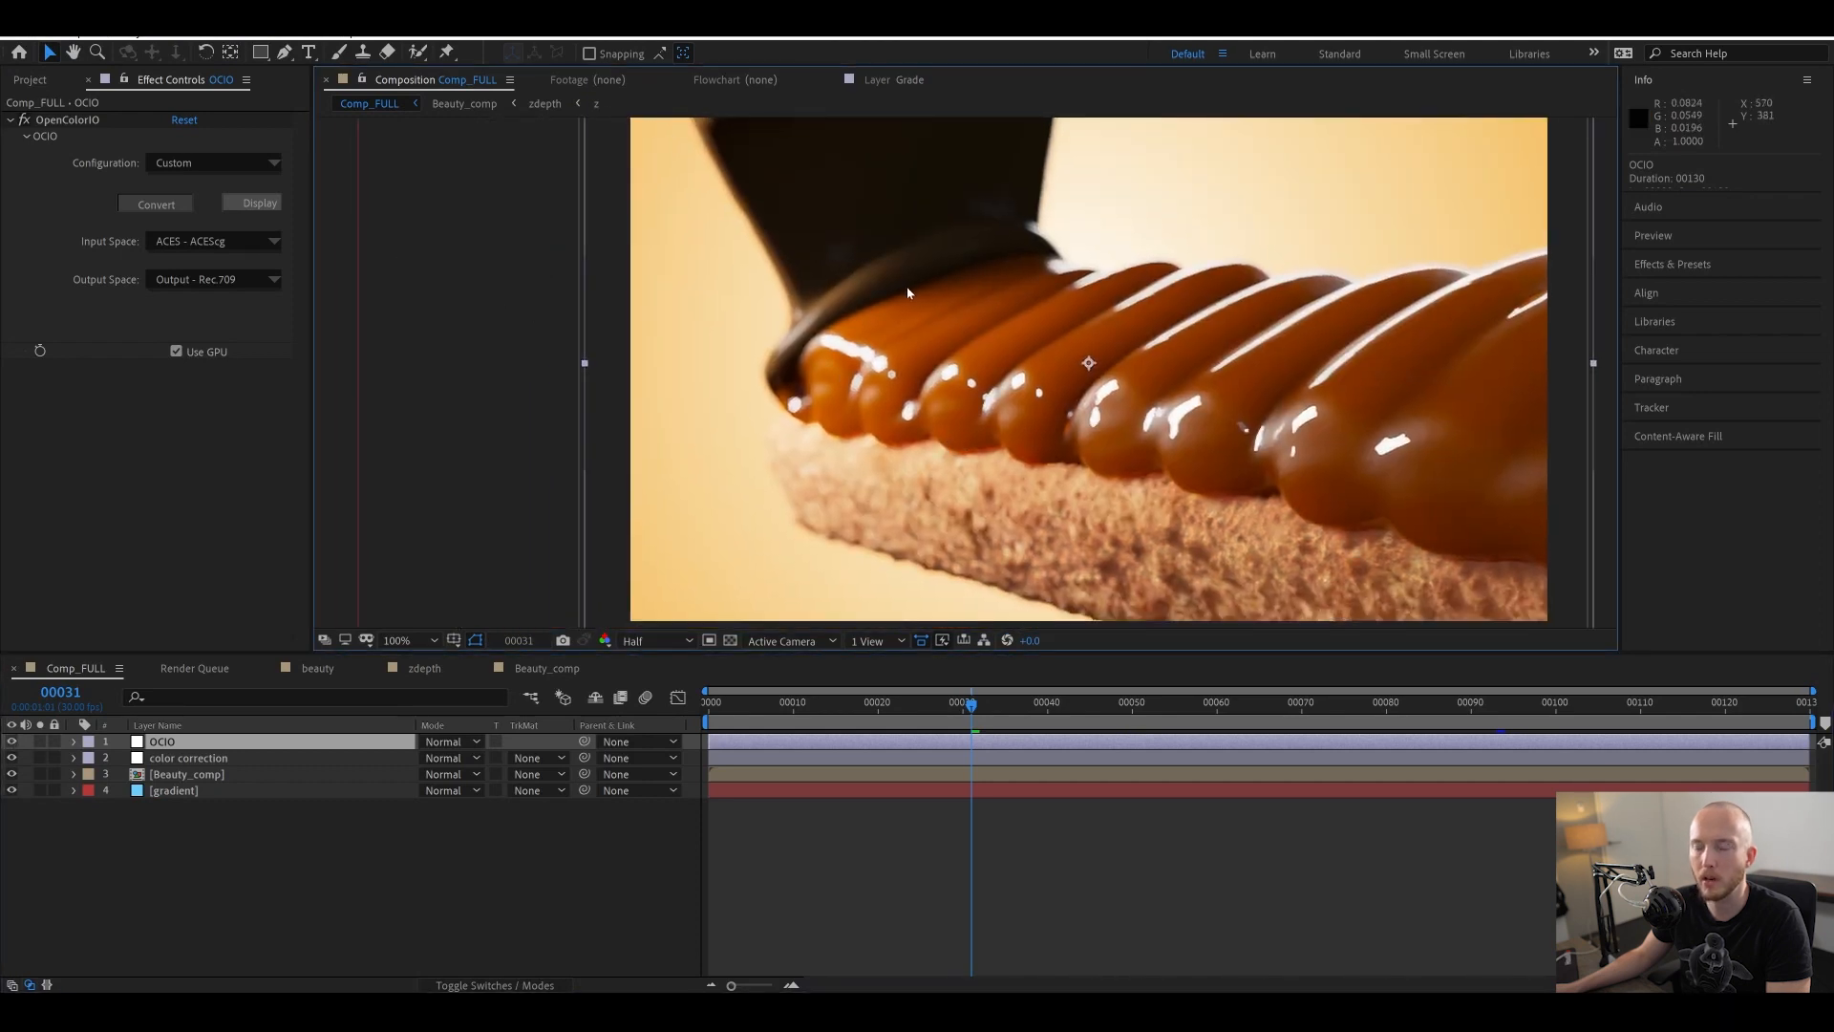
pyautogui.hscroll(3, 908, 292)
pyautogui.click(876, 670)
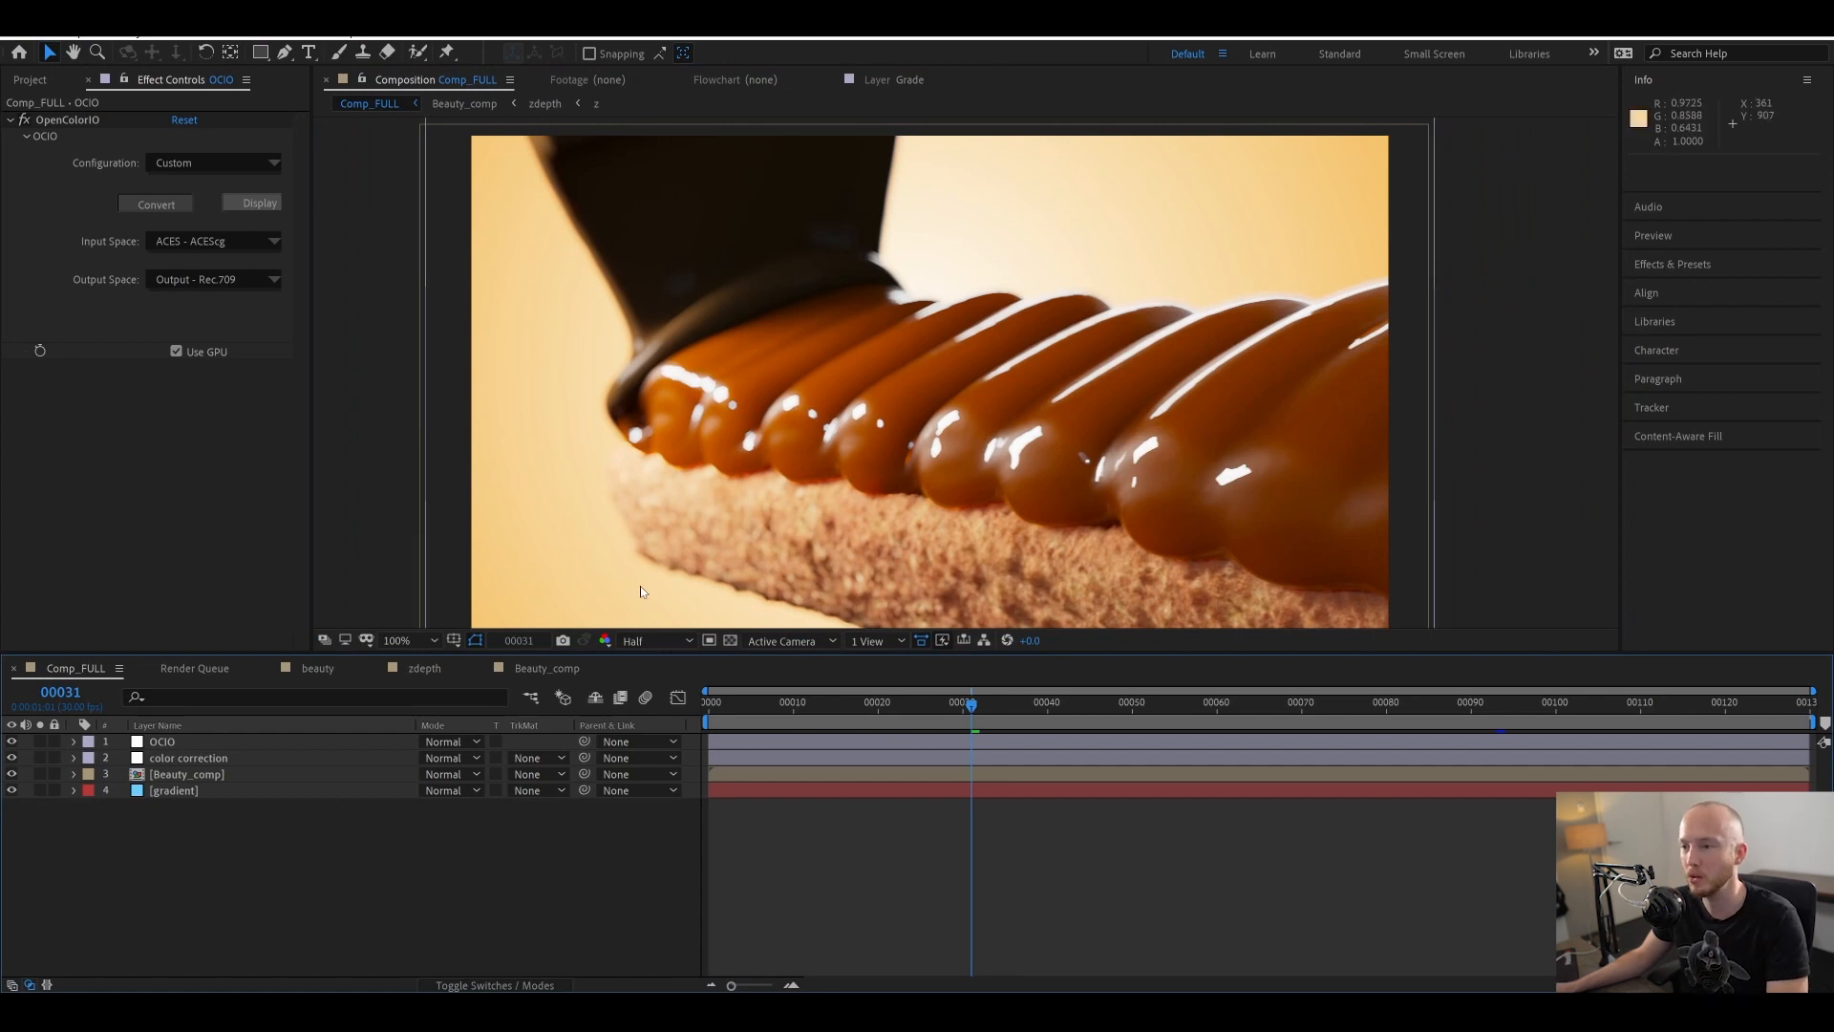
# - Compare the OCIO layer's effect at other frames by hiding it up to frame 64 and showing it again at frame 57
pyautogui.click(162, 741)
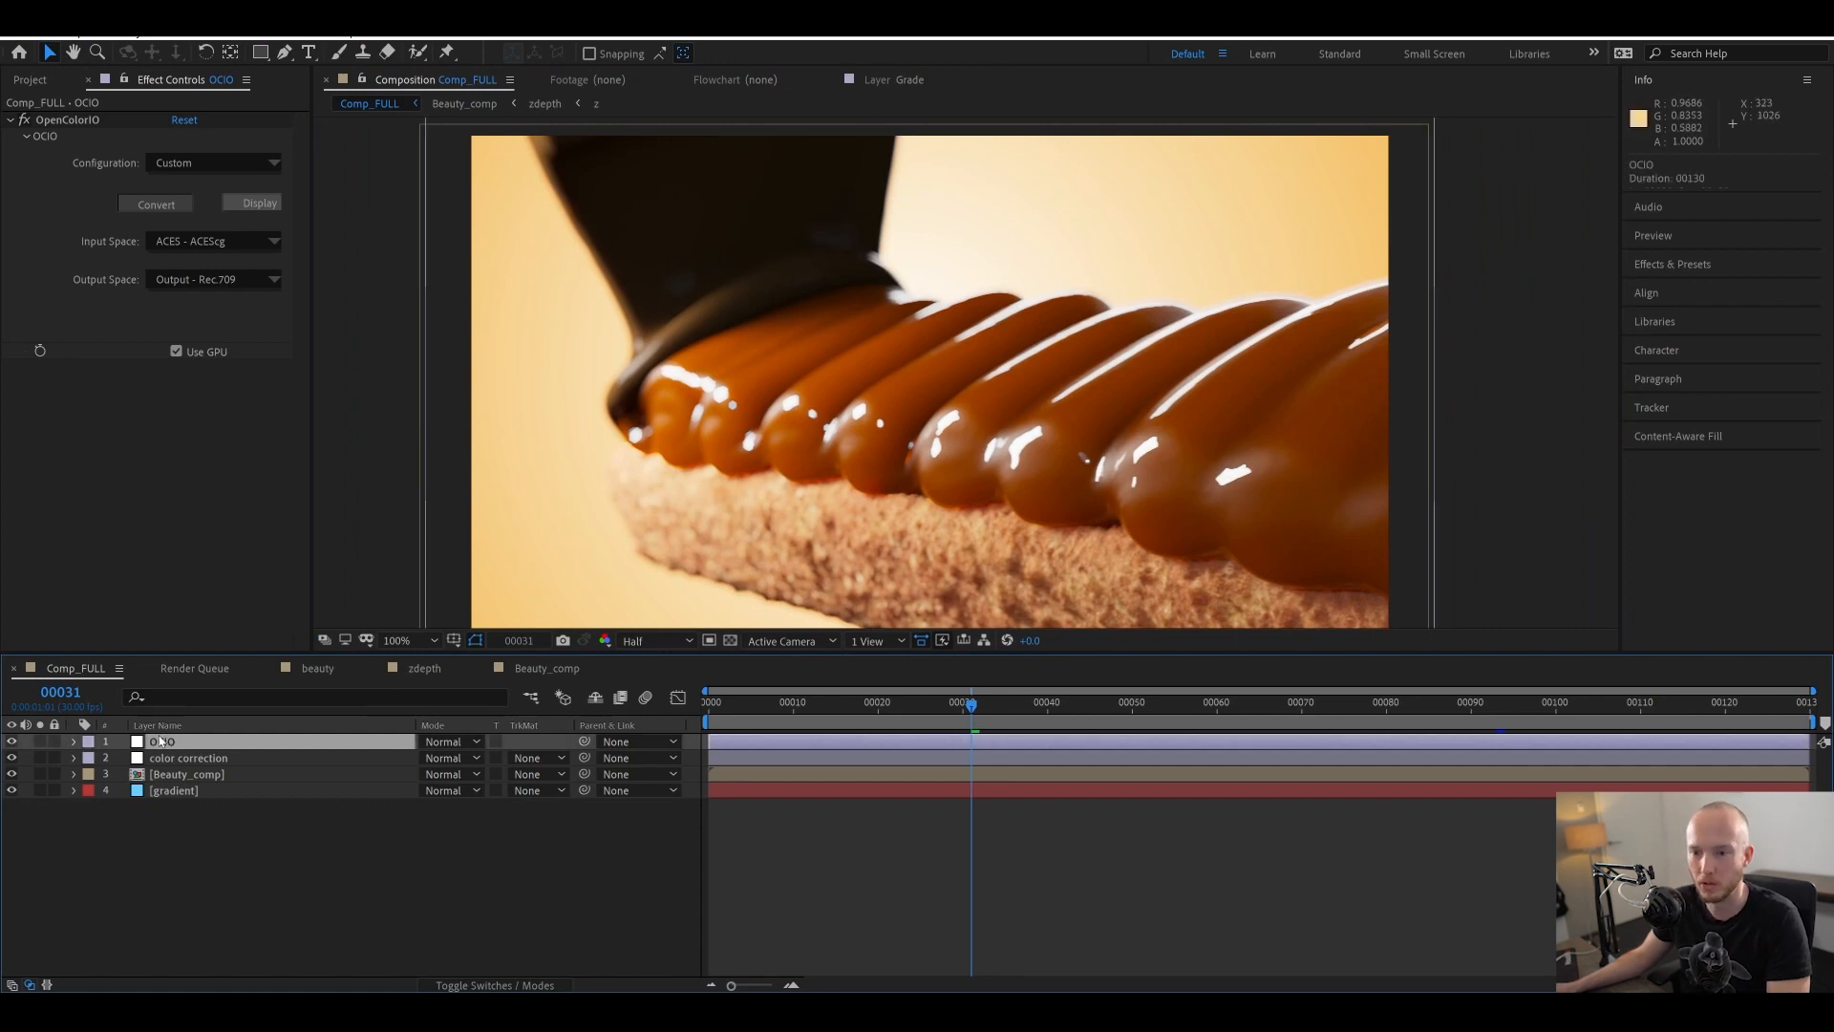
pyautogui.click(12, 742)
pyautogui.moveTo(929, 707); pyautogui.dragTo(1056, 711)
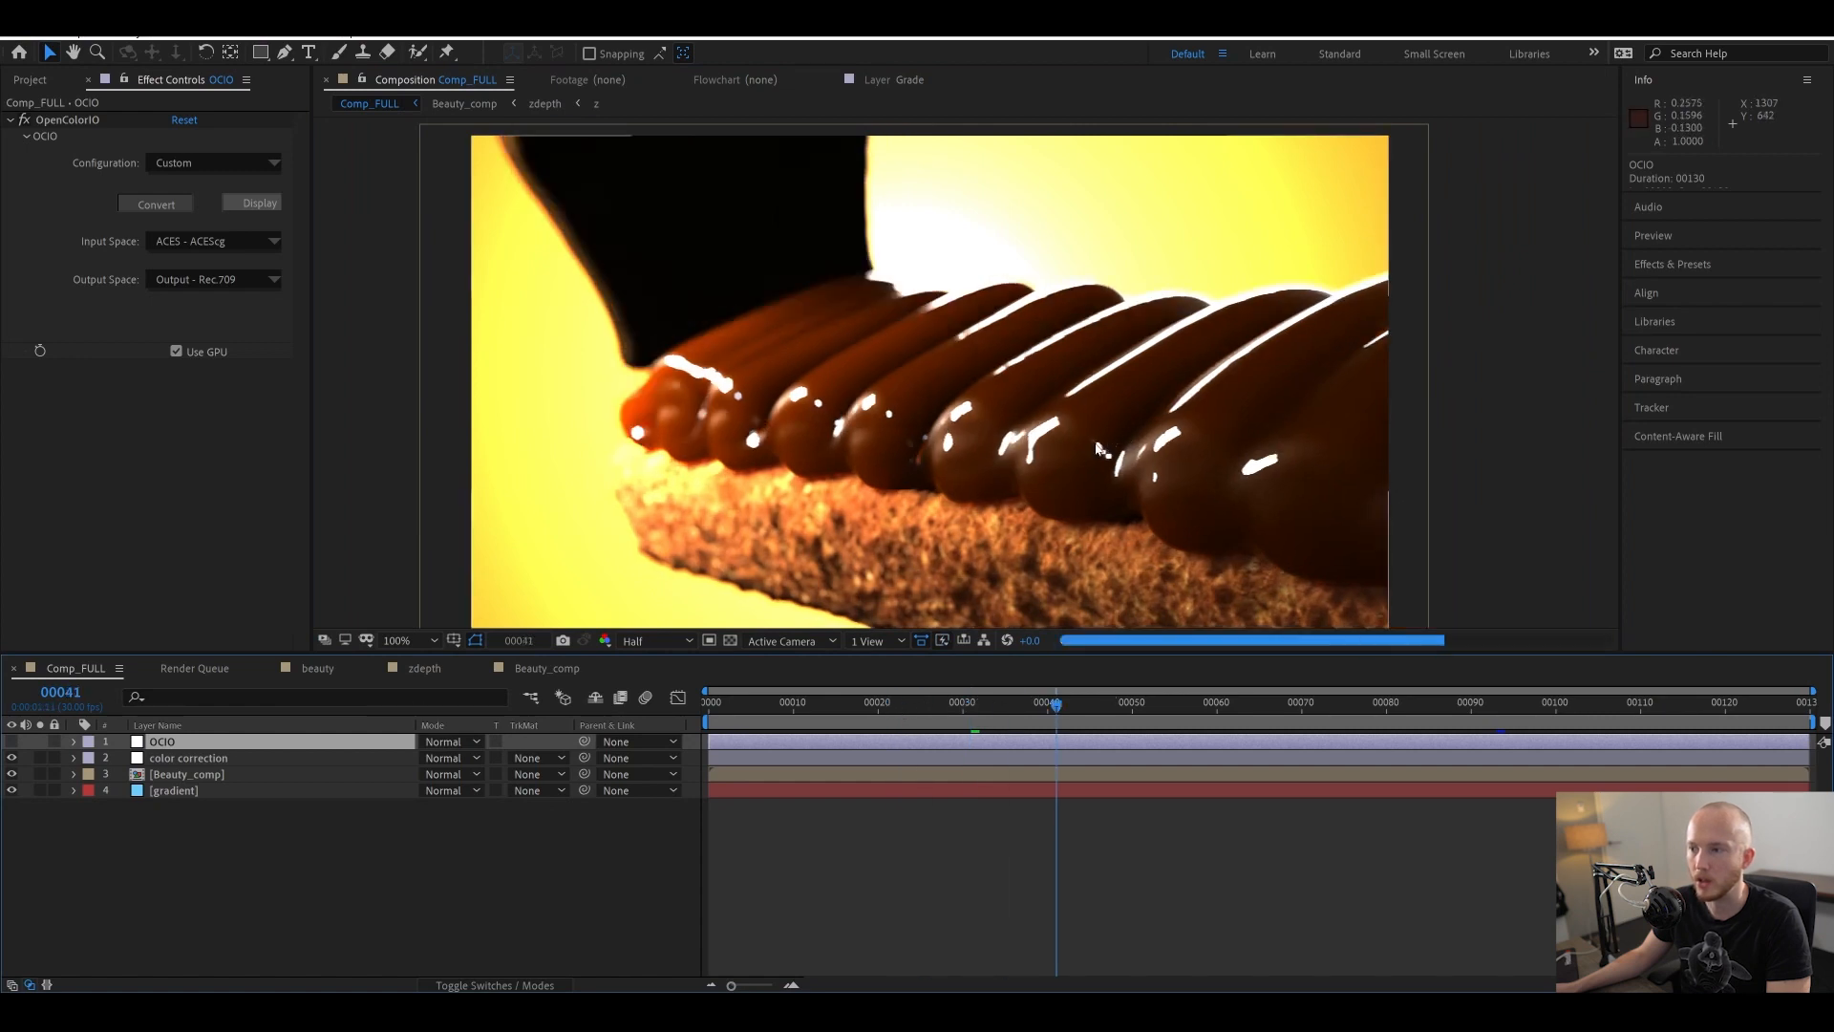
pyautogui.press(',')
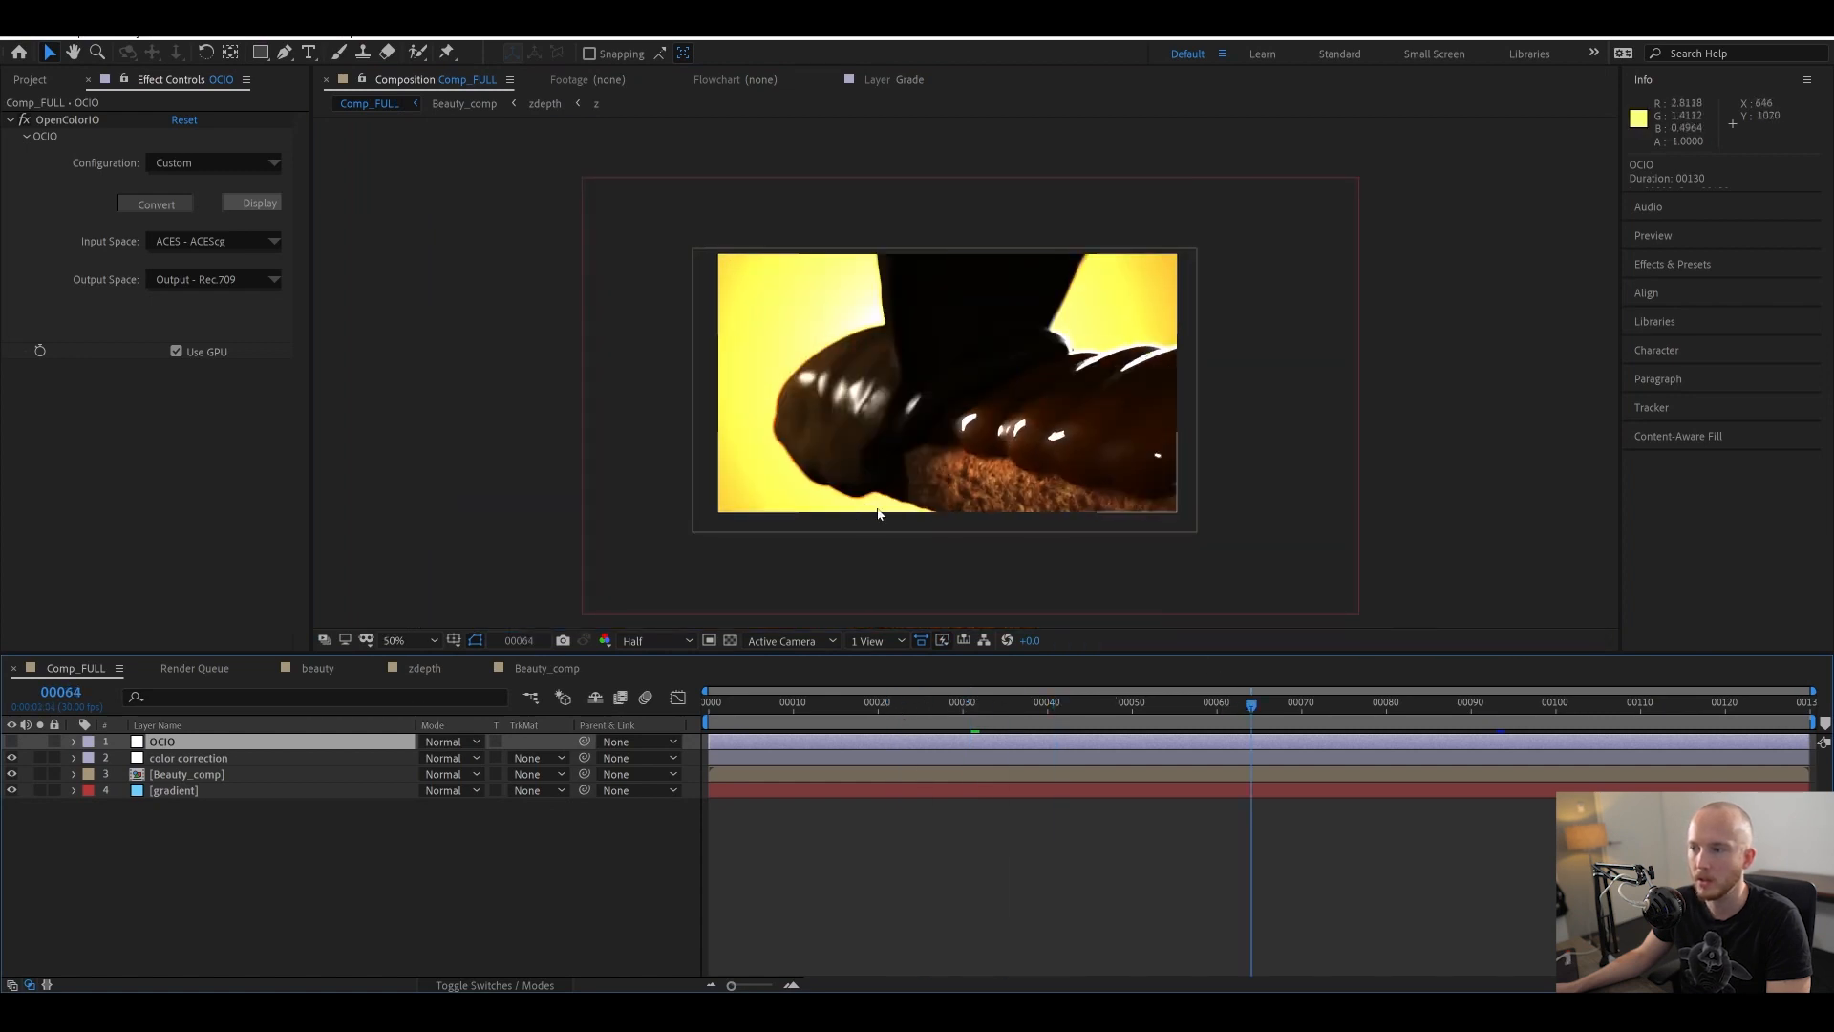
pyautogui.click(12, 742)
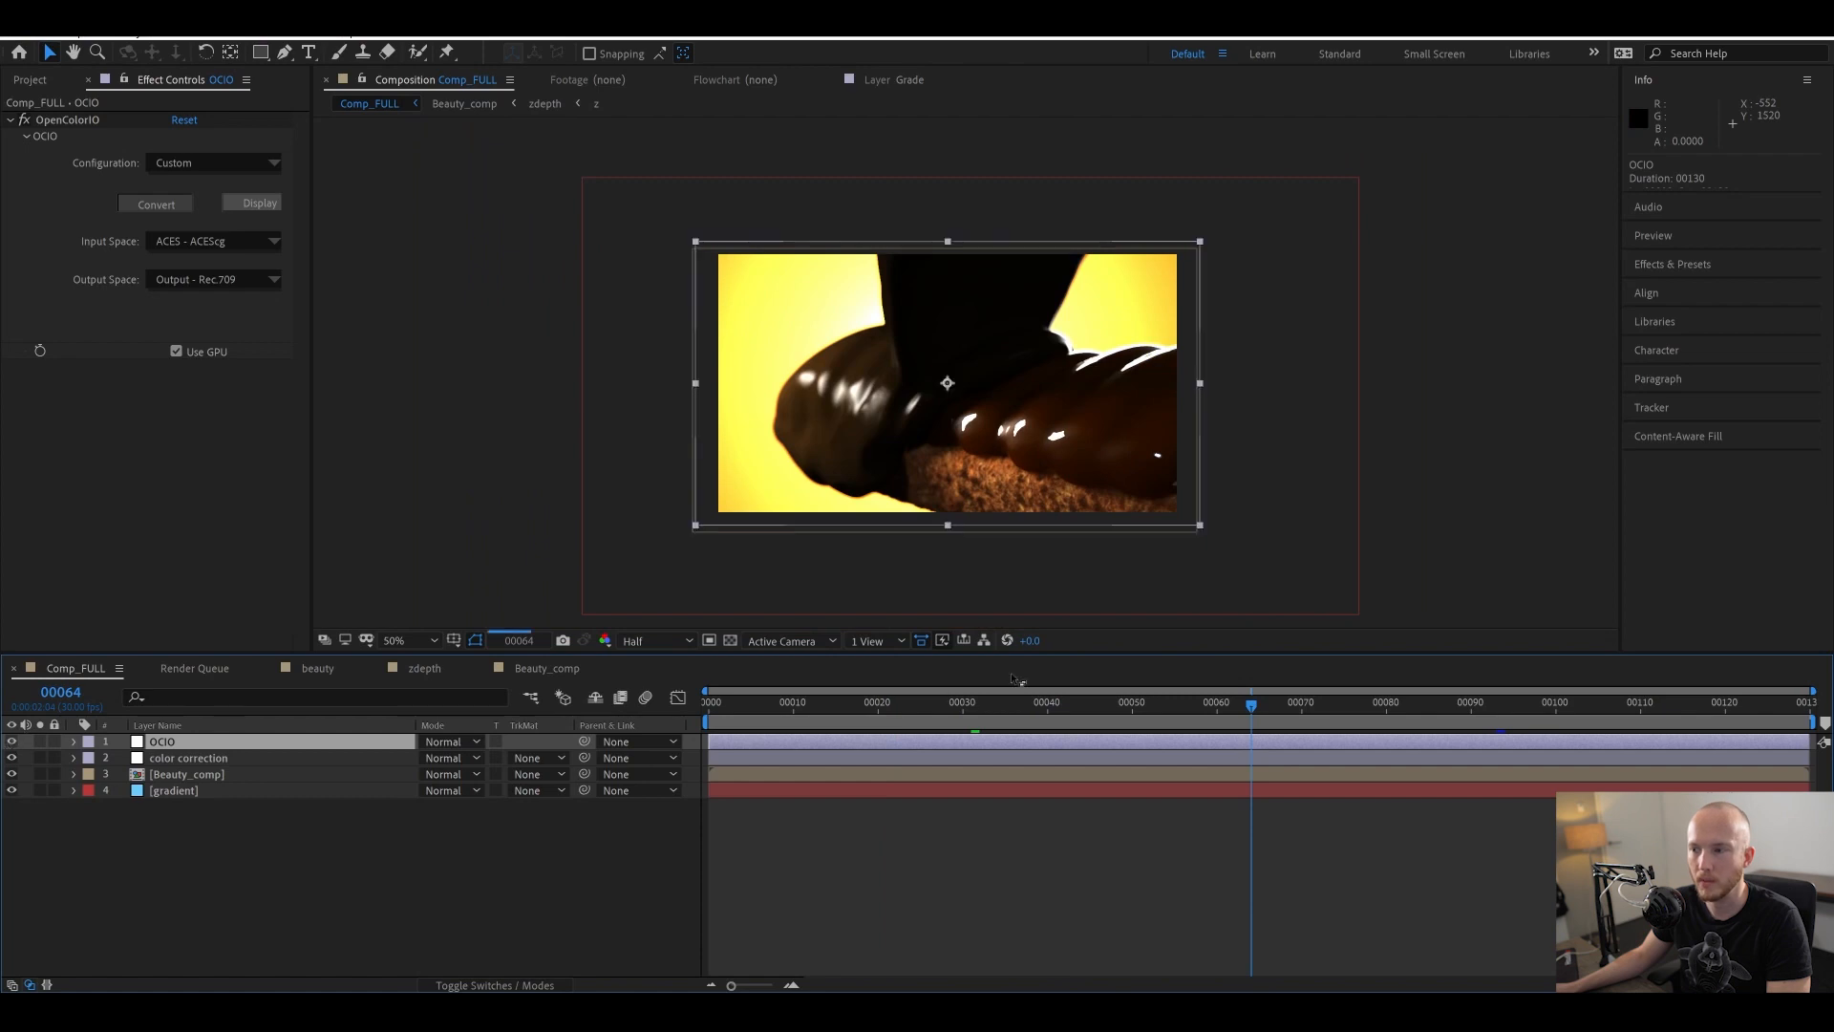
pyautogui.moveTo(1203, 715); pyautogui.dragTo(1192, 717)
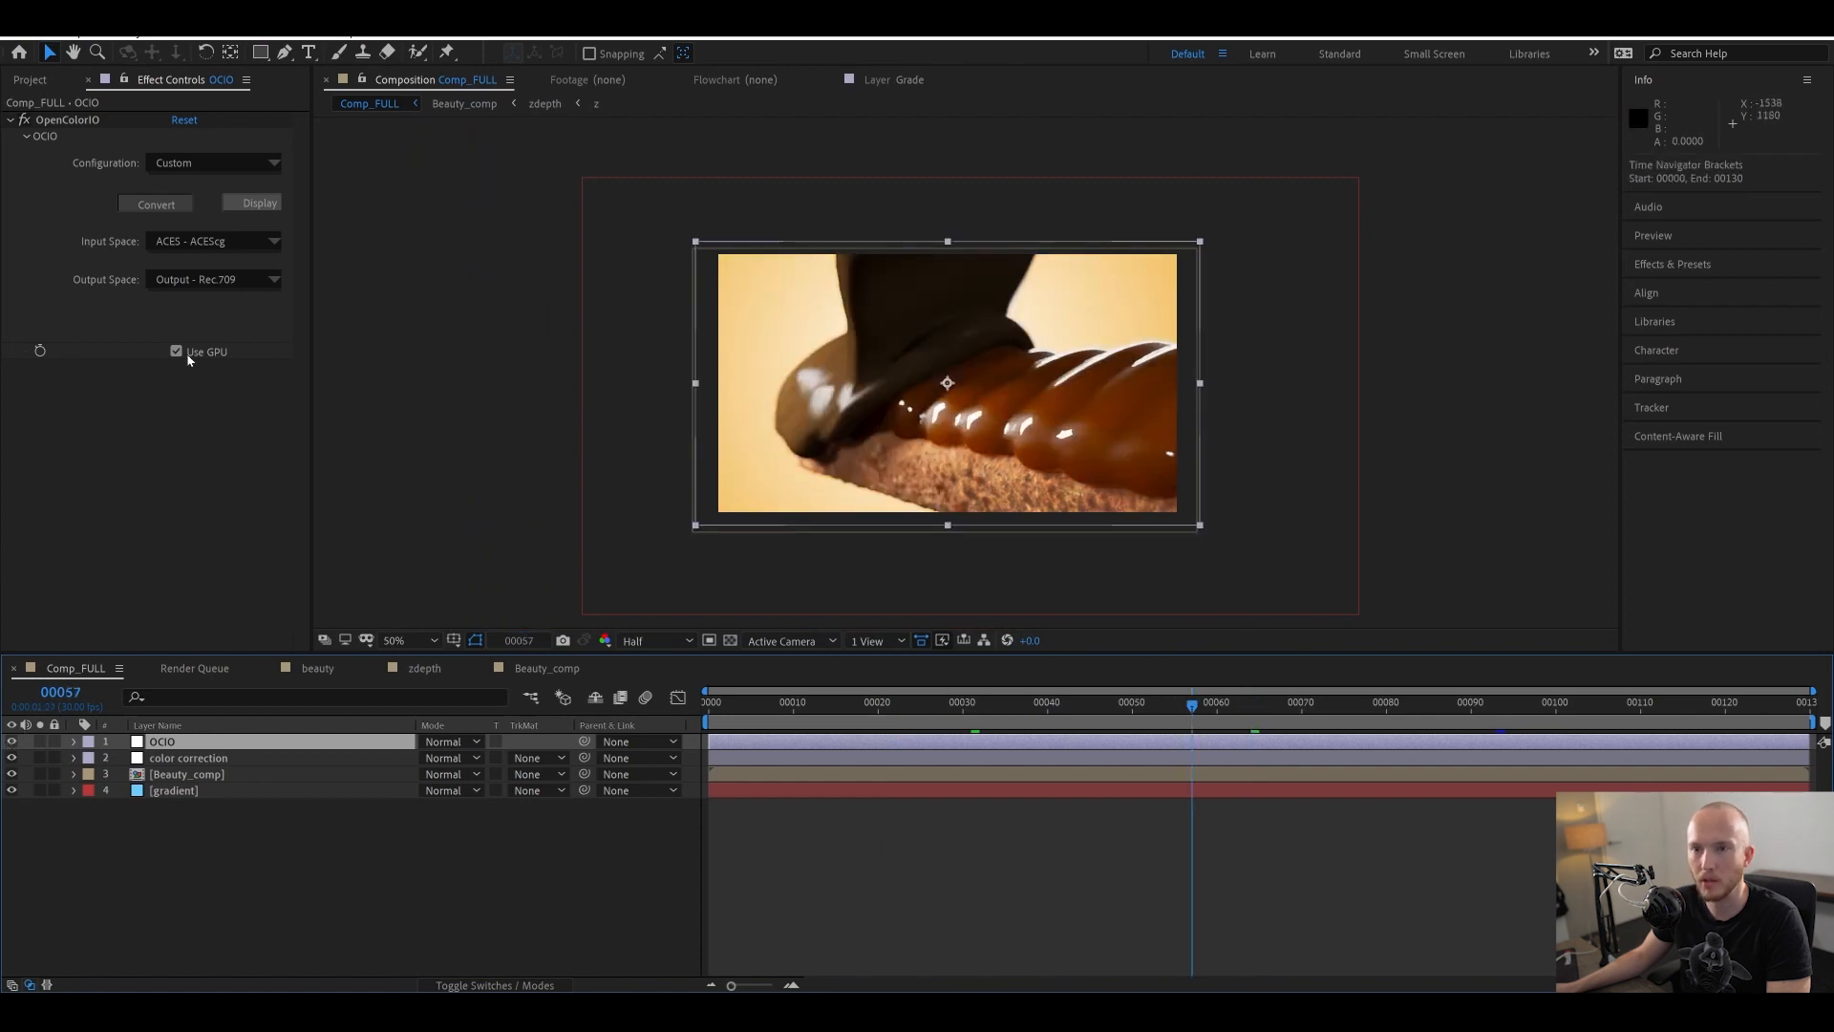
# - Examine the chocolate and biscuit up close at frames 57 and 51 of Comp_FULL, and preview the playback
pyautogui.scroll(2, 988, 472)
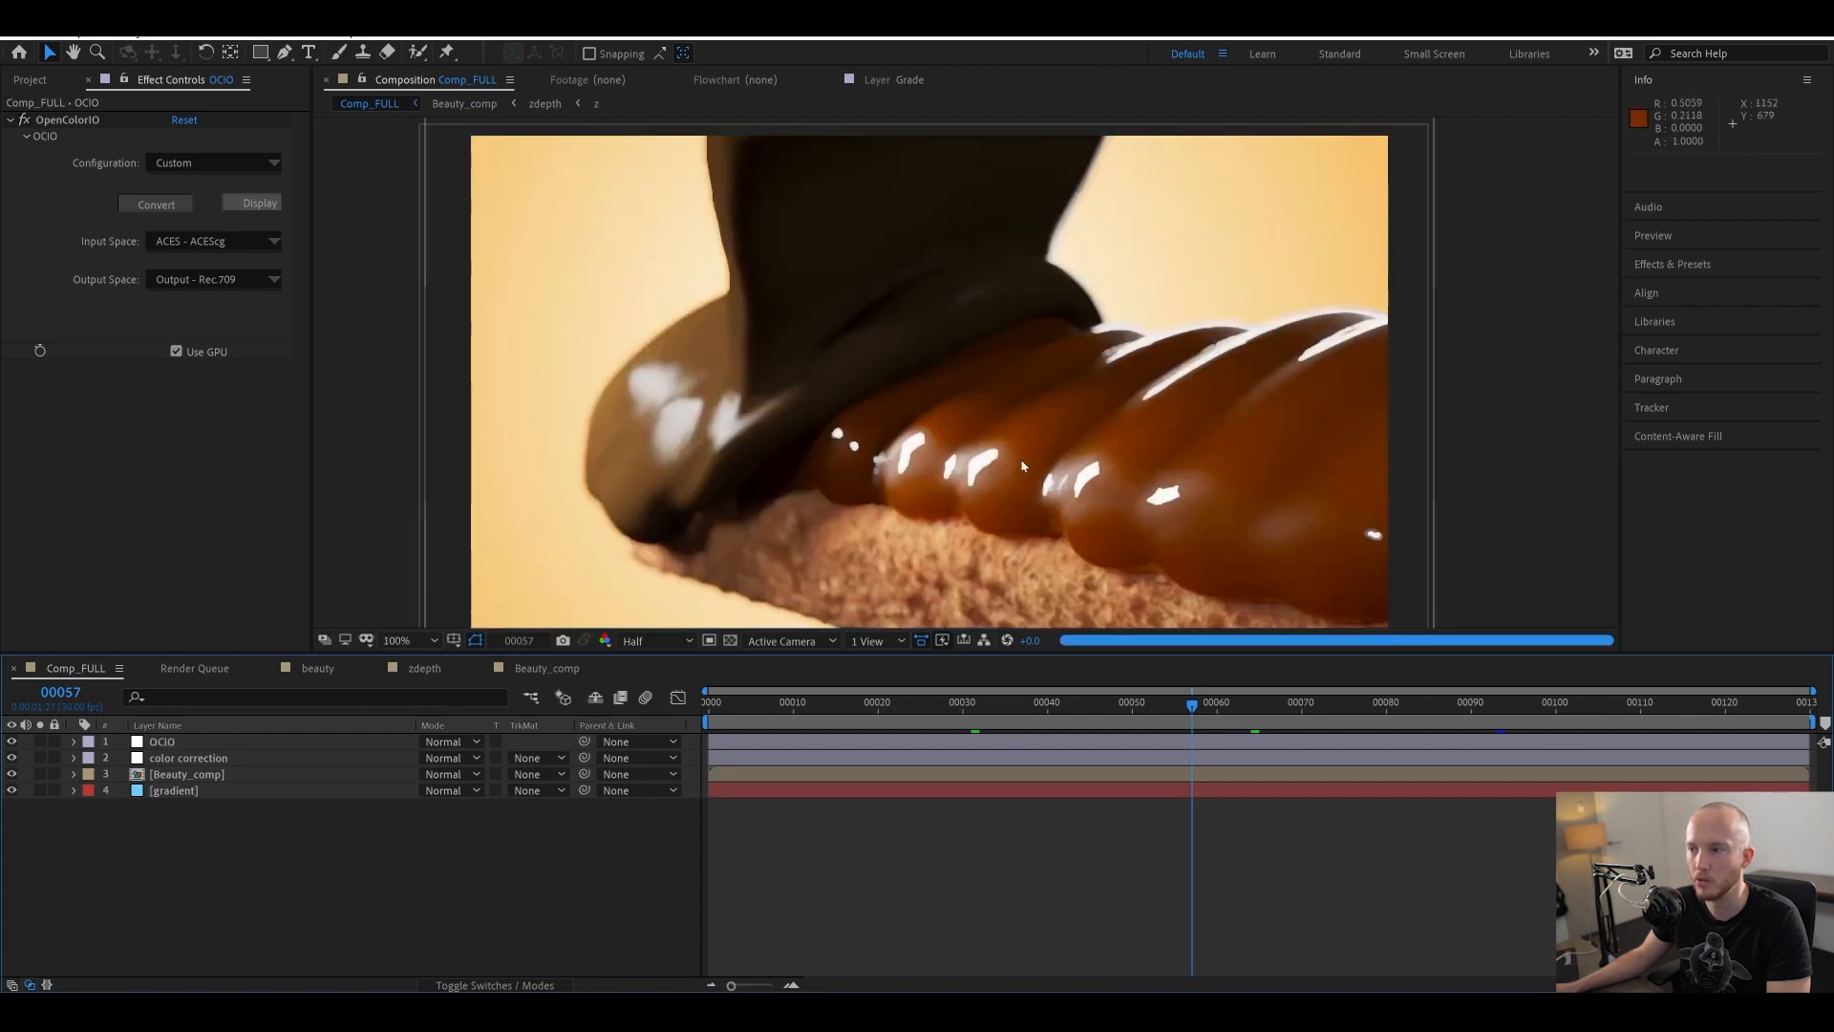
pyautogui.scroll(-2, 1070, 468)
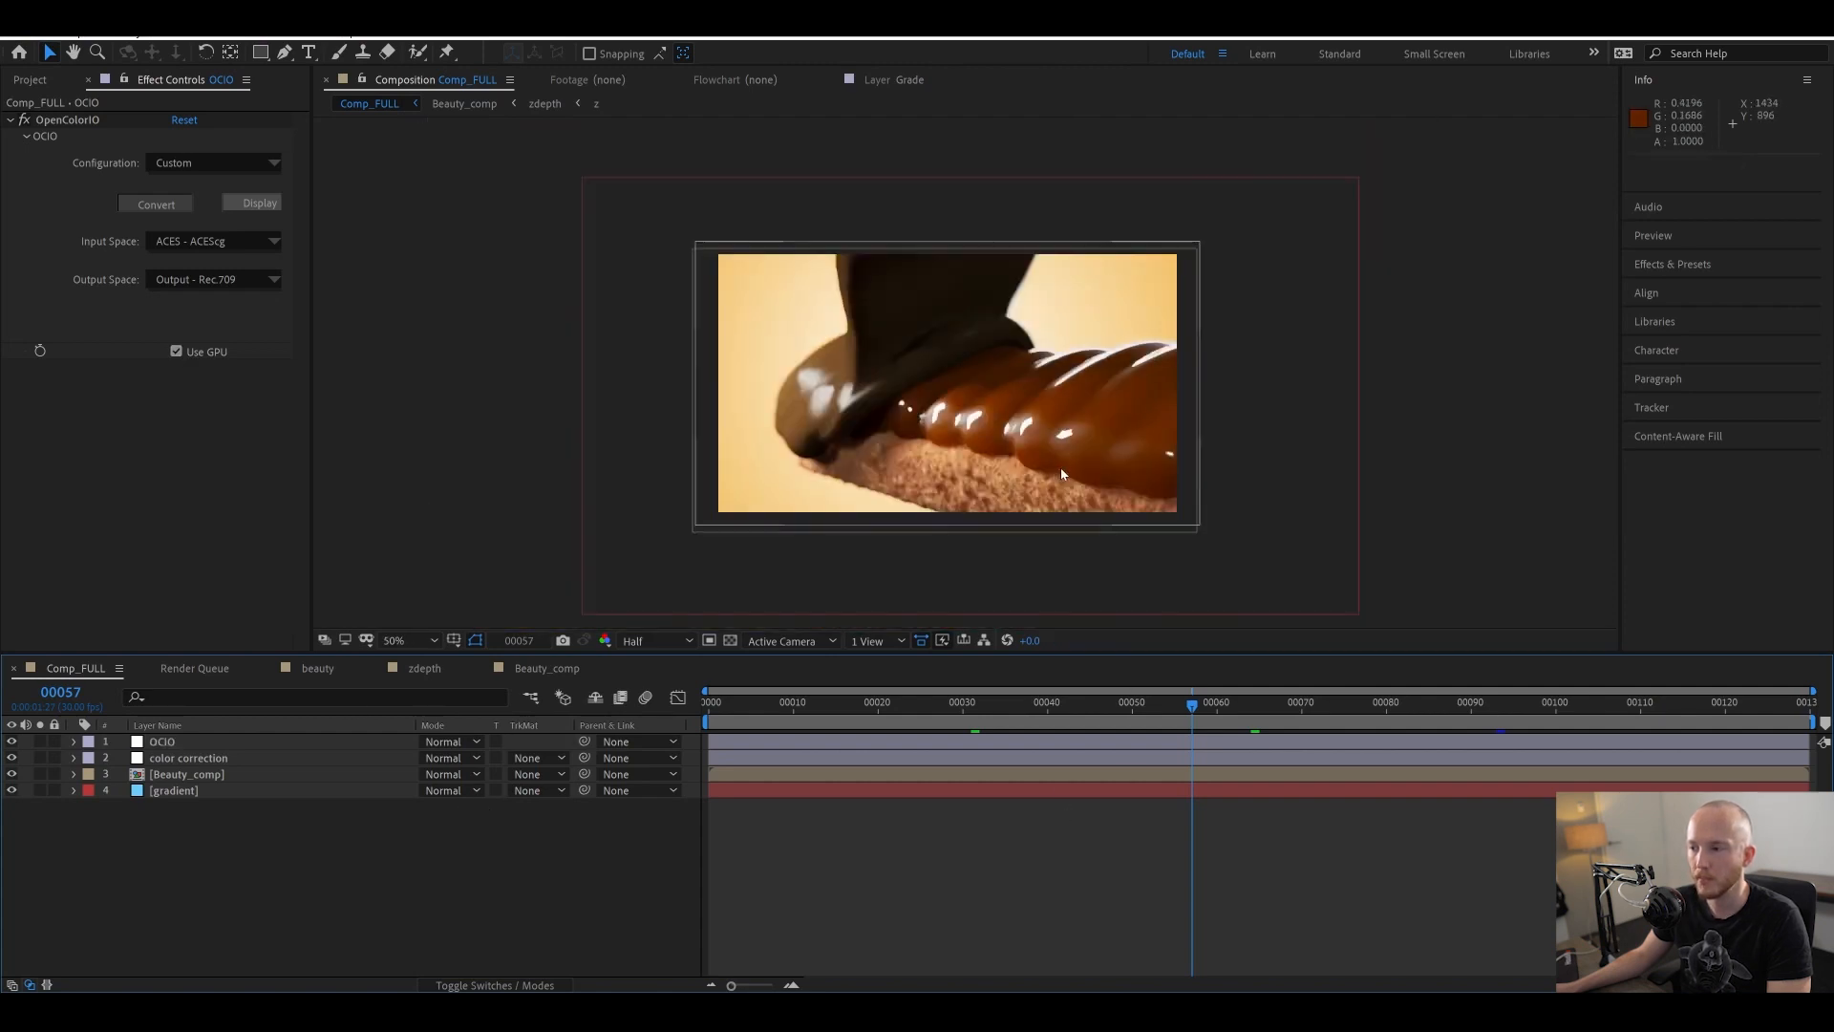
pyautogui.scroll(2, 1061, 467)
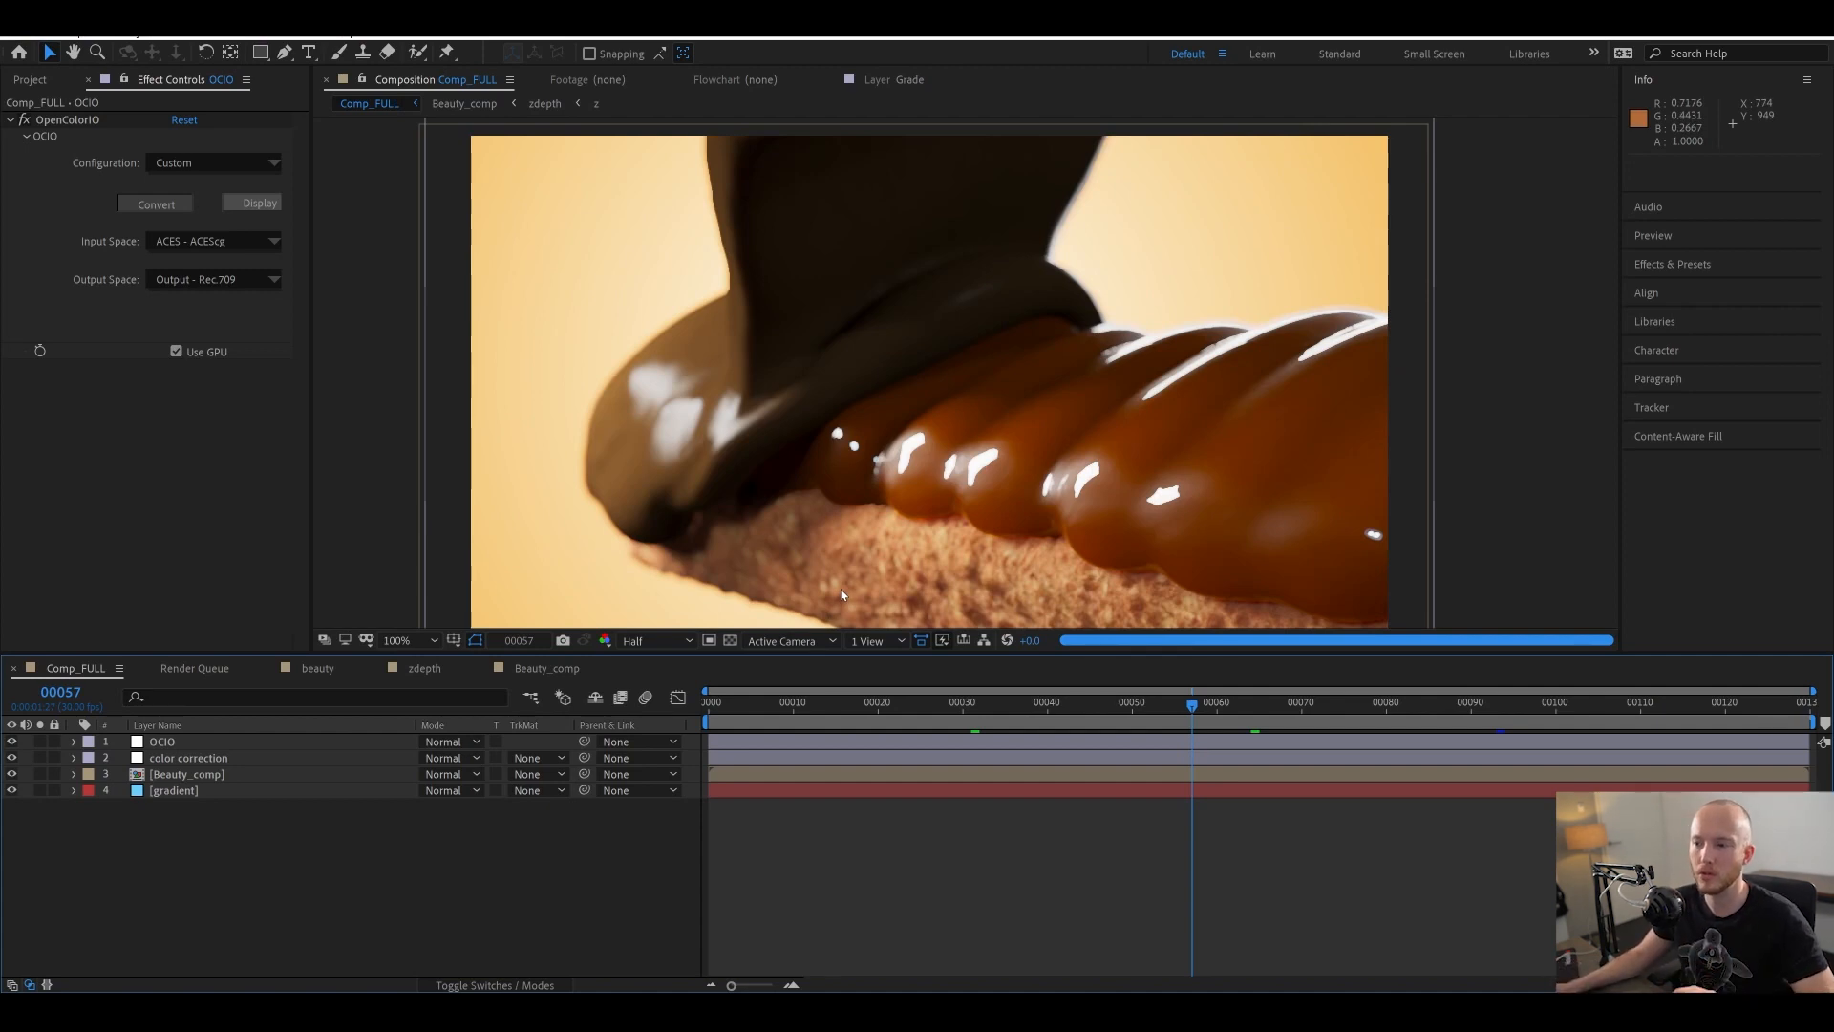
pyautogui.scroll(-2, 1068, 473)
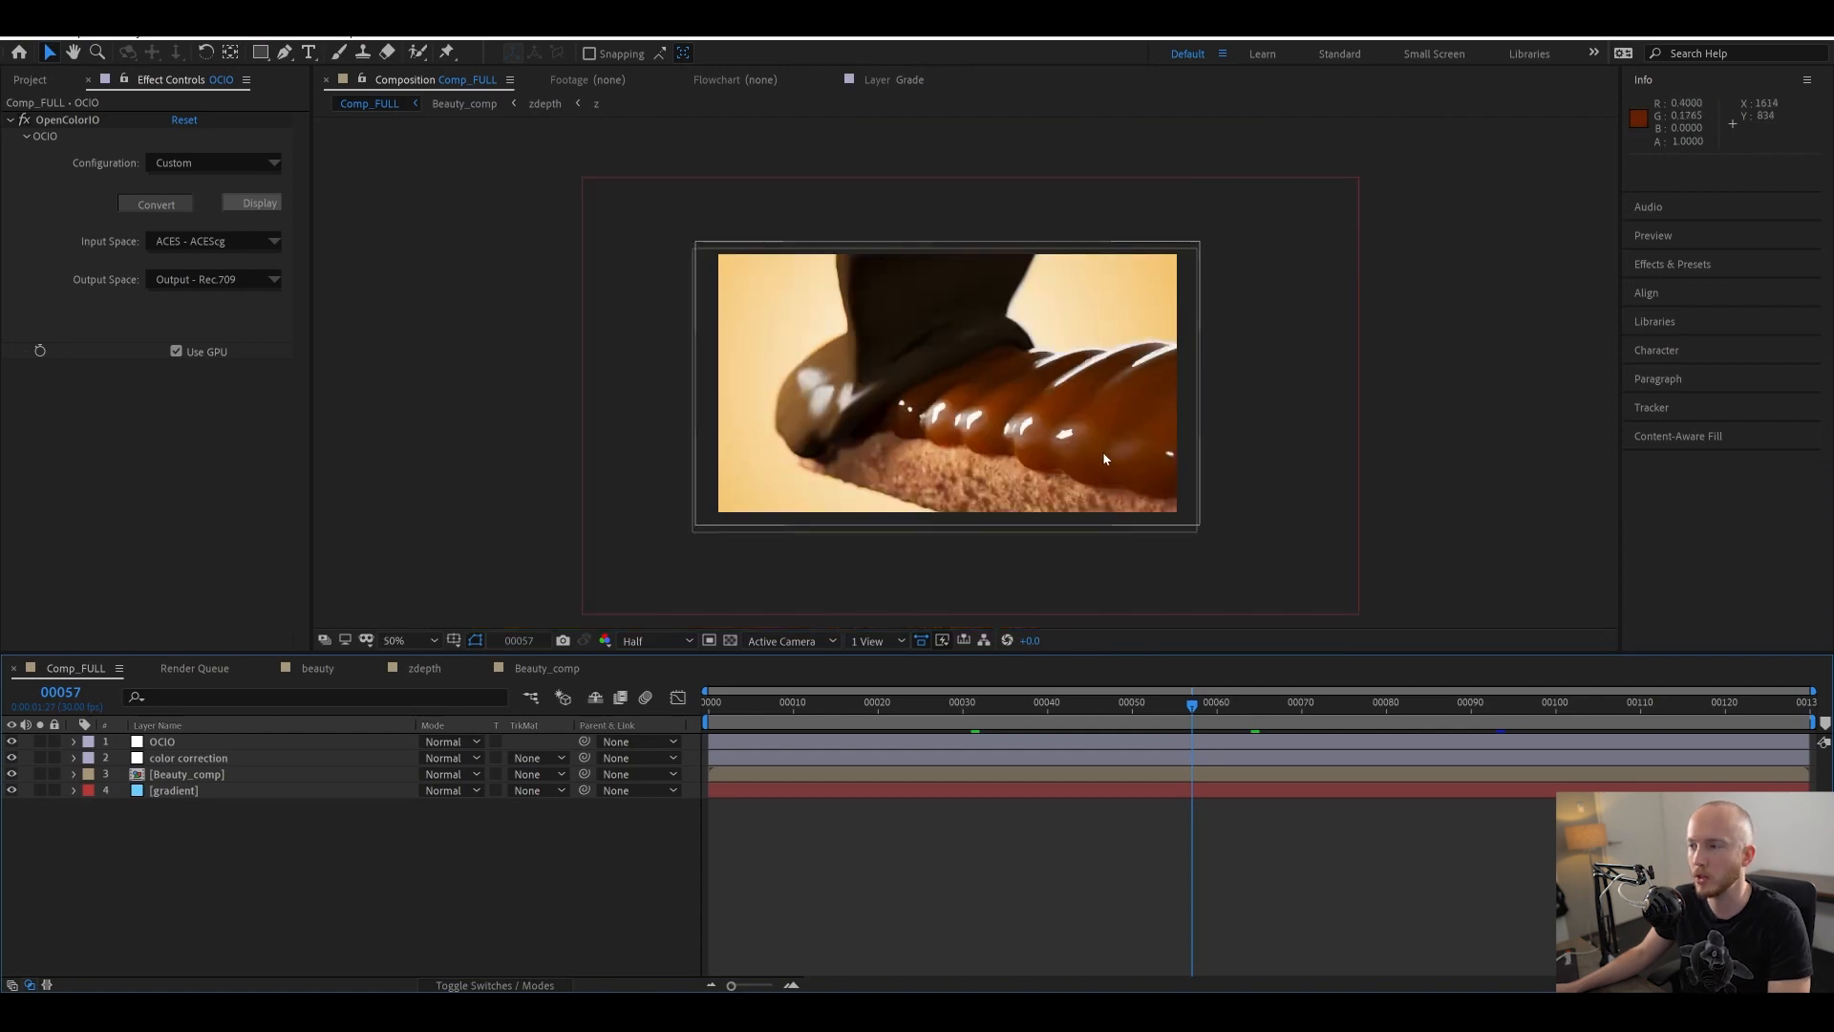
pyautogui.scroll(2, 1068, 472)
pyautogui.moveTo(1225, 704); pyautogui.dragTo(1141, 704)
pyautogui.scroll(-2, 972, 335)
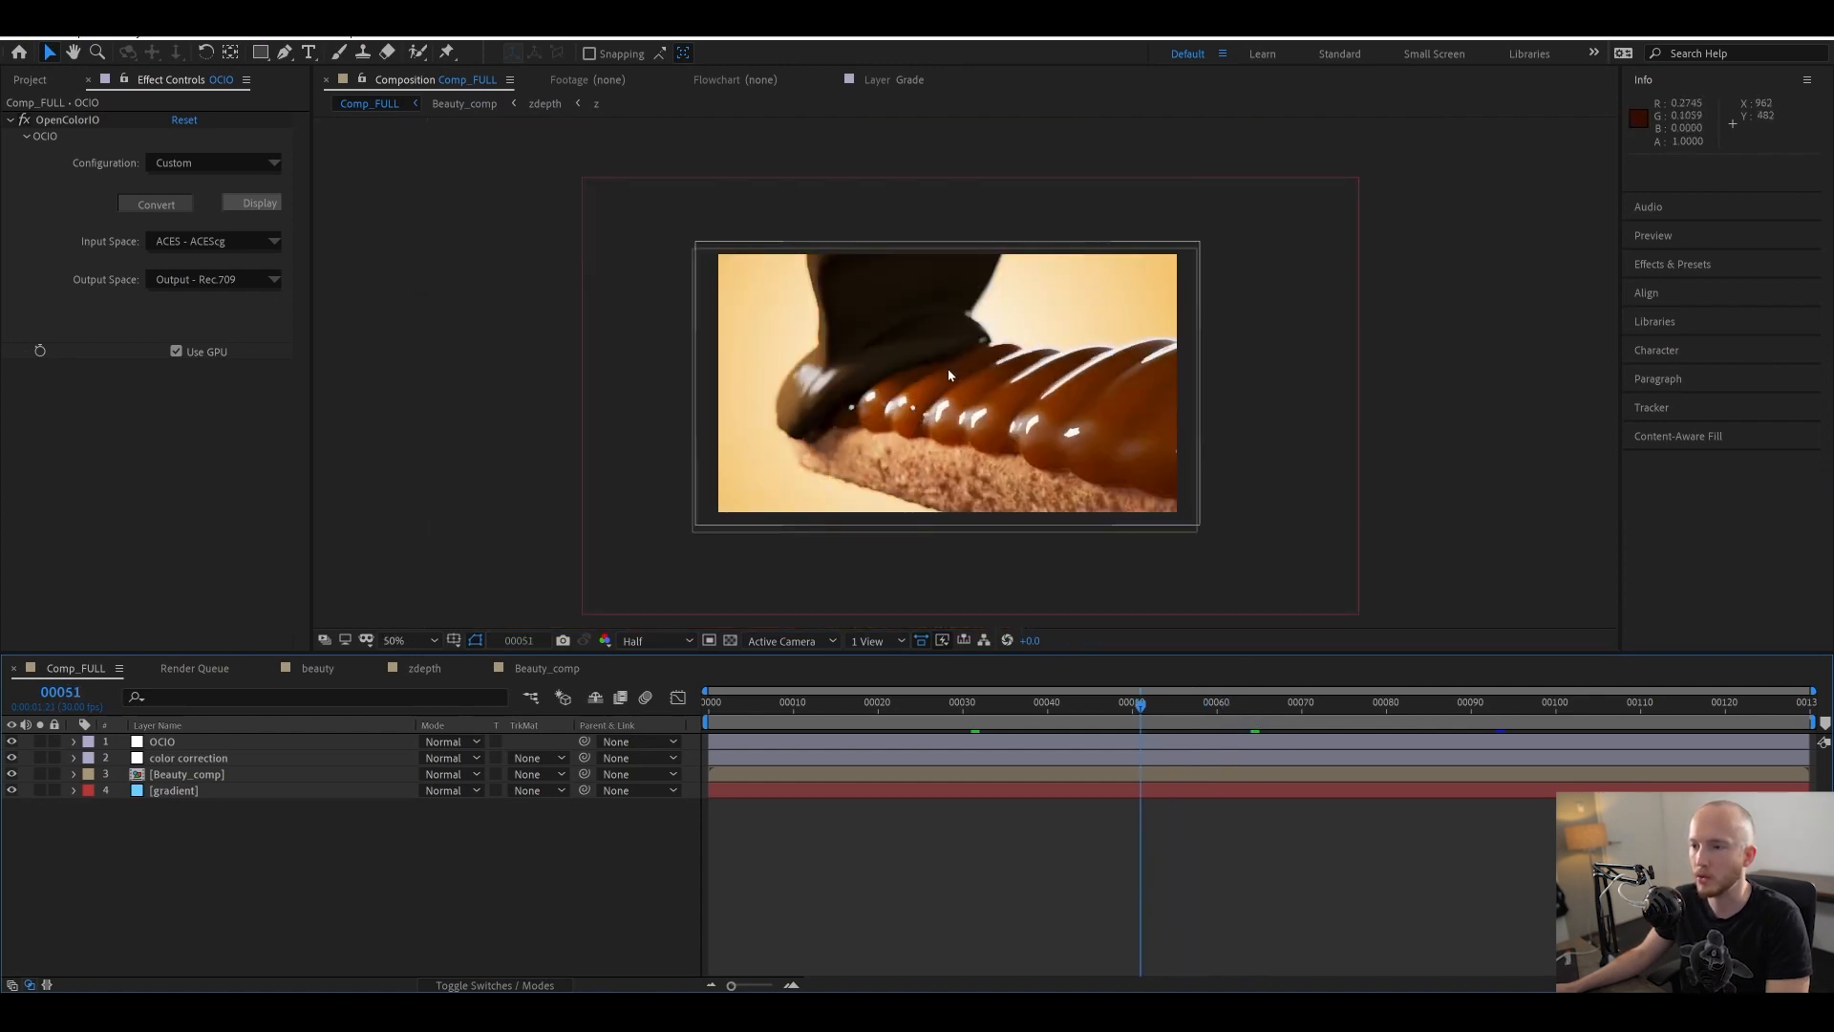
pyautogui.press('space')
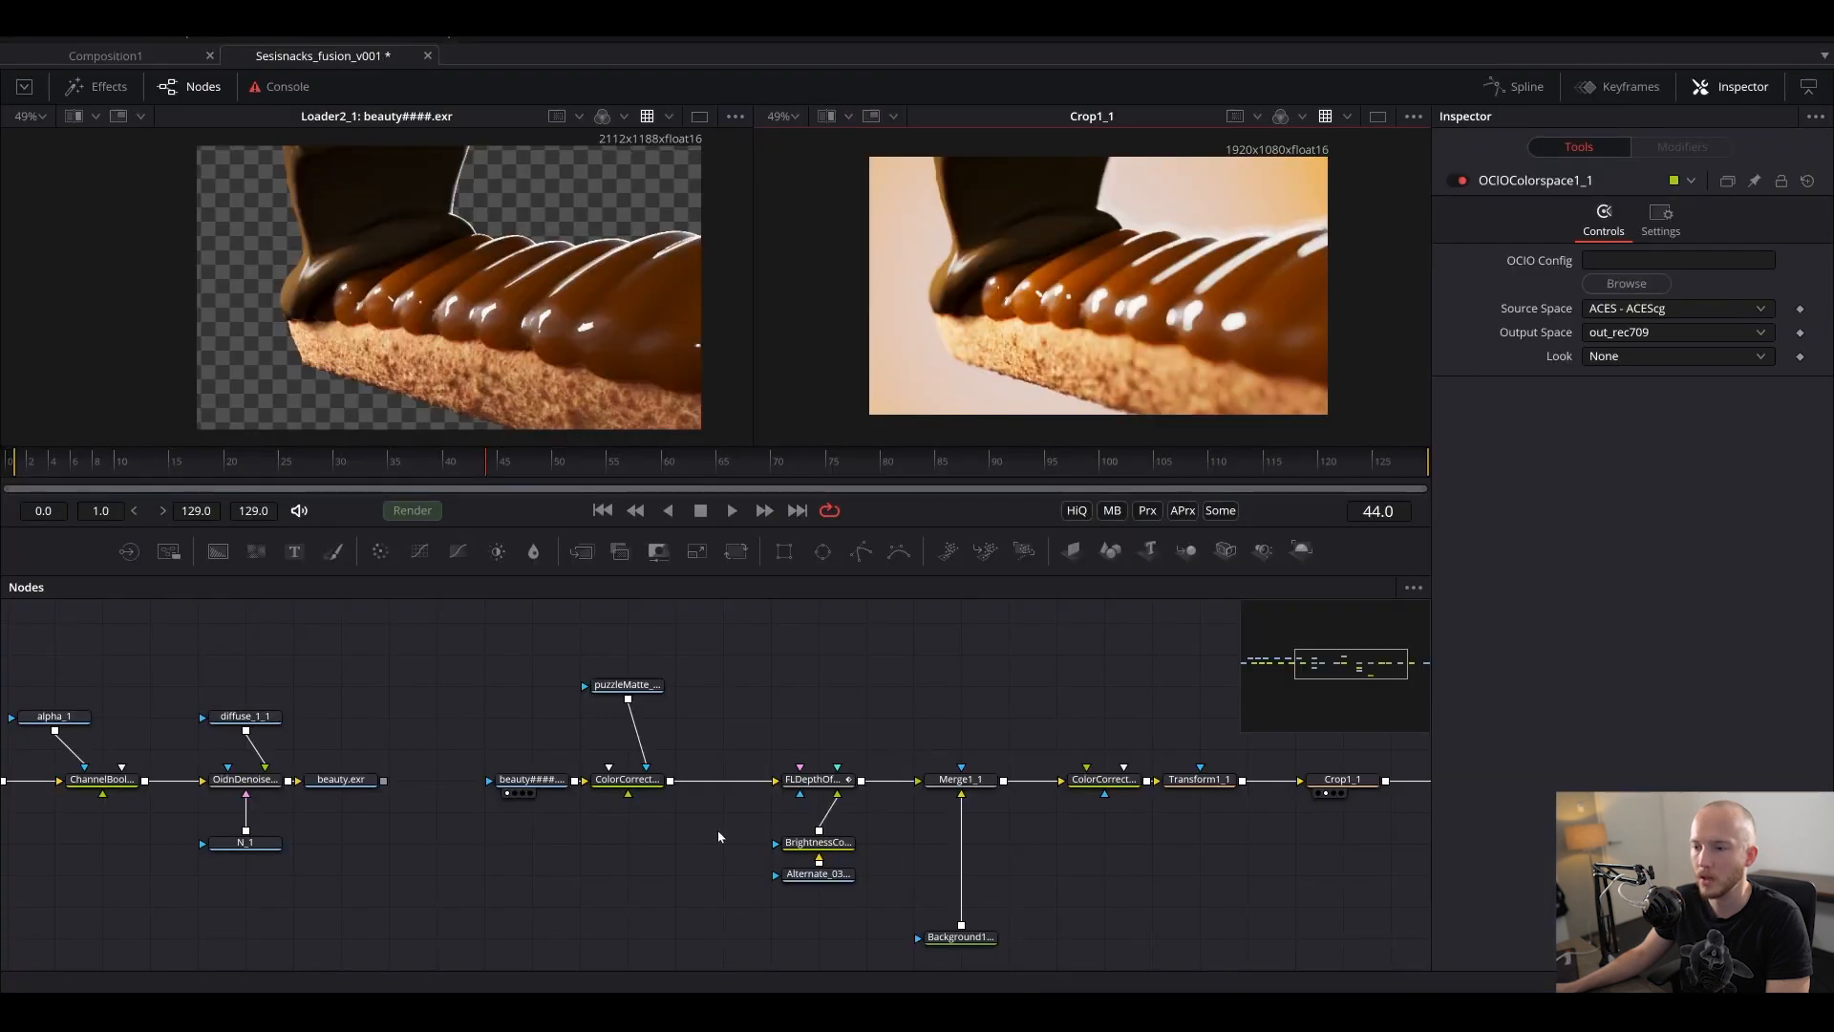
# - Switch to Fusion, show OidnDenoiser1_1 in the second viewer and examine the denoised chocolate up close during playback
pyautogui.moveTo(718, 836); pyautogui.dragTo(1000, 820)
pyautogui.click(528, 761)
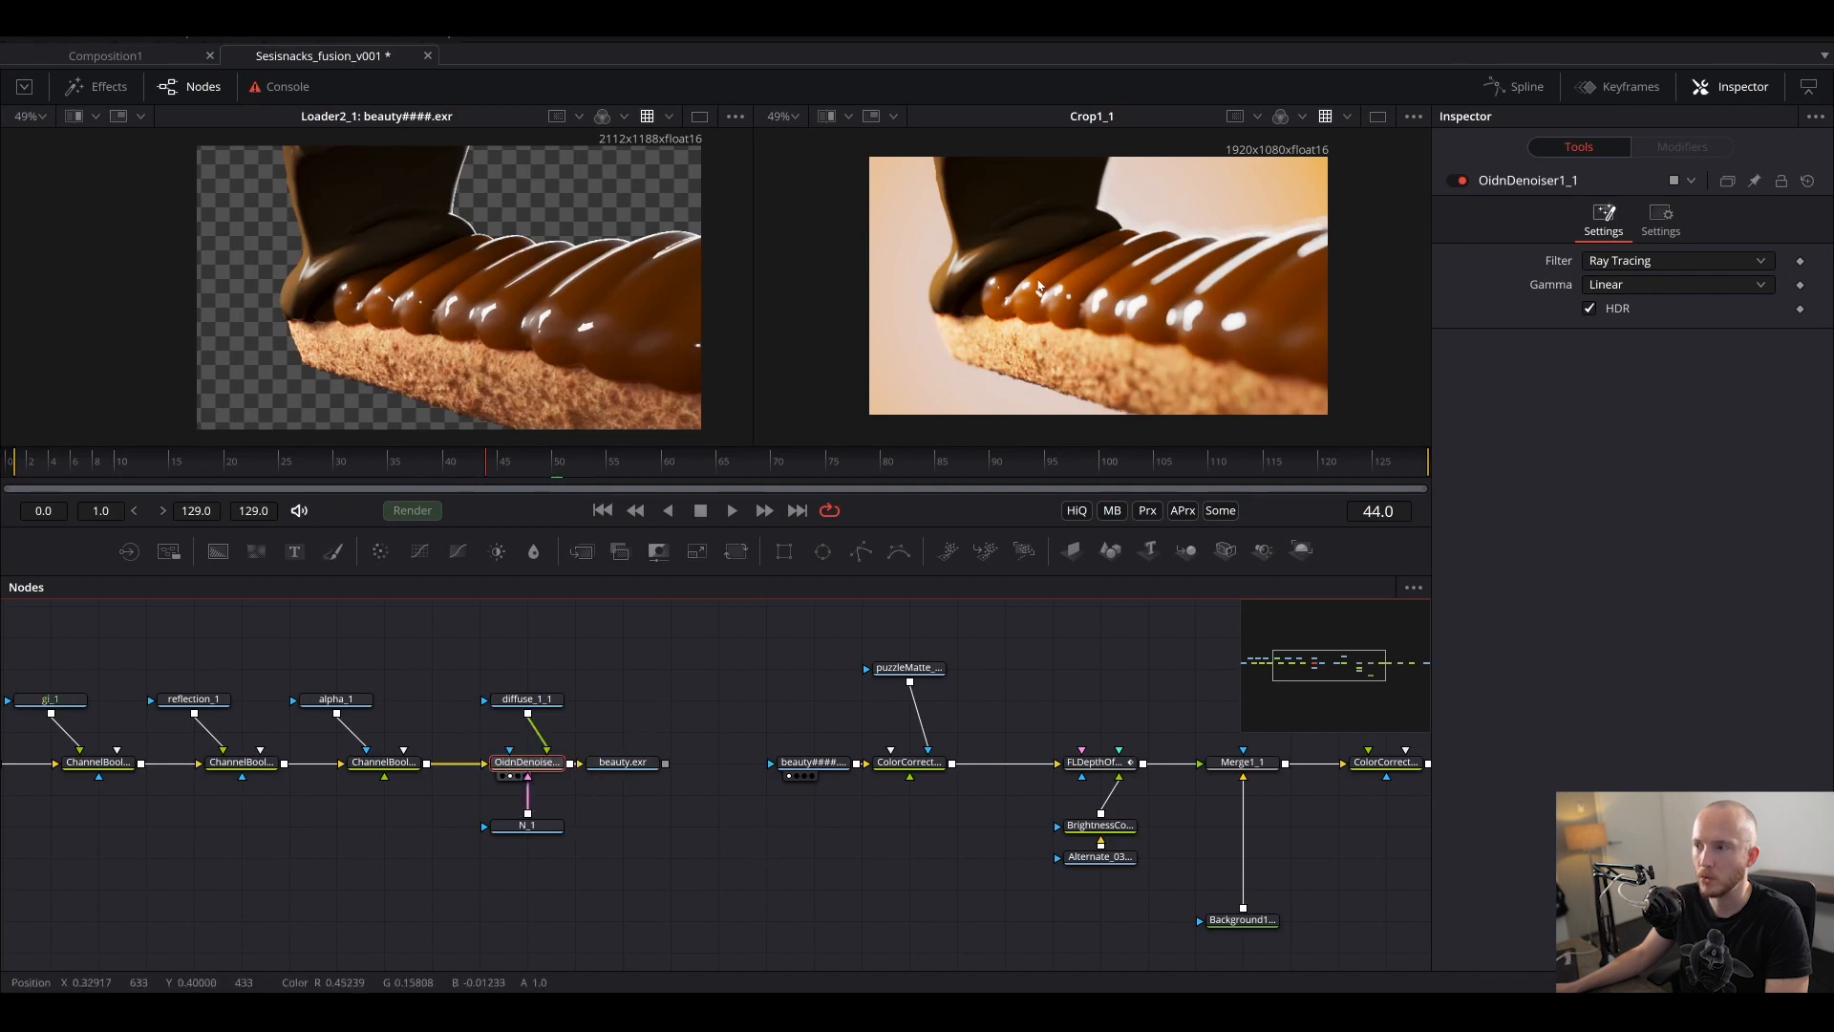
pyautogui.press('2')
pyautogui.press('space')
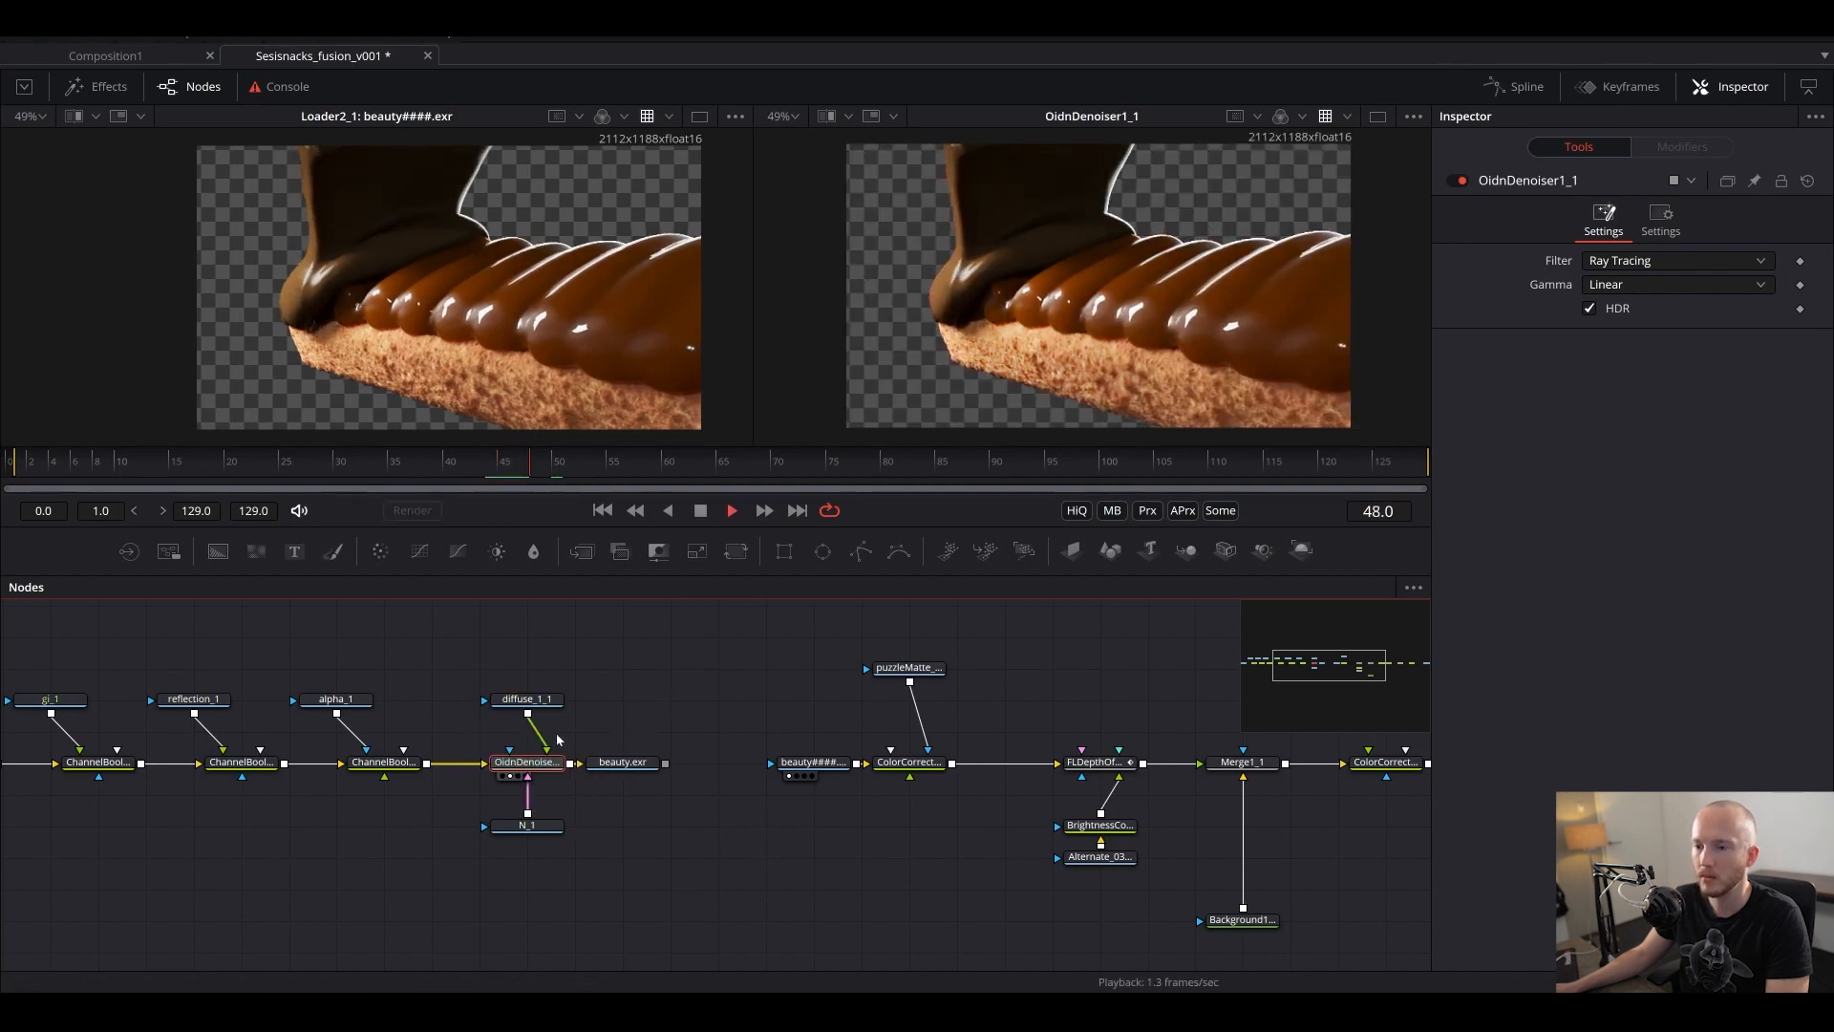
pyautogui.scroll(5, 995, 289)
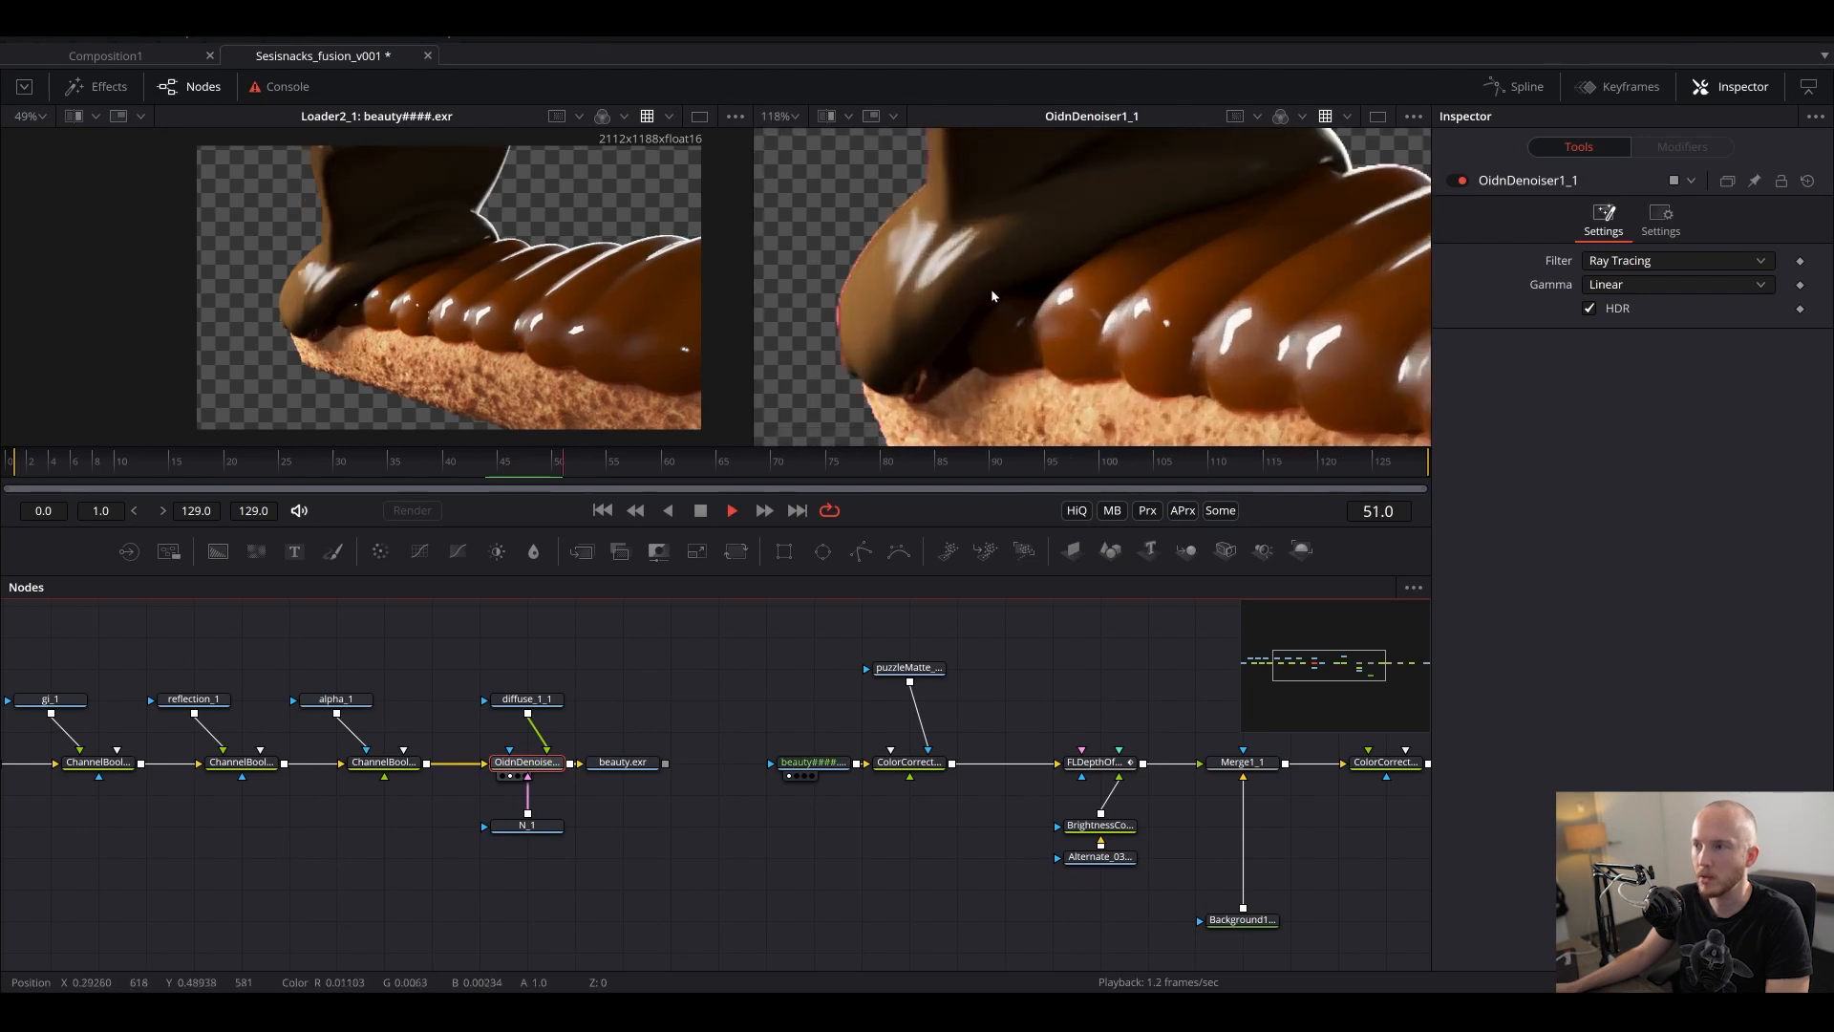
pyautogui.press('space')
# - Show ChannelBooleans2_1 in both viewers and play the sequence to frame 64 to inspect the image before denoising
pyautogui.moveTo(392, 773); pyautogui.dragTo(982, 302)
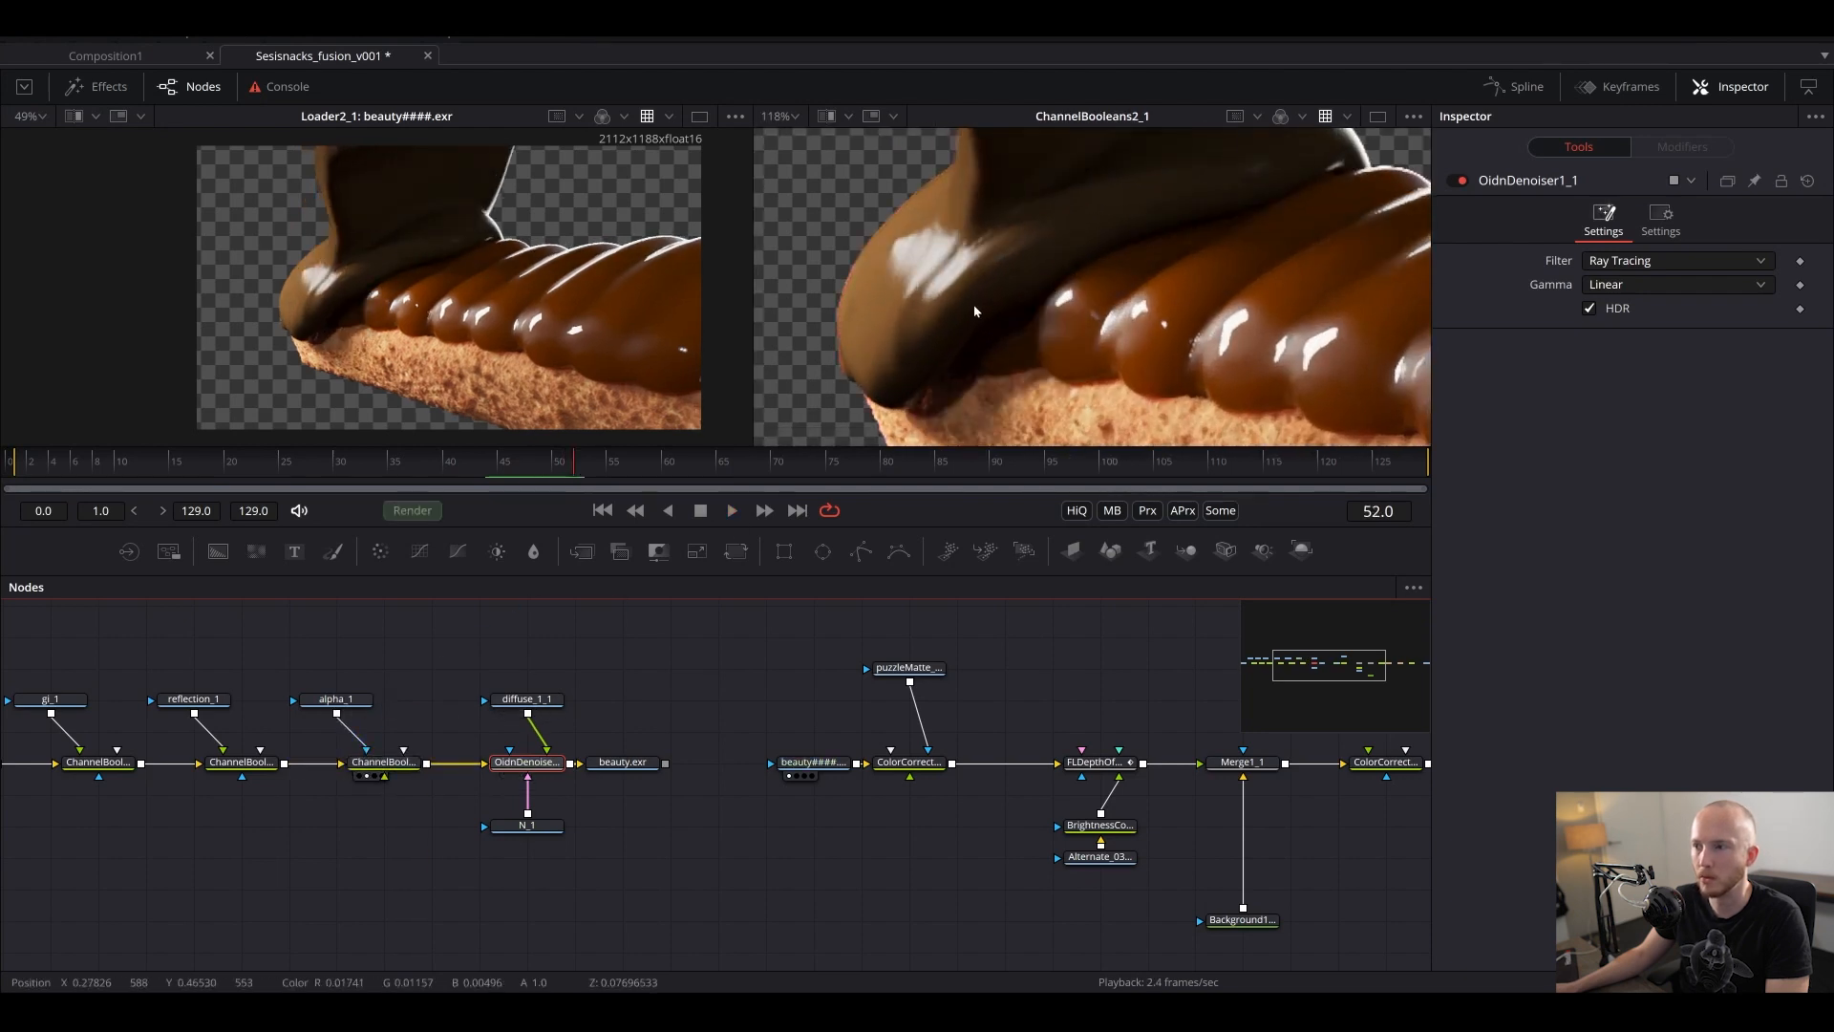
pyautogui.press('space')
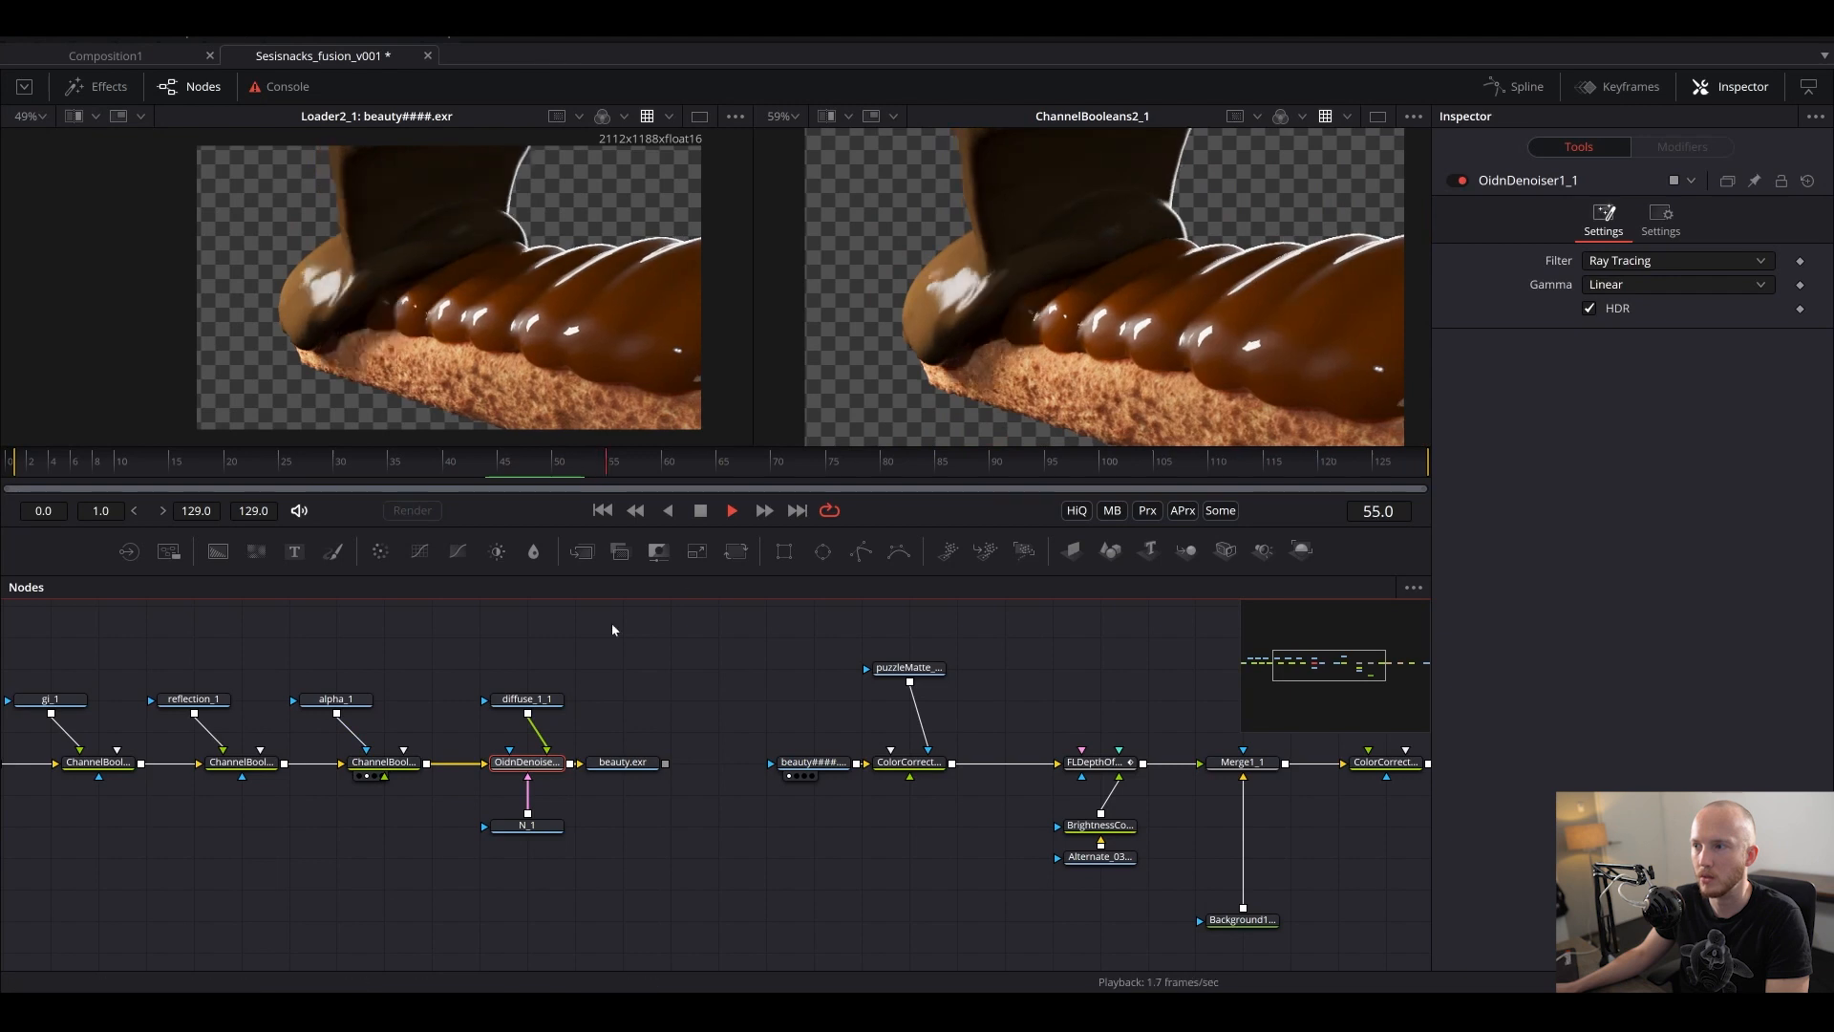
pyautogui.moveTo(381, 760); pyautogui.dragTo(327, 333)
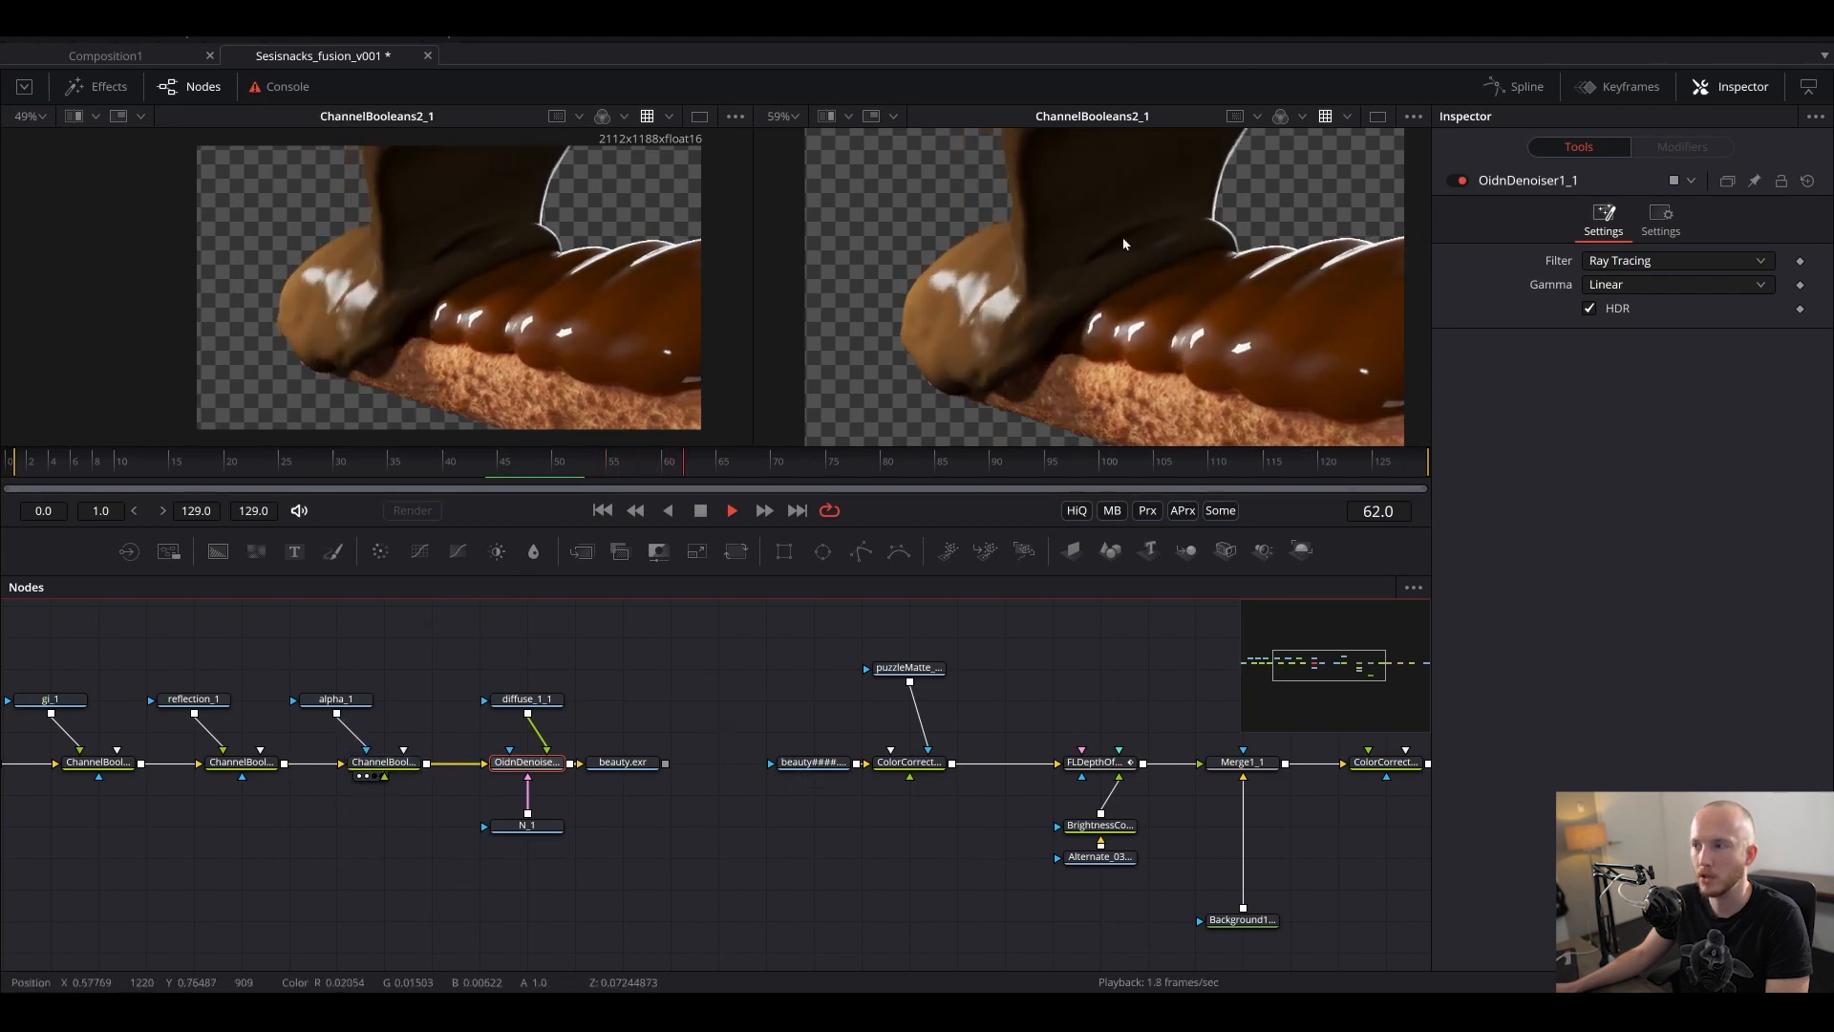
pyautogui.press('space')
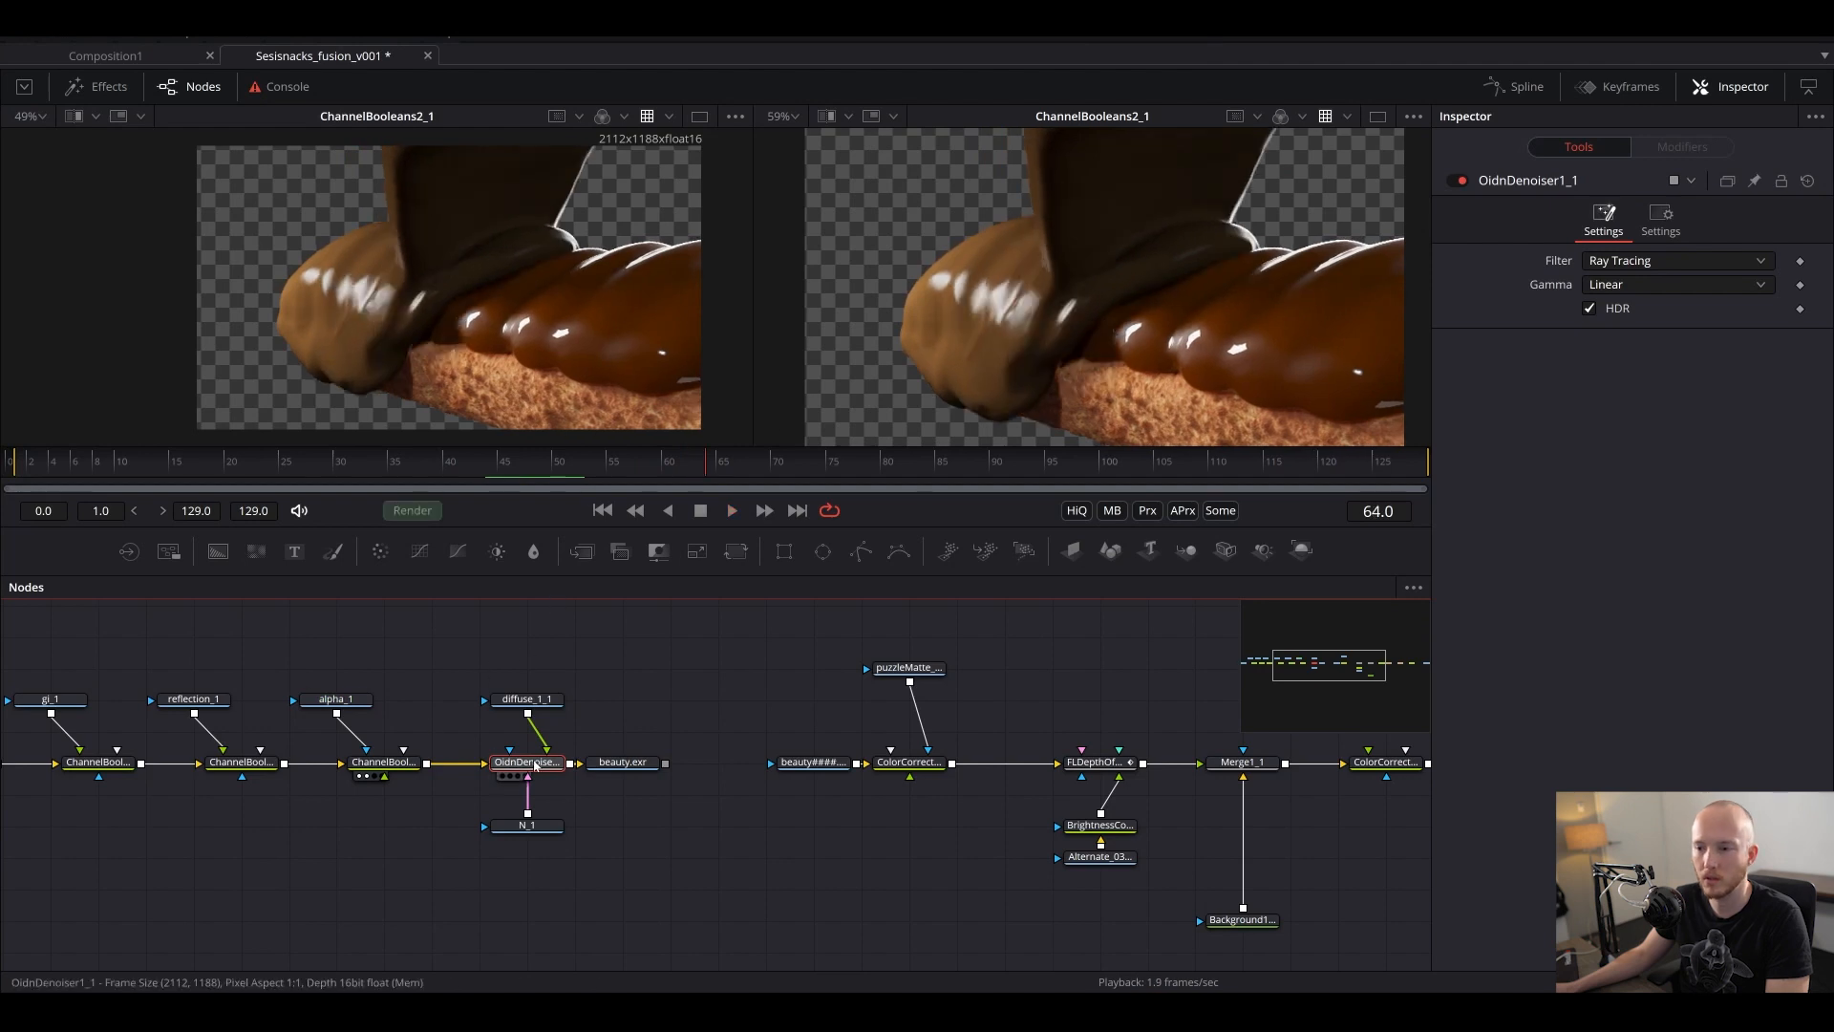
# - Move the beauty#### loader and the beauty.exr saver closer together in the node graph
pyautogui.hscroll(5, 815, 763)
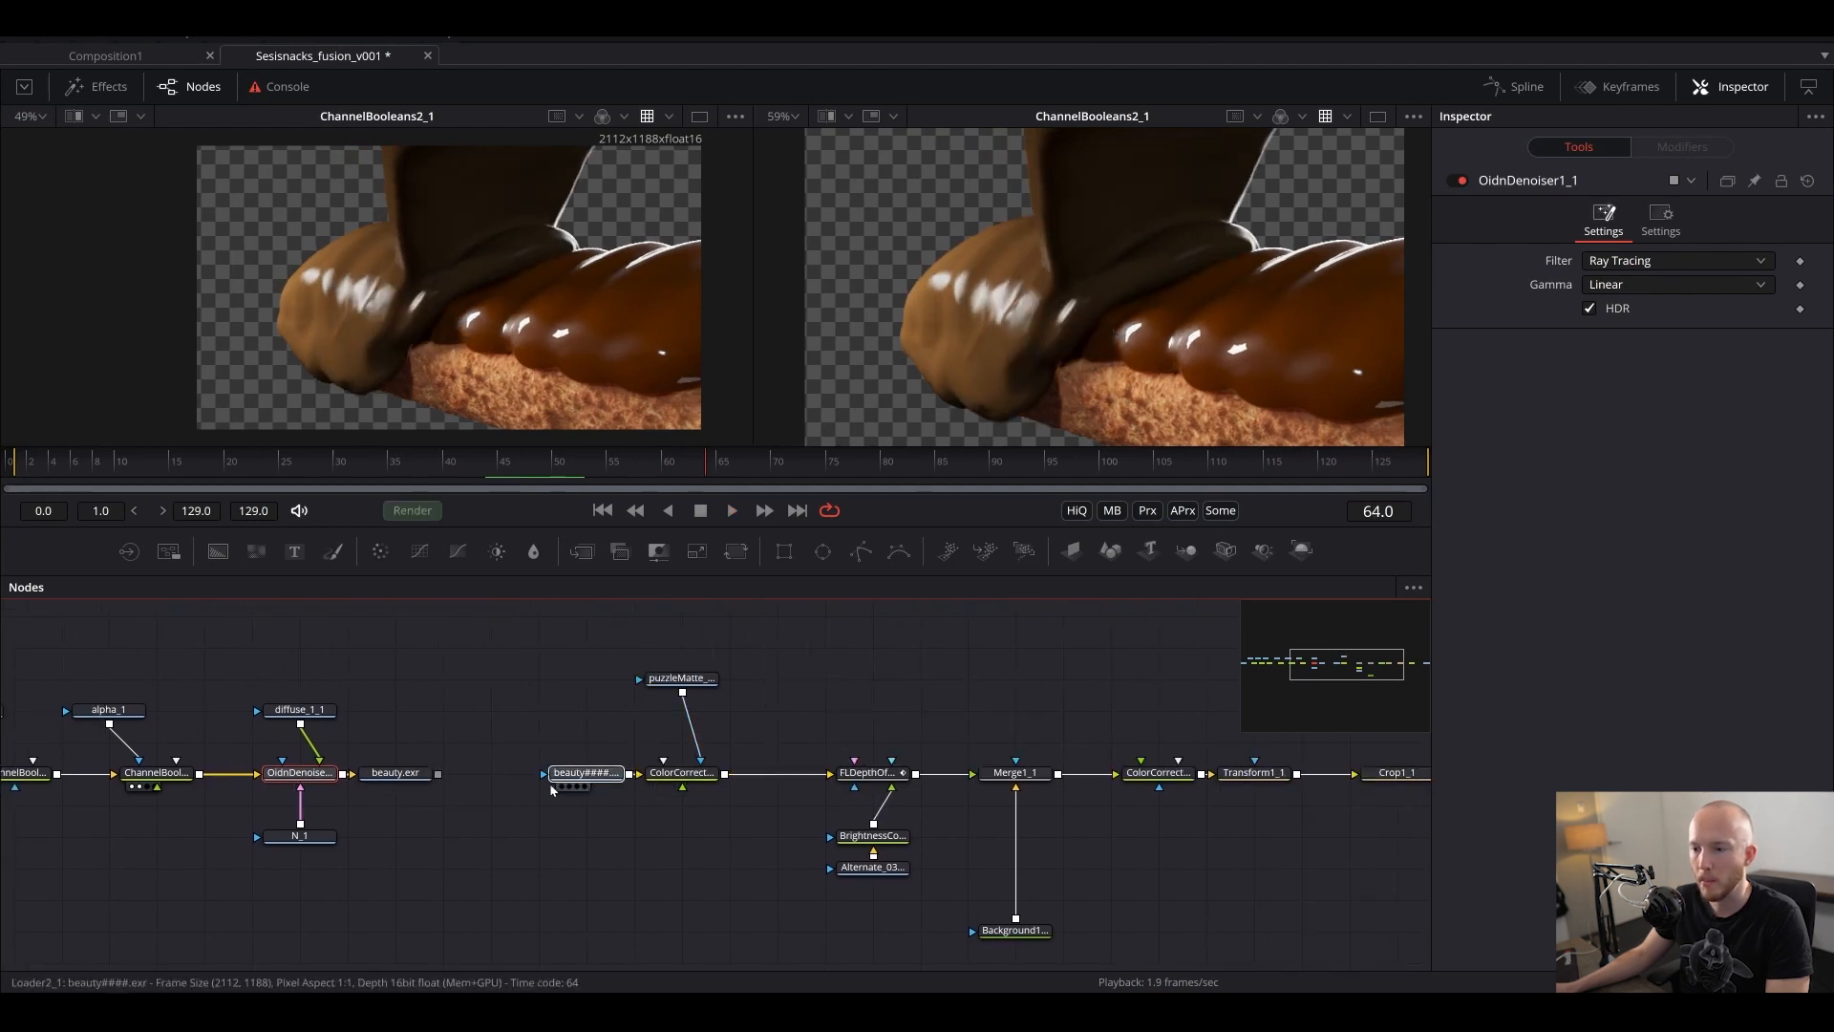
pyautogui.moveTo(587, 773); pyautogui.dragTo(540, 772)
pyautogui.moveTo(395, 773); pyautogui.dragTo(443, 772)
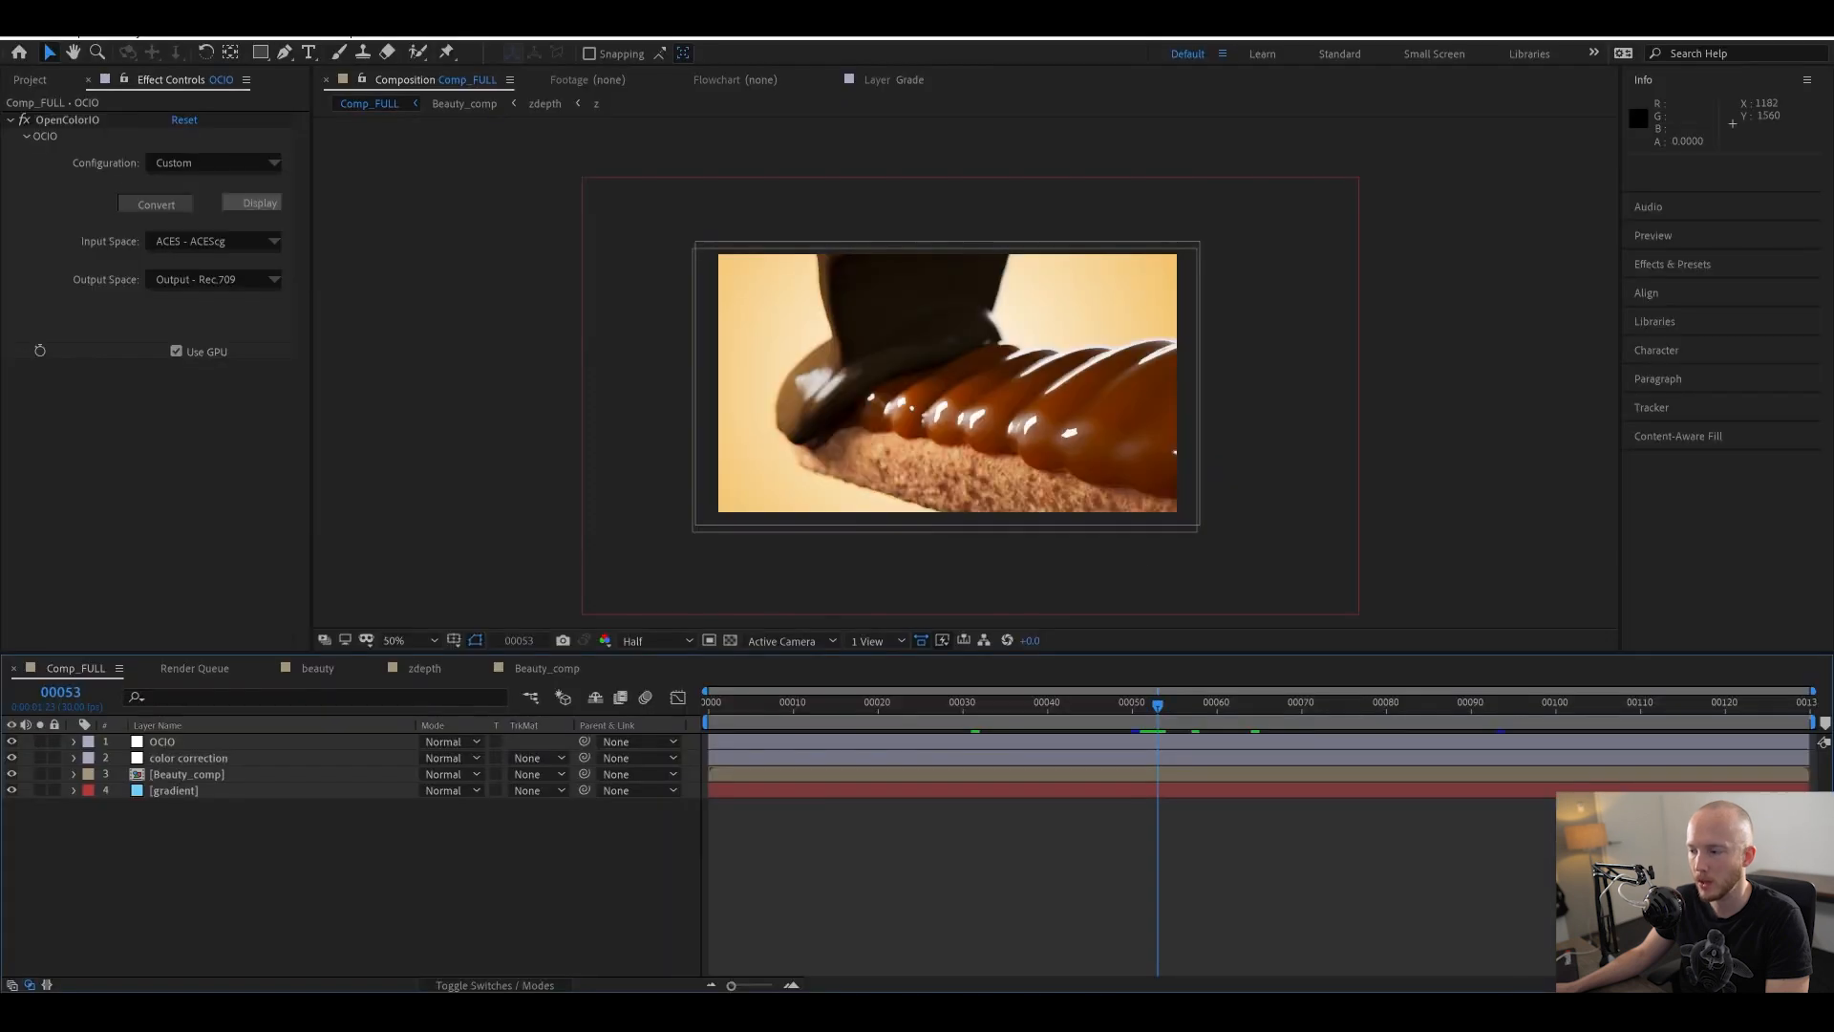
# - Switch to After Effects, examine frame 53 of Comp_FULL at 100% zoom and save the project
pyautogui.press('.')
pyautogui.press('.')
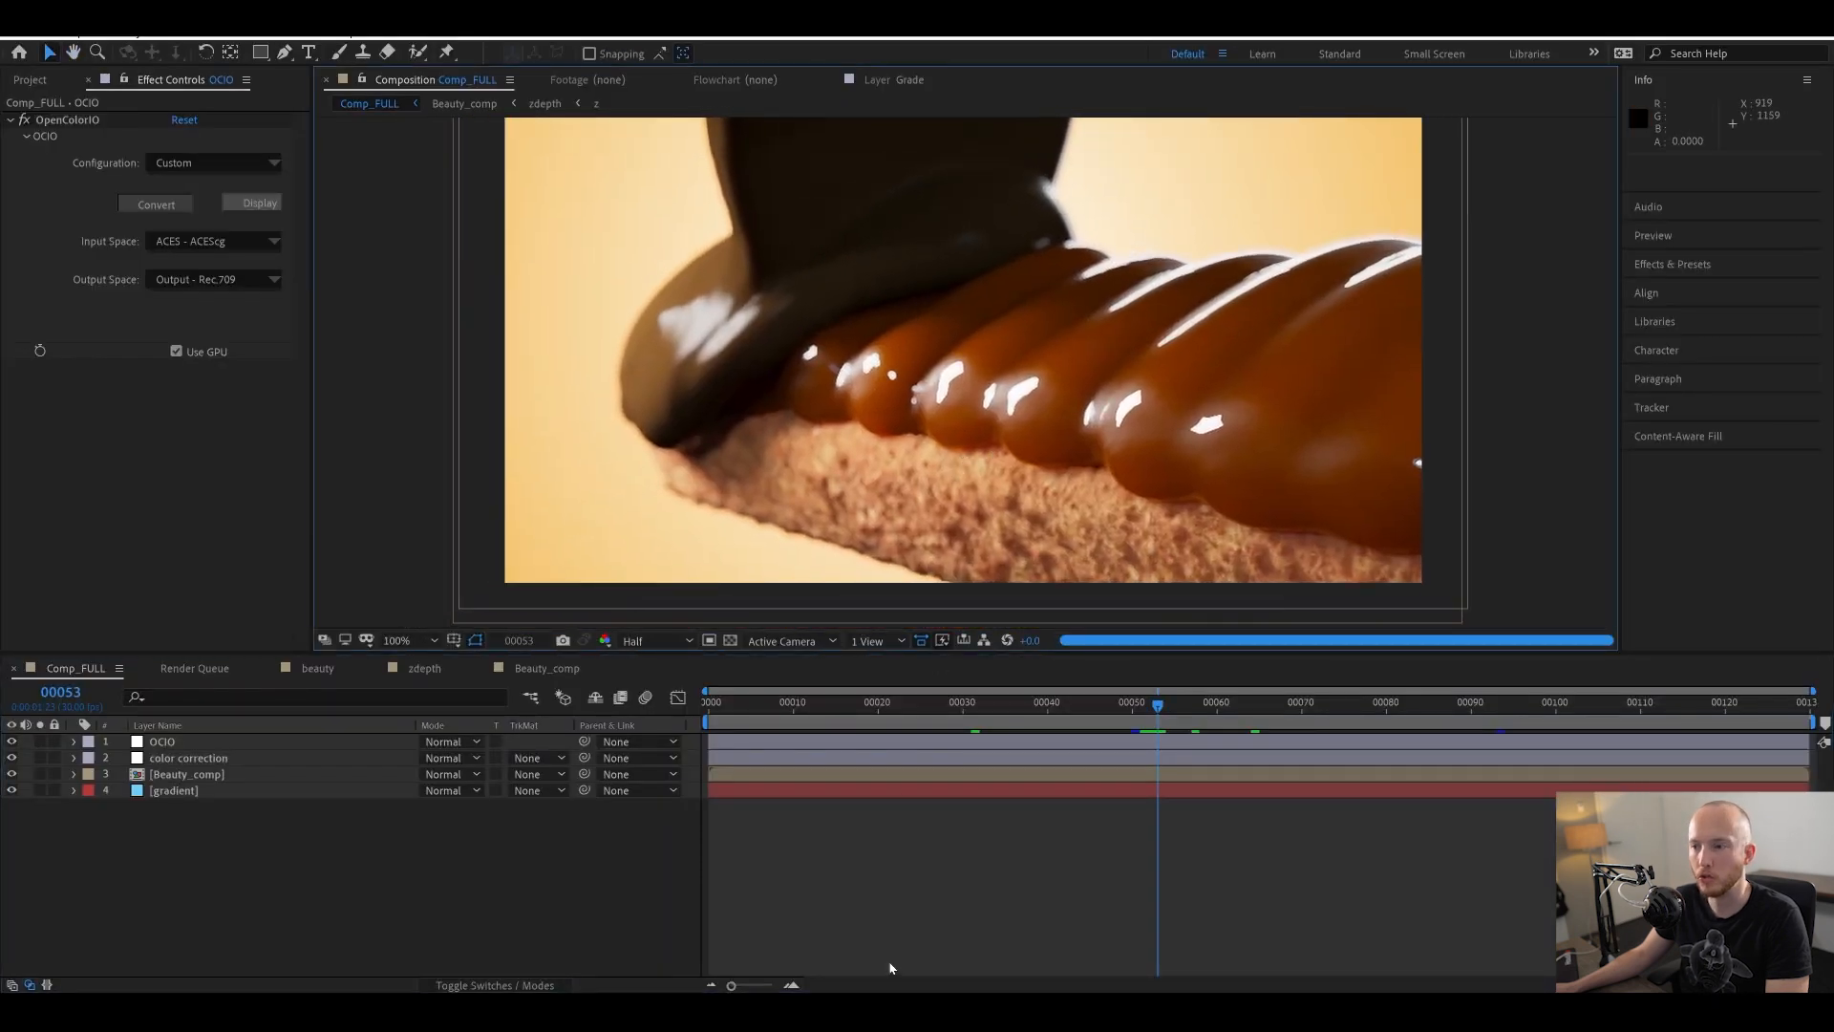
pyautogui.press(',')
pyautogui.press('.')
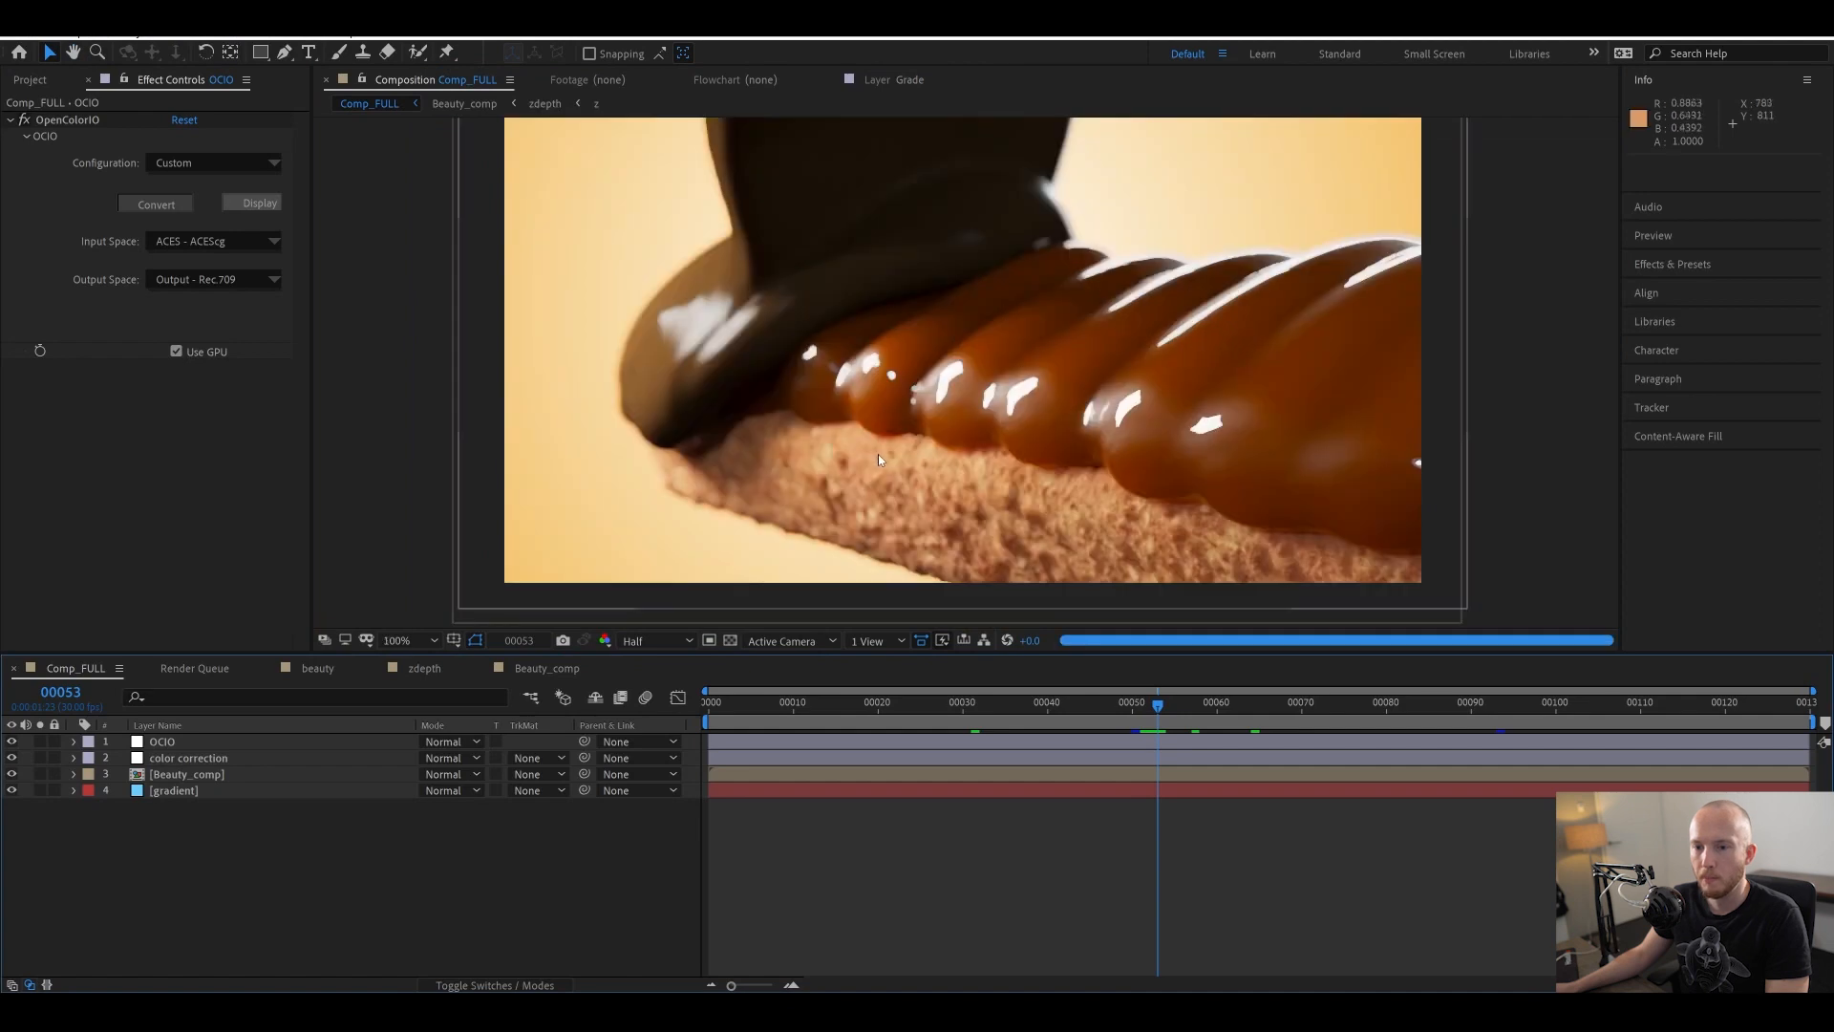
pyautogui.hotkey('ctrl', 's')
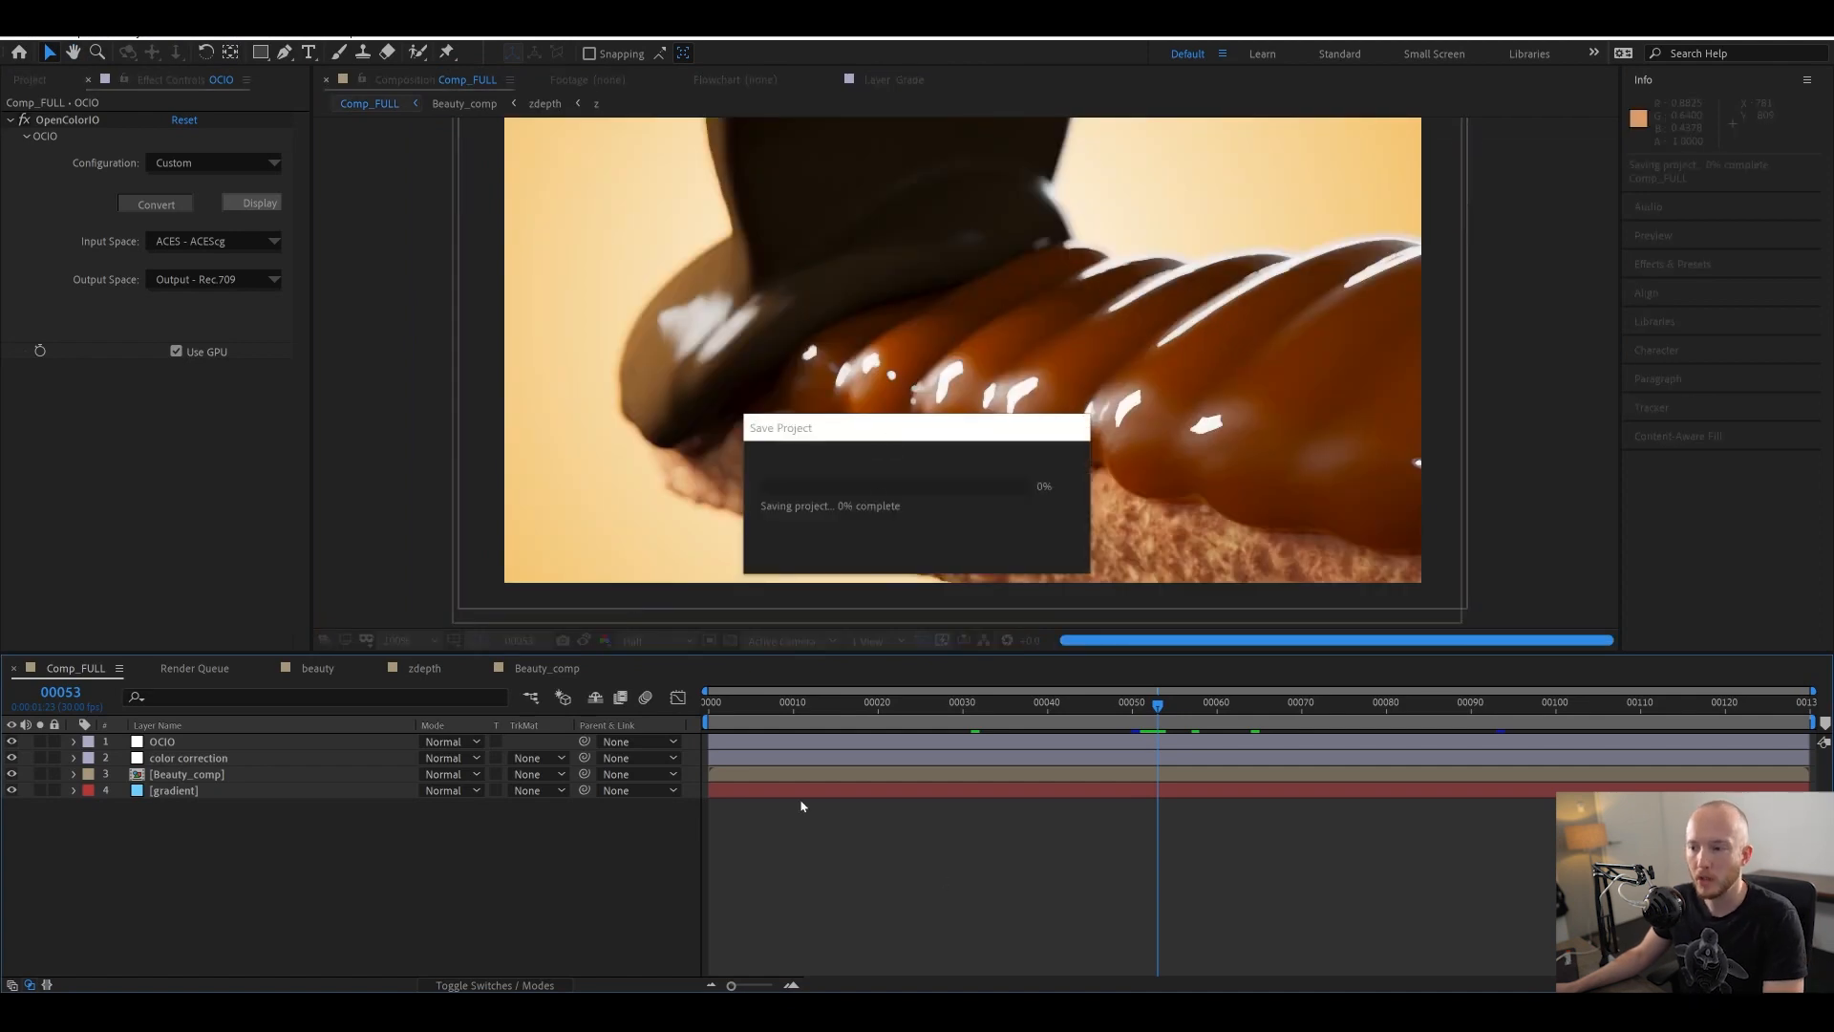
# - Open the Beauty_comp precomposition and select its beauty layer to show the Simple Choker settings
pyautogui.click(170, 780)
pyautogui.doubleClick(172, 782)
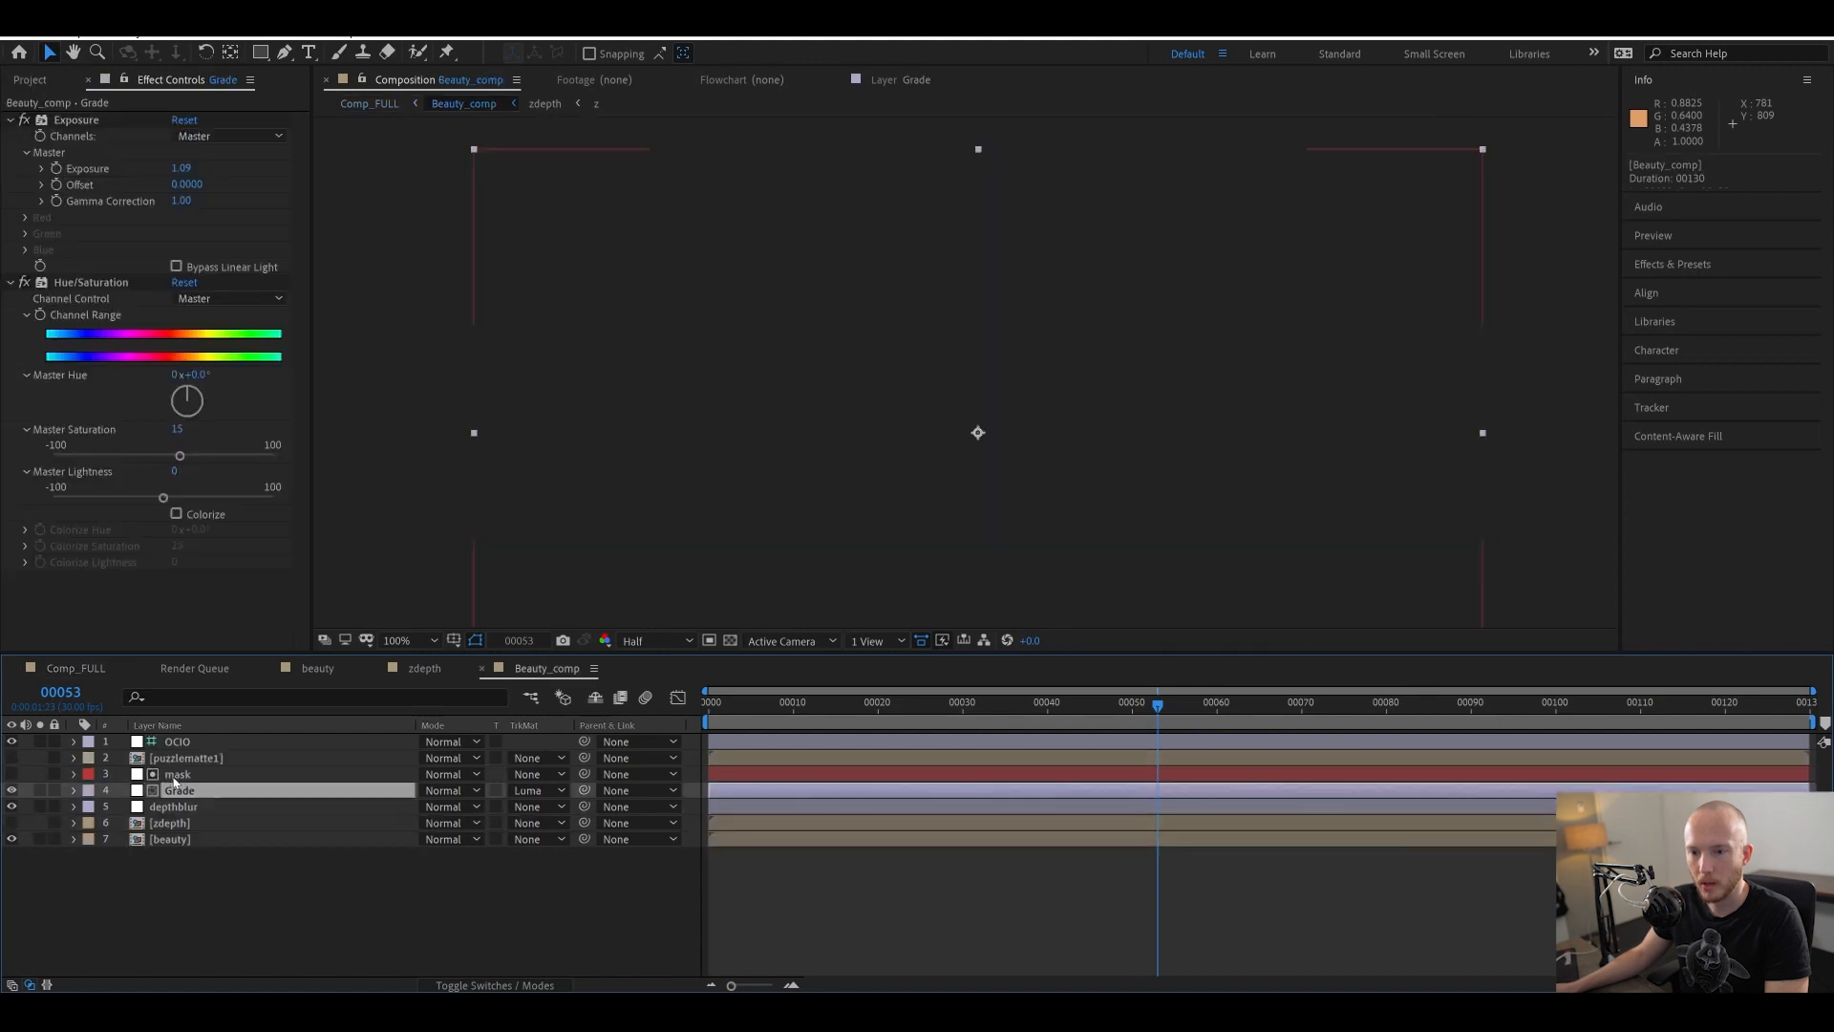
pyautogui.click(166, 840)
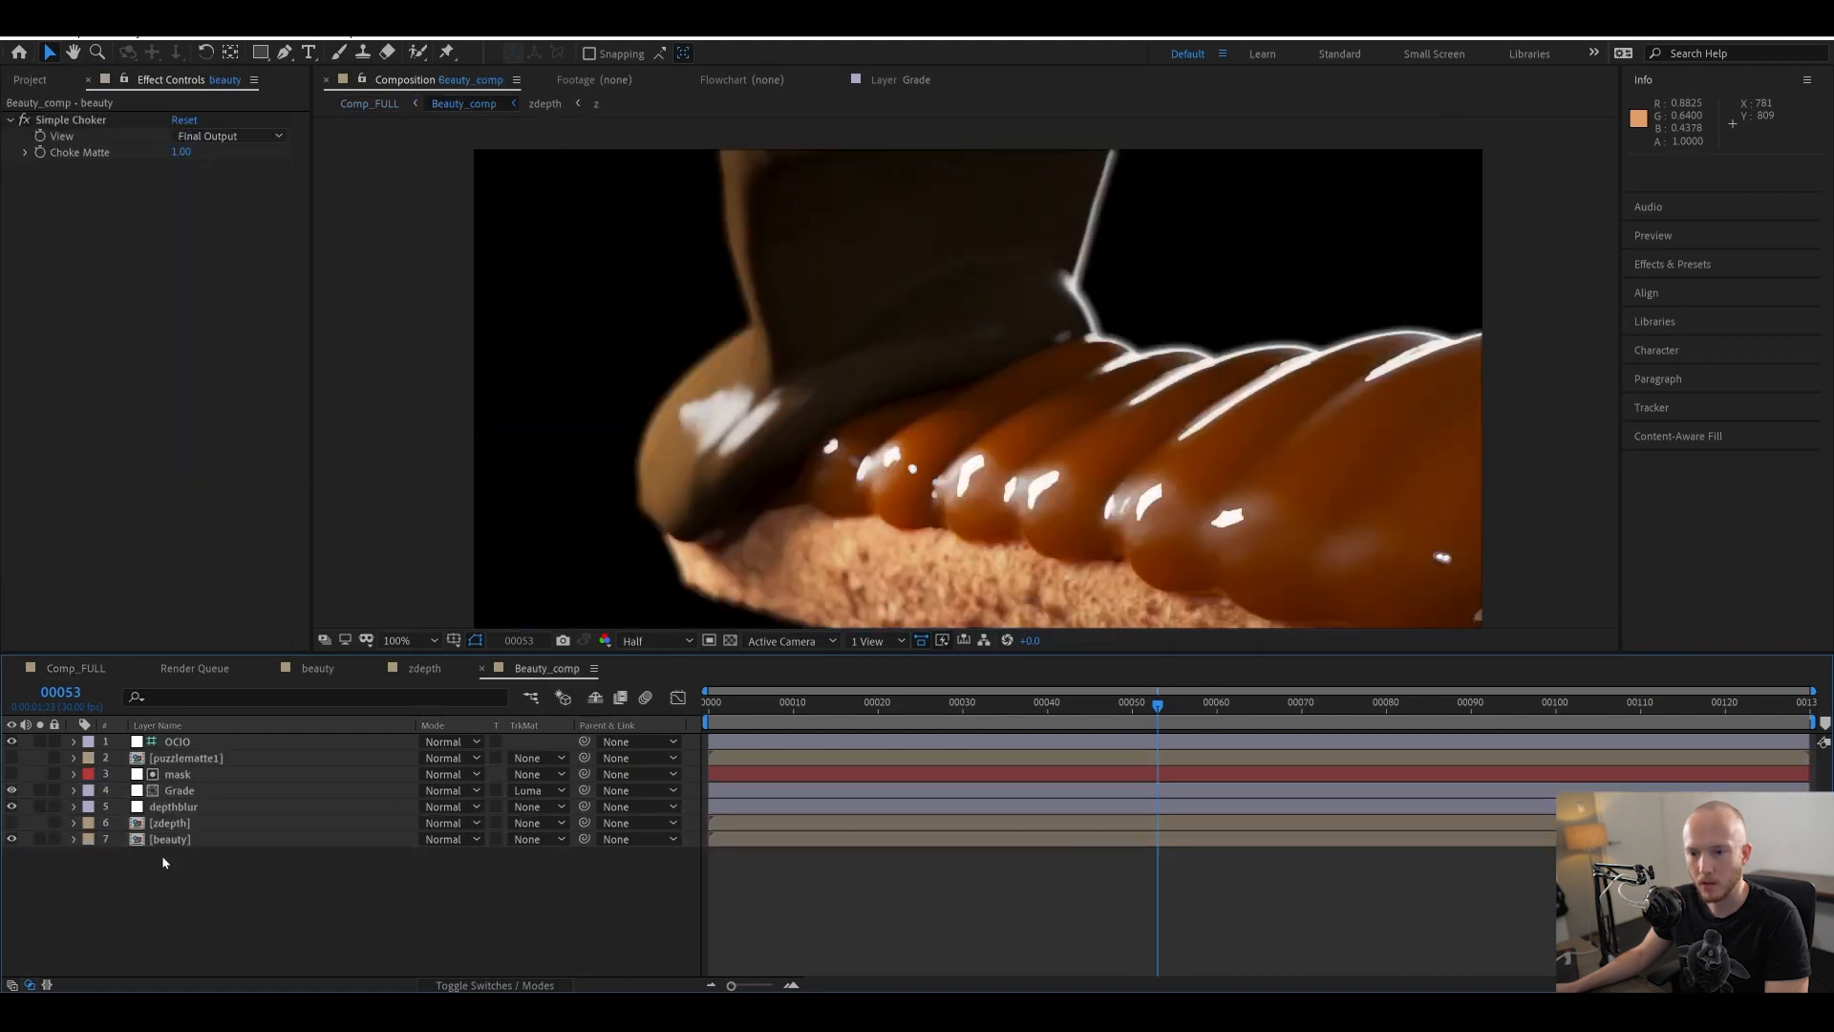
# - Open the beauty precomposition to examine its render pass layers at 100% zoom, and return to Beauty_comp
pyautogui.doubleClick(159, 841)
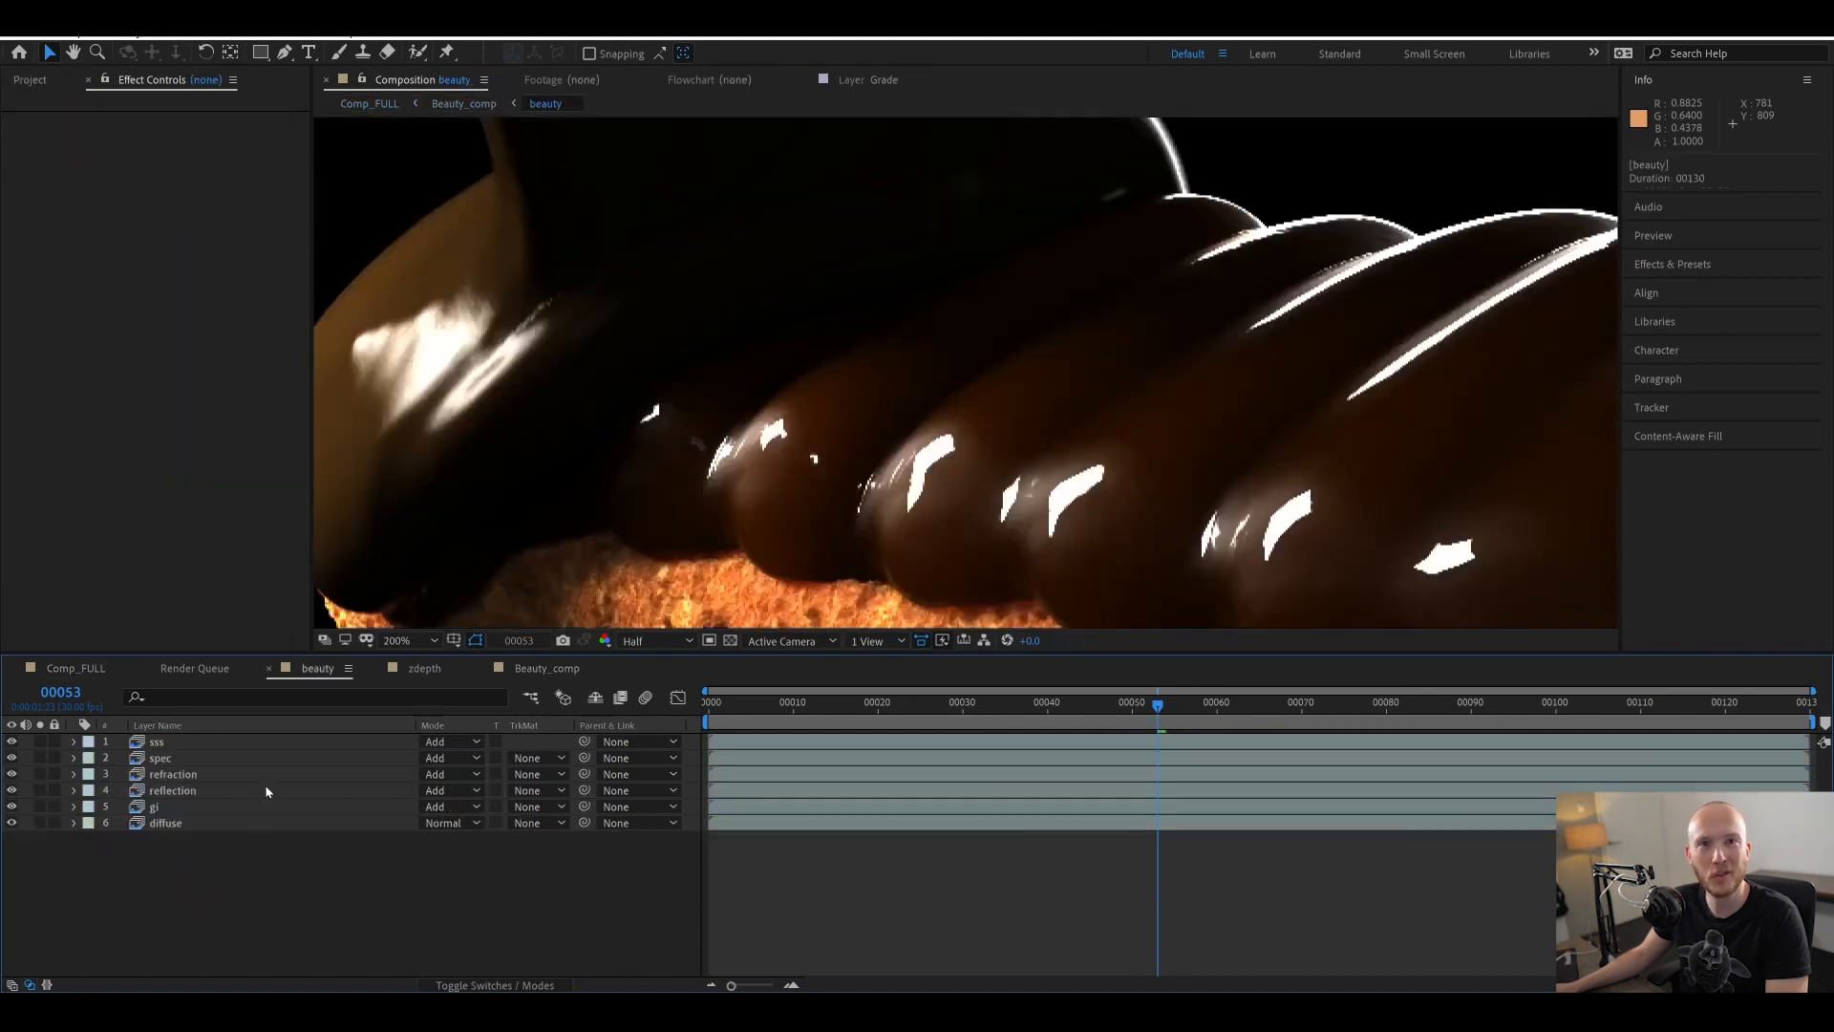
pyautogui.scroll(-2, 756, 410)
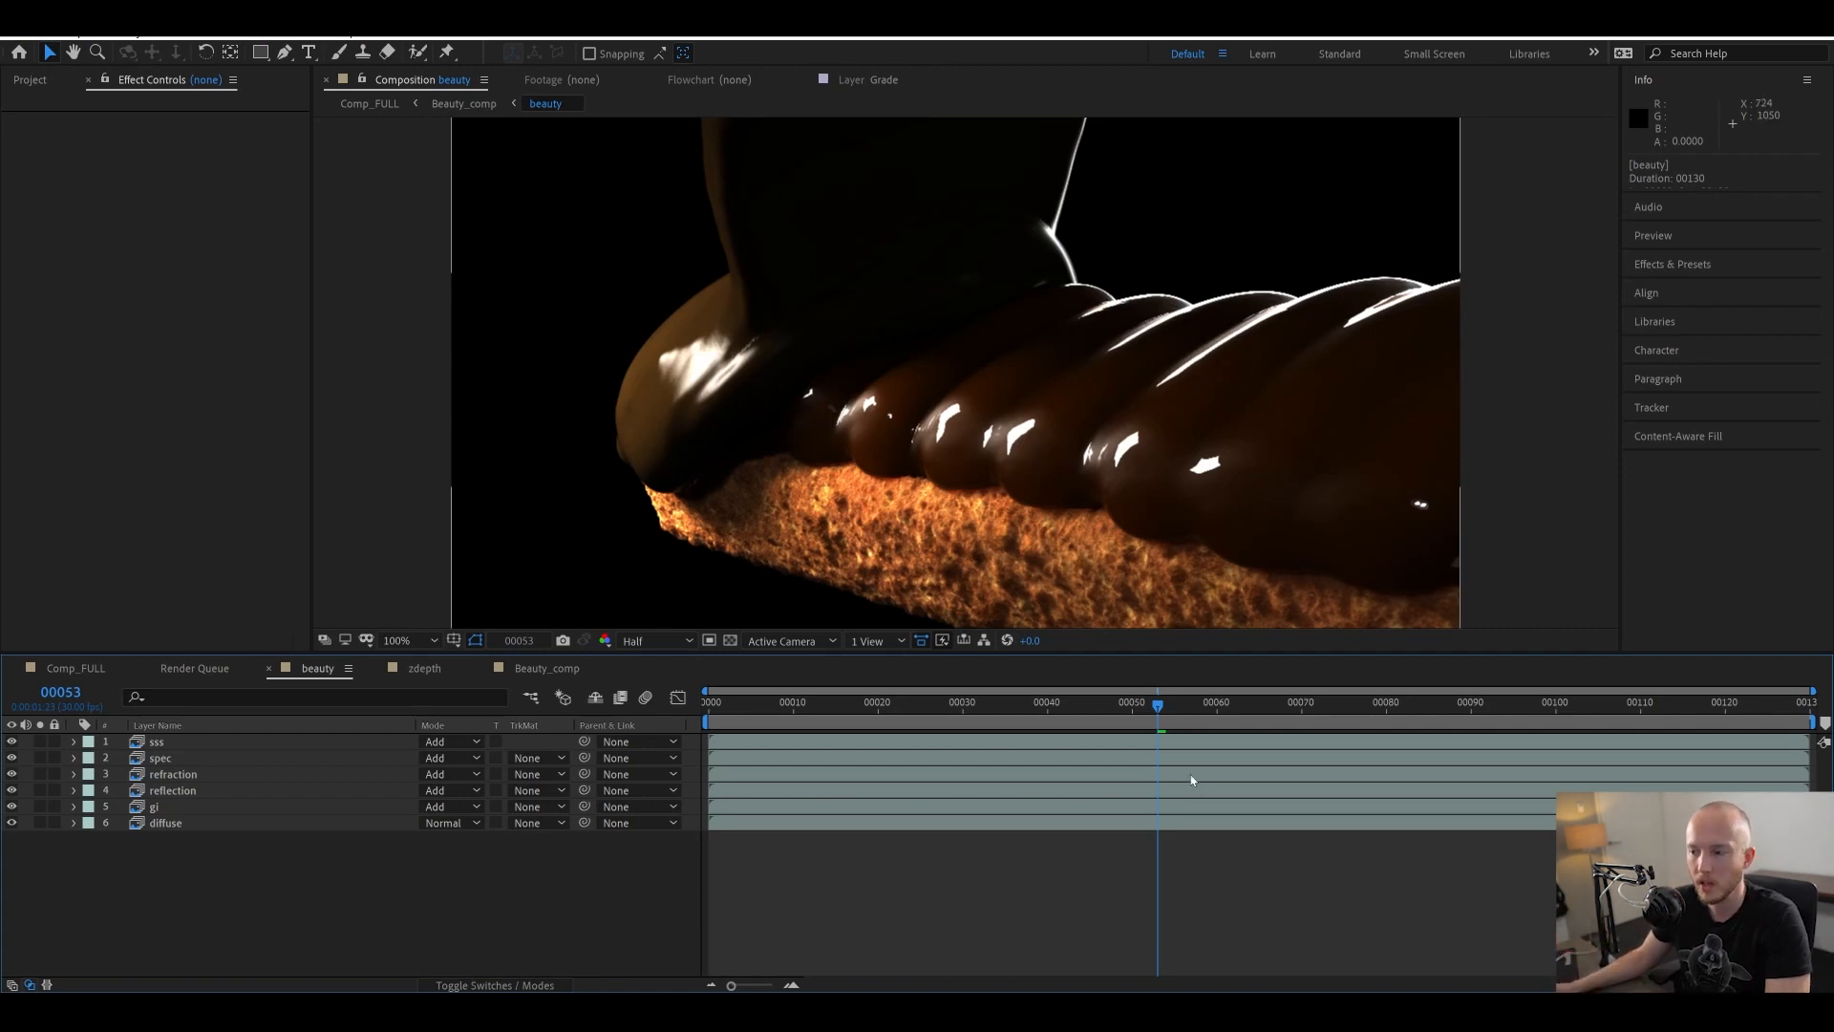
pyautogui.press('Tab')
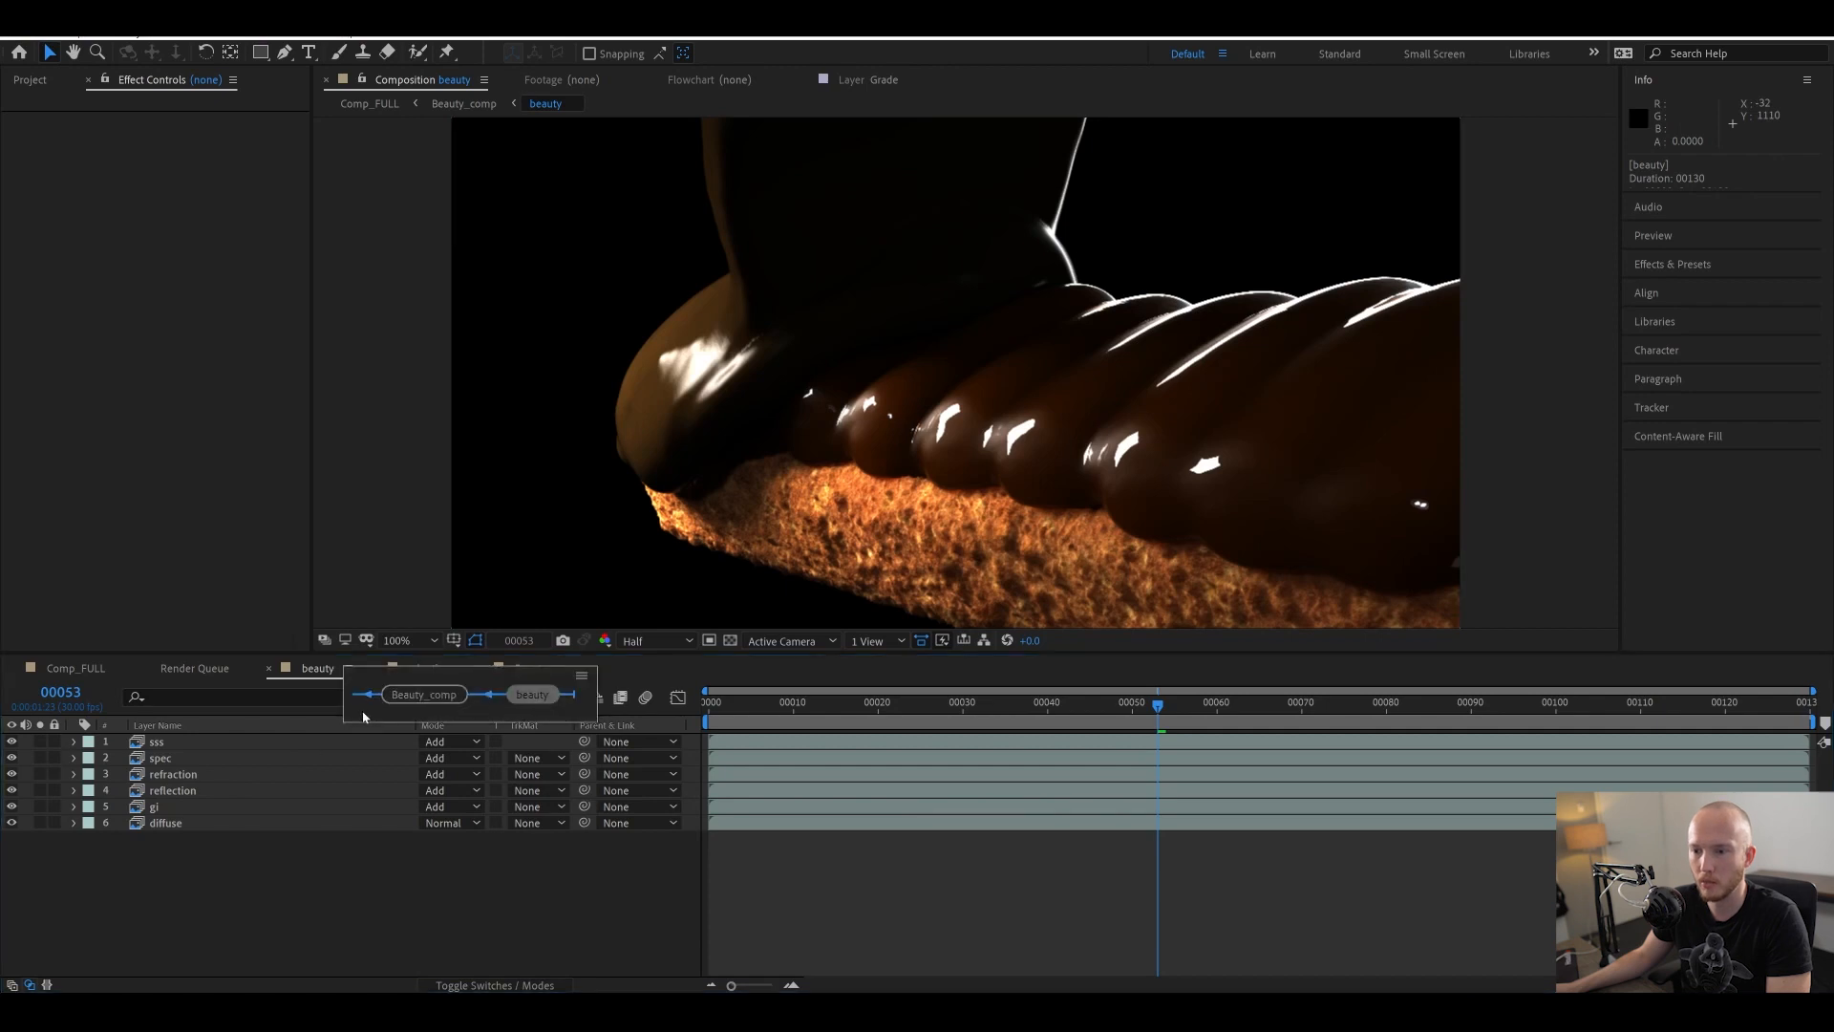
pyautogui.click(420, 704)
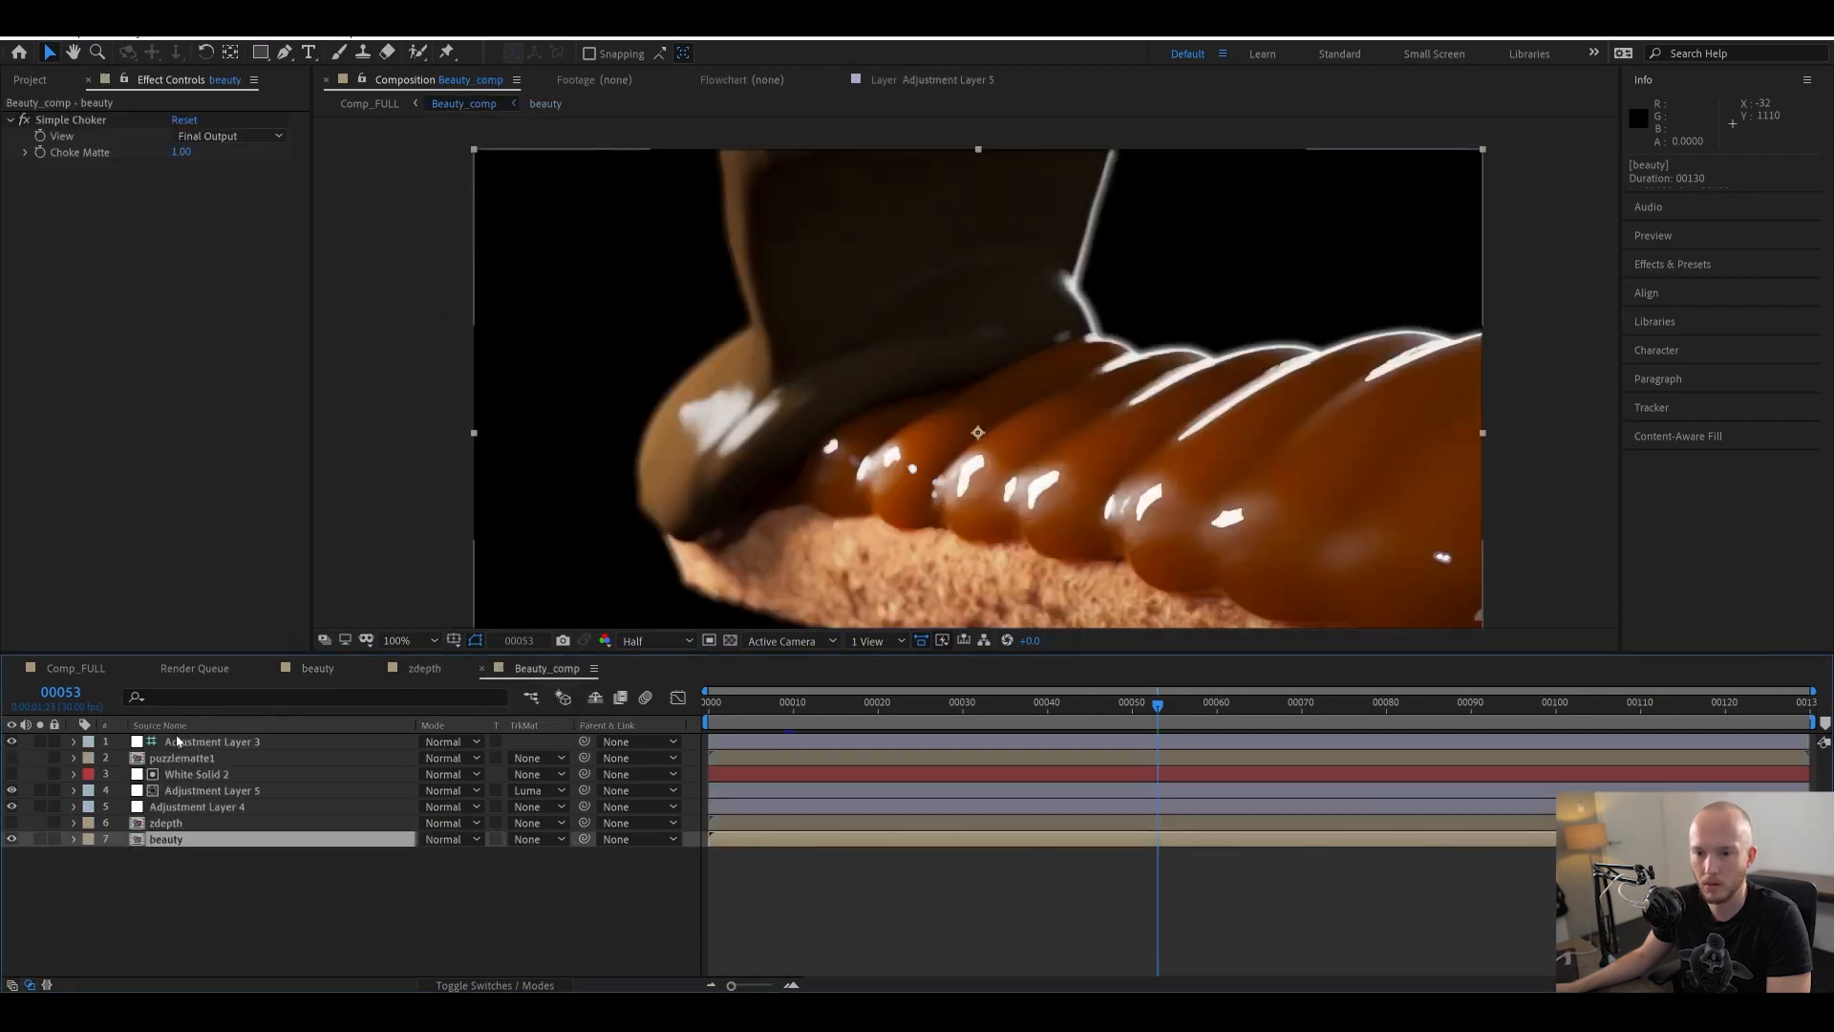
# - Copy the OCIO adjustment layer from Beauty_comp and paste it above the sss layer in the beauty precomposition
pyautogui.click(159, 725)
pyautogui.click(181, 741)
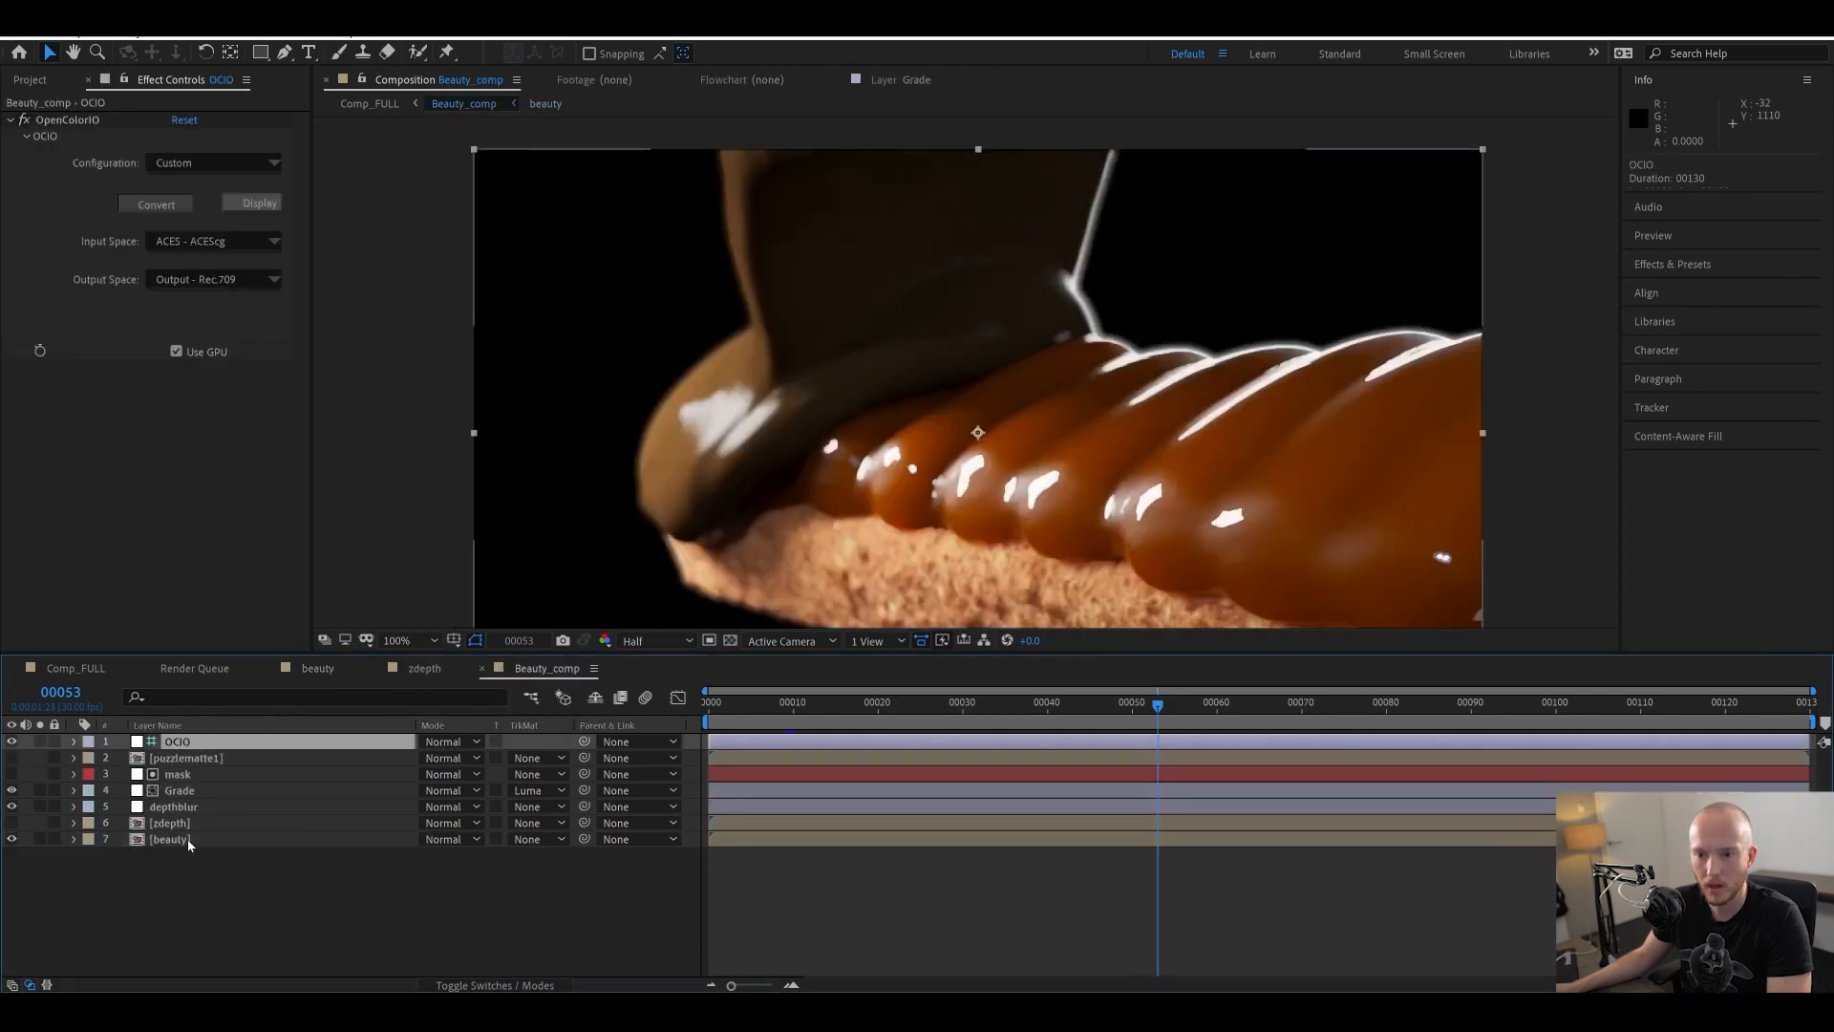
pyautogui.click(187, 839)
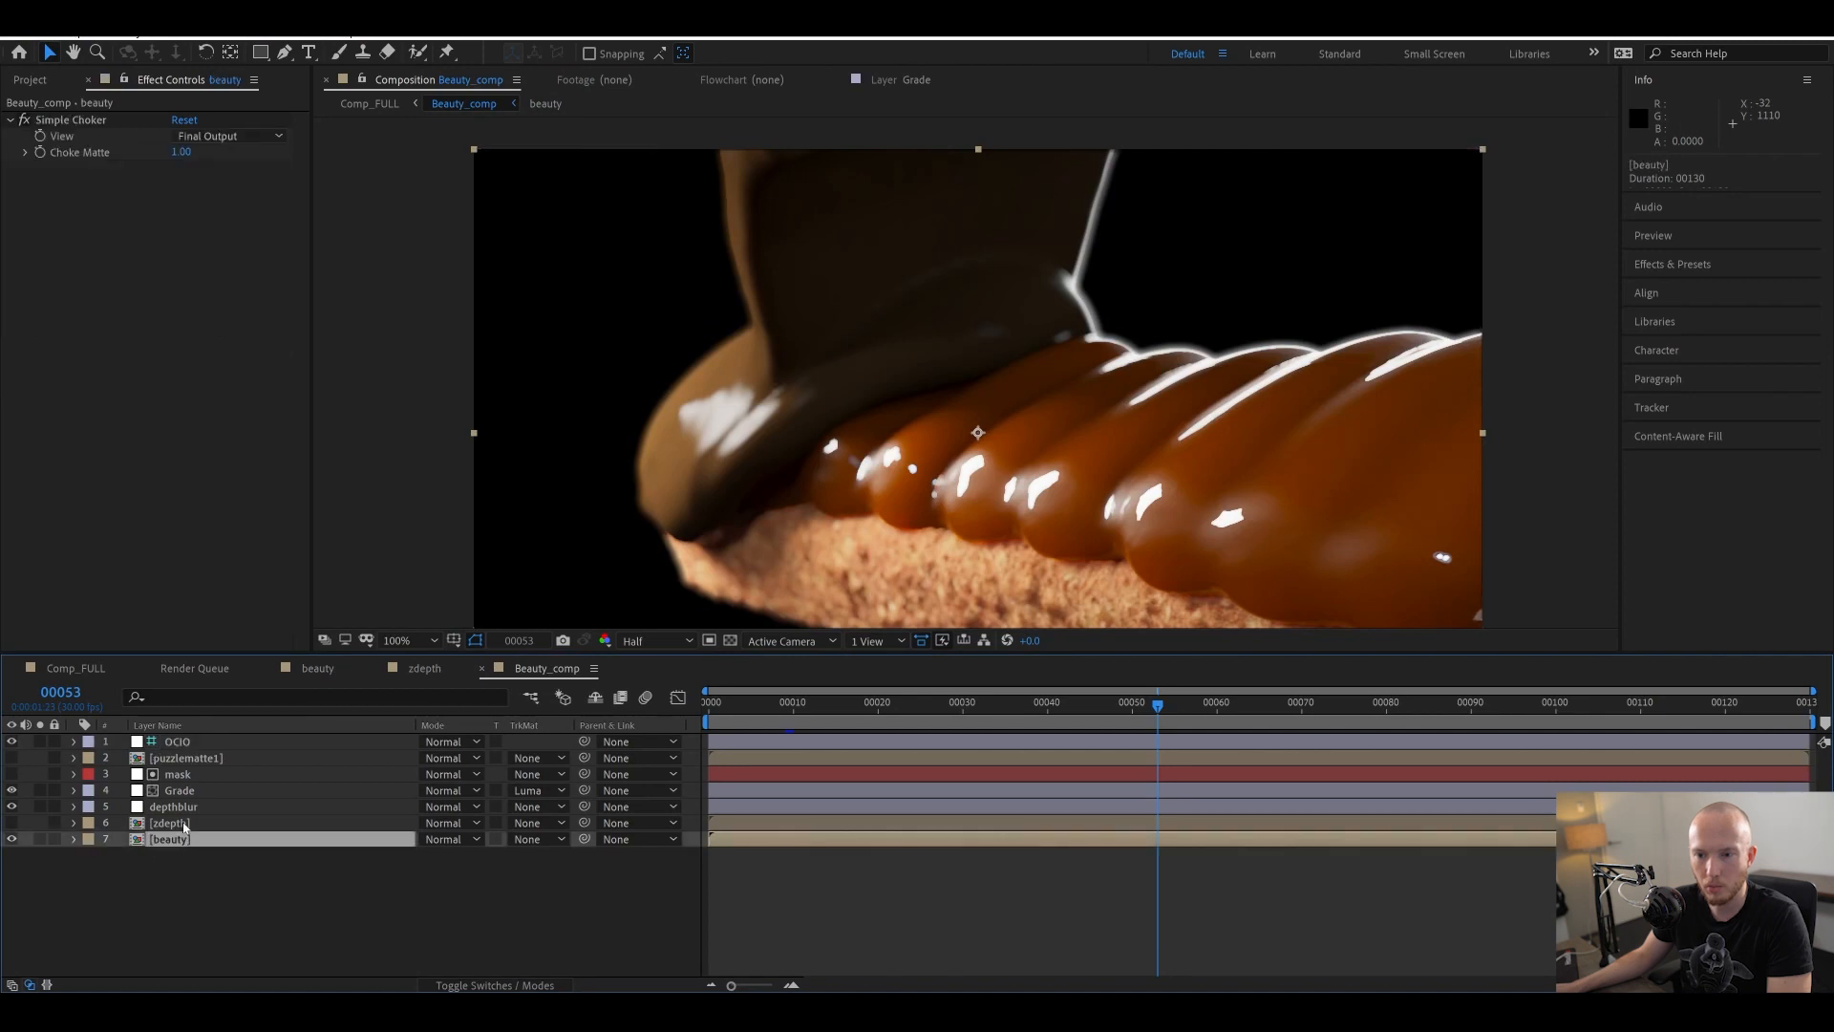
pyautogui.doubleClick(154, 839)
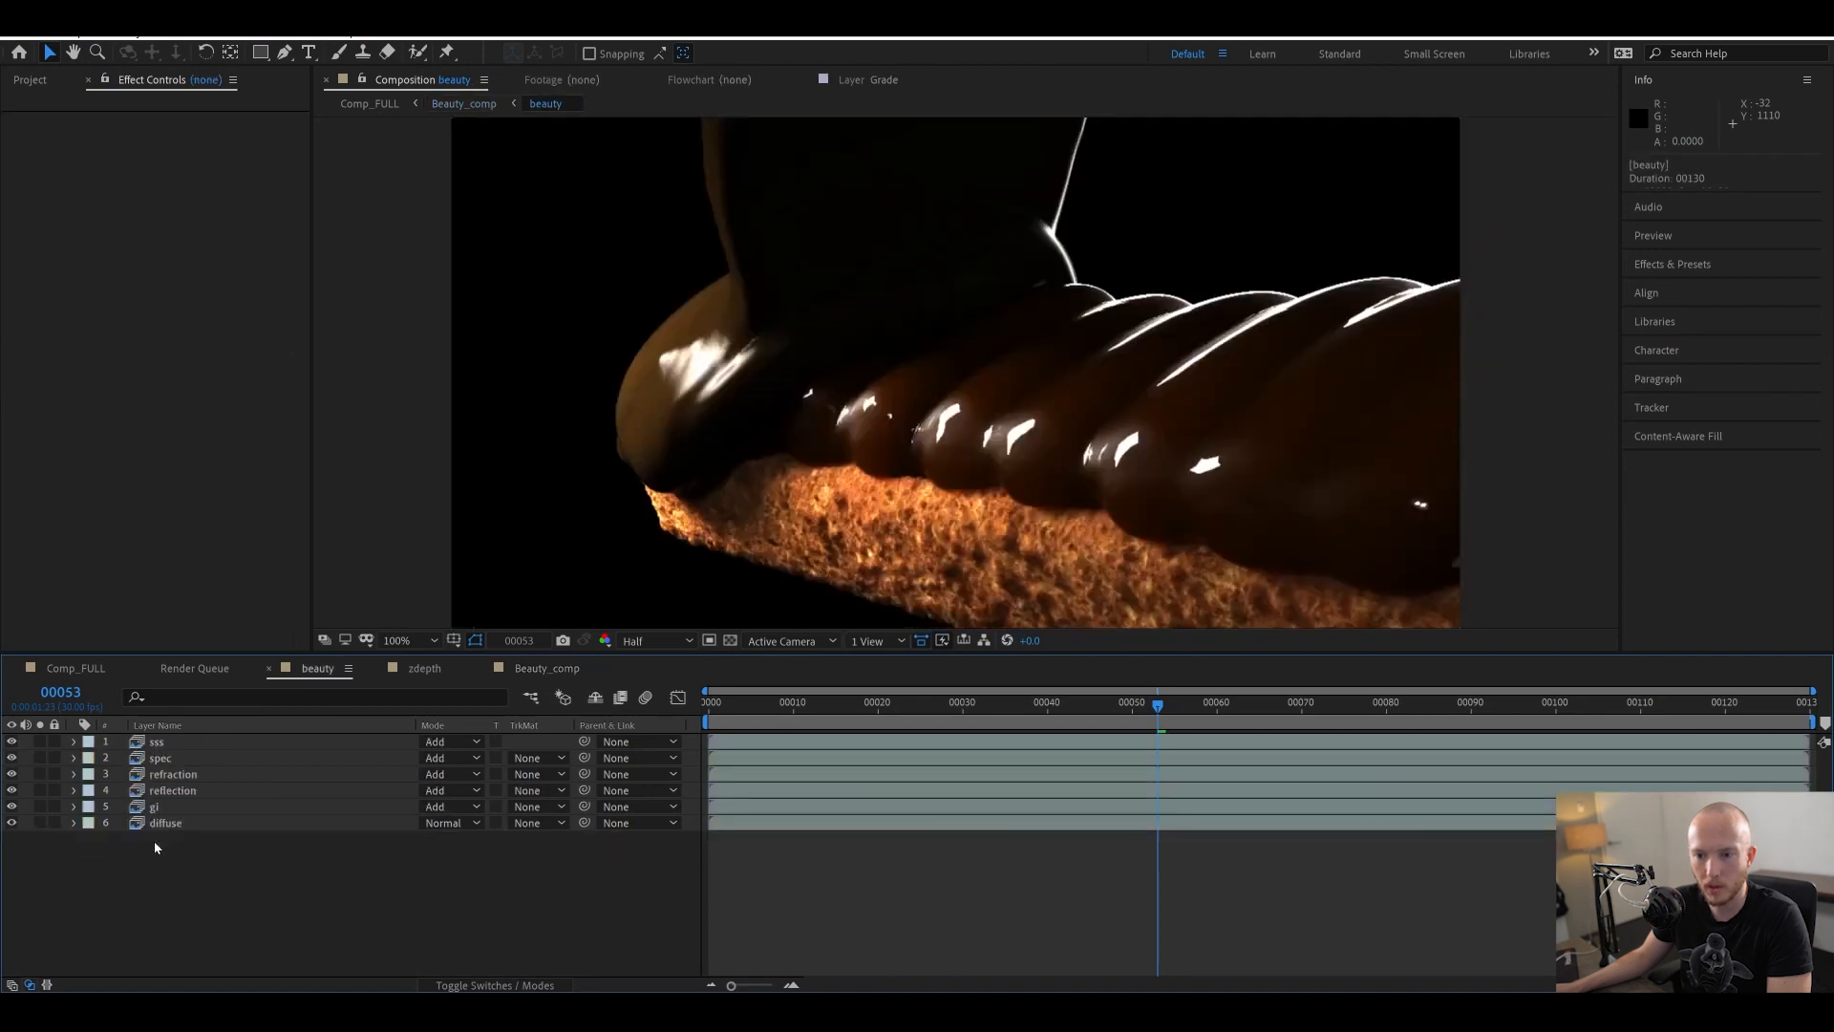
pyautogui.hotkey('ctrl', 'v')
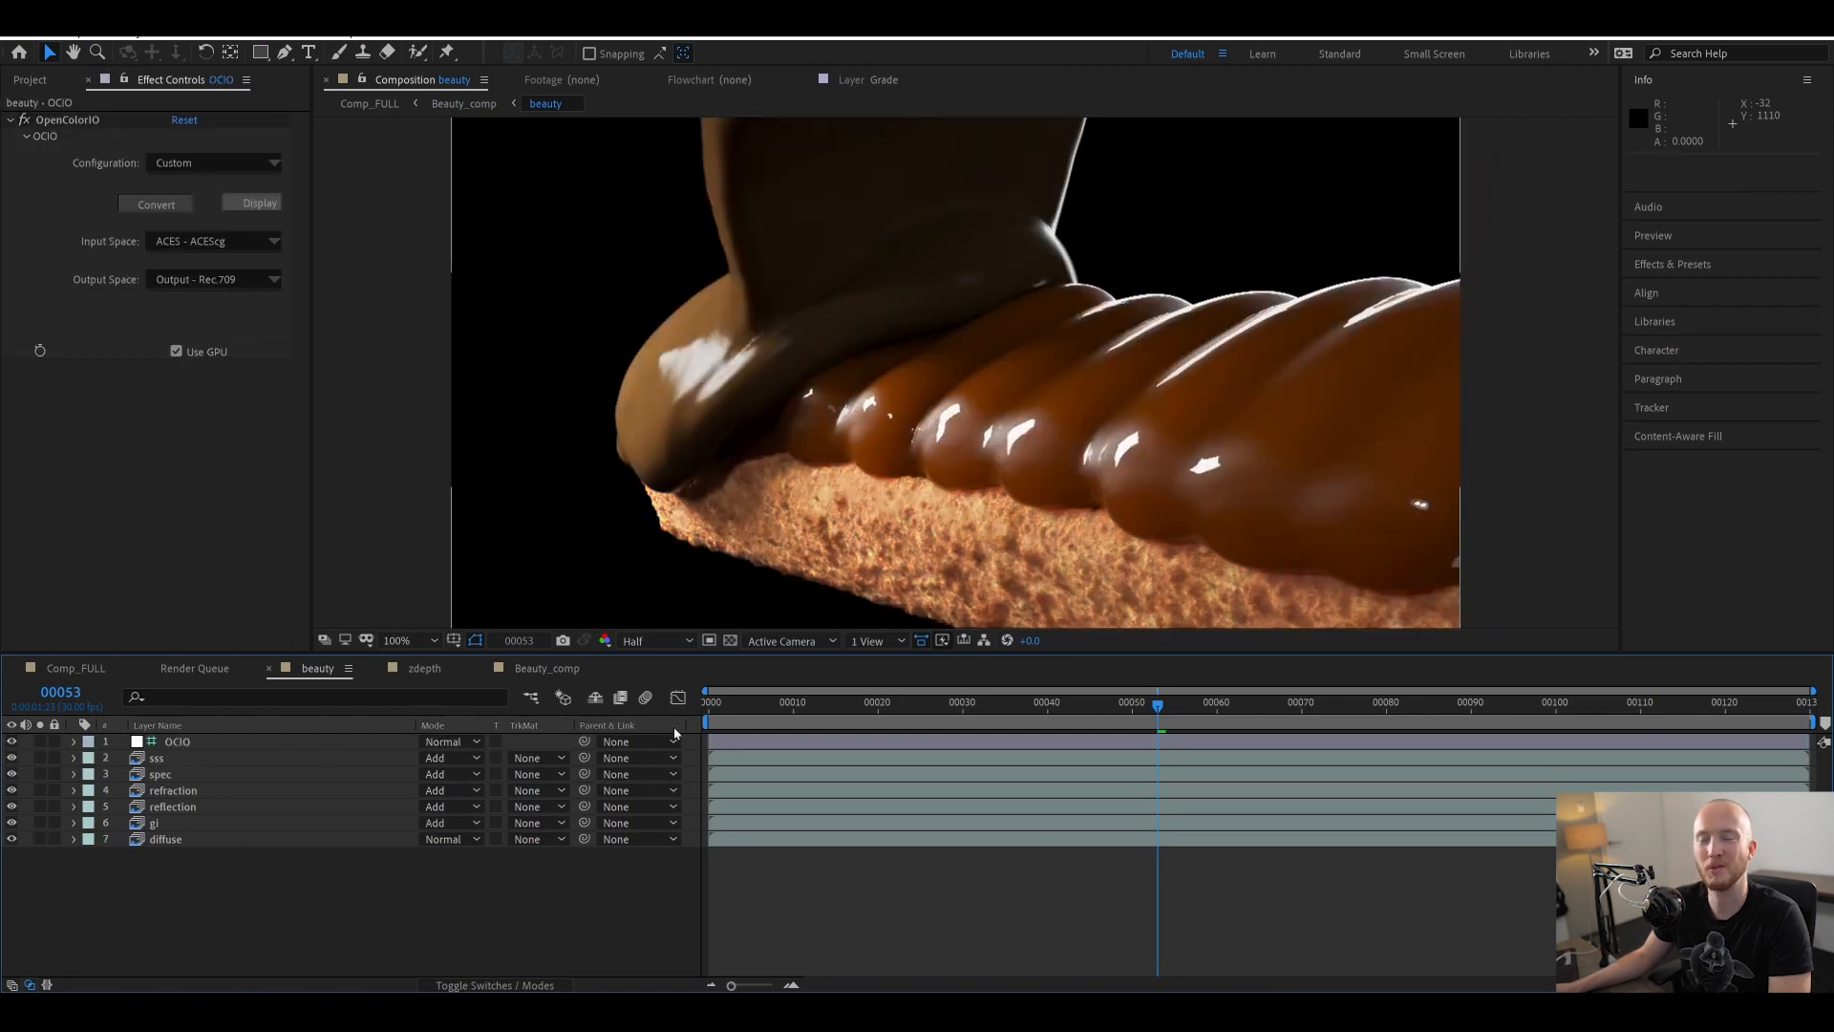
# - Inspect the colour-transformed beauty image at 50% and 100% zoom and briefly toggle the sss layer's solo
pyautogui.press(',')
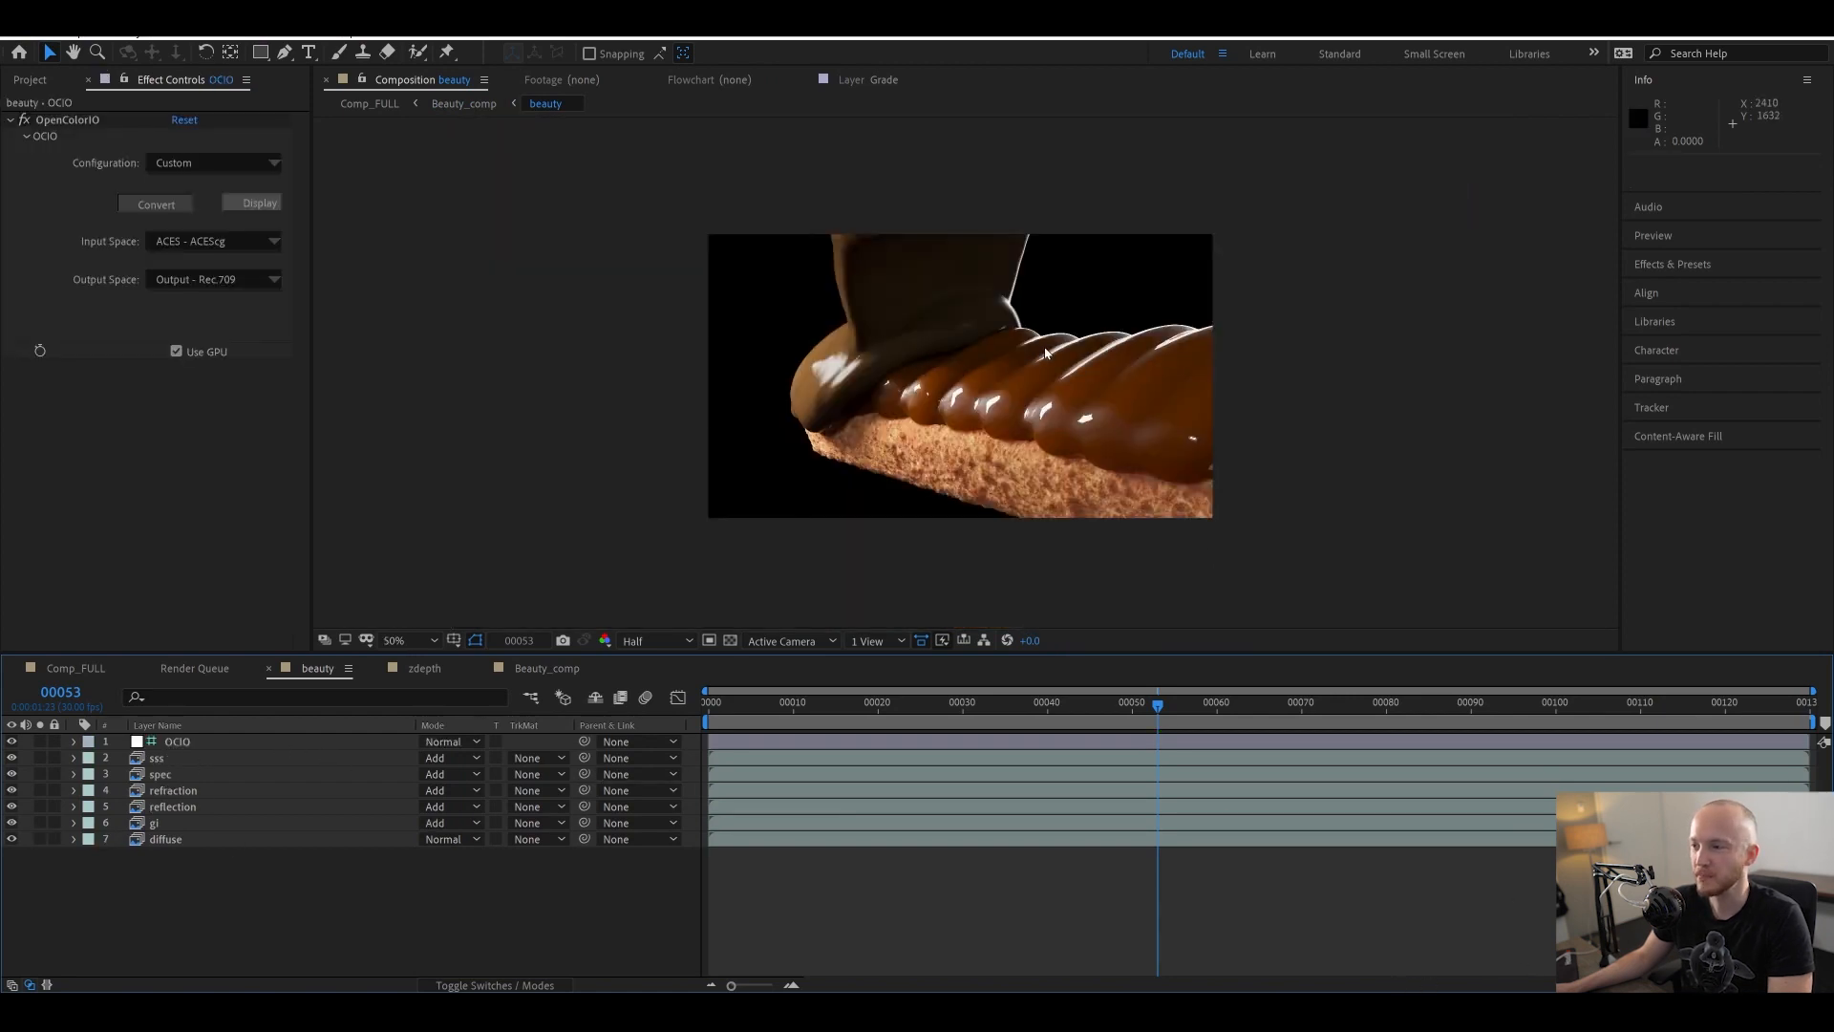
pyautogui.scroll(2, 1045, 353)
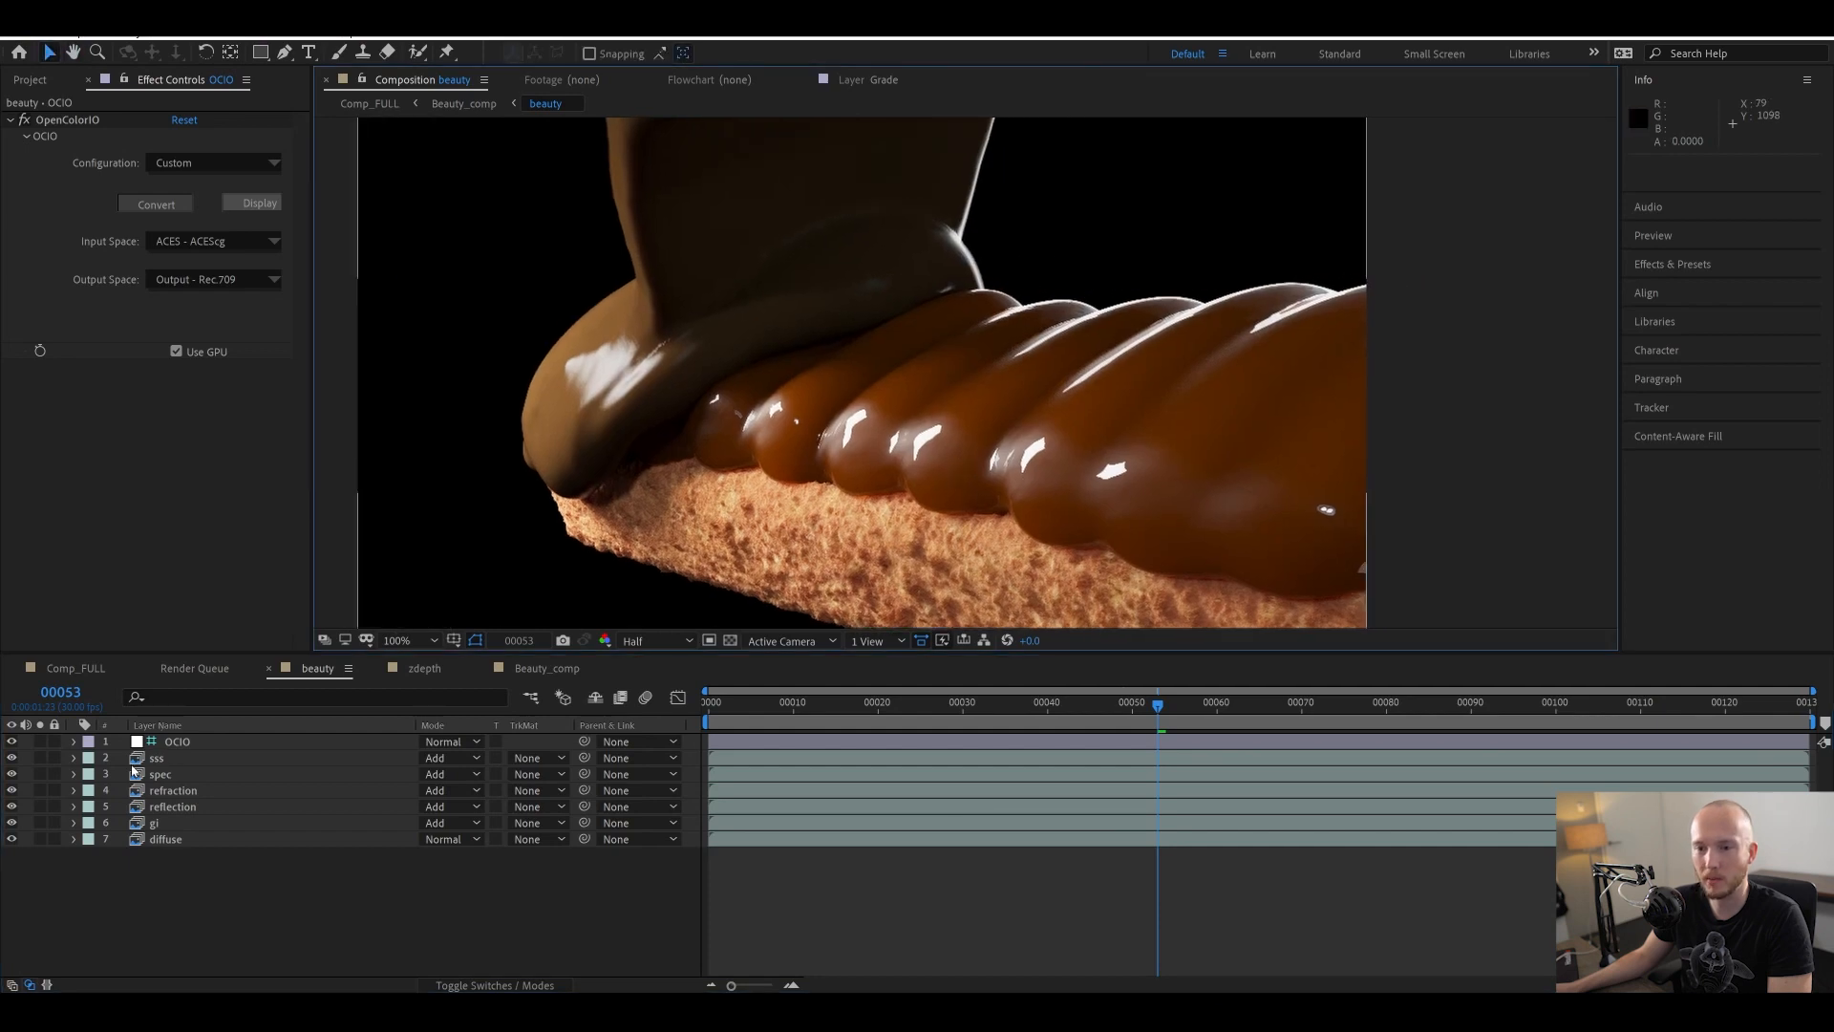
pyautogui.click(38, 757)
pyautogui.click(38, 758)
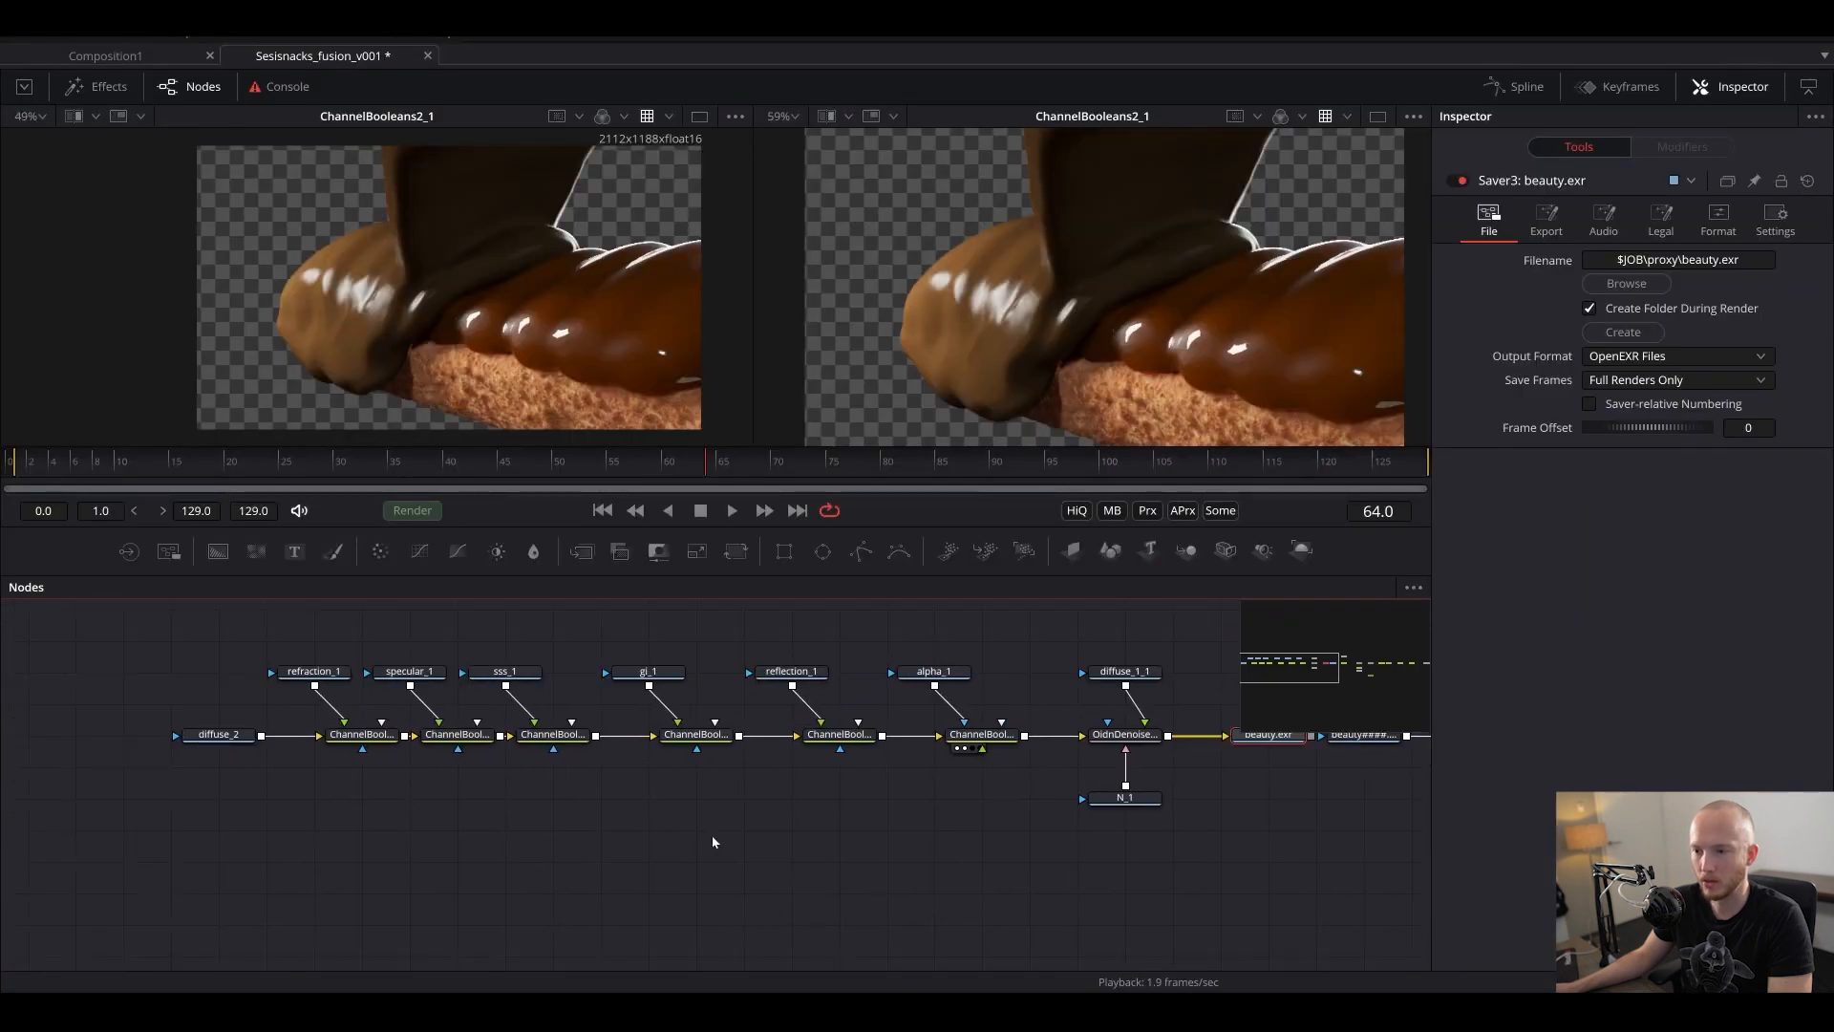
# - Switch to Fusion and follow the node chain from the diffuse and other render passes through denoising to the colour corrector
pyautogui.moveTo(751, 684); pyautogui.dragTo(1313, 726)
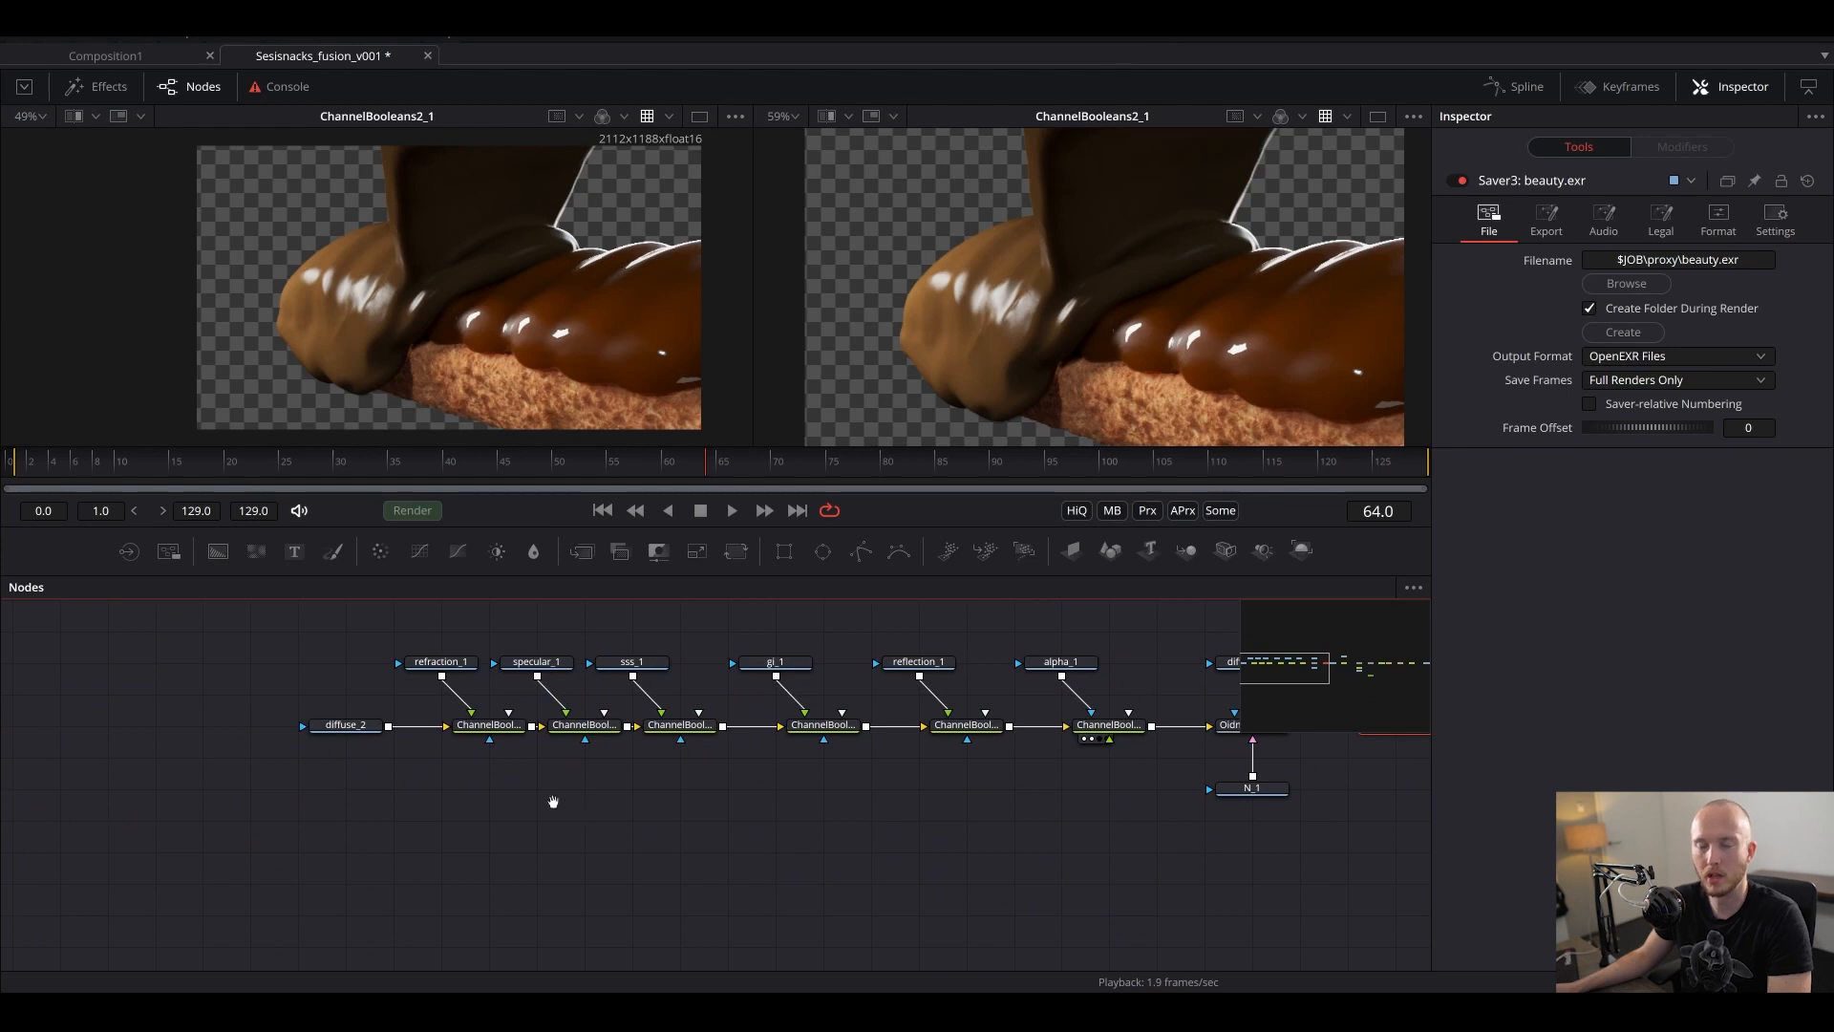
pyautogui.moveTo(553, 803); pyautogui.dragTo(294, 836)
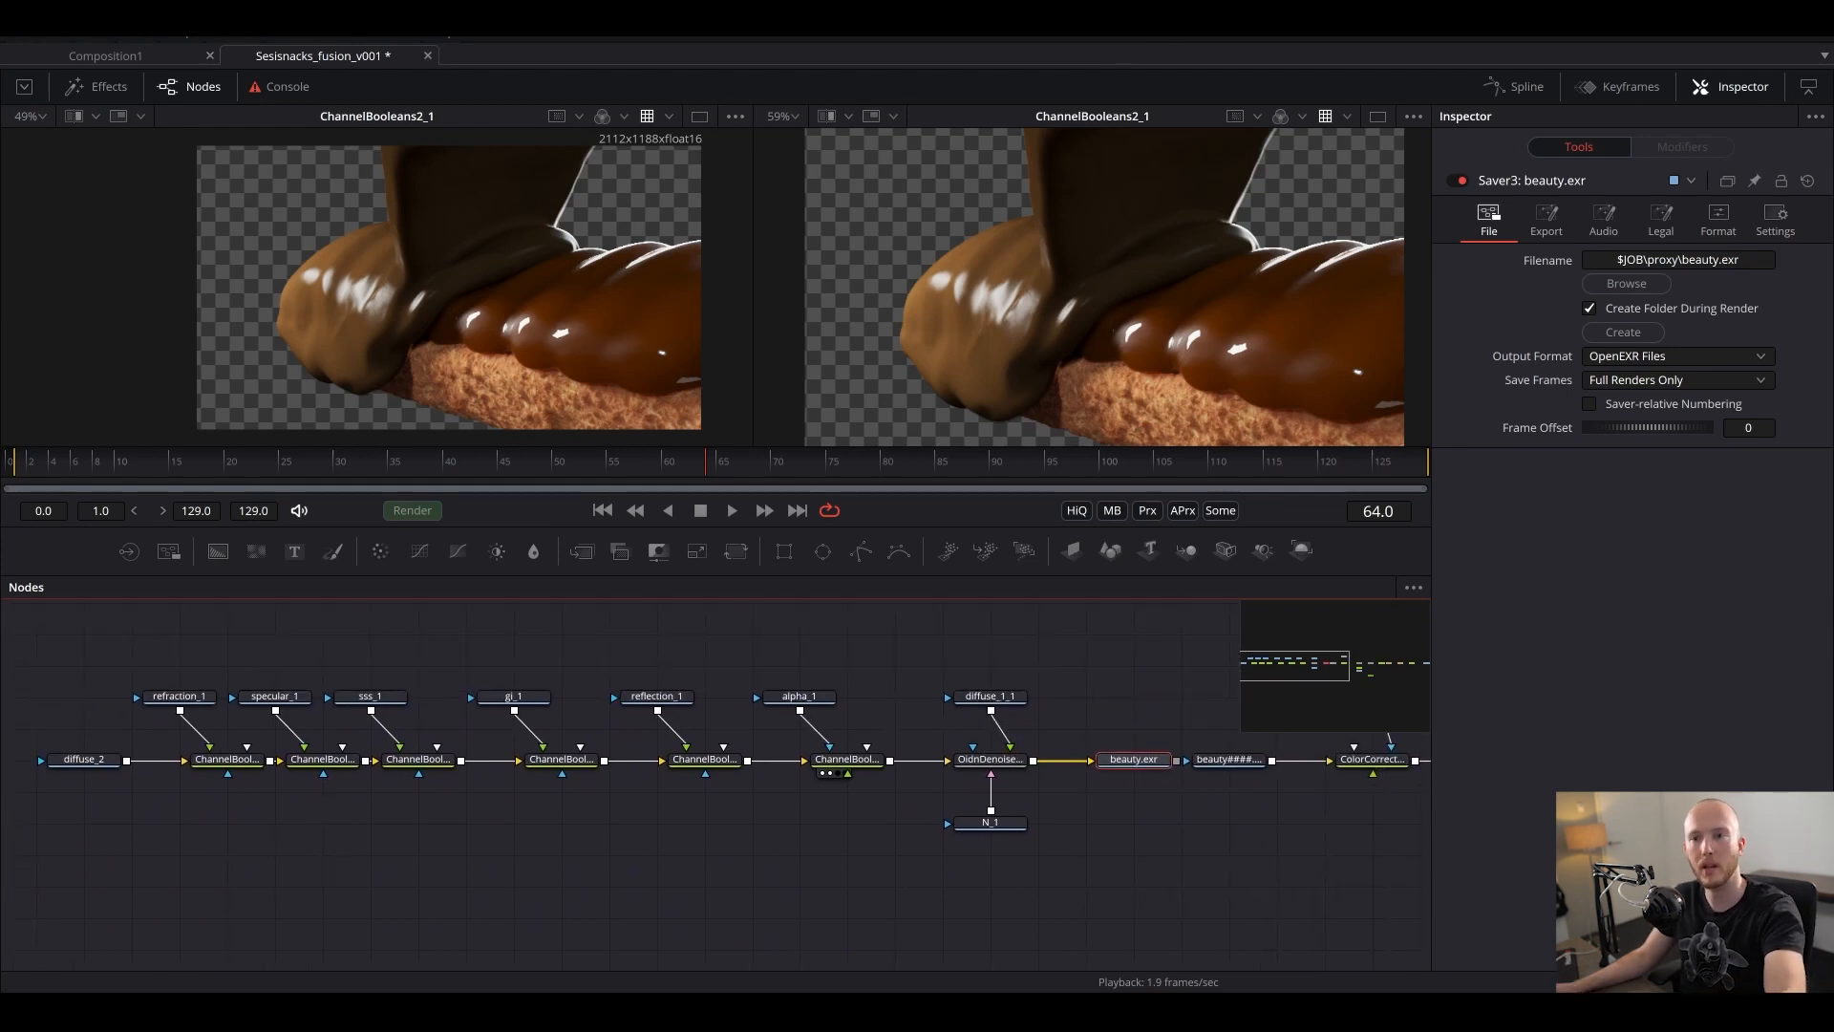
pyautogui.moveTo(1294, 867); pyautogui.dragTo(1121, 802)
pyautogui.moveTo(1422, 931); pyautogui.dragTo(1319, 945)
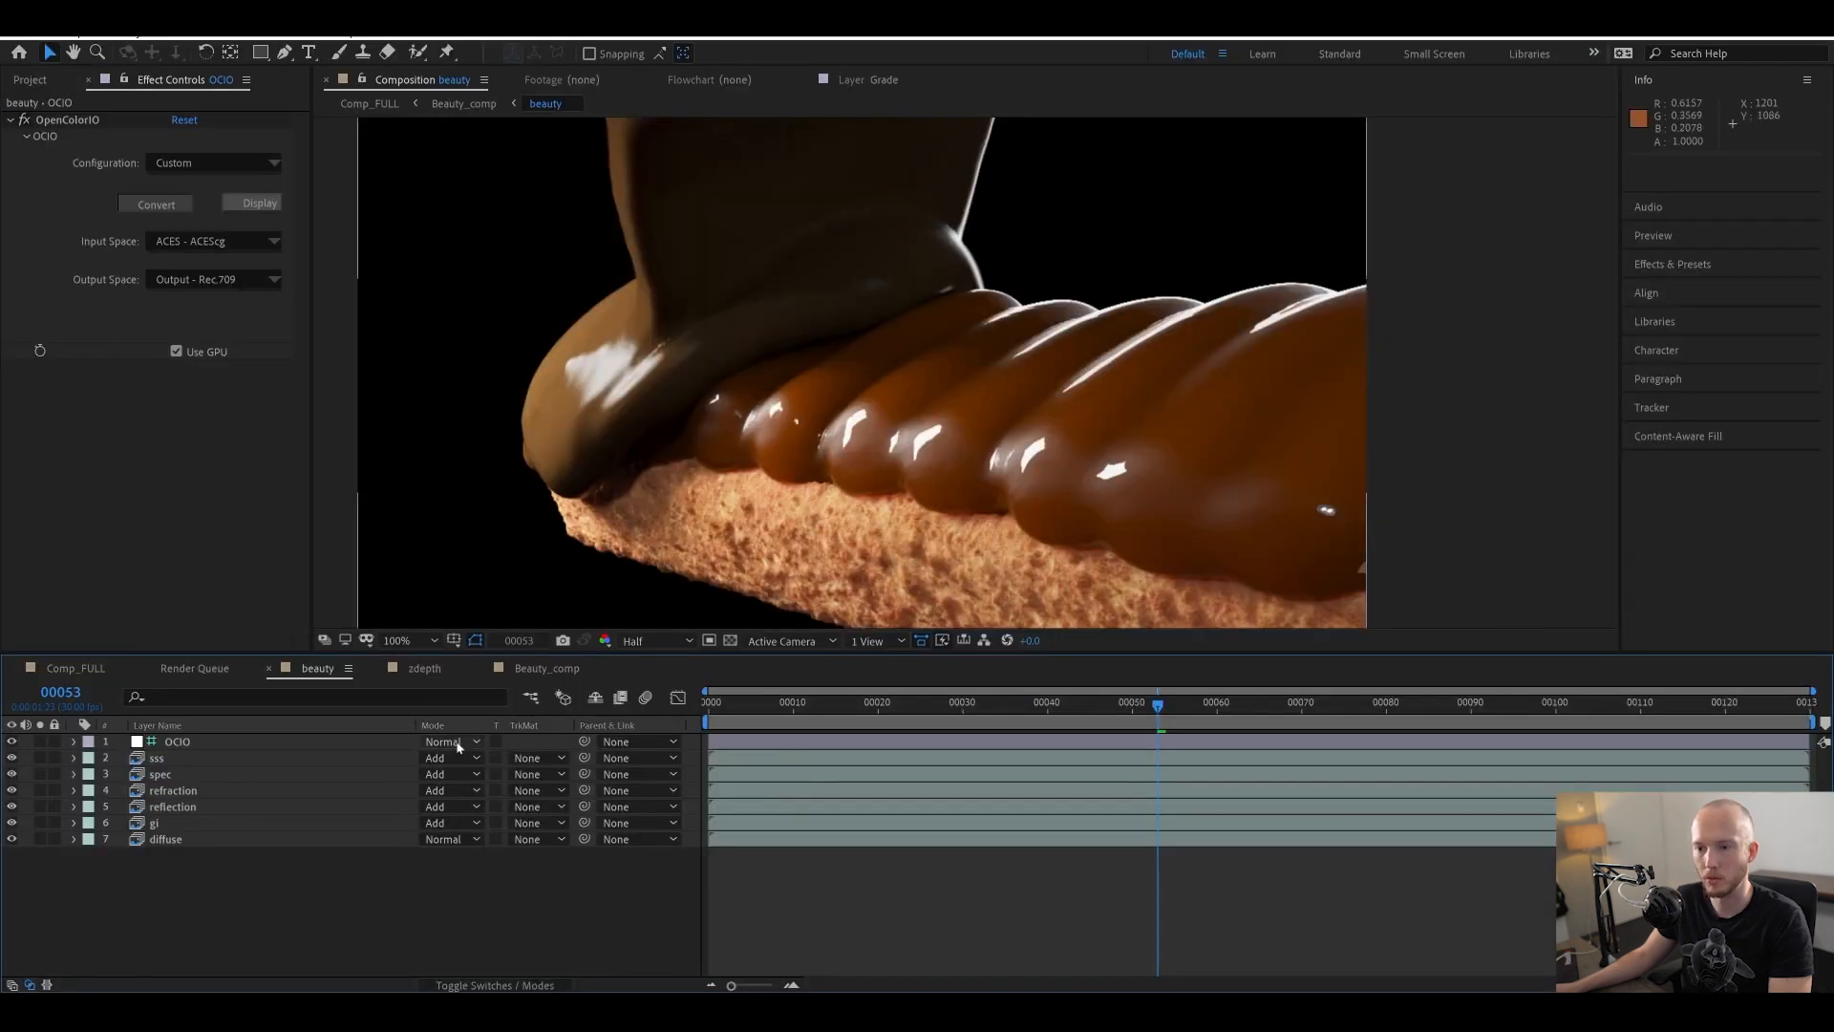
# - Switch back to After Effects, reopen Beauty_comp and check the beauty layer's Simple Choker settings
pyautogui.click(546, 668)
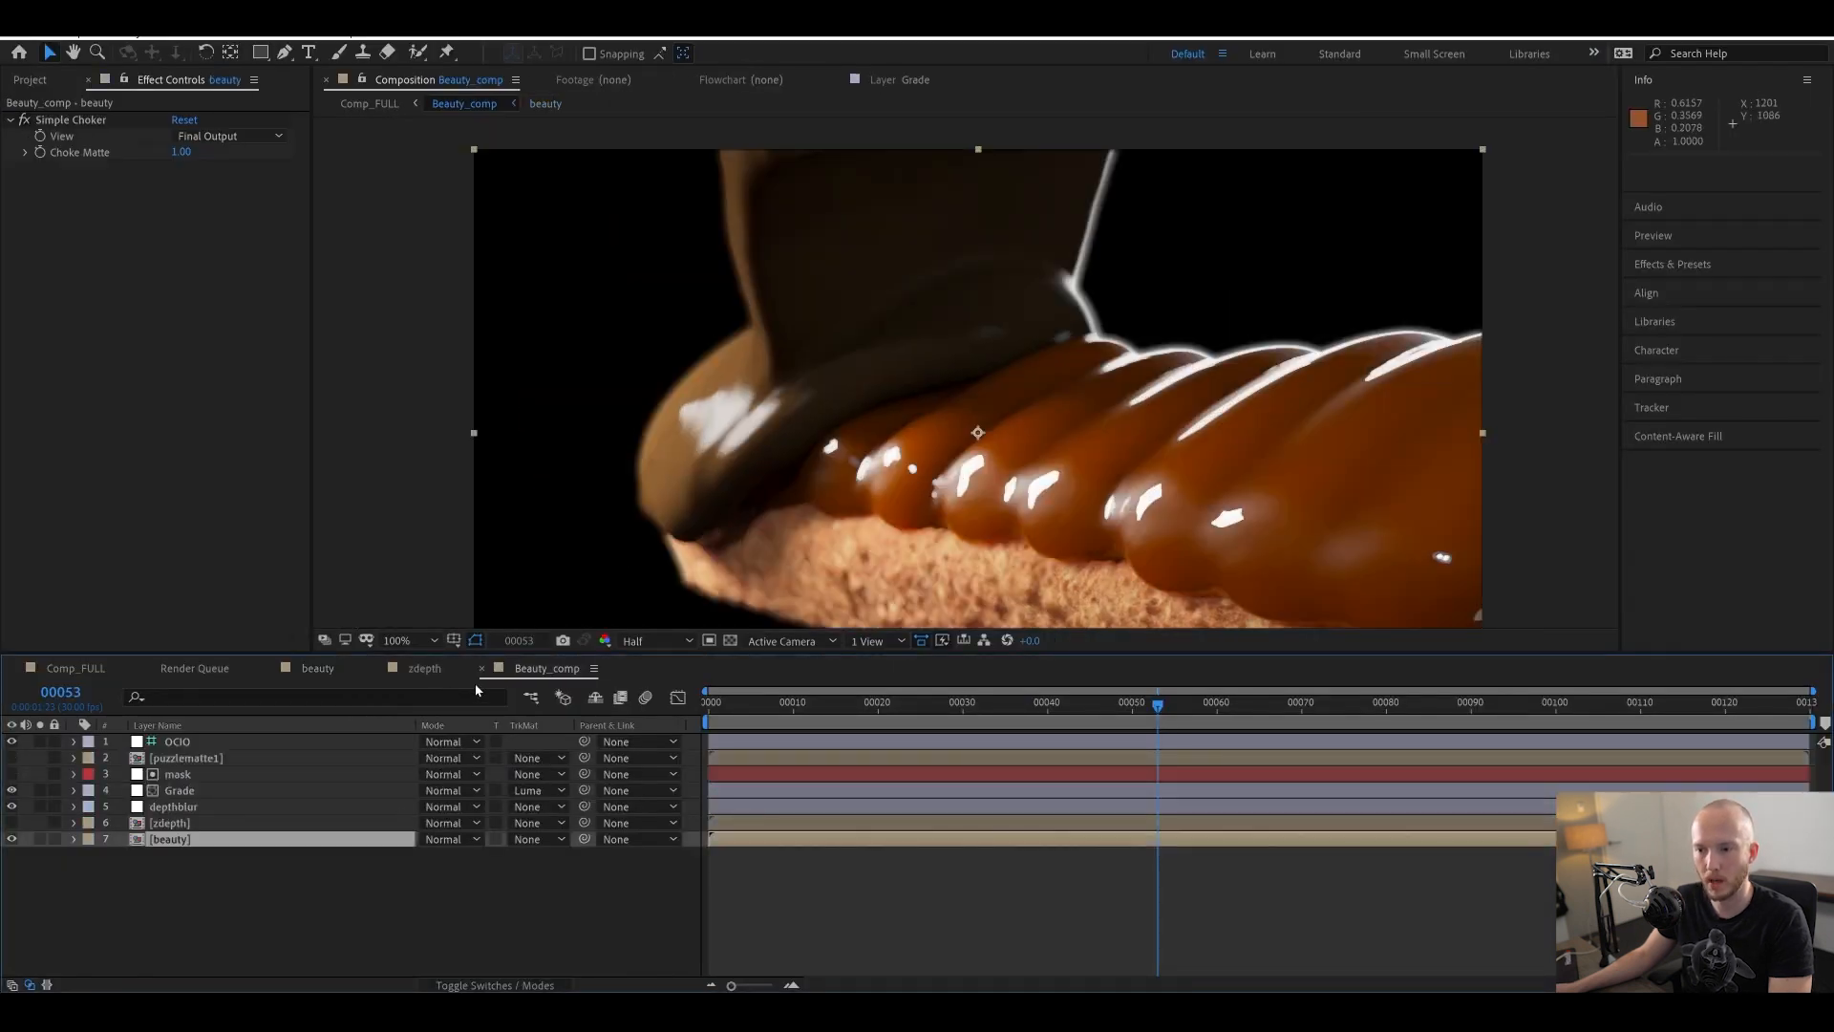
pyautogui.click(810, 928)
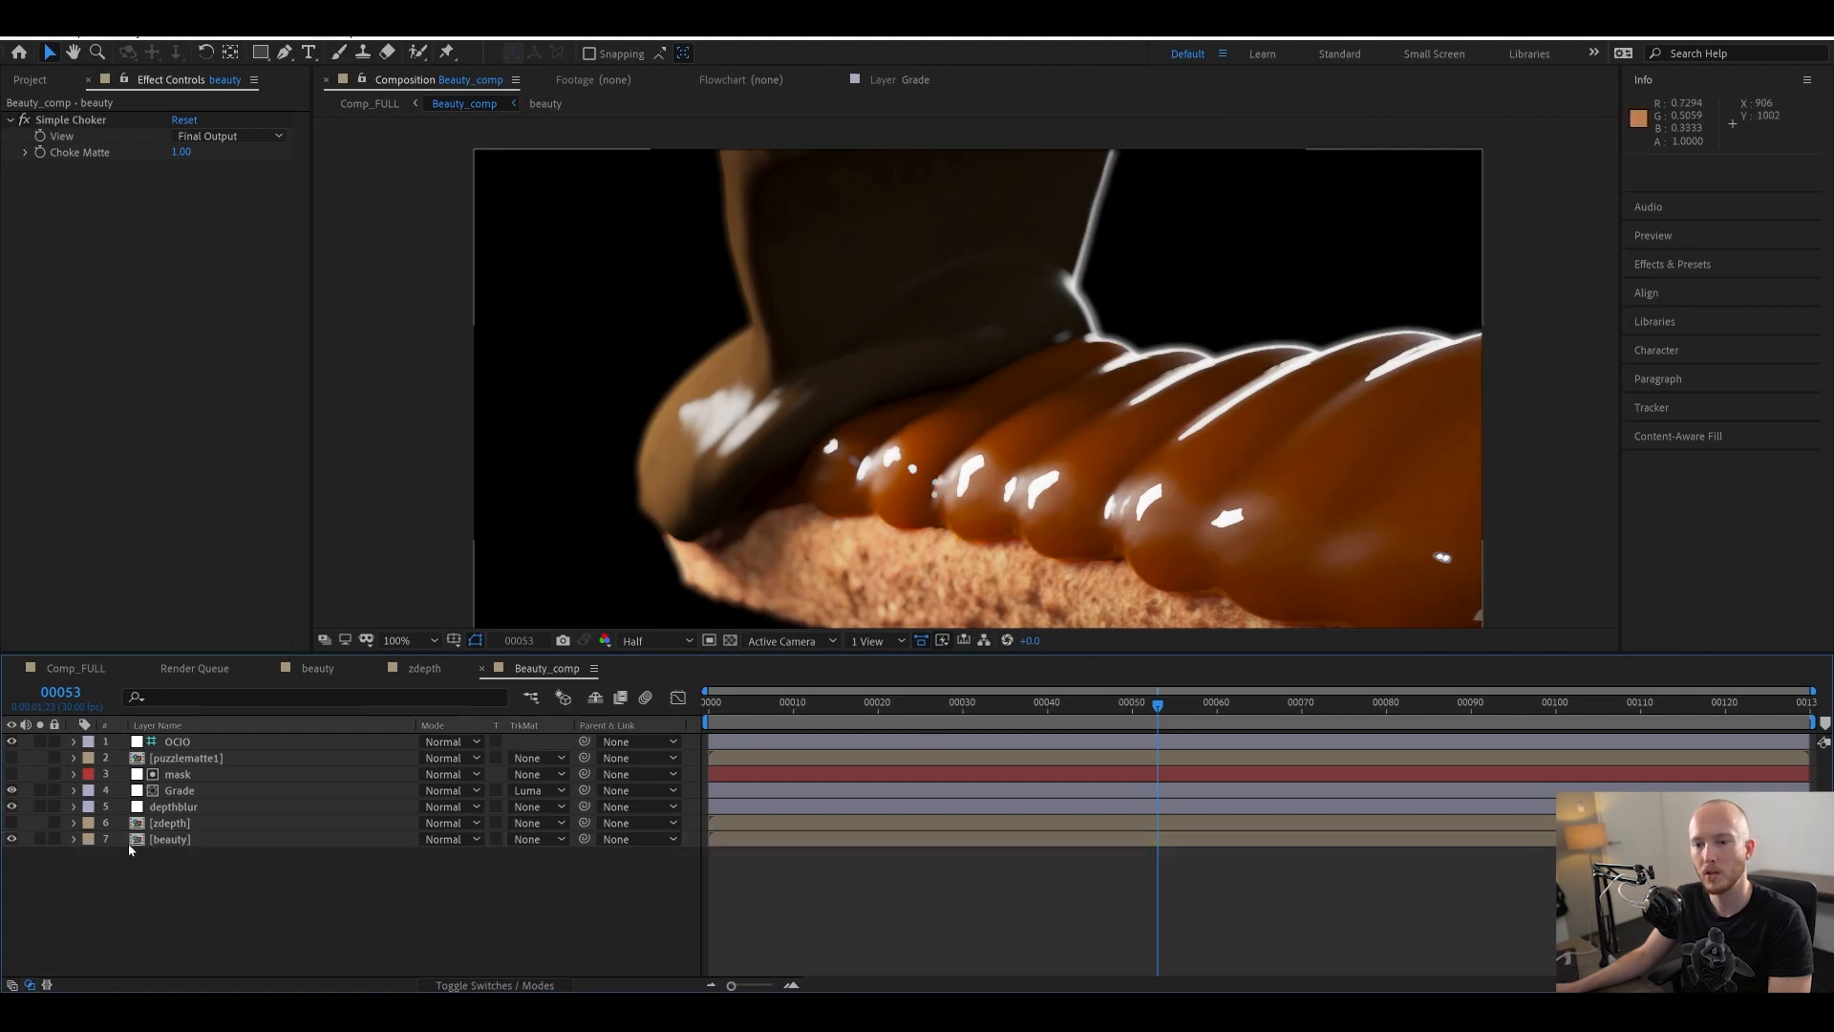
pyautogui.click(172, 842)
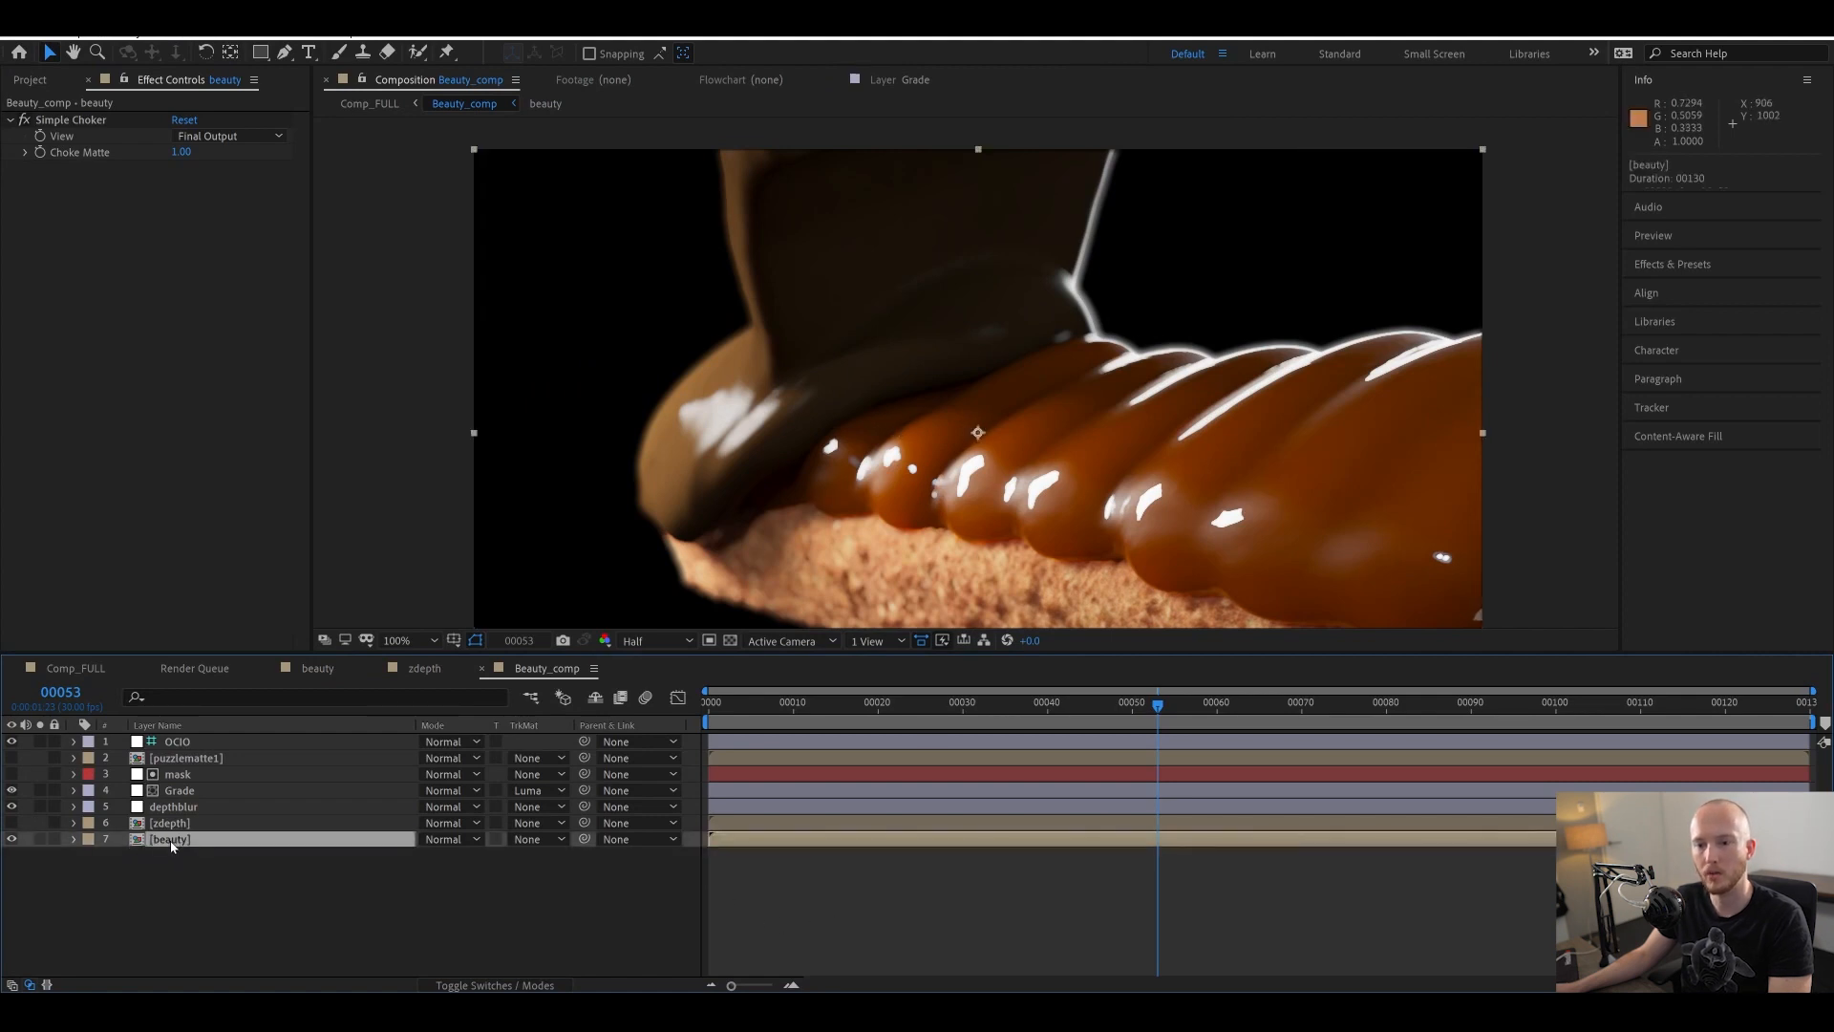
pyautogui.click(868, 926)
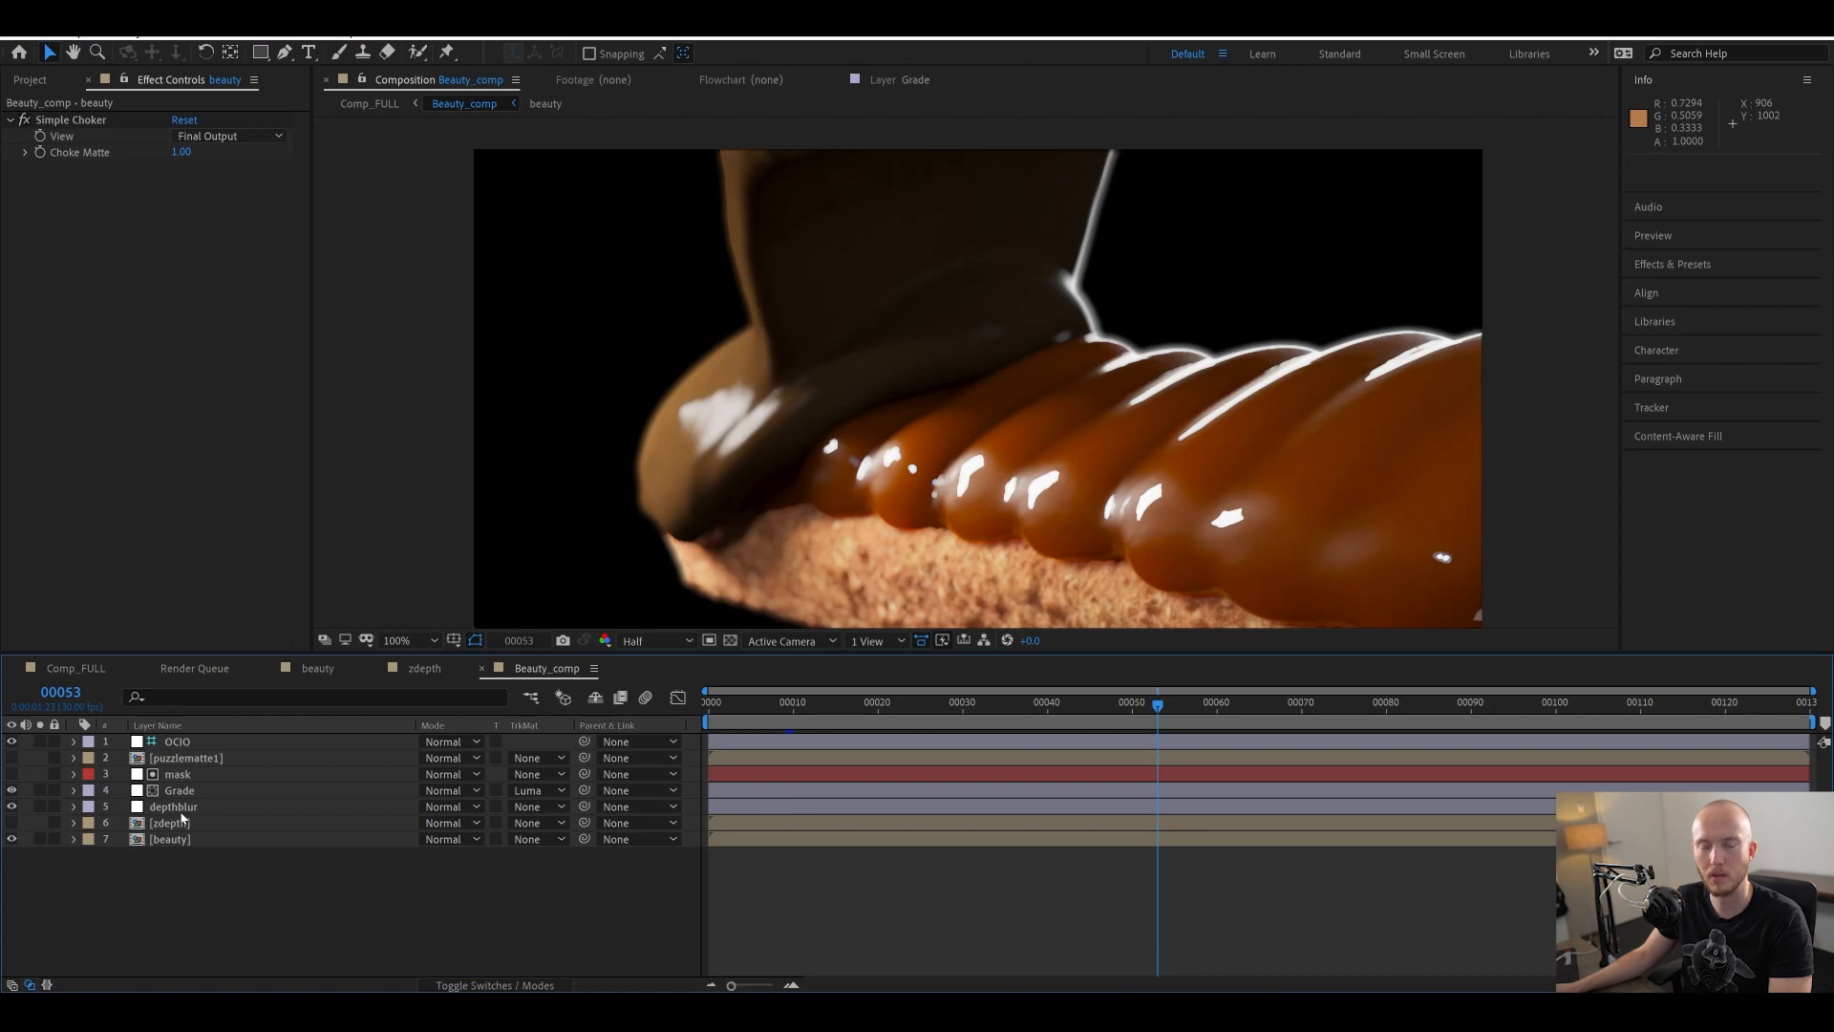
# - Solo the beauty and OCIO layers in Beauty_comp and inspect the ungraded image at 100% zoom
pyautogui.press(',')
pyautogui.click(39, 839)
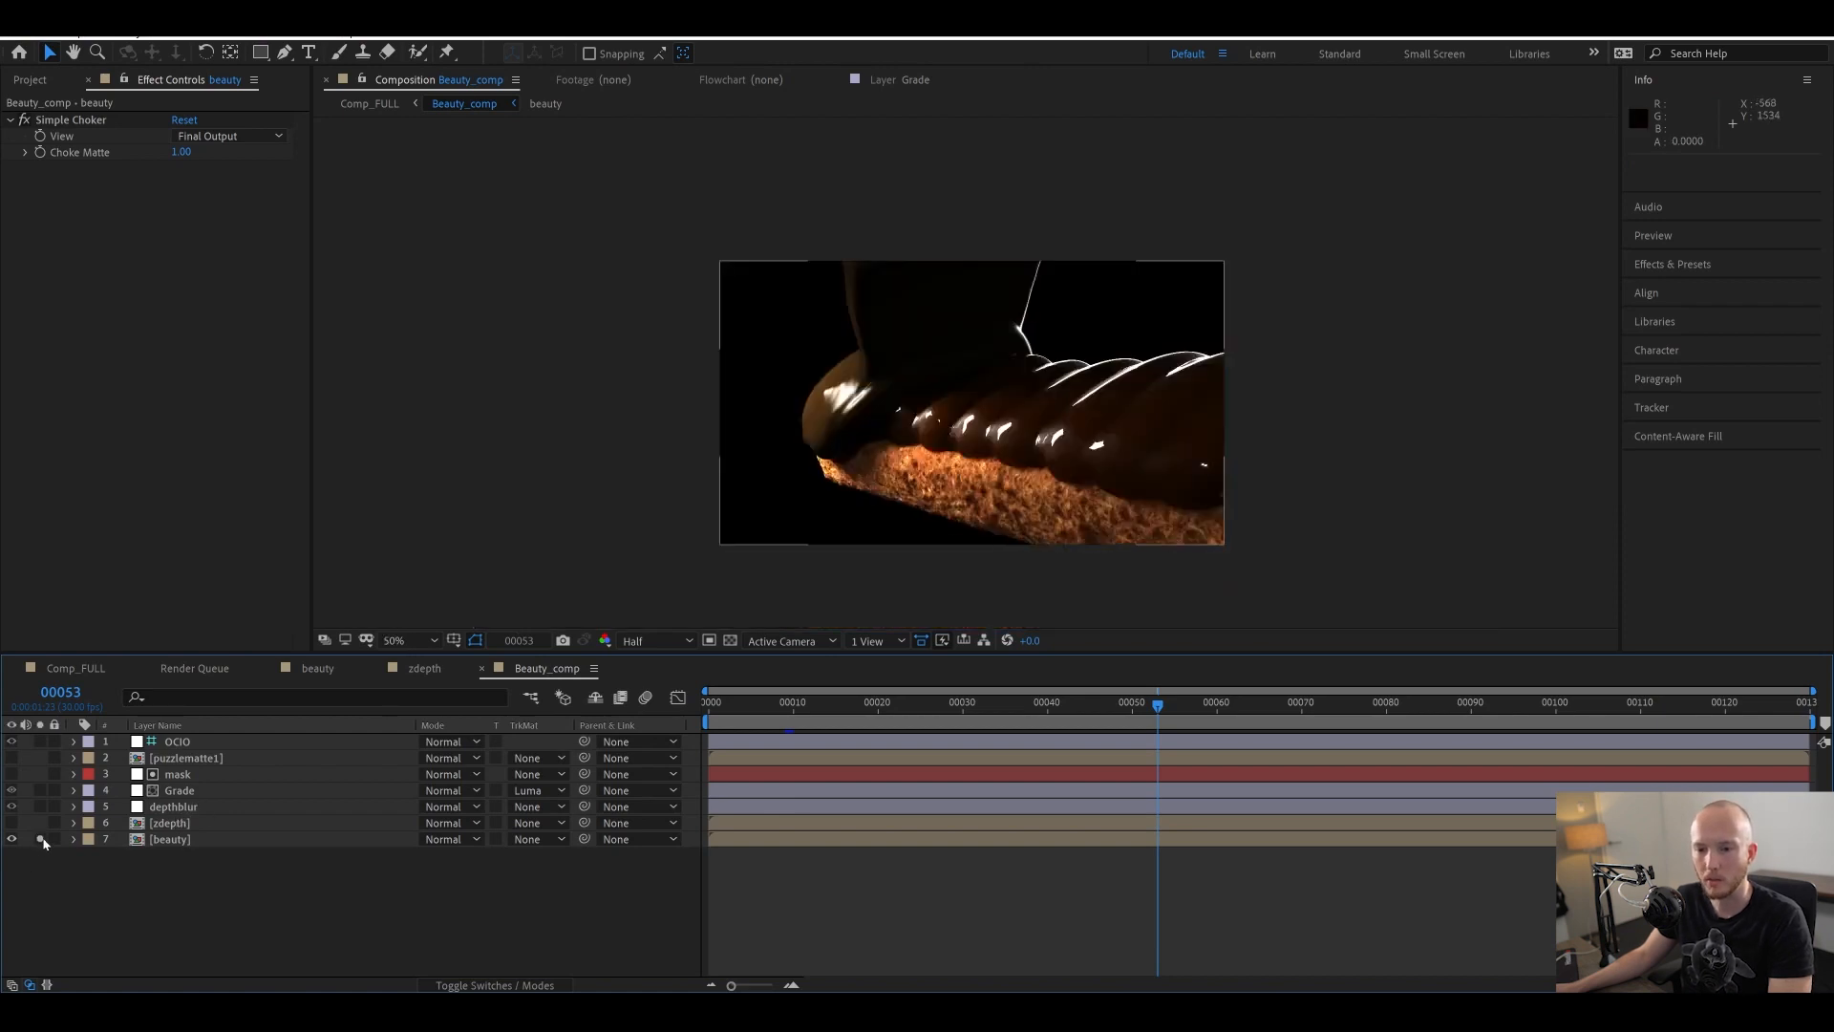
pyautogui.press('.')
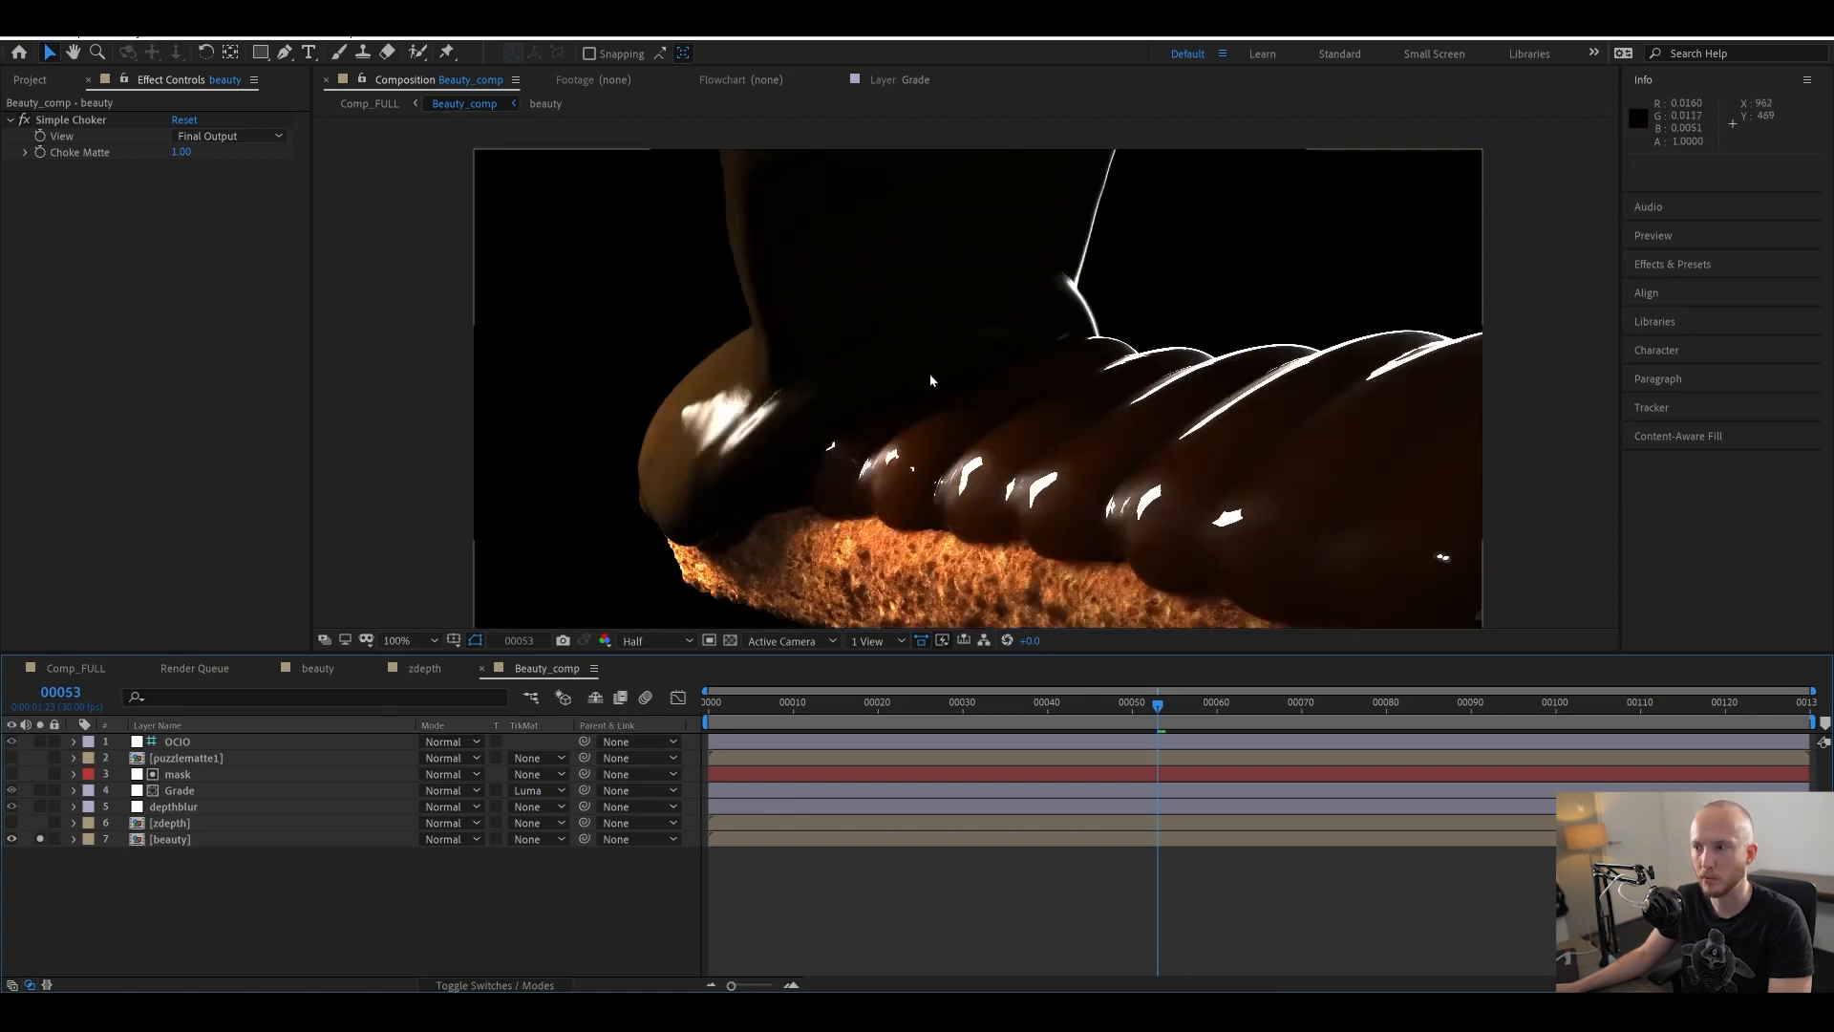
pyautogui.click(39, 741)
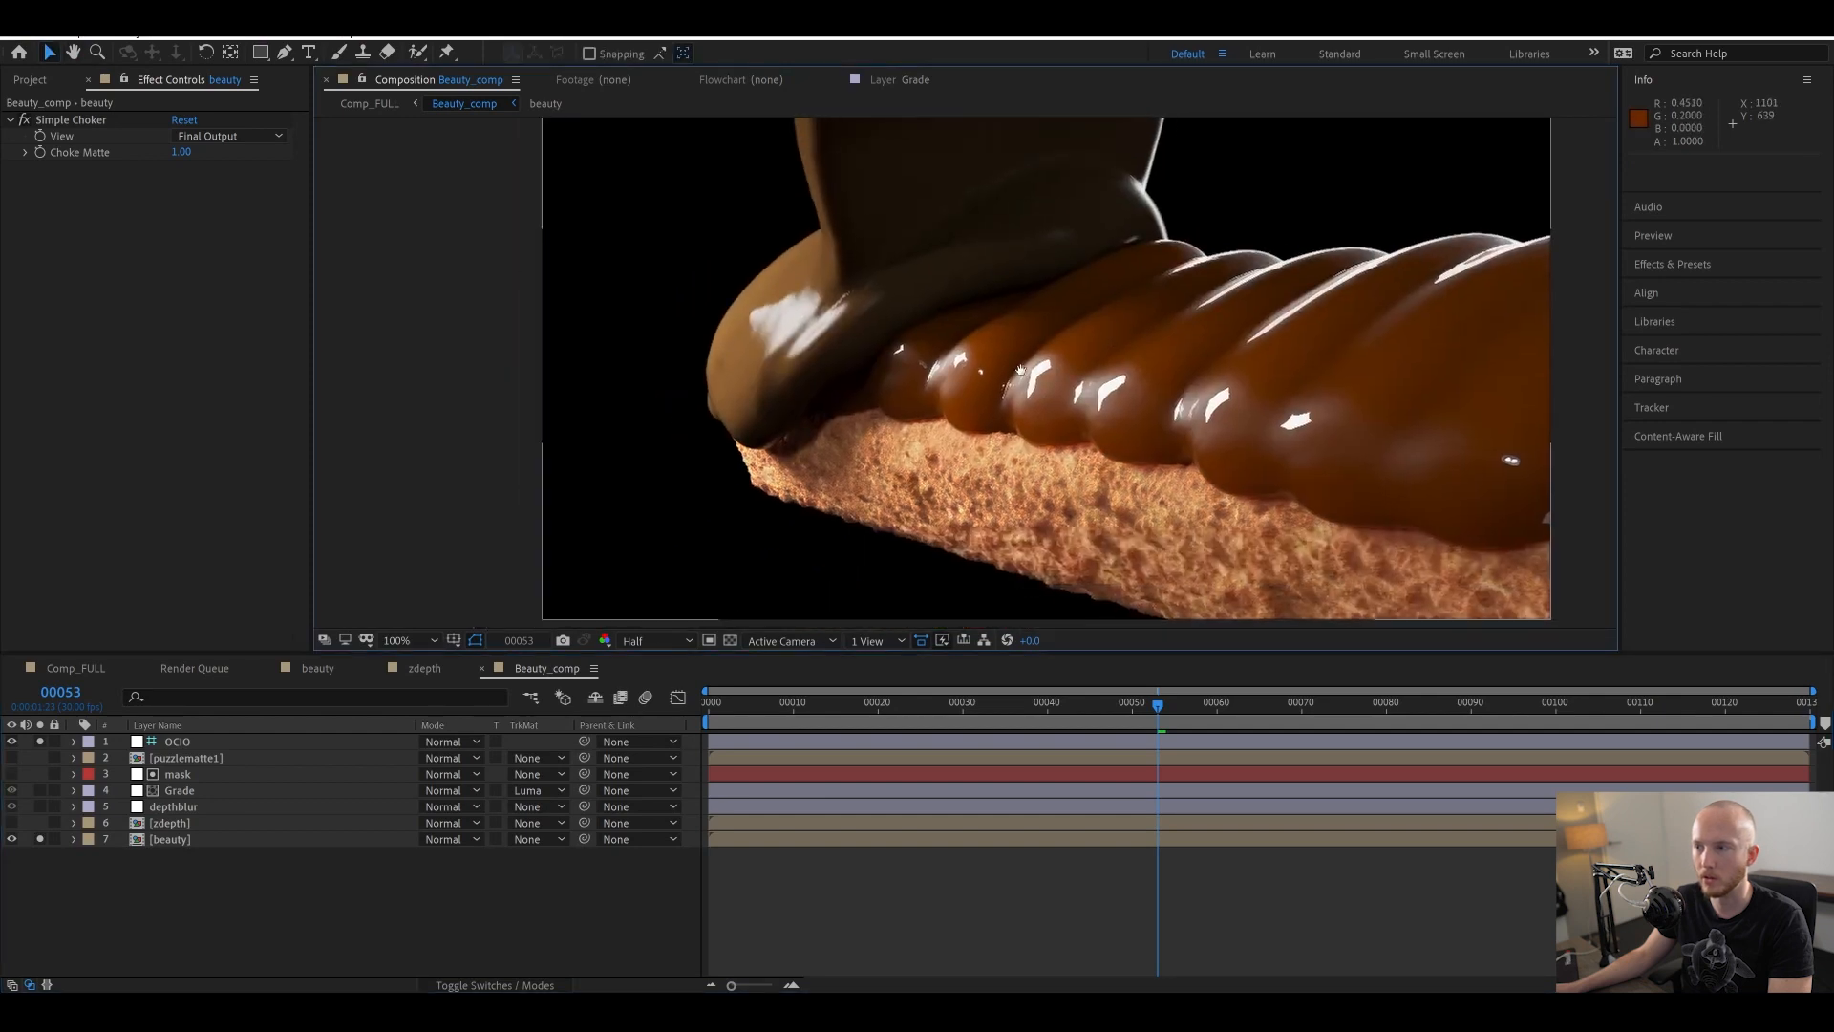
pyautogui.moveTo(1021, 370); pyautogui.dragTo(957, 378)
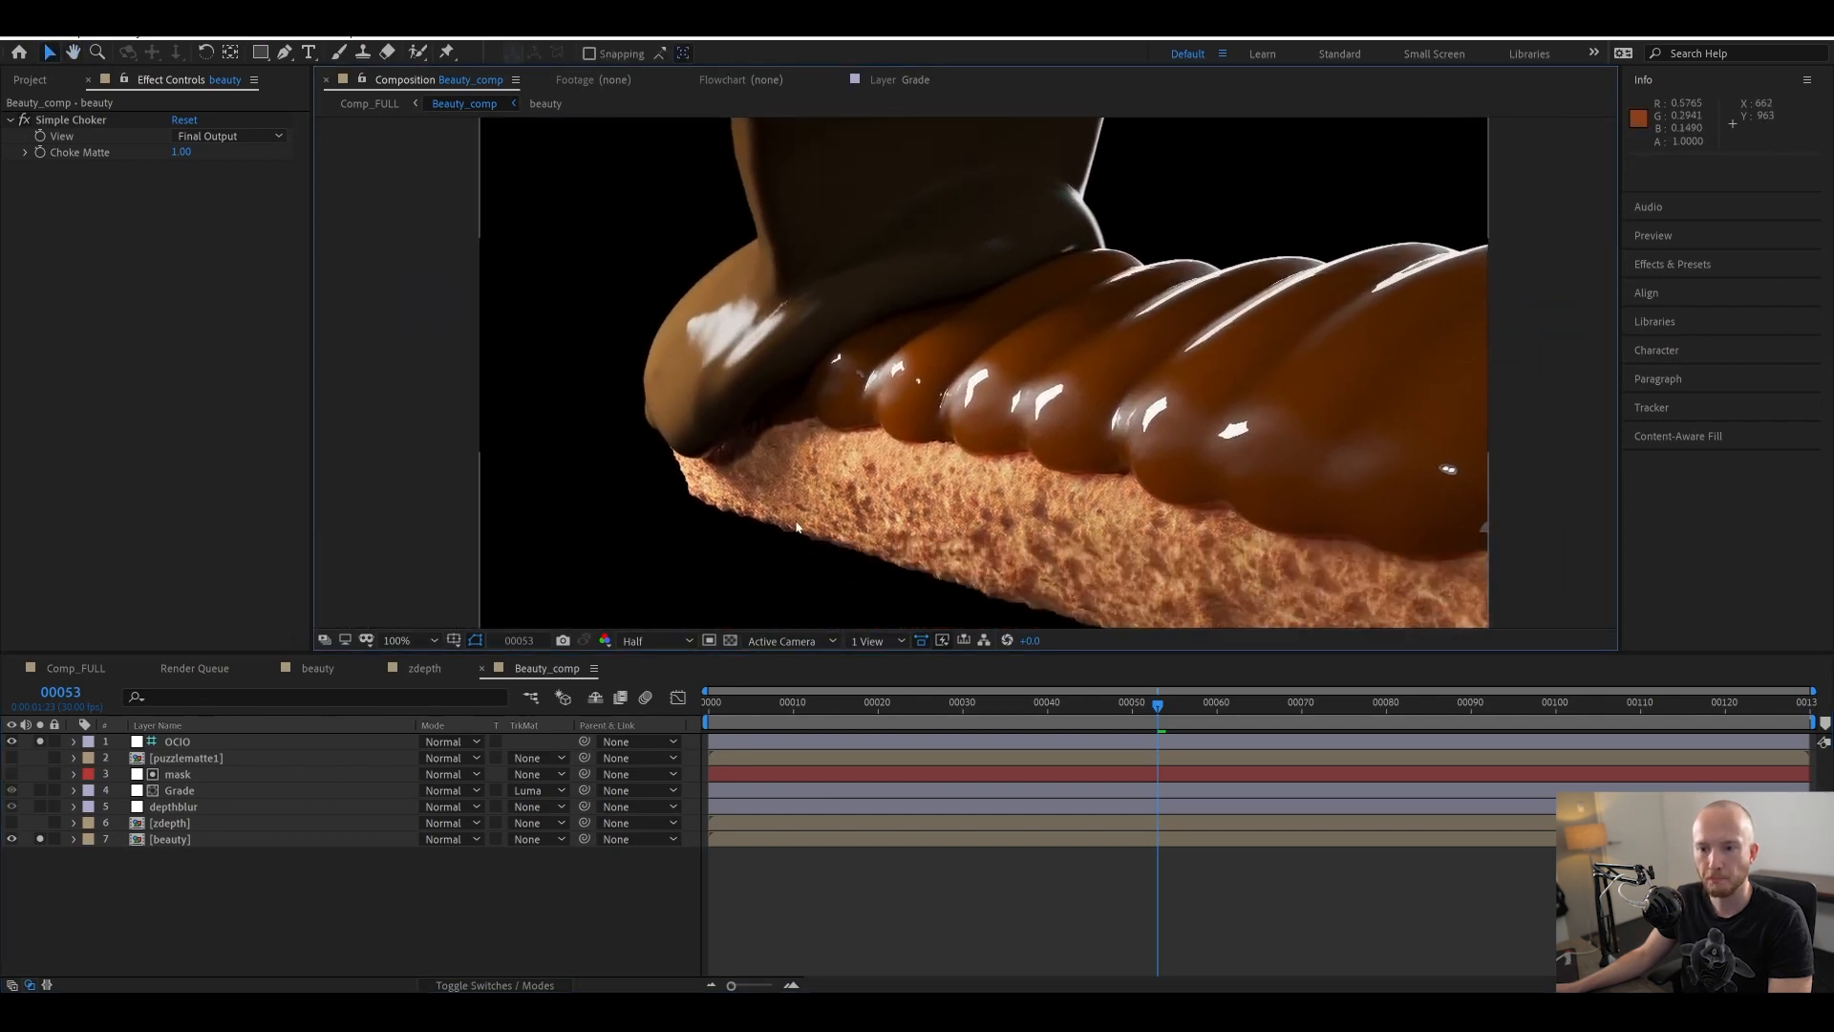
pyautogui.moveTo(796, 526); pyautogui.dragTo(579, 528)
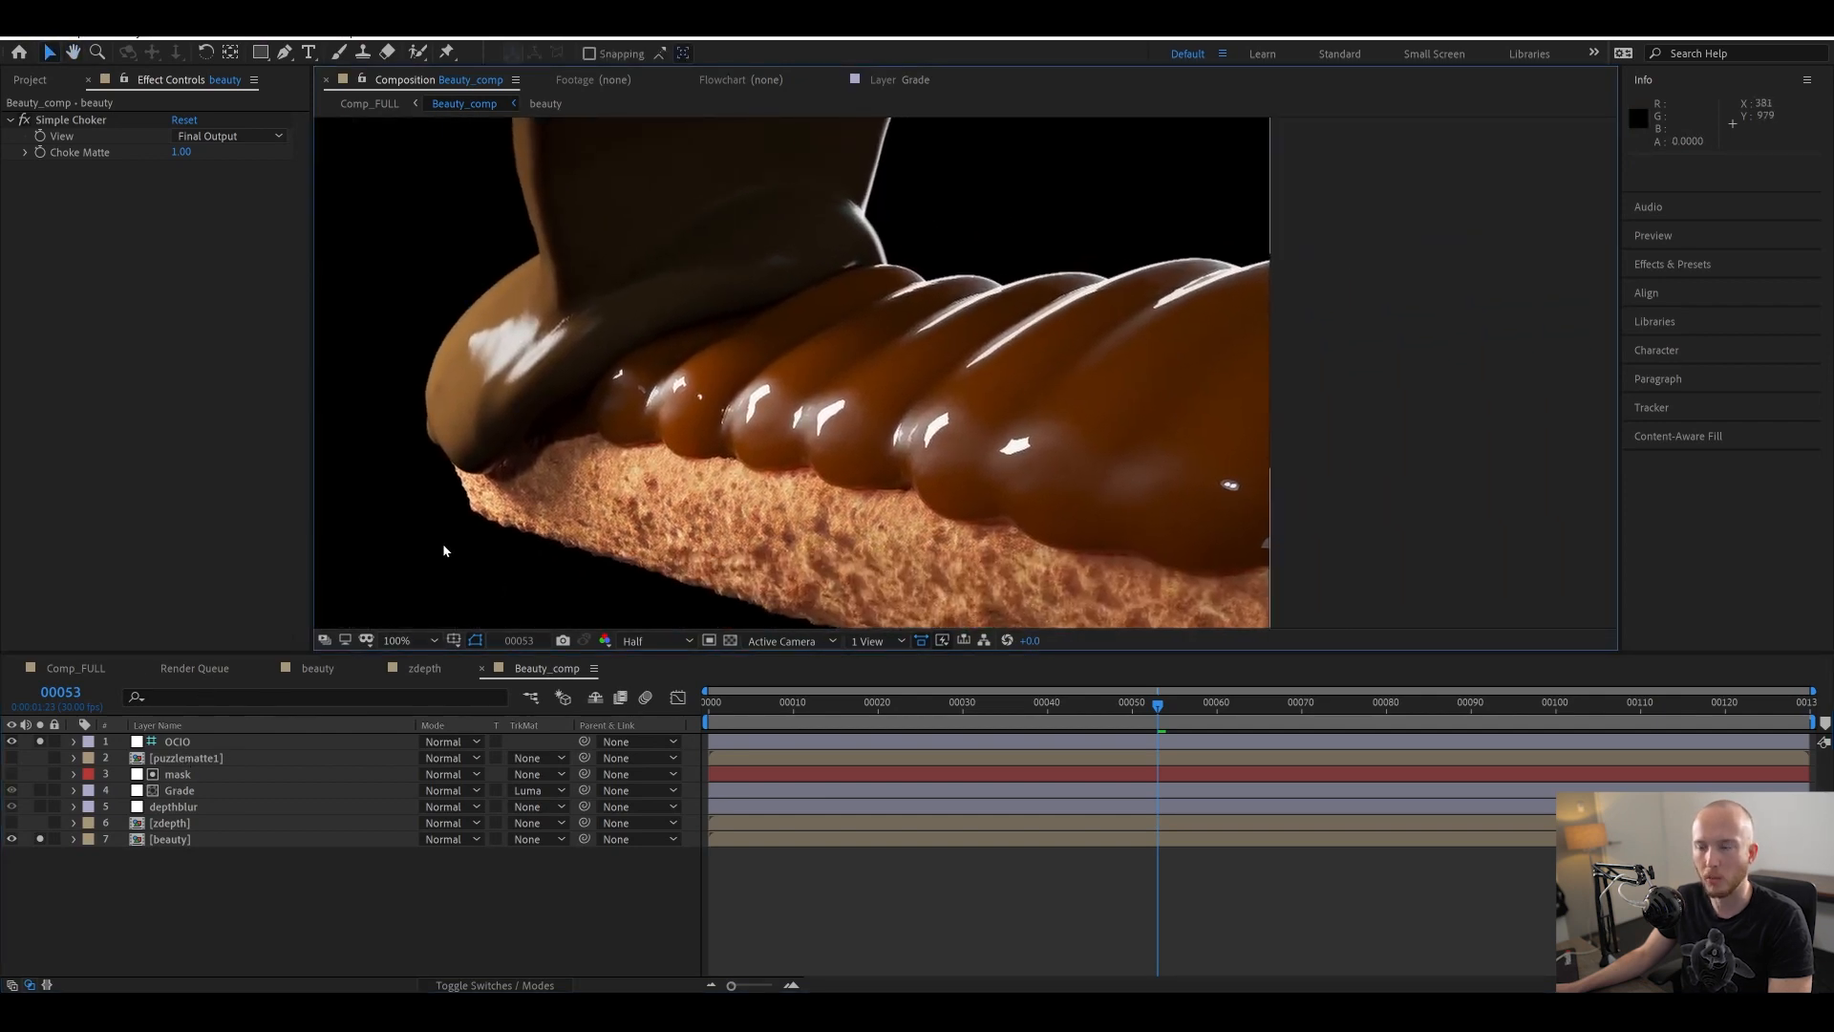
pyautogui.moveTo(887, 417); pyautogui.dragTo(924, 448)
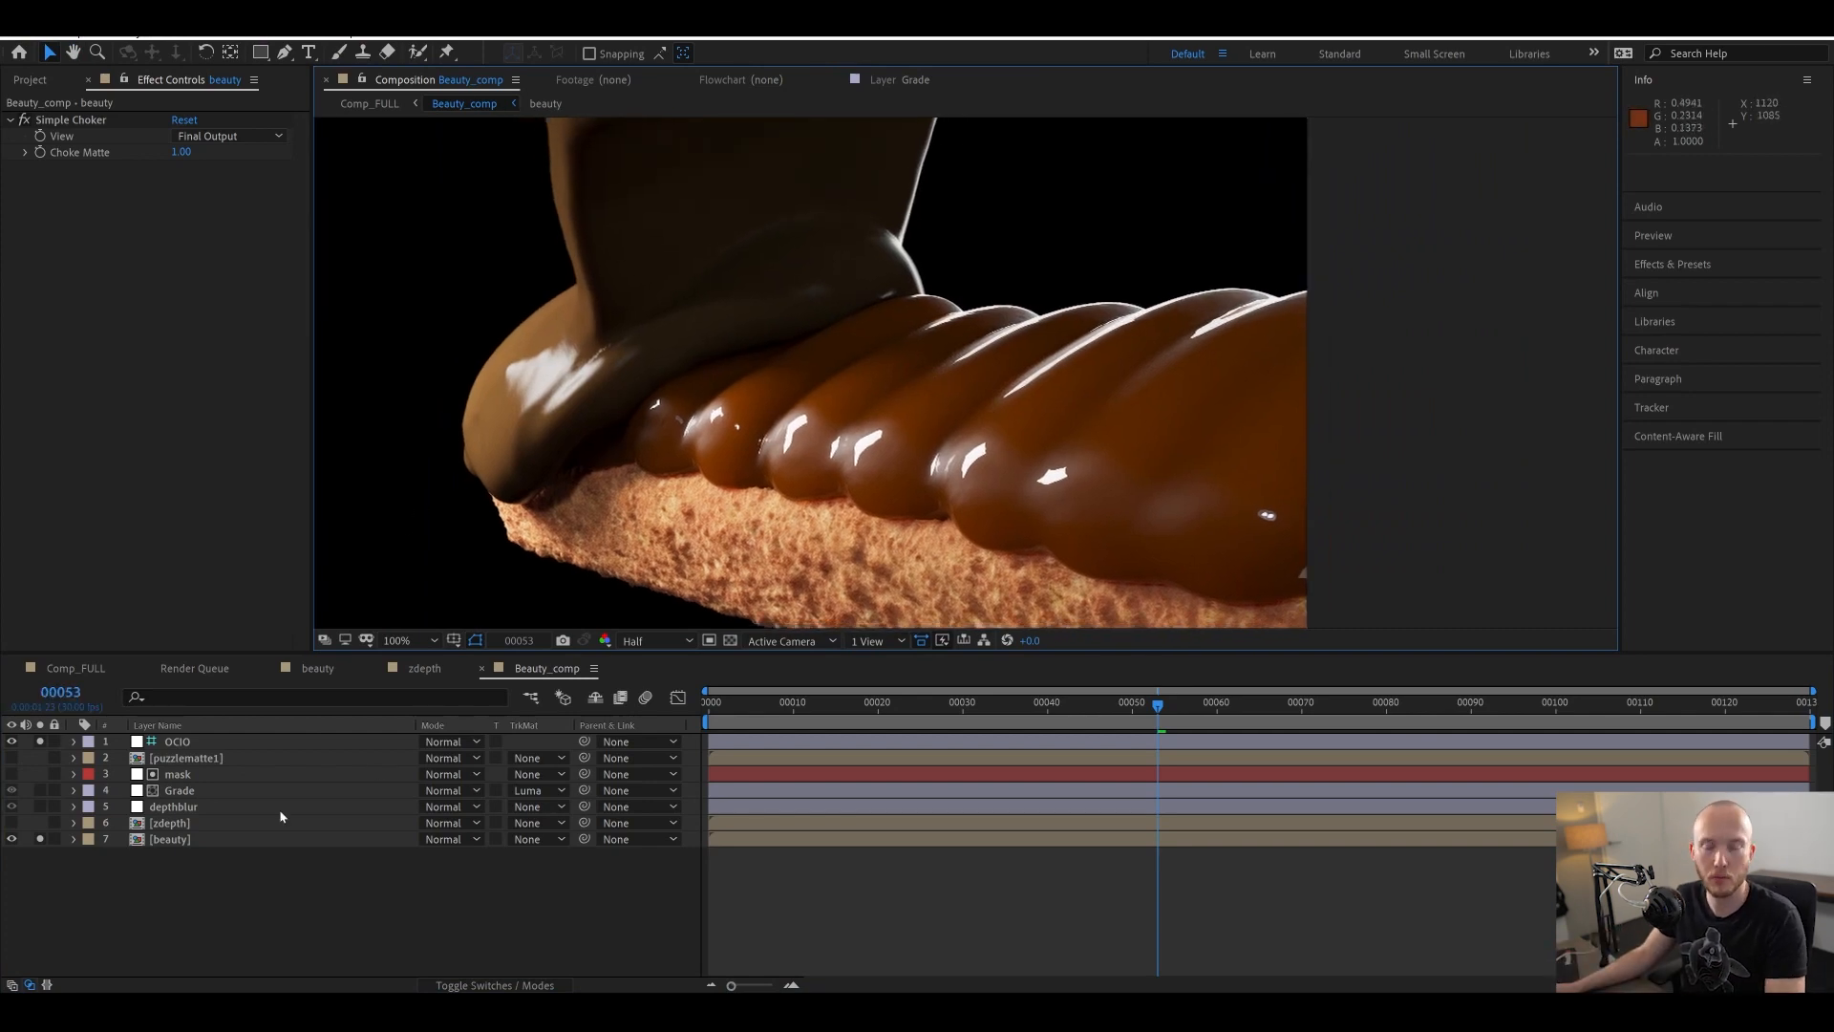
# - Show and solo the puzzlematte1 layer, and compare it with the puzzleMatte loader in Fusion's node graph
pyautogui.click(186, 761)
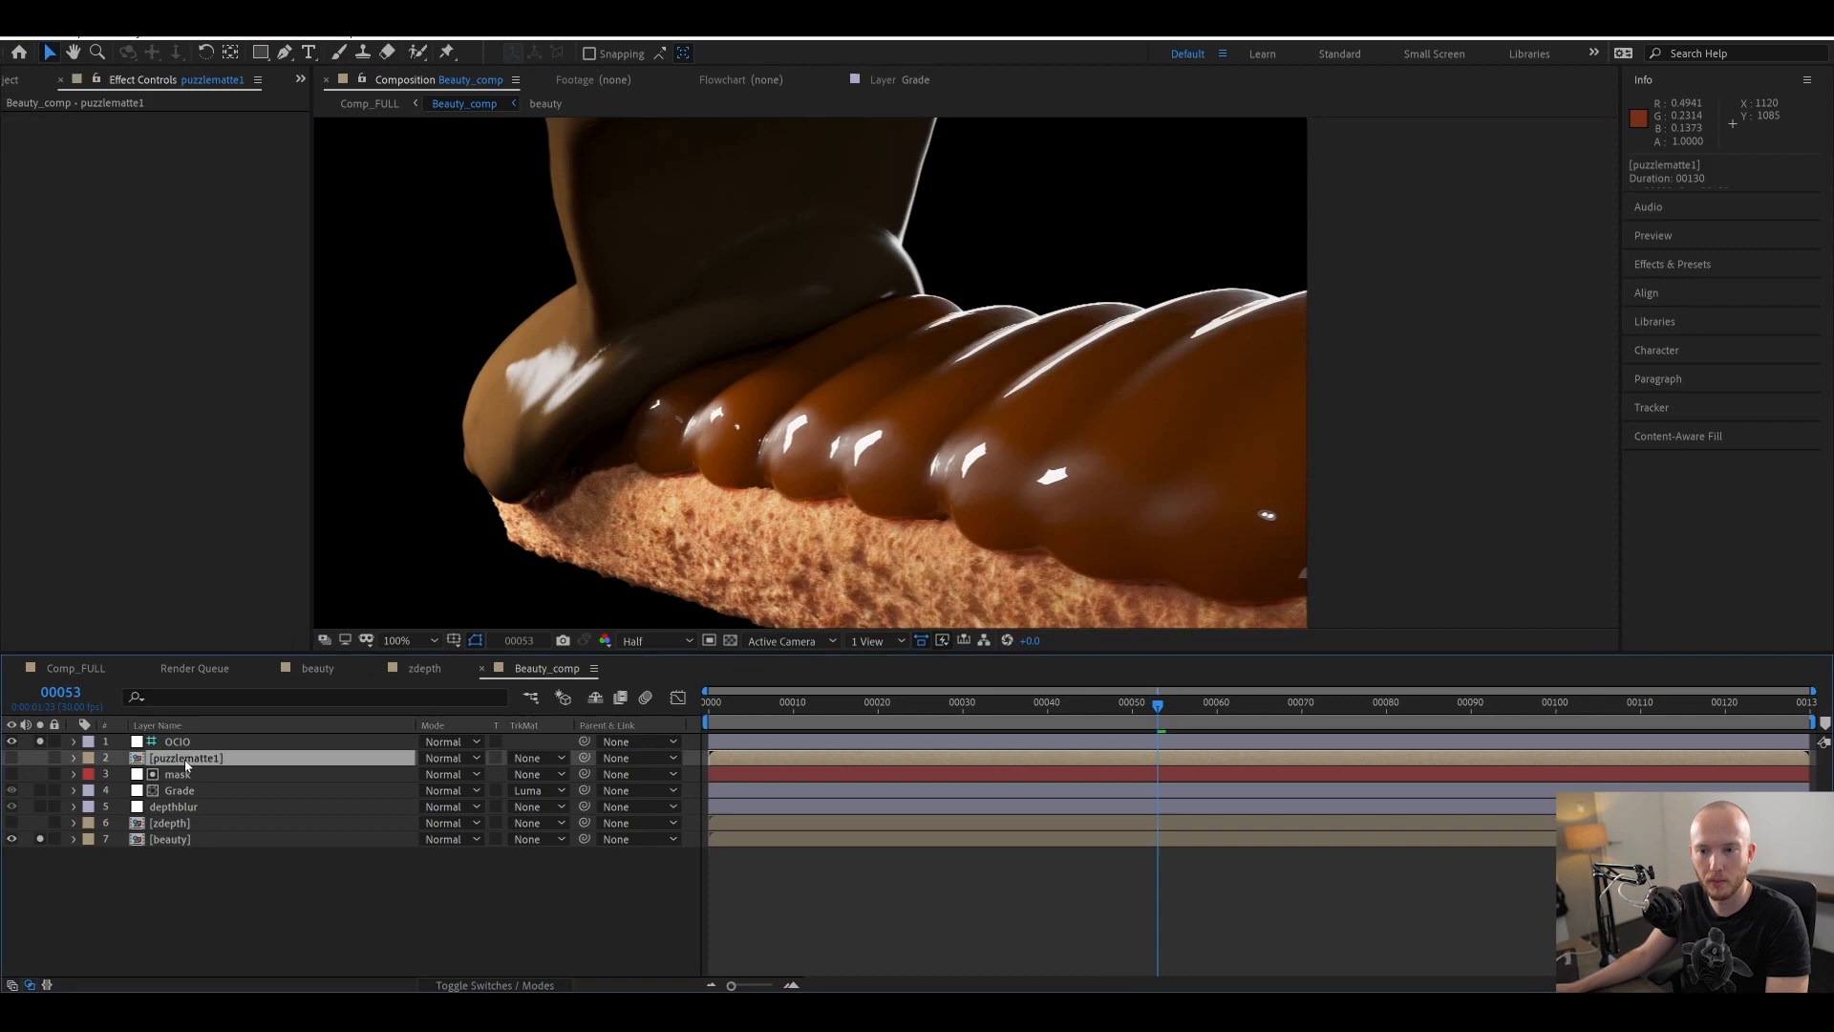
pyautogui.click(12, 758)
pyautogui.press('F2')
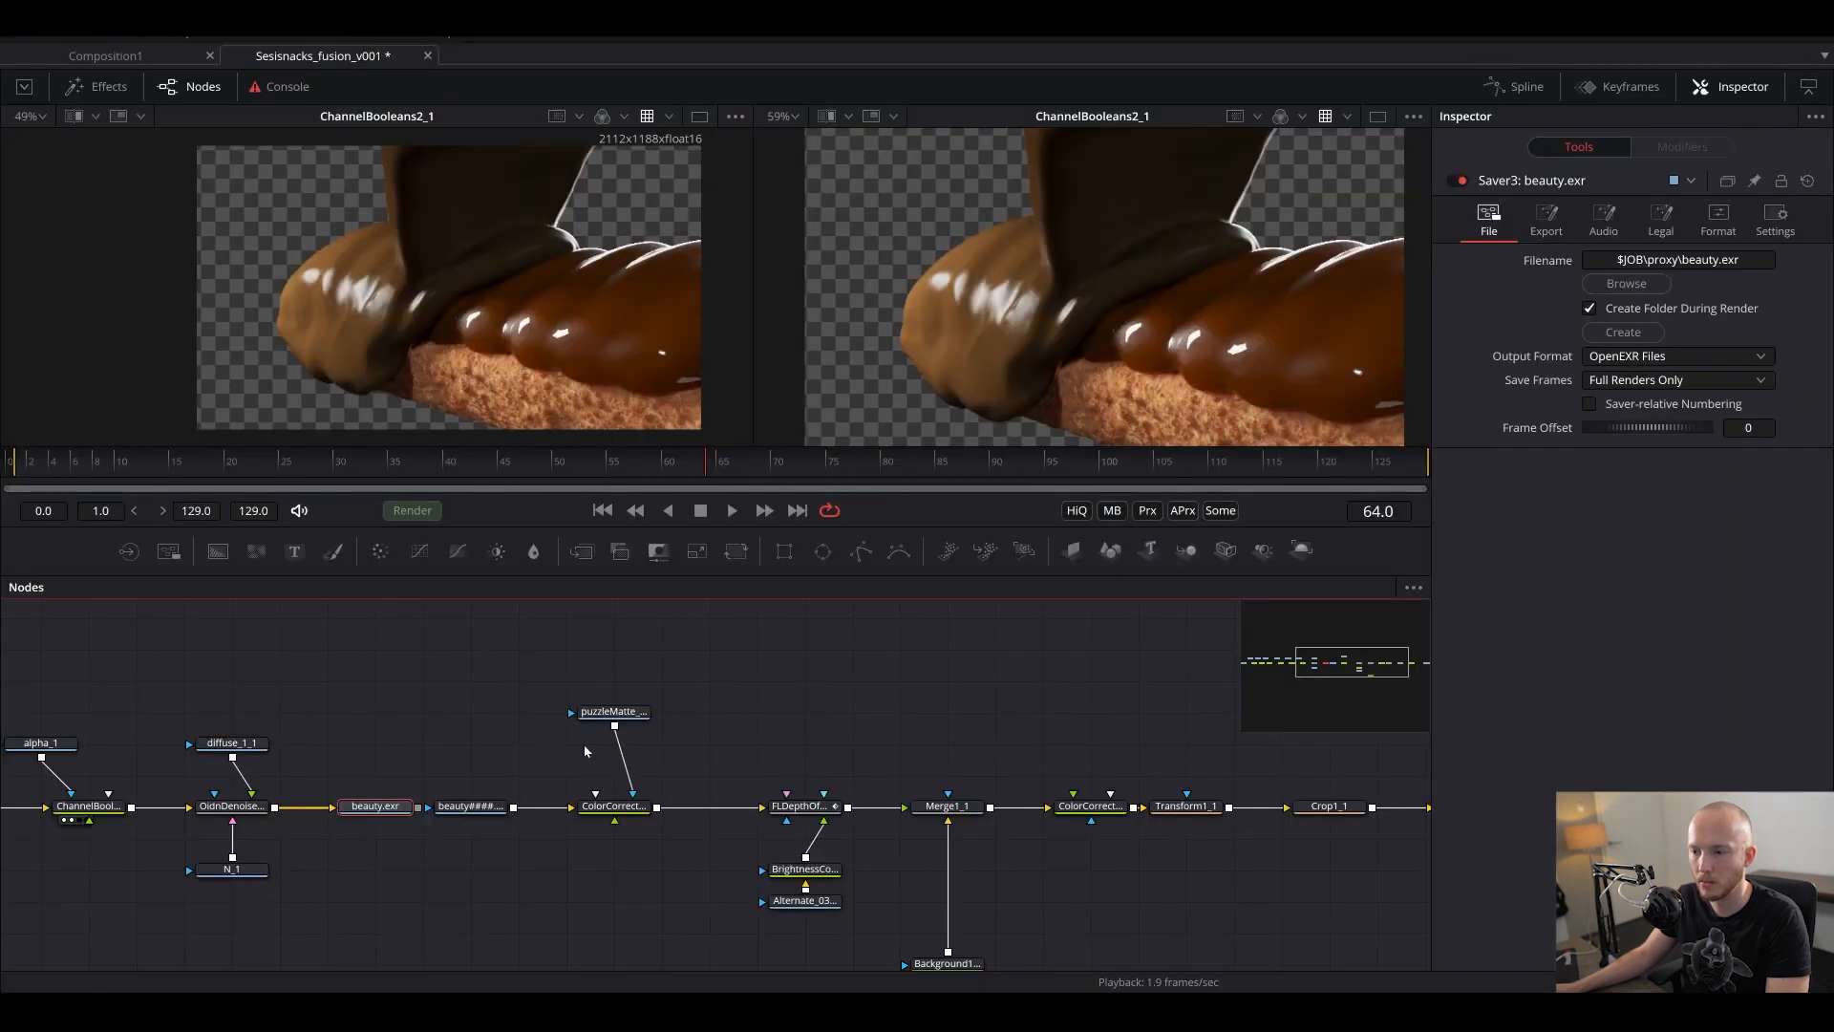
pyautogui.click(598, 725)
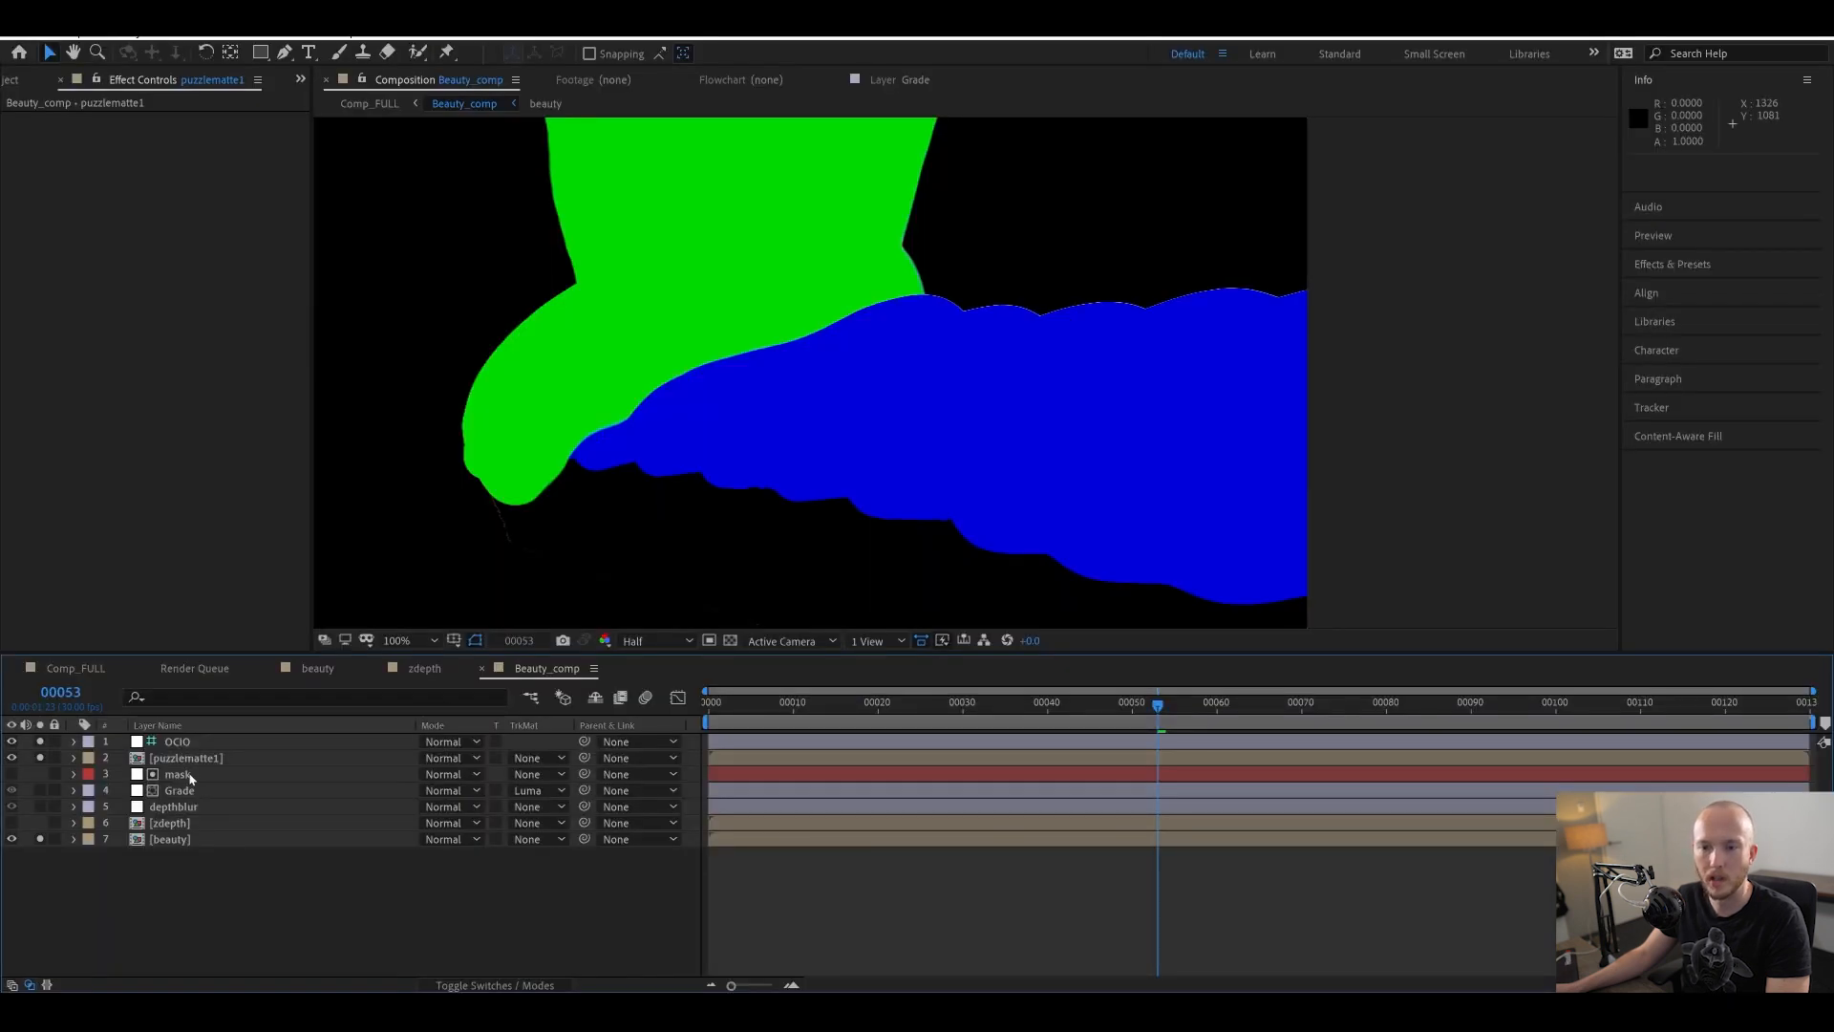
# - Back in After Effects, show the mask layer's effects and solo it instead of puzzlematte1 to inspect the matte edges at 200%
pyautogui.click(167, 774)
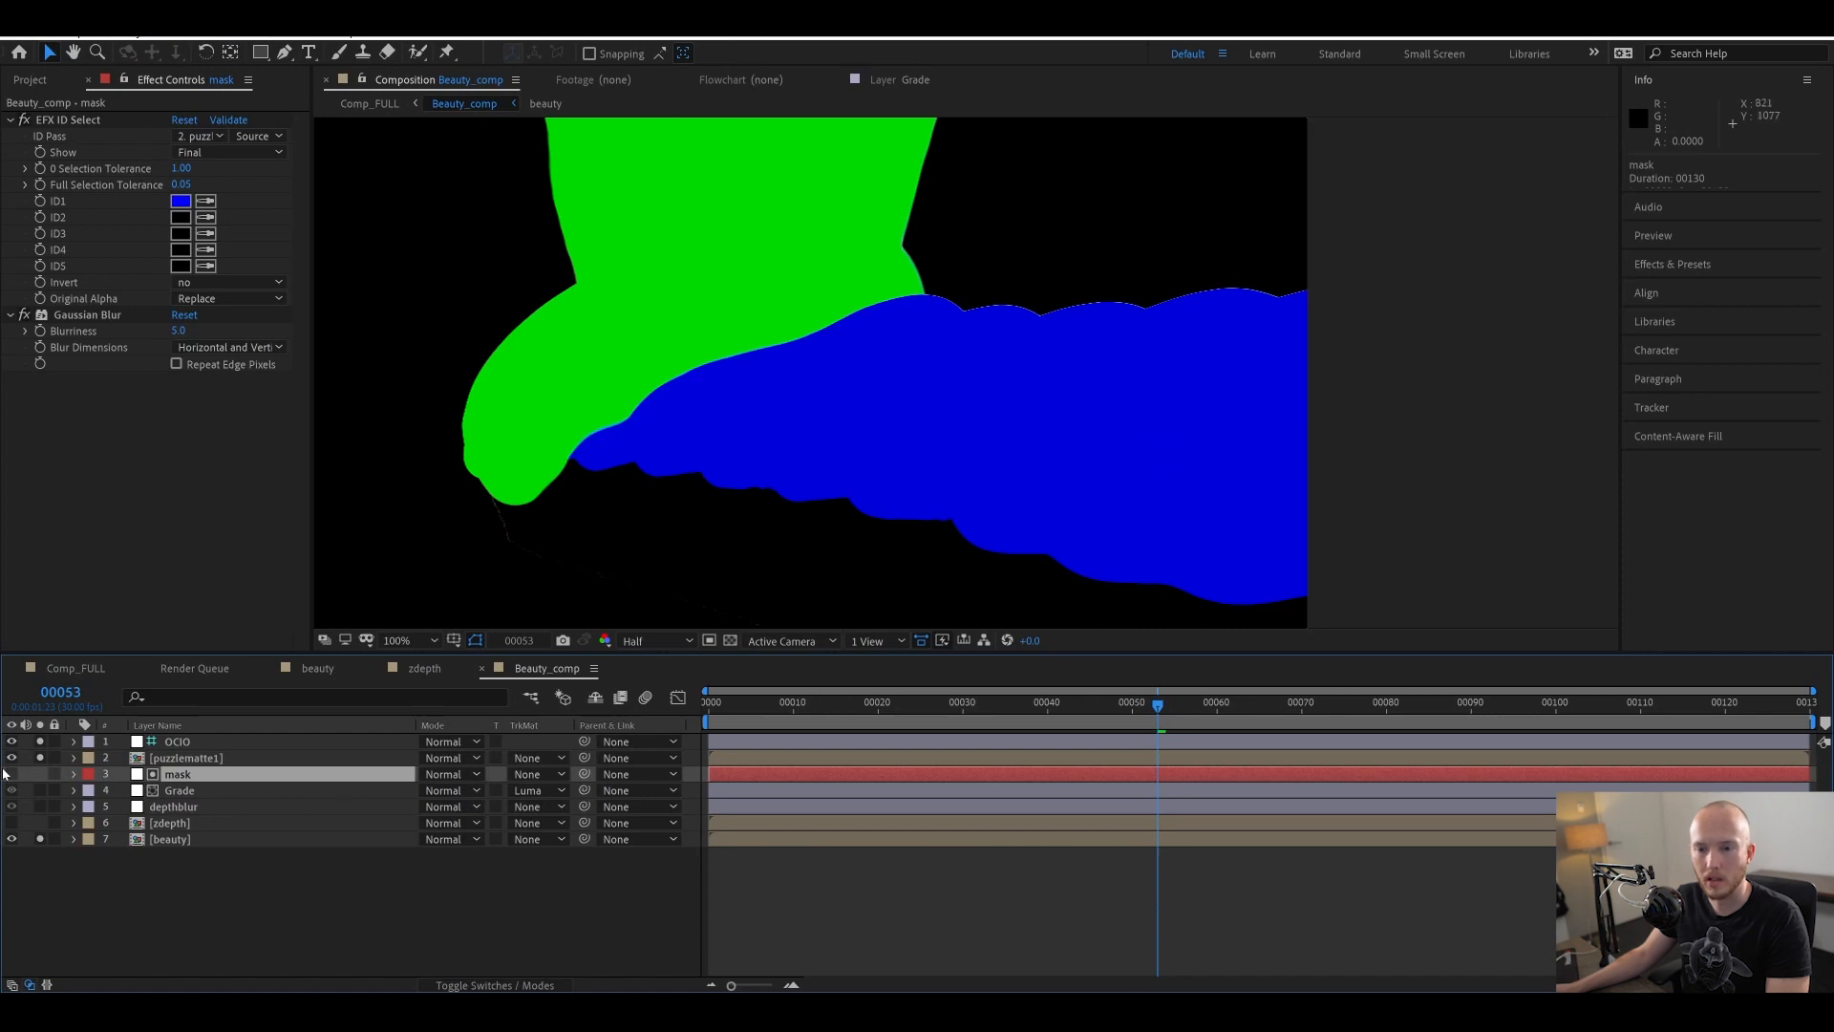
pyautogui.click(39, 774)
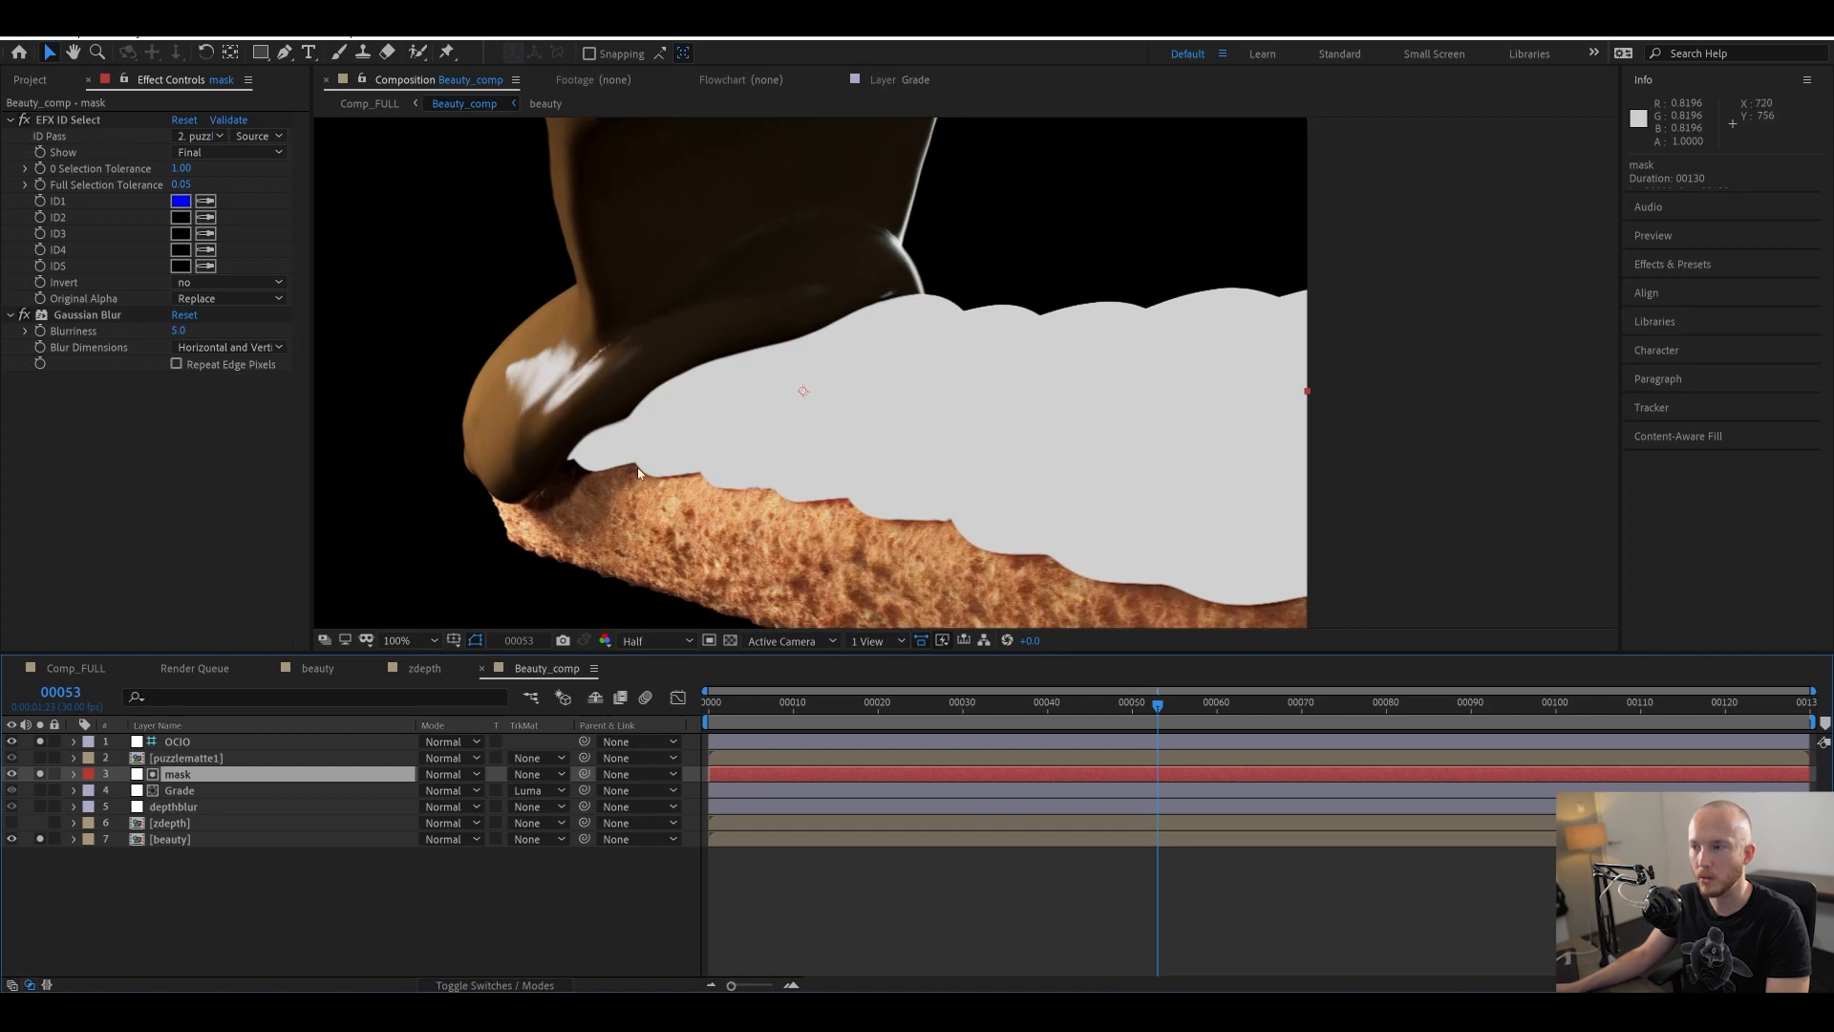
pyautogui.scroll(2, 763, 455)
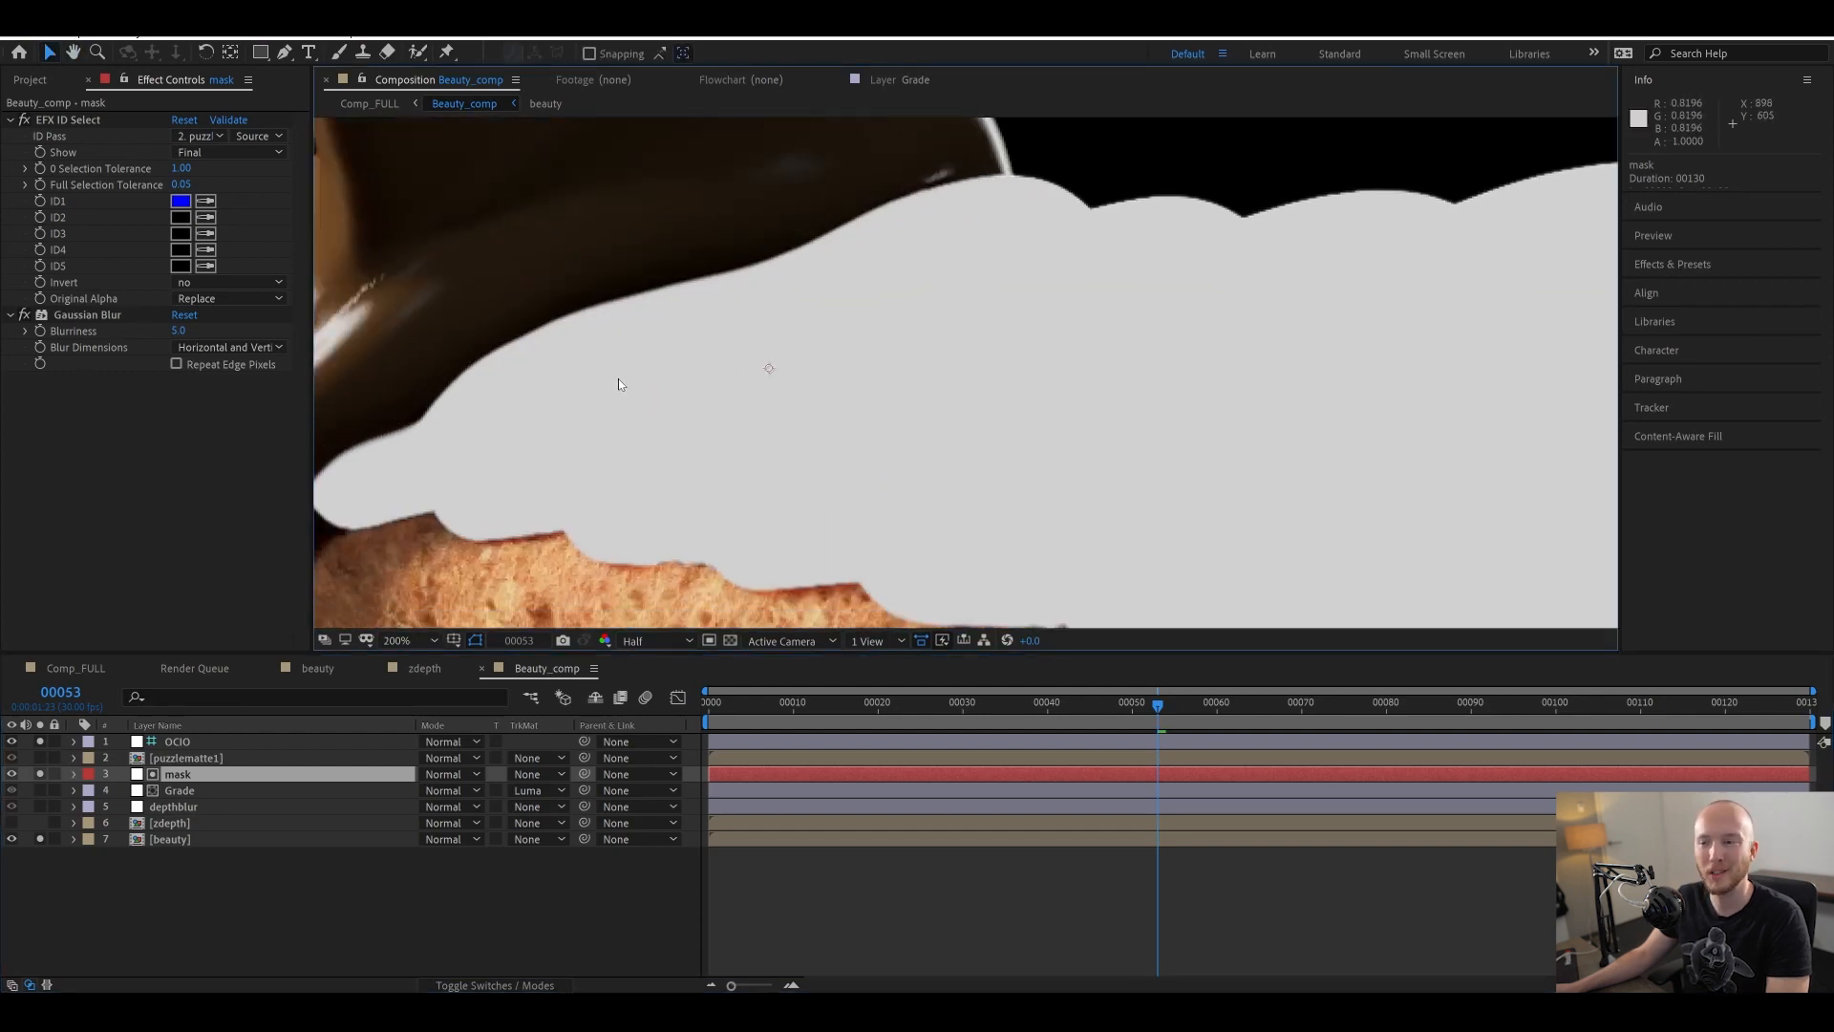
pyautogui.moveTo(617, 379); pyautogui.dragTo(682, 264)
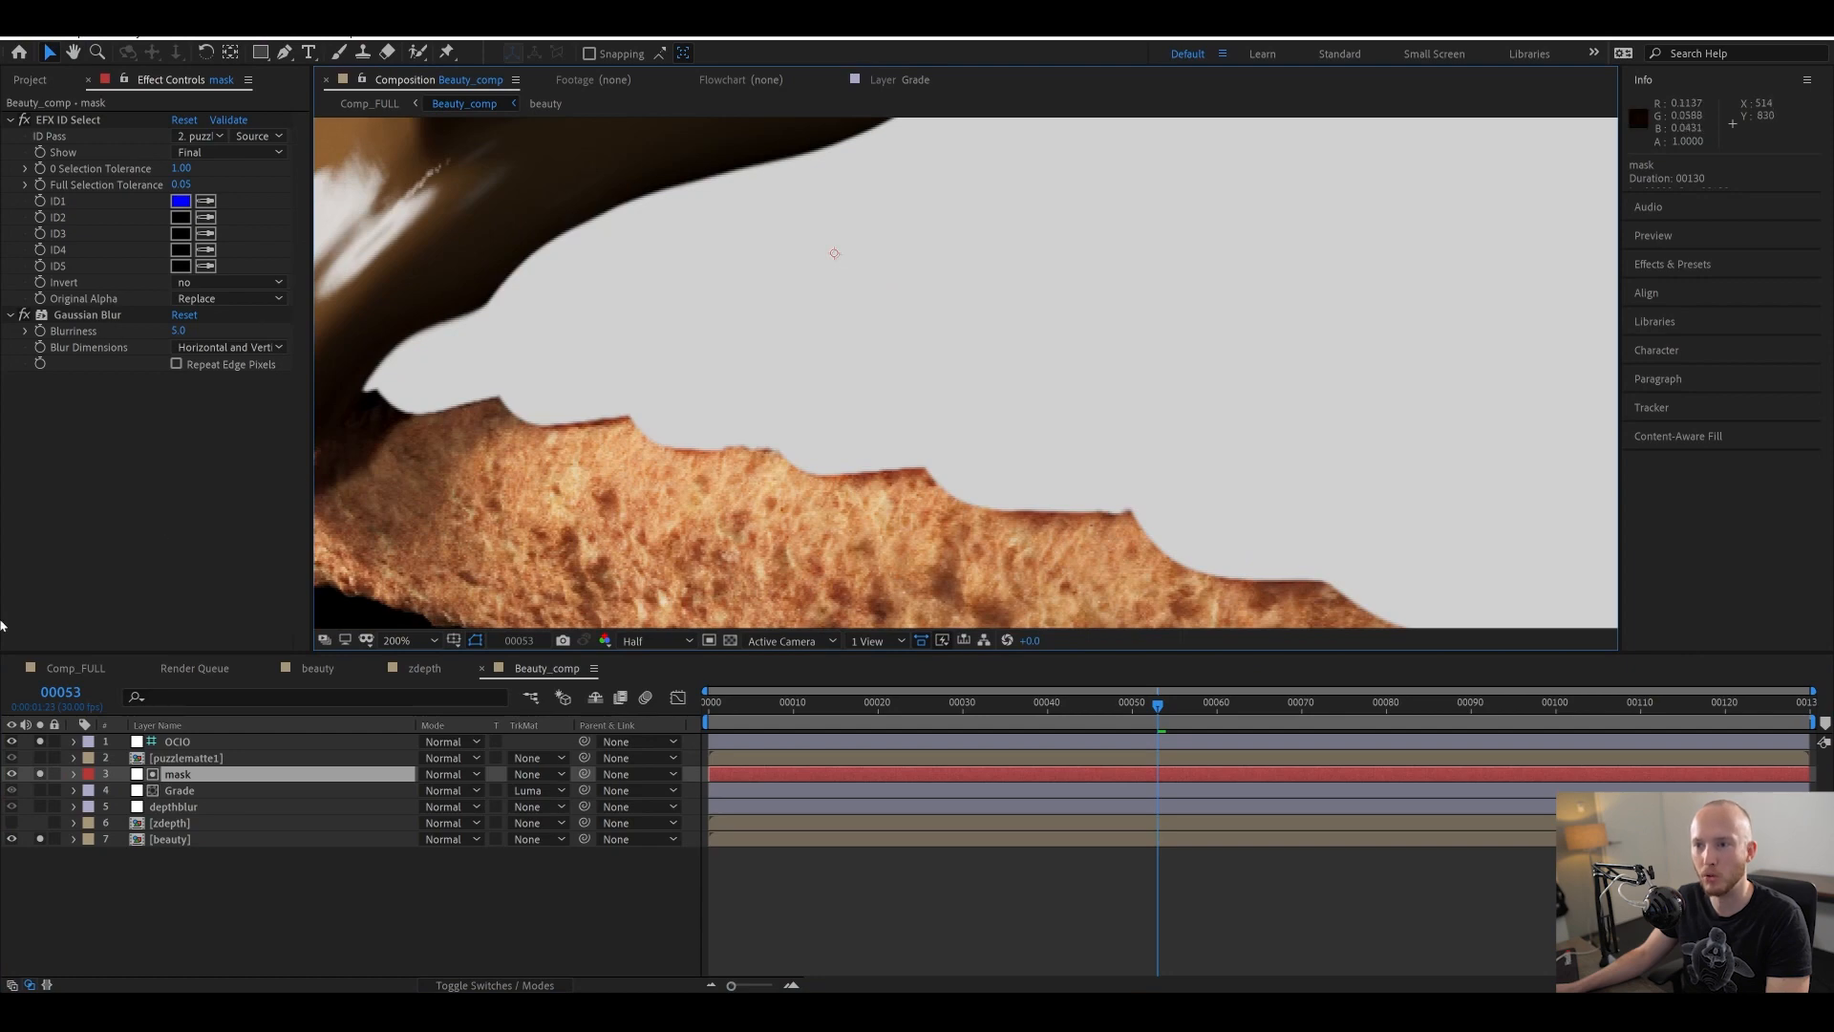
# - Turn off the mask layer's solo and examine where the chocolate meets the biscuit at zoom levels between 200% and 50%
pyautogui.click(40, 776)
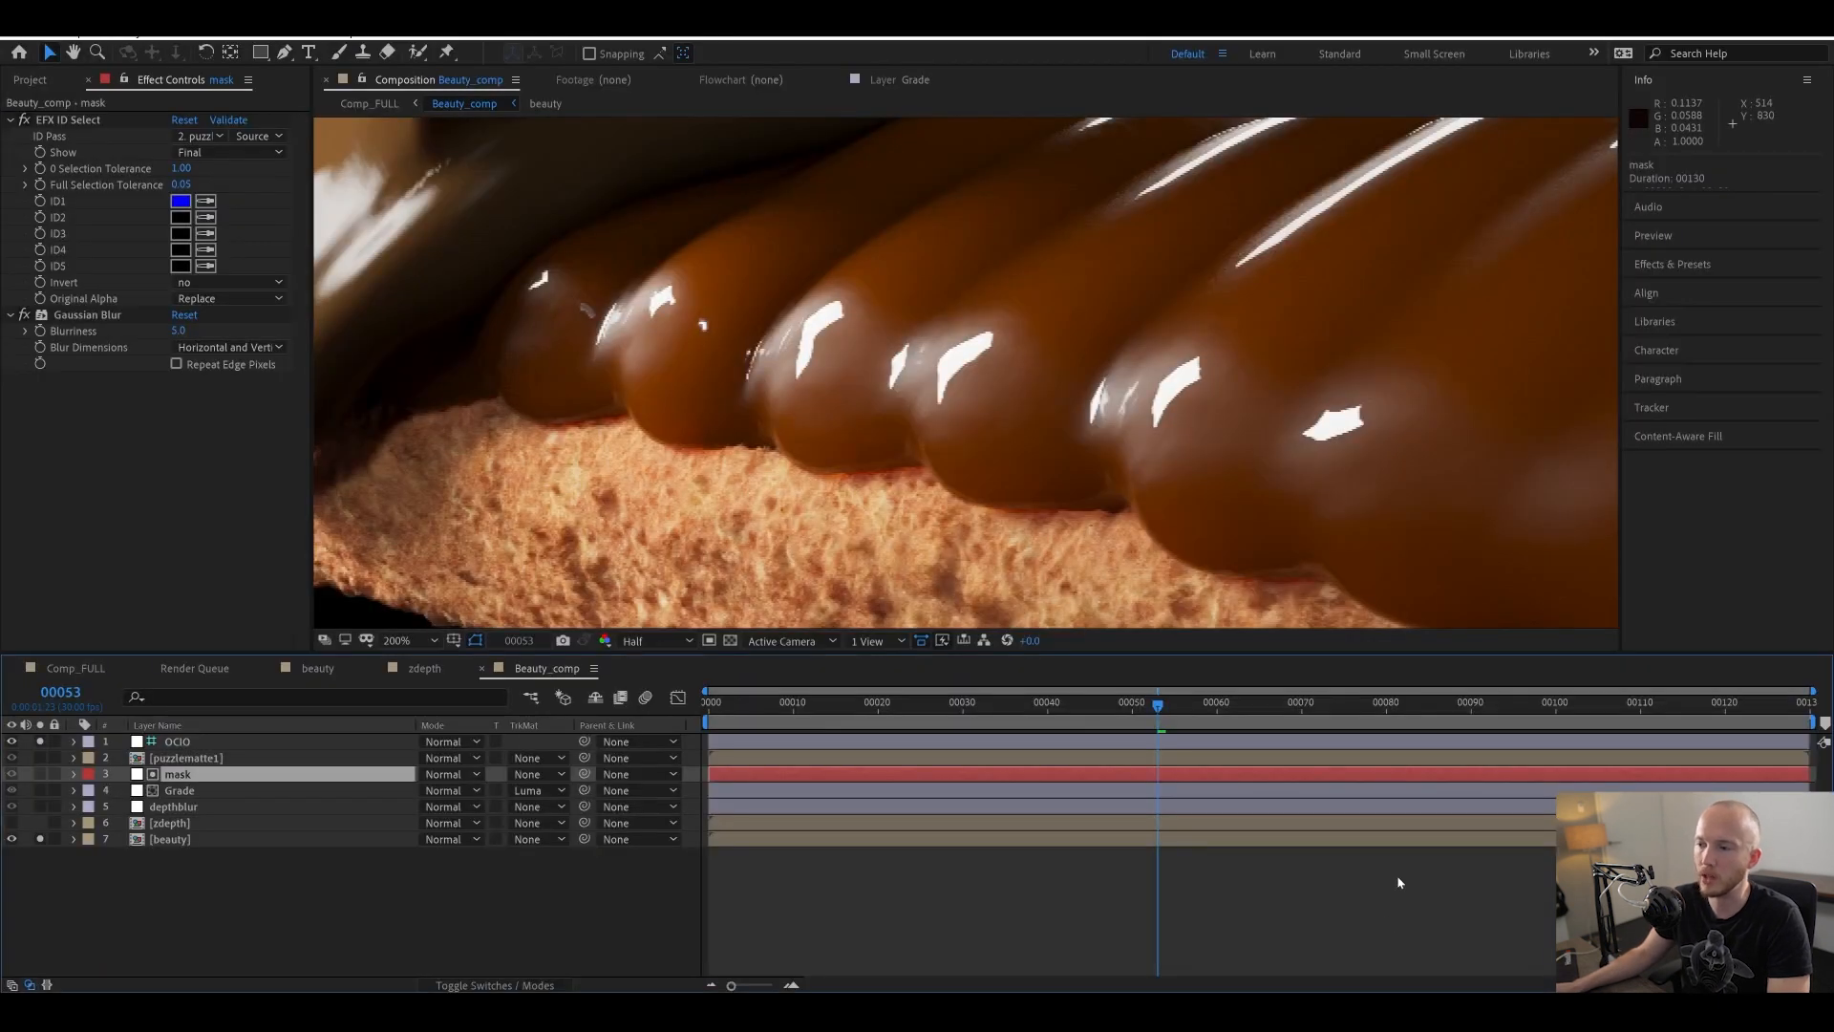
pyautogui.scroll(-3, 966, 428)
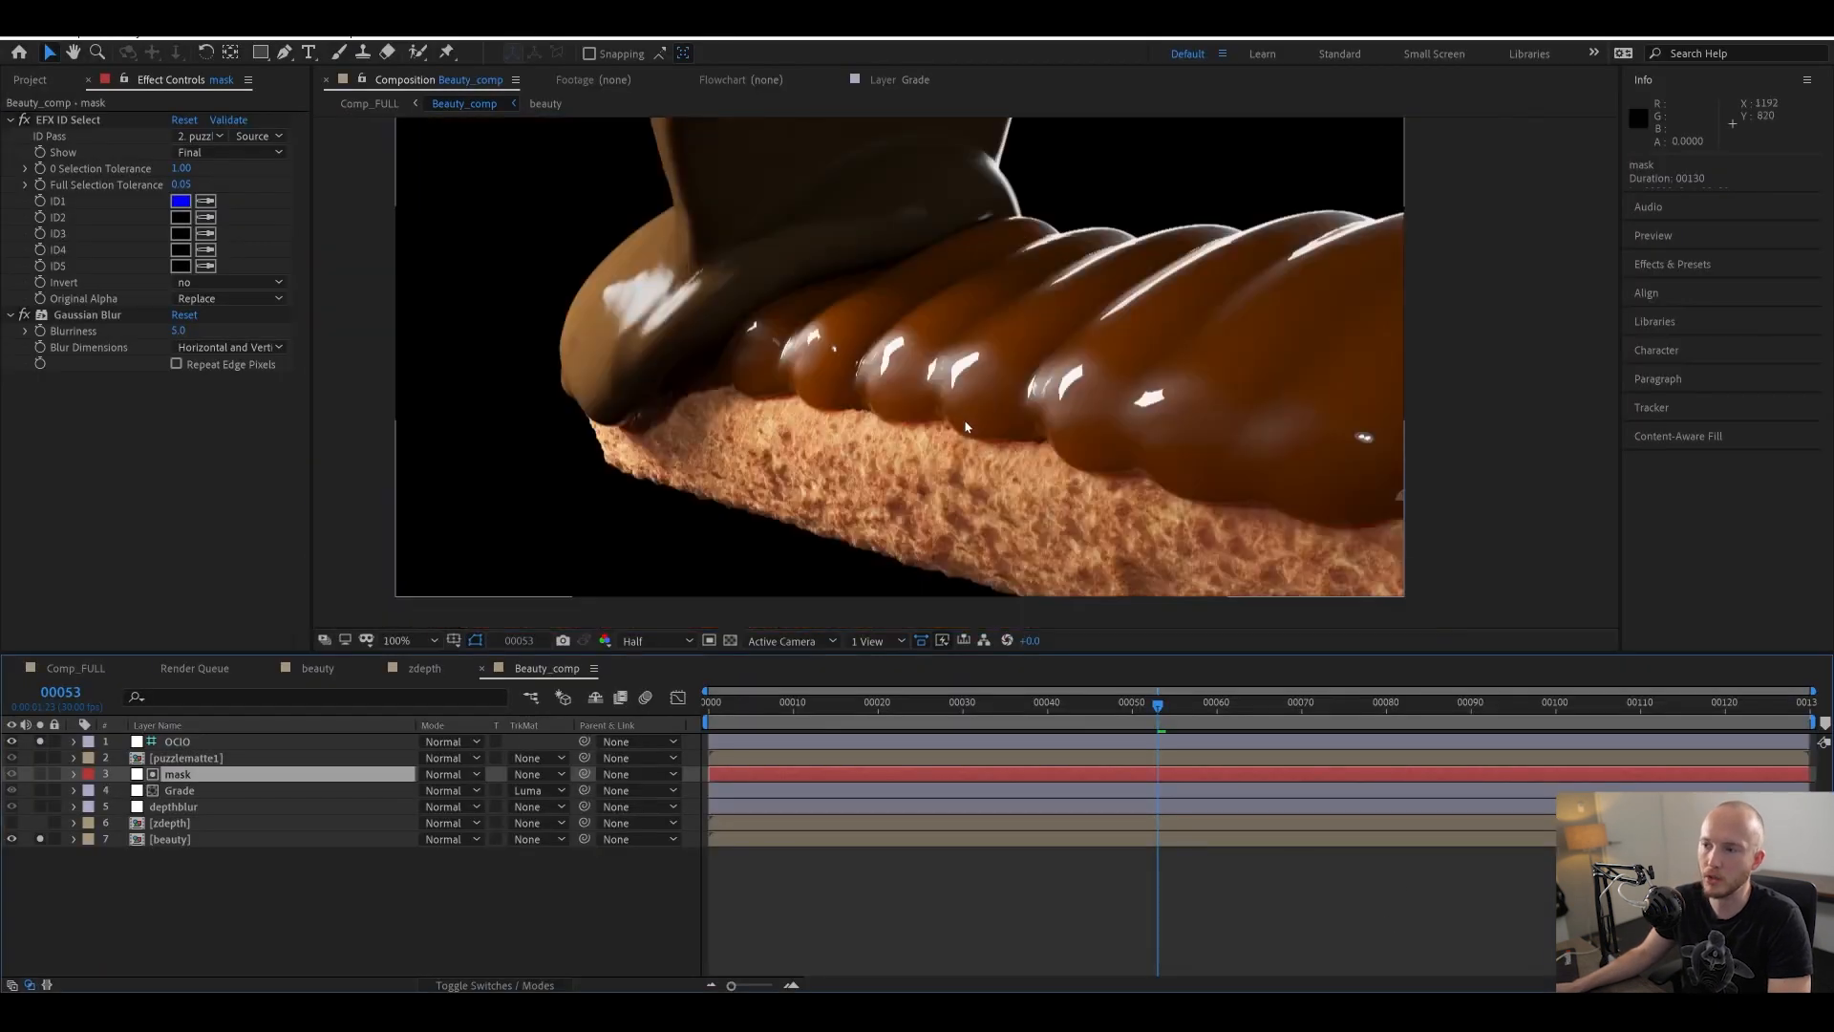
pyautogui.scroll(3, 966, 428)
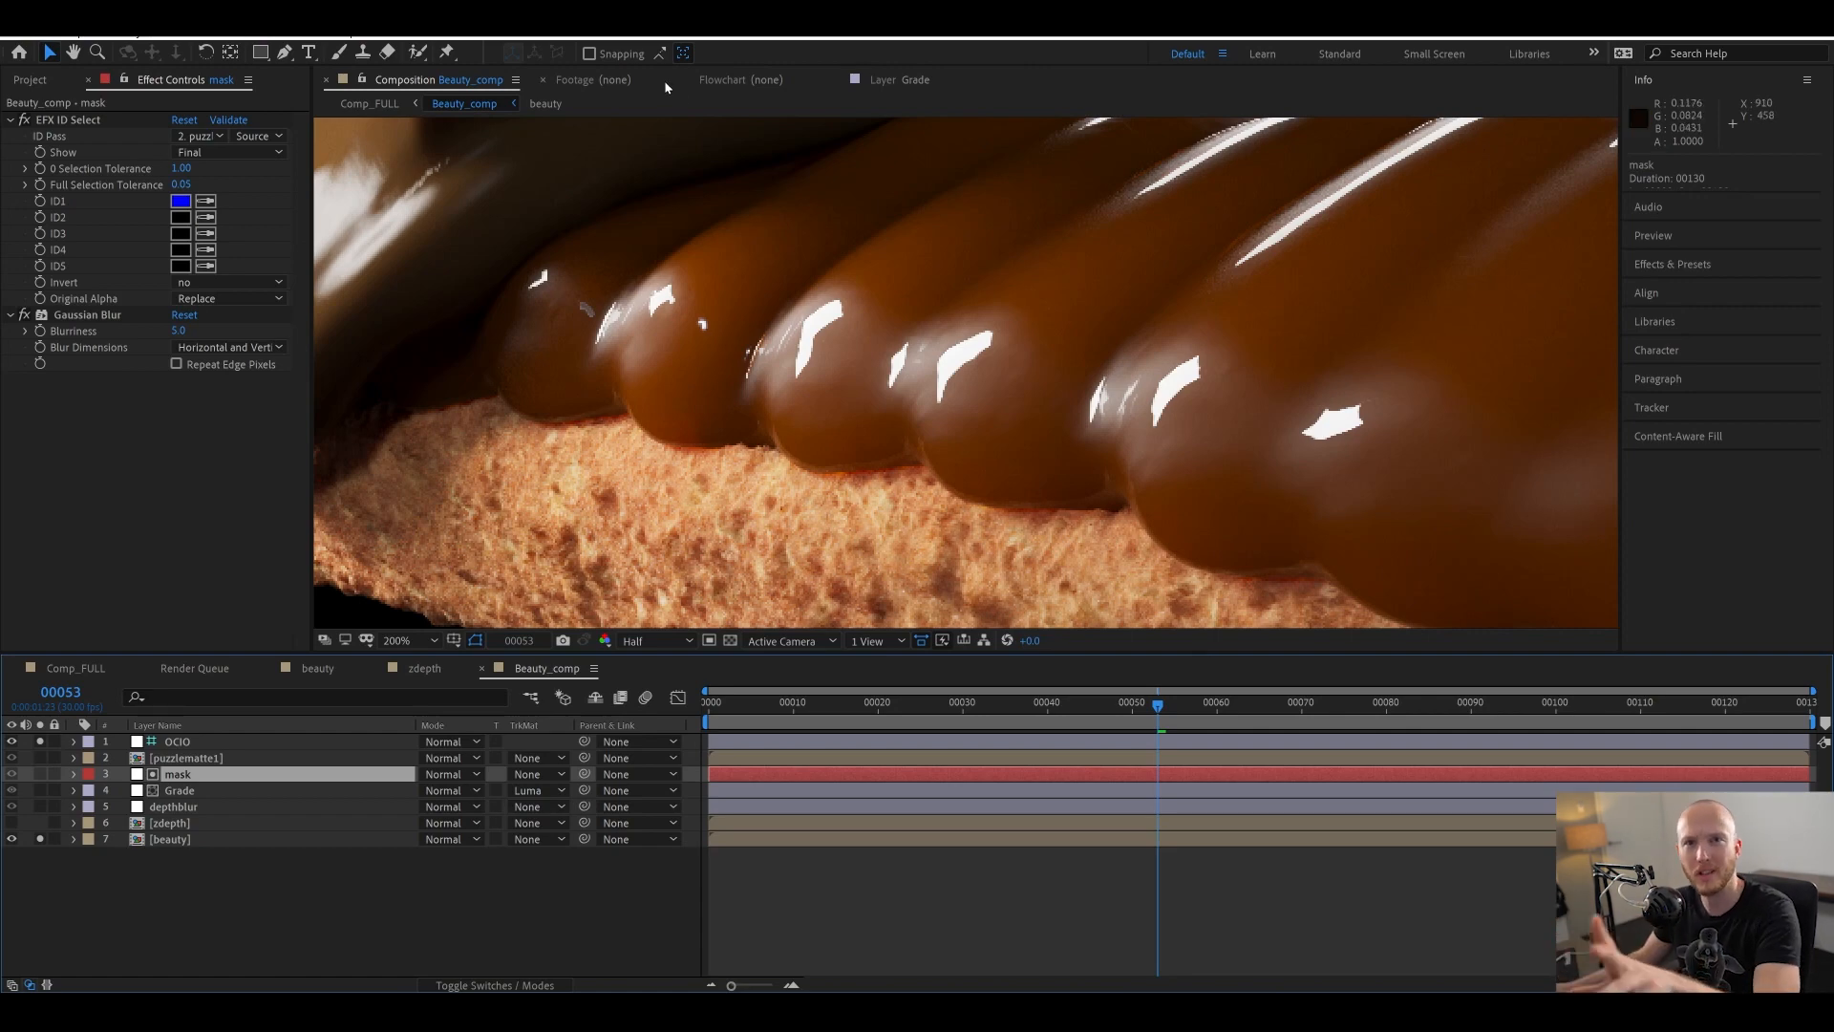
pyautogui.press(',')
pyautogui.press(',')
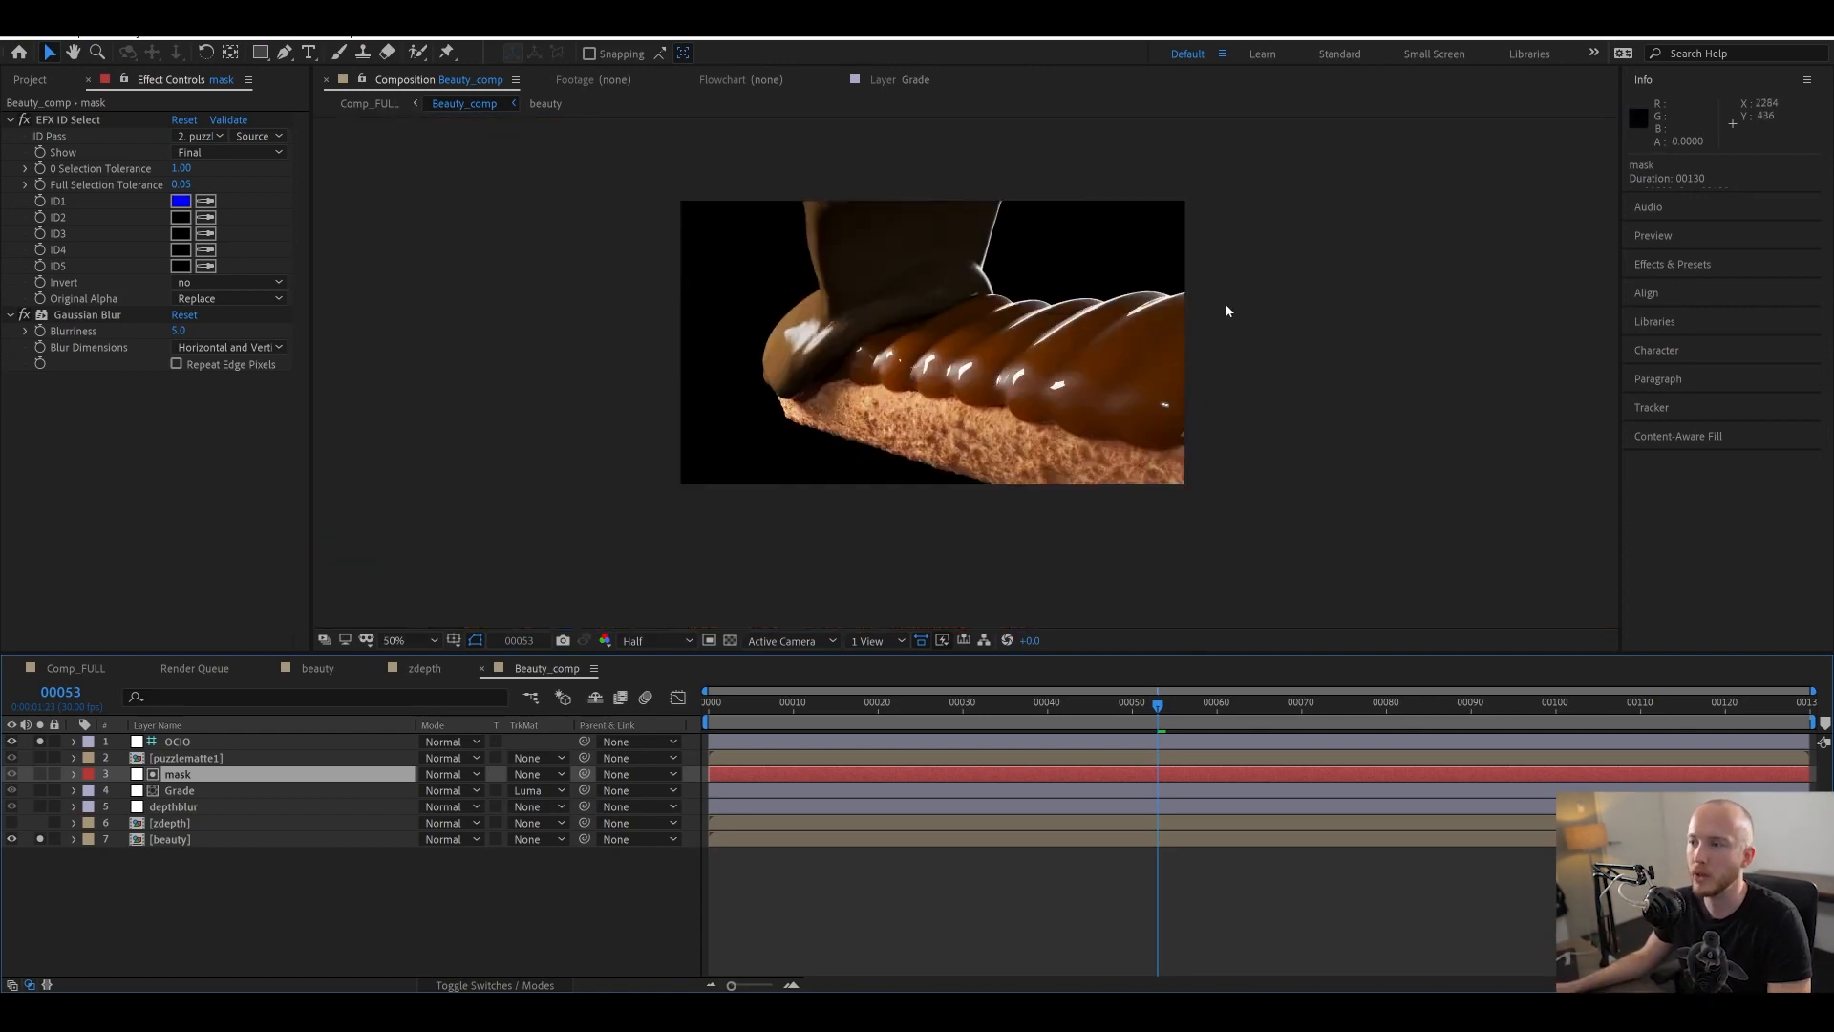
# - Set the Grade layer's Hue/Saturation master saturation to -100 and solo the layer to show which area the matte affects
pyautogui.press('.')
pyautogui.moveTo(1053, 363); pyautogui.dragTo(742, 501)
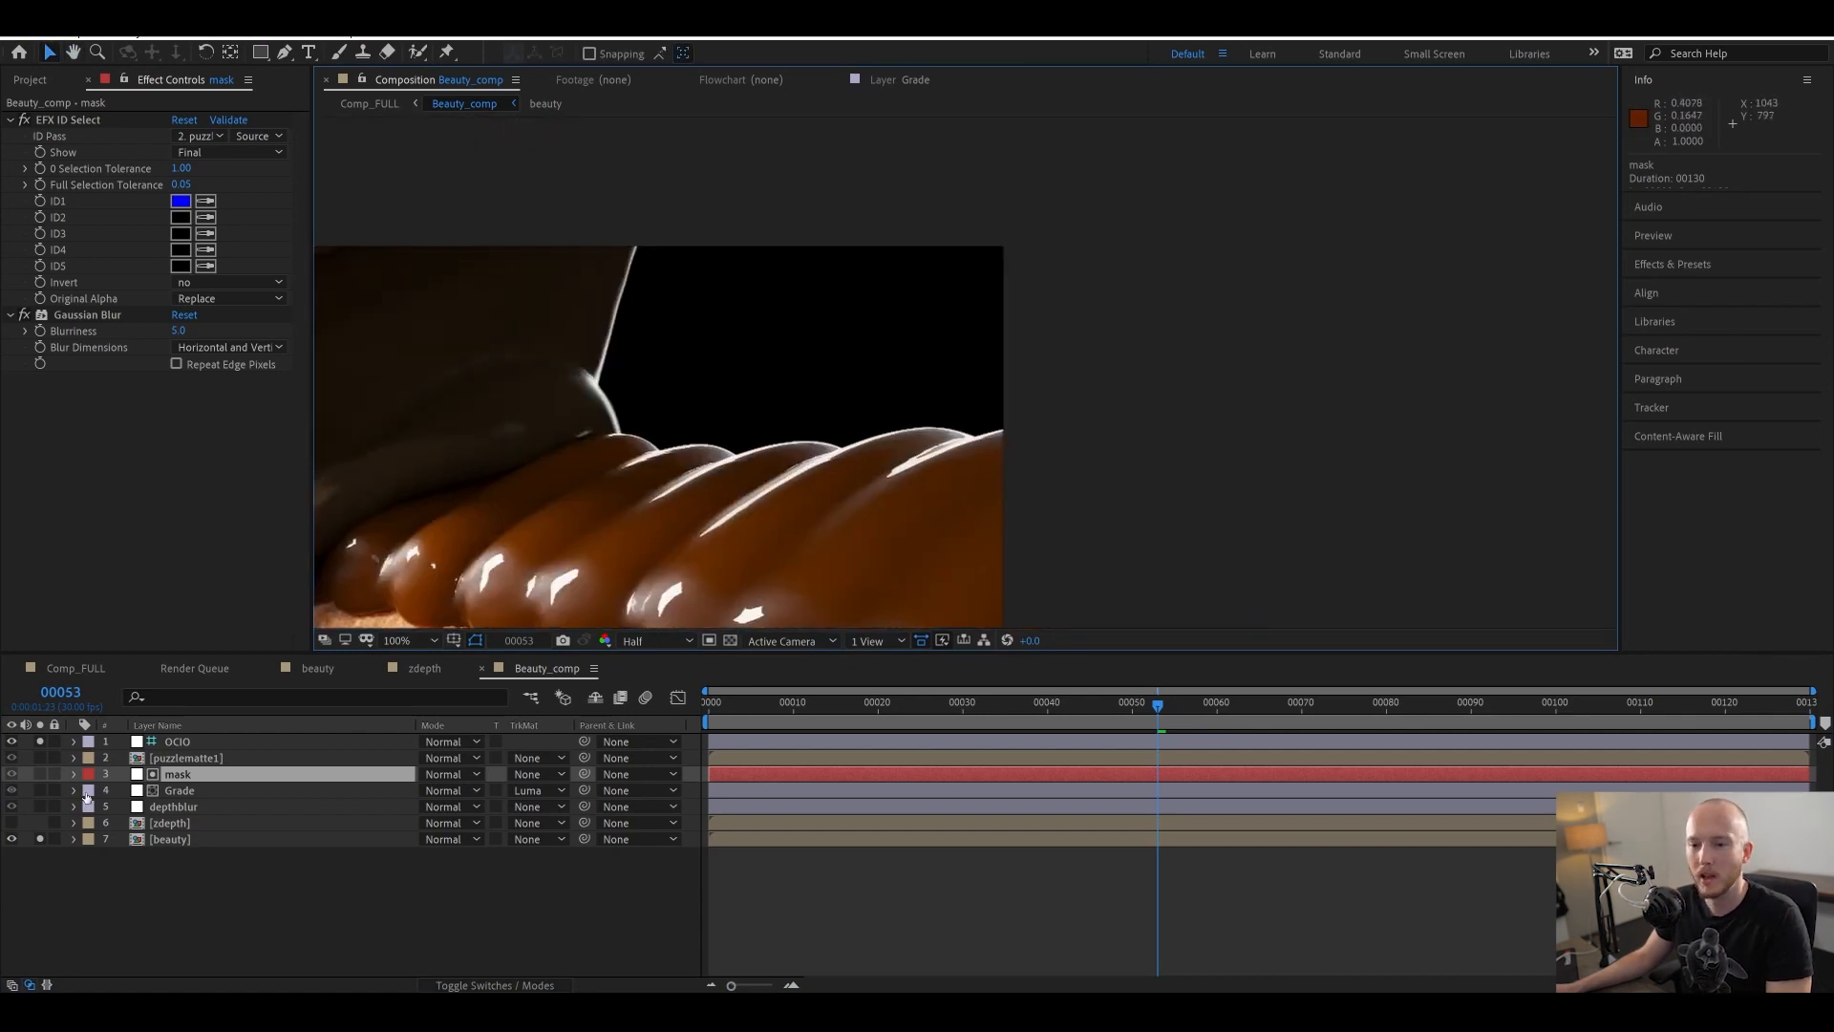
pyautogui.click(188, 791)
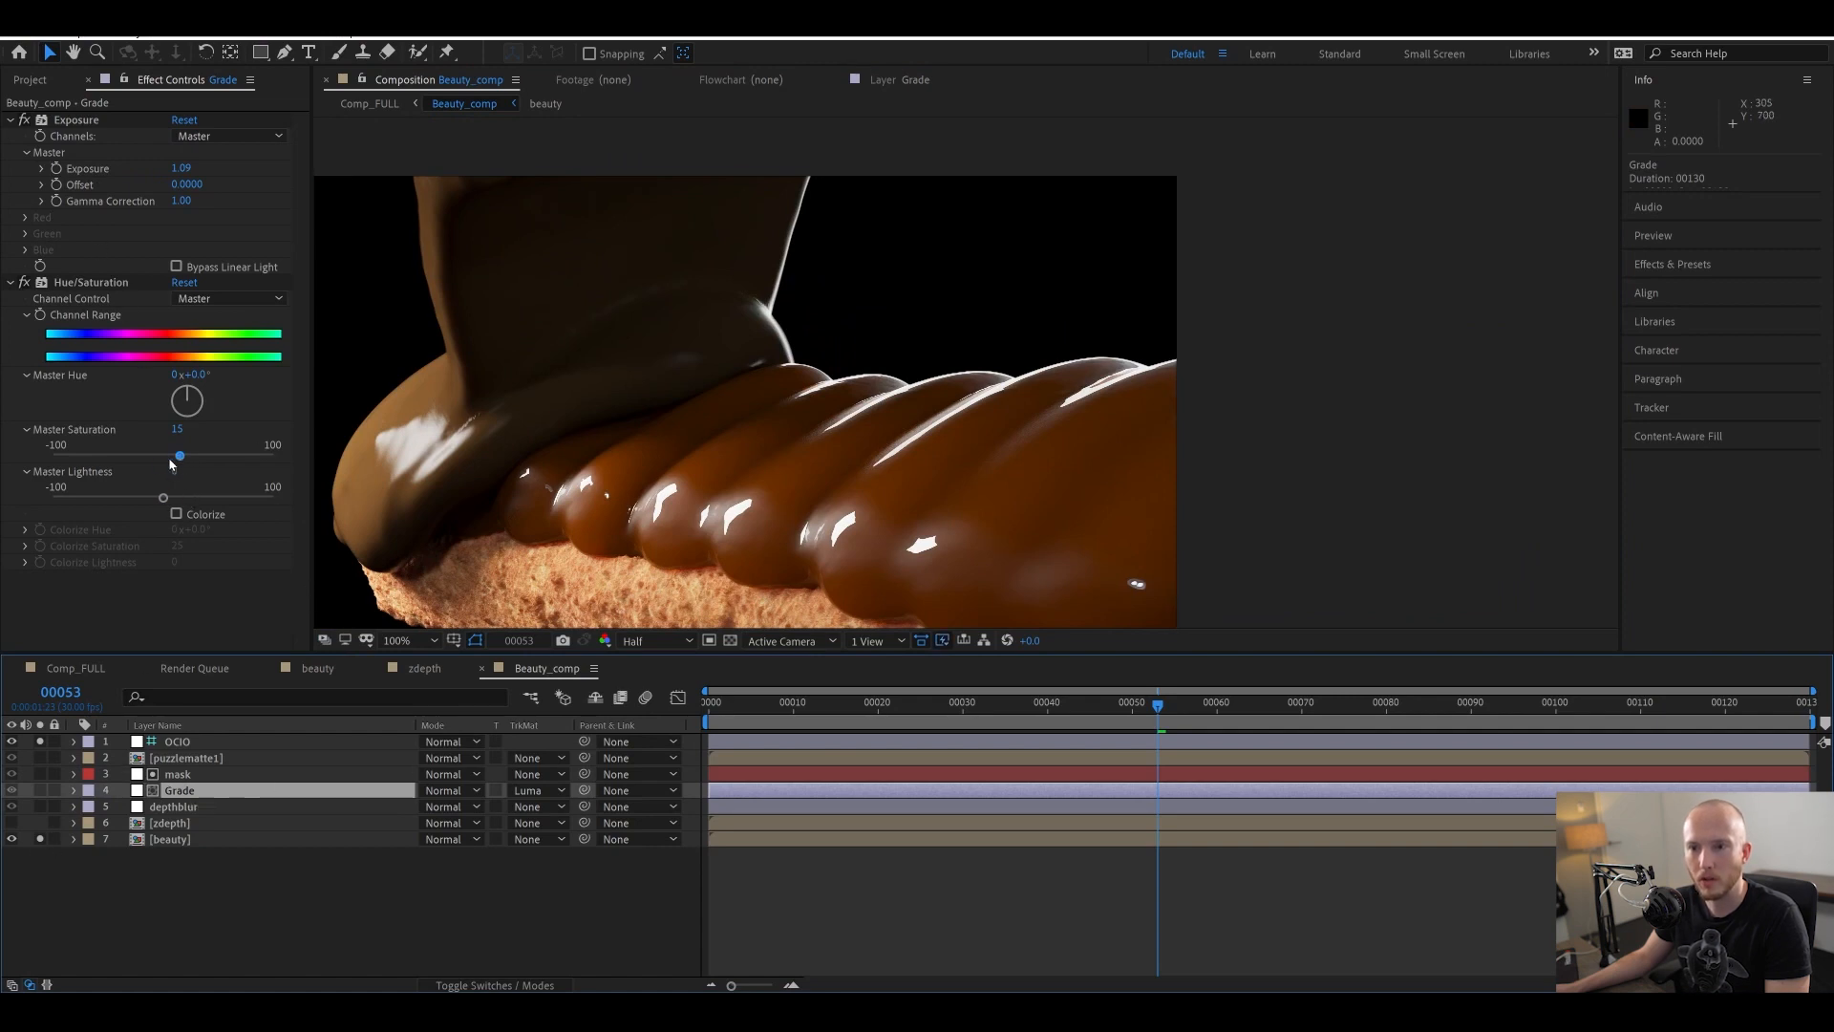
pyautogui.moveTo(178, 457); pyautogui.dragTo(48, 457)
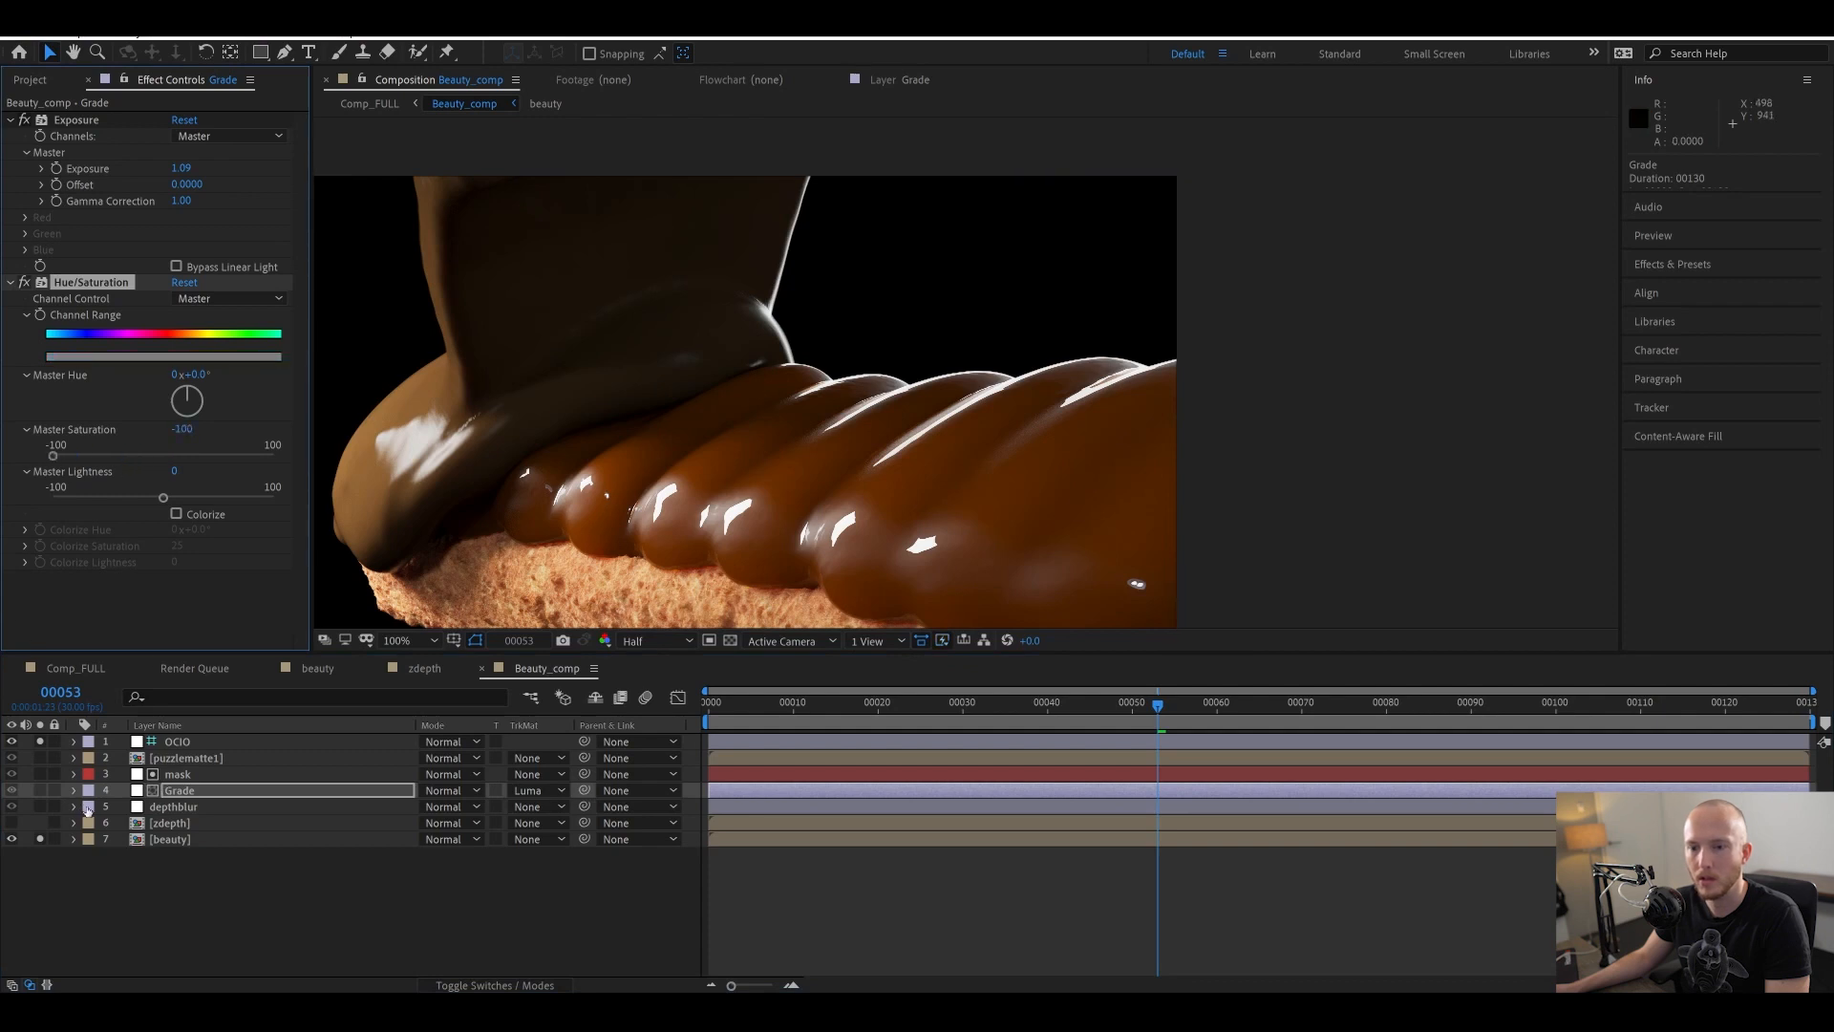
pyautogui.click(39, 790)
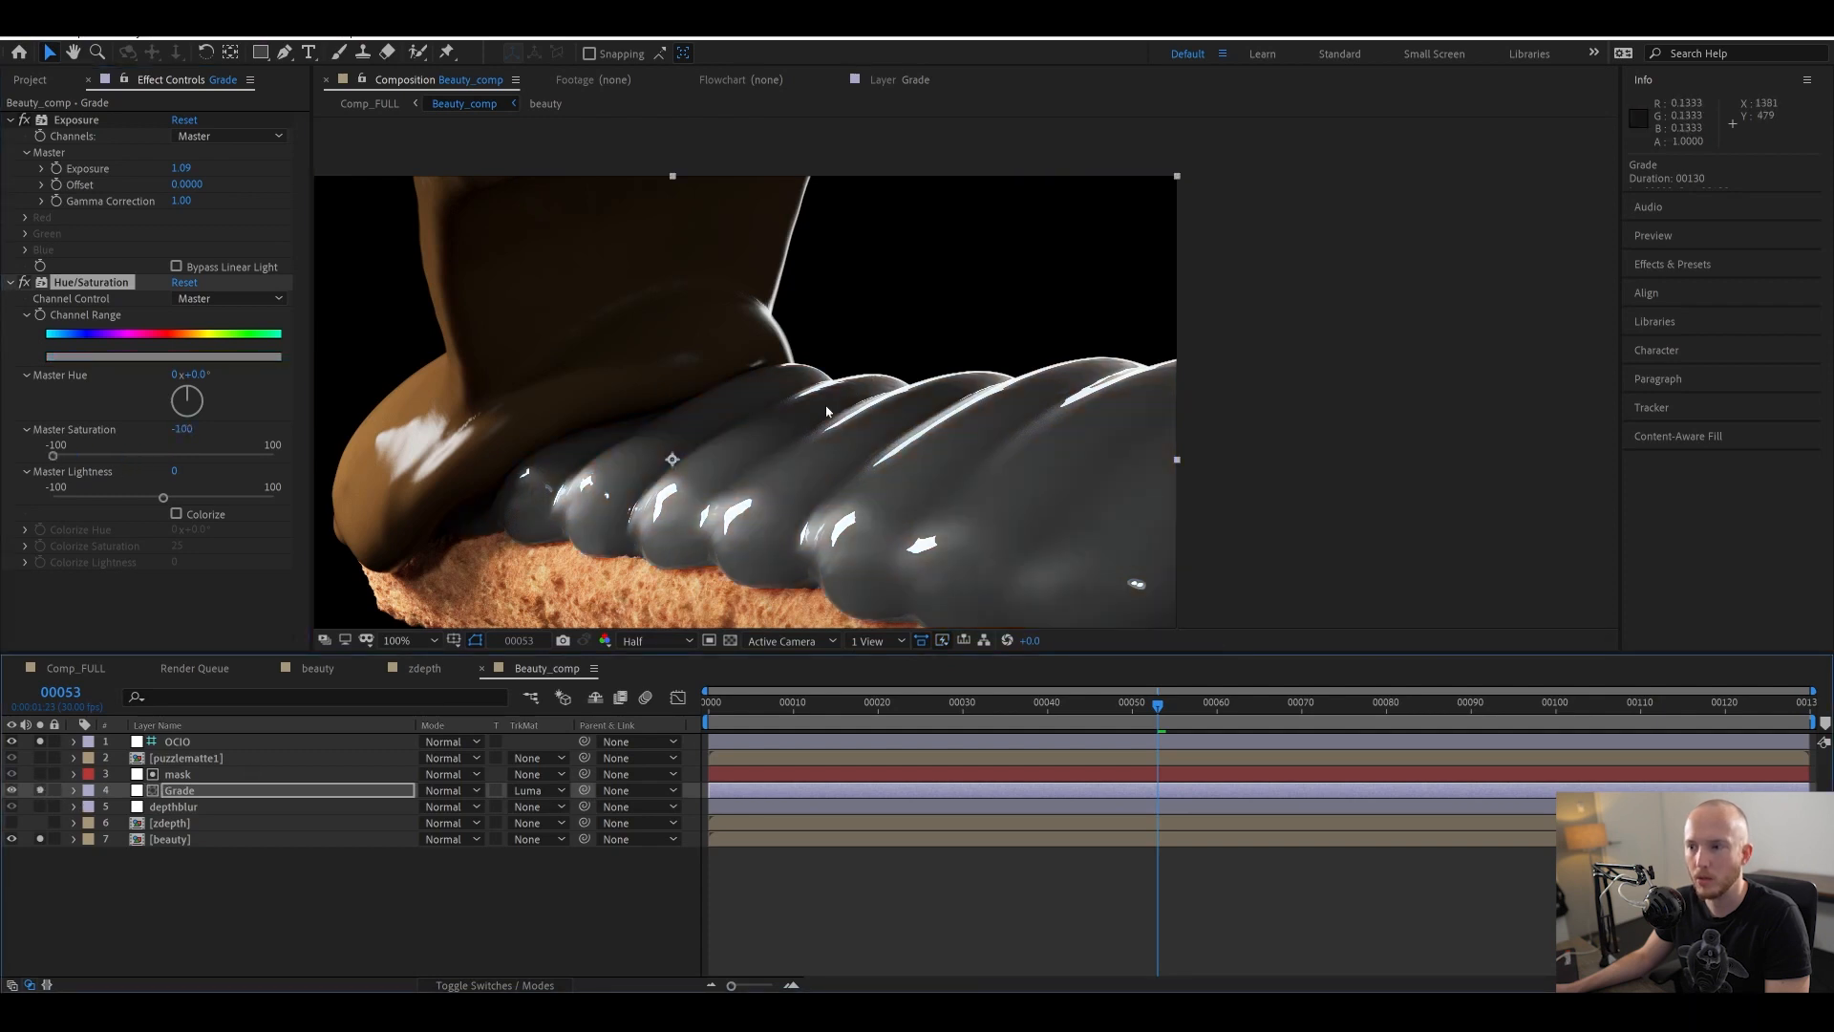
# - Set the Grade layer's master saturation to 26 and turn off the layer's solo
pyautogui.moveTo(54, 456); pyautogui.dragTo(192, 457)
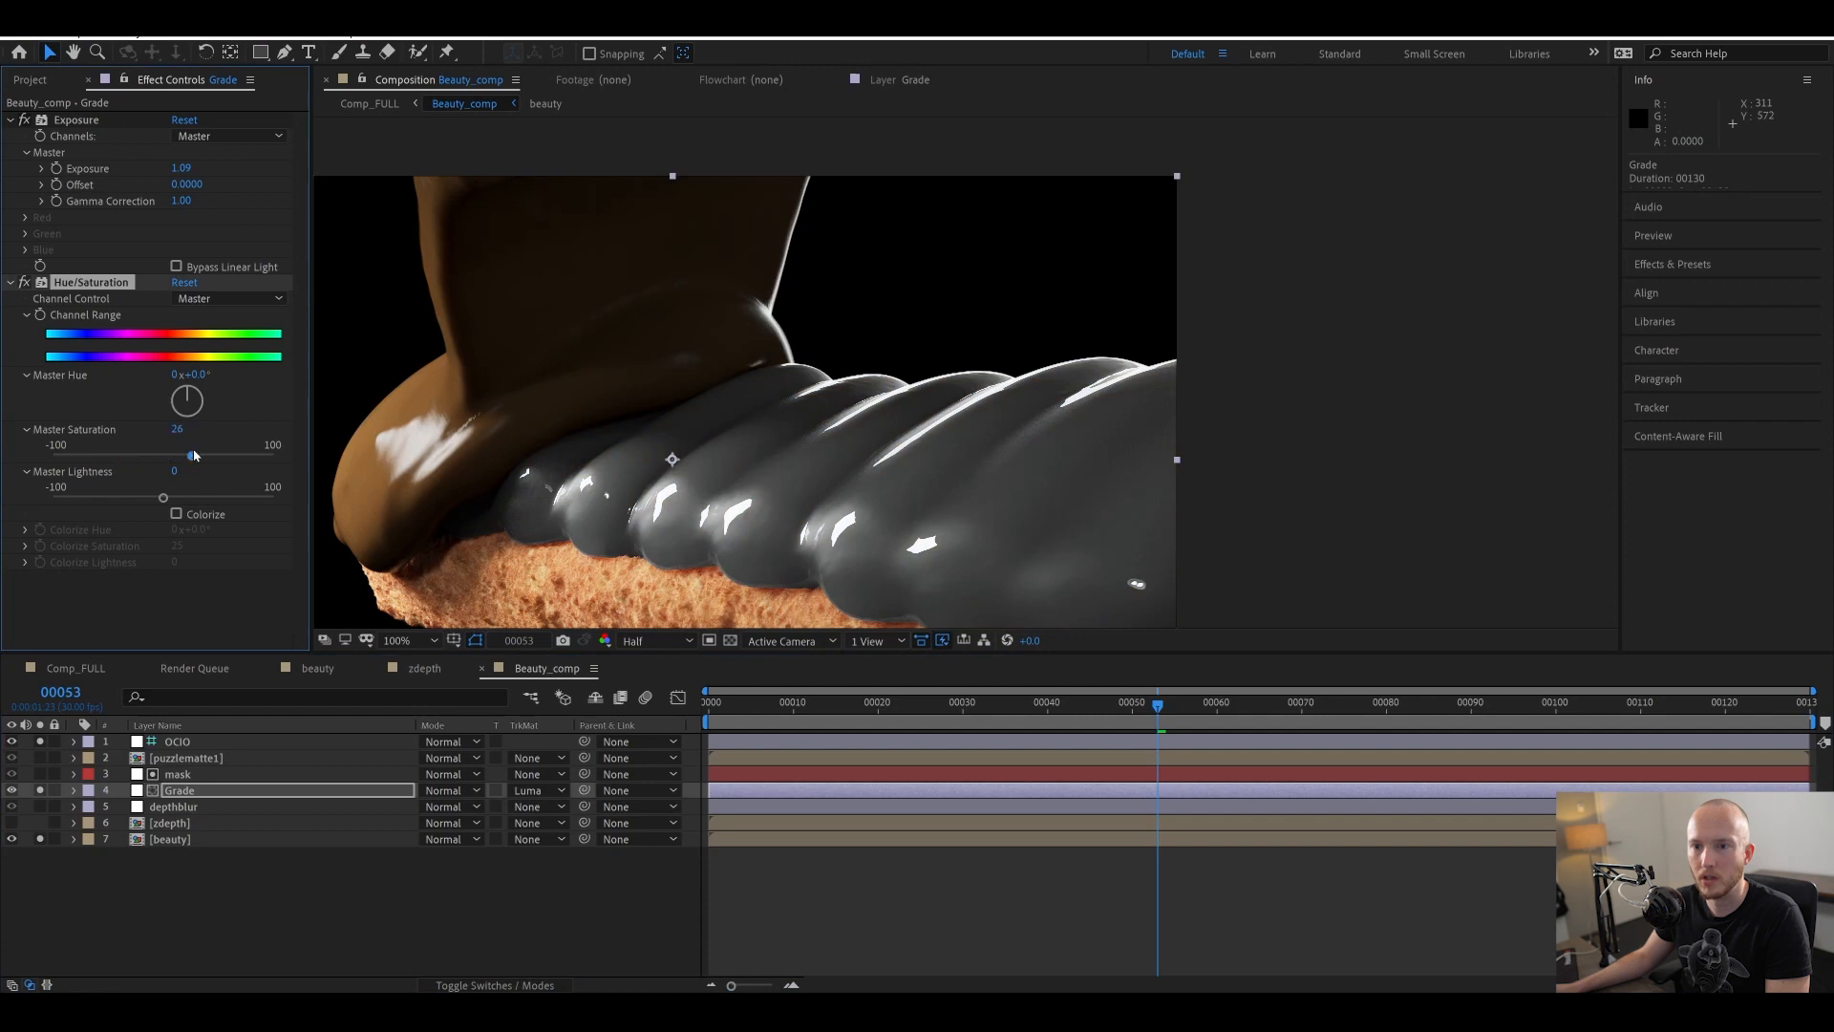
pyautogui.moveTo(850, 459); pyautogui.dragTo(940, 395)
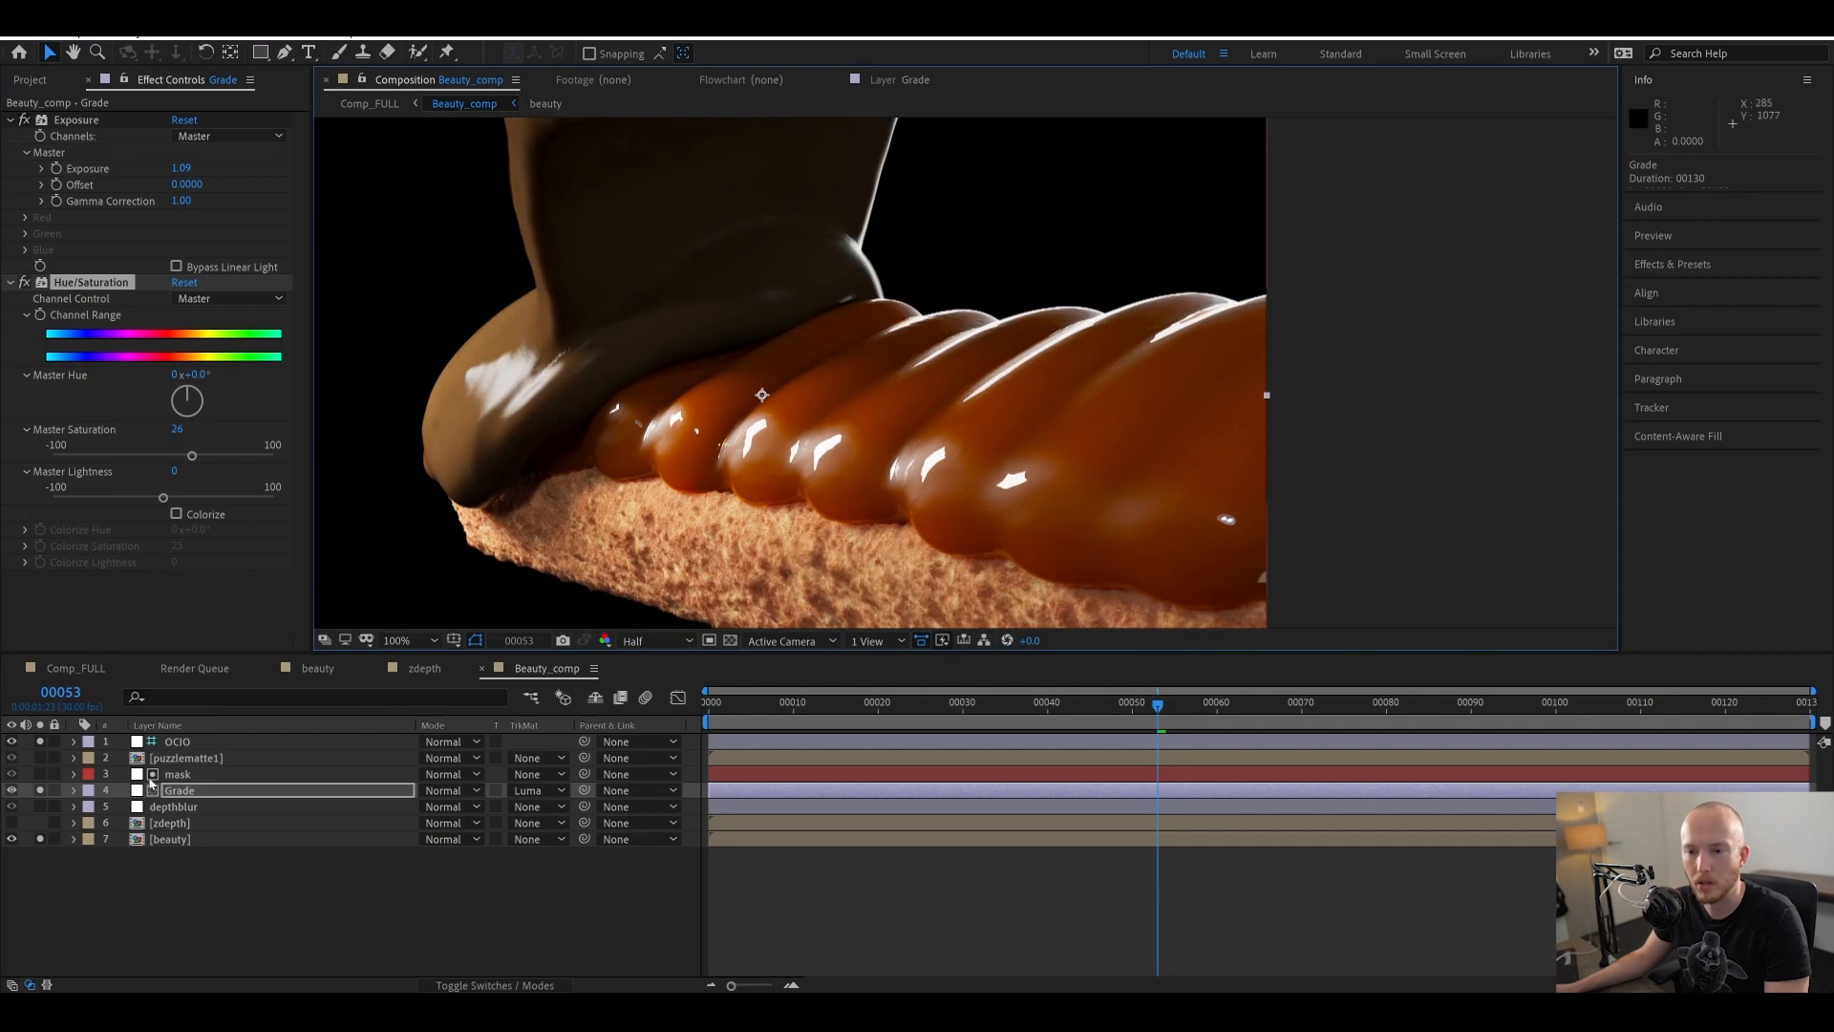
pyautogui.click(40, 791)
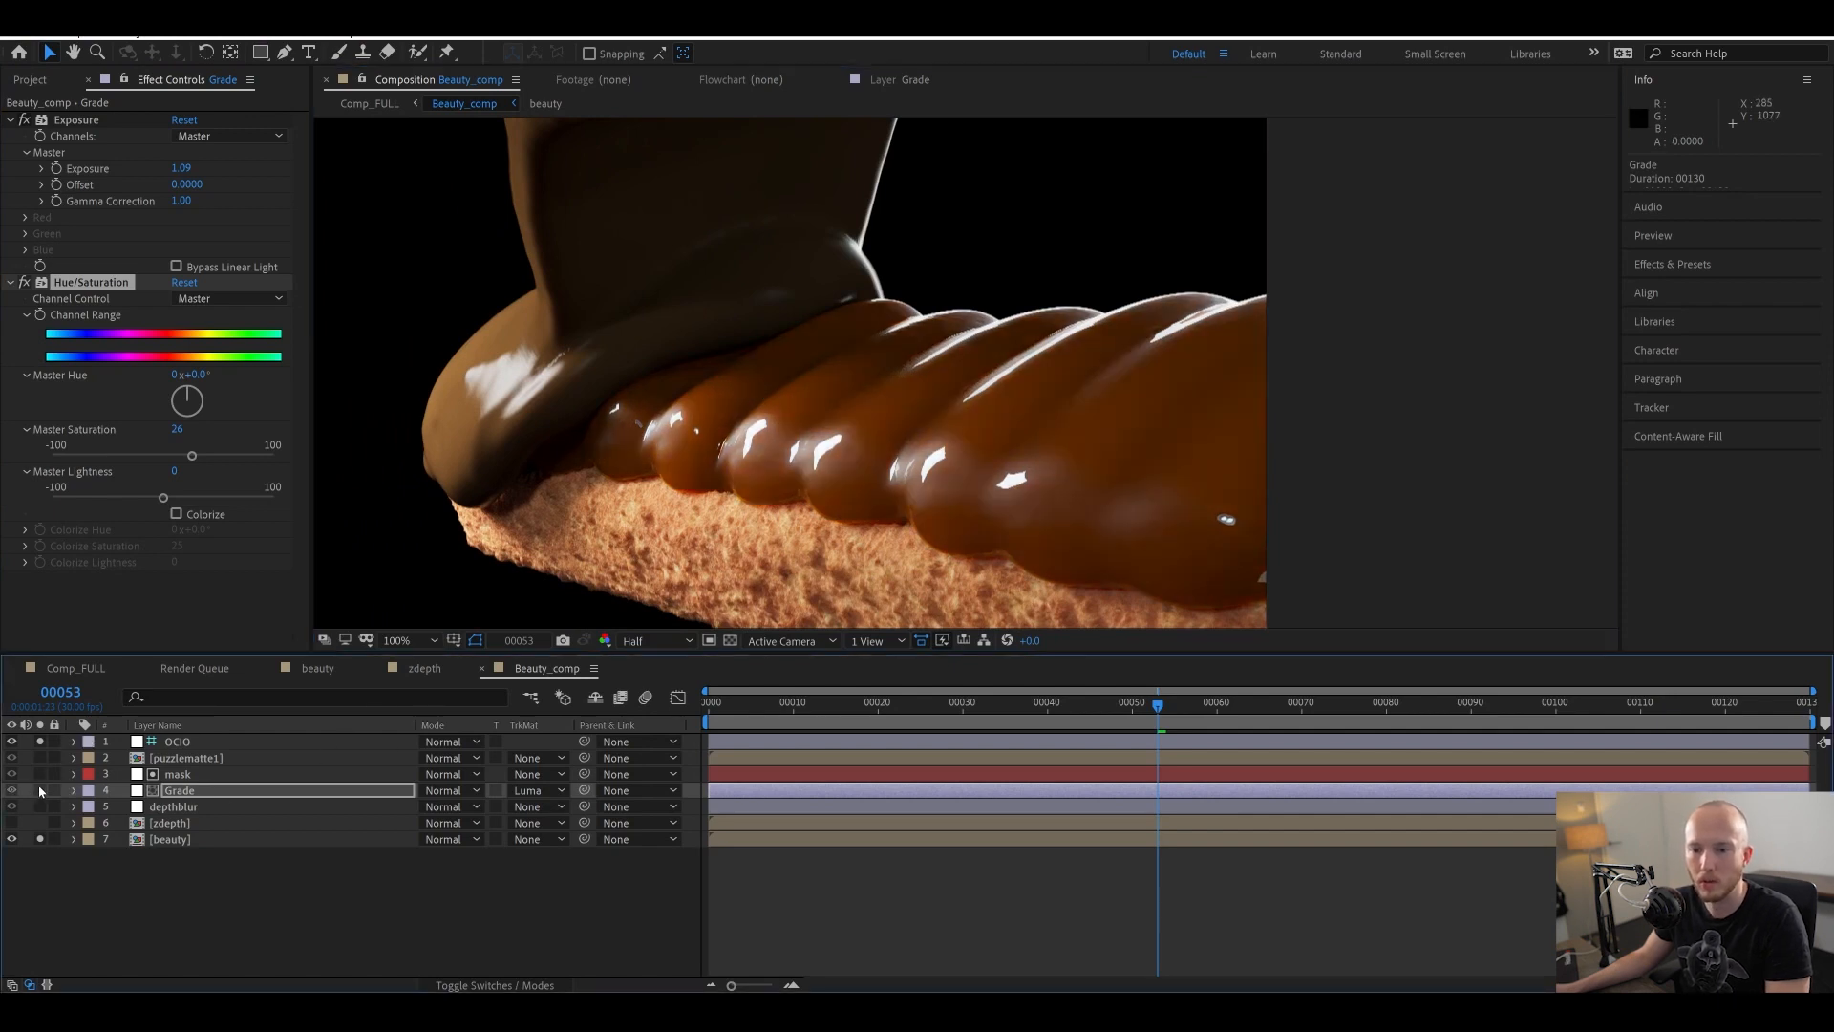
# - Try 27FF00 as the mask layer's ID1 colour with mask soloed and OCIO unsoloed, and restore the previous colour and solo states
pyautogui.click(39, 774)
pyautogui.click(86, 775)
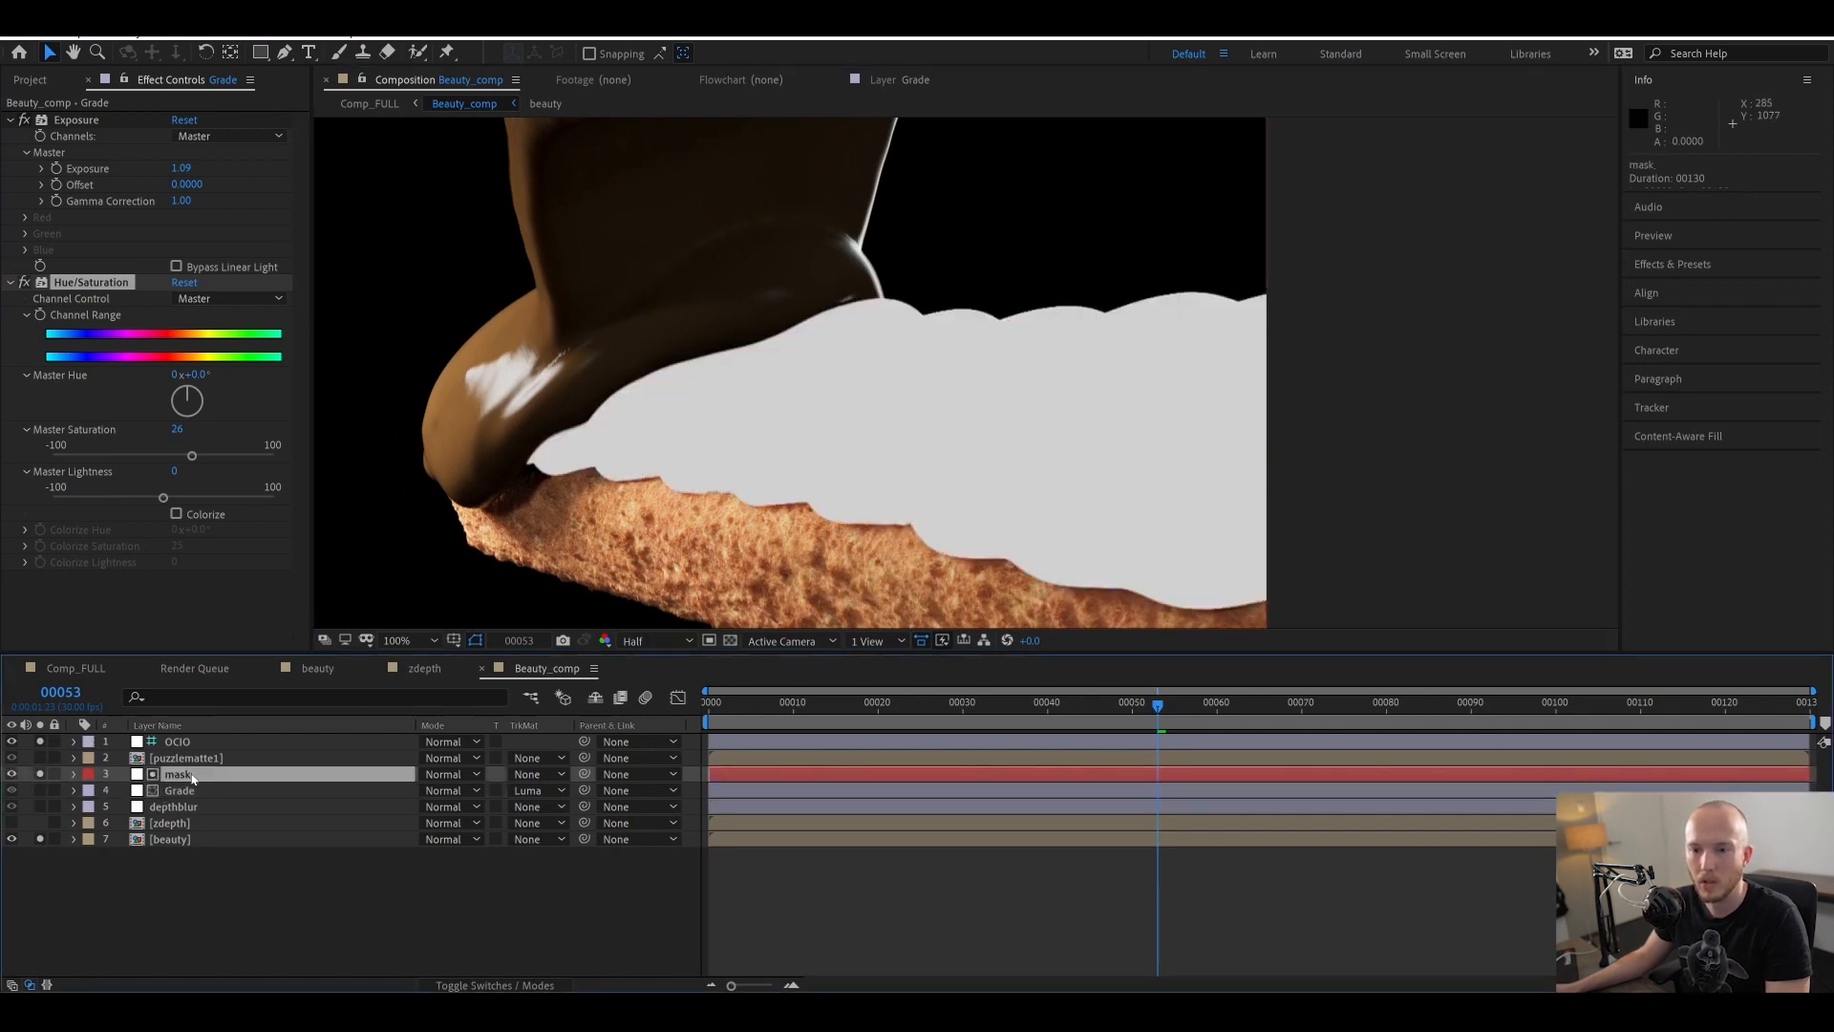
pyautogui.click(40, 741)
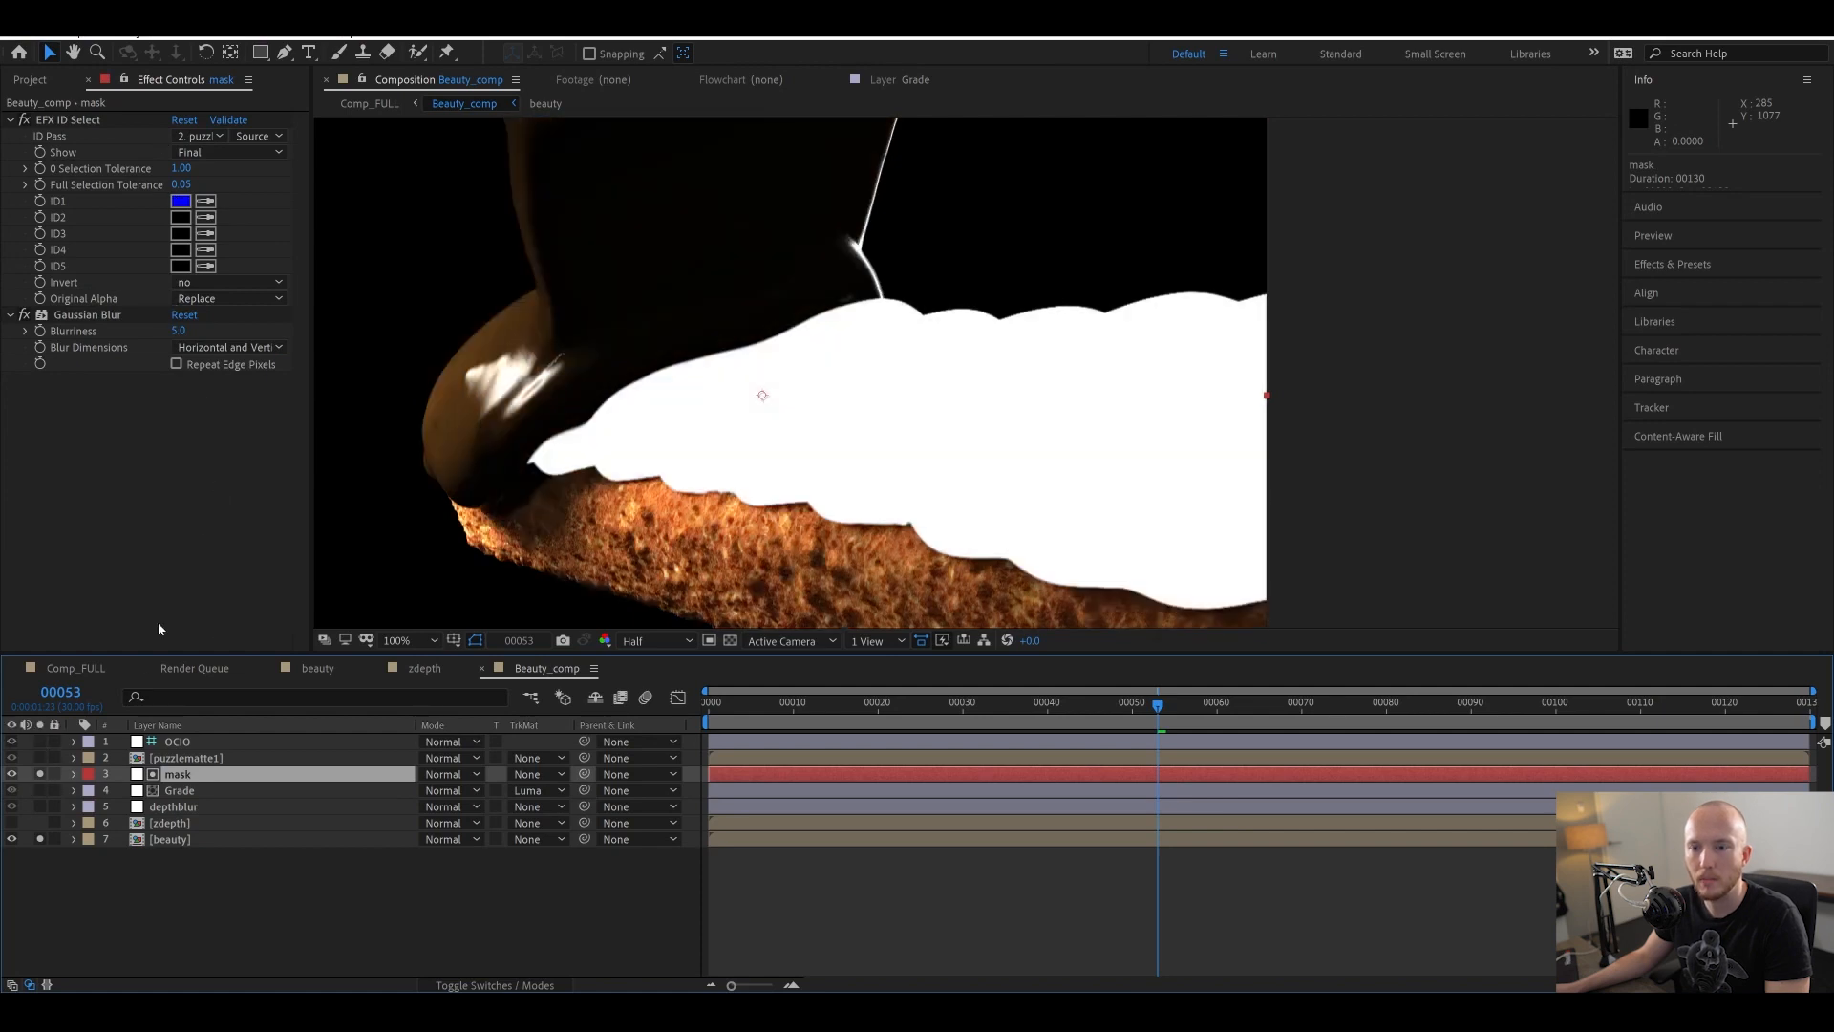
pyautogui.click(180, 200)
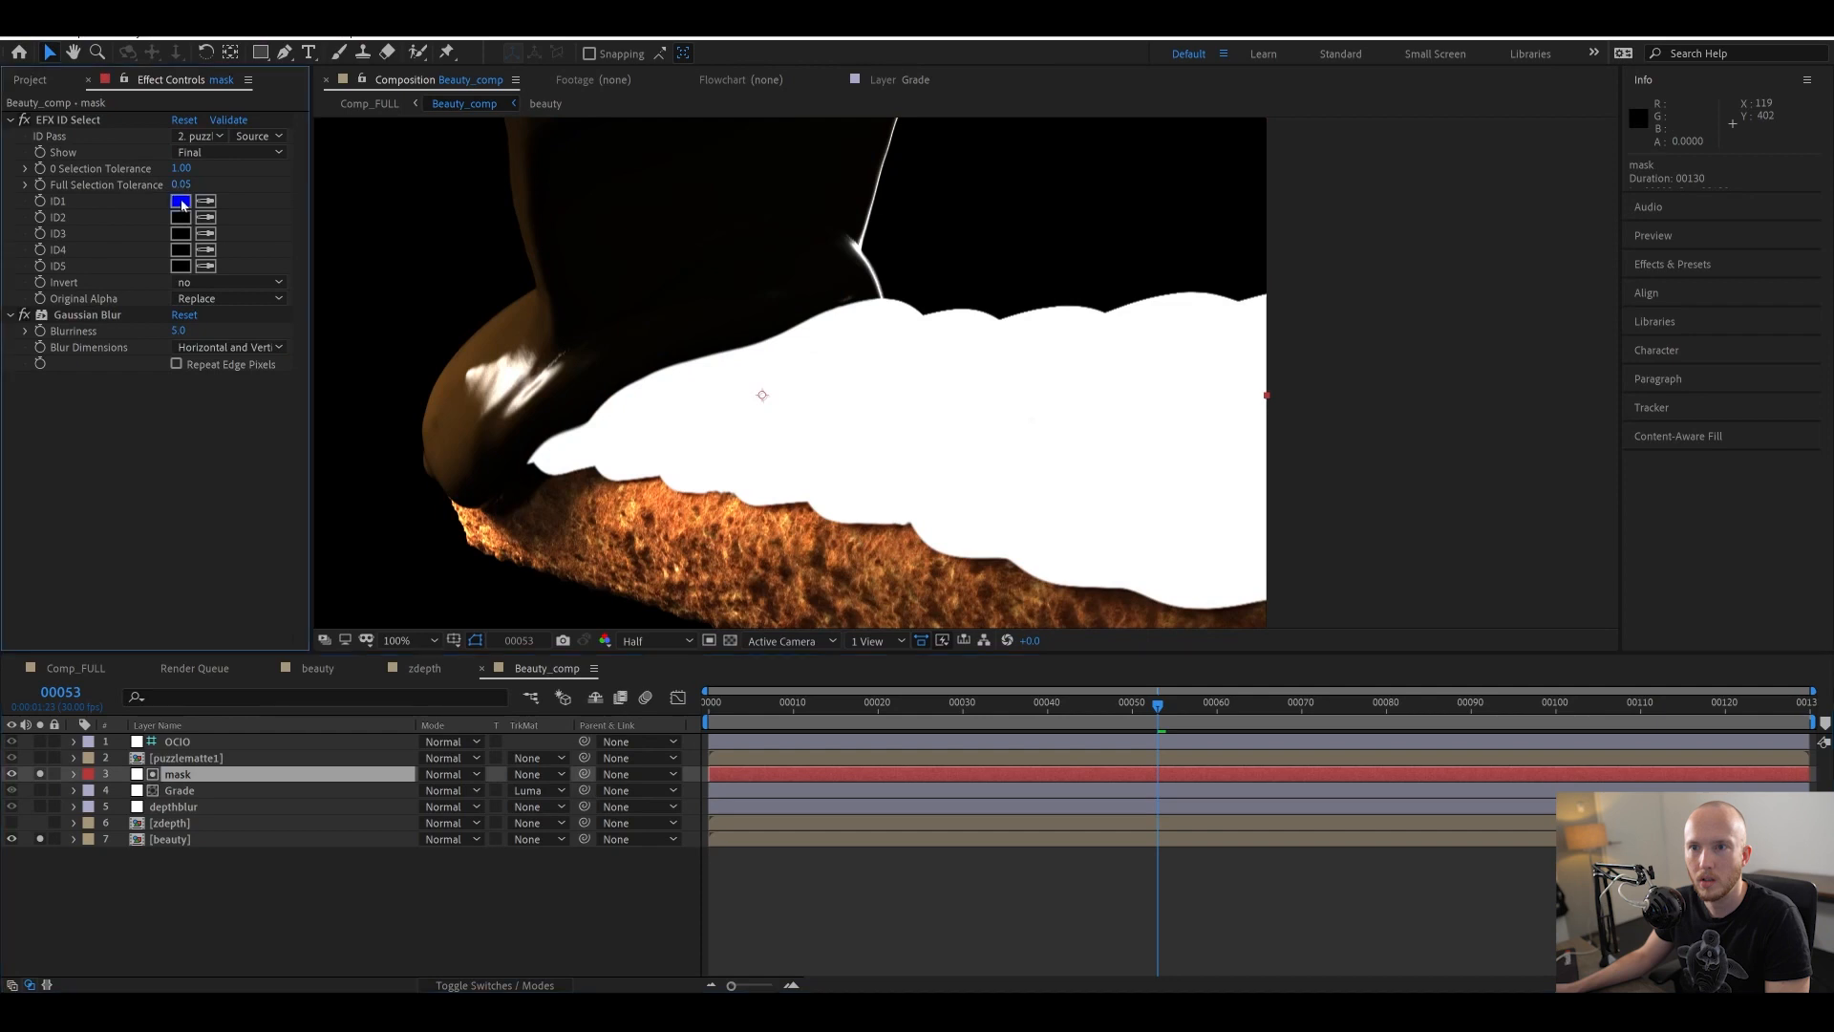
pyautogui.click(285, 218)
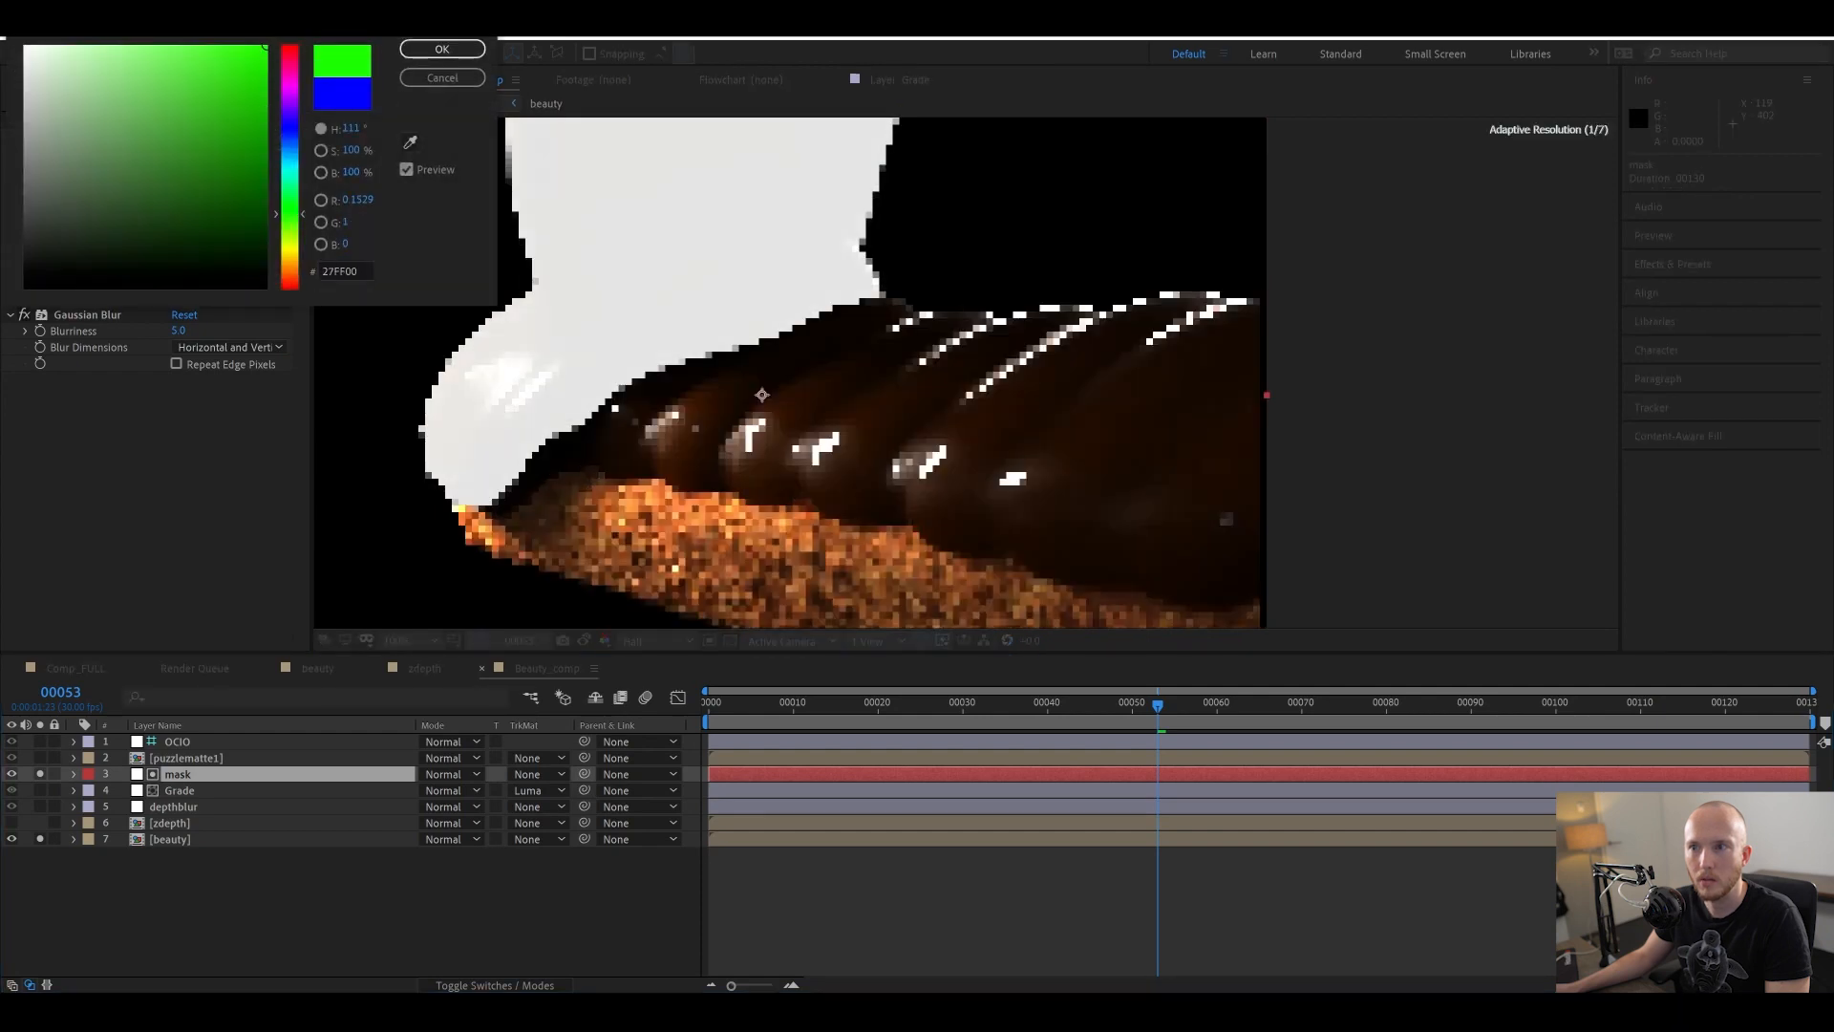
pyautogui.click(441, 48)
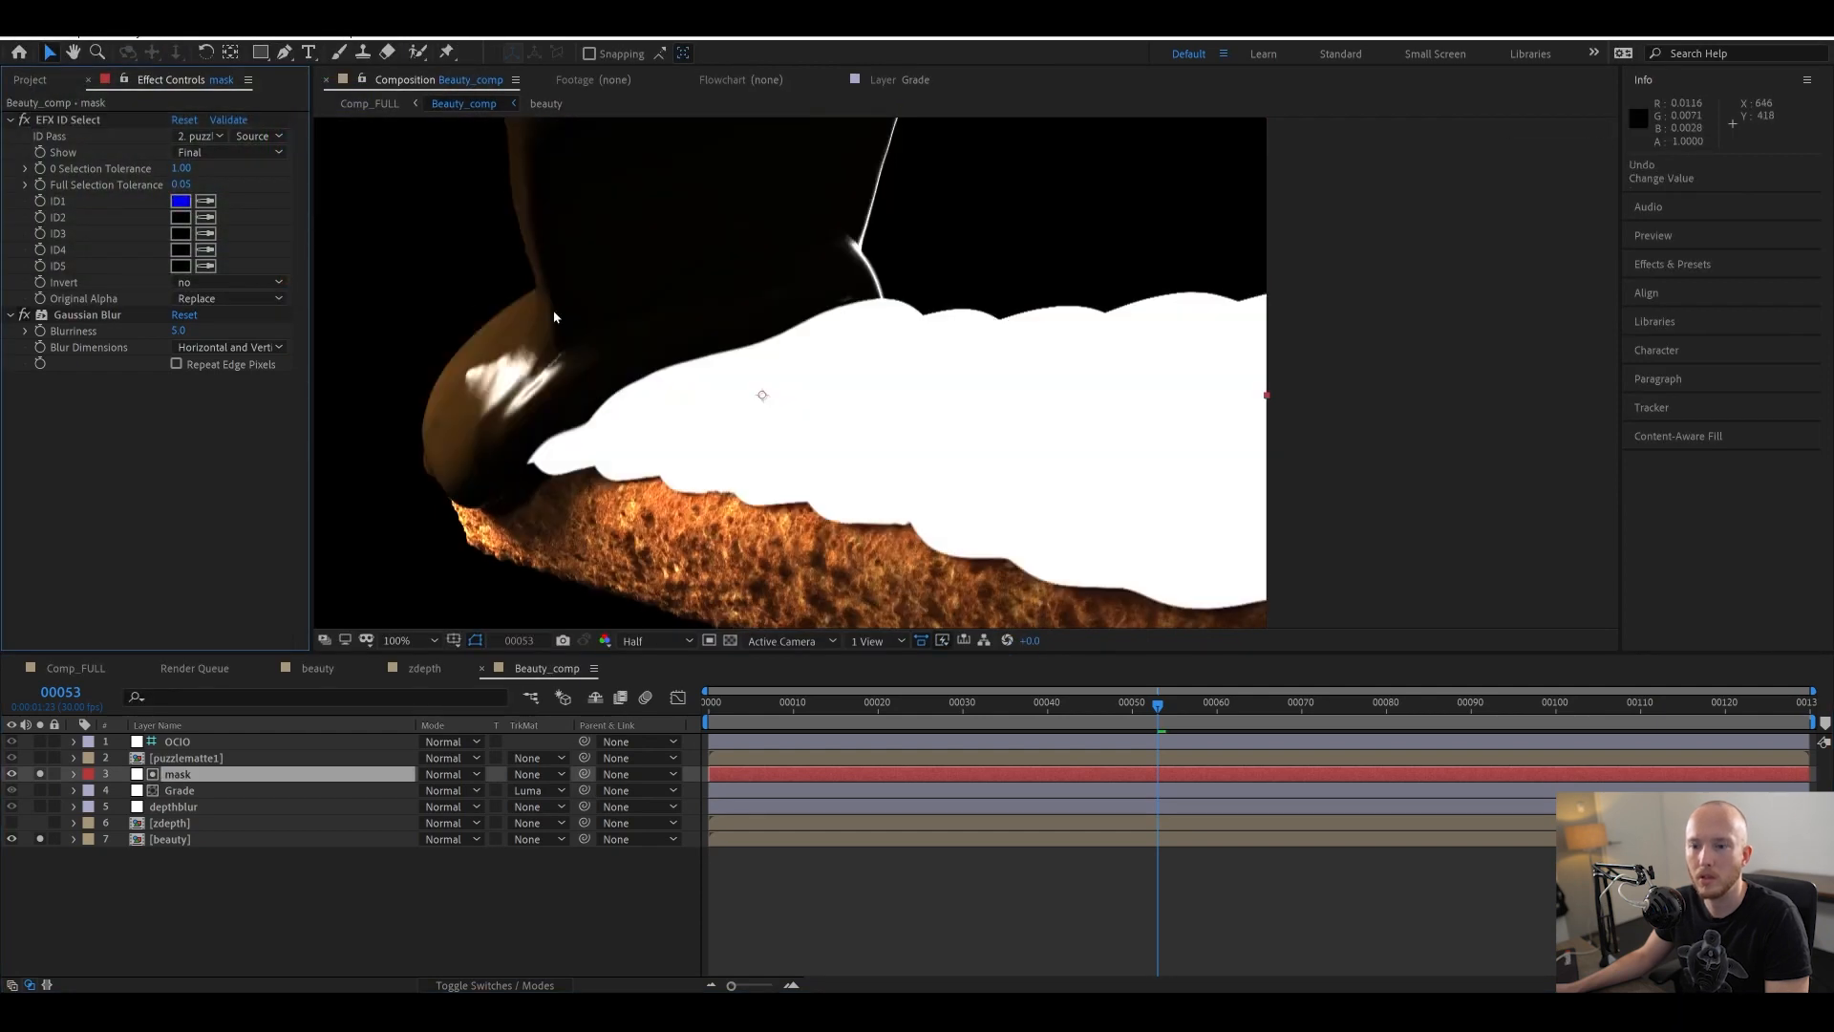
pyautogui.click(41, 775)
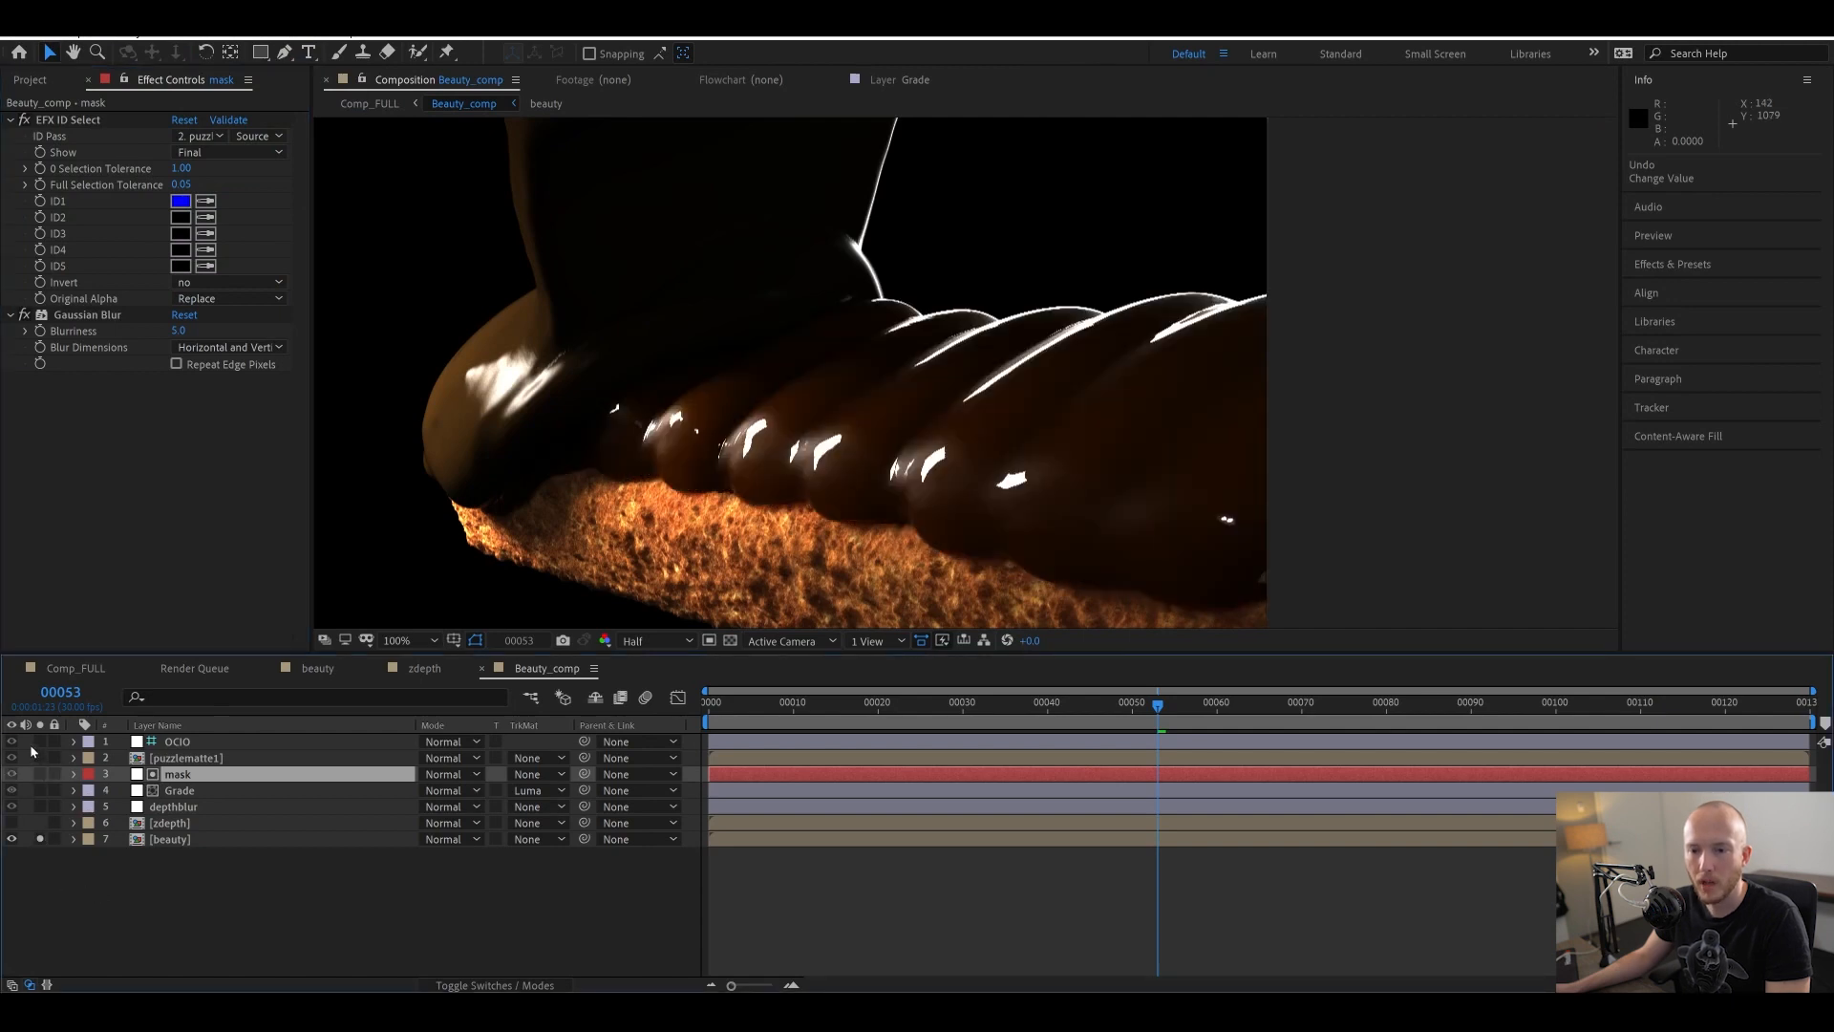
pyautogui.click(39, 741)
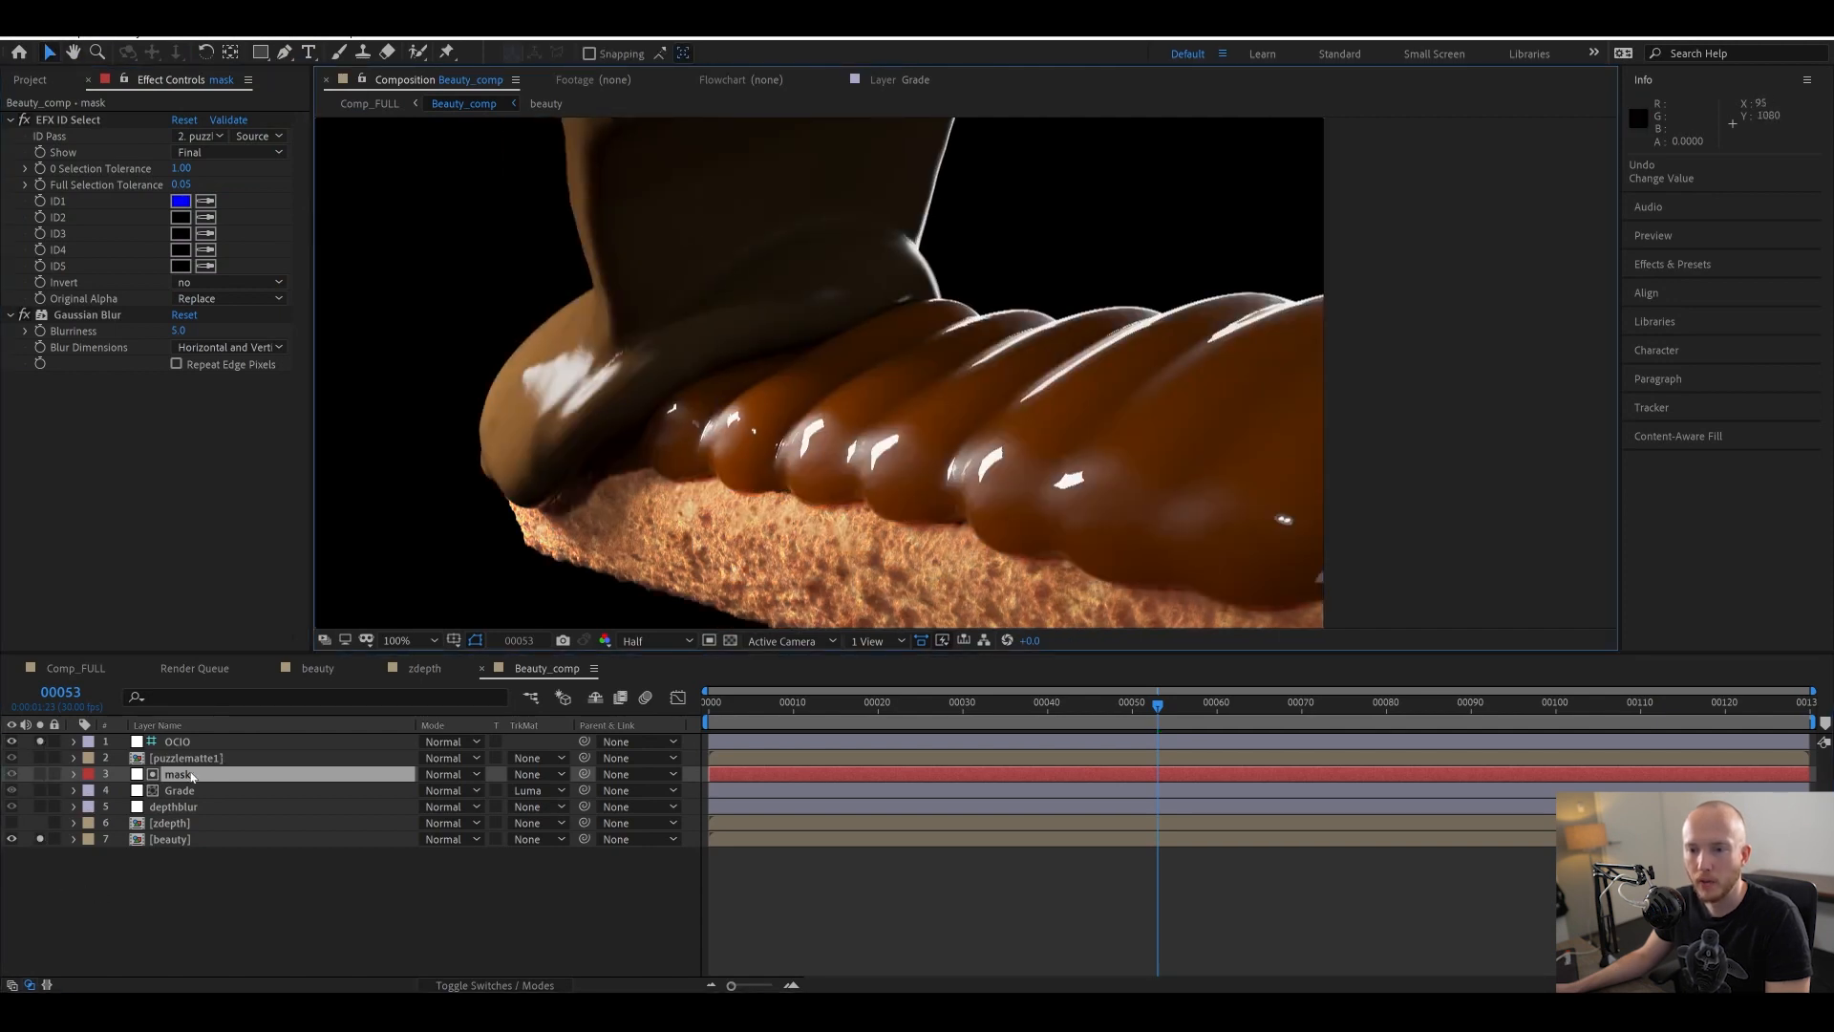
# - Compare the effects applied to the Grade and mask layers in Beauty_comp
pyautogui.click(191, 779)
pyautogui.click(178, 790)
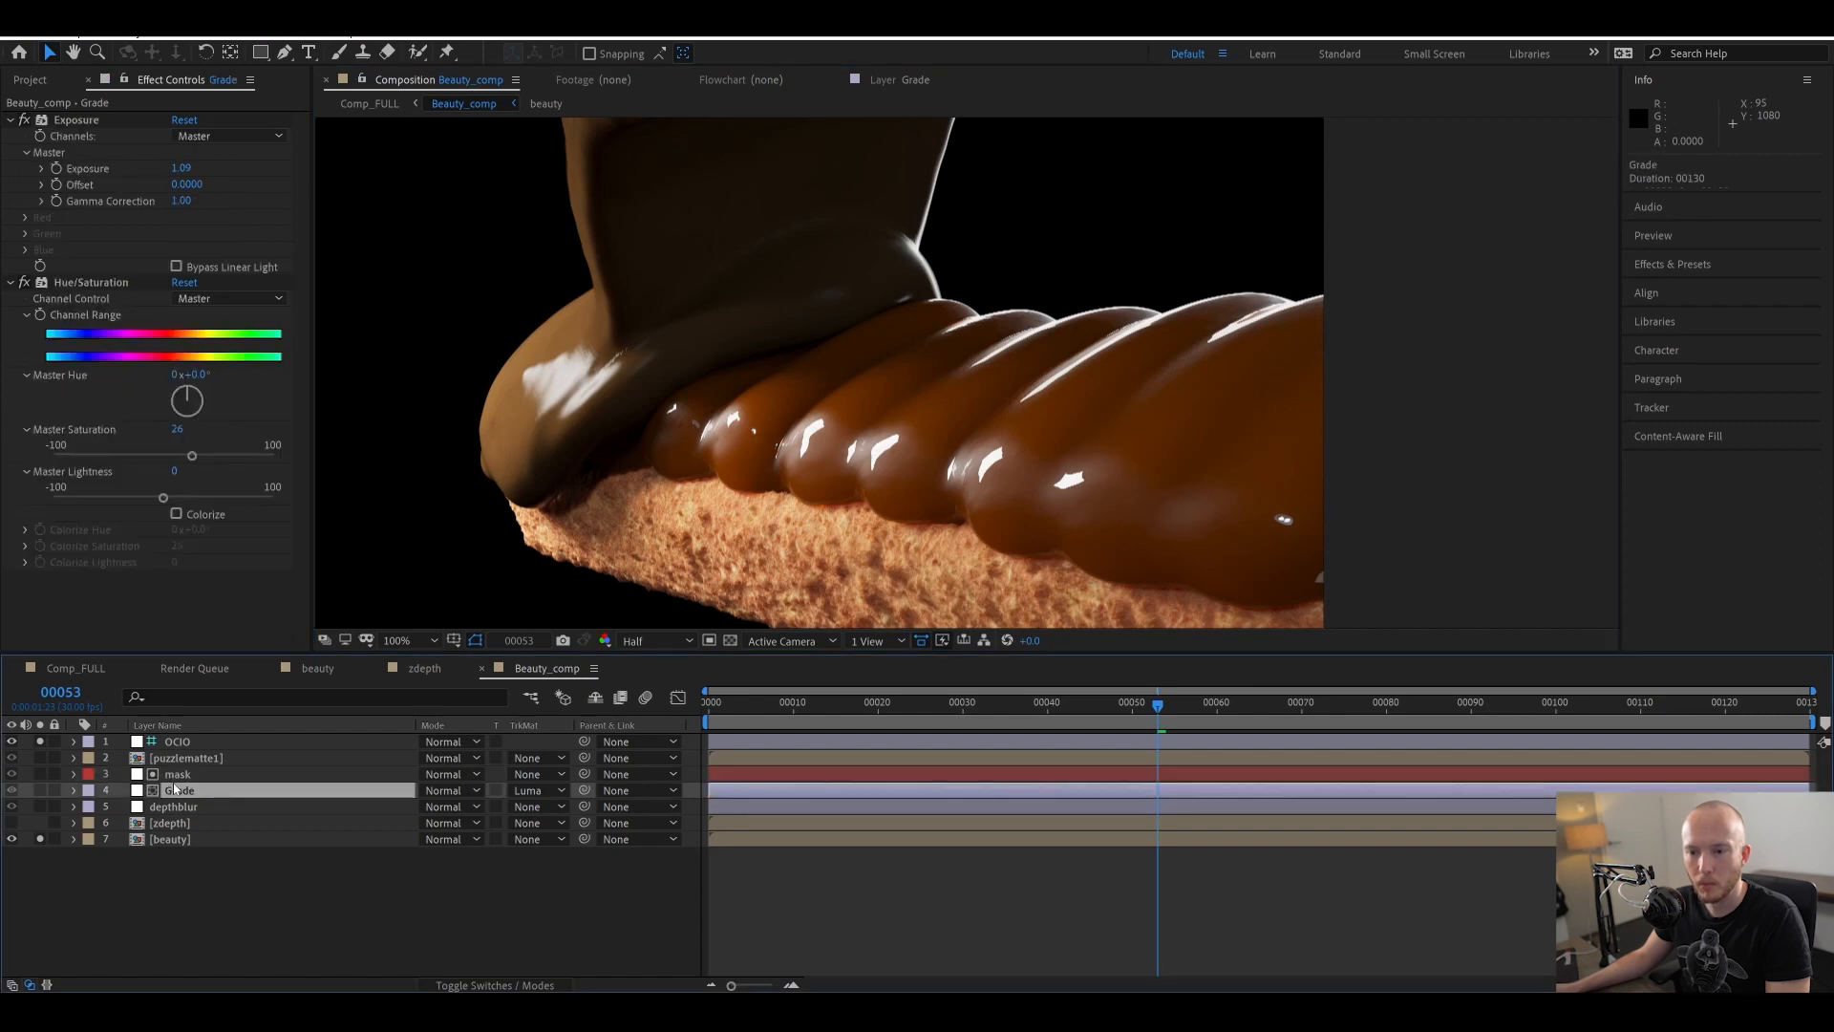
pyautogui.hotkey('ctrl', 'Up')
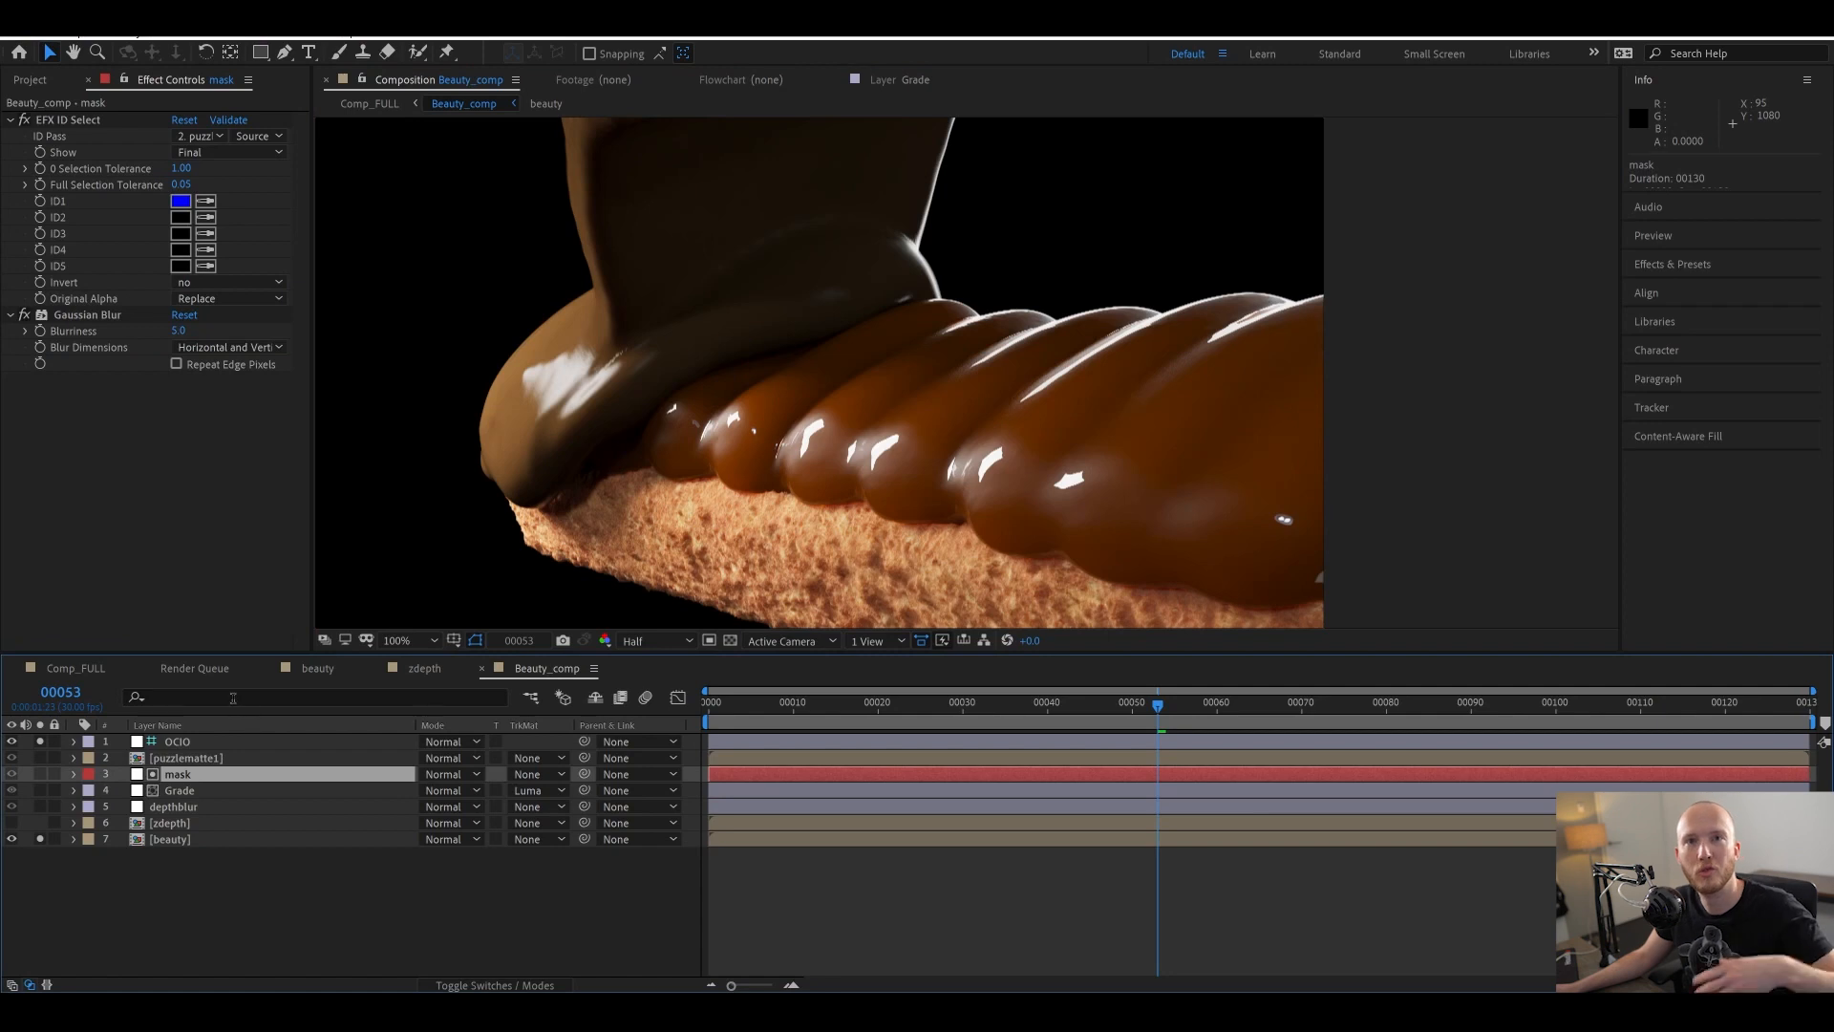
# - Open the beauty precomp, inspect the spec layer's EXtractoR channel assignments, and return to Beauty_comp
pyautogui.doubleClick(167, 839)
pyautogui.click(191, 780)
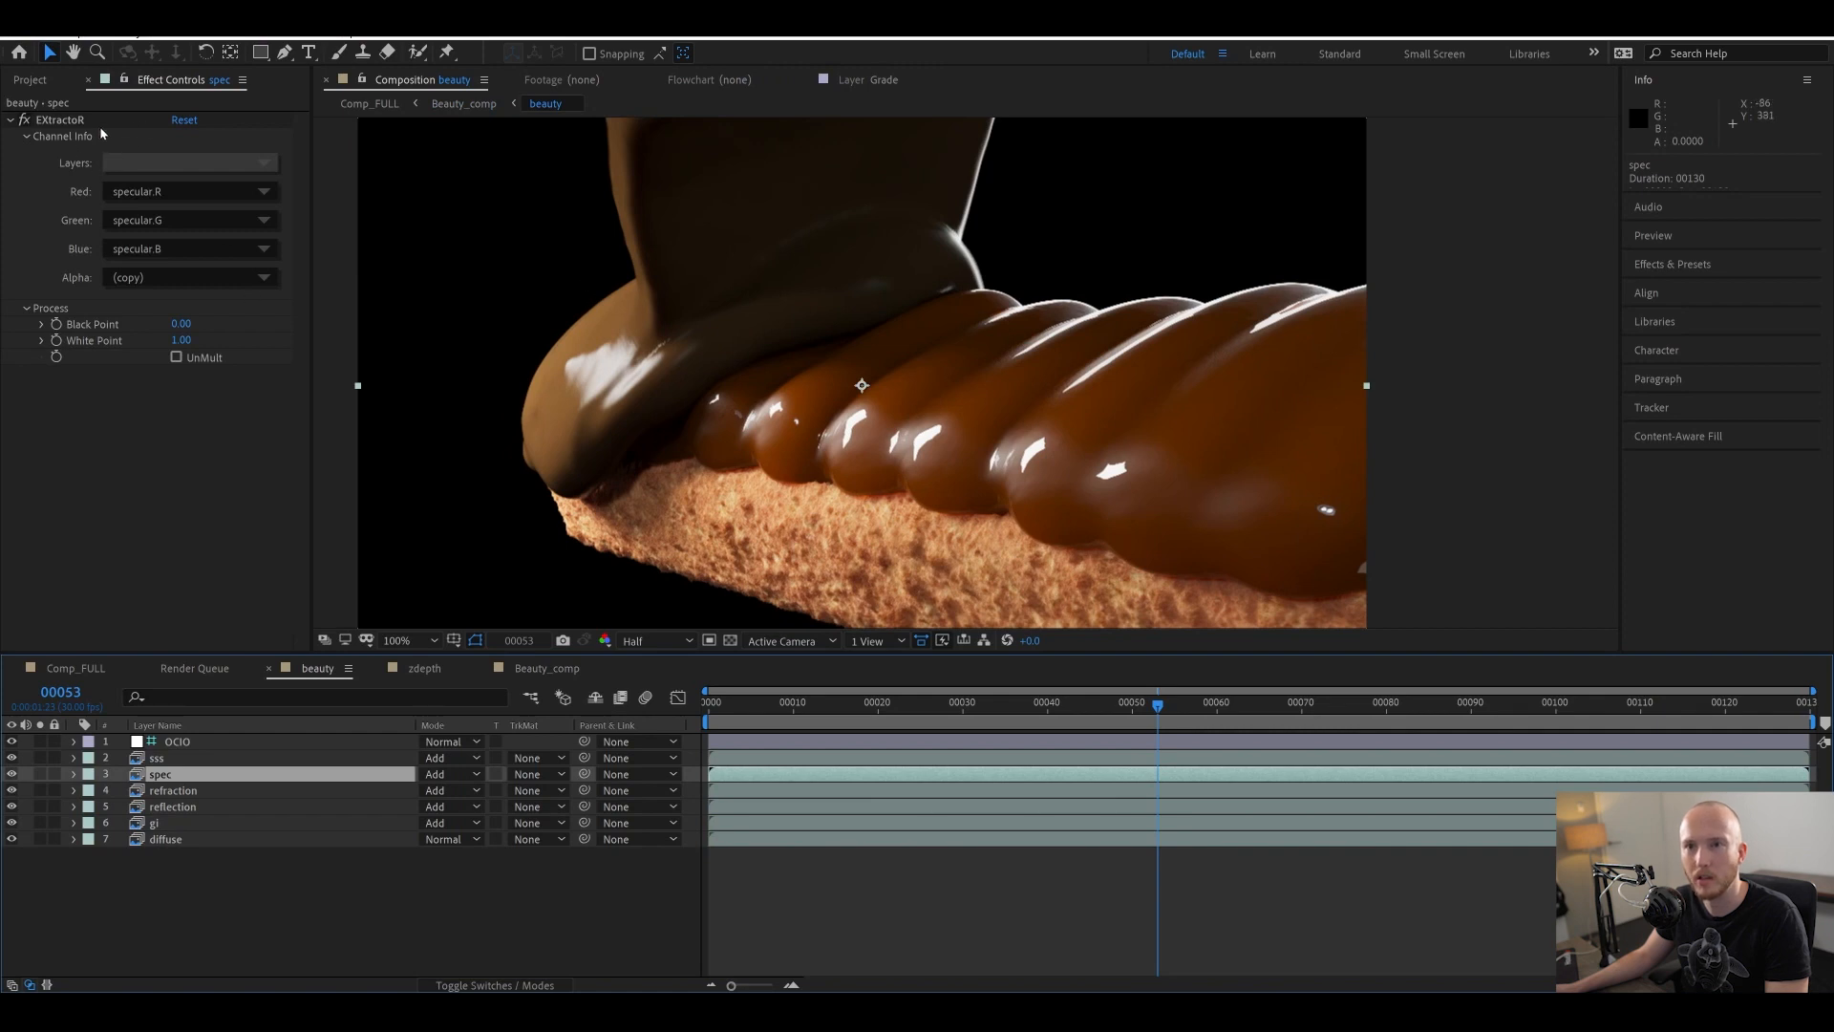
pyautogui.click(247, 164)
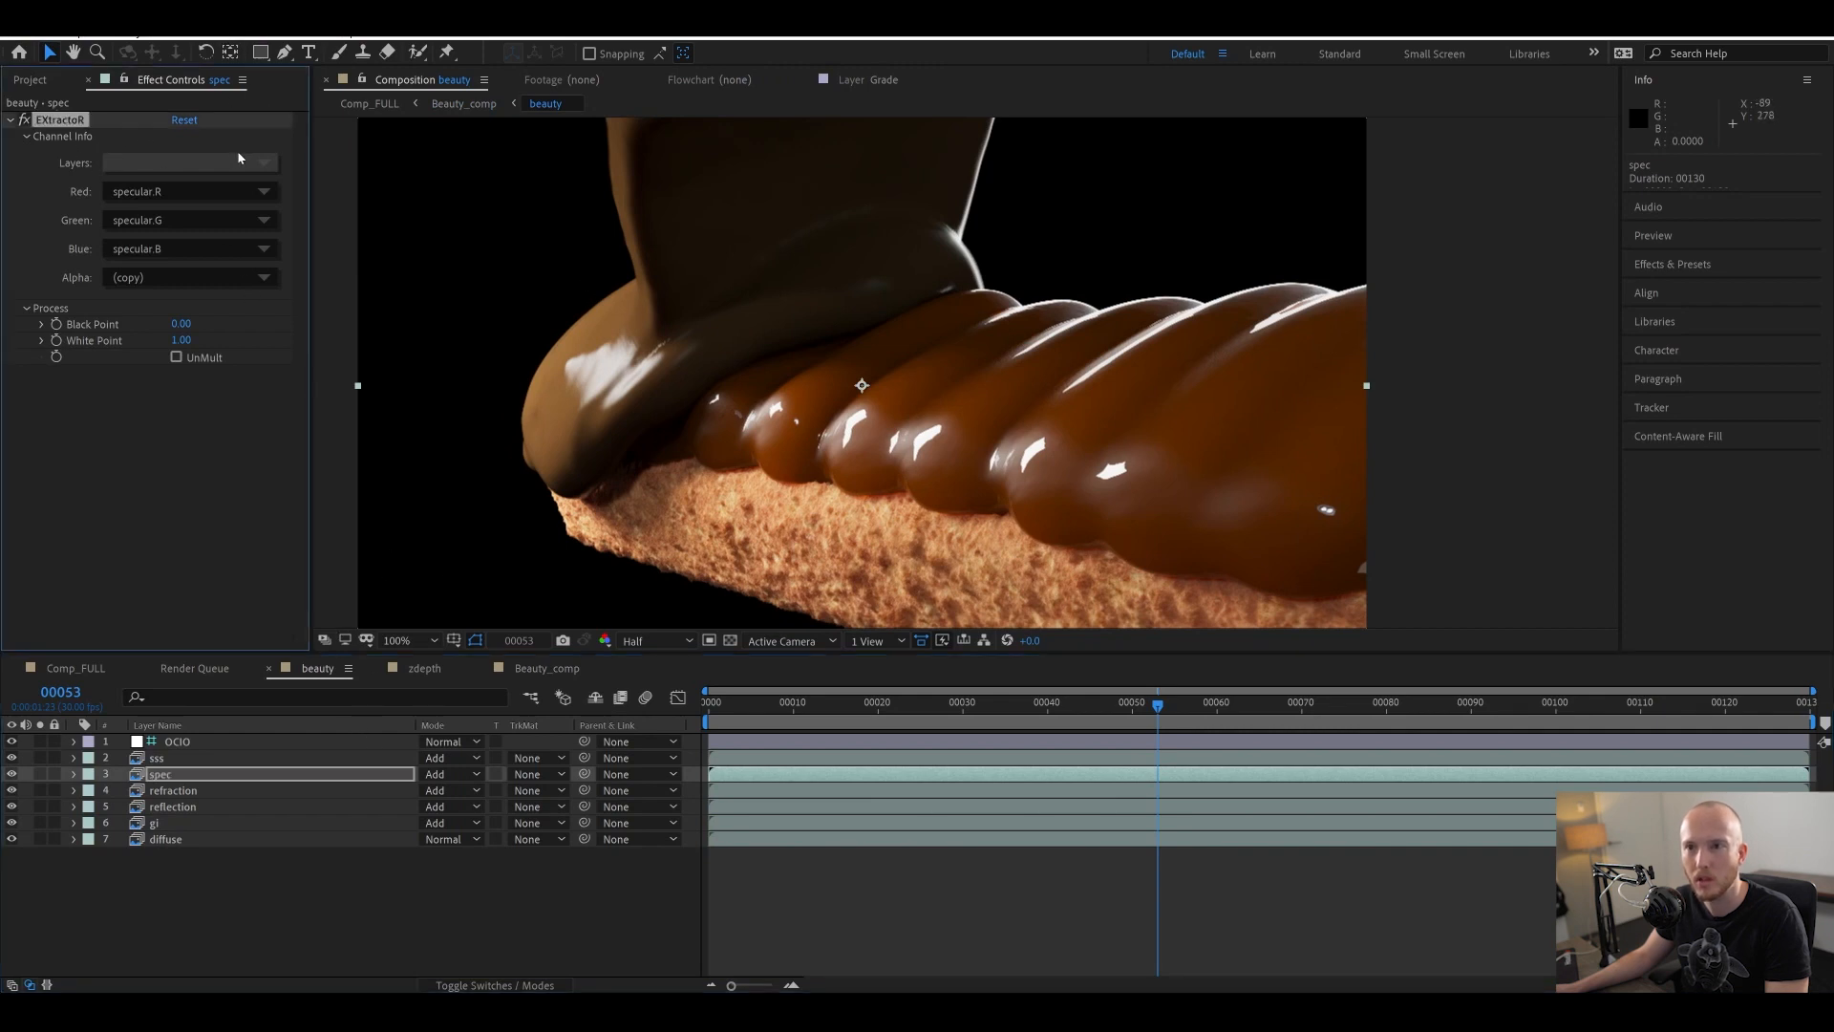
pyautogui.click(252, 456)
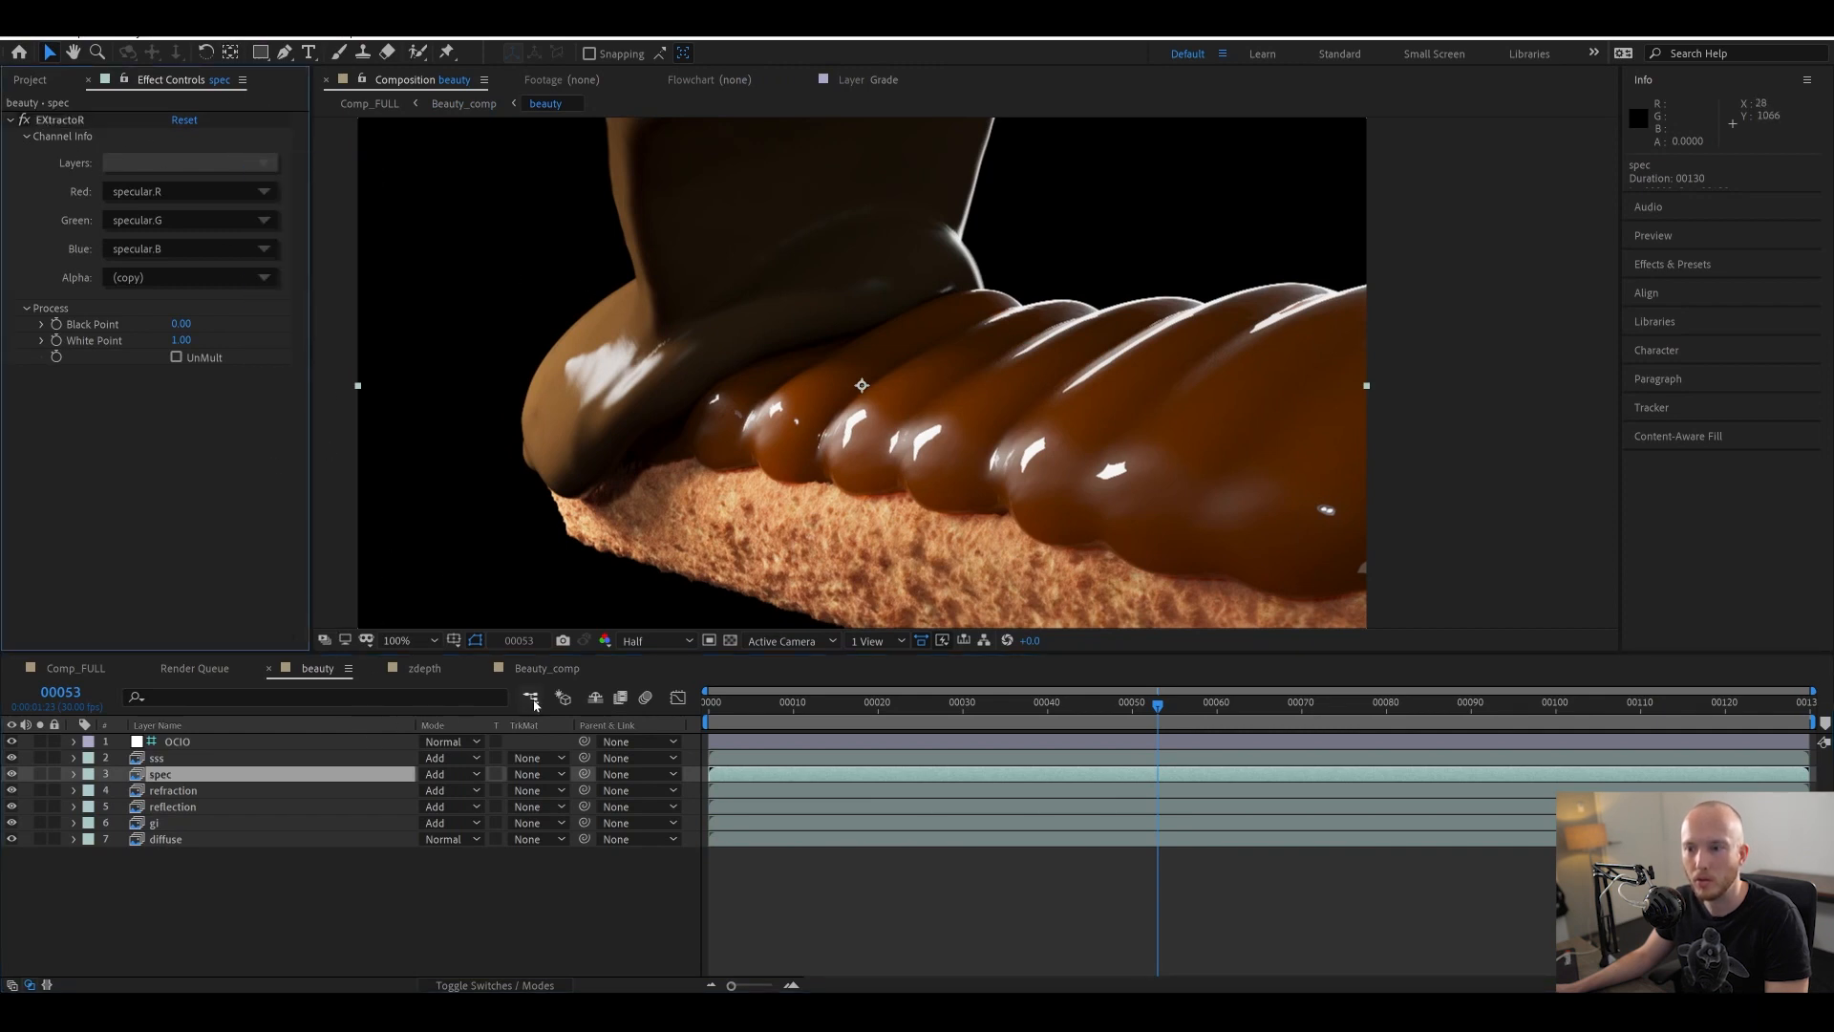
pyautogui.click(546, 668)
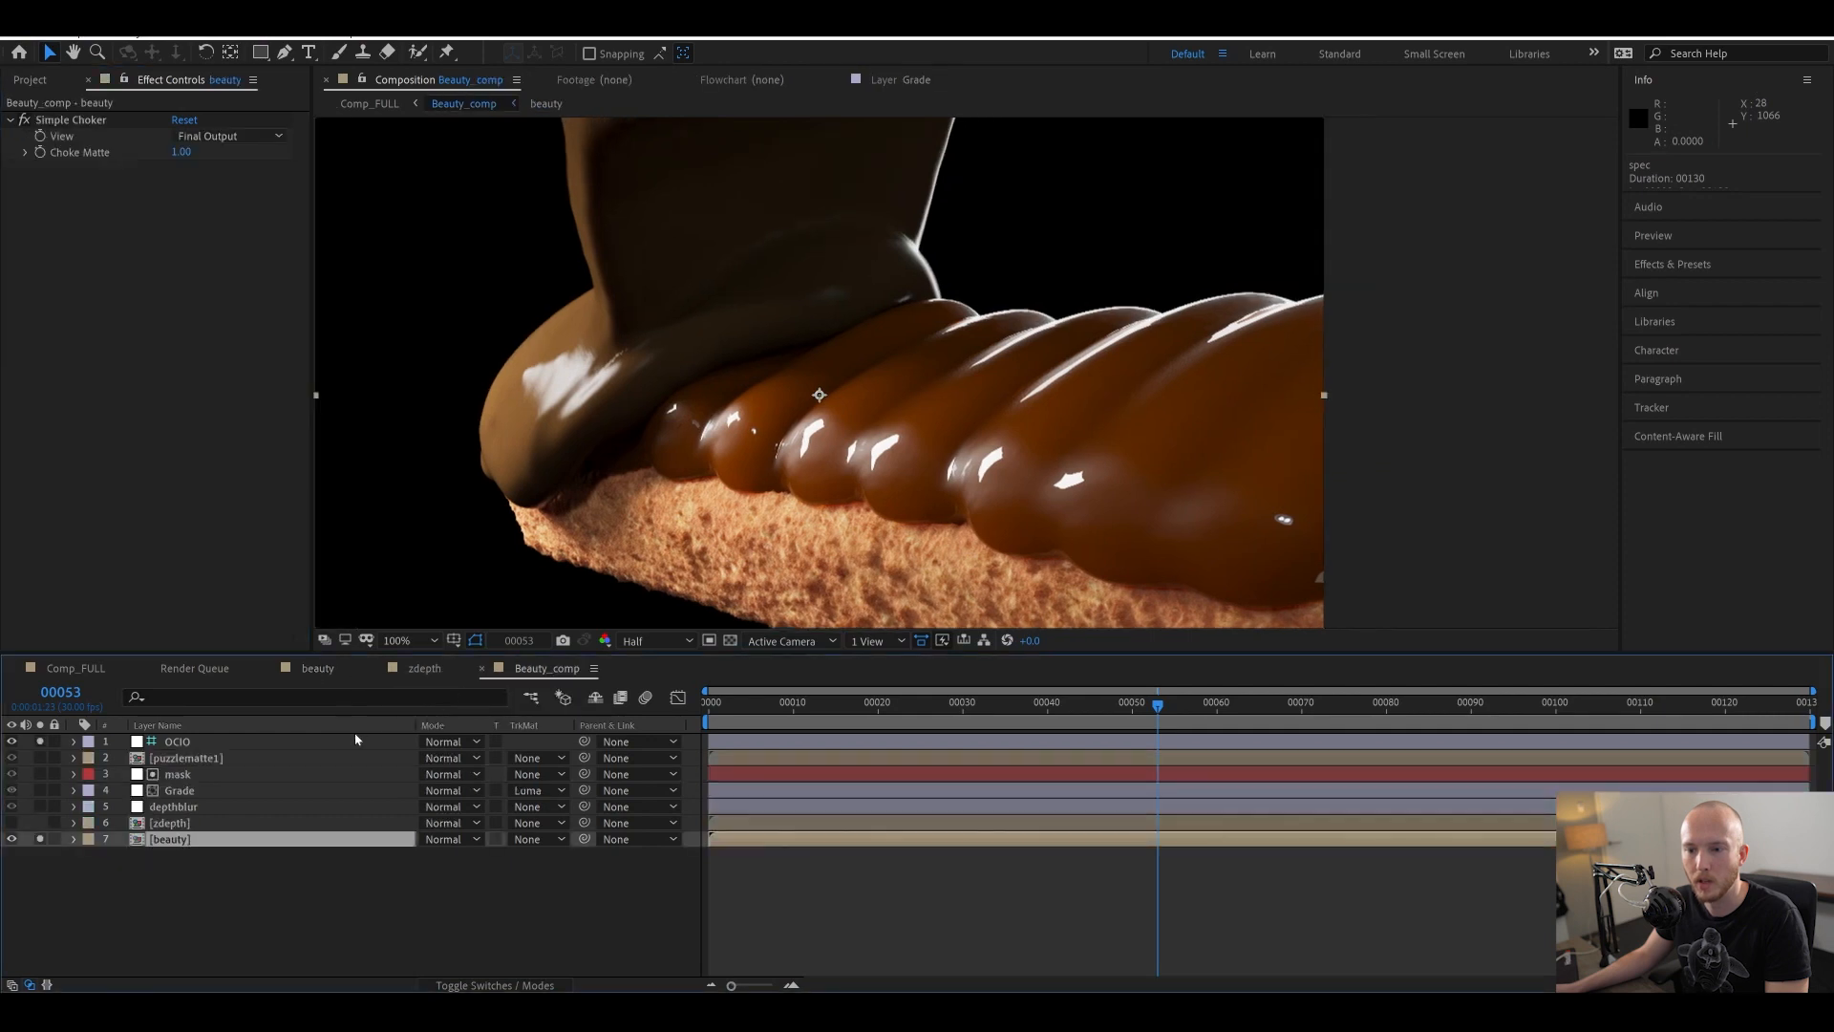
# - Open the zdepth precomp and review the exposure and contrast effects on its z layer
pyautogui.click(161, 825)
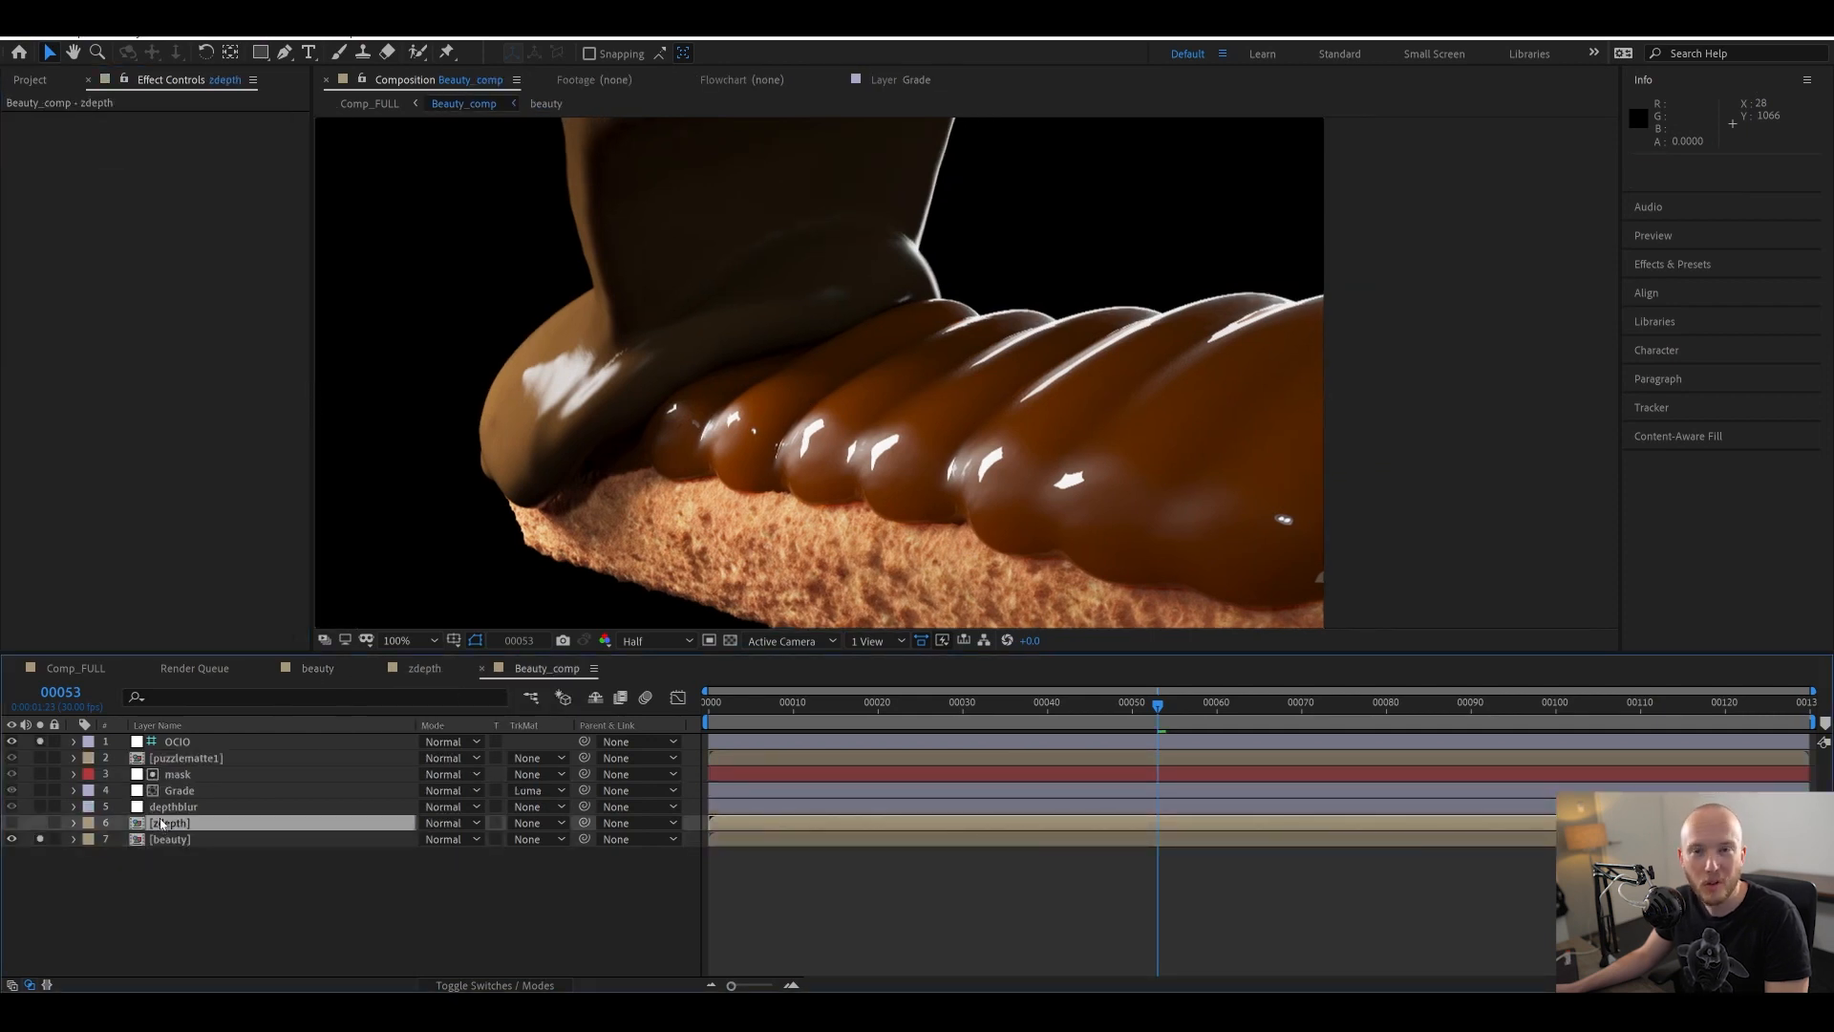
pyautogui.doubleClick(160, 823)
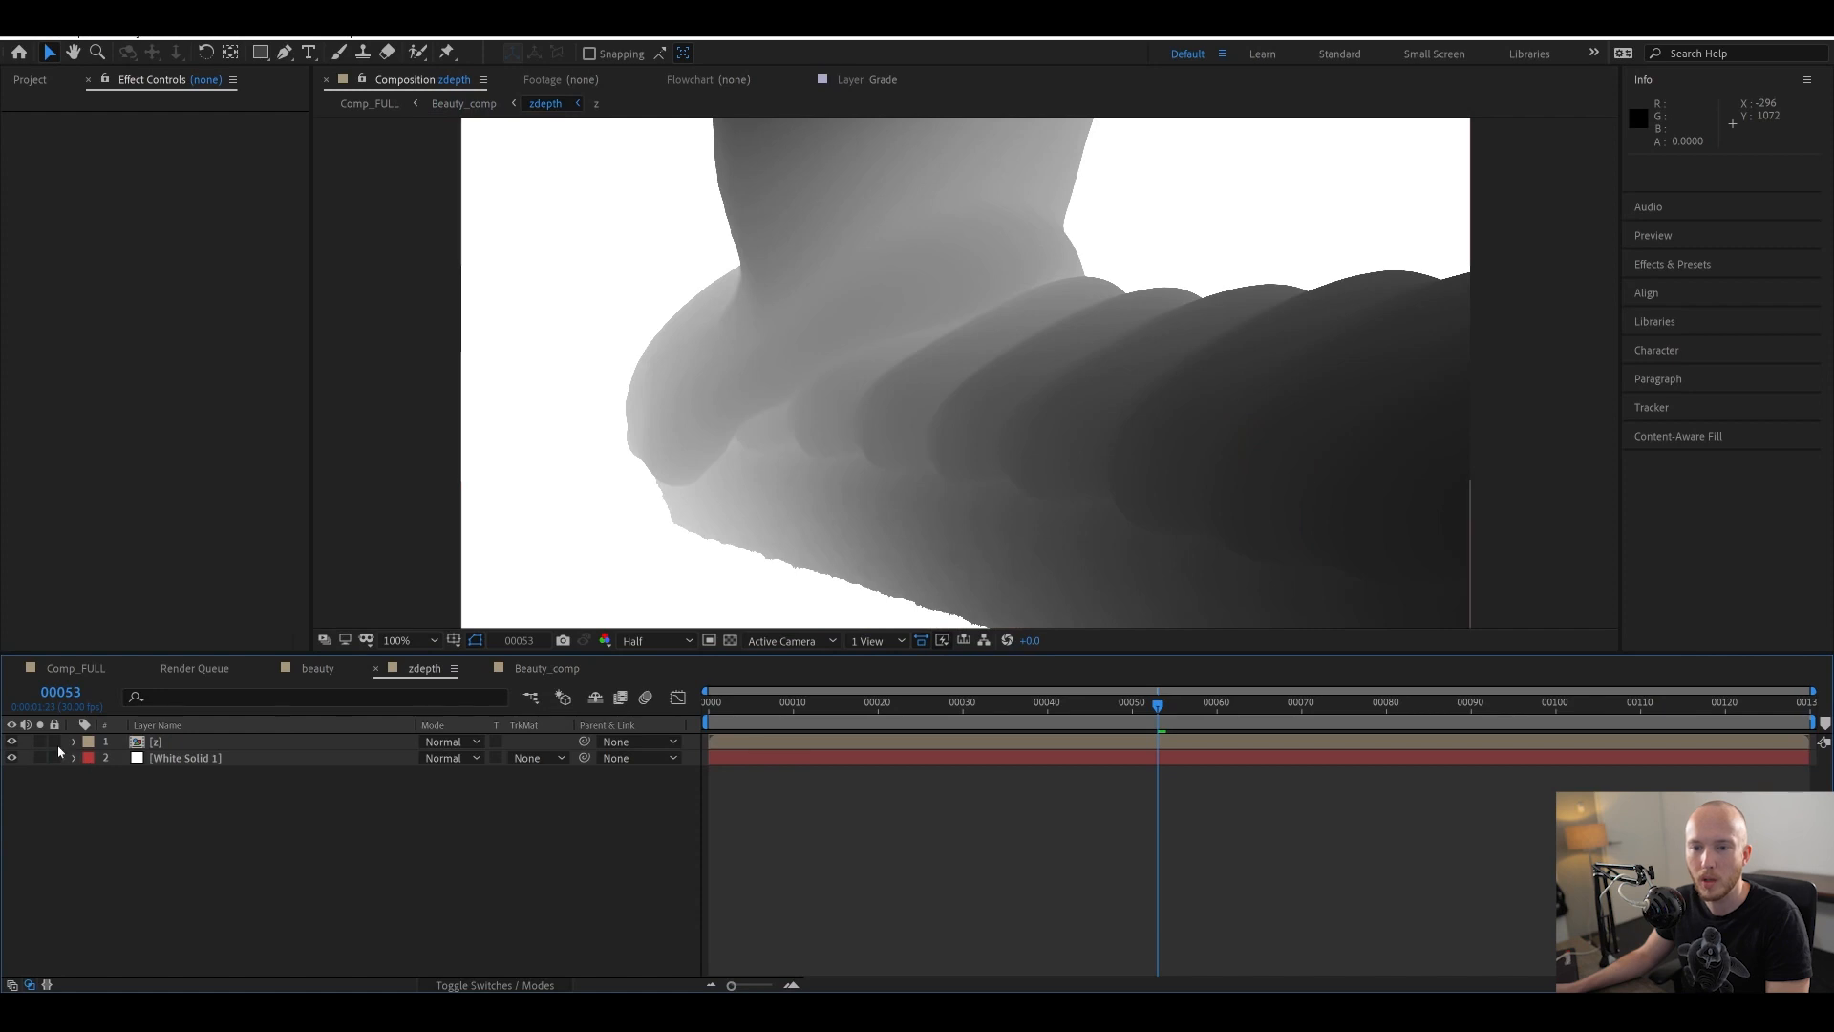
pyautogui.click(157, 740)
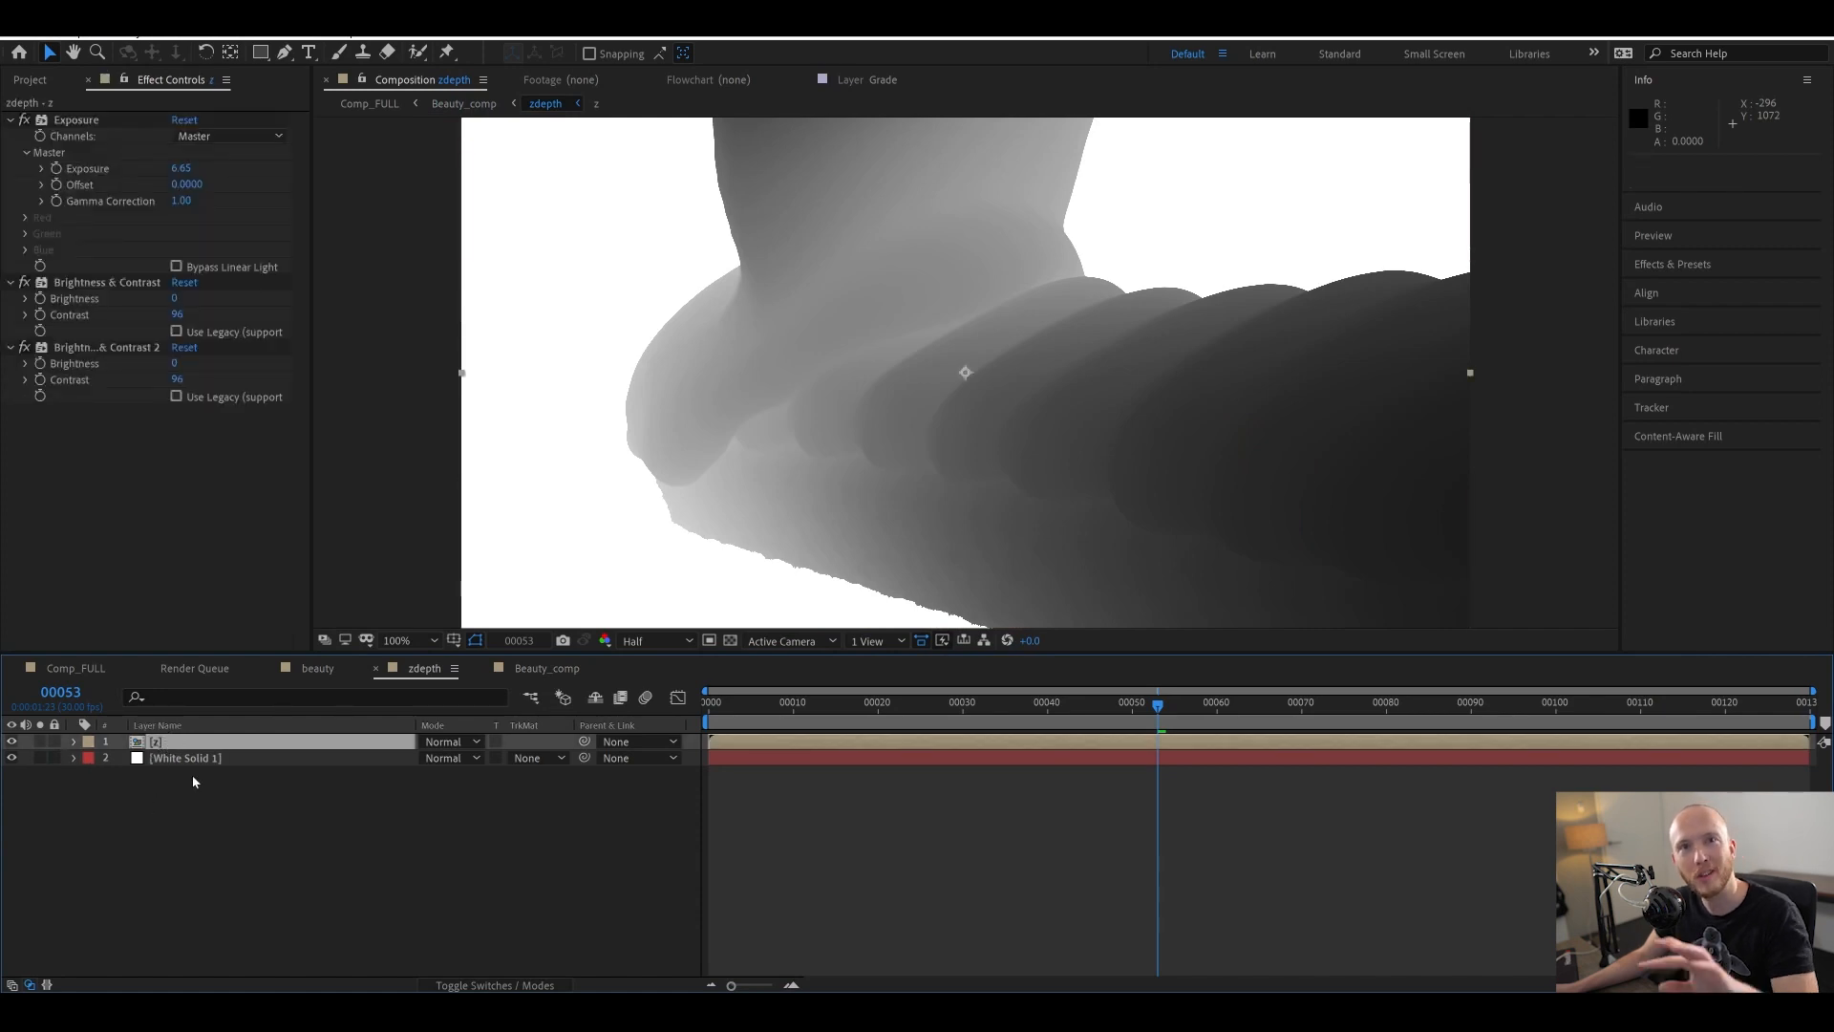
pyautogui.click(302, 793)
# - Open the nested z precomp and inspect the edges of the raw Z pass at zoom levels between 25% and 200%
pyautogui.doubleClick(157, 743)
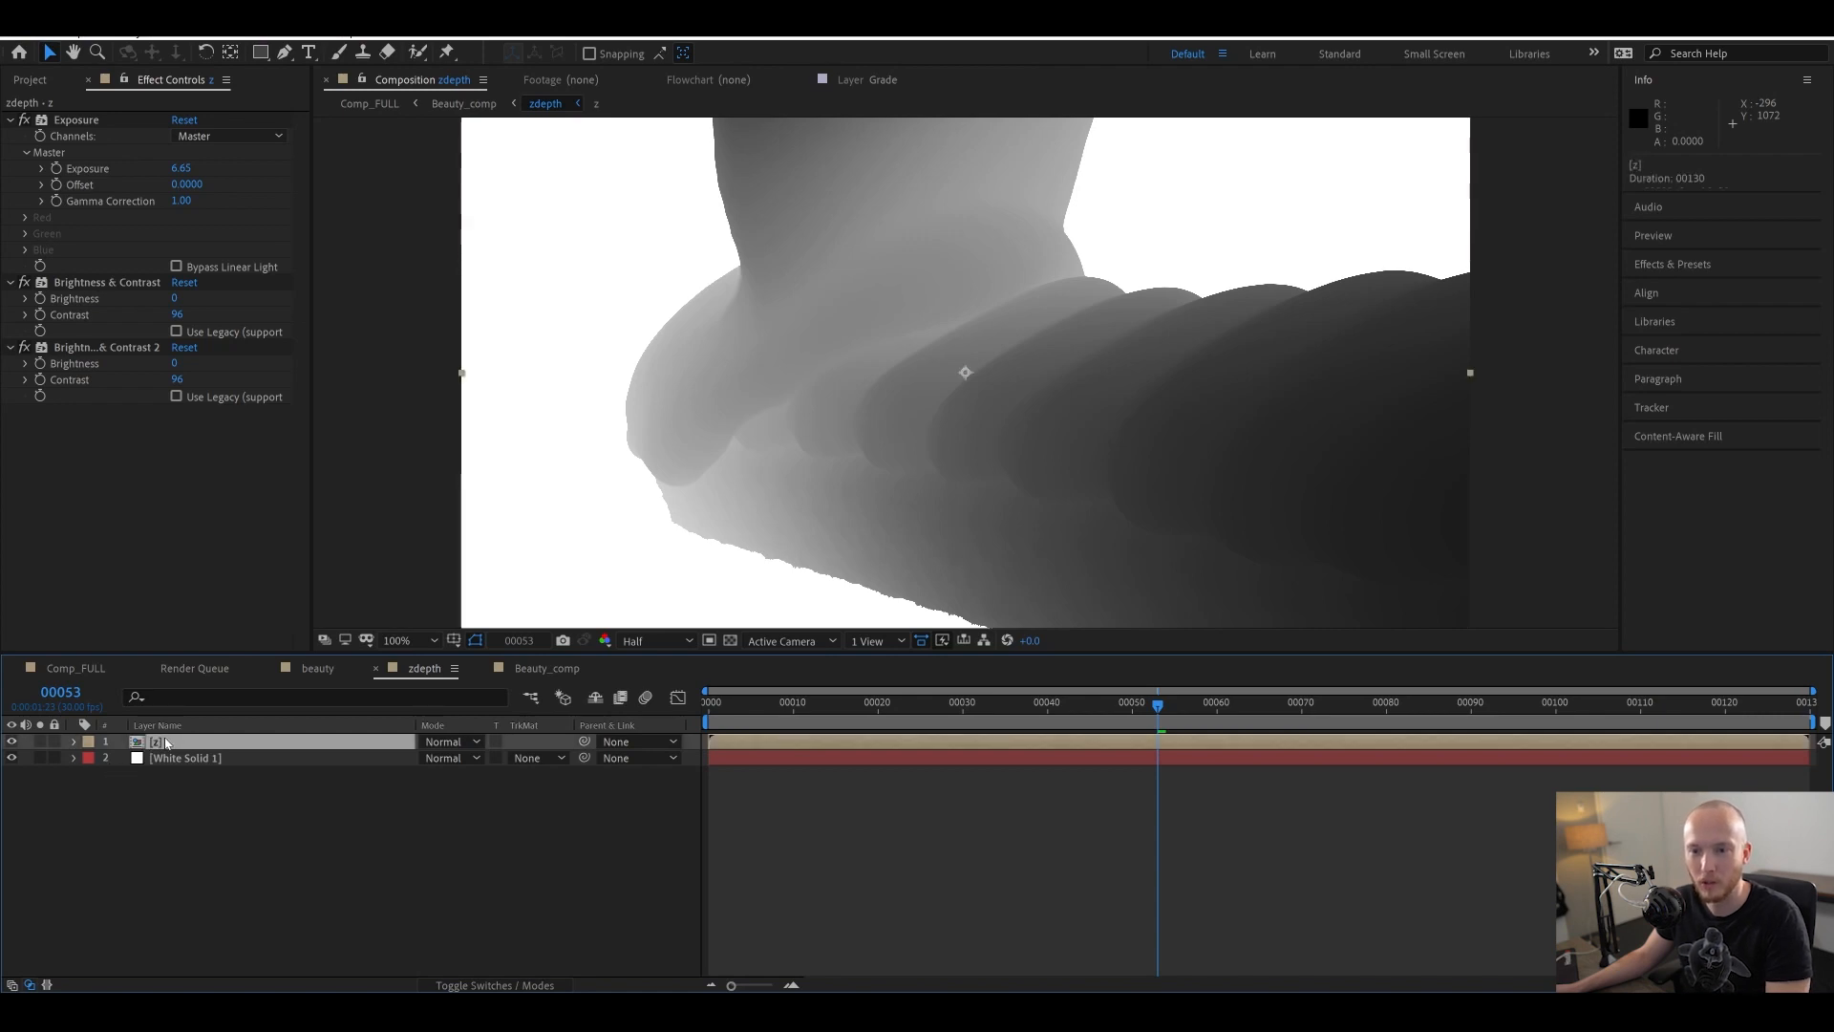
pyautogui.click(822, 749)
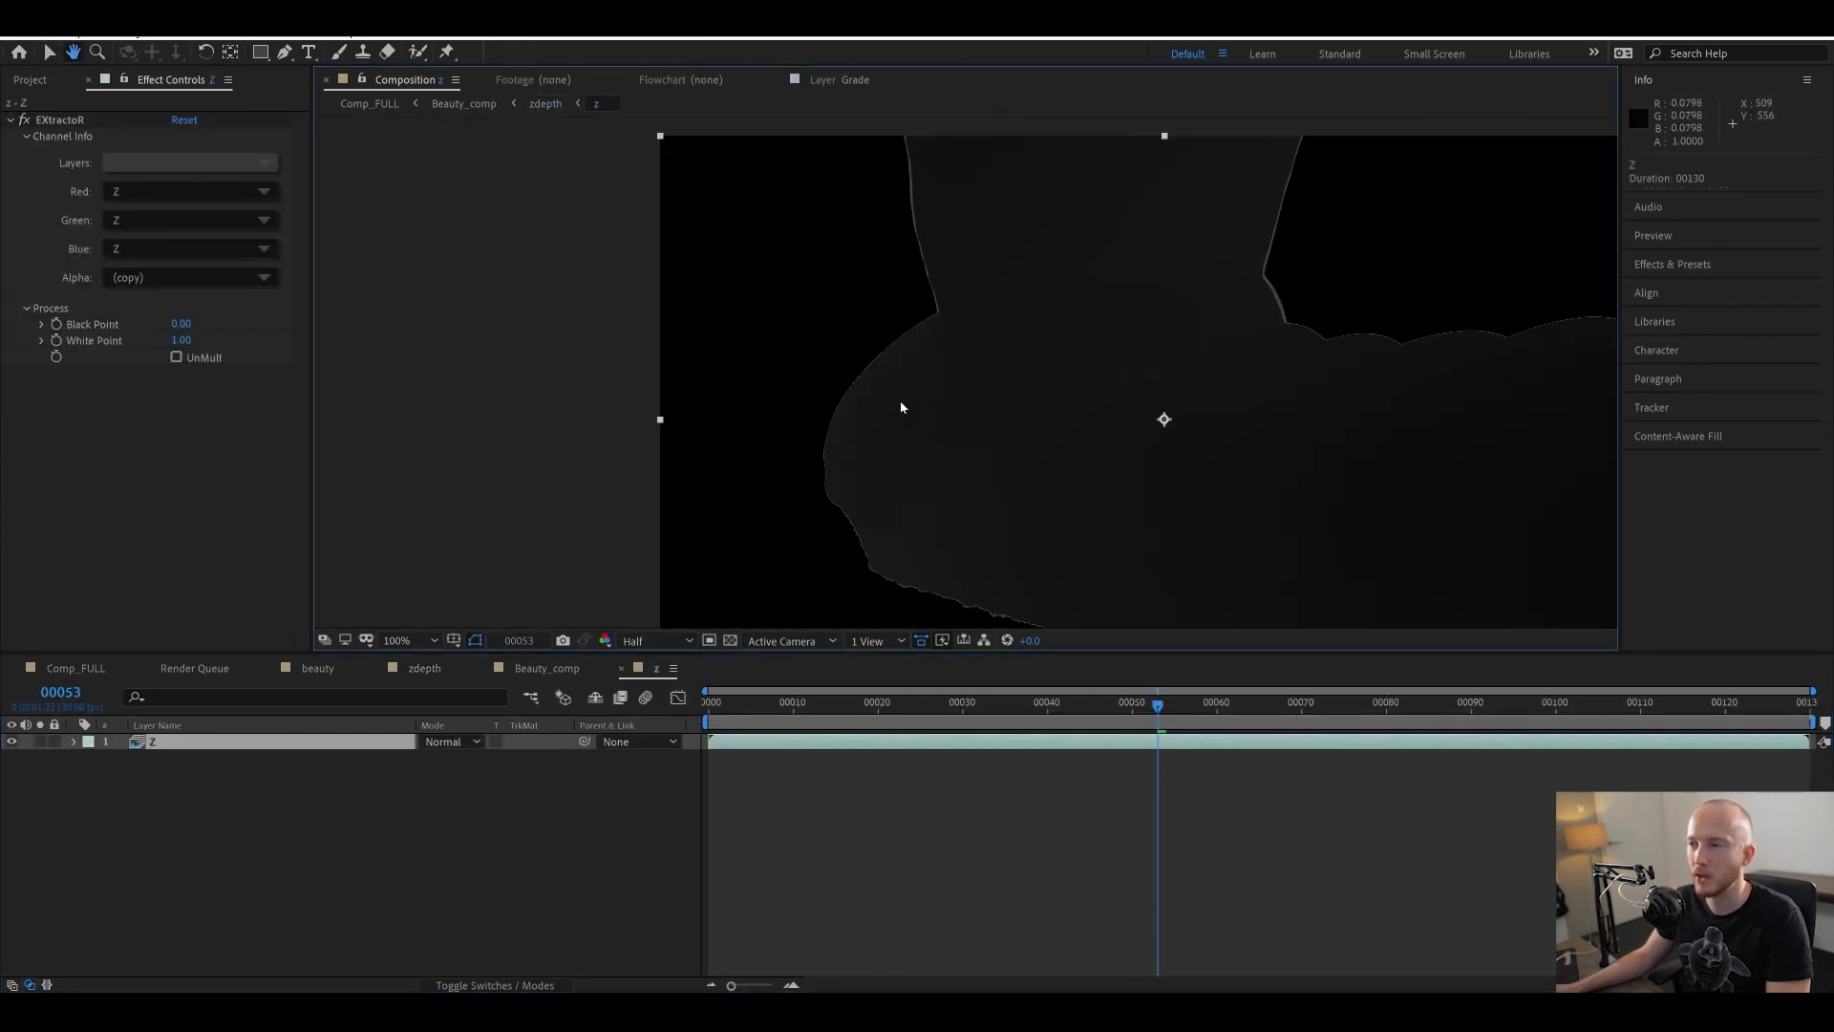
pyautogui.scroll(4, 892, 411)
pyautogui.scroll(-6, 621, 449)
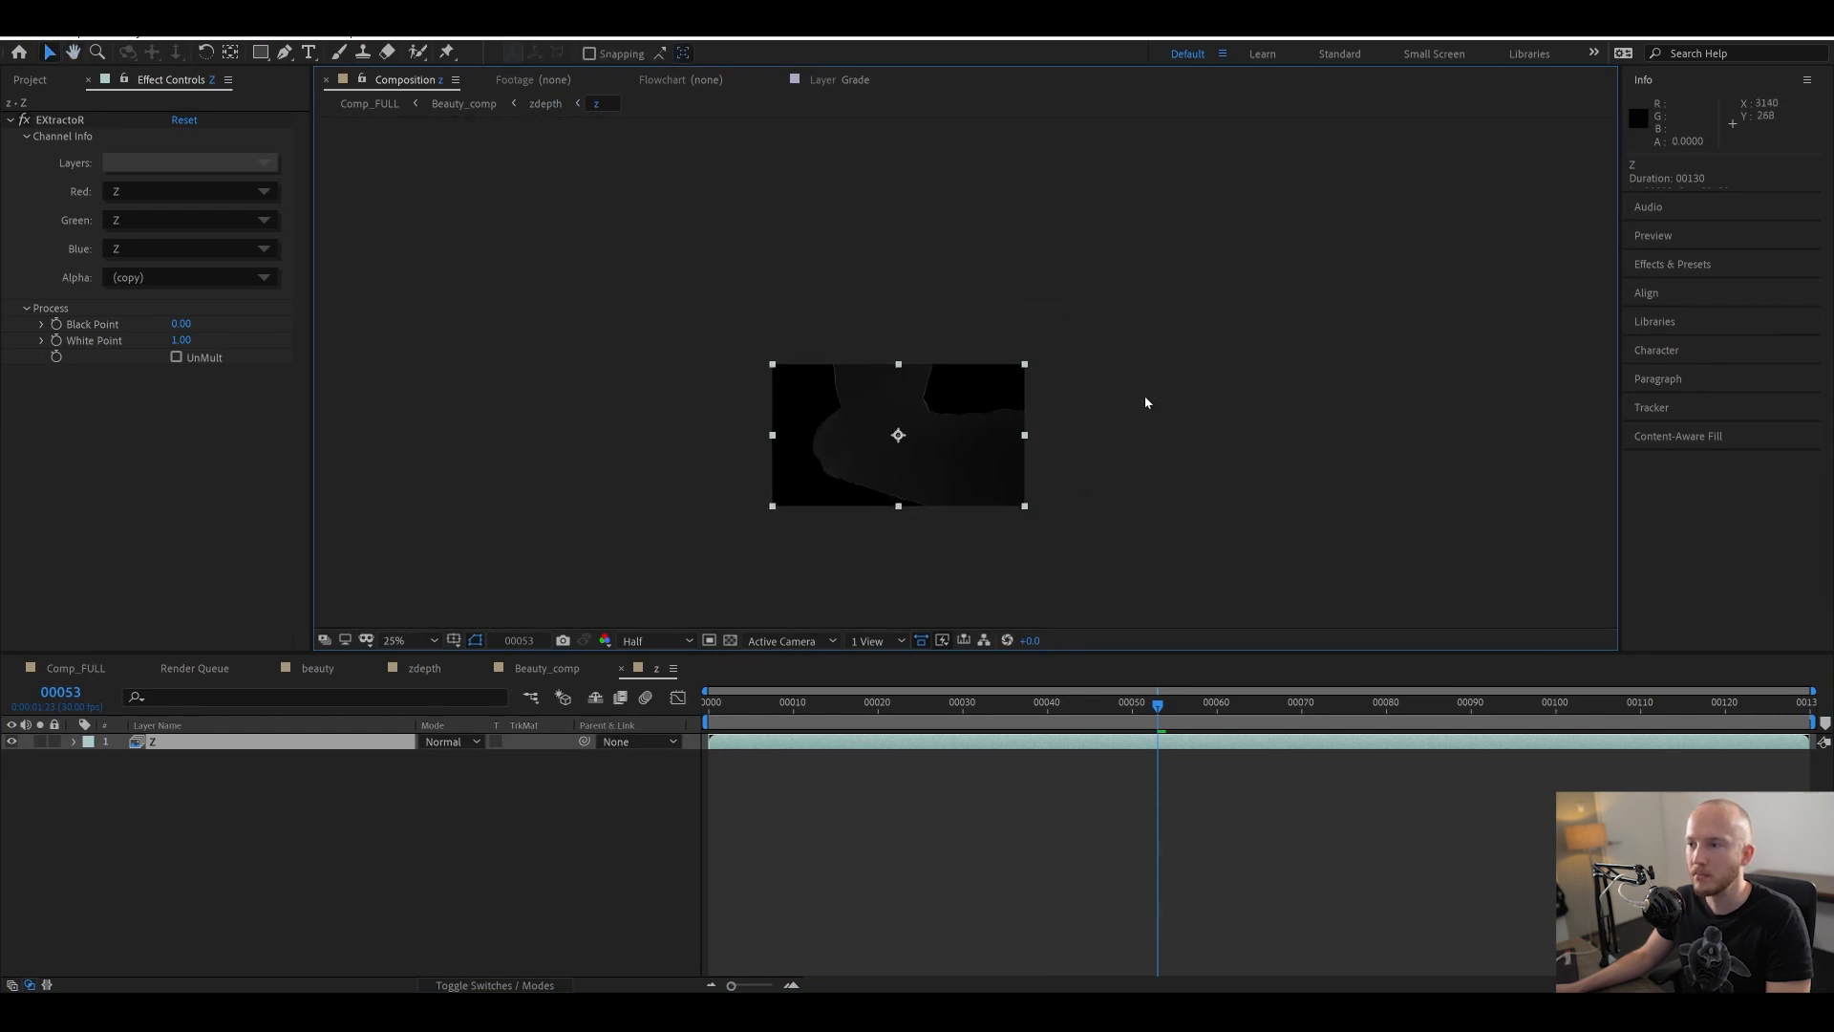
pyautogui.scroll(3, 1069, 363)
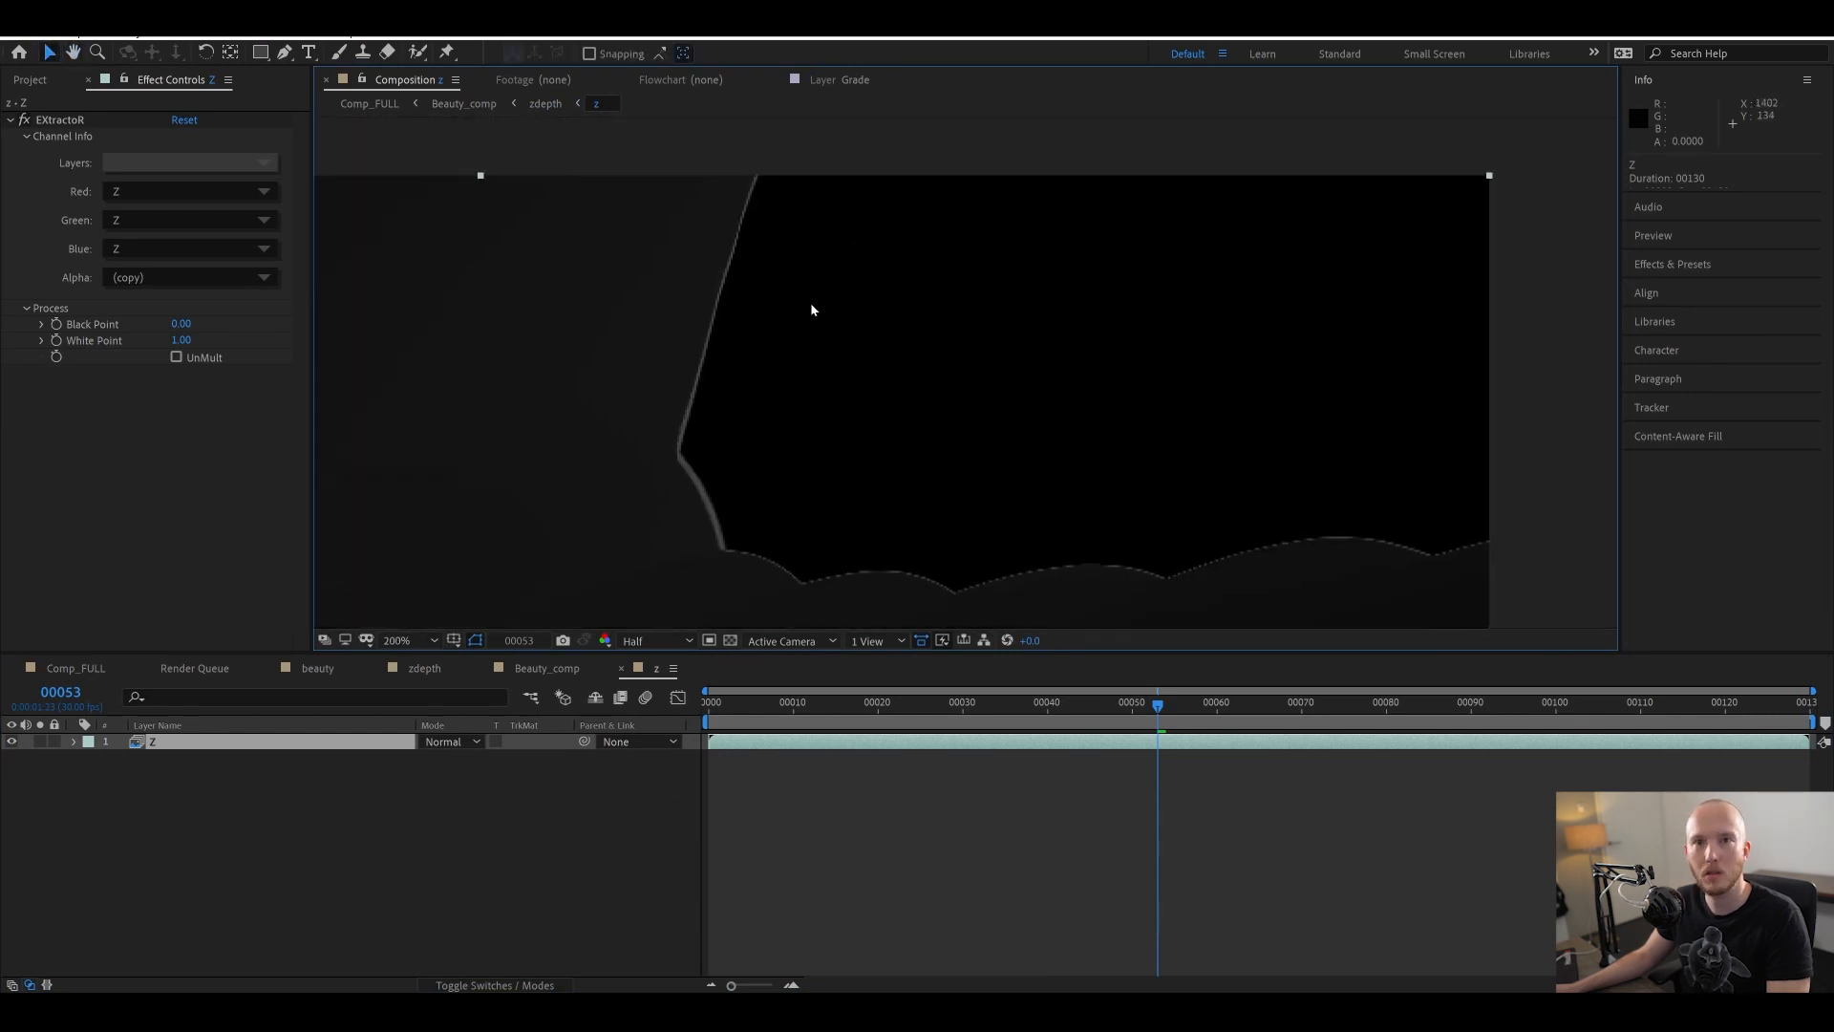
pyautogui.scroll(-3, 820, 307)
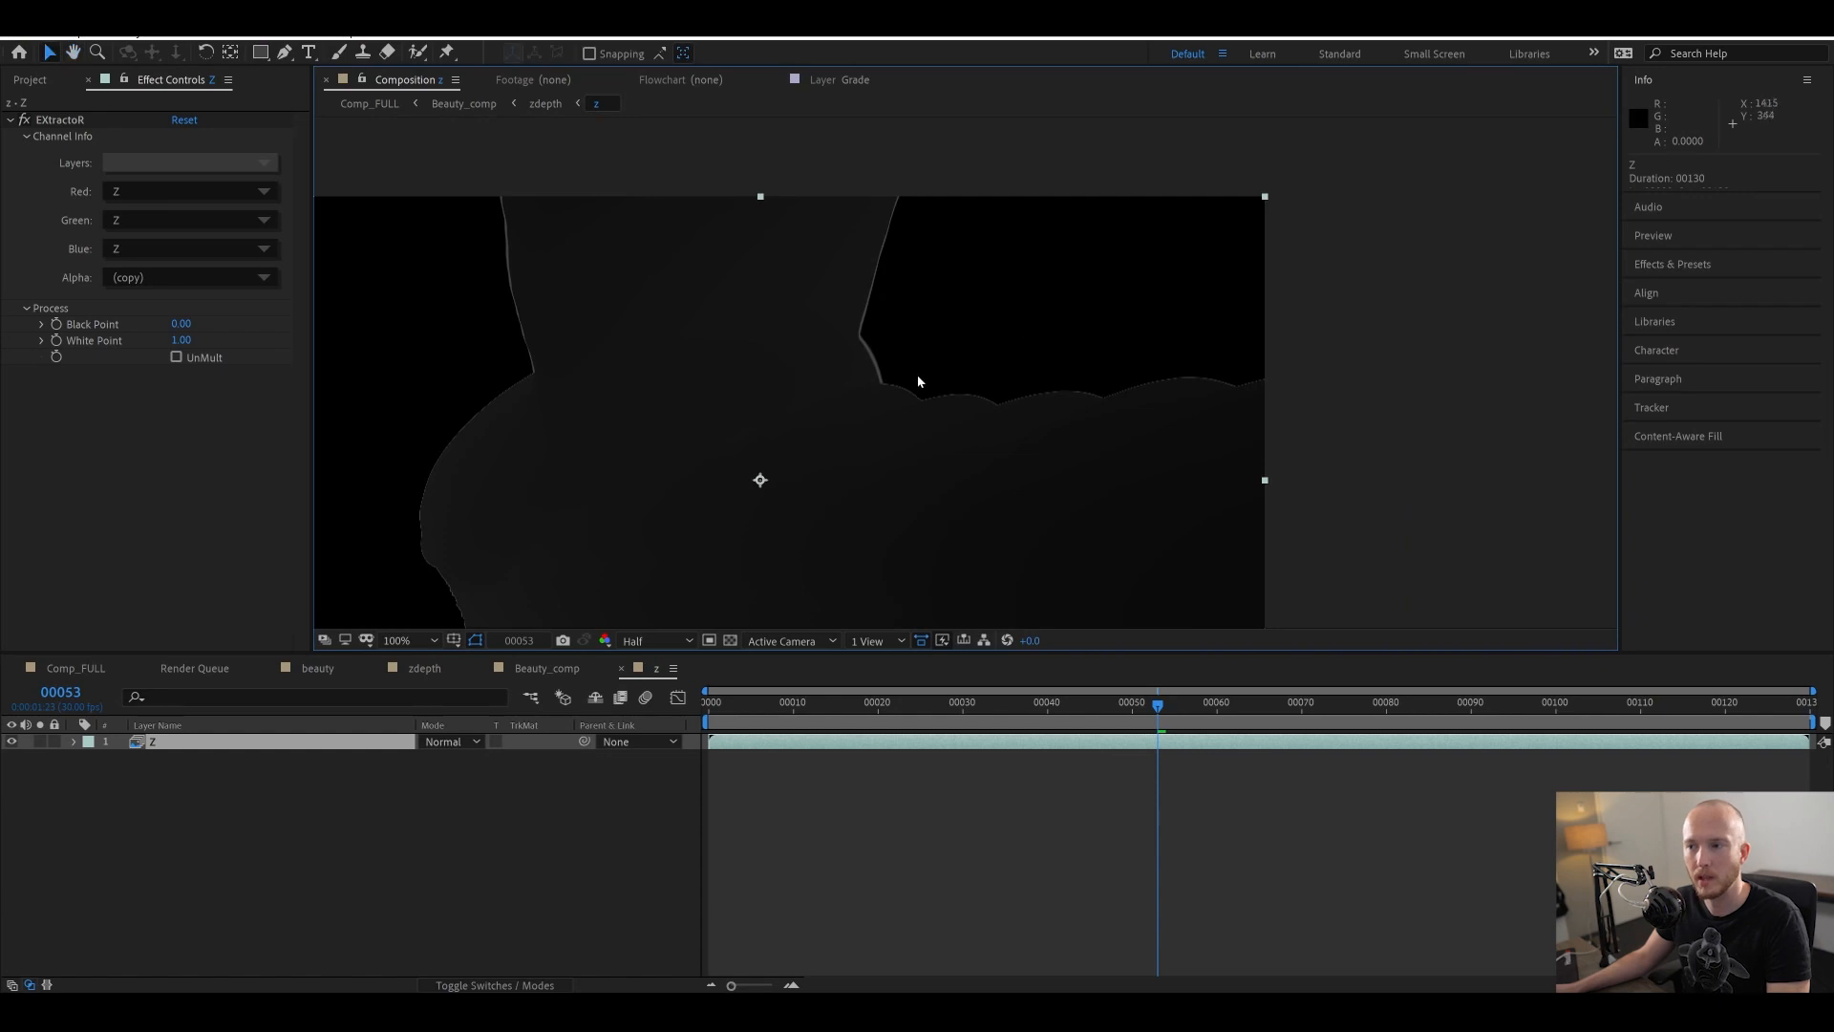
# - Return to the zdepth composition and examine the depth gradient across the chocolate and biscuit at 100% and 200%
pyautogui.click(528, 699)
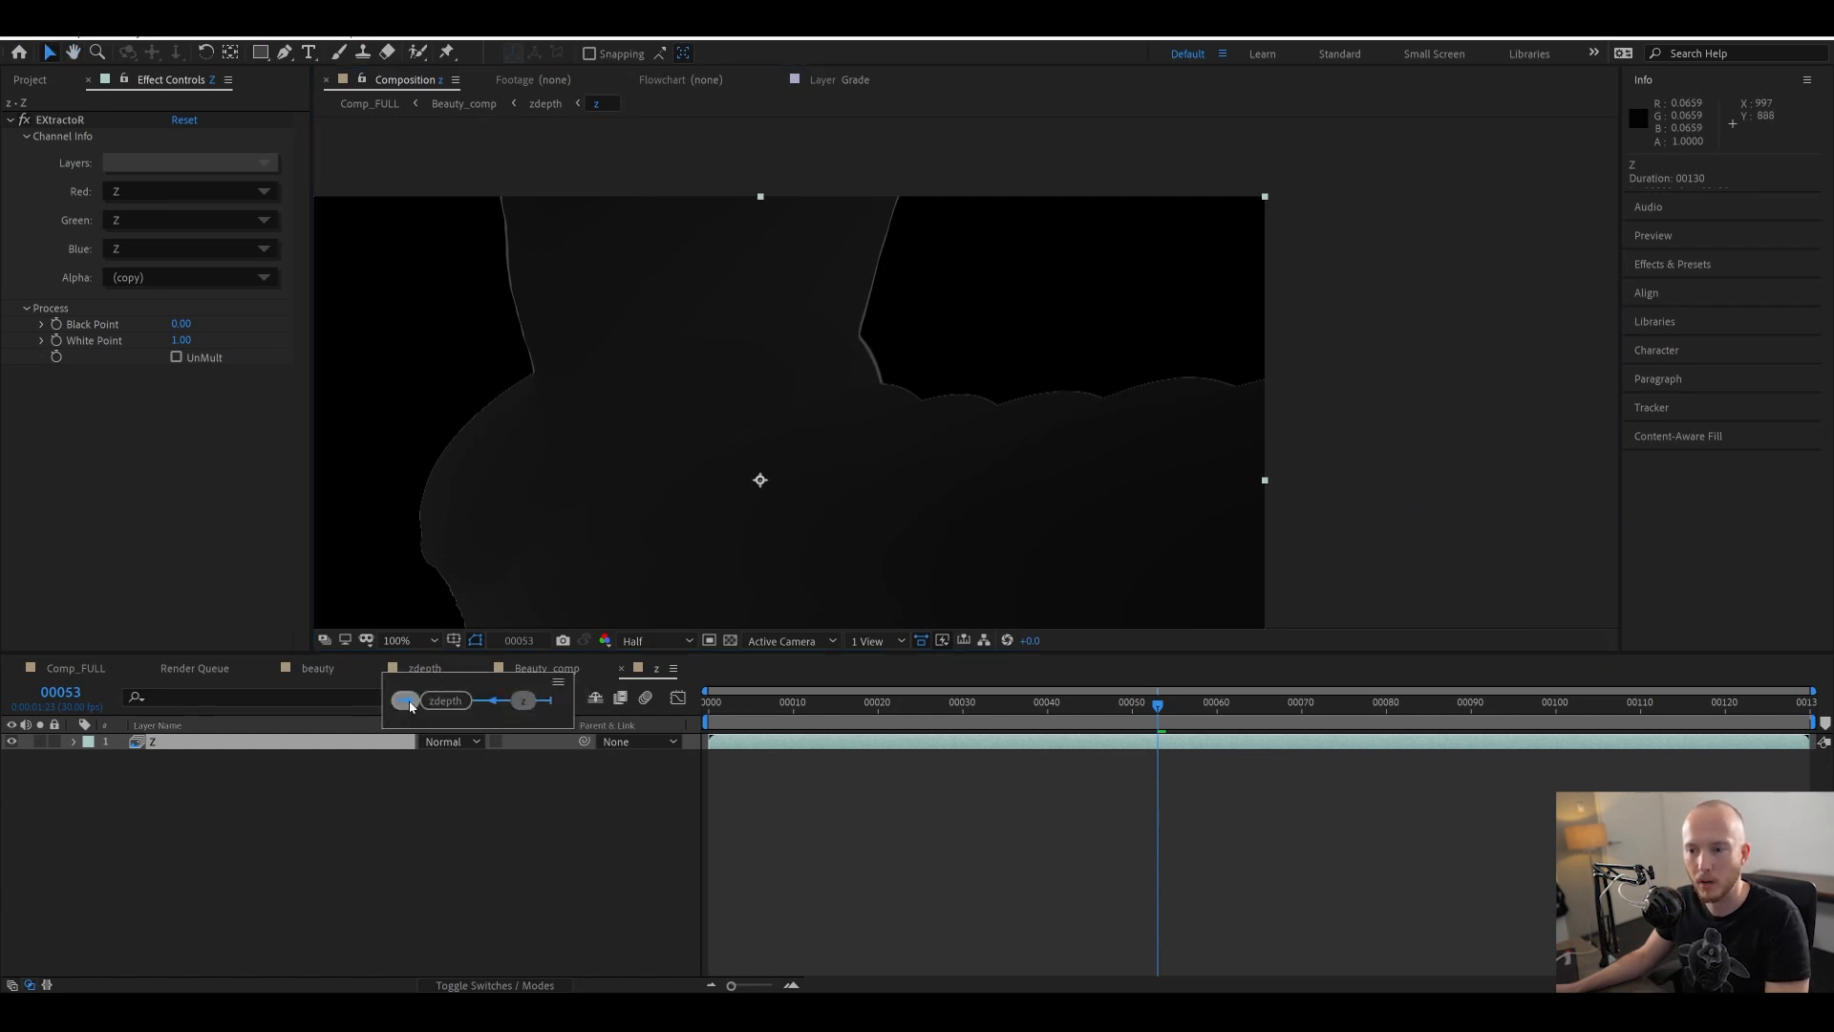
pyautogui.click(420, 702)
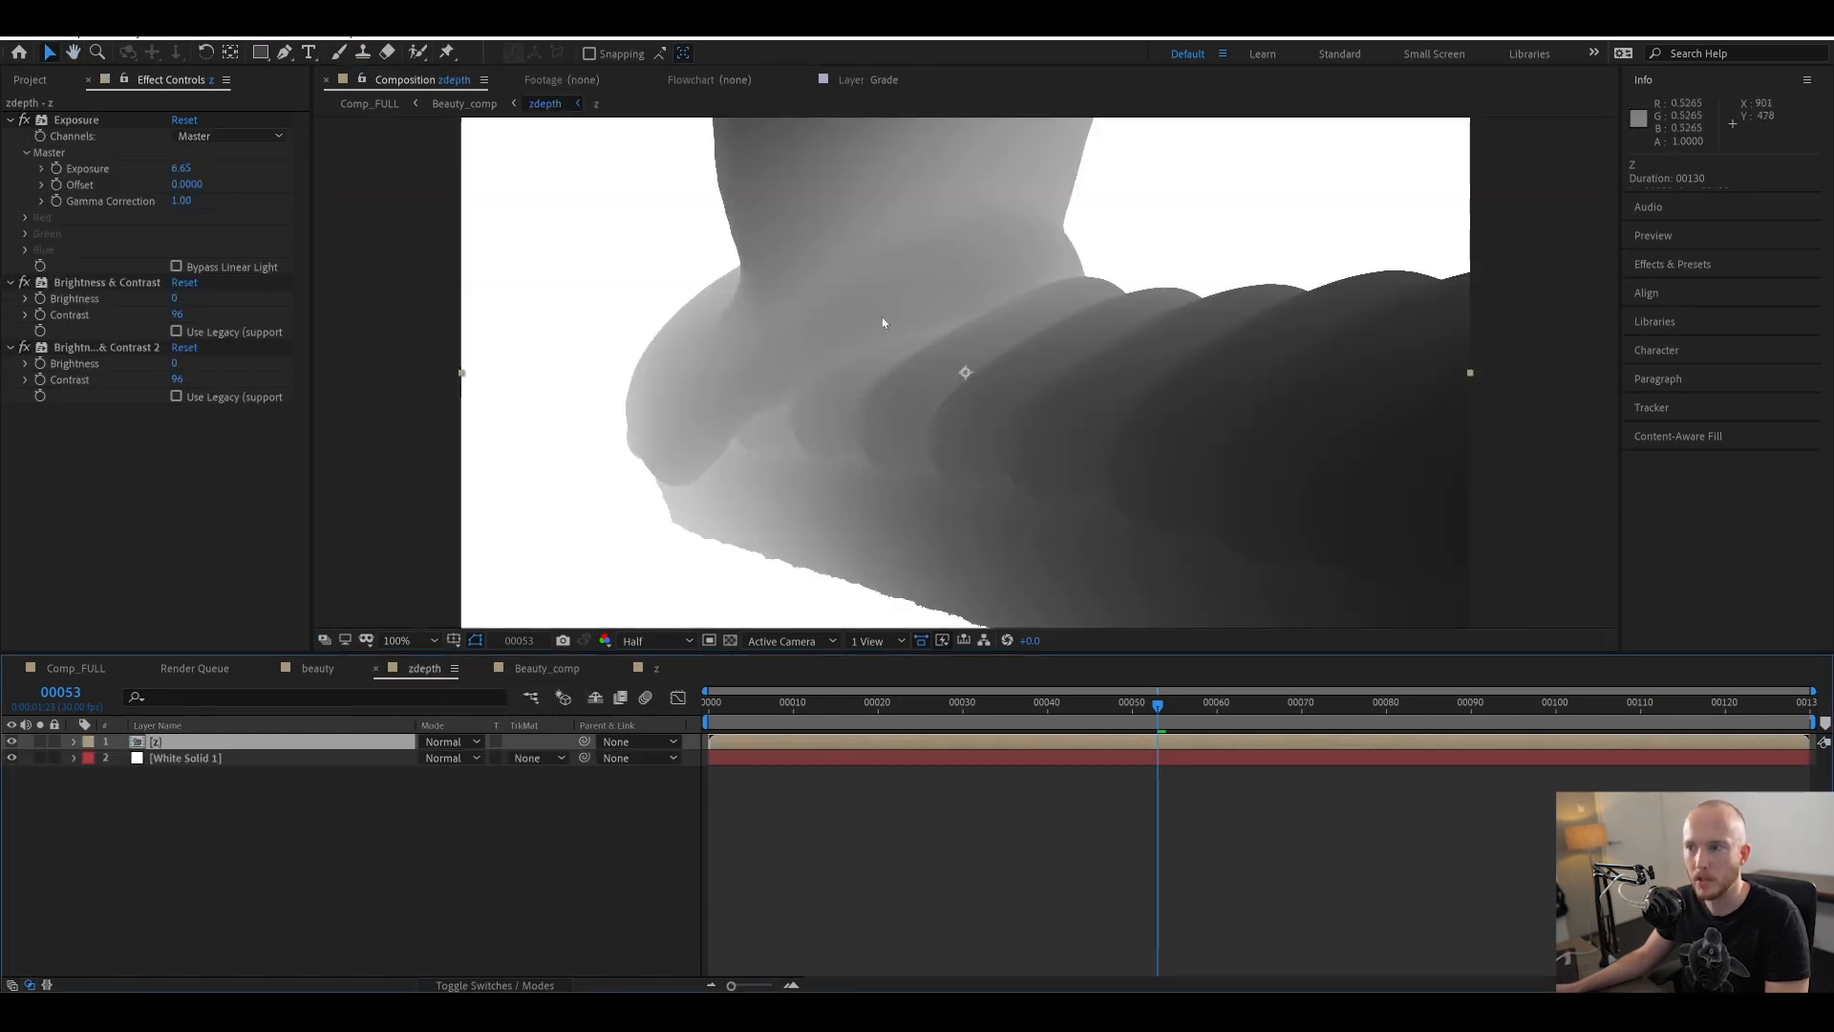
pyautogui.moveTo(634, 189); pyautogui.dragTo(726, 406)
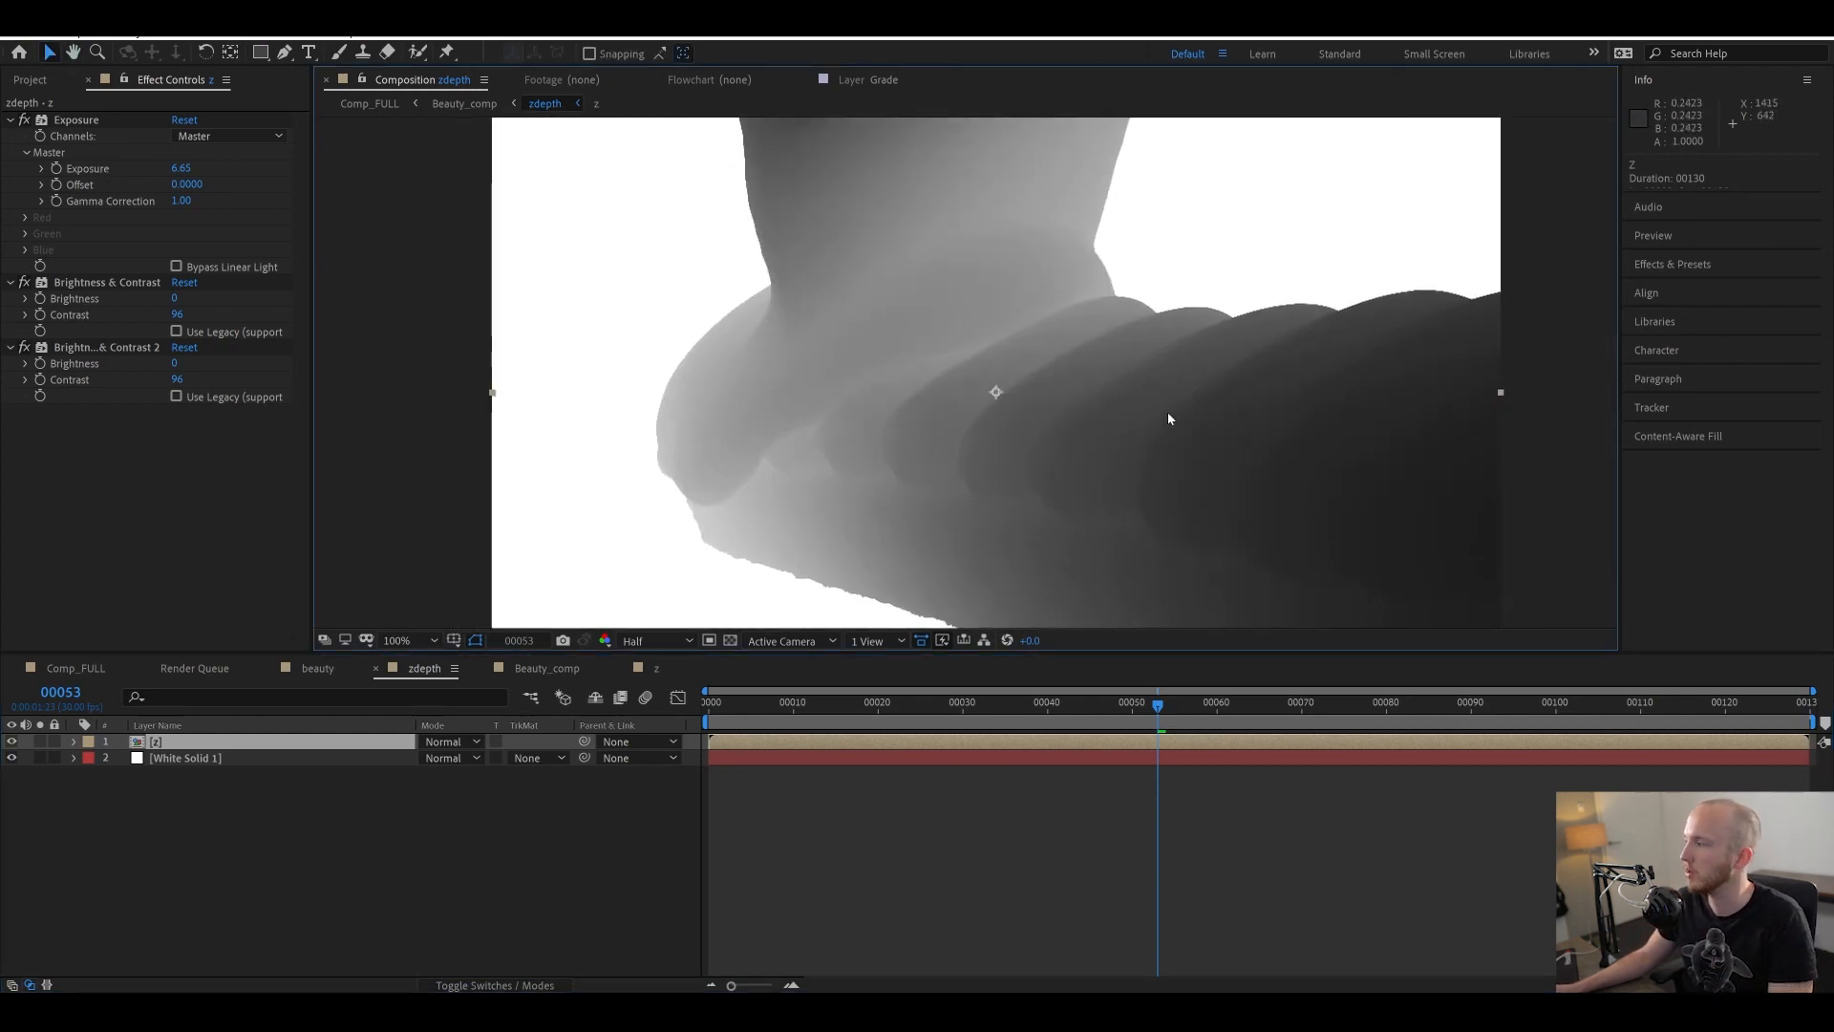
pyautogui.scroll(1, 1057, 409)
pyautogui.scroll(1, 696, 475)
pyautogui.hscroll(-2, 597, 401)
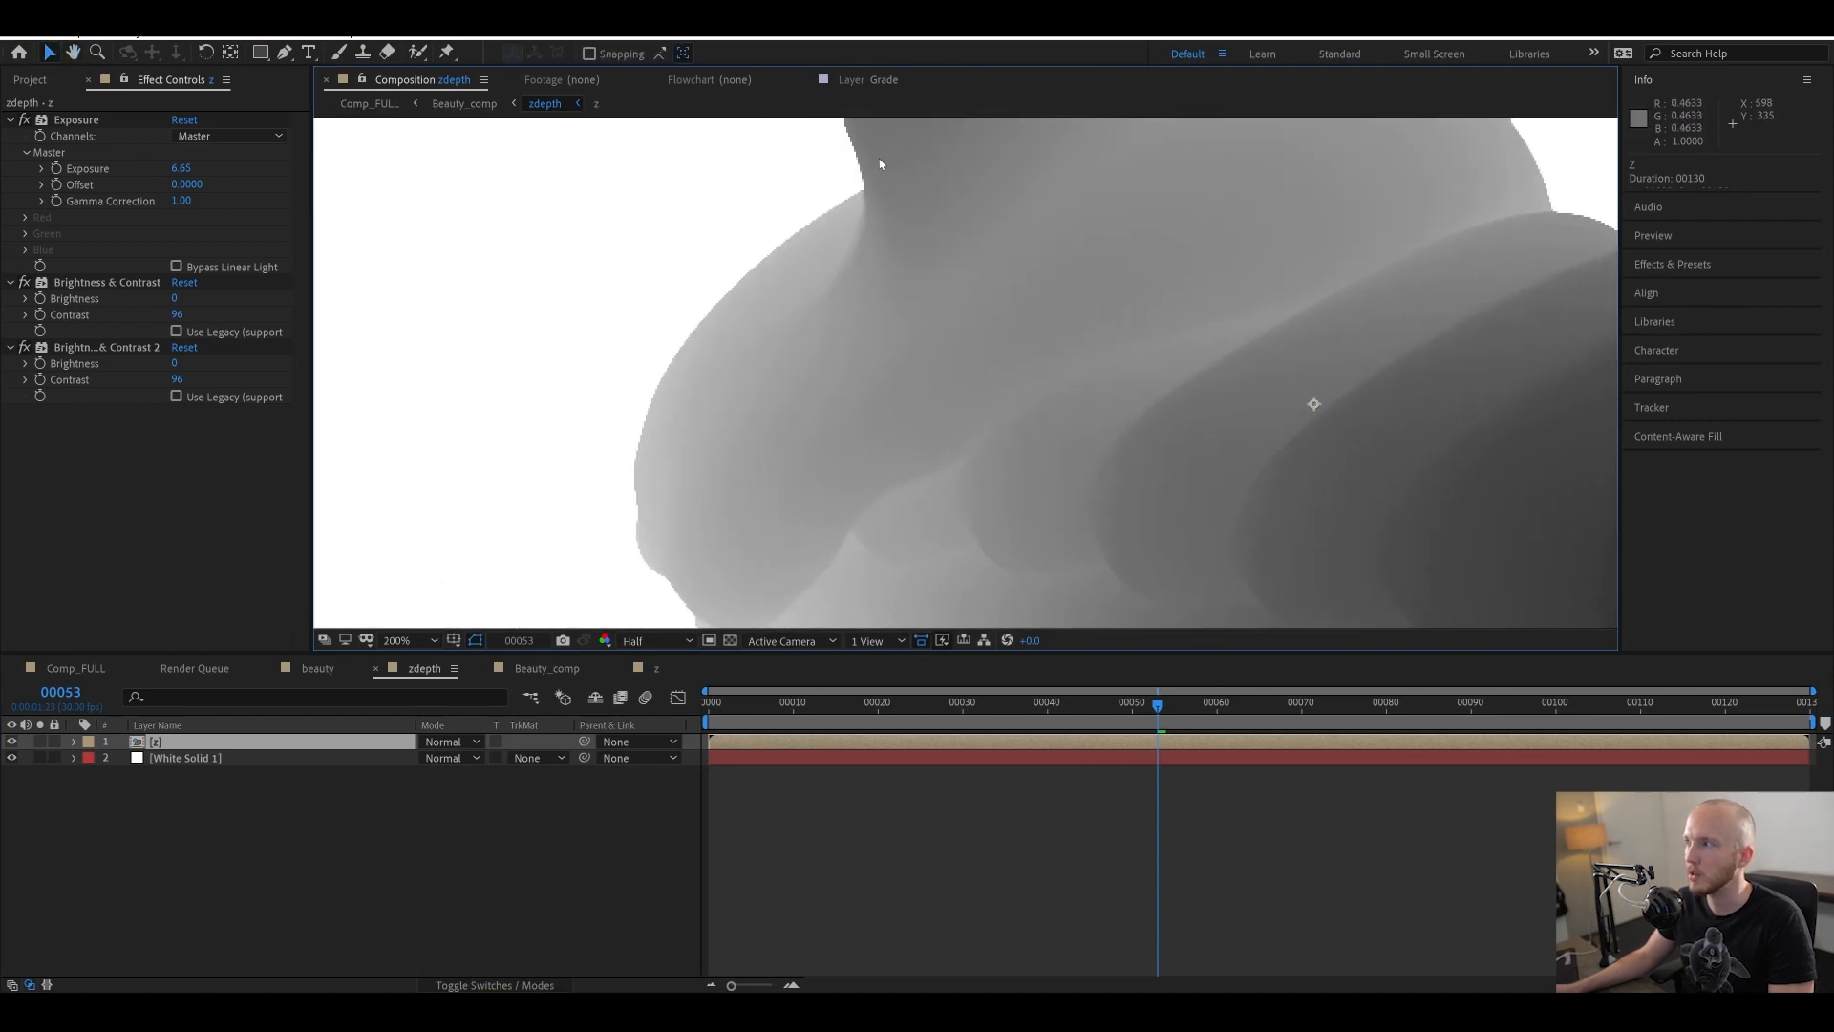
pyautogui.moveTo(940, 385); pyautogui.dragTo(472, 366)
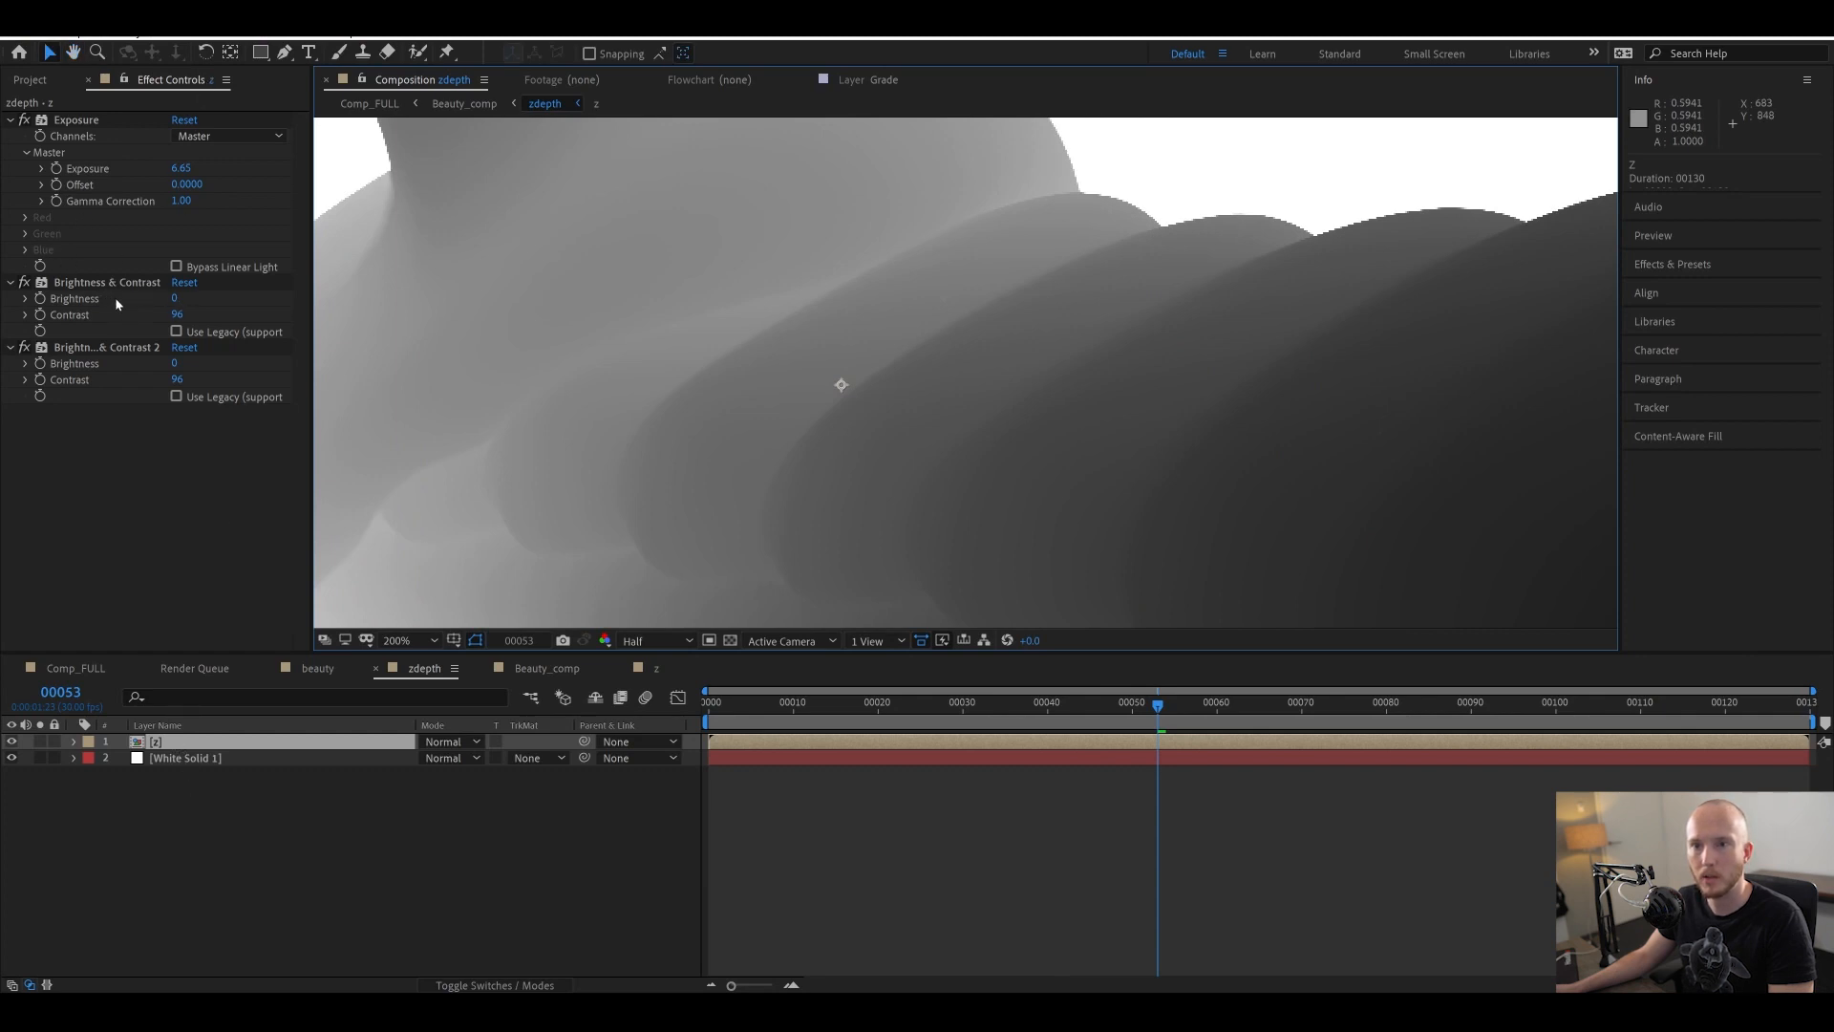
# - Try a contrast of 99 in the z layer's first Brightness & Contrast effect and undo the change
pyautogui.moveTo(177, 314); pyautogui.dragTo(275, 321)
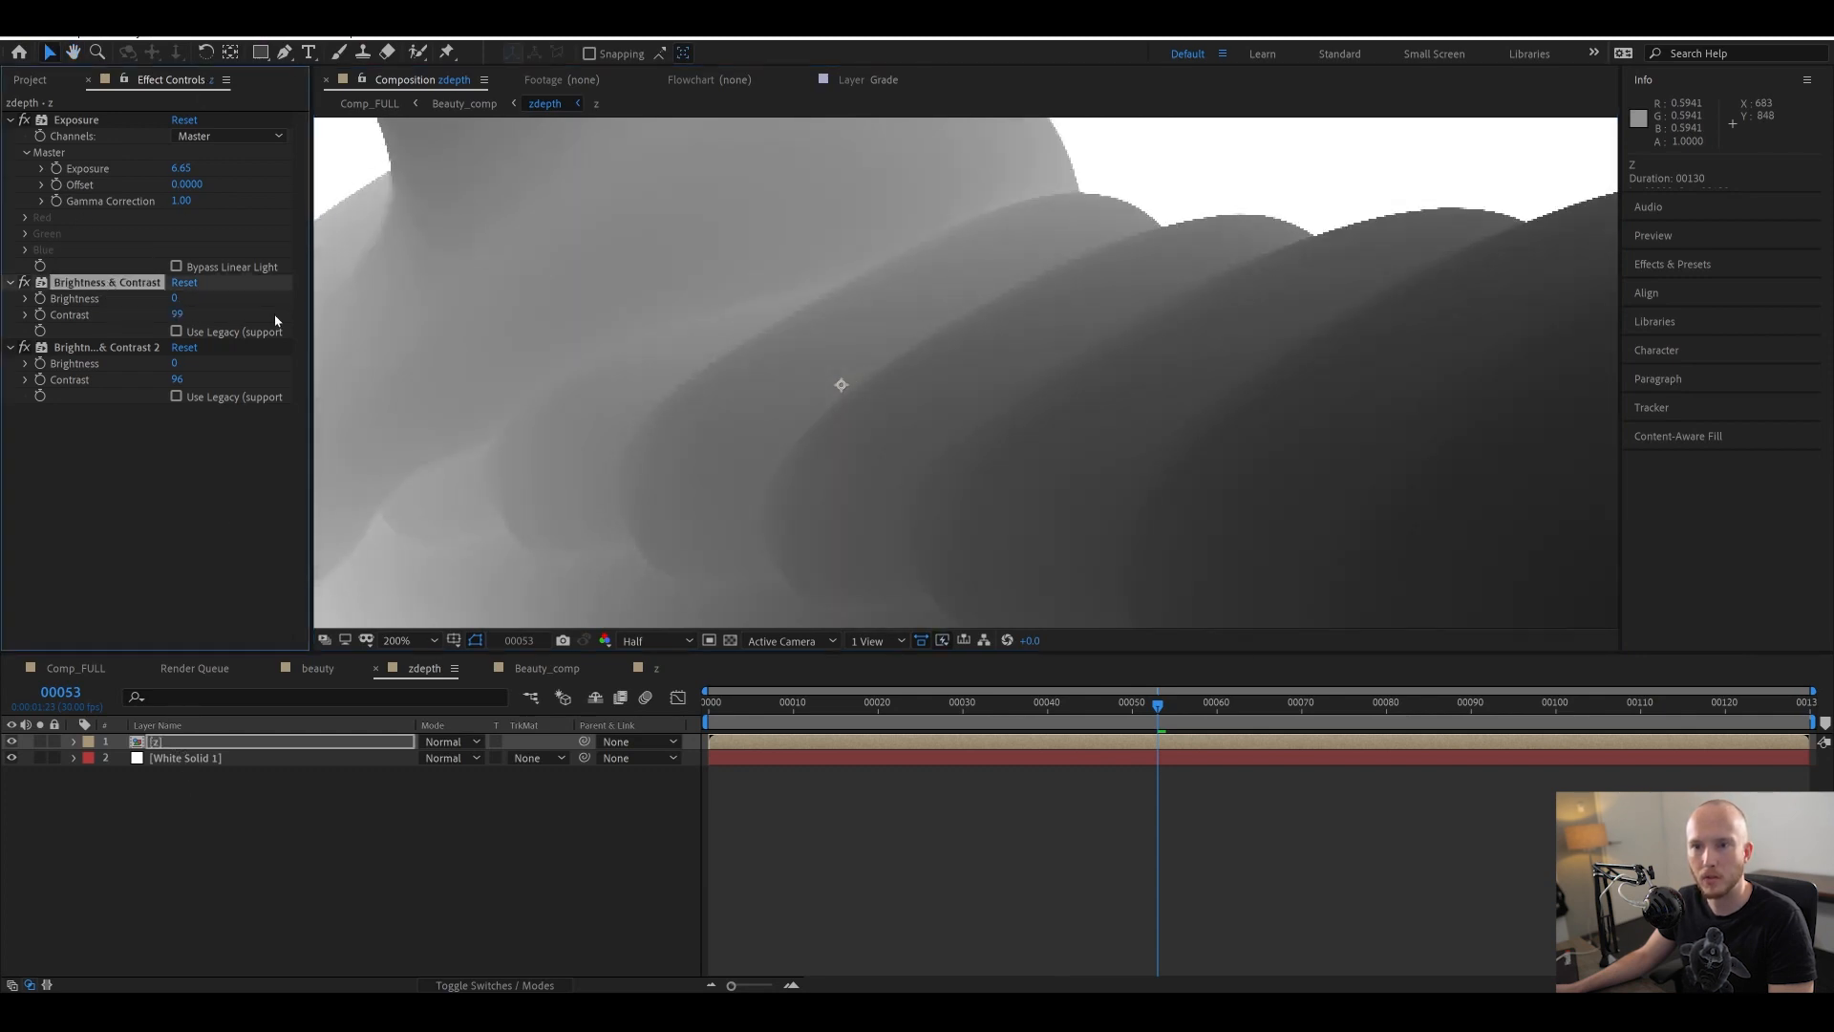
pyautogui.hotkey('ctrl', 'z')
pyautogui.scroll(-2, 1003, 213)
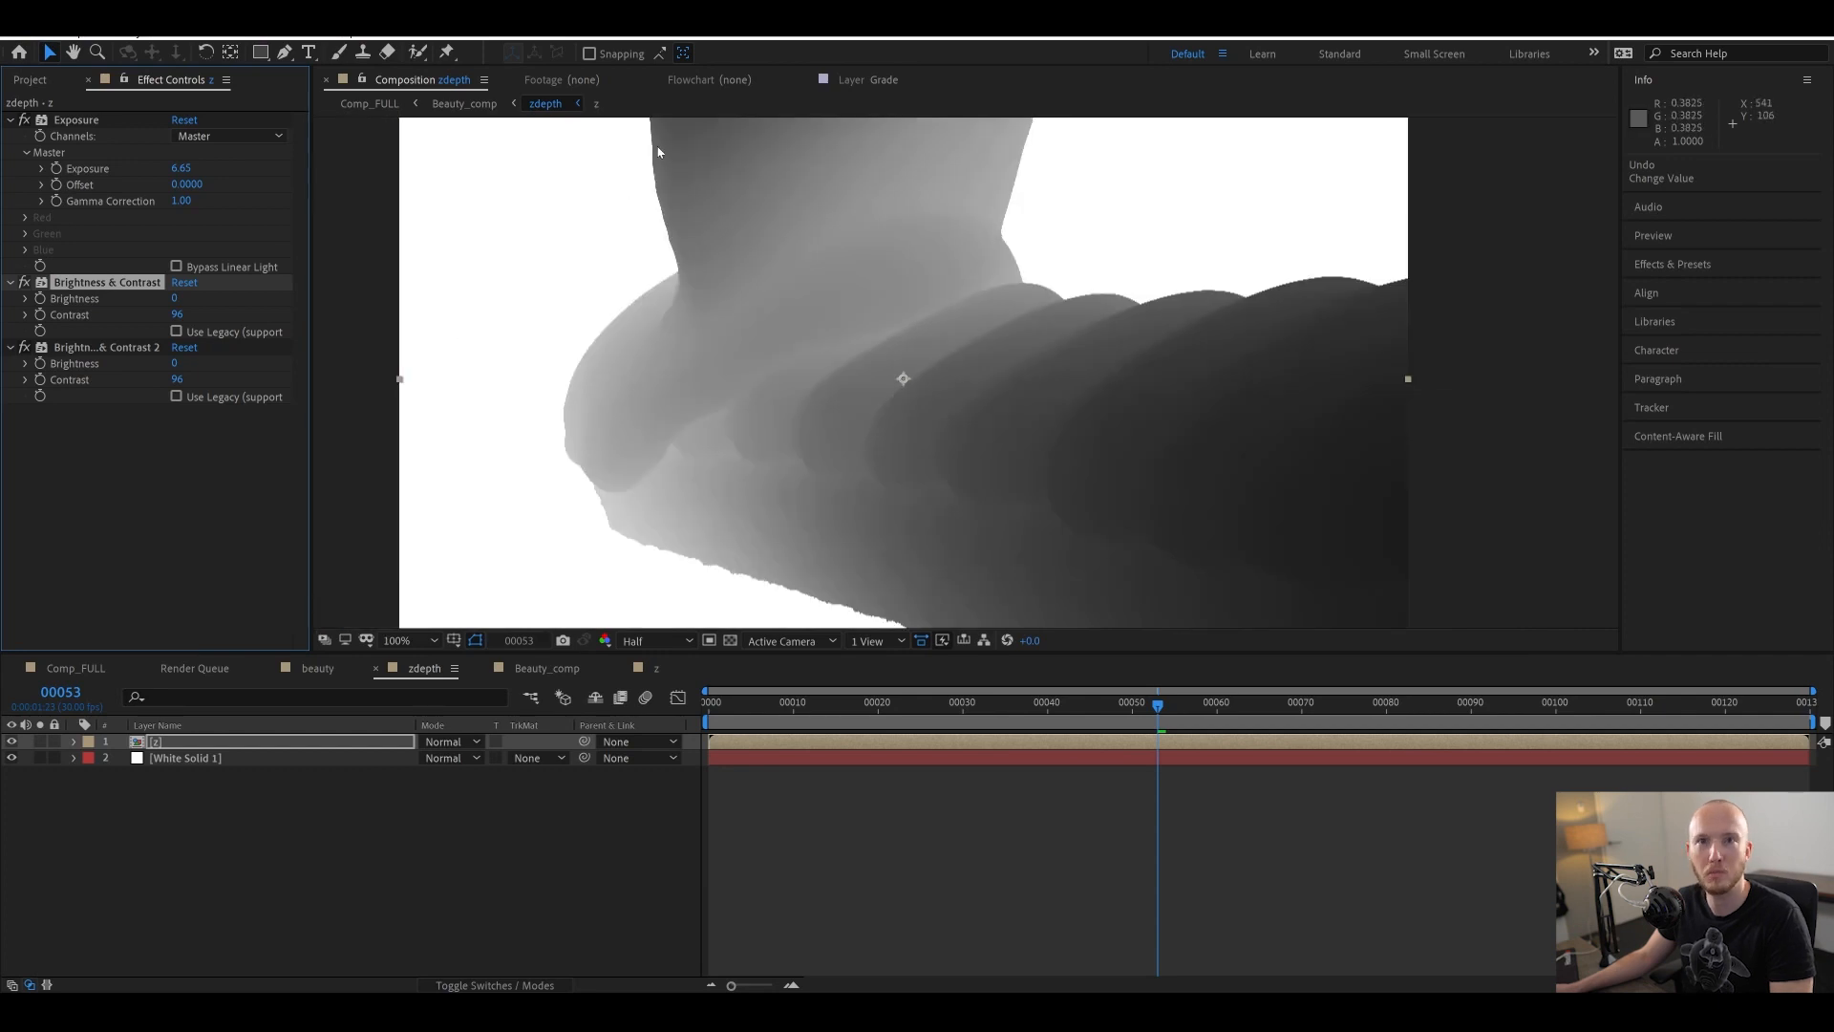
# - Return to the Beauty_comp composition and solo the depthblur layer together with beauty and OCIO to review its Camera Lens Blur
pyautogui.moveTo(1042, 413); pyautogui.dragTo(930, 421)
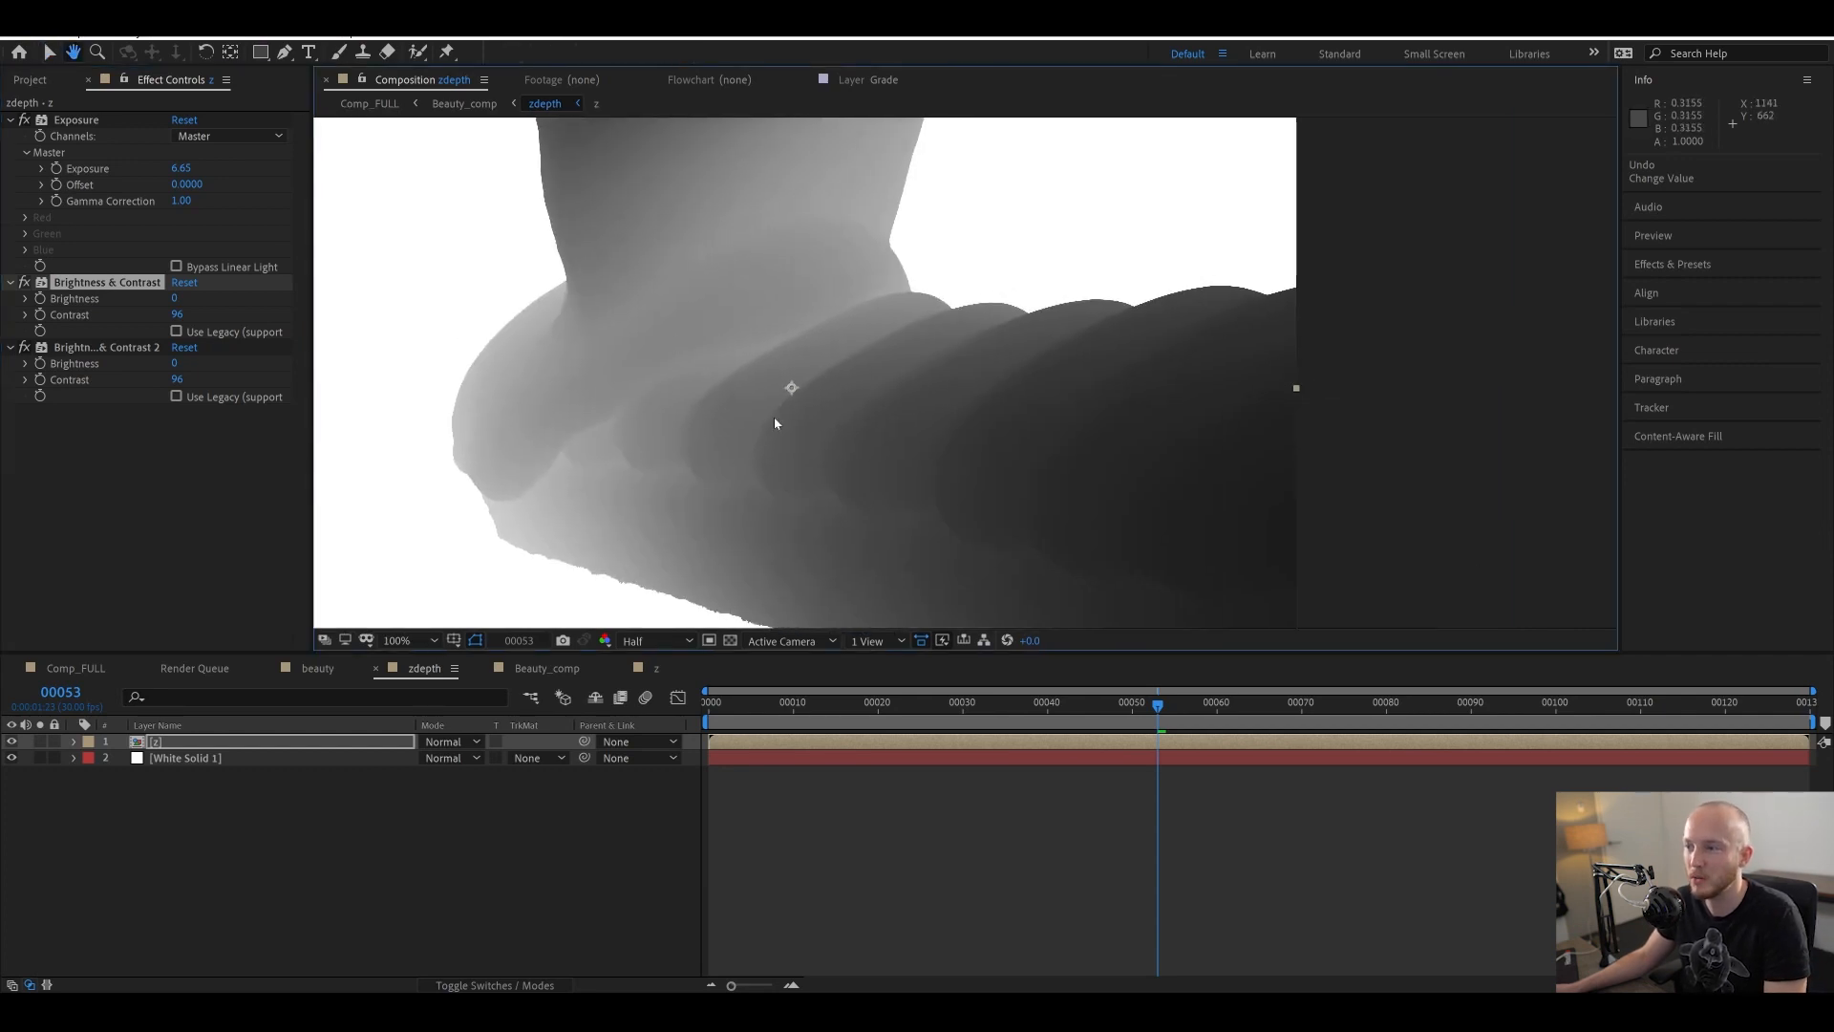
pyautogui.click(532, 698)
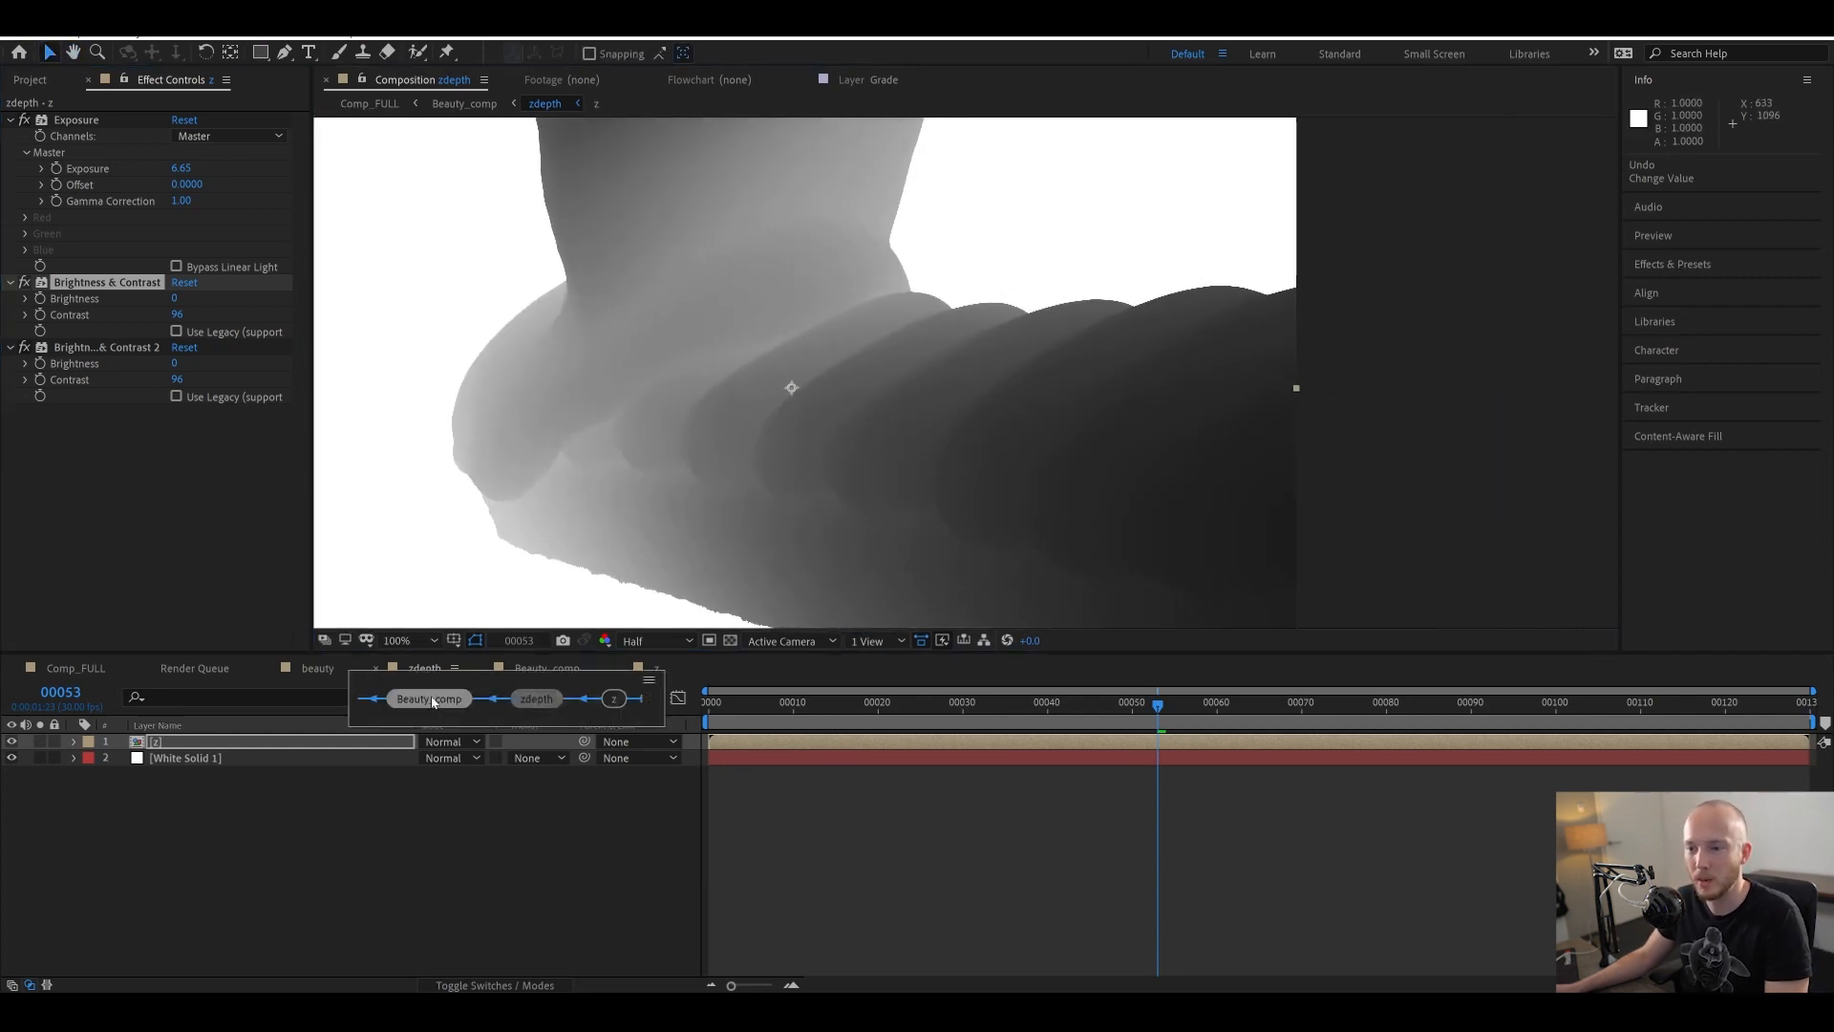
pyautogui.click(401, 700)
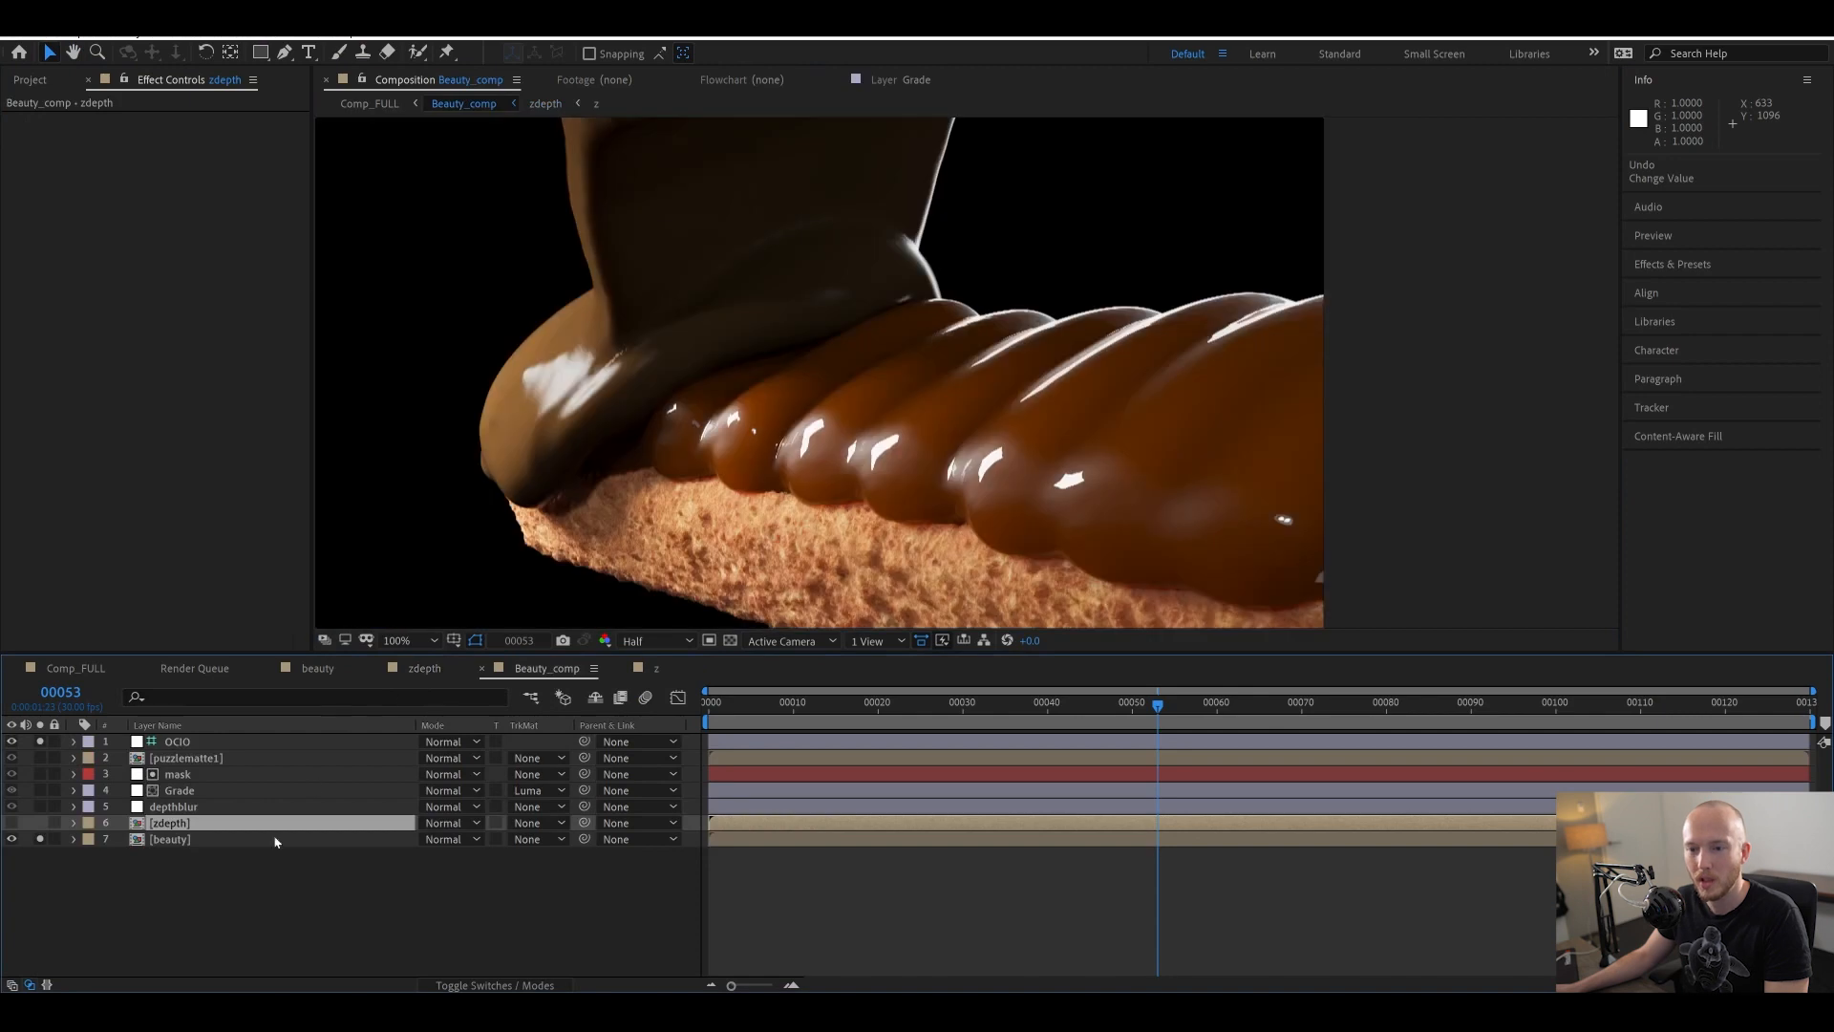
pyautogui.click(40, 839)
pyautogui.click(158, 808)
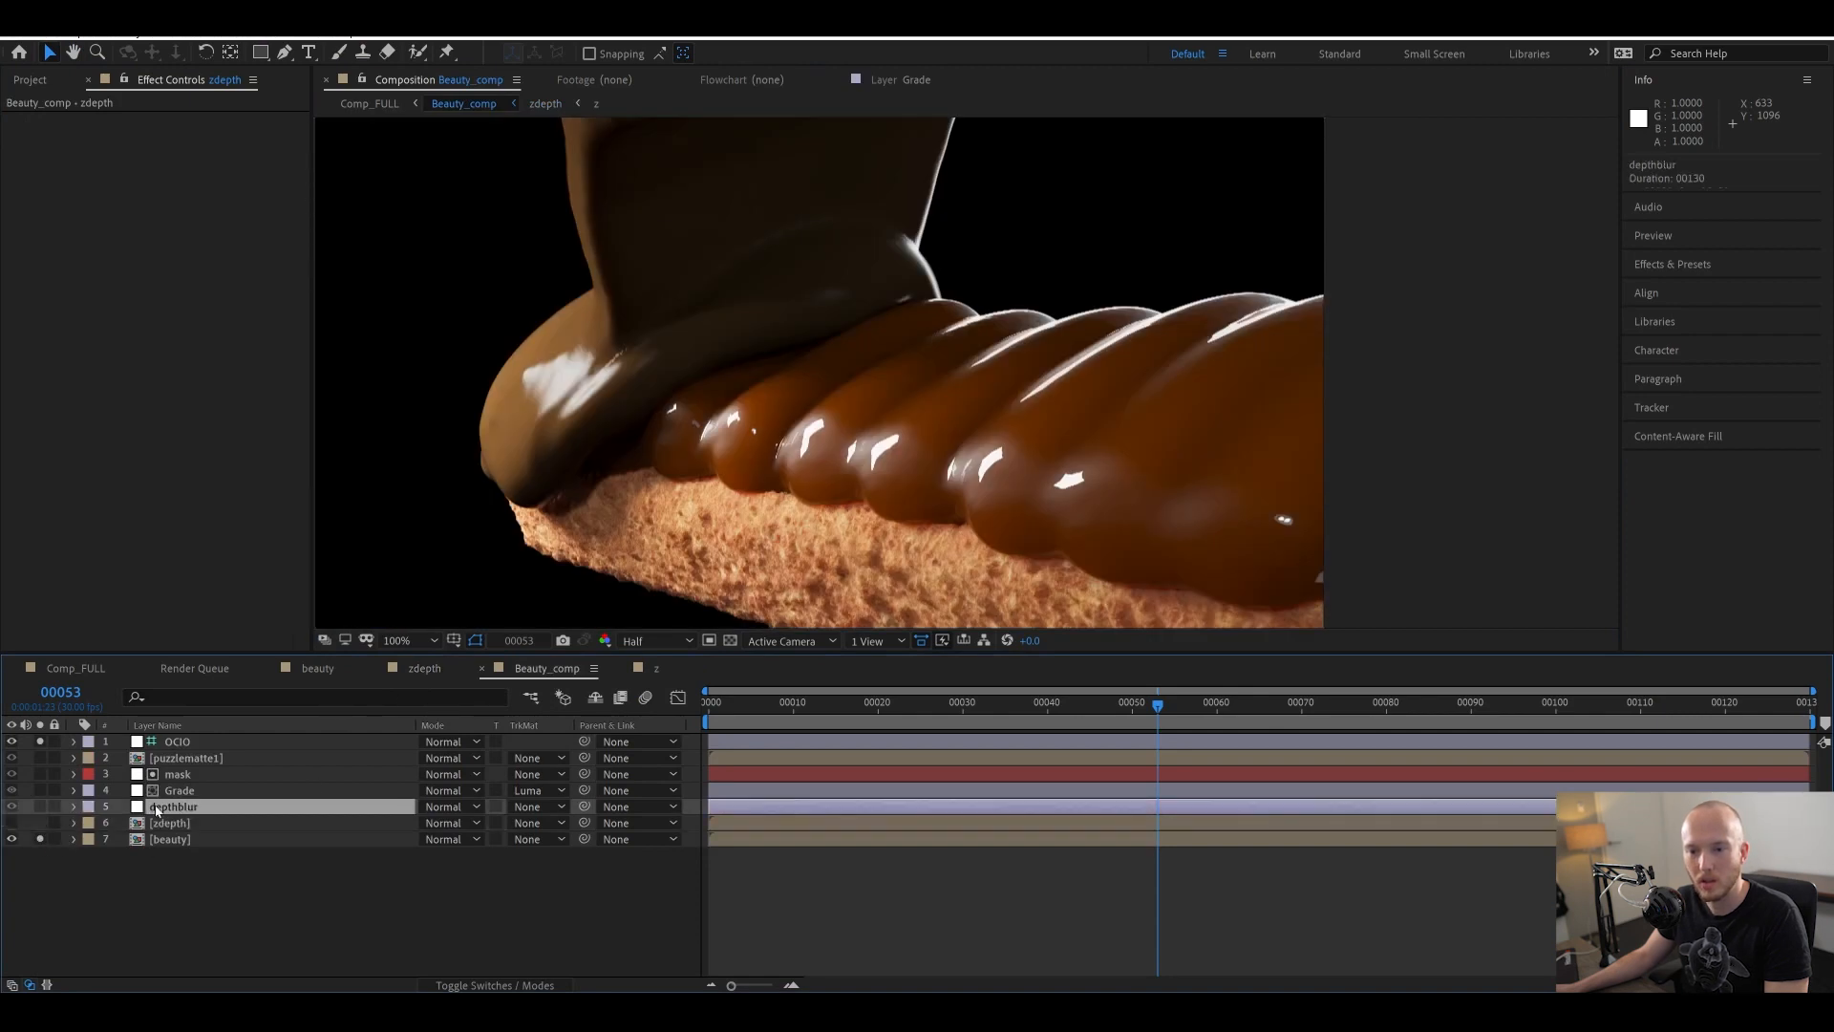
pyautogui.click(40, 808)
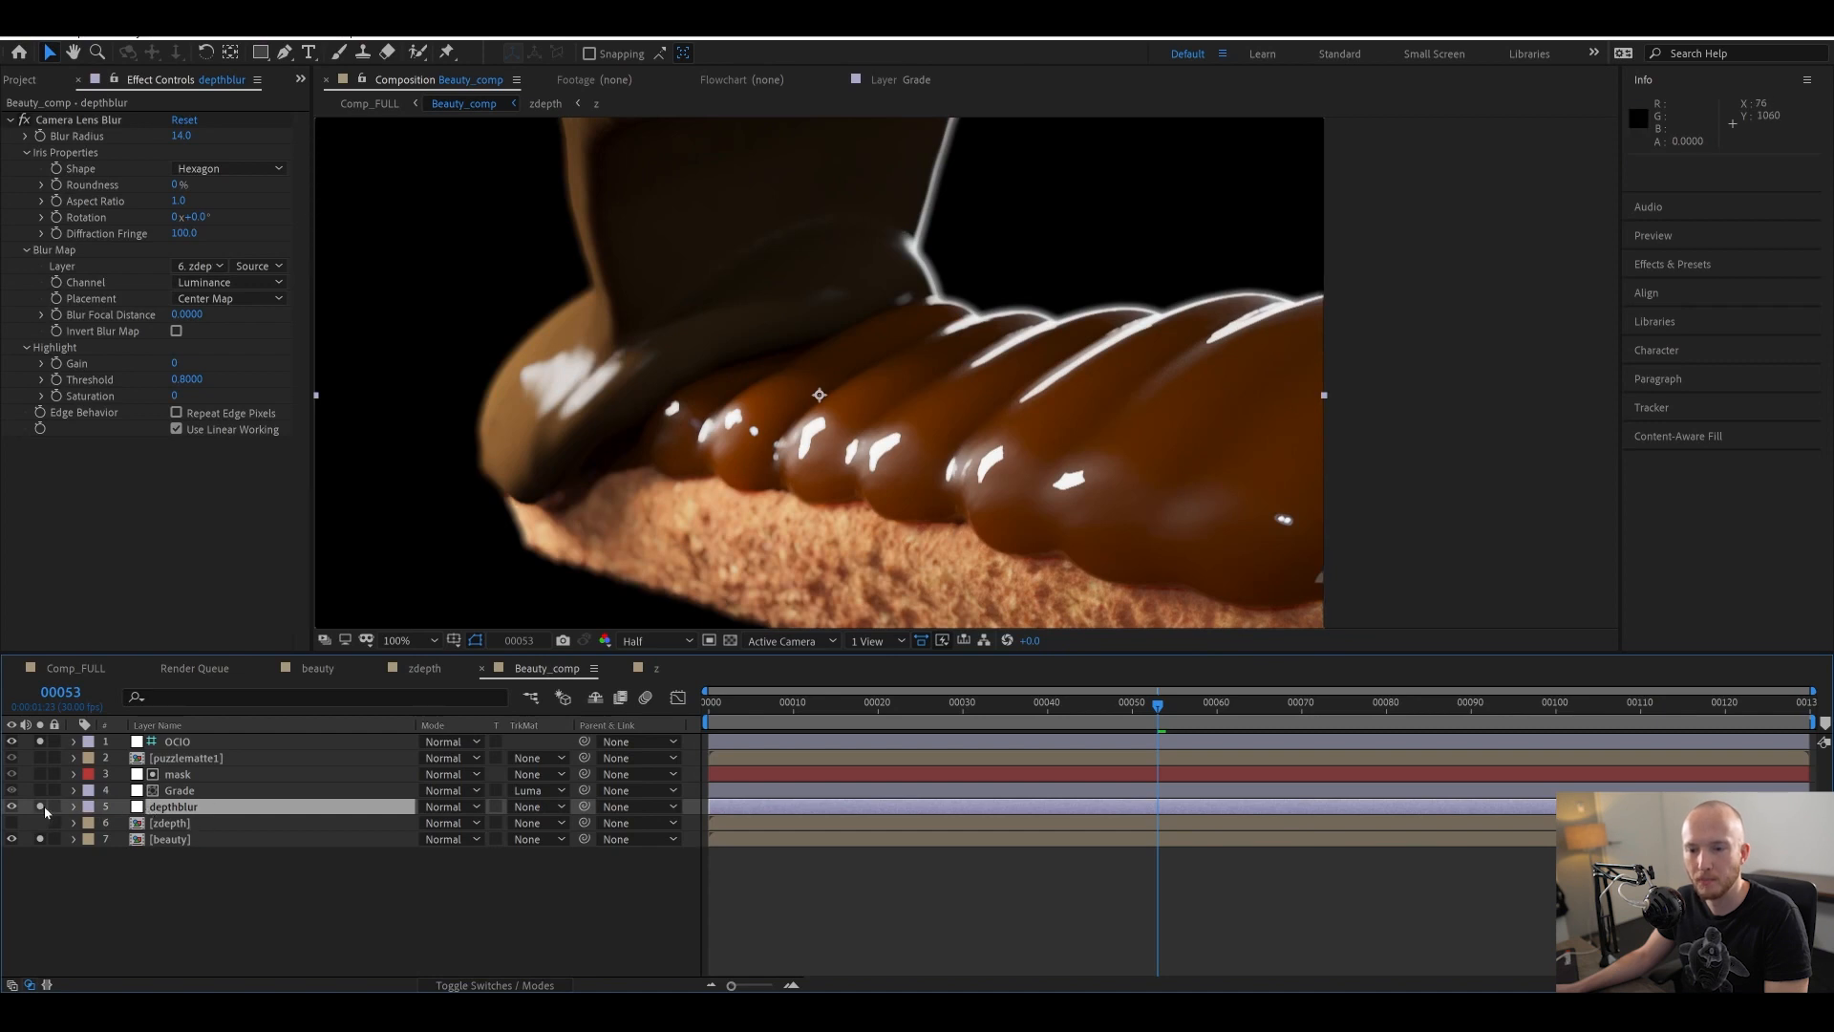
# - Clear the solo from all layers and hide the puzzlematte1 and mask layers in Beauty_comp
pyautogui.click(40, 839)
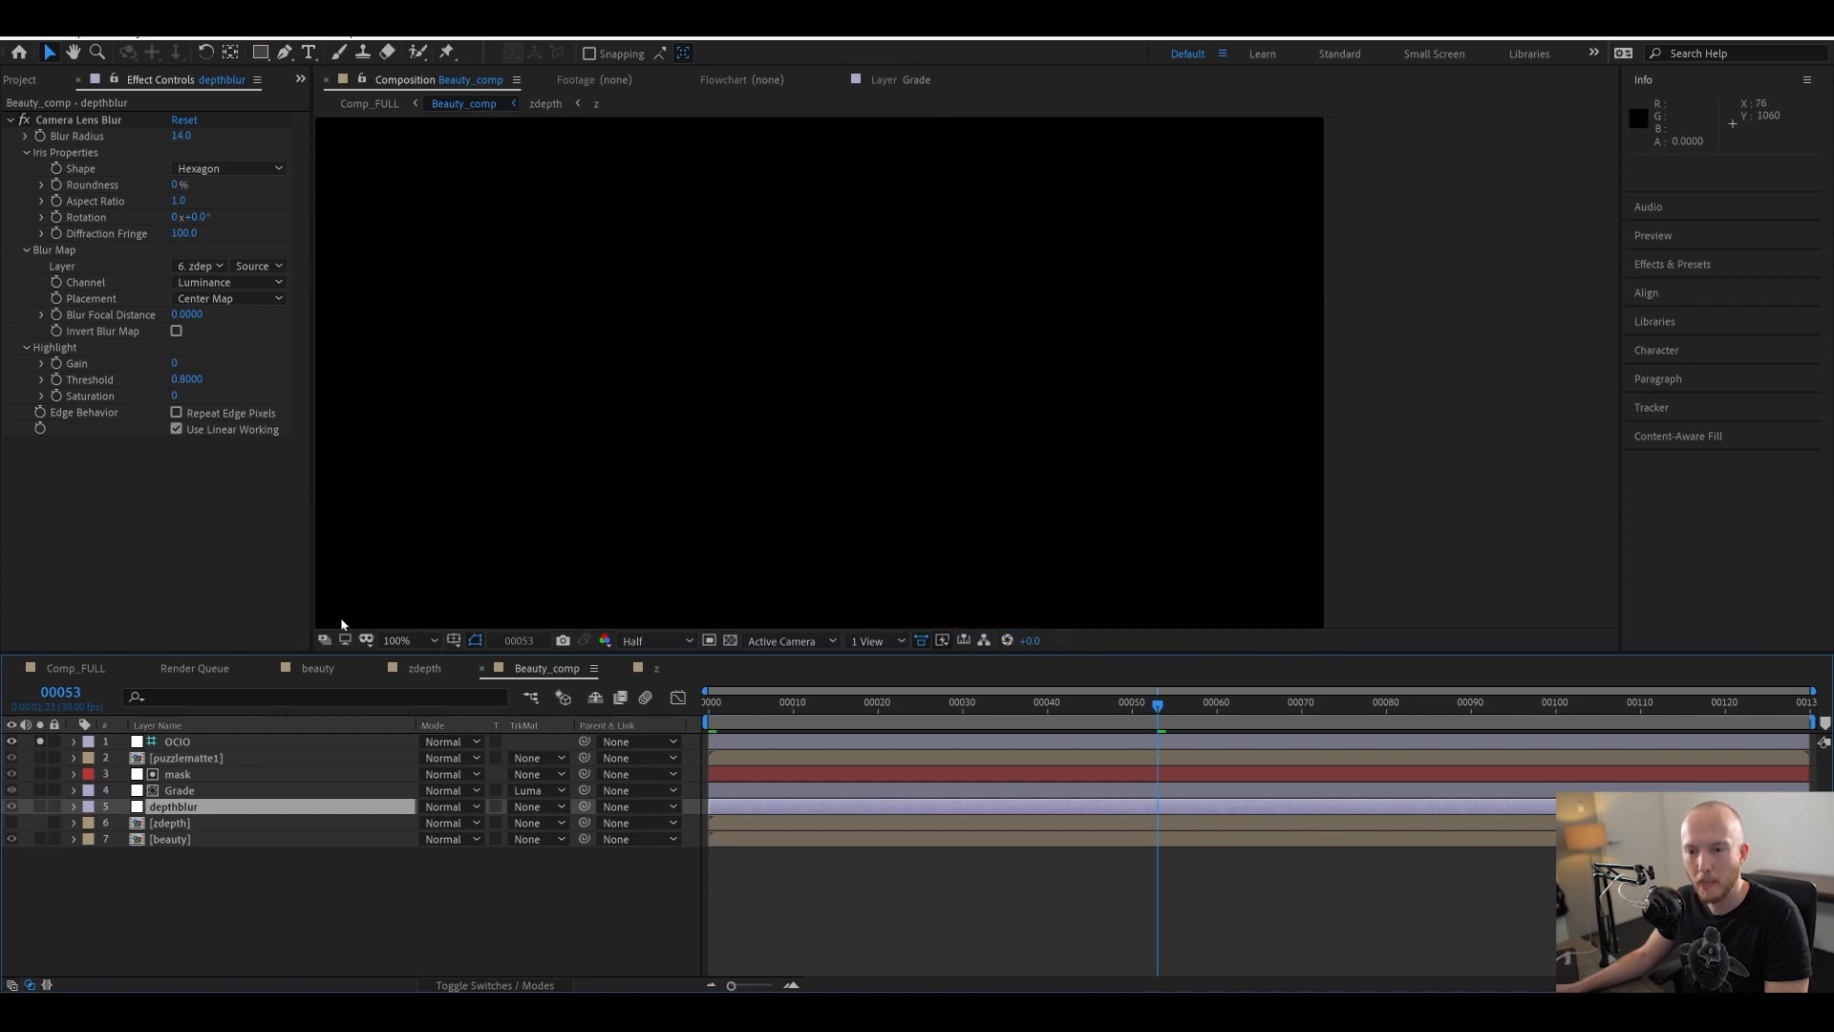
pyautogui.click(39, 742)
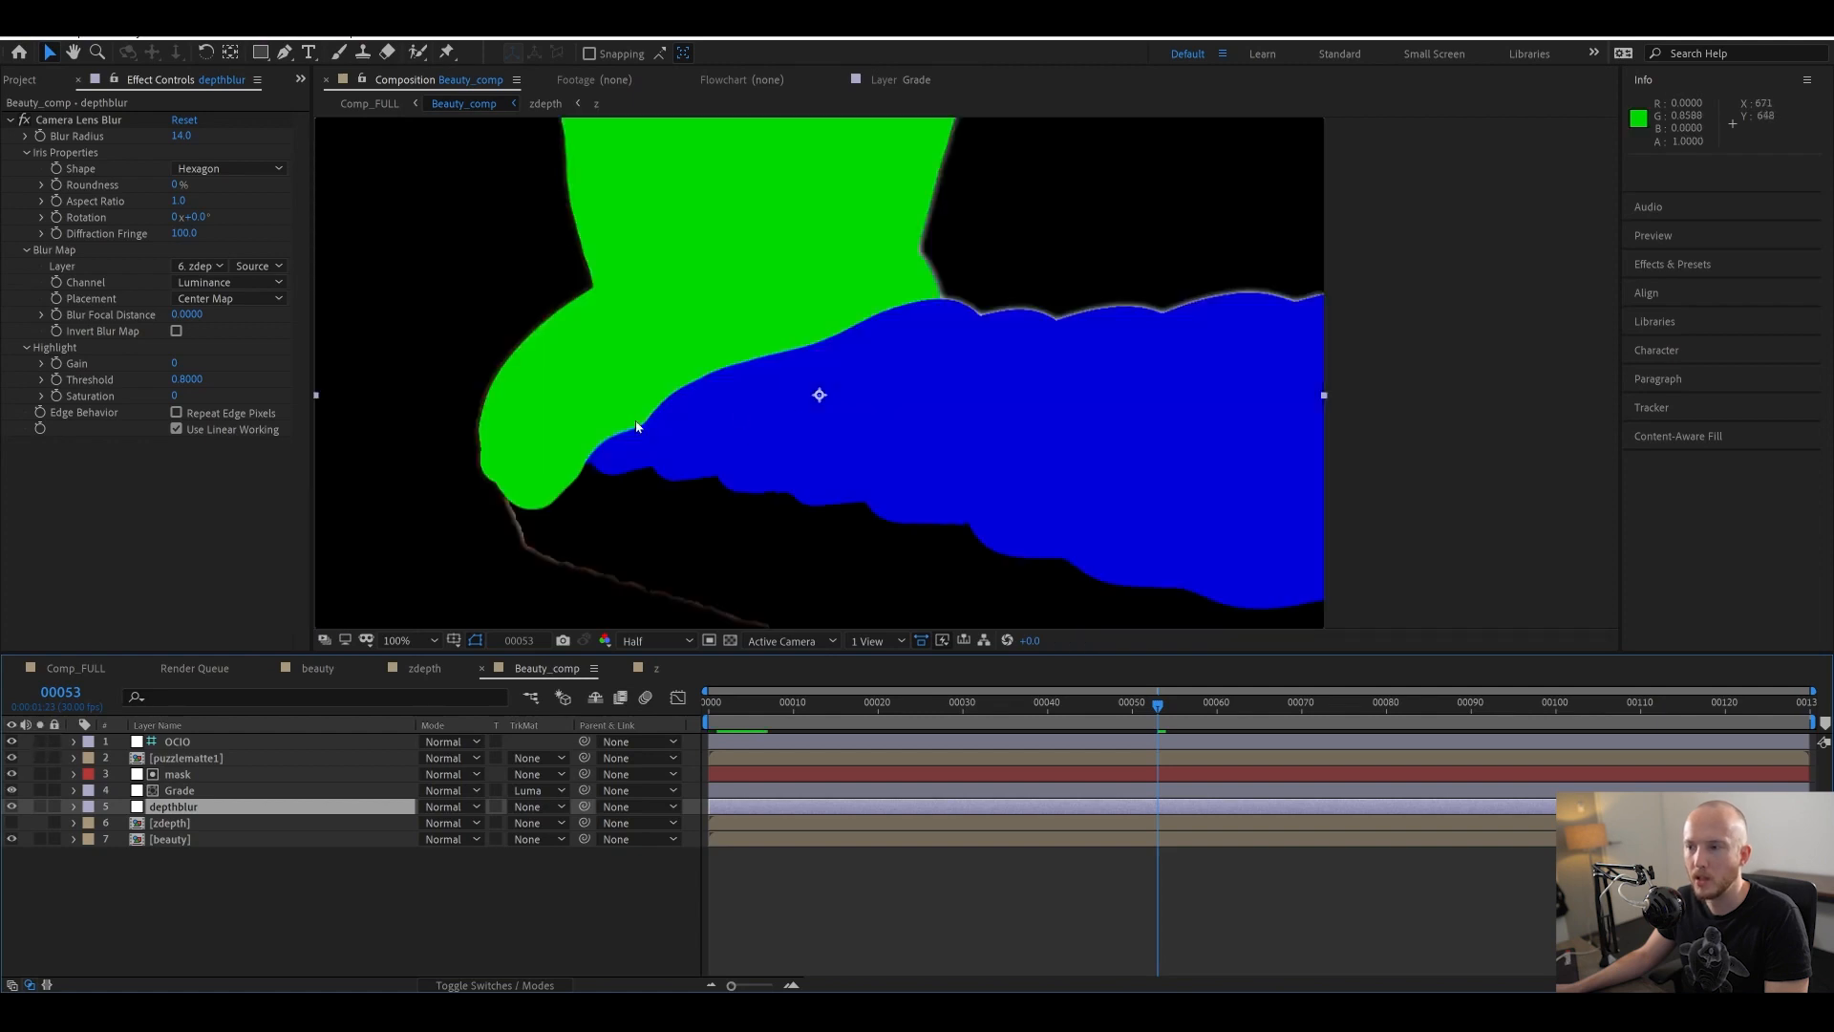
pyautogui.click(11, 757)
pyautogui.moveTo(1033, 340); pyautogui.dragTo(1086, 347)
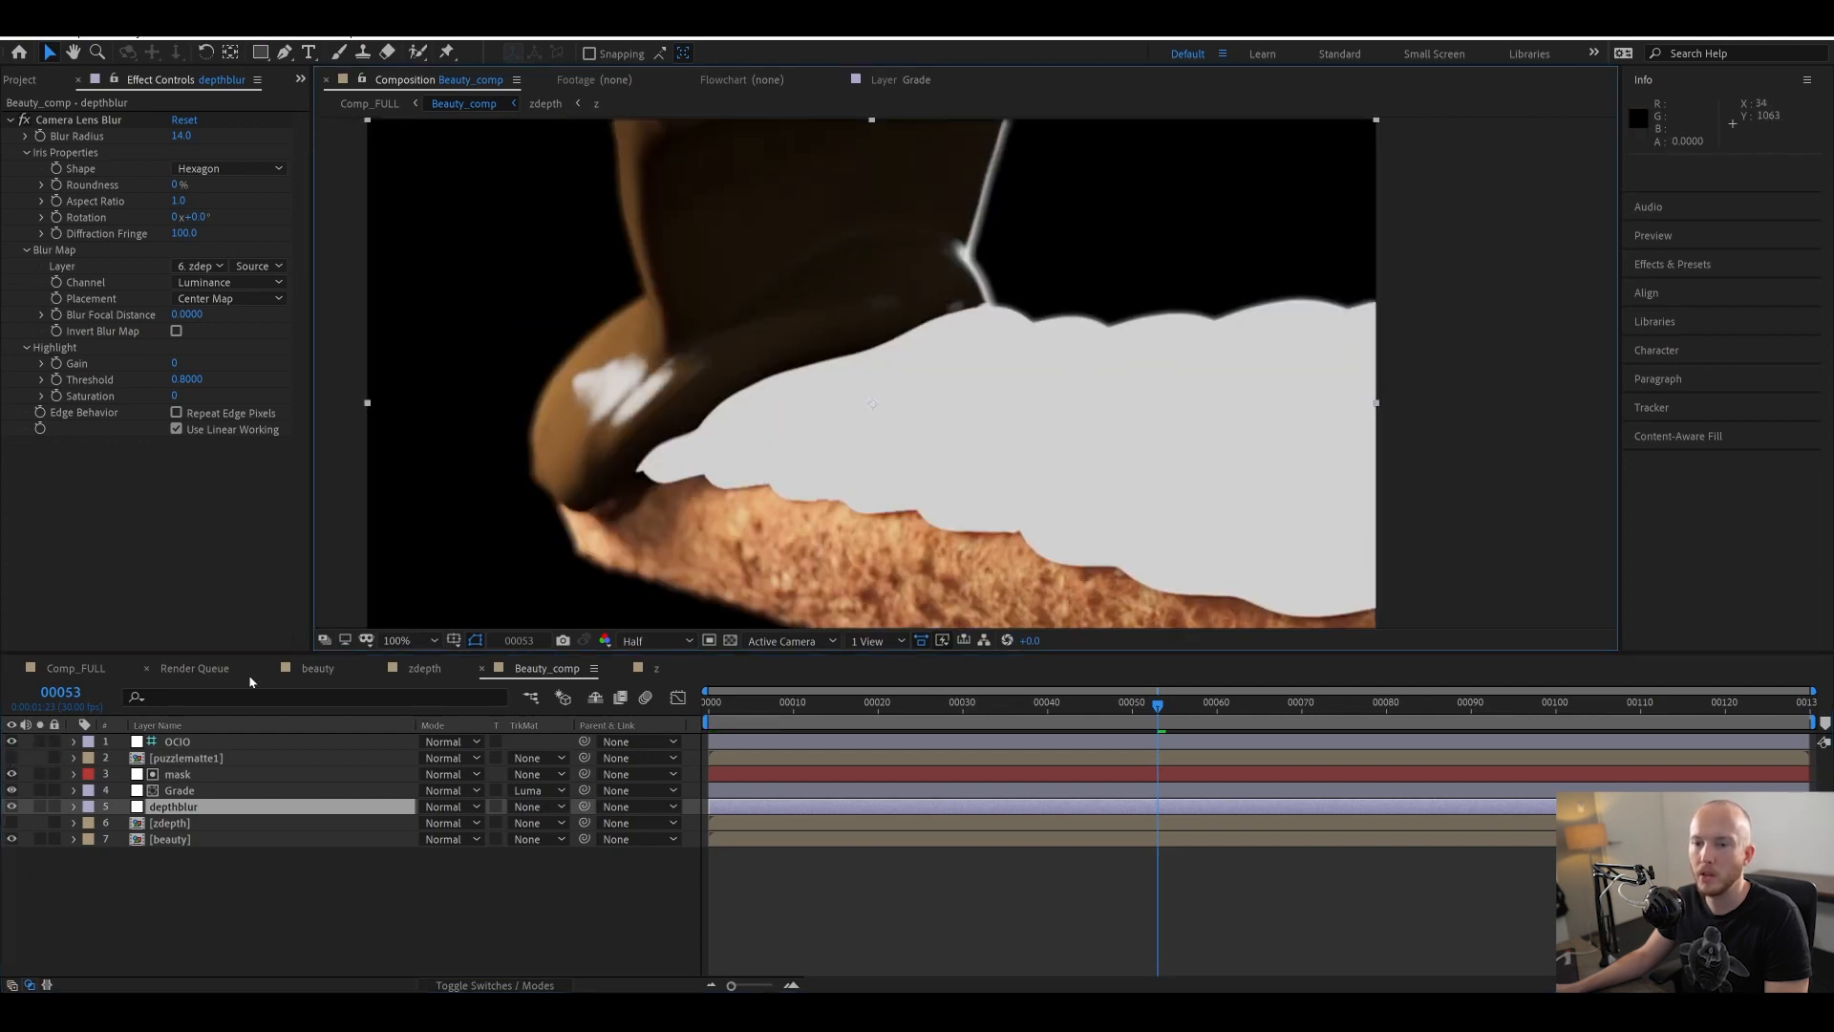
pyautogui.click(12, 774)
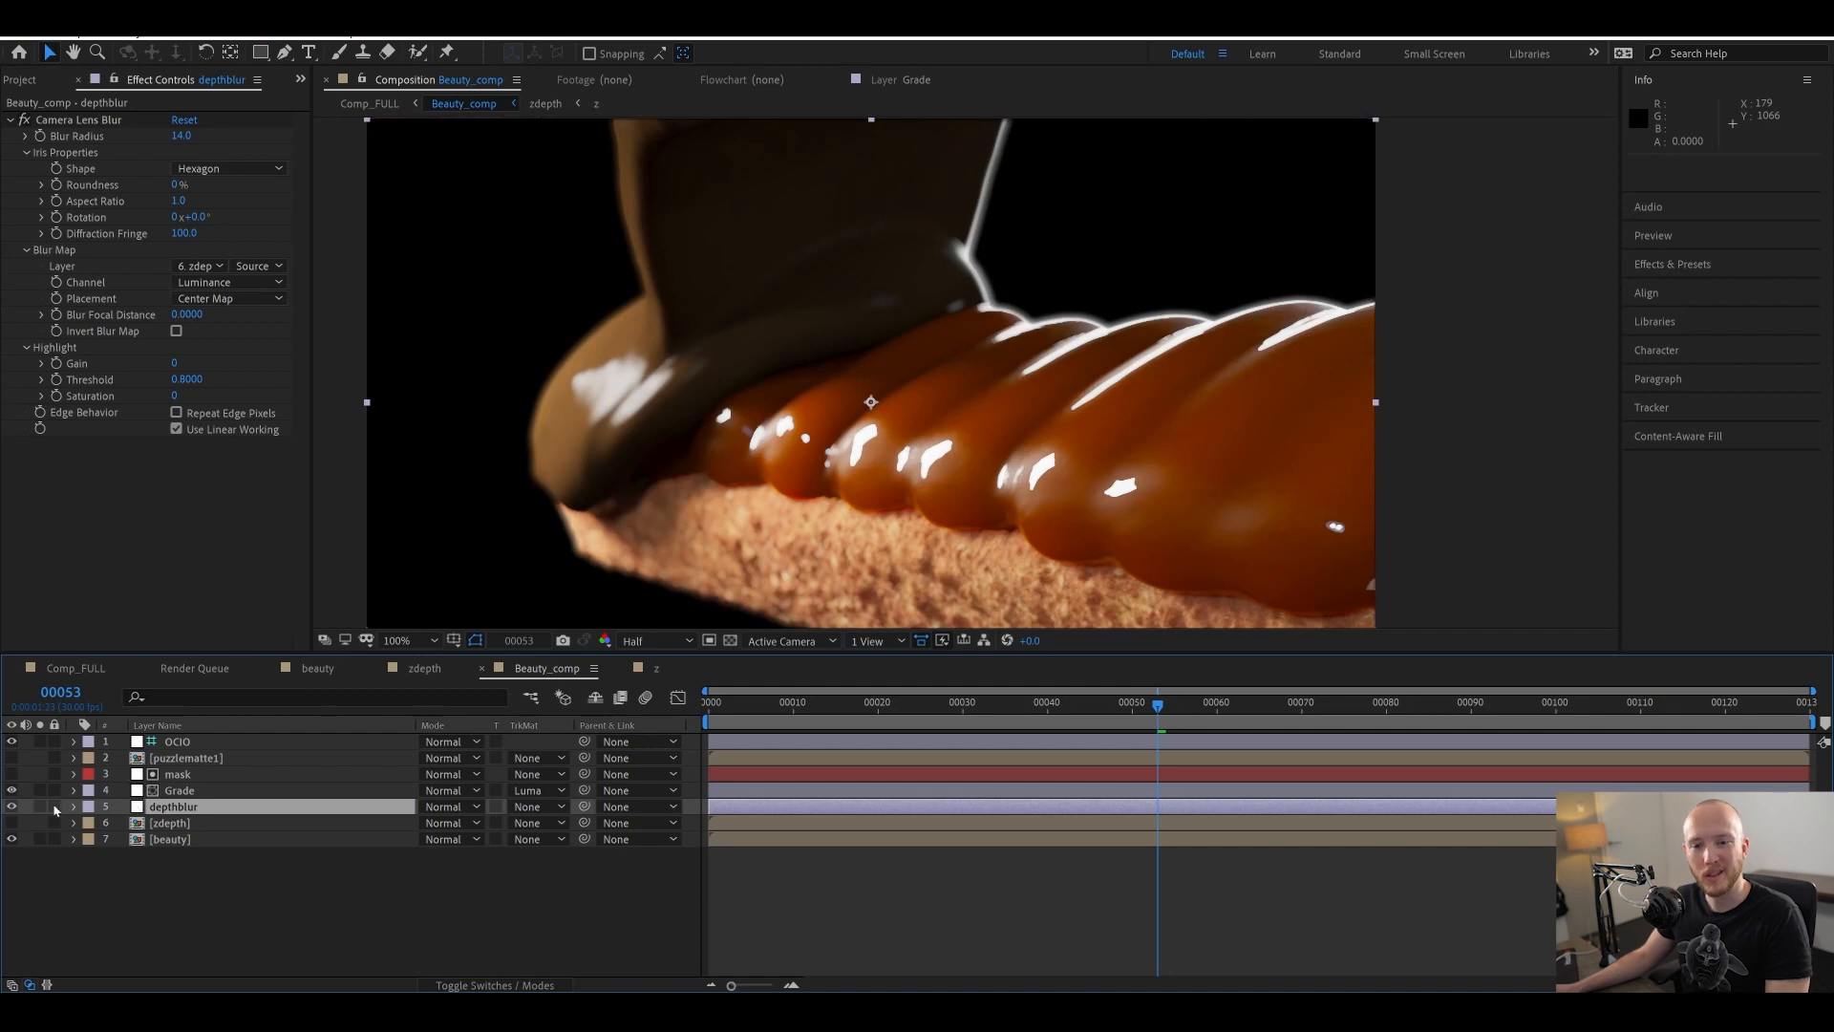
# - Solo the beauty and OCIO layers in Beauty_comp
pyautogui.click(170, 839)
pyautogui.click(39, 839)
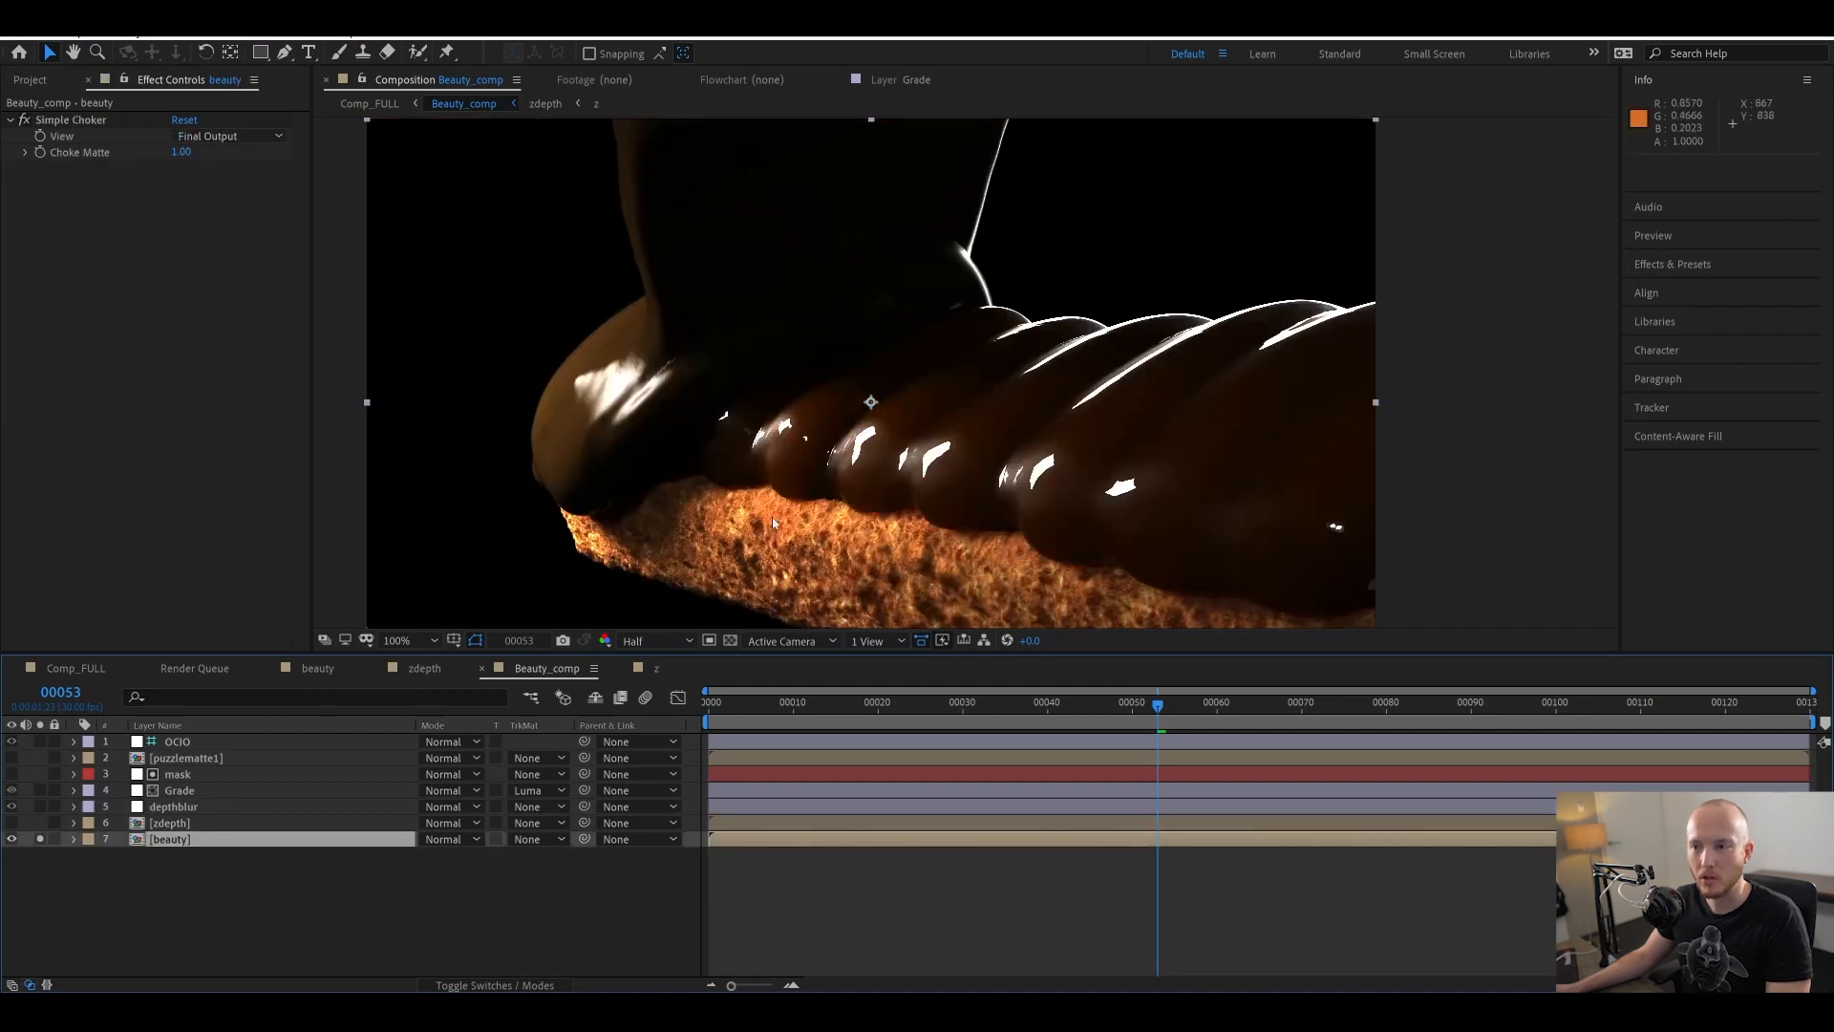
pyautogui.click(39, 742)
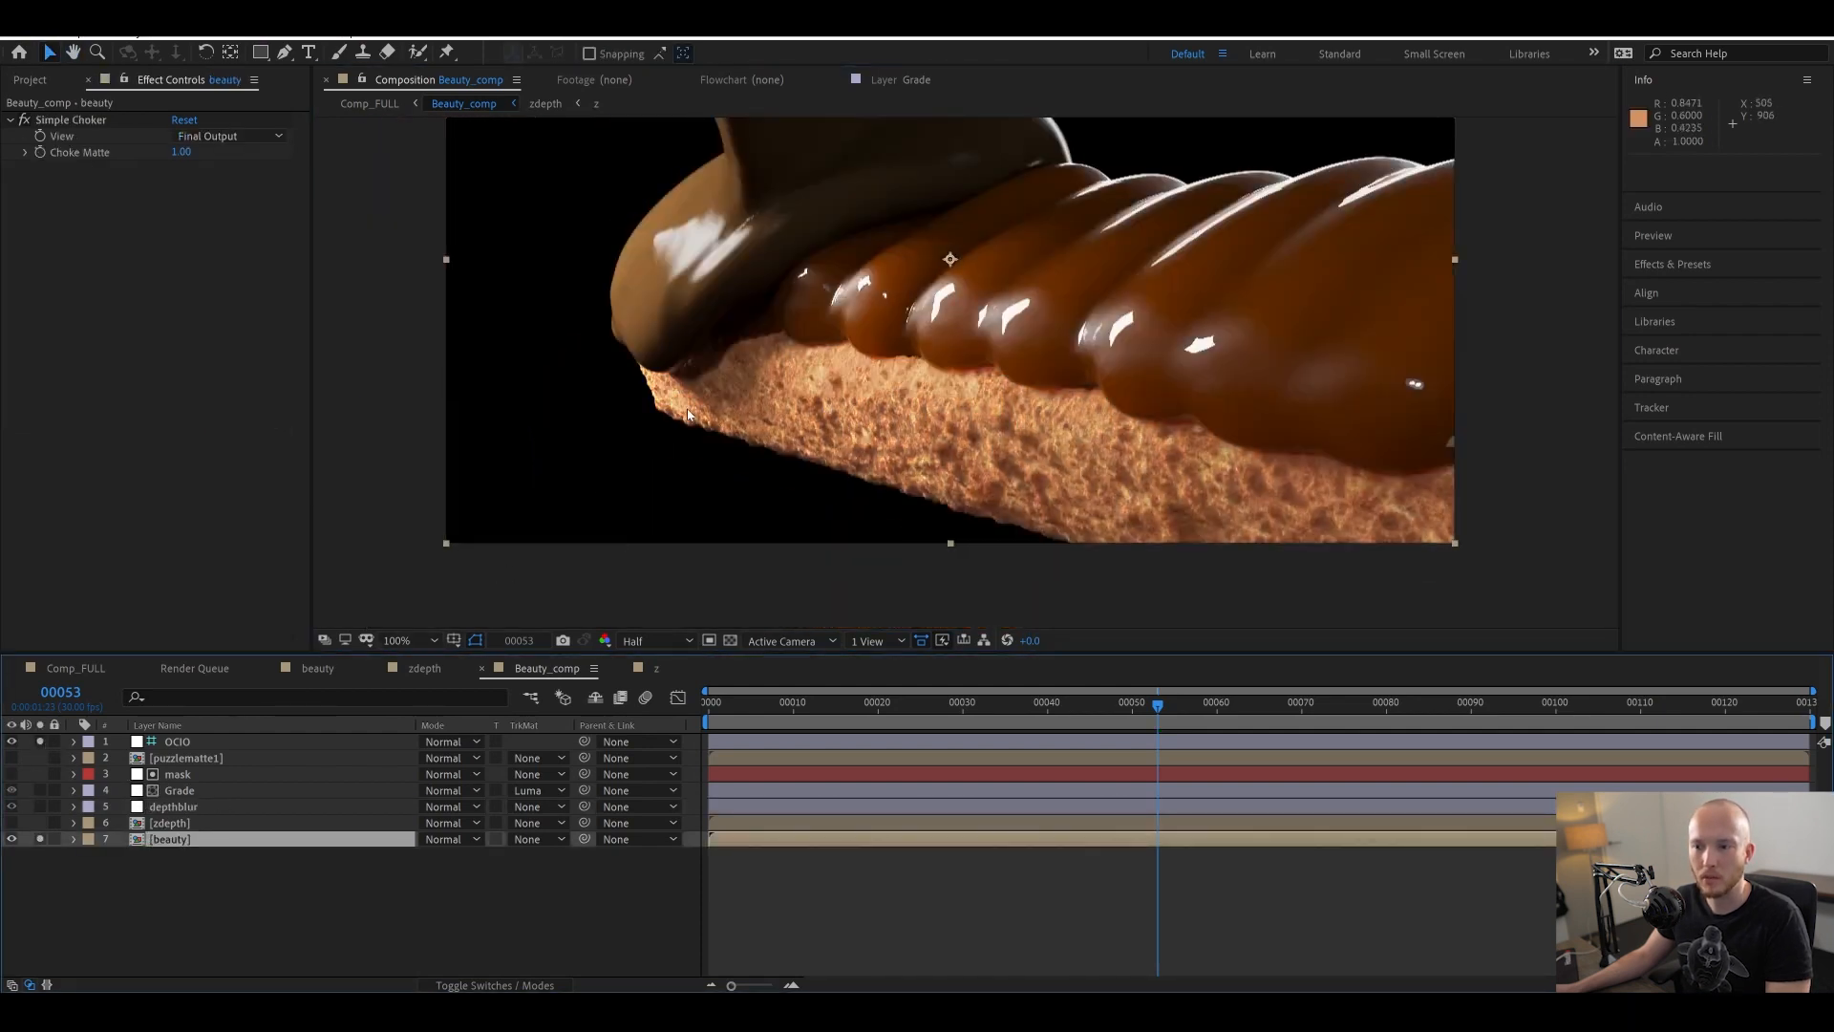
# - Examine the chocolate's edge at 200% on the transparency grid with the beauty layer's Simple Choker switched off
pyautogui.press('.')
pyautogui.moveTo(397, 508); pyautogui.dragTo(825, 761)
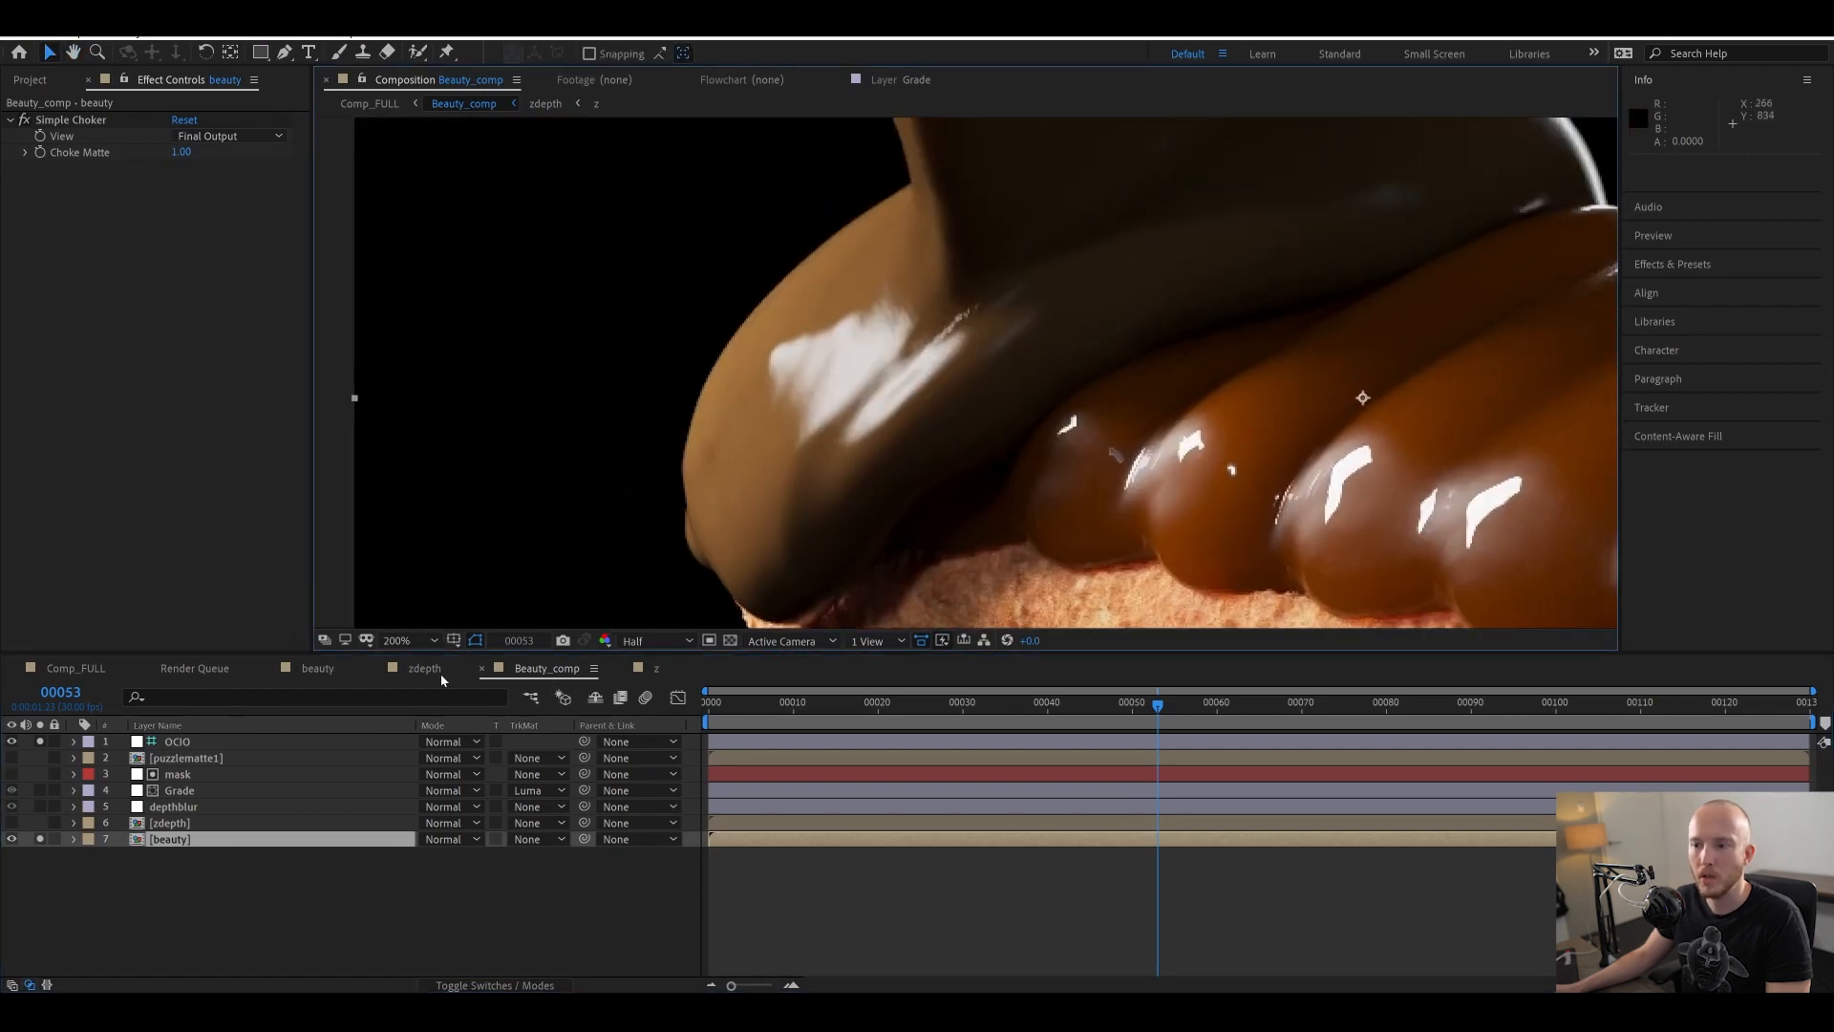
pyautogui.click(729, 640)
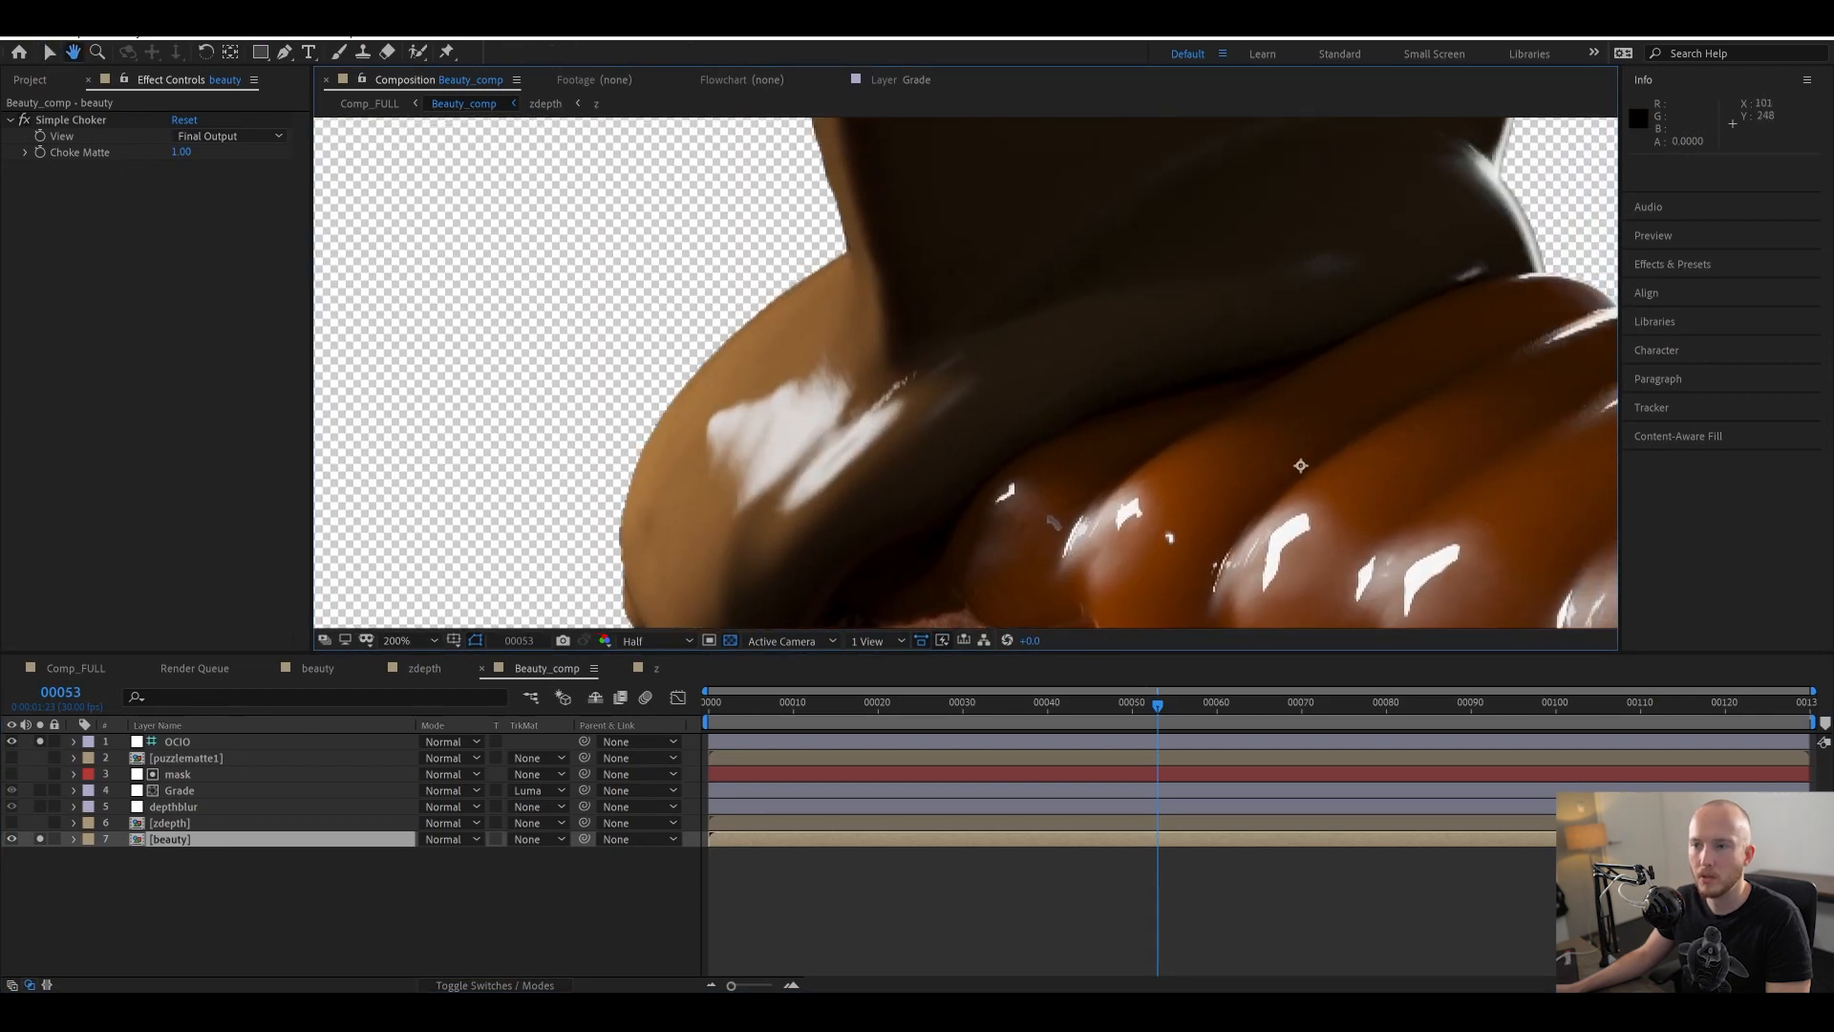
pyautogui.click(23, 121)
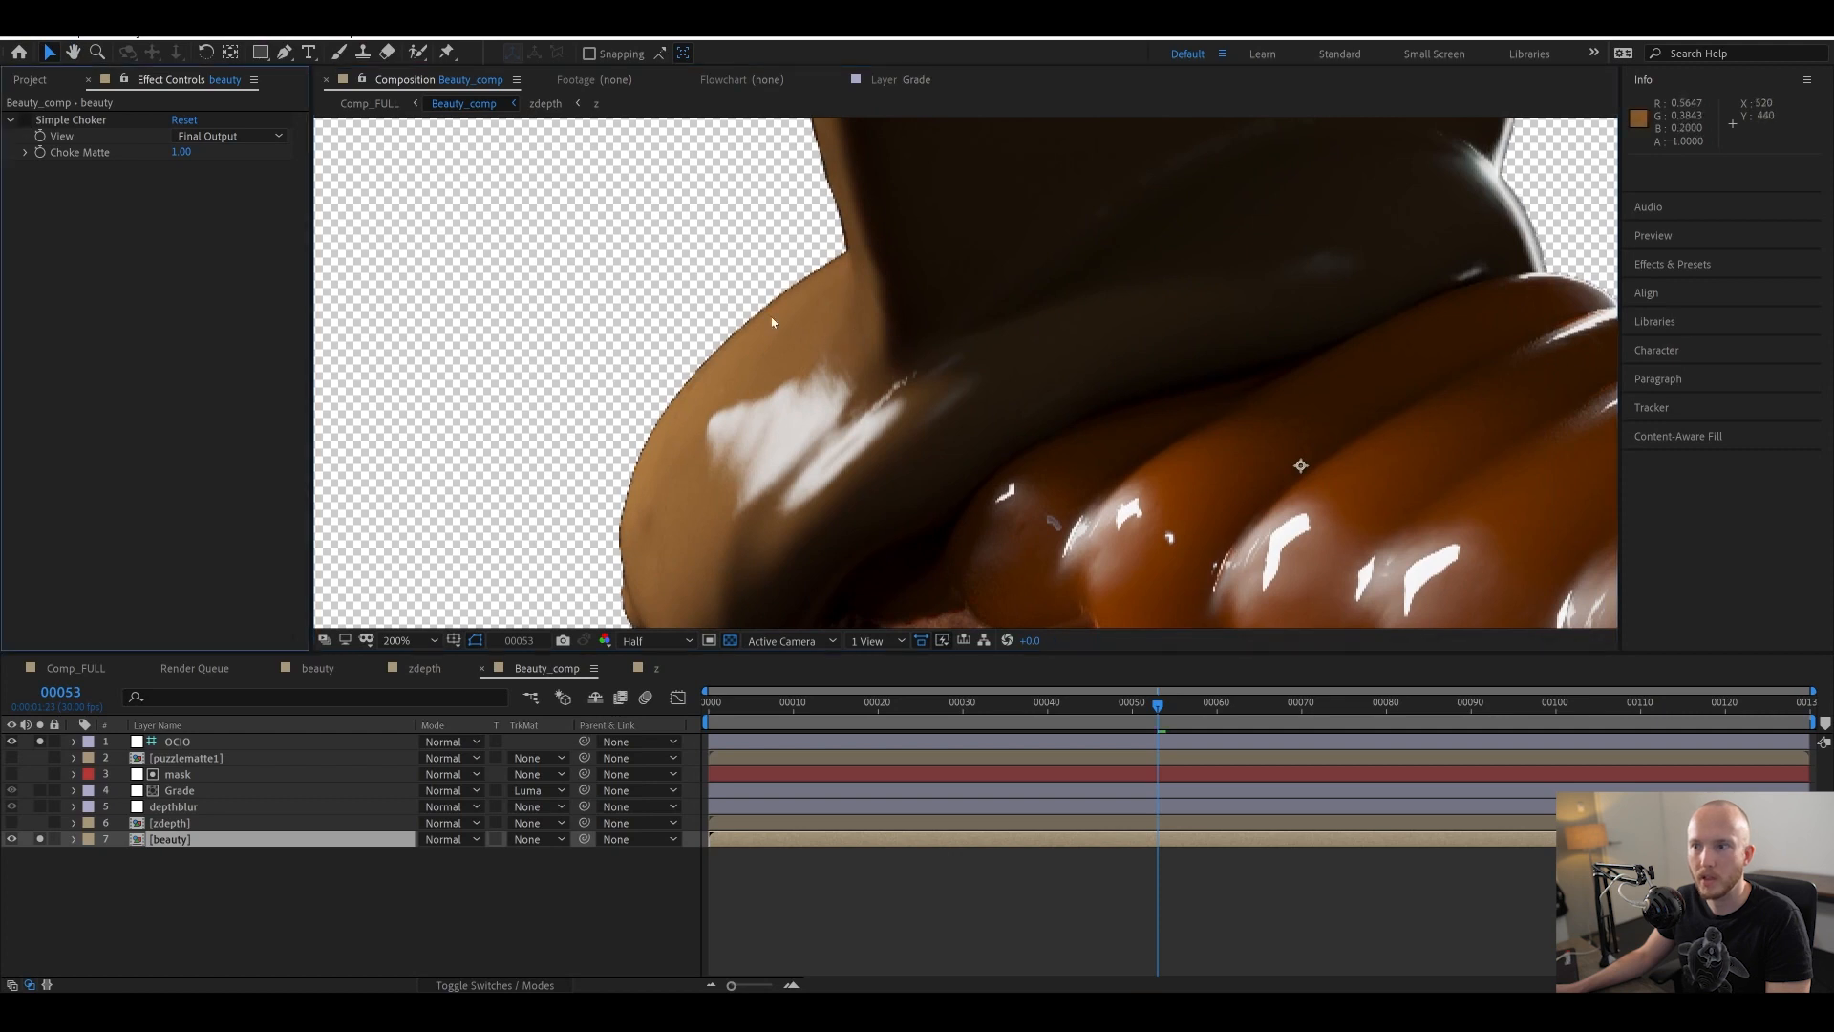
# - Try interpreting the alpha of the EXR sequence in the precomps folder as Straight - Unmatted, and undo the change
pyautogui.click(29, 81)
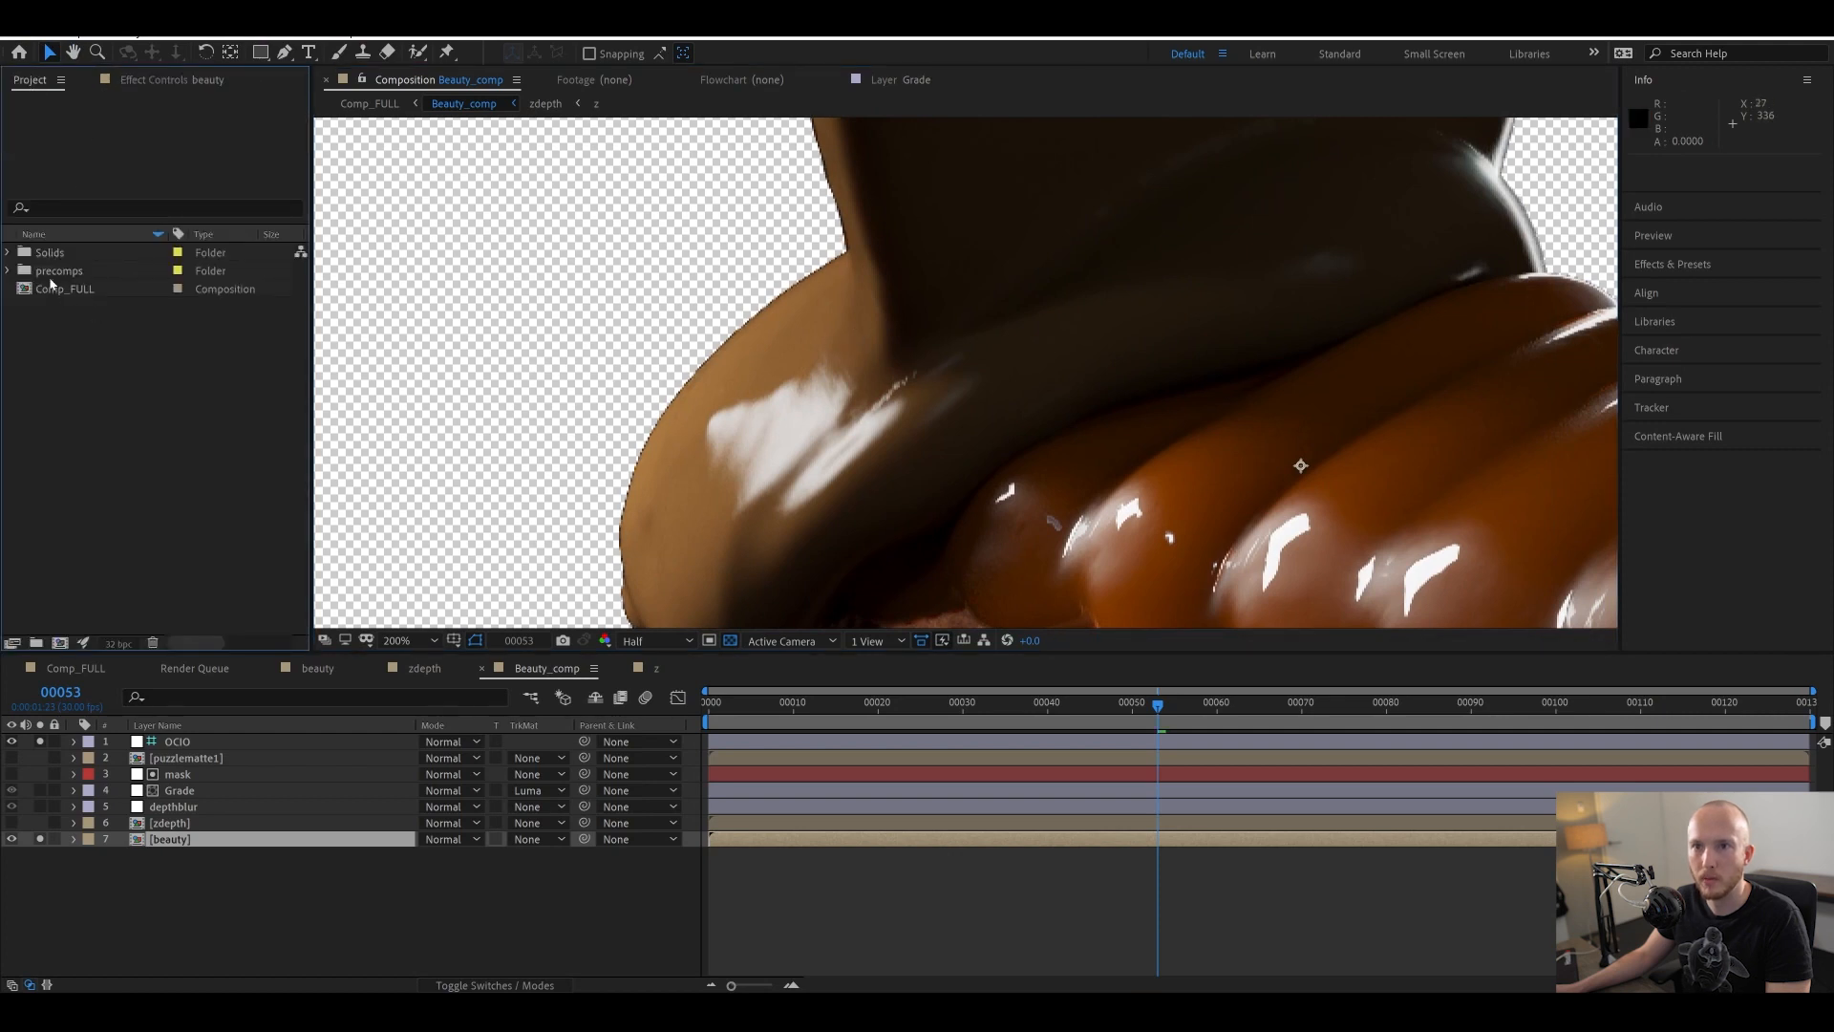
pyautogui.click(8, 271)
pyautogui.click(9, 252)
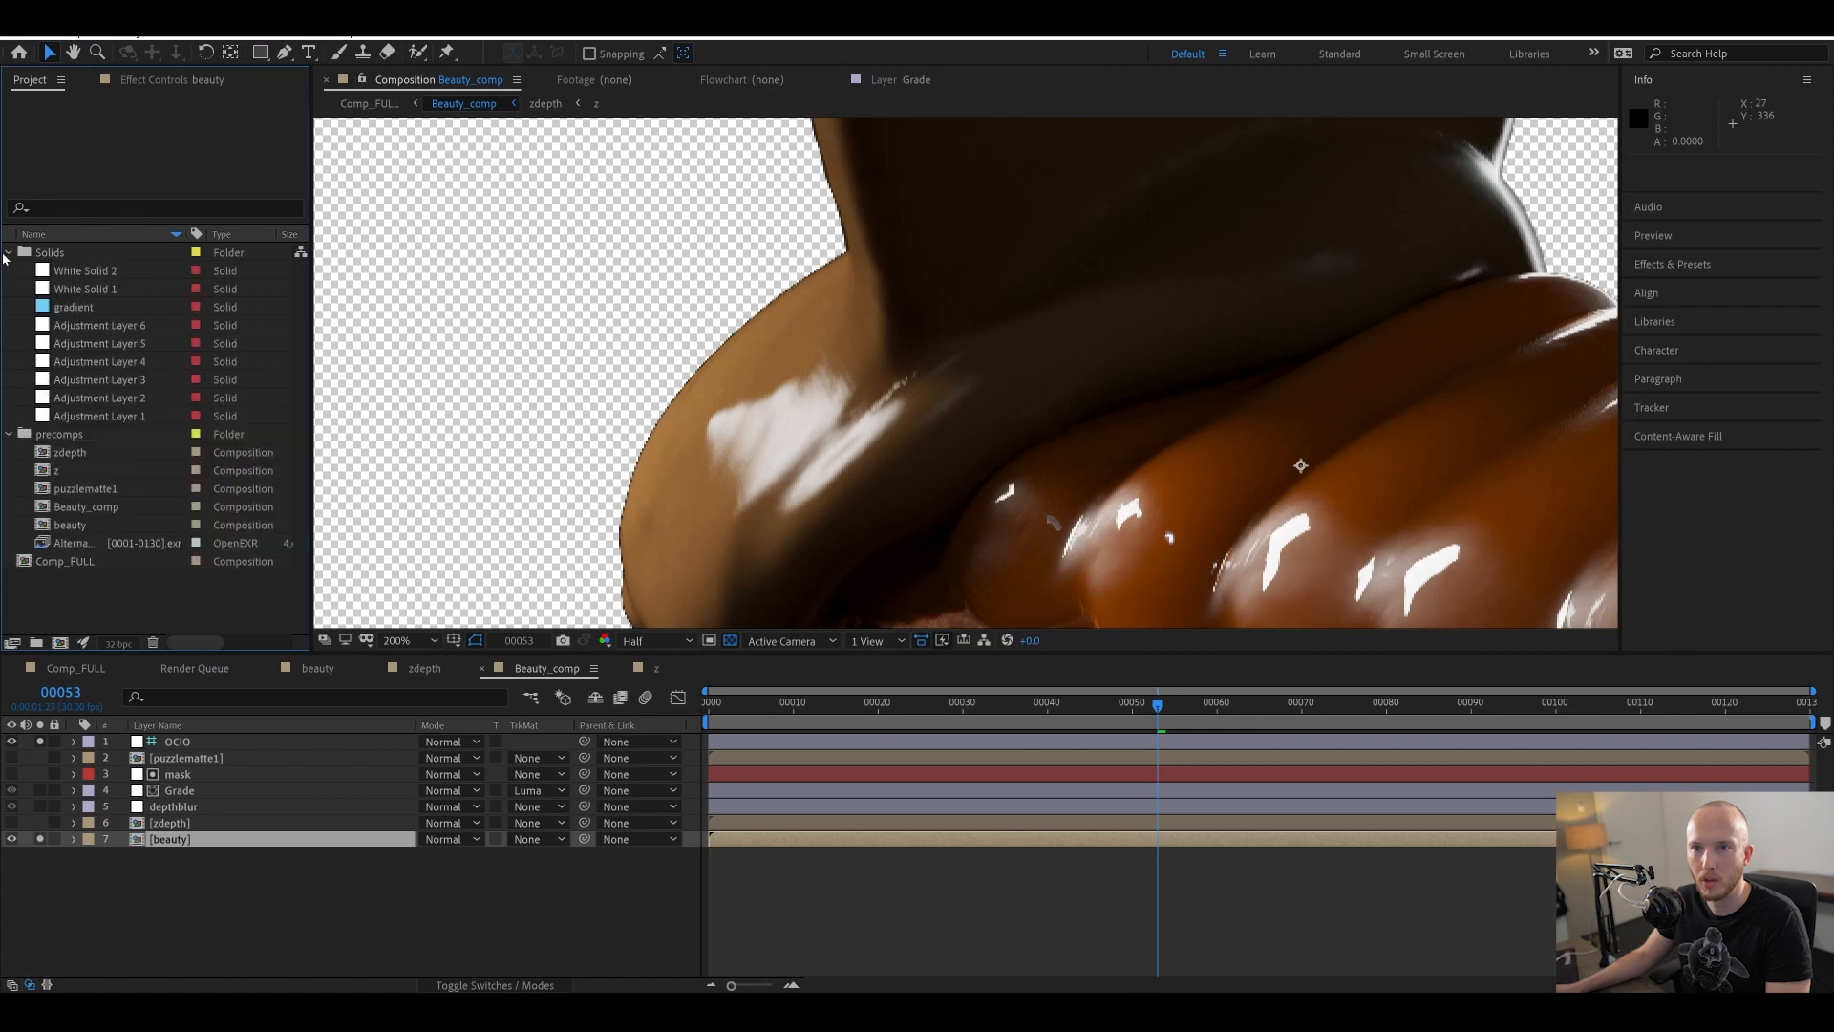
pyautogui.click(8, 252)
pyautogui.rightClick(68, 380)
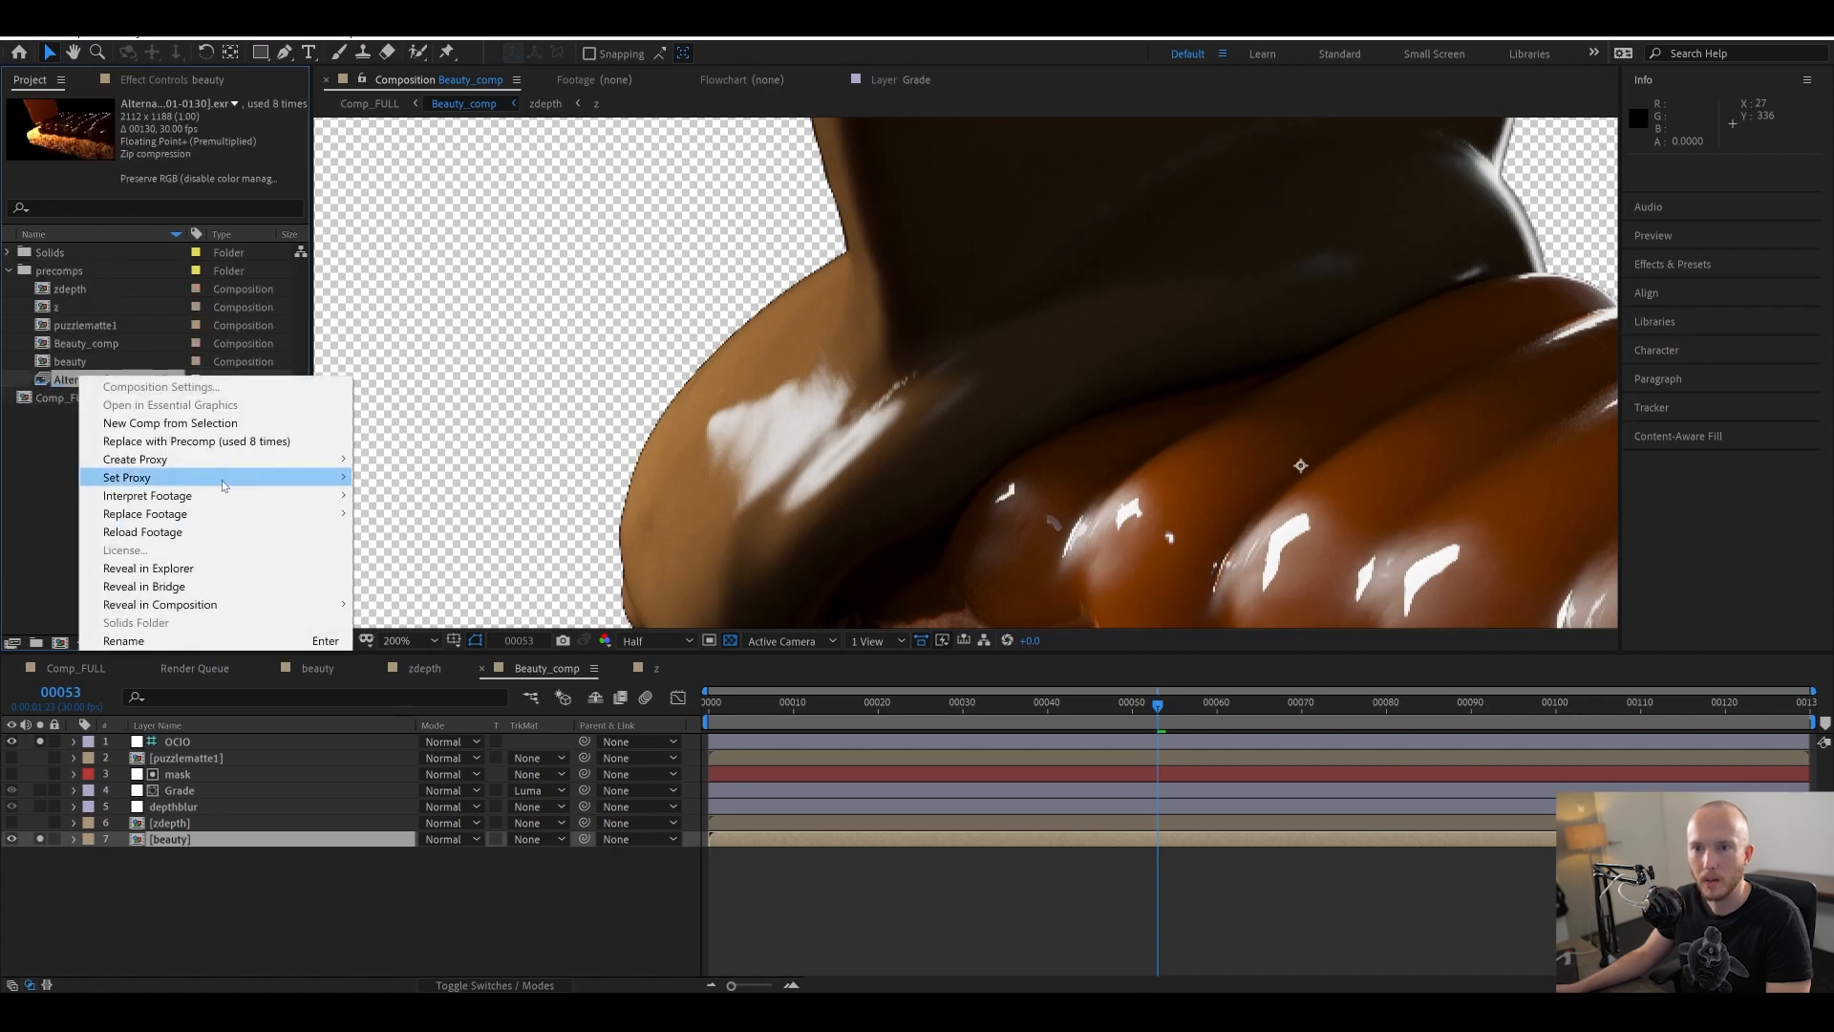
pyautogui.moveTo(143, 475)
pyautogui.click(411, 489)
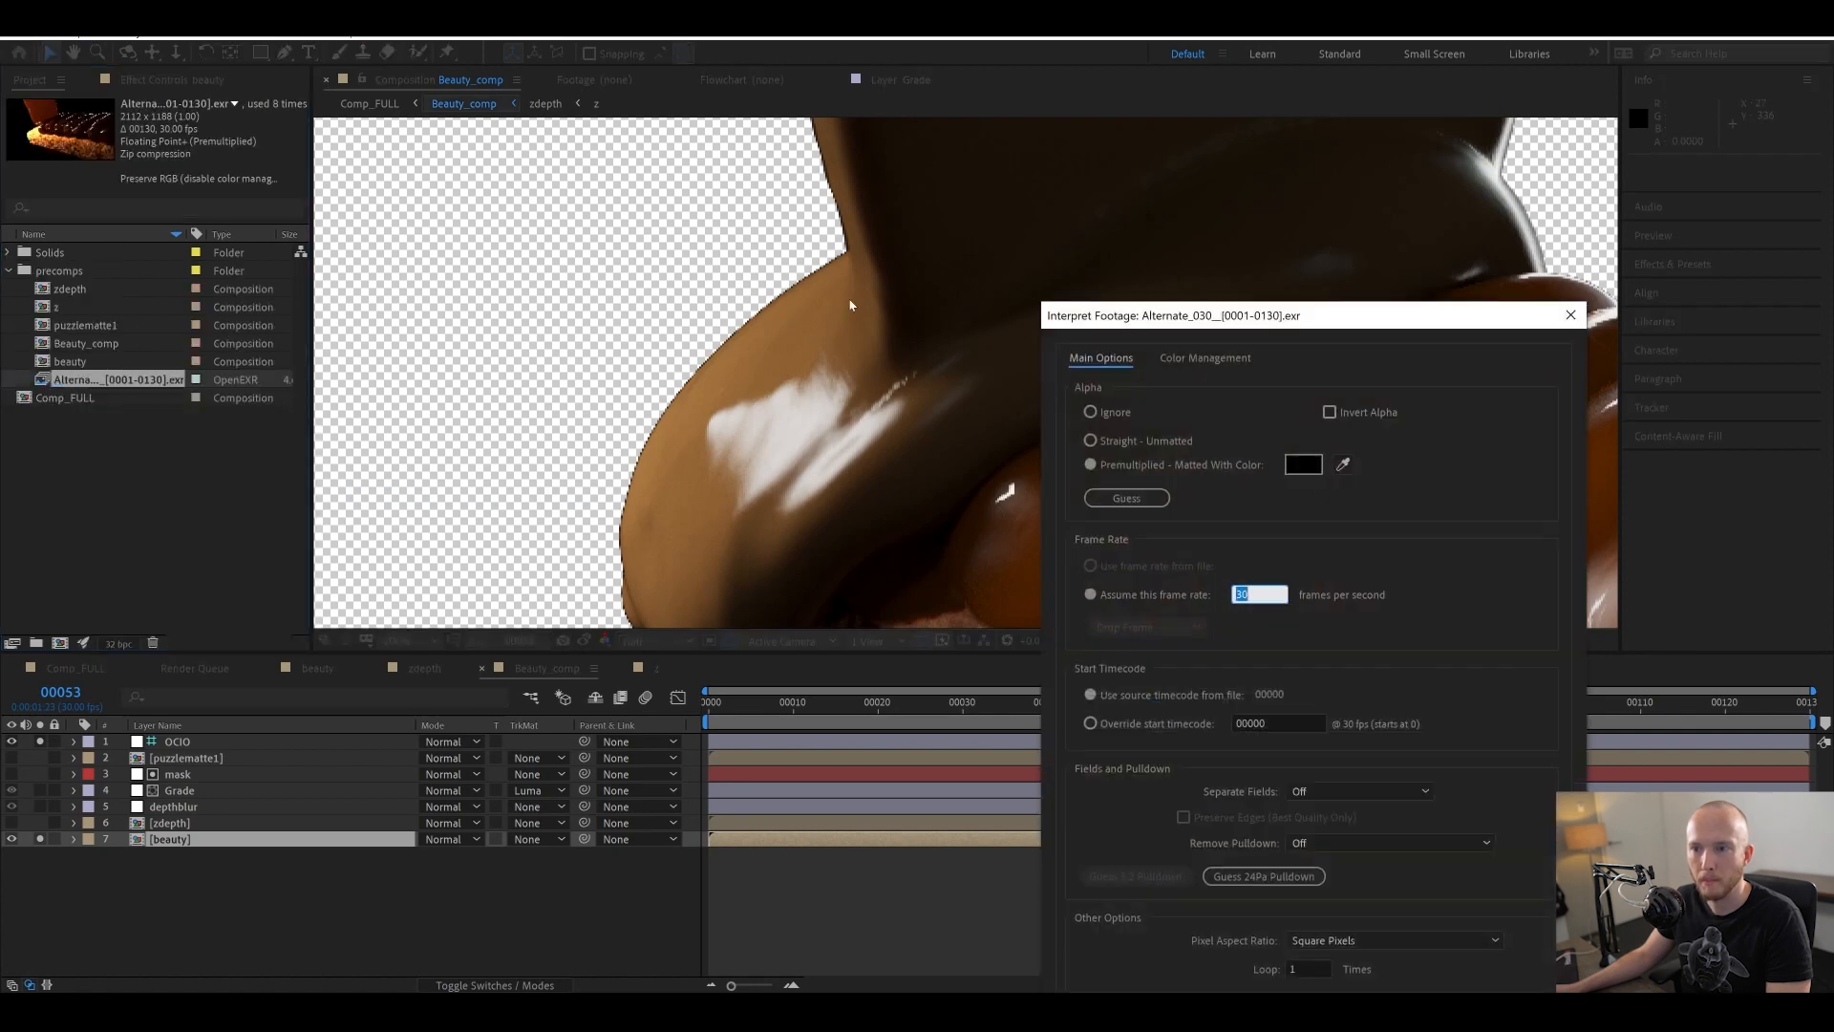
pyautogui.click(1136, 440)
pyautogui.moveTo(1290, 315); pyautogui.dragTo(1263, 127)
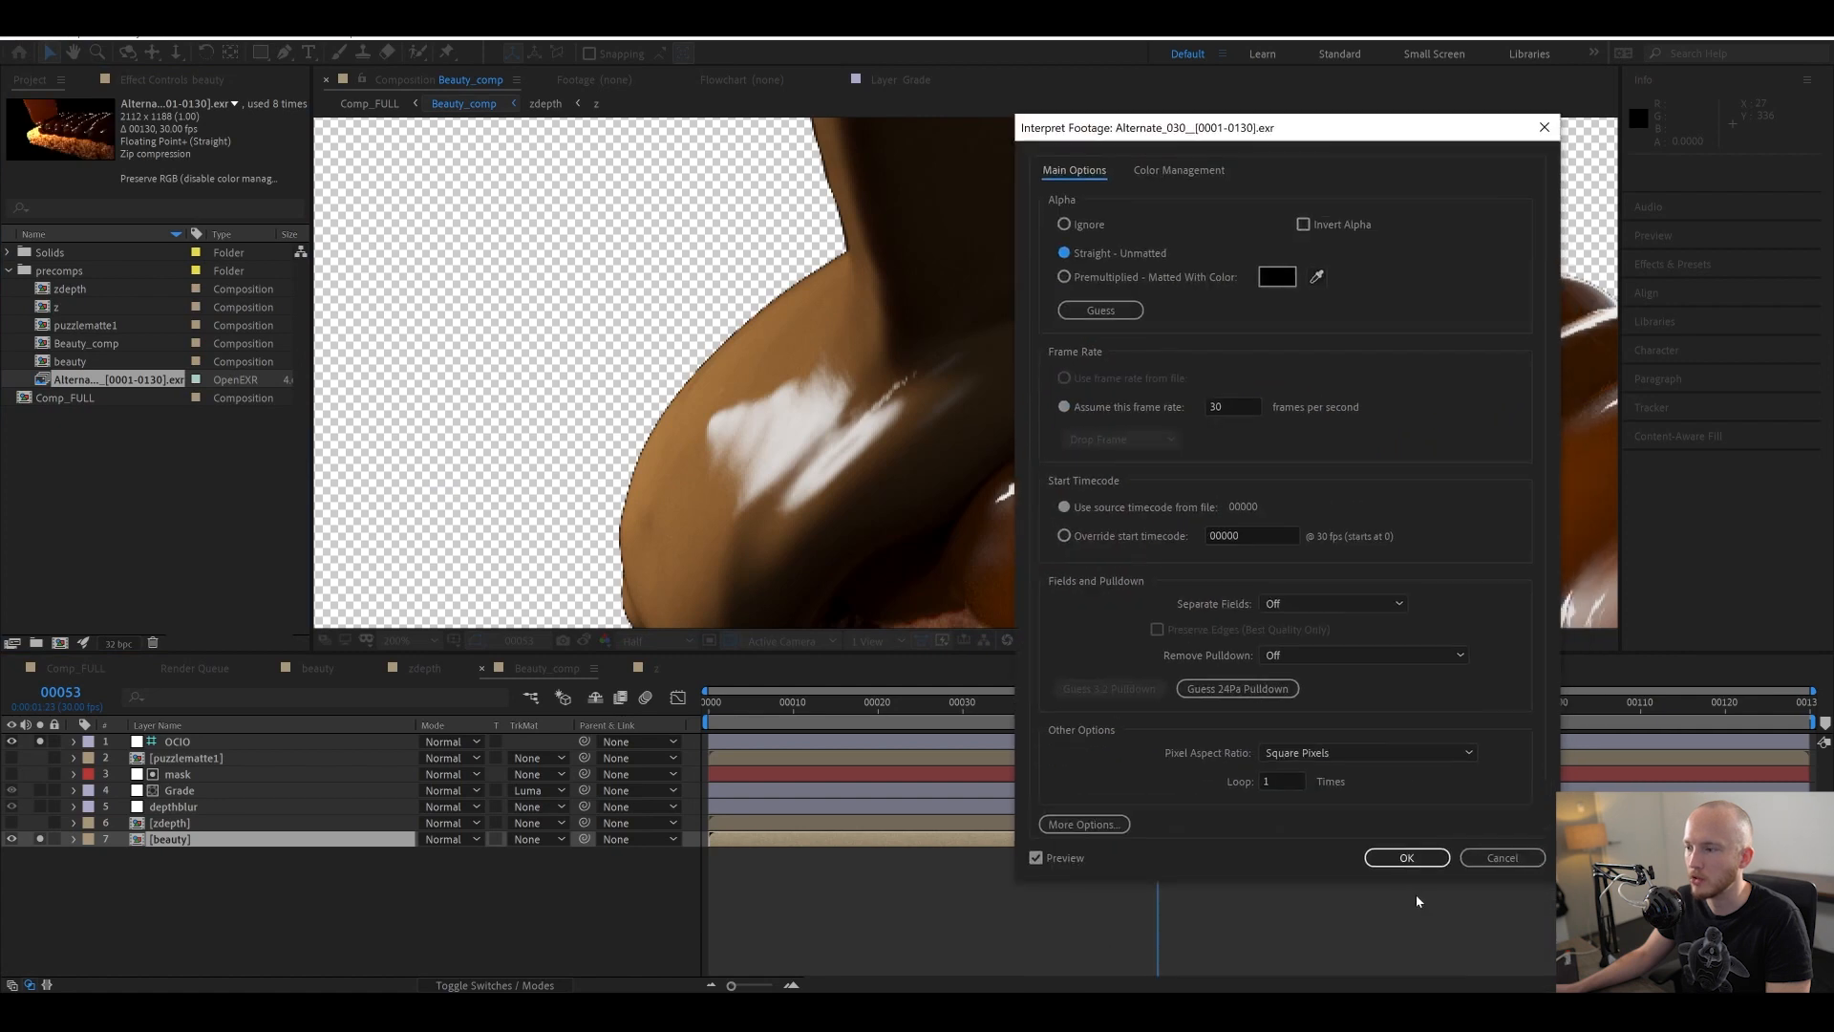
pyautogui.click(1406, 856)
pyautogui.scroll(2, 659, 334)
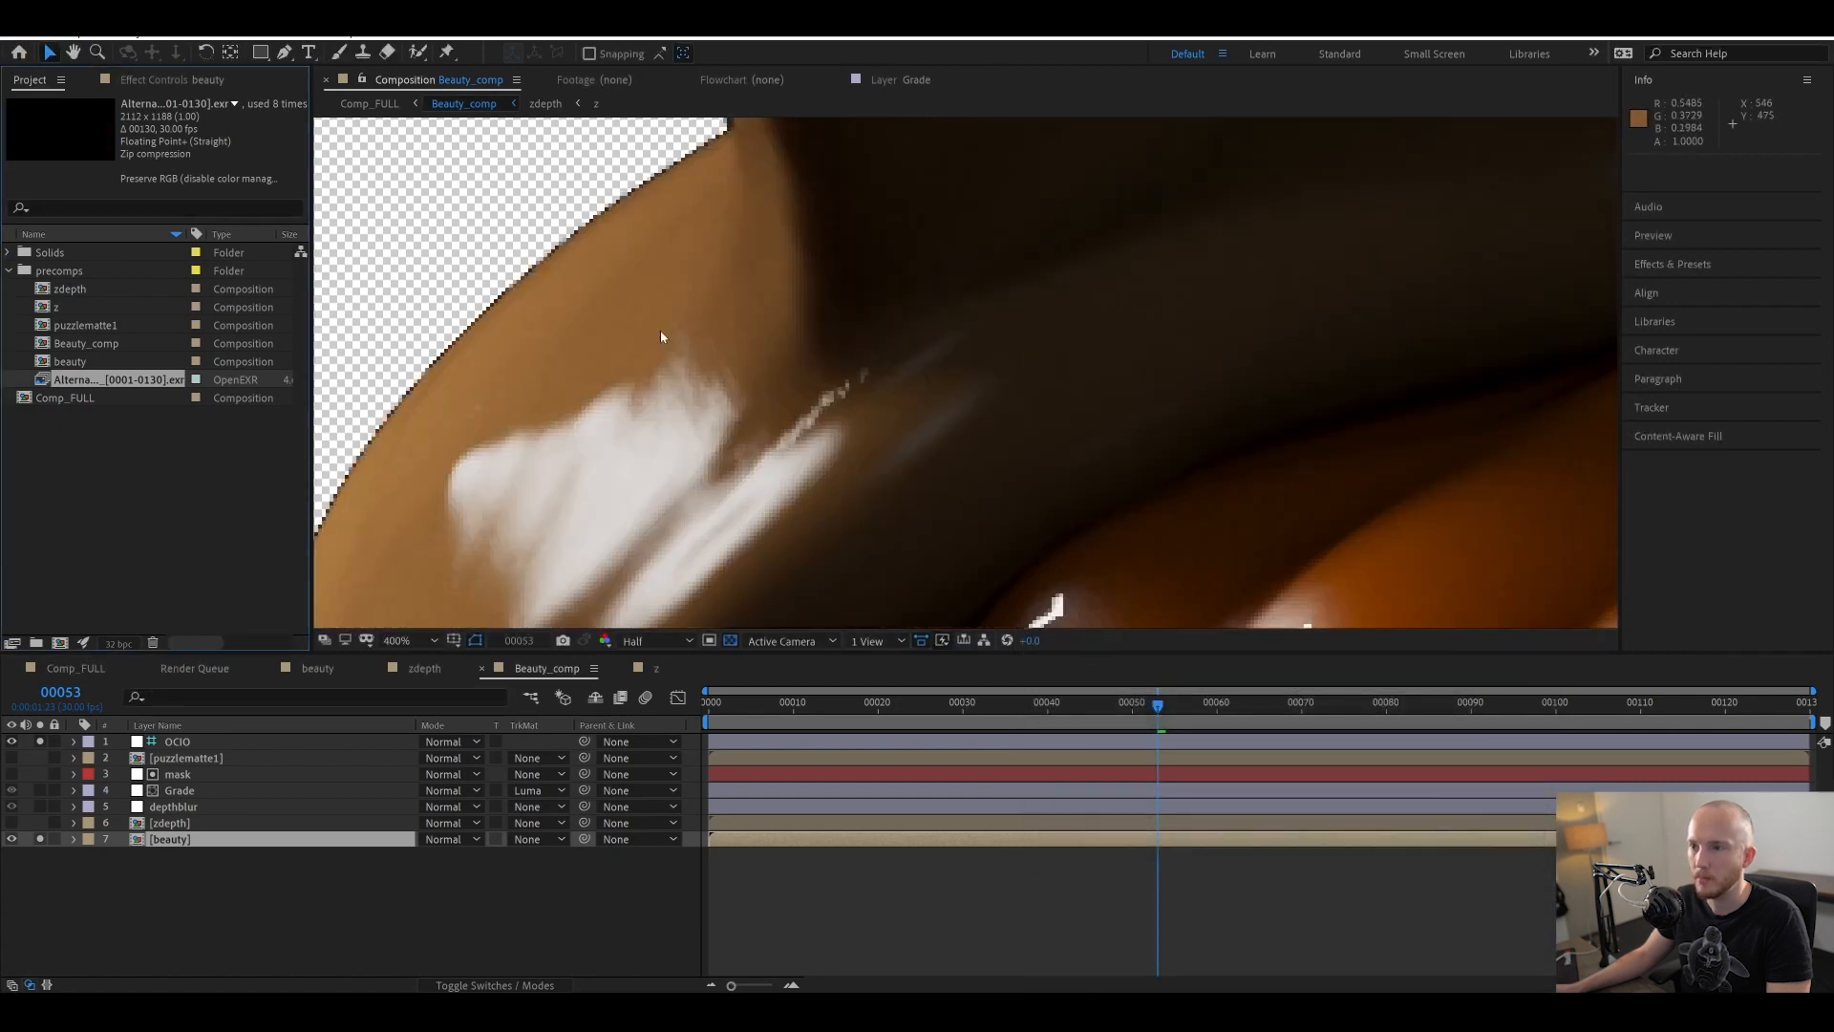
pyautogui.hotkey('ctrl', 'z')
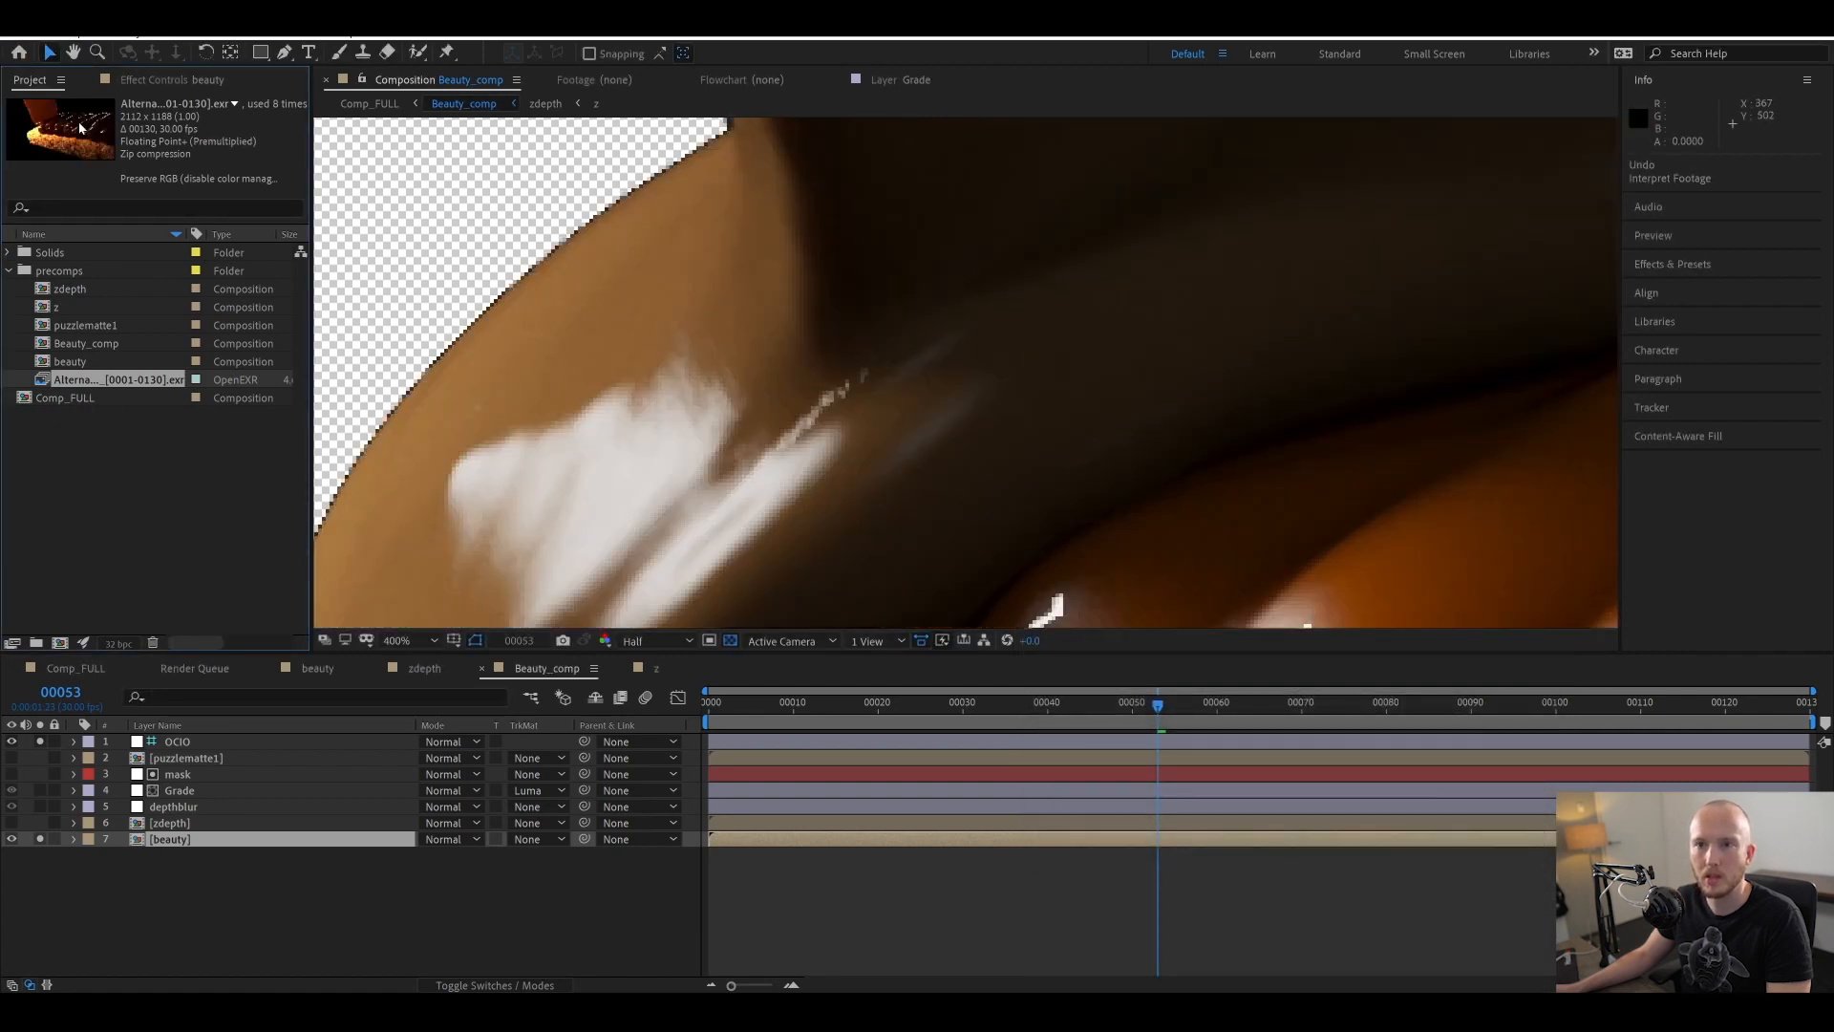
# - Switch the beauty layer's Simple Choker back on and inspect the choked chocolate edges on the transparency grid
pyautogui.click(108, 82)
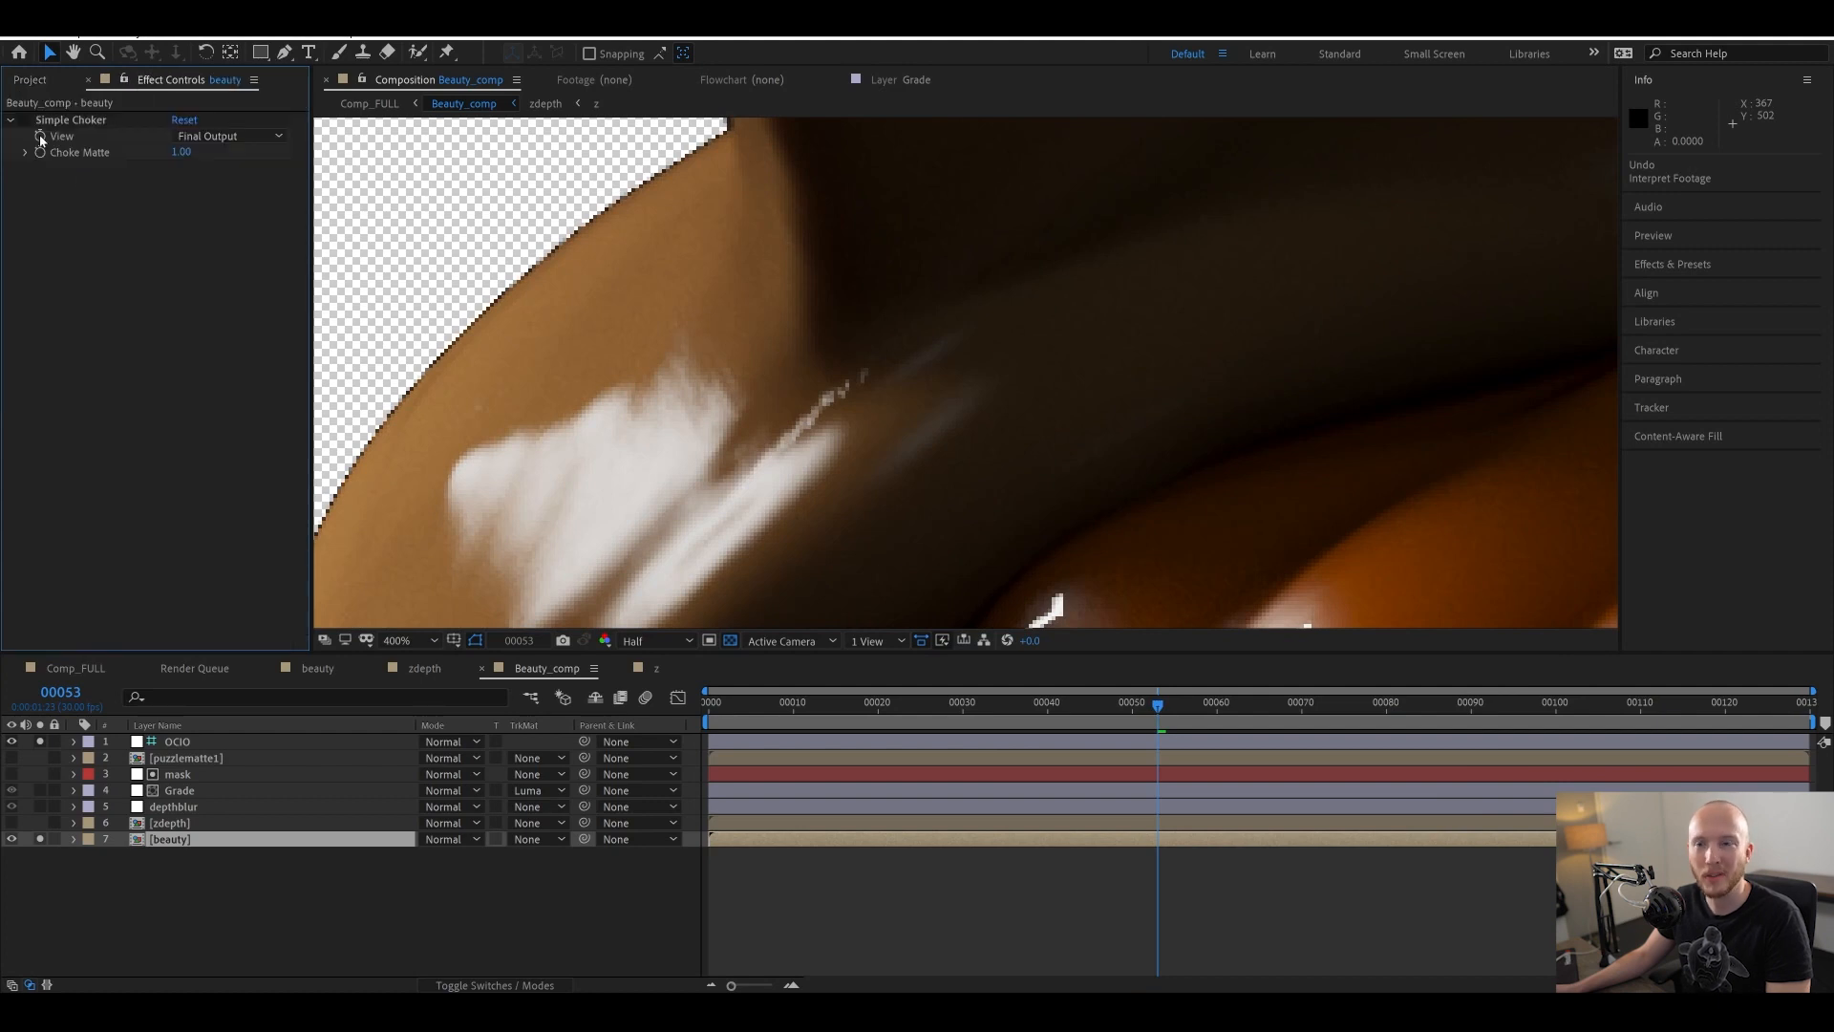
pyautogui.moveTo(391, 296); pyautogui.dragTo(933, 275)
pyautogui.click(40, 839)
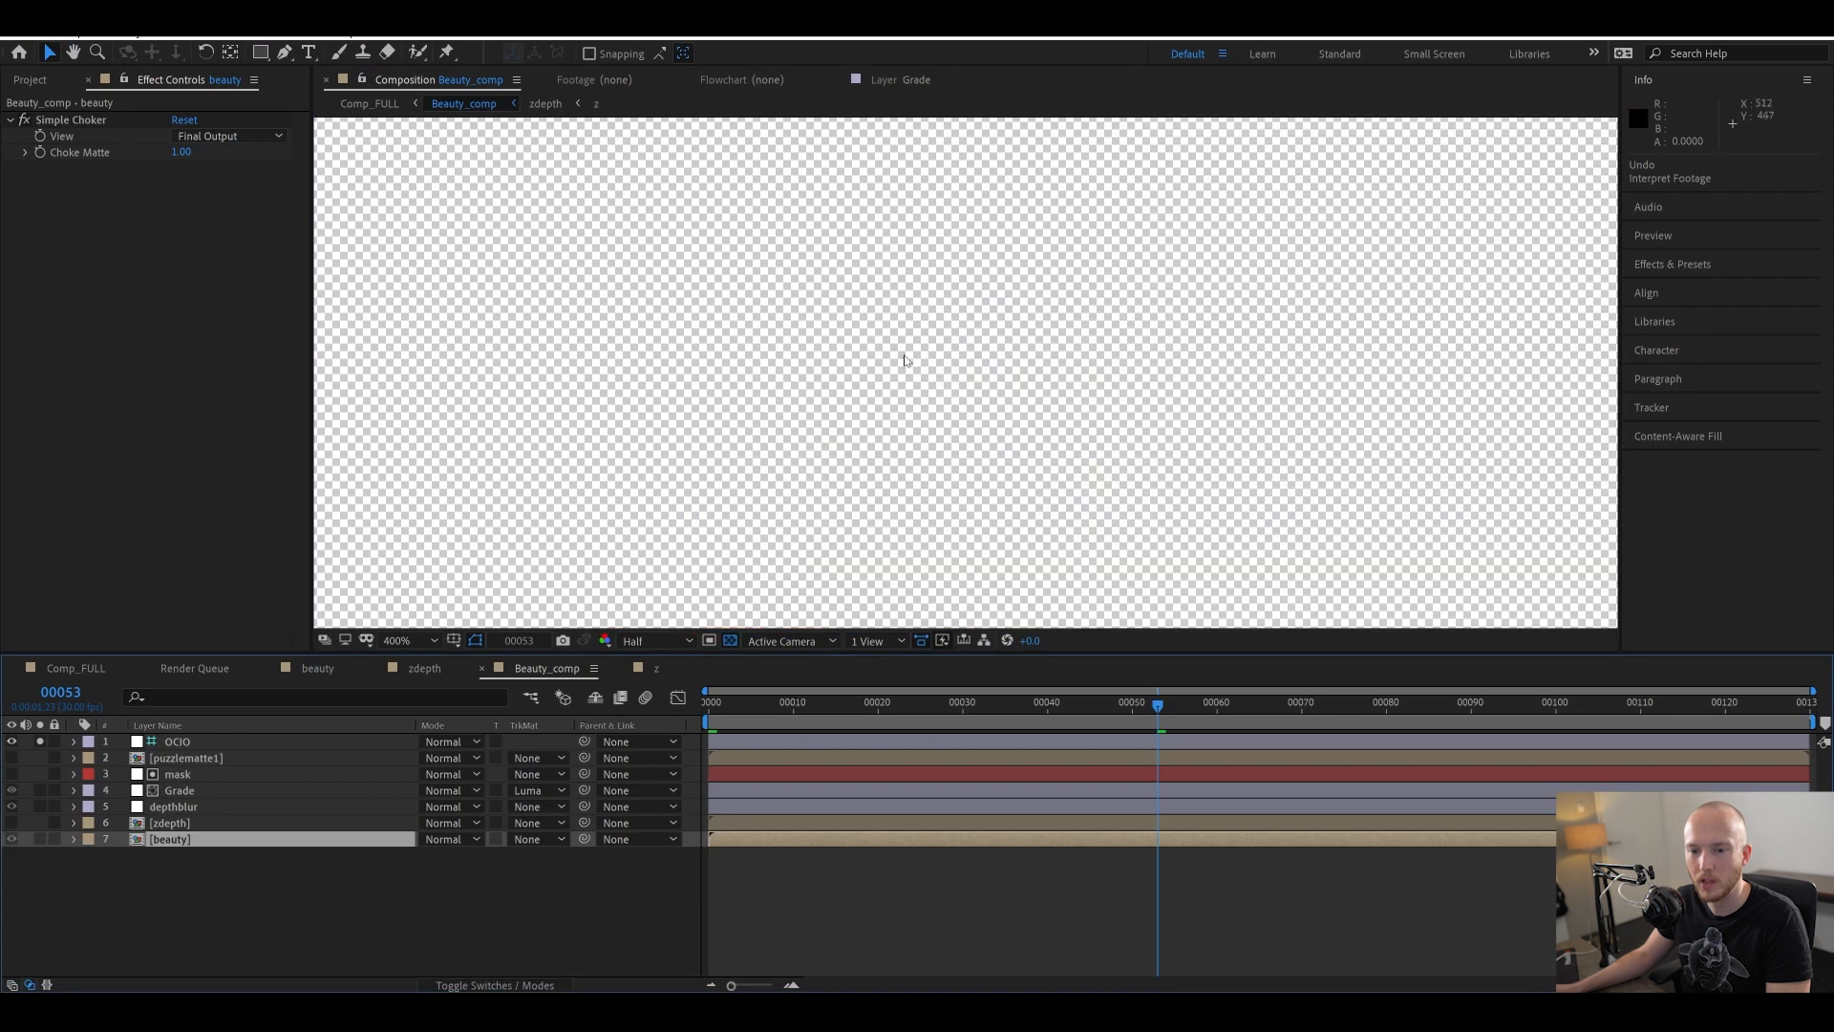
pyautogui.scroll(-2, 935, 385)
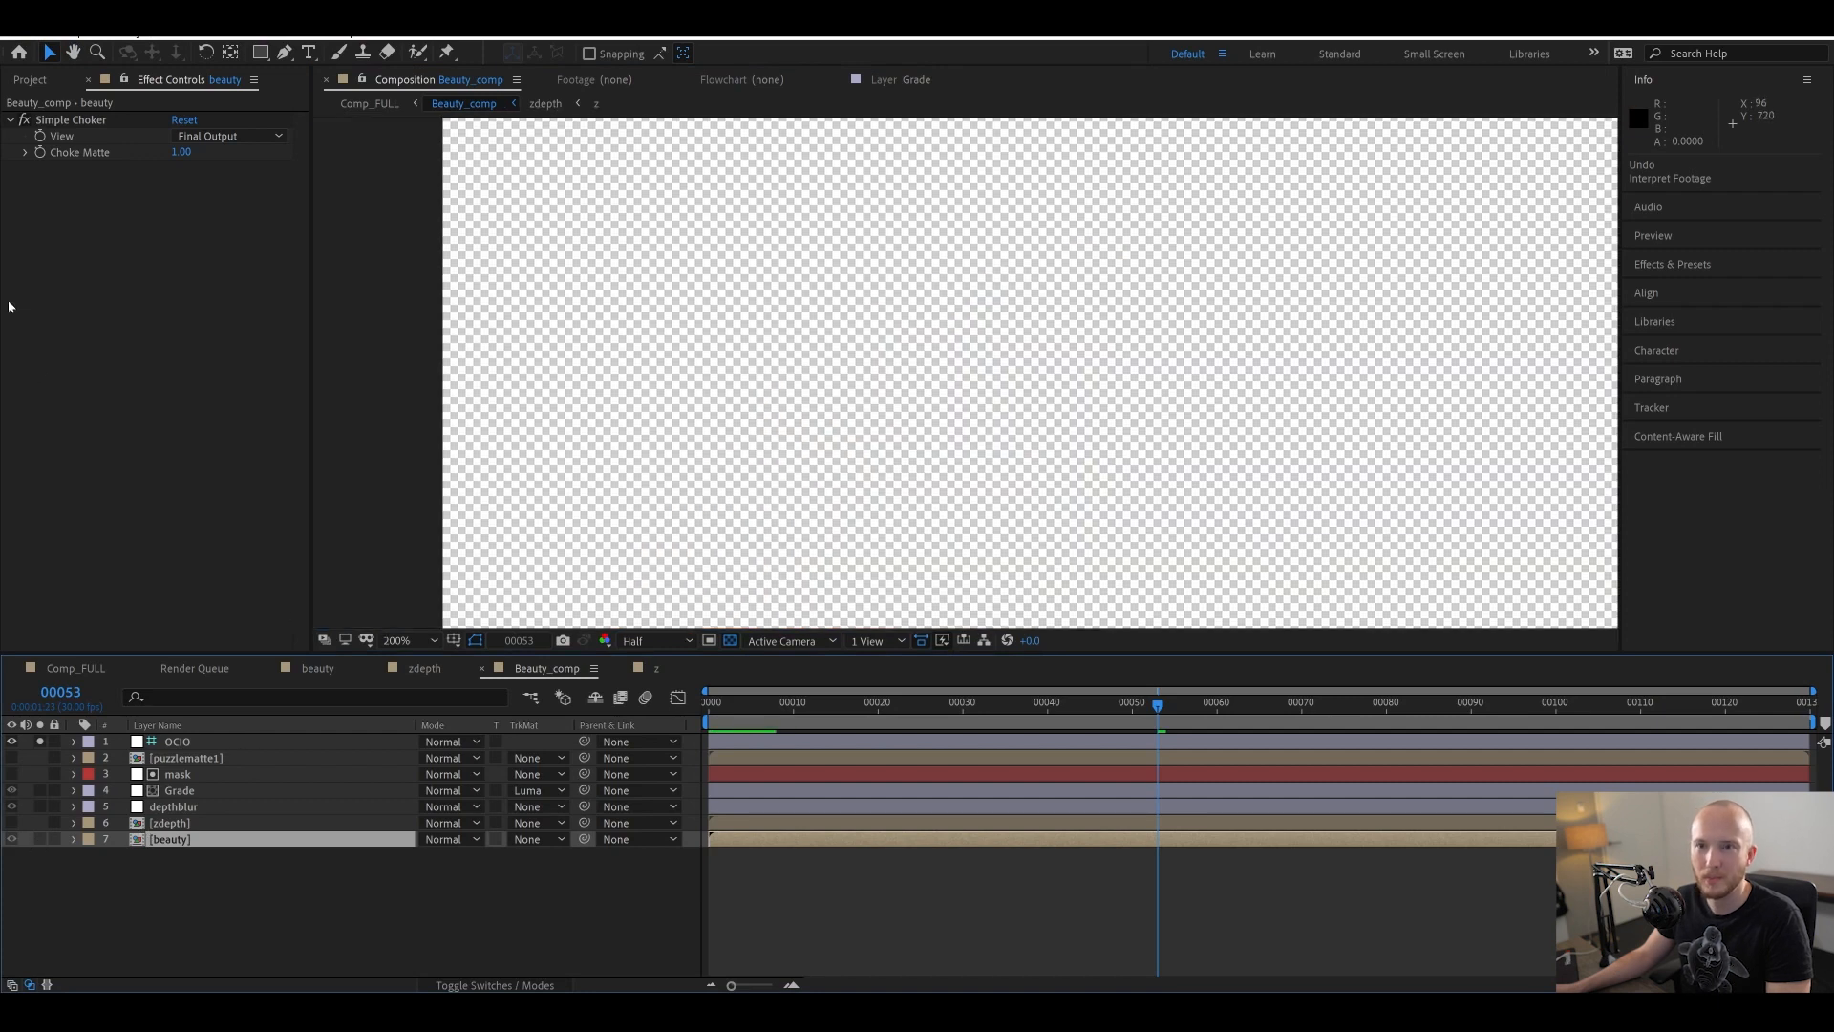
pyautogui.click(39, 838)
pyautogui.scroll(-4, 755, 422)
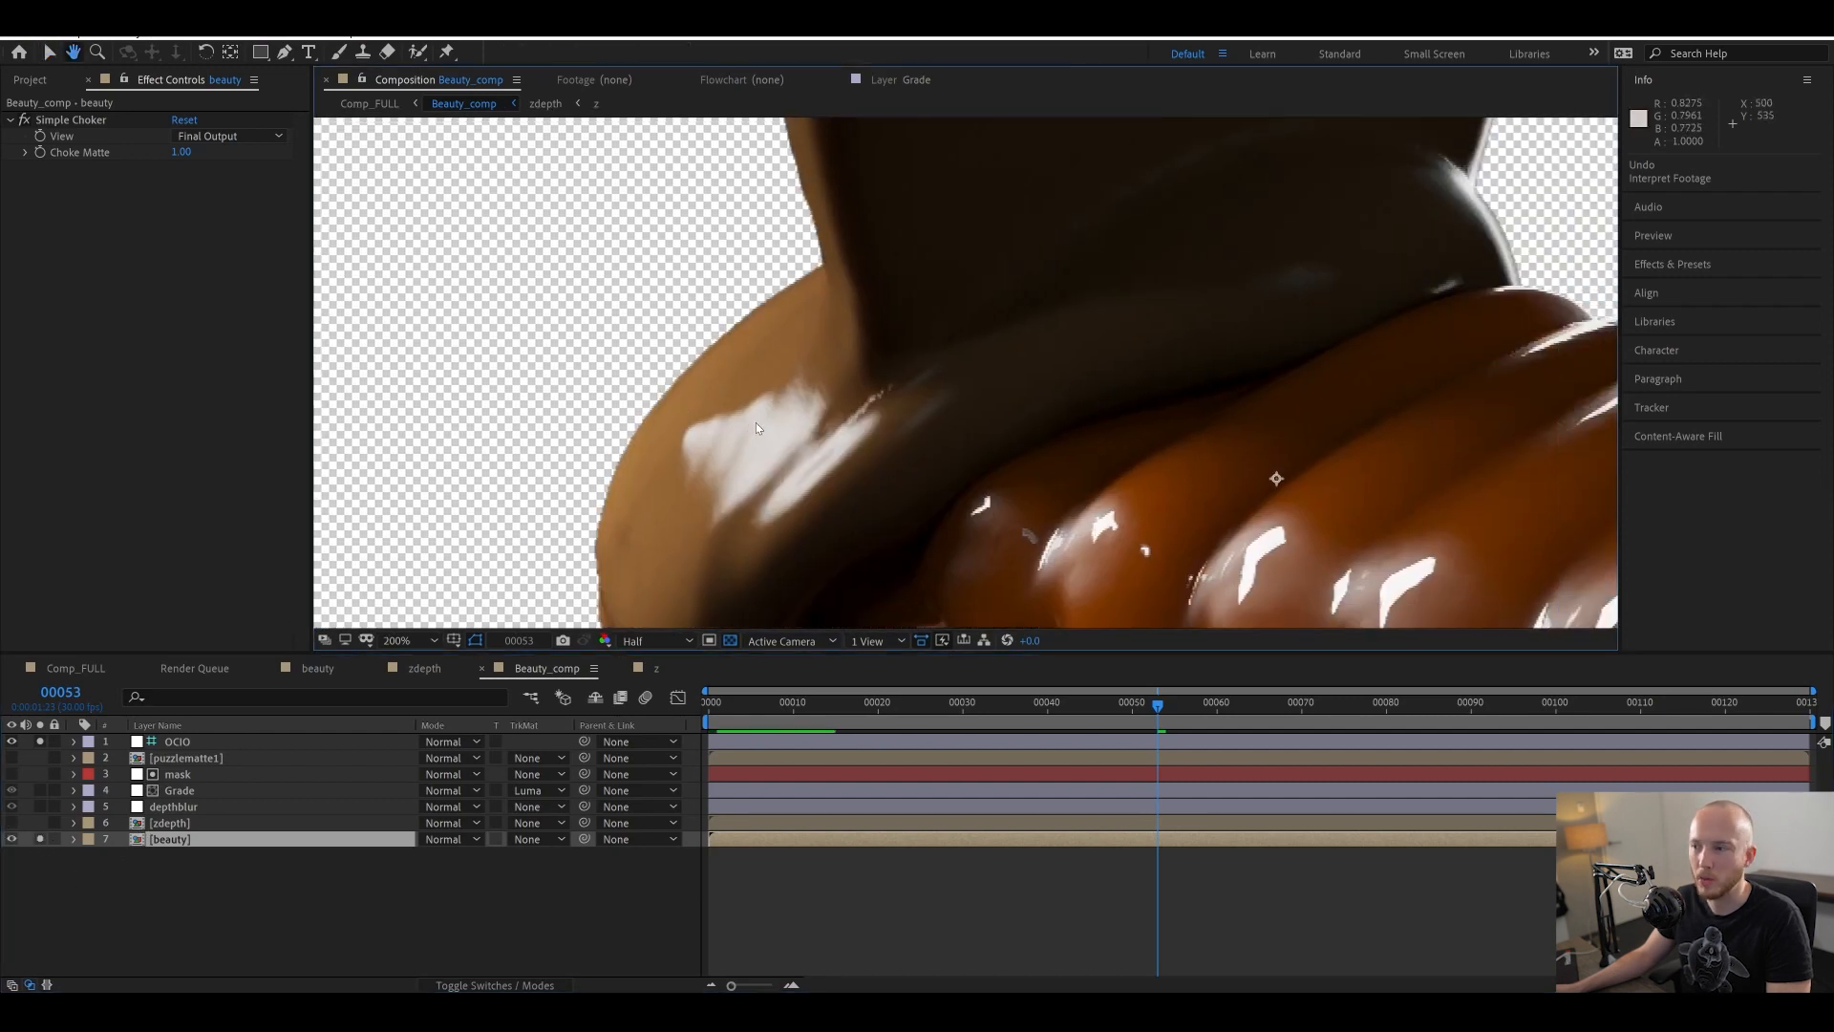
pyautogui.scroll(2, 1061, 489)
pyautogui.moveTo(1061, 489); pyautogui.dragTo(529, 509)
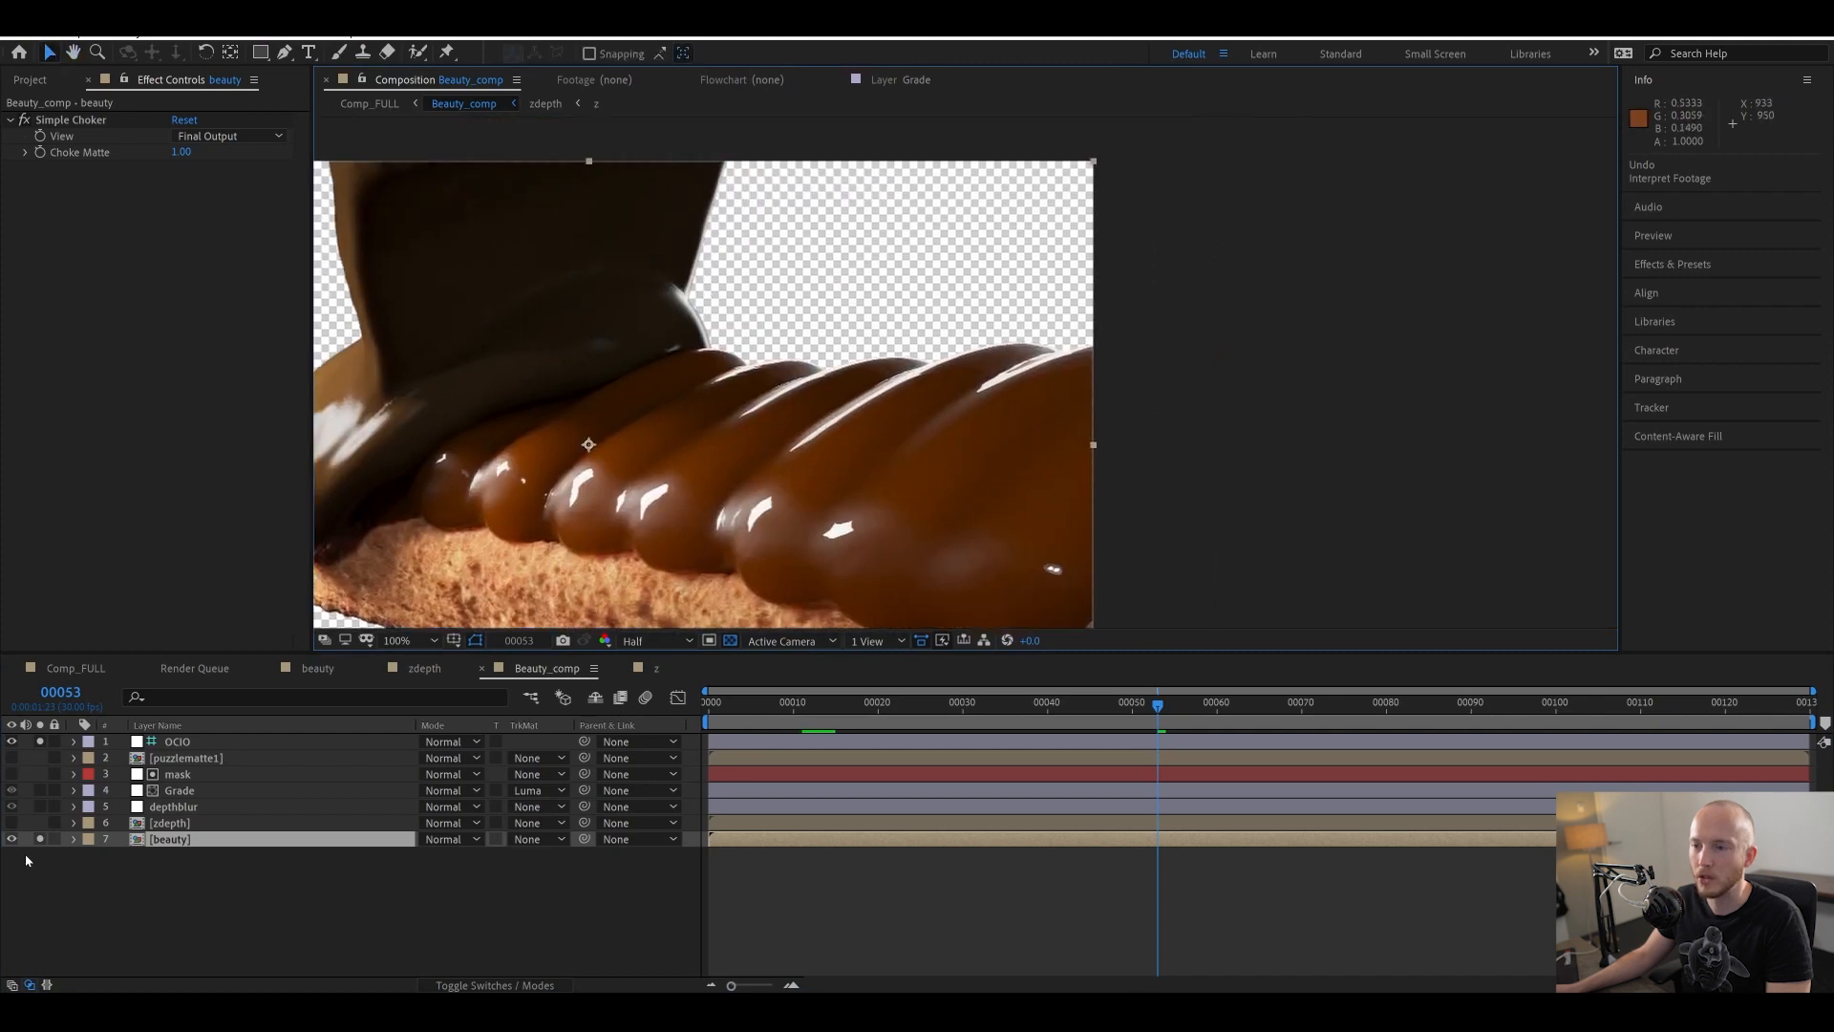
# - Add the depthblur and Grade layers to the soloed layers and go up to the parent composition Comp_FULL
pyautogui.click(39, 806)
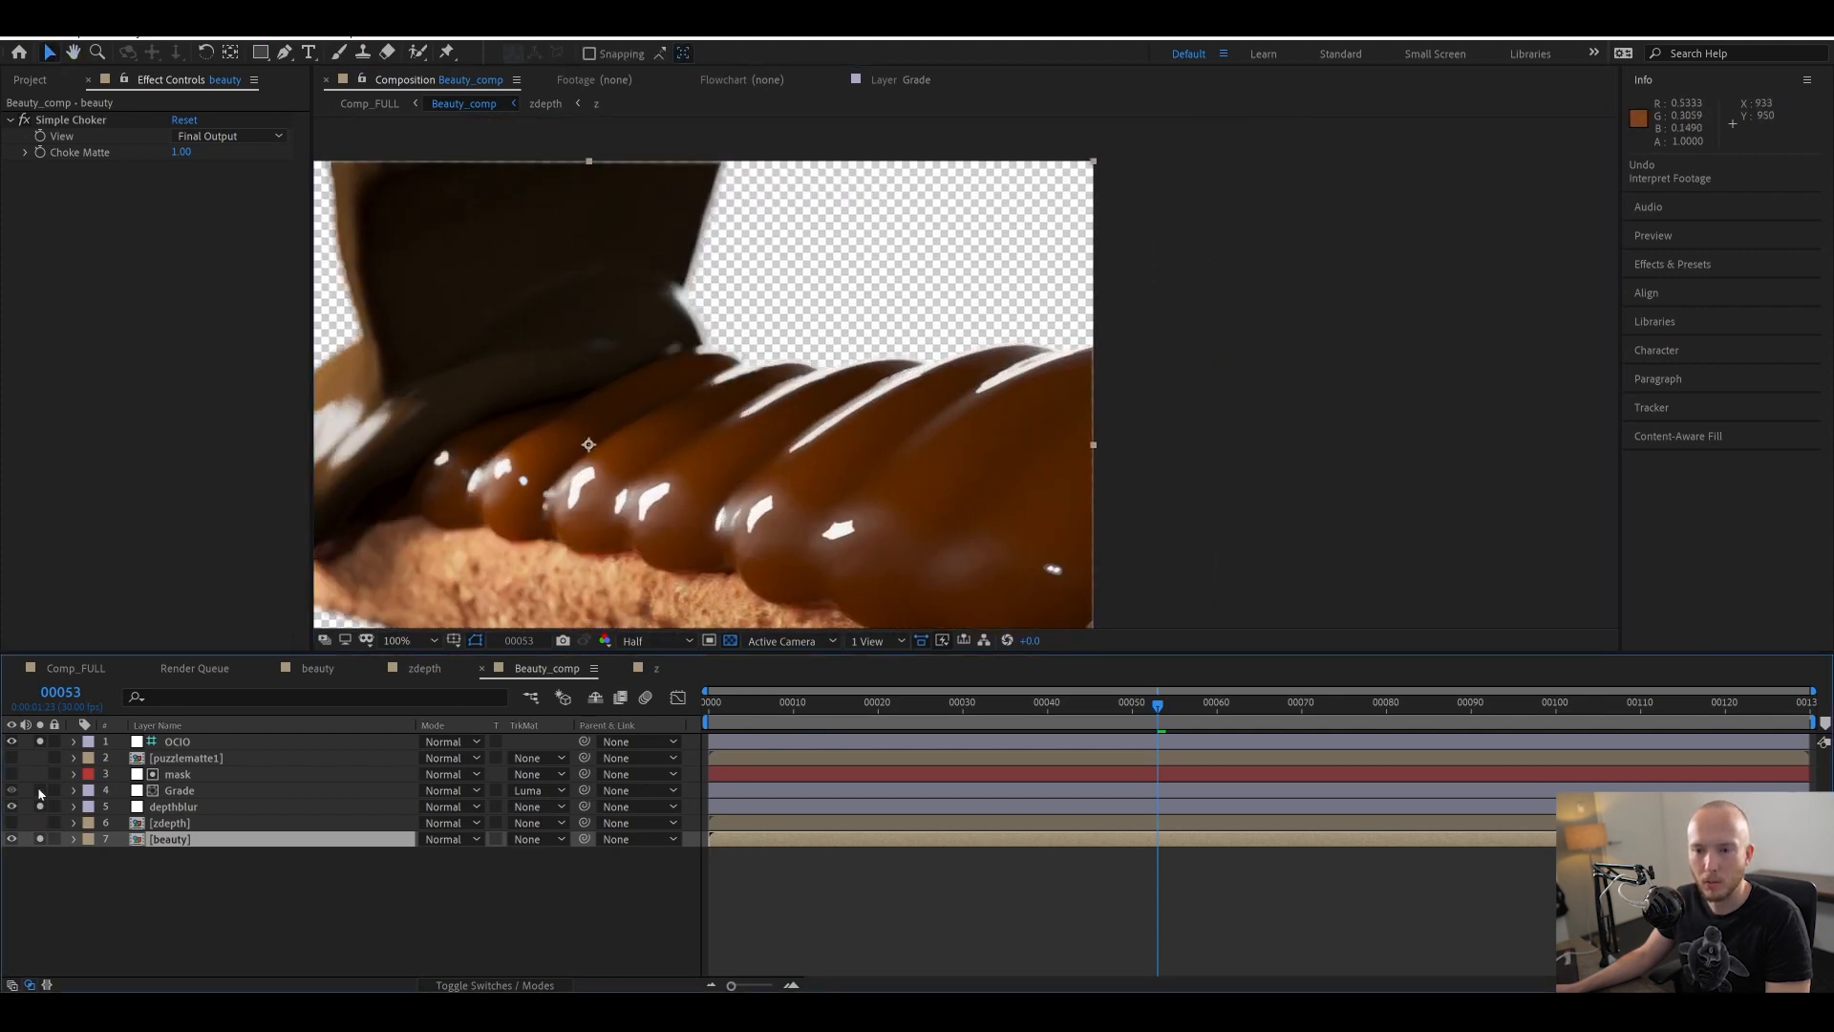
pyautogui.click(40, 790)
pyautogui.moveTo(536, 456); pyautogui.dragTo(834, 421)
pyautogui.press('Tab')
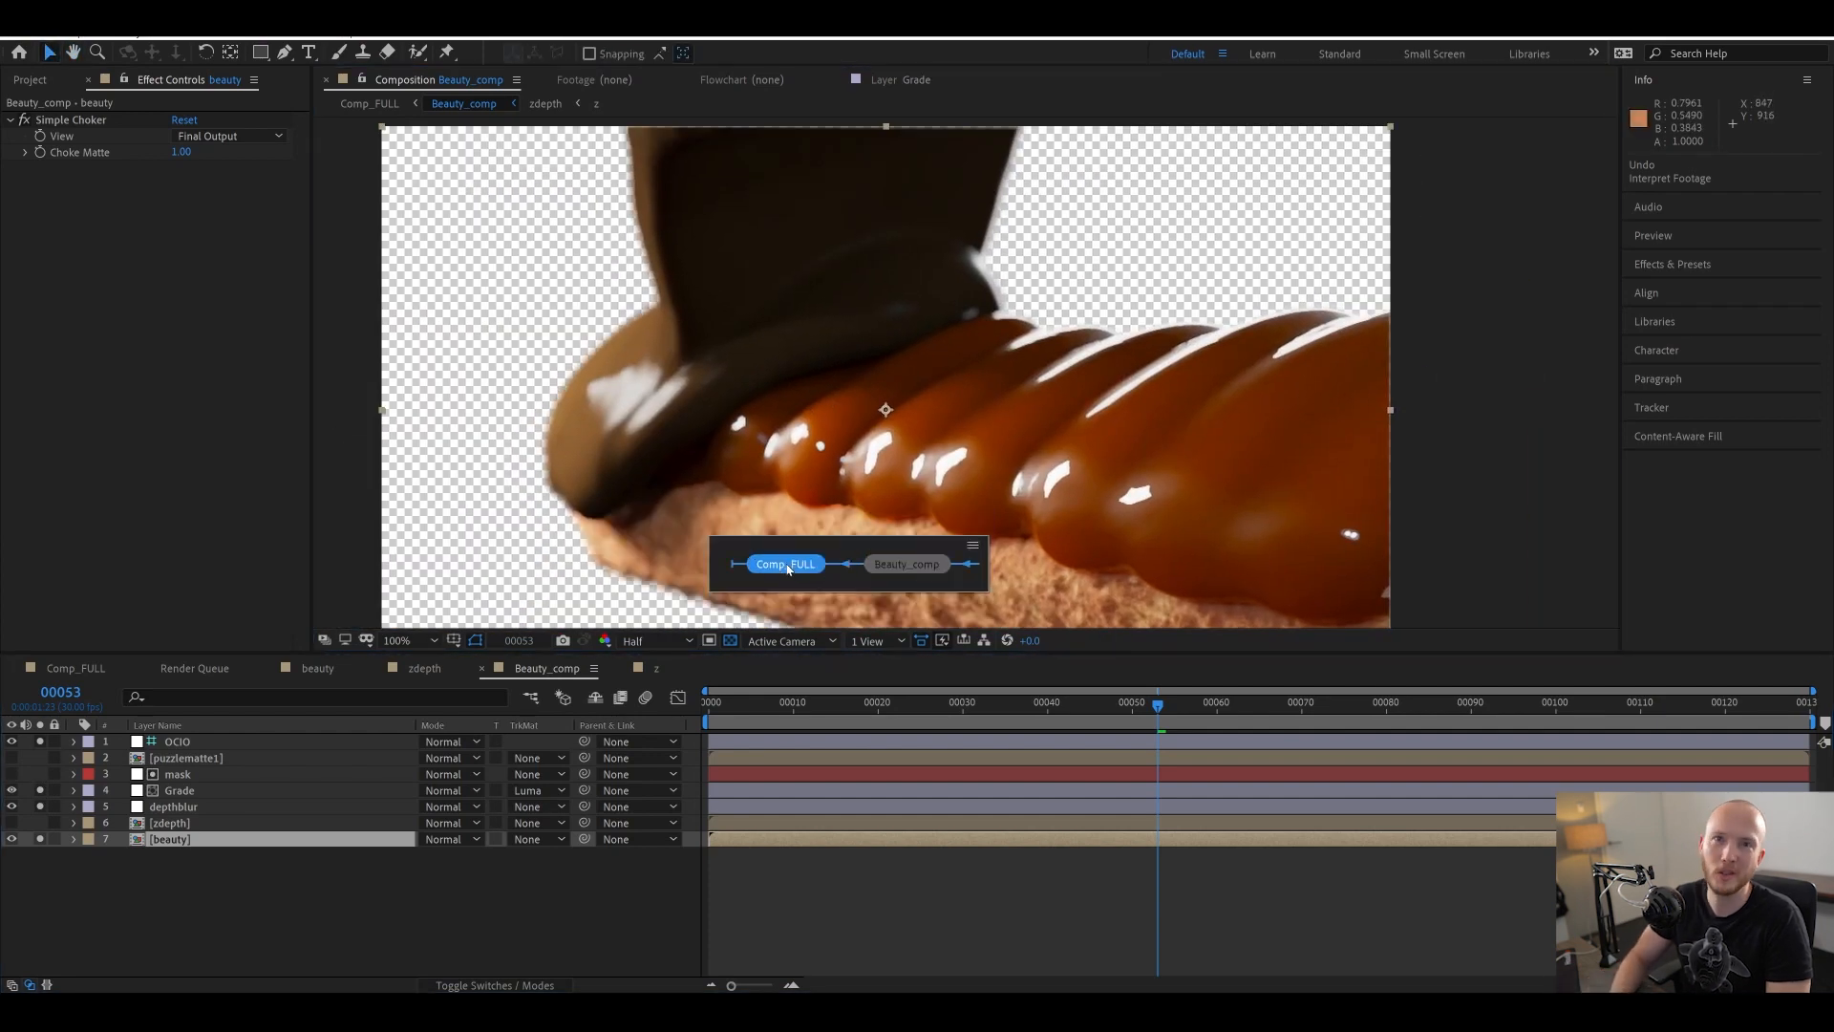
pyautogui.click(785, 565)
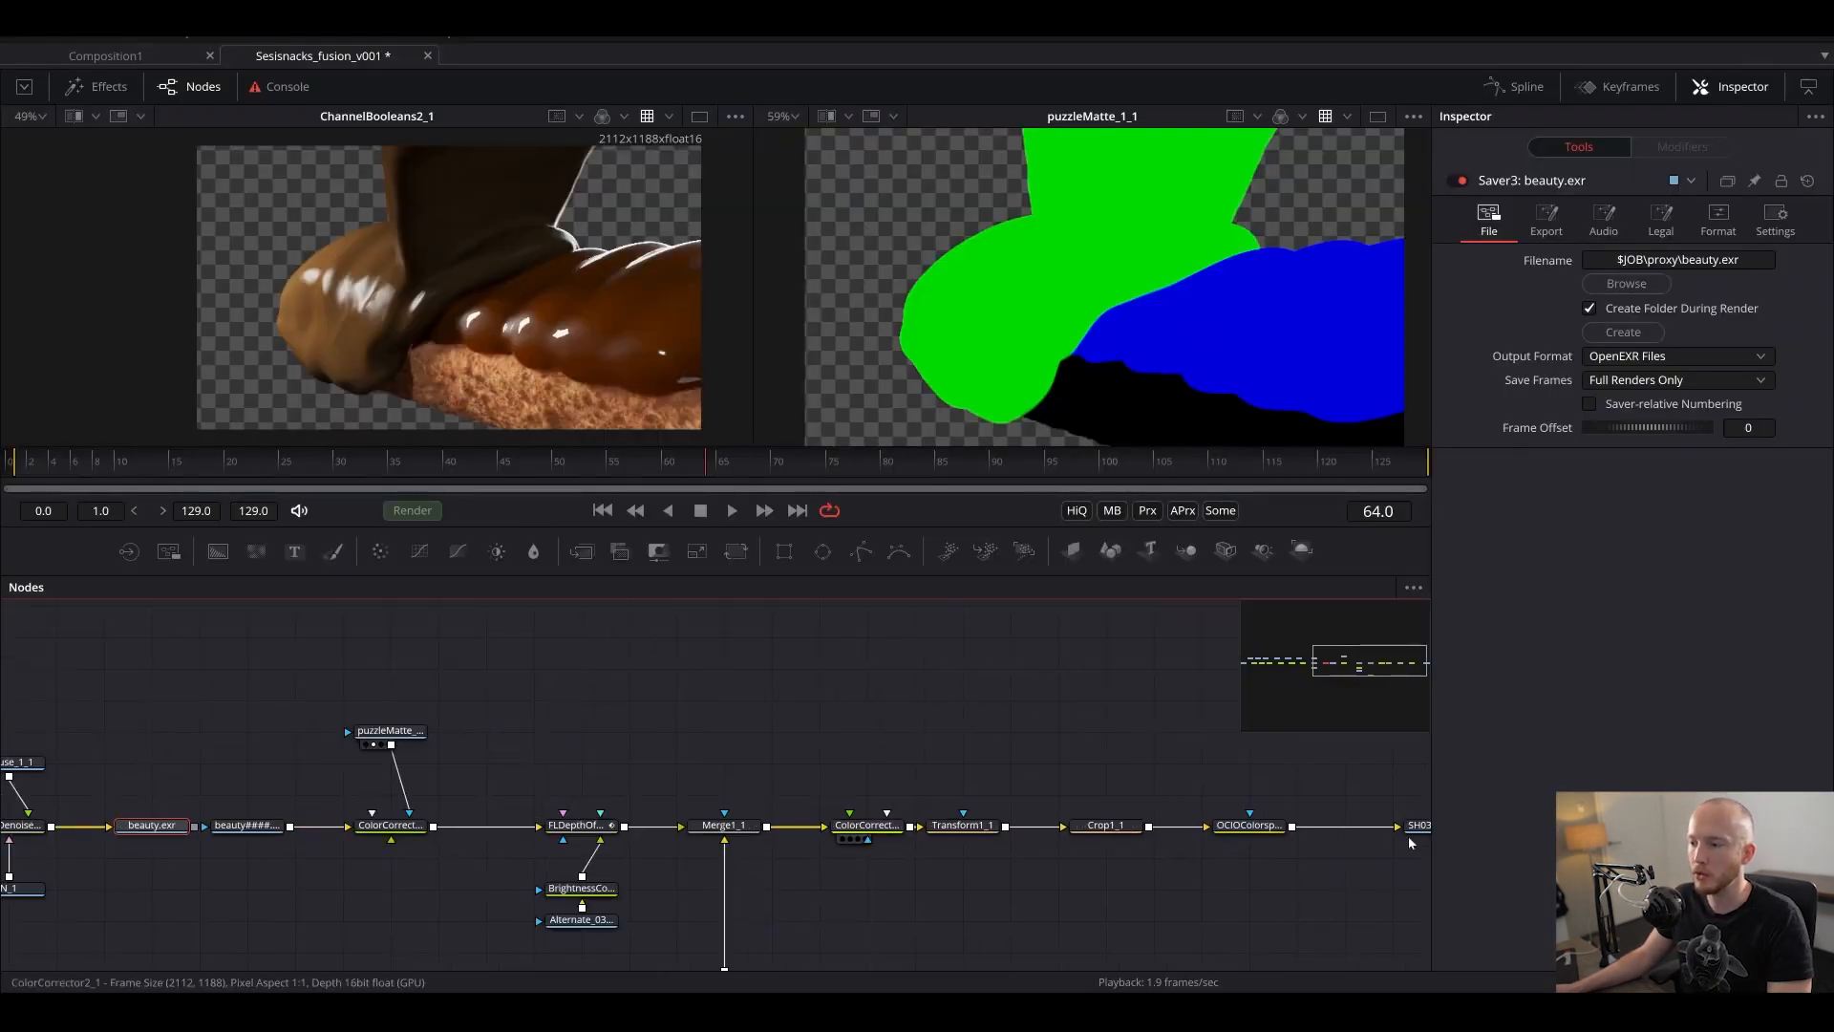
# - In Fusion, view the Crop1_1 node's output and review the settings of the Transform1_1 node
pyautogui.moveTo(1409, 843); pyautogui.dragTo(1028, 869)
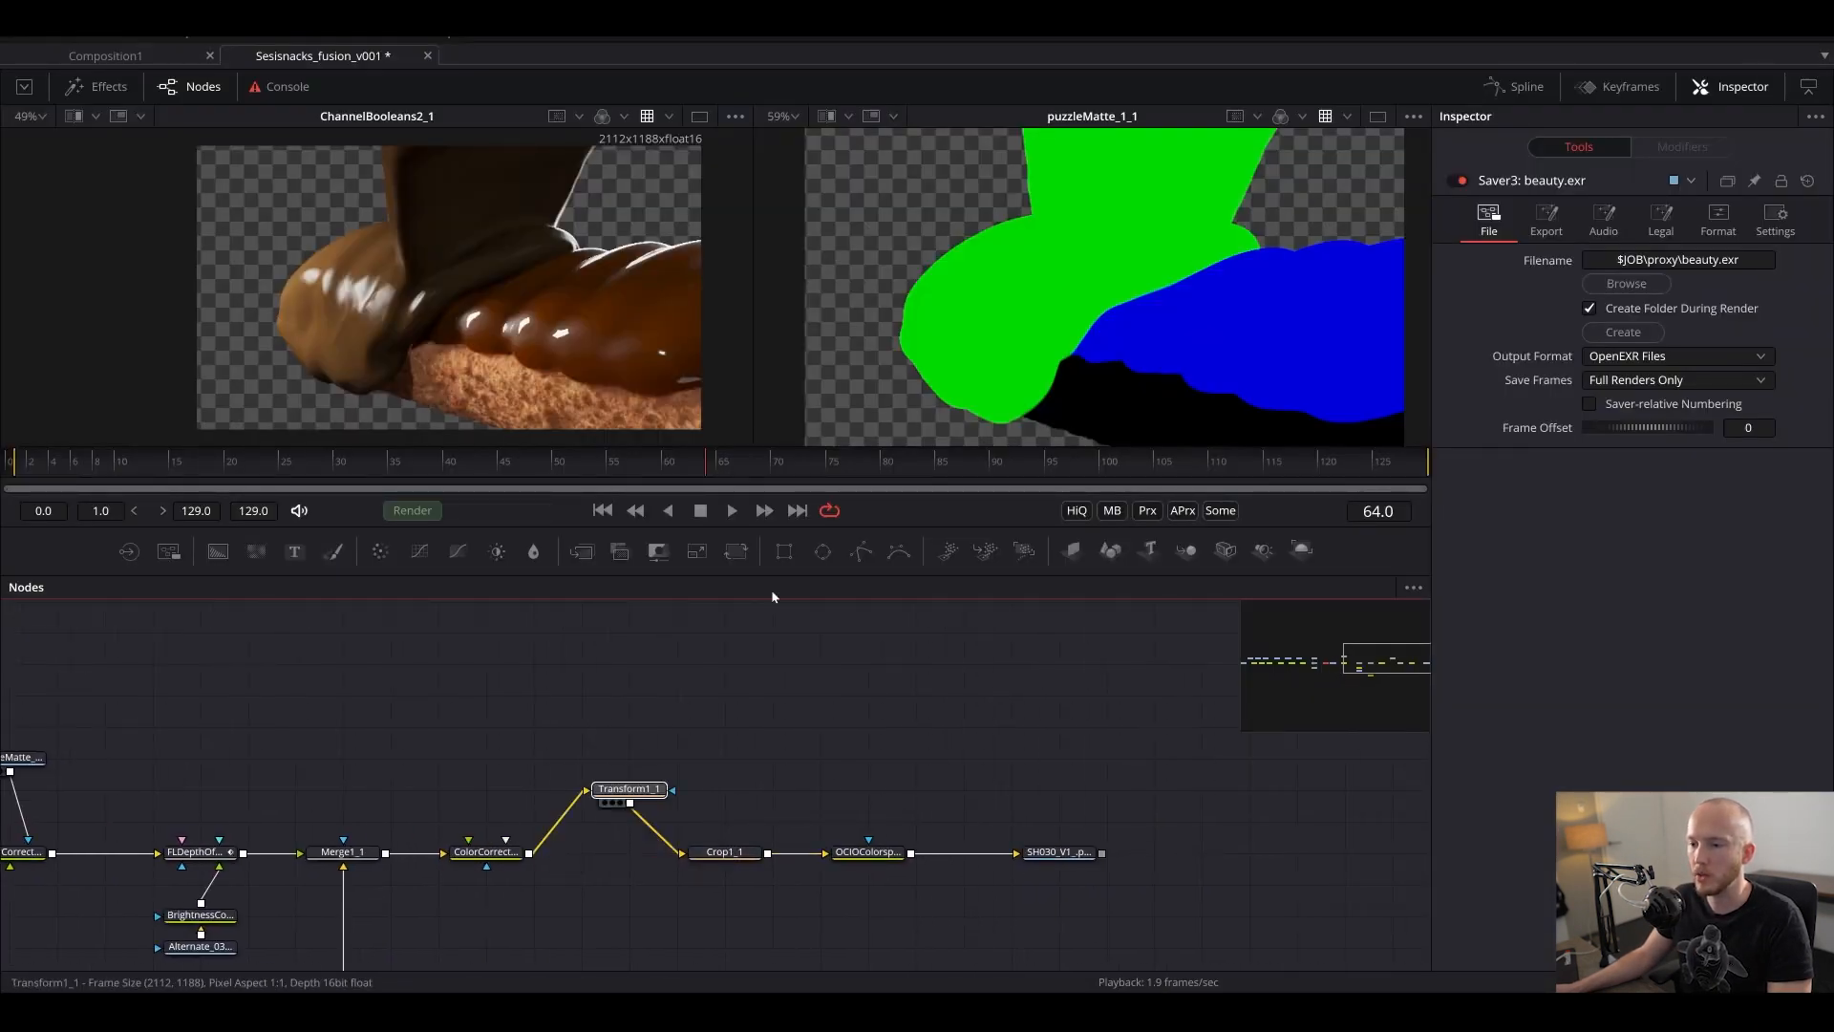
pyautogui.click(567, 865)
pyautogui.click(714, 866)
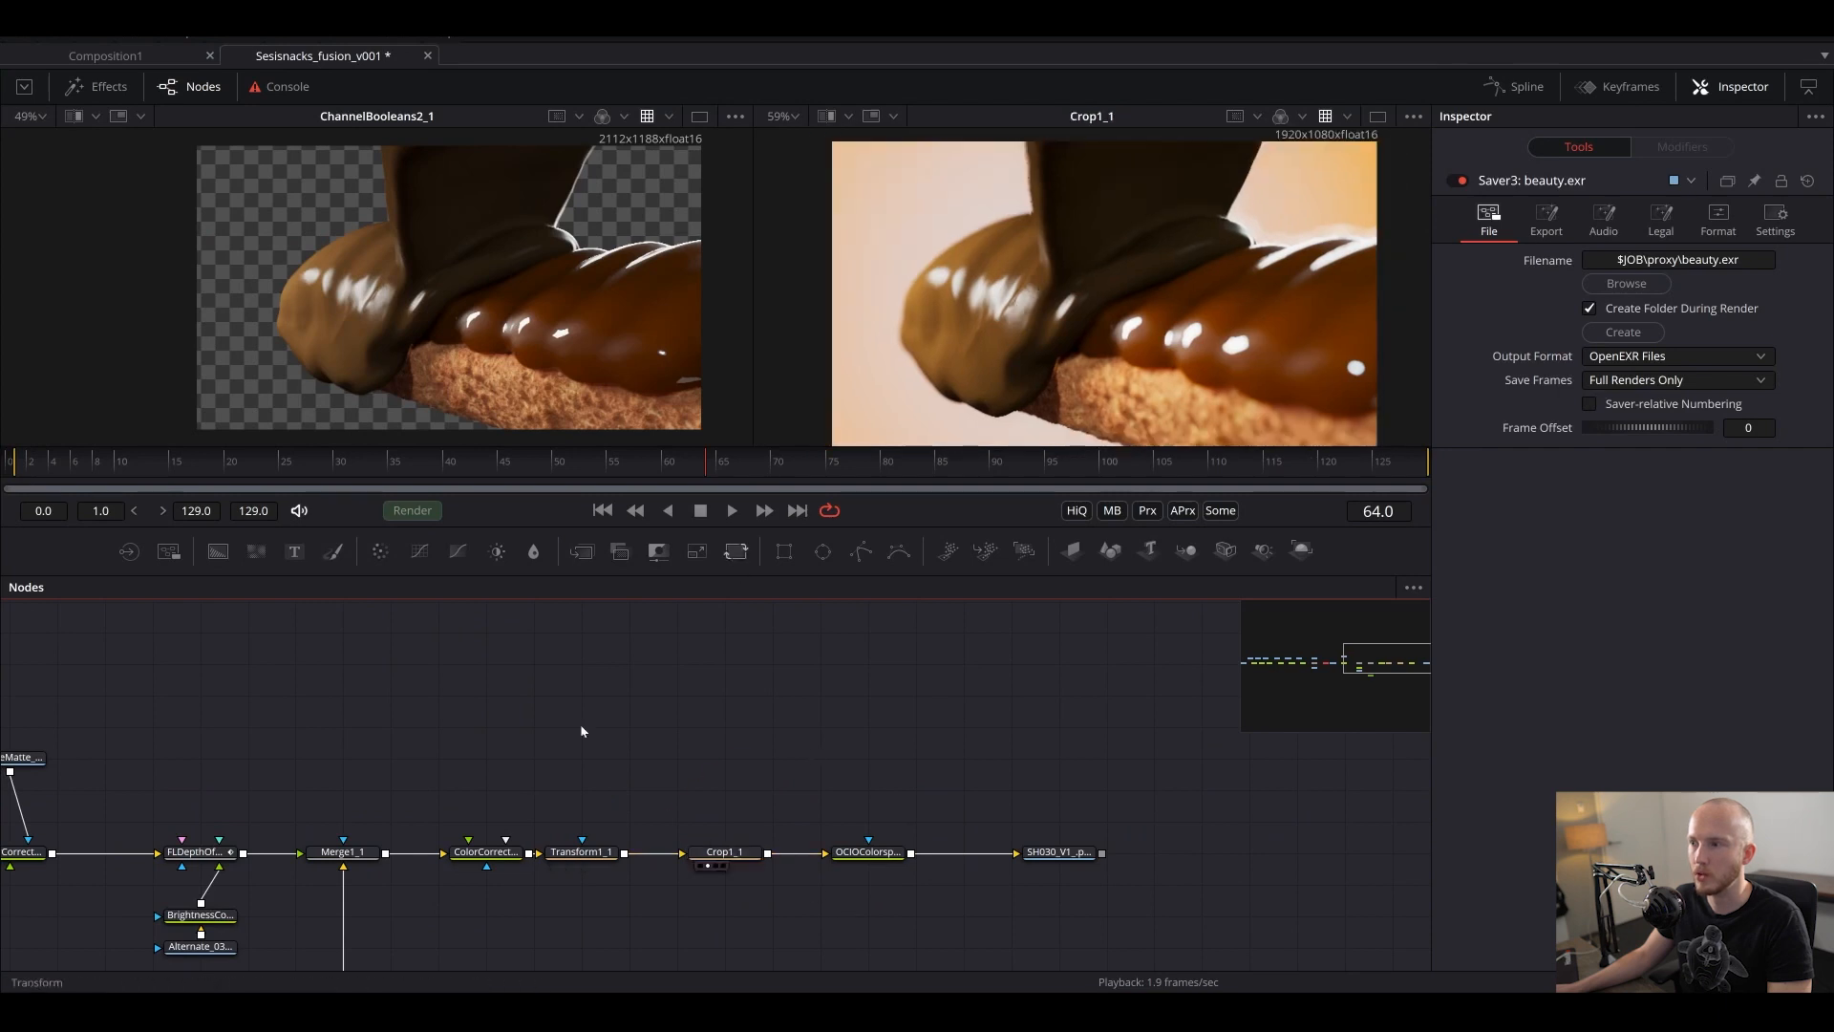
pyautogui.click(577, 852)
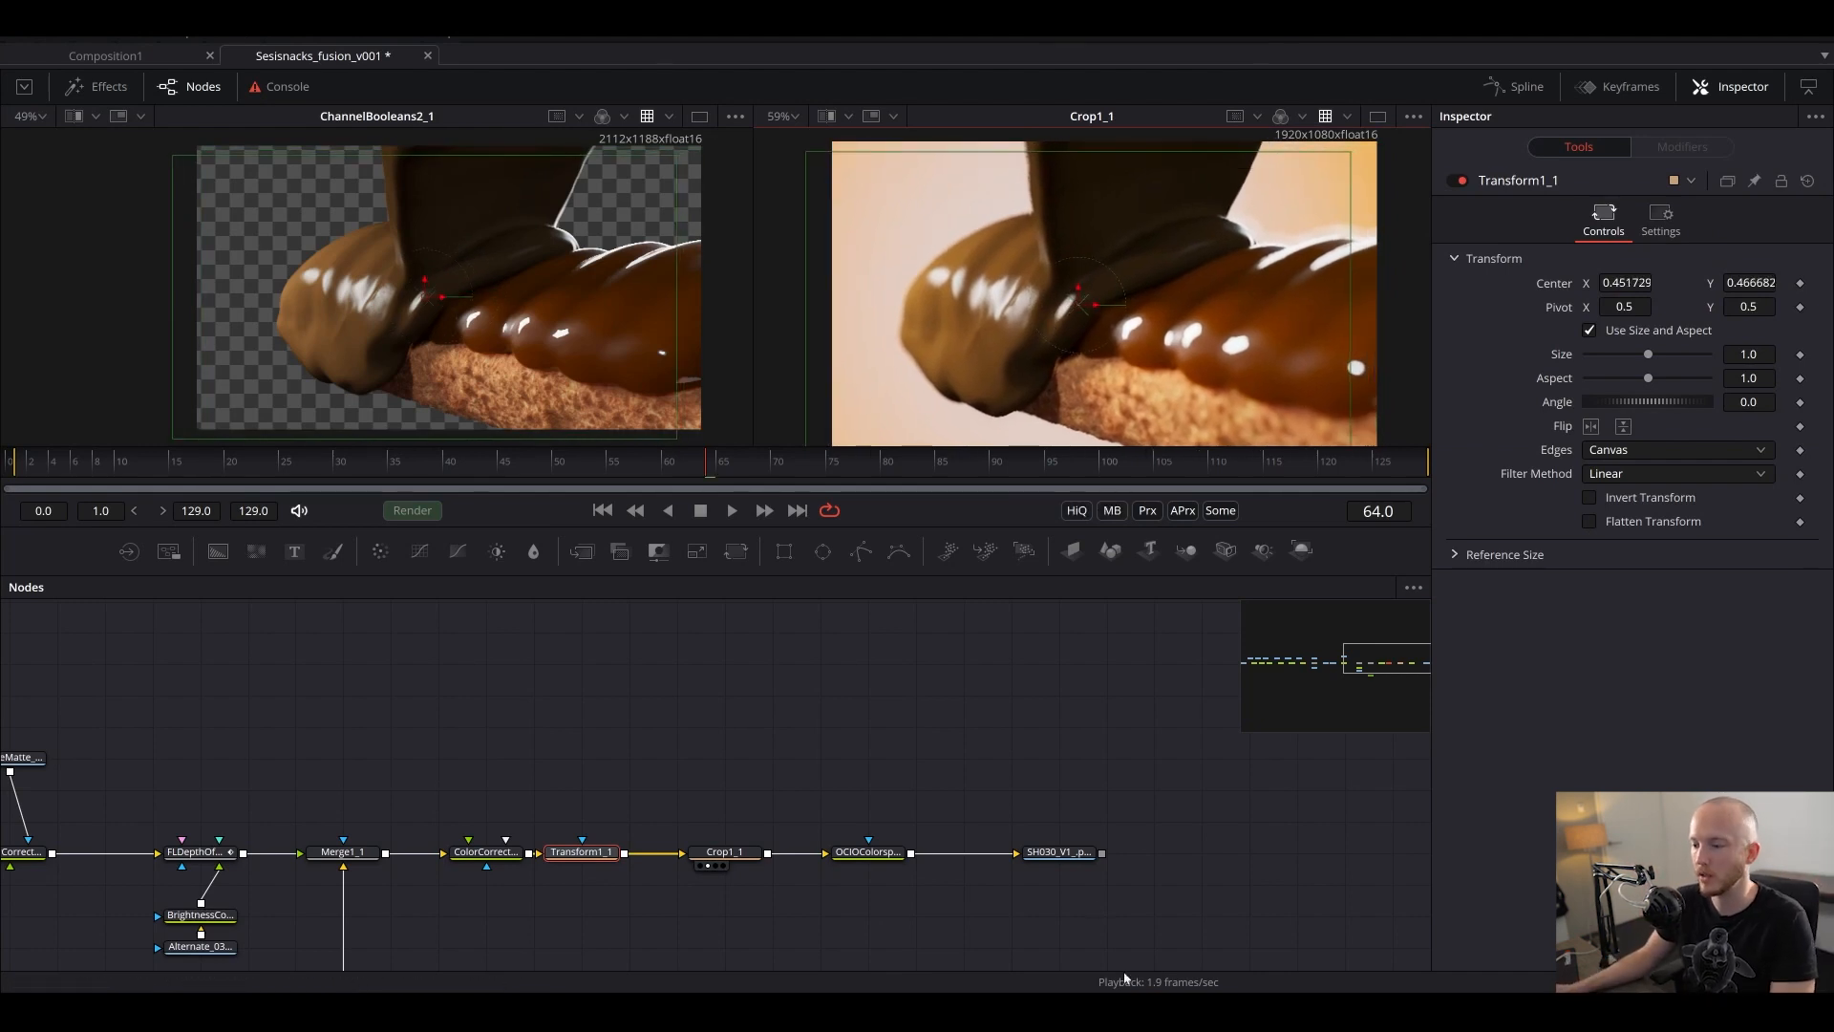
# - Switch back to After Effects and review the gradient layer's ramp and colour conversion effects and the Beauty_comp layer in Comp_FULL
pyautogui.hotkey('alt', 'Tab')
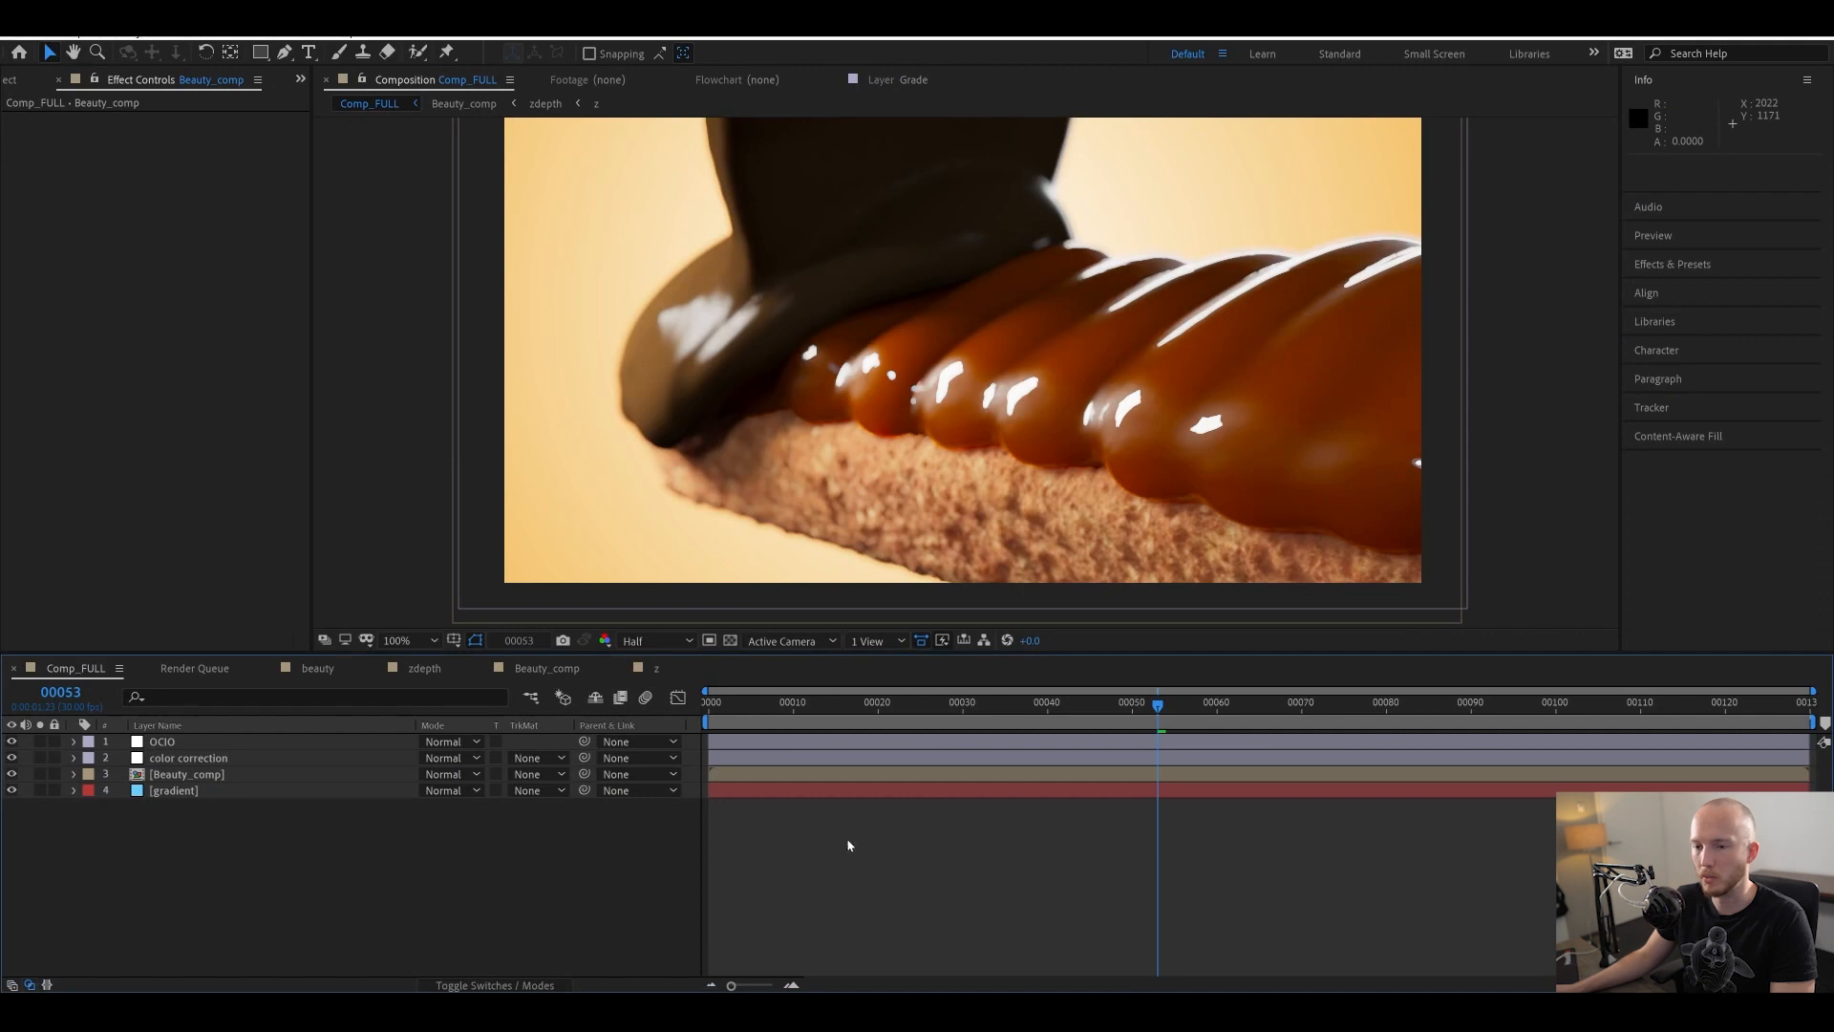
pyautogui.click(178, 791)
pyautogui.moveTo(951, 297); pyautogui.dragTo(1073, 335)
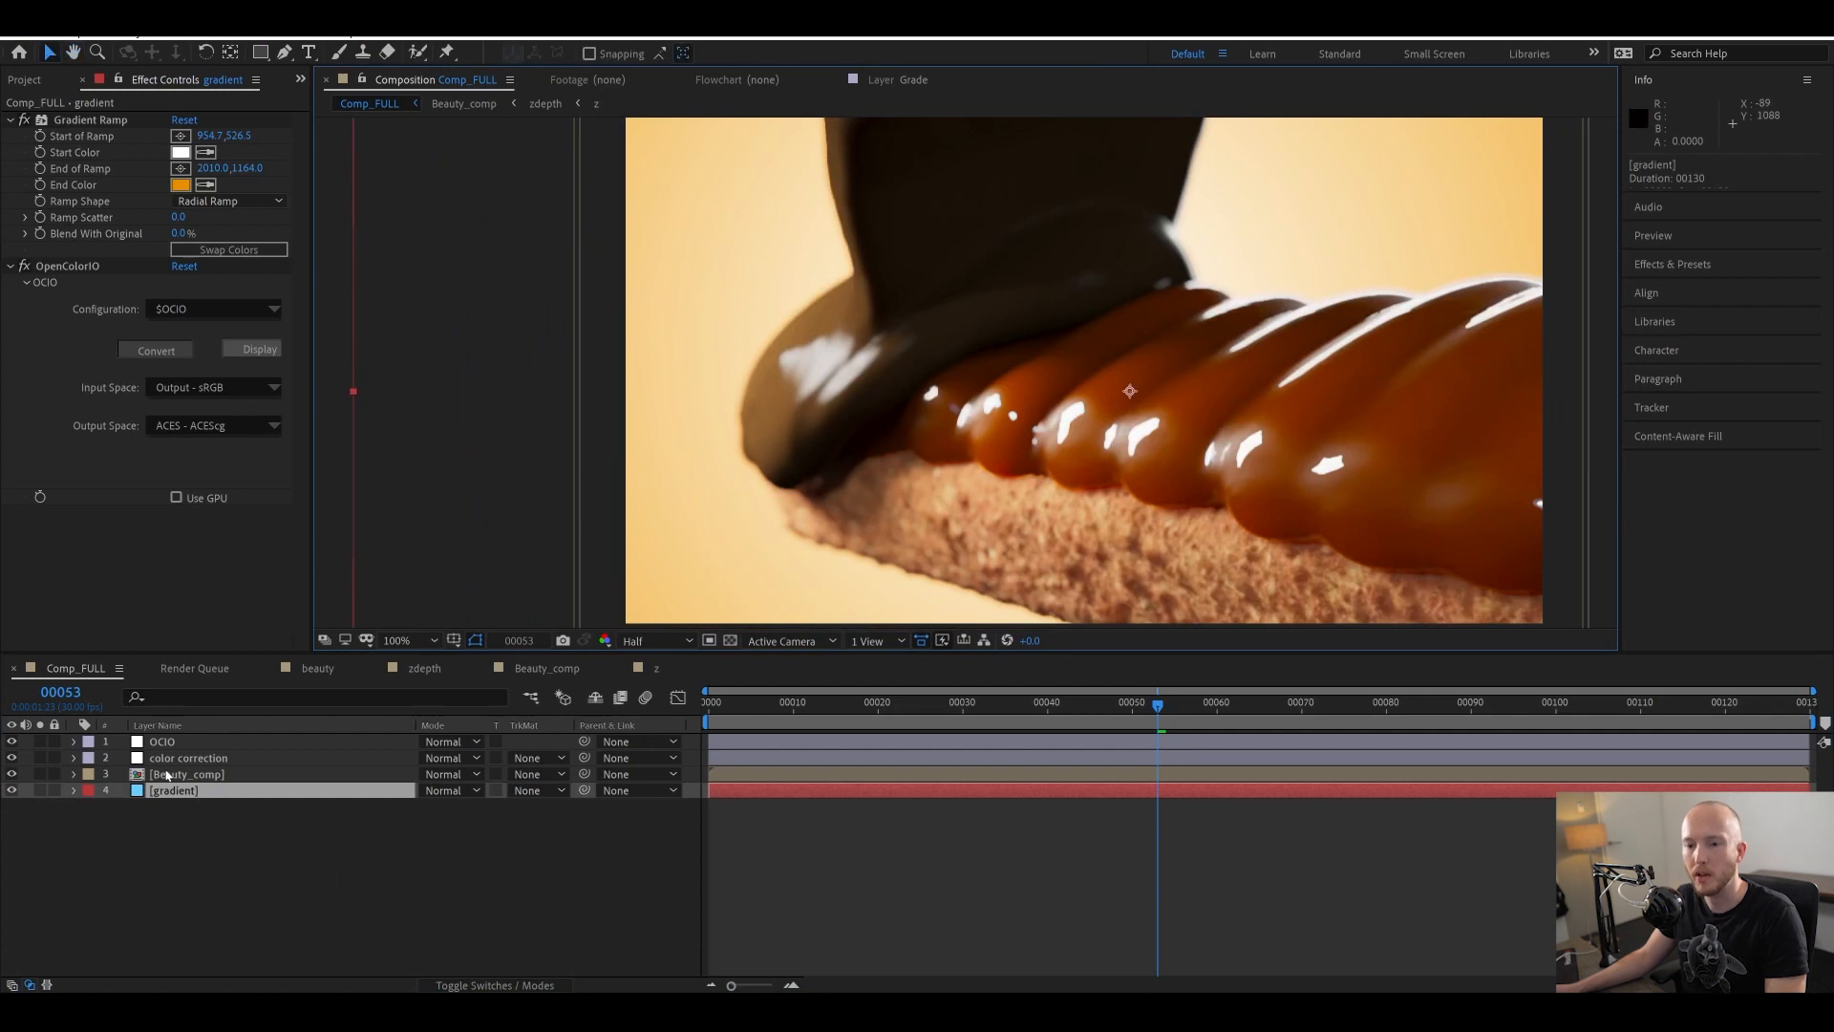
pyautogui.click(170, 776)
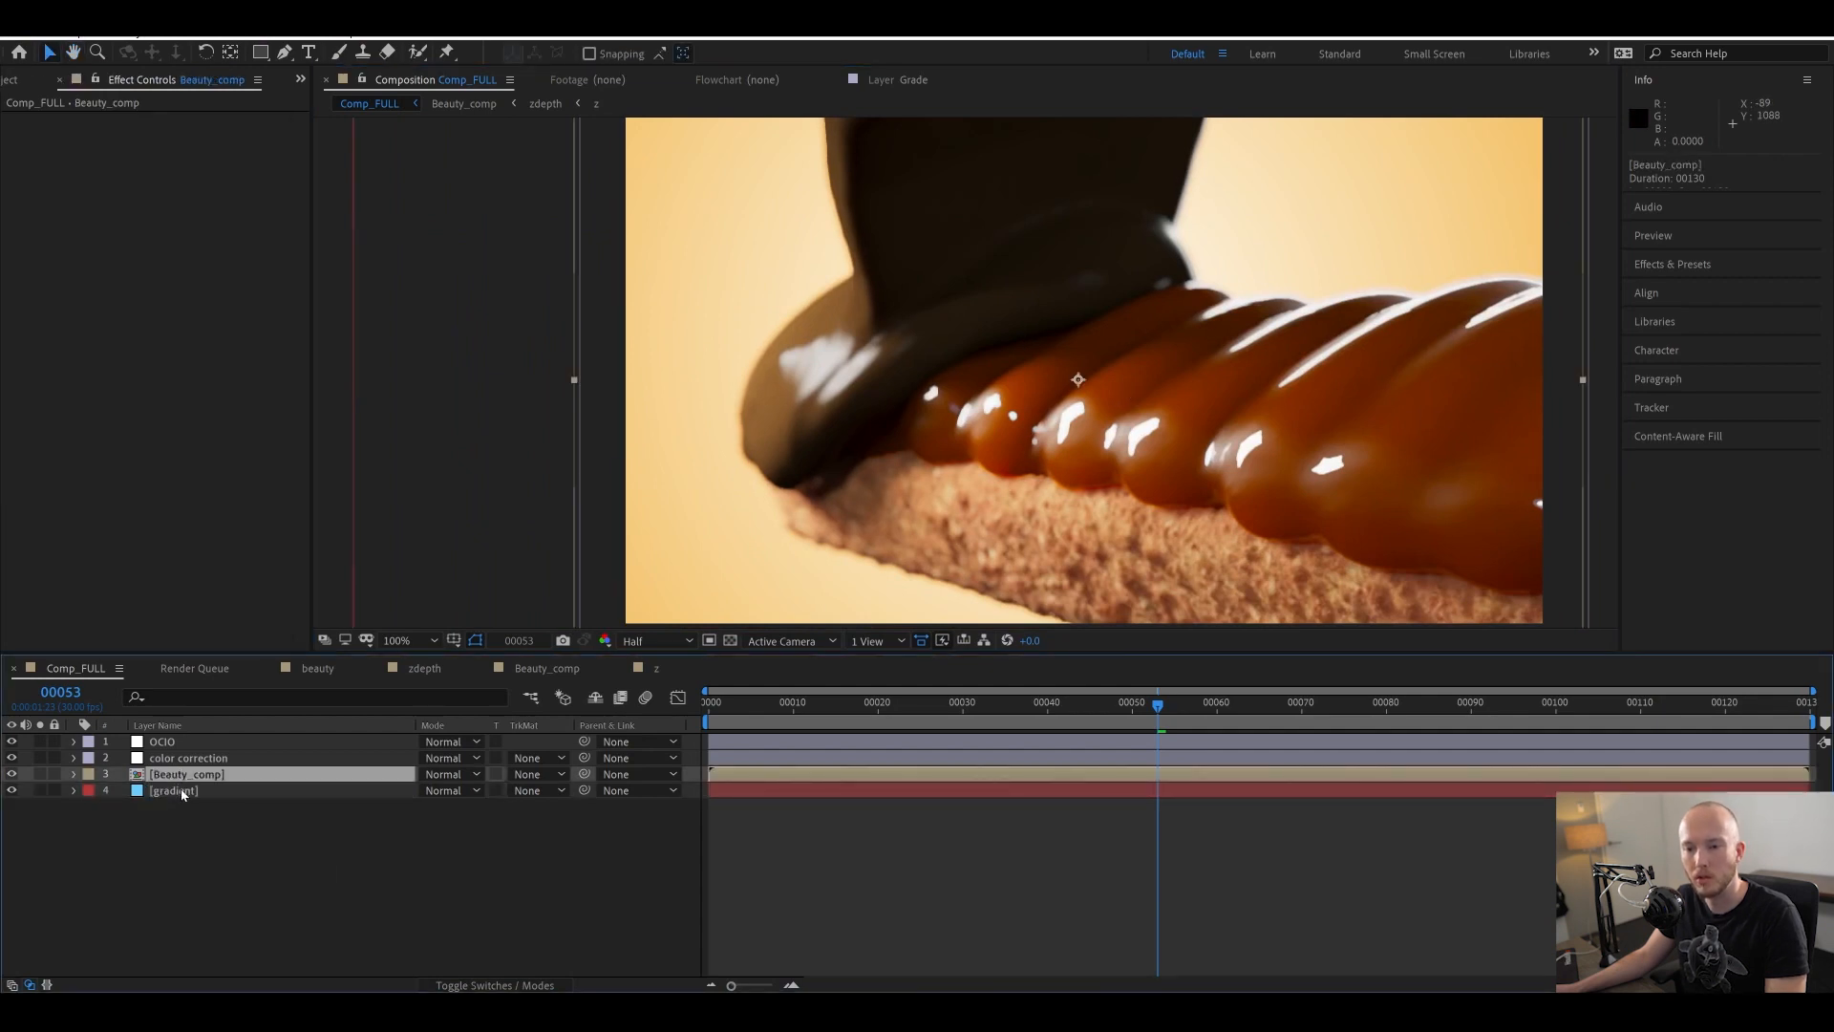
# - Copy the gradient layer from Comp_FULL into Beauty_comp and place it below the beauty layer
pyautogui.click(184, 792)
pyautogui.doubleClick(187, 776)
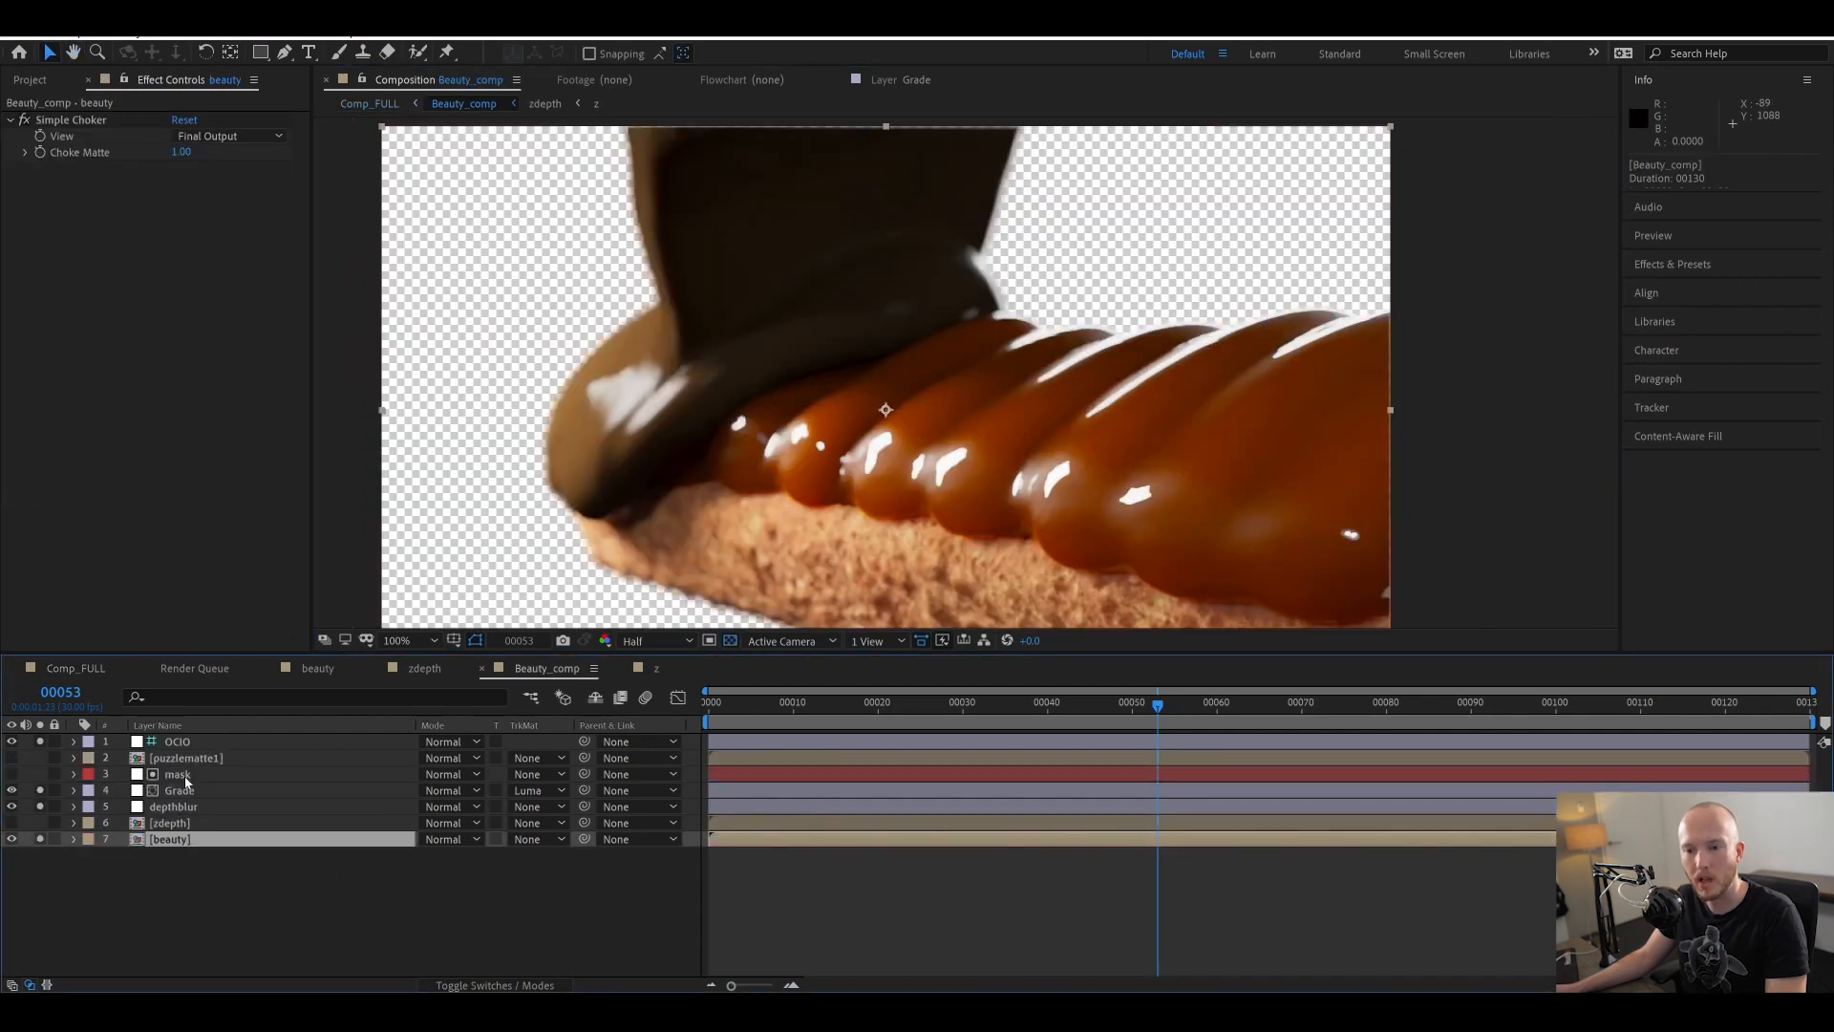
pyautogui.click(269, 875)
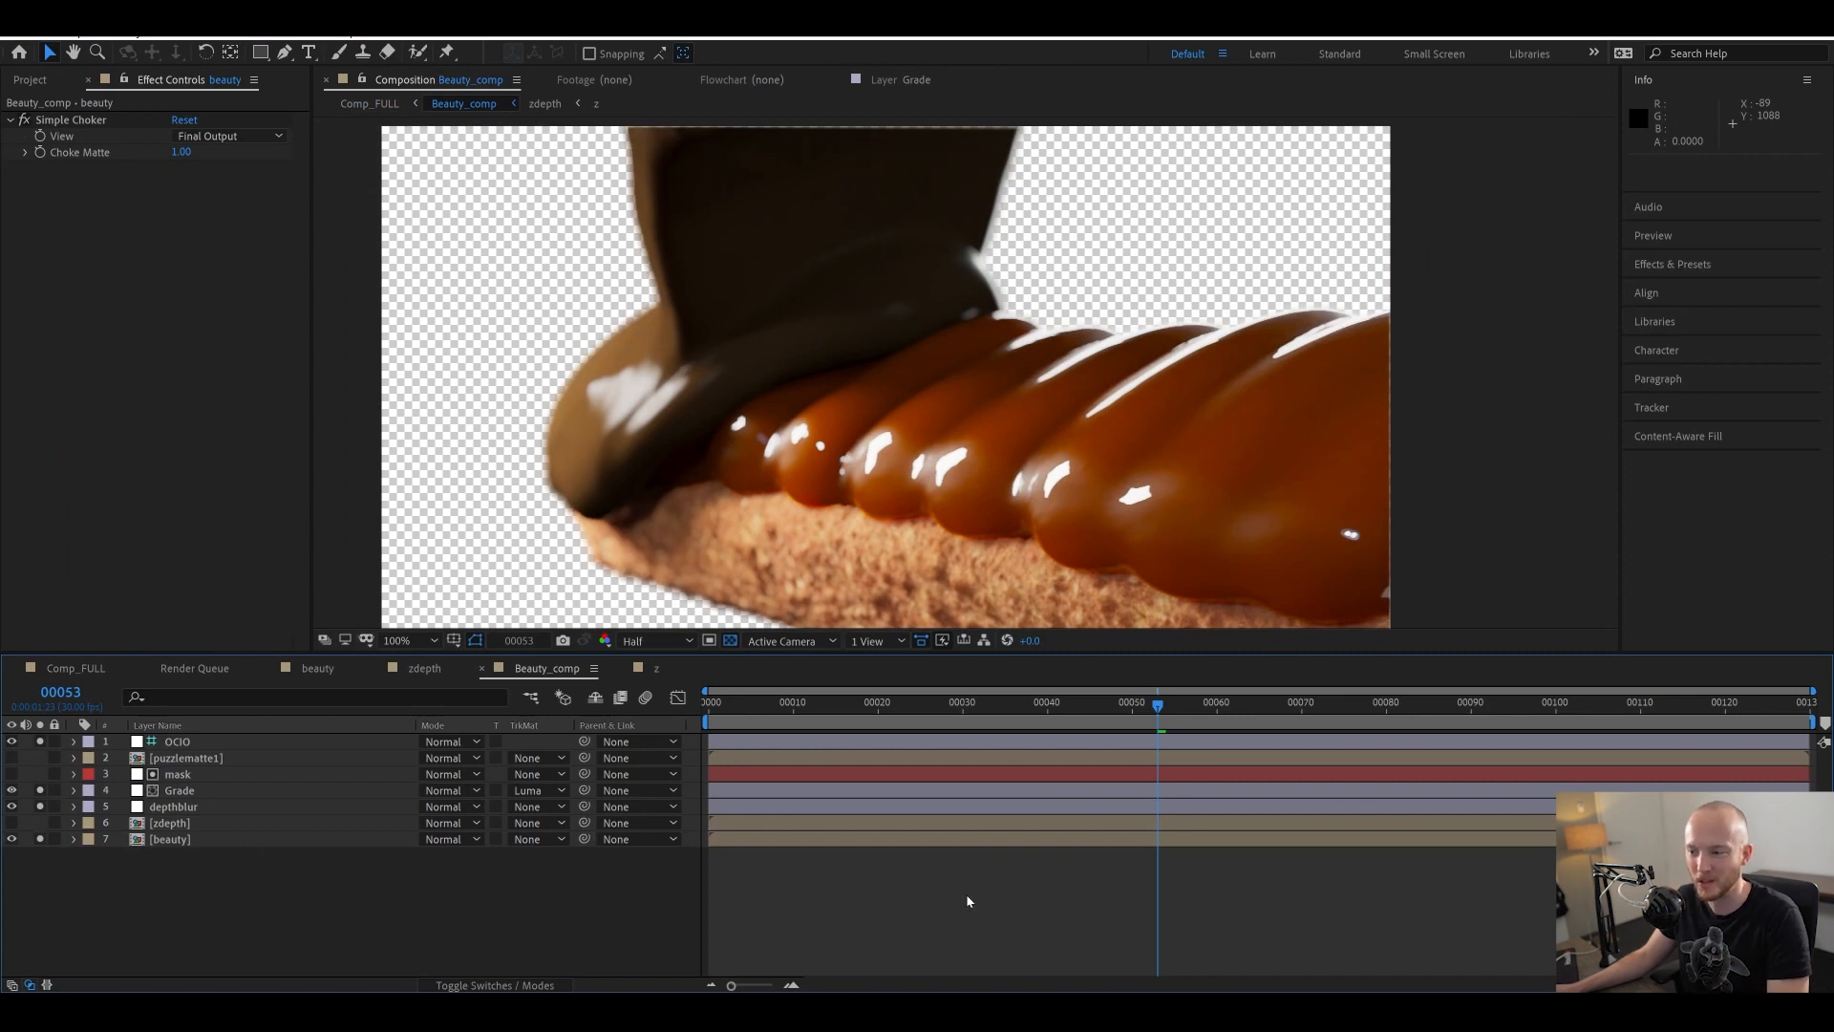
pyautogui.hotkey('ctrl', 'v')
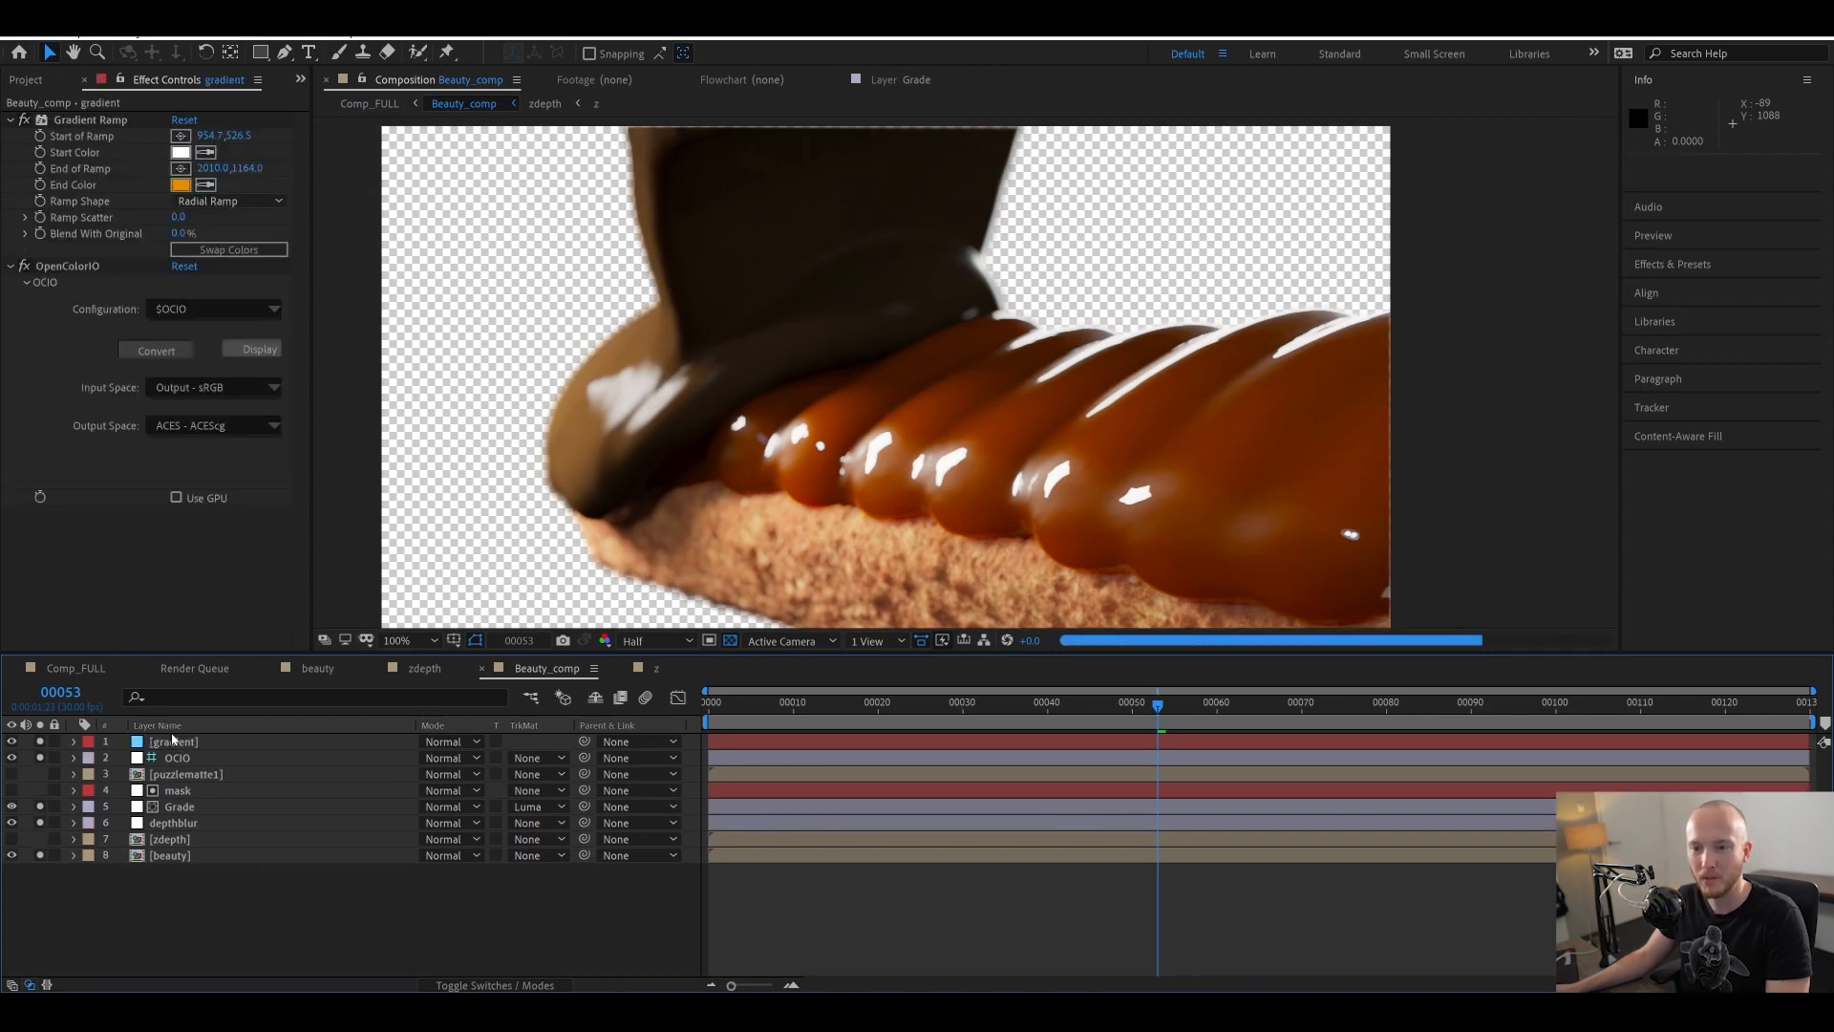
pyautogui.click(175, 726)
pyautogui.click(167, 745)
pyautogui.click(165, 728)
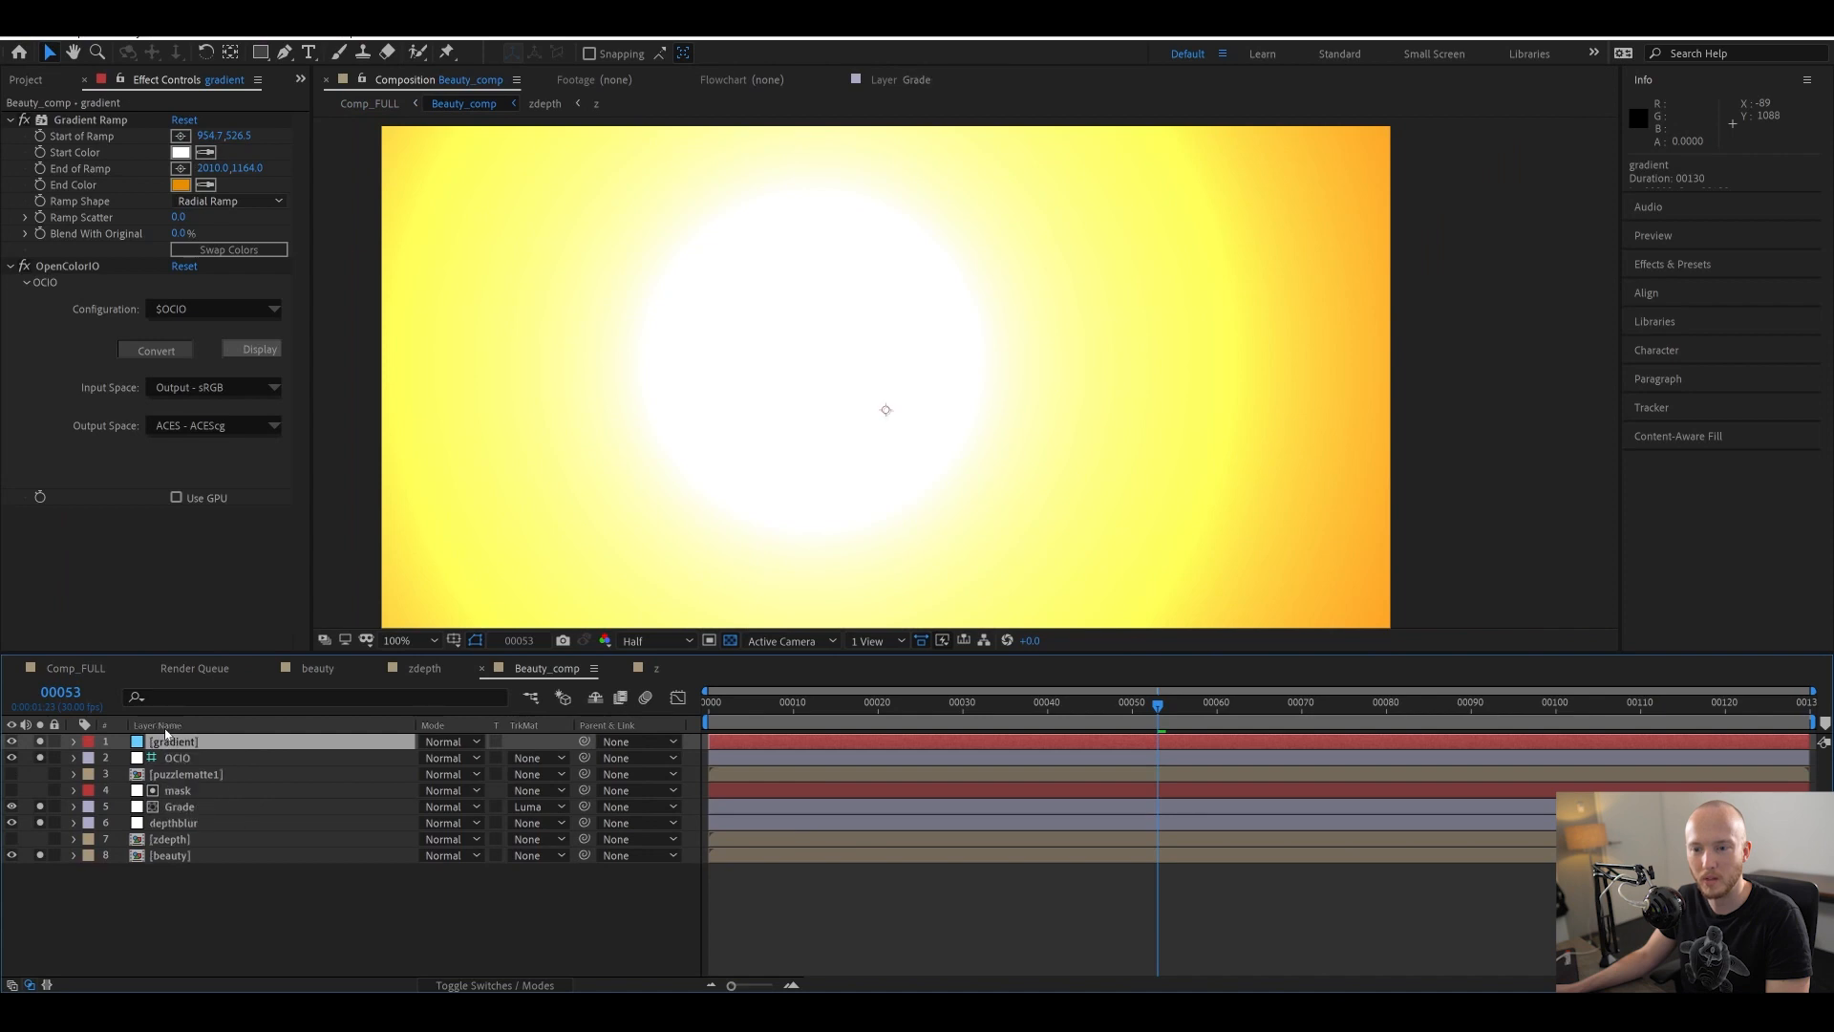
pyautogui.moveTo(167, 878); pyautogui.dragTo(186, 878)
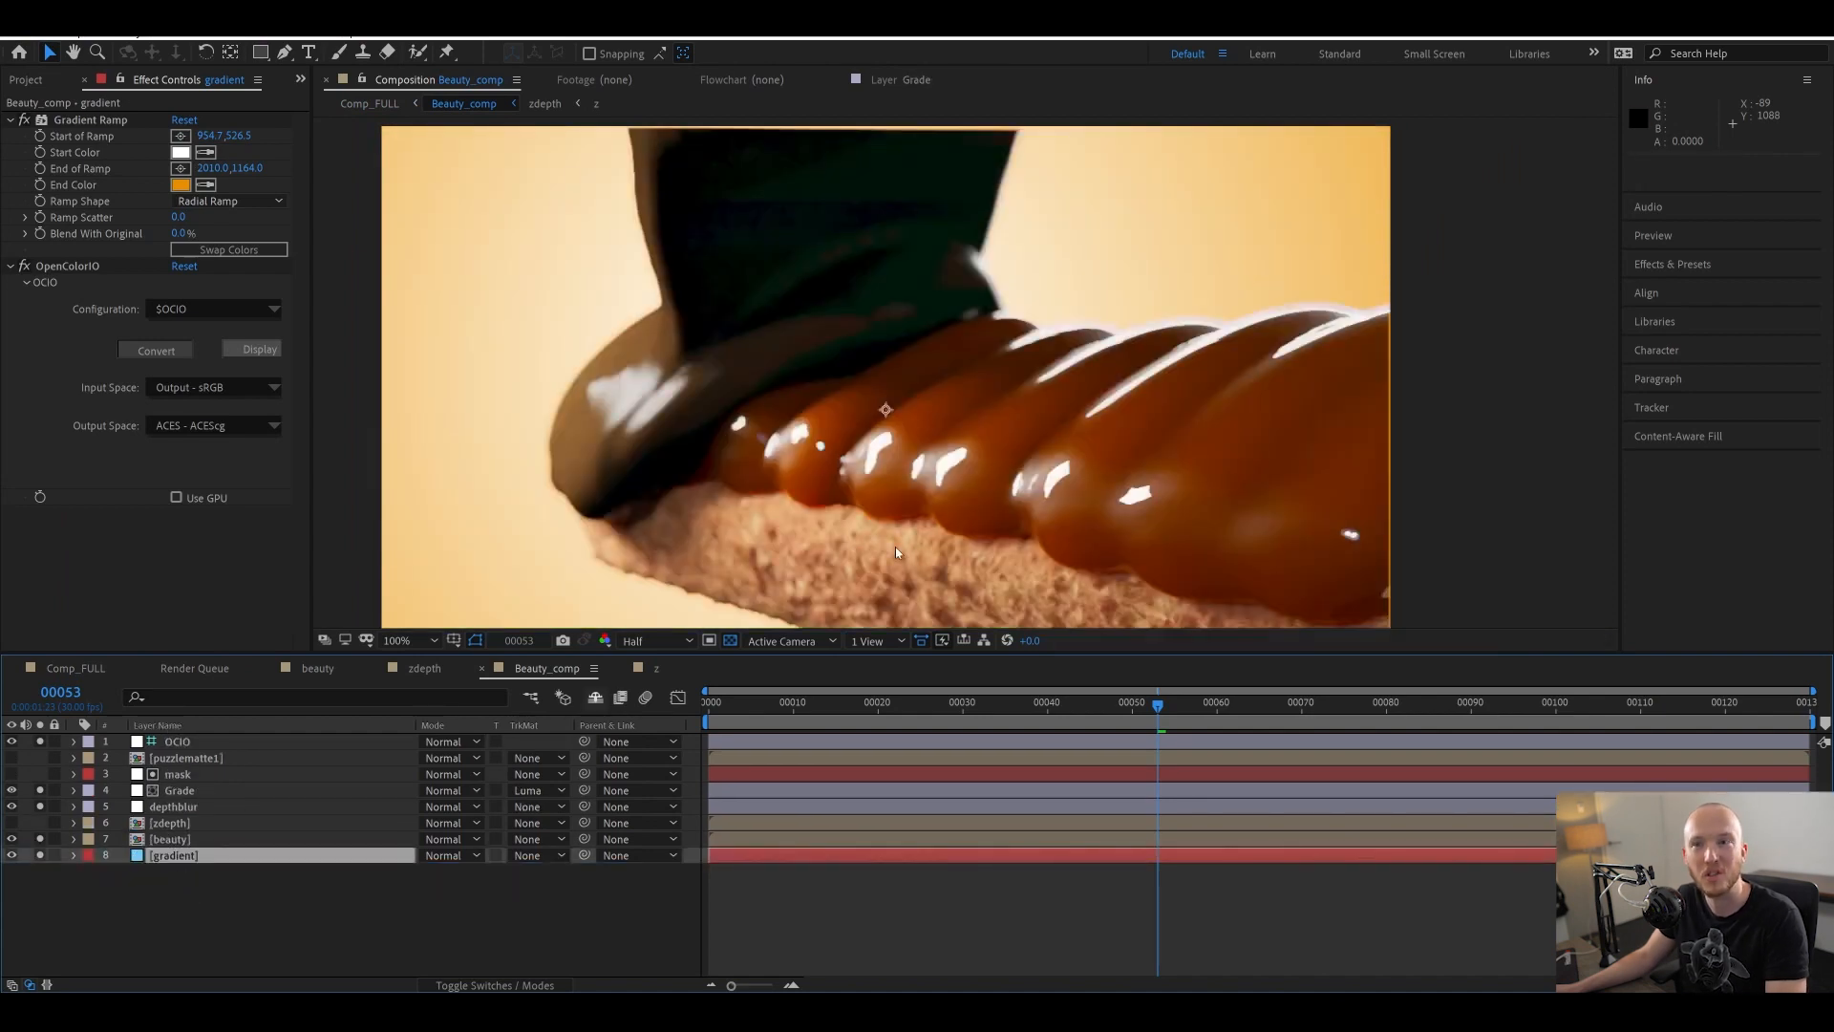
# - Inspect the dark chocolate areas and blurred edges against the gradient background in Beauty_comp
pyautogui.scroll(3, 957, 387)
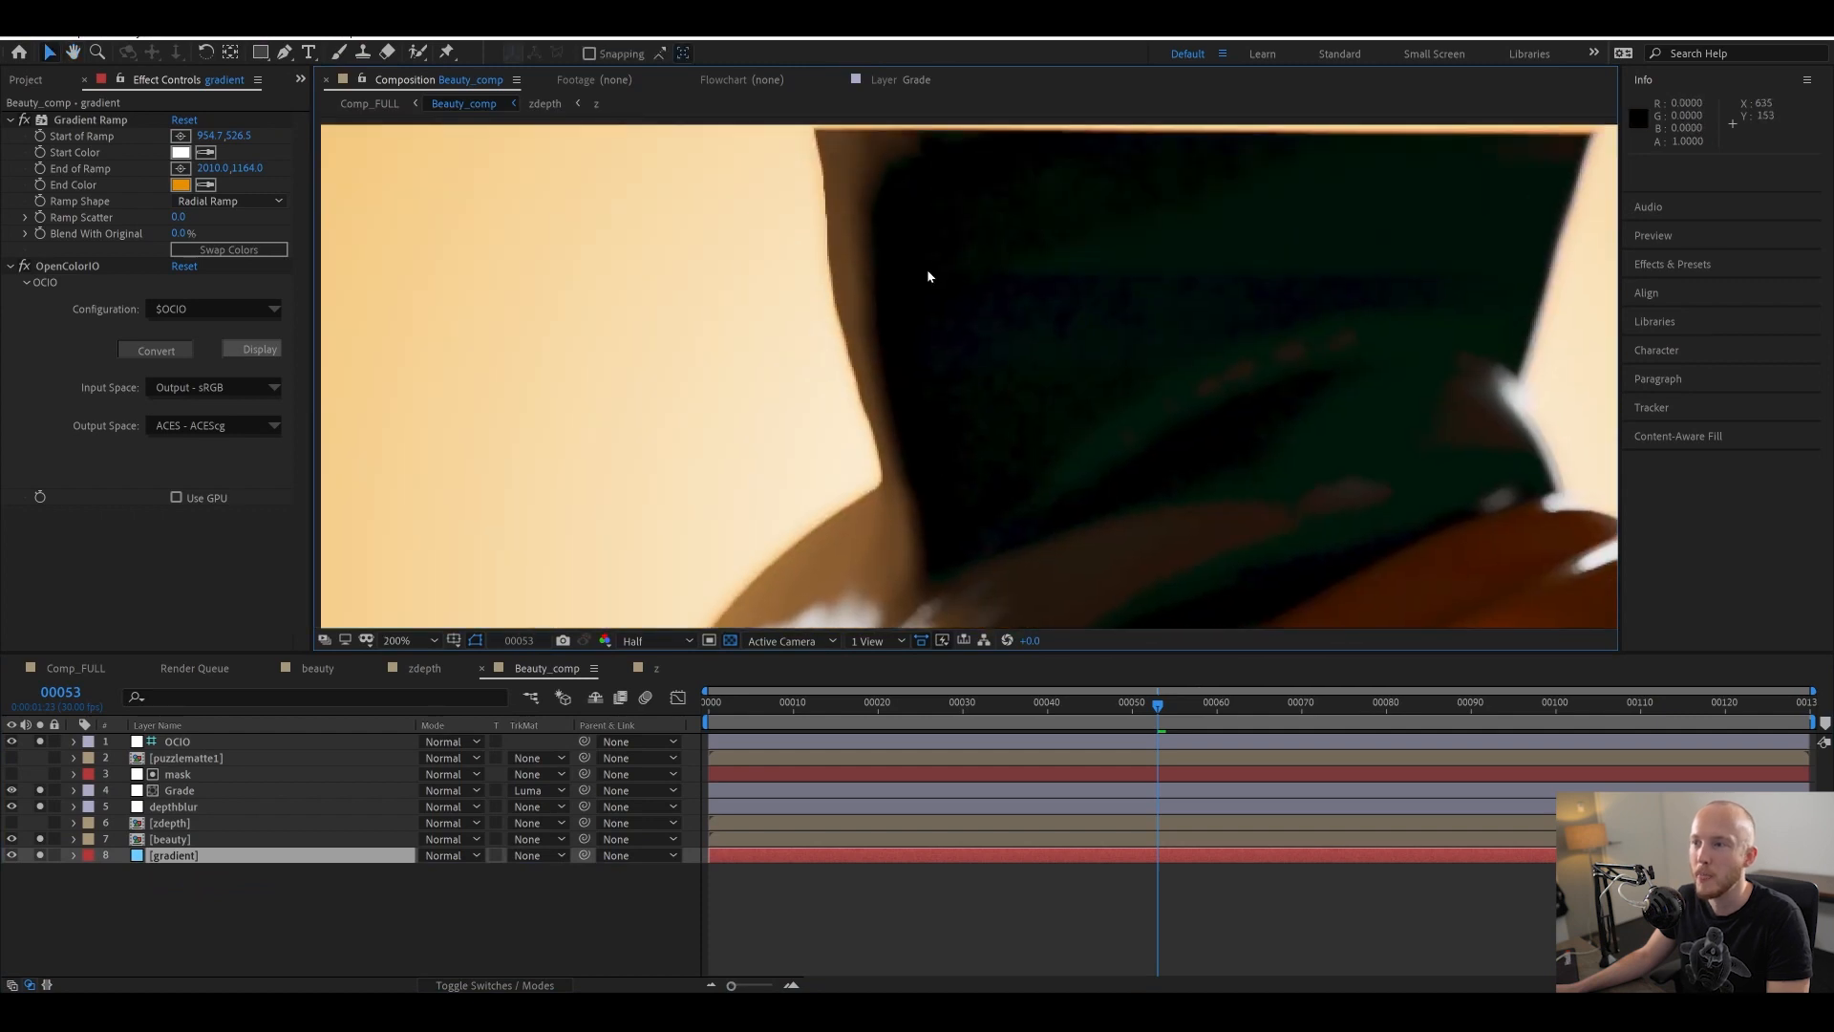
pyautogui.moveTo(927, 268); pyautogui.dragTo(450, 346)
pyautogui.scroll(-3, 745, 384)
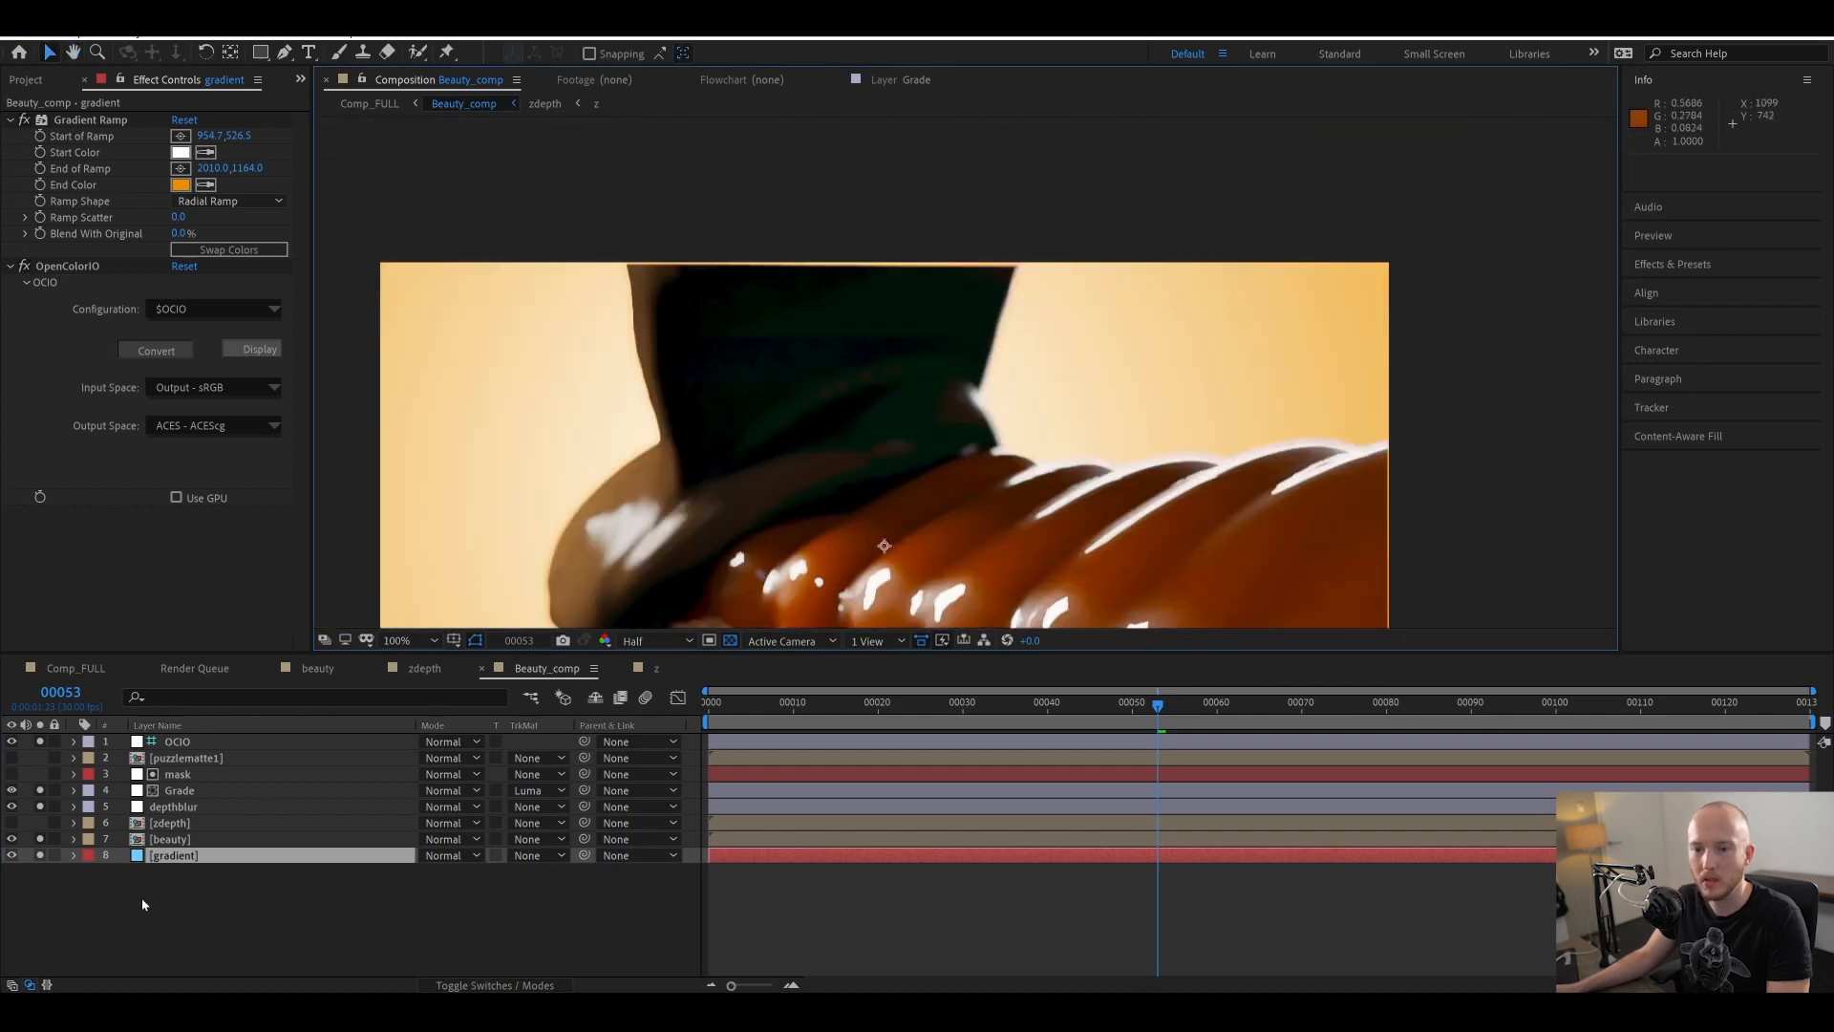
pyautogui.moveTo(585, 461); pyautogui.dragTo(761, 287)
pyautogui.scroll(3, 726, 440)
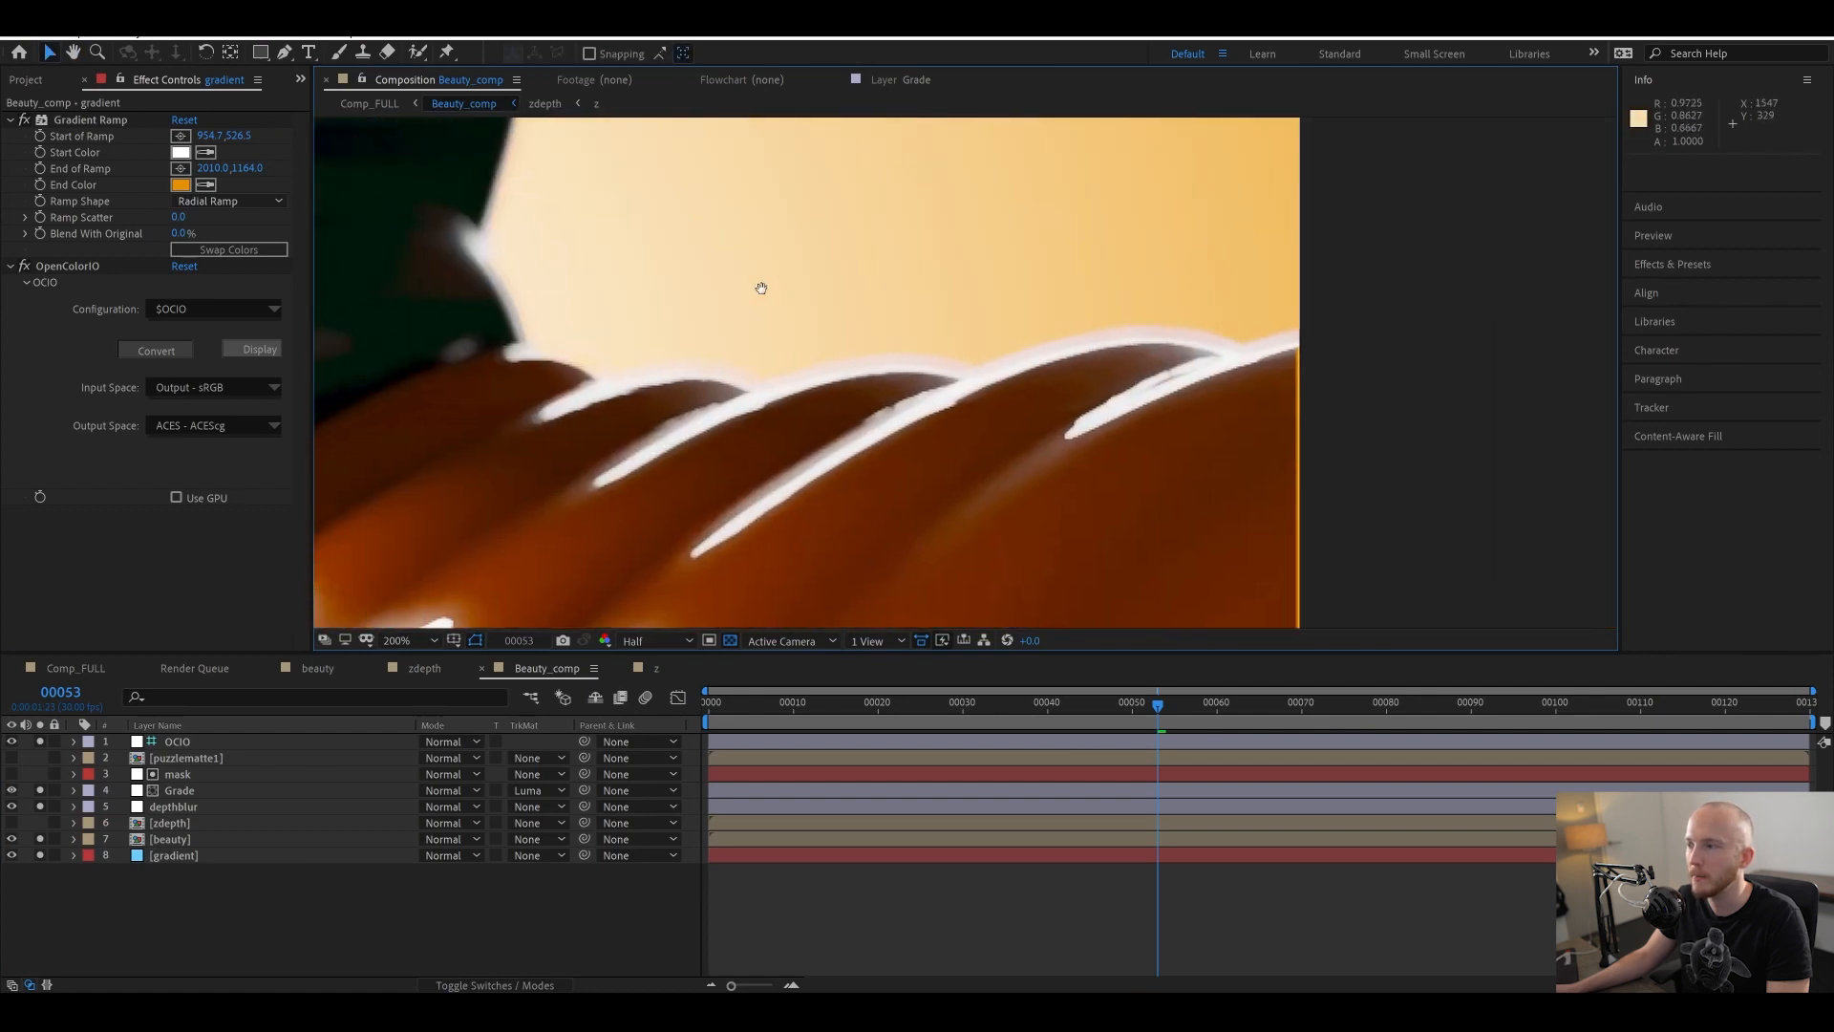
pyautogui.moveTo(1126, 364); pyautogui.dragTo(1413, 401)
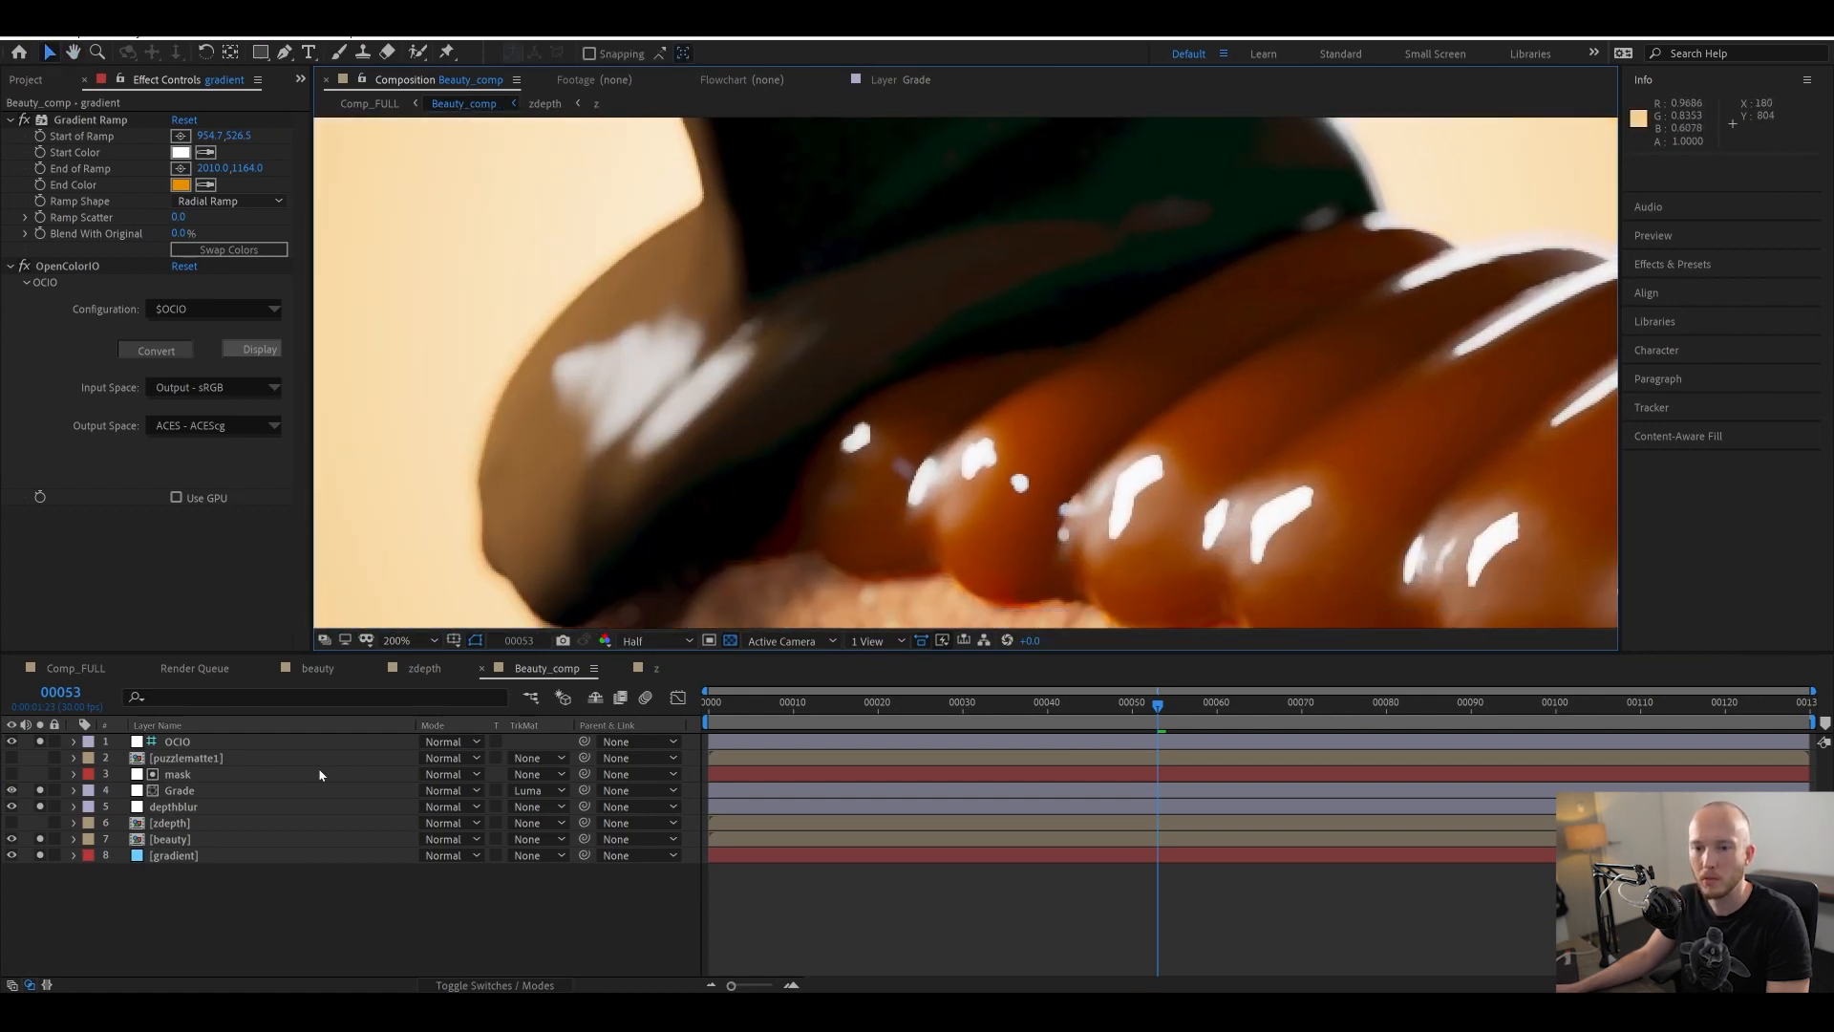
# - Return to Comp_FULL, hide its gradient layer and check the composite
pyautogui.click(532, 697)
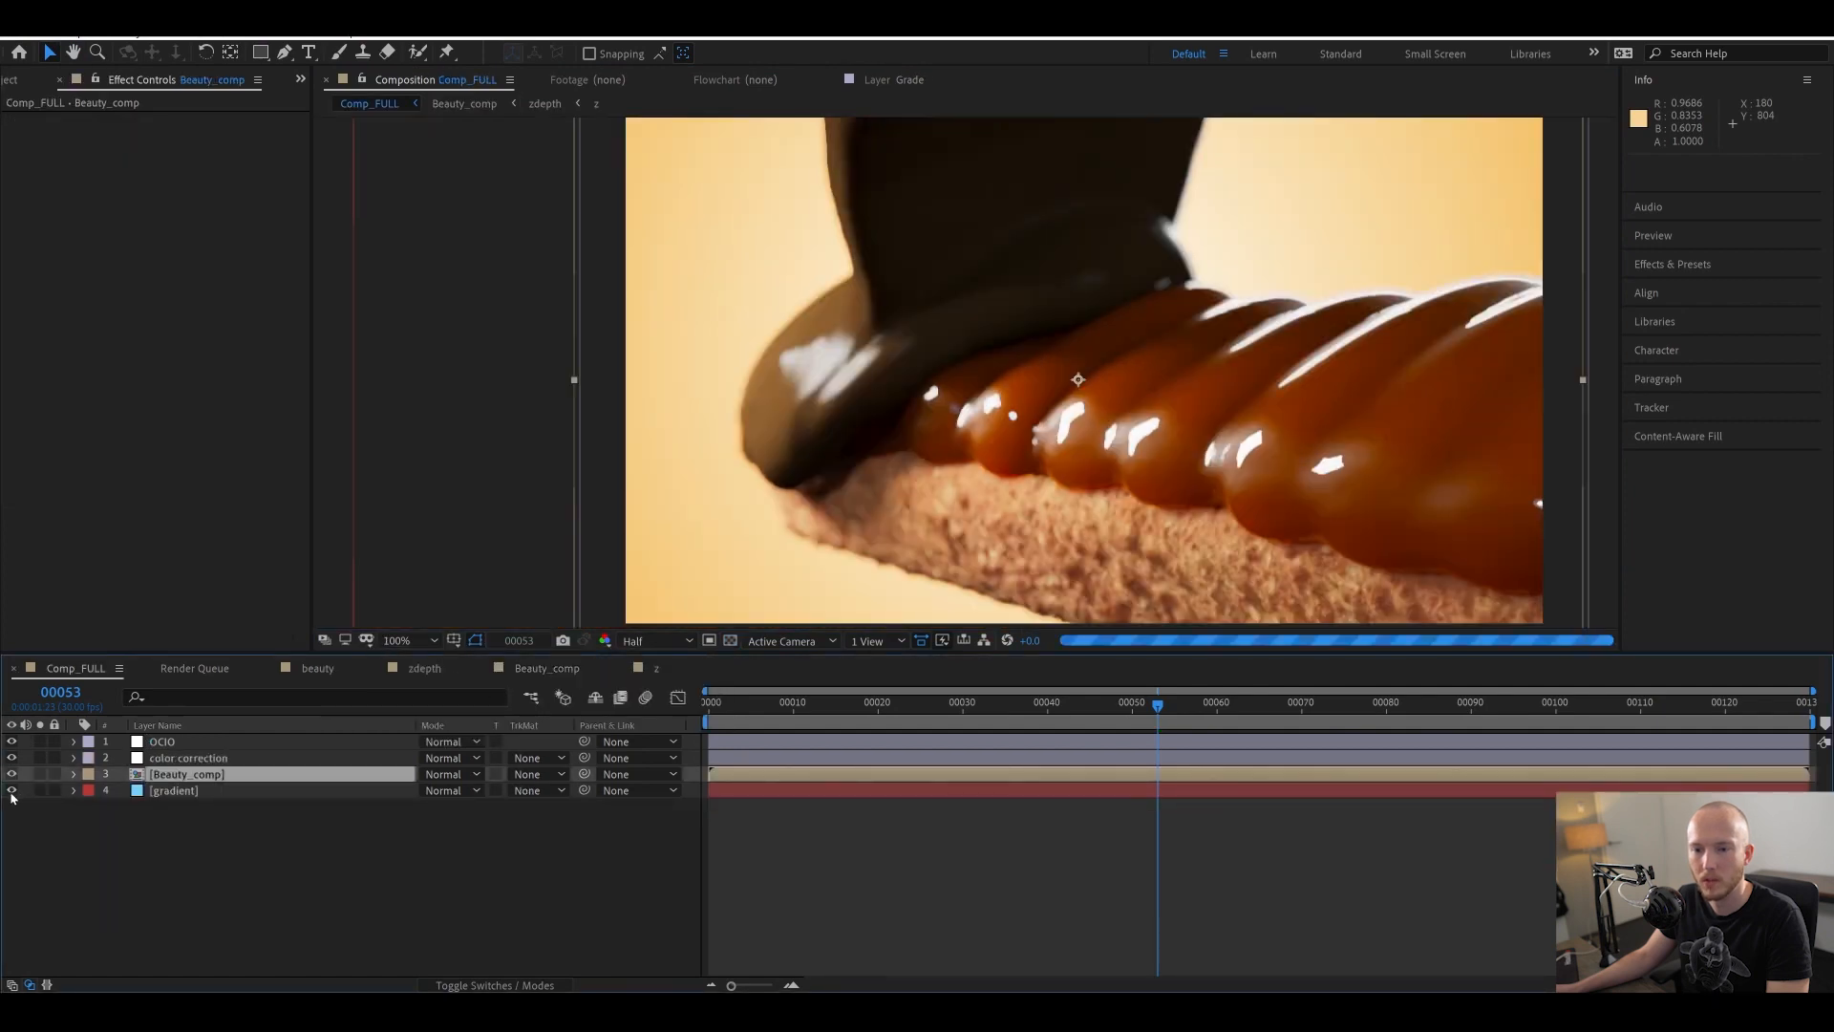
pyautogui.click(11, 790)
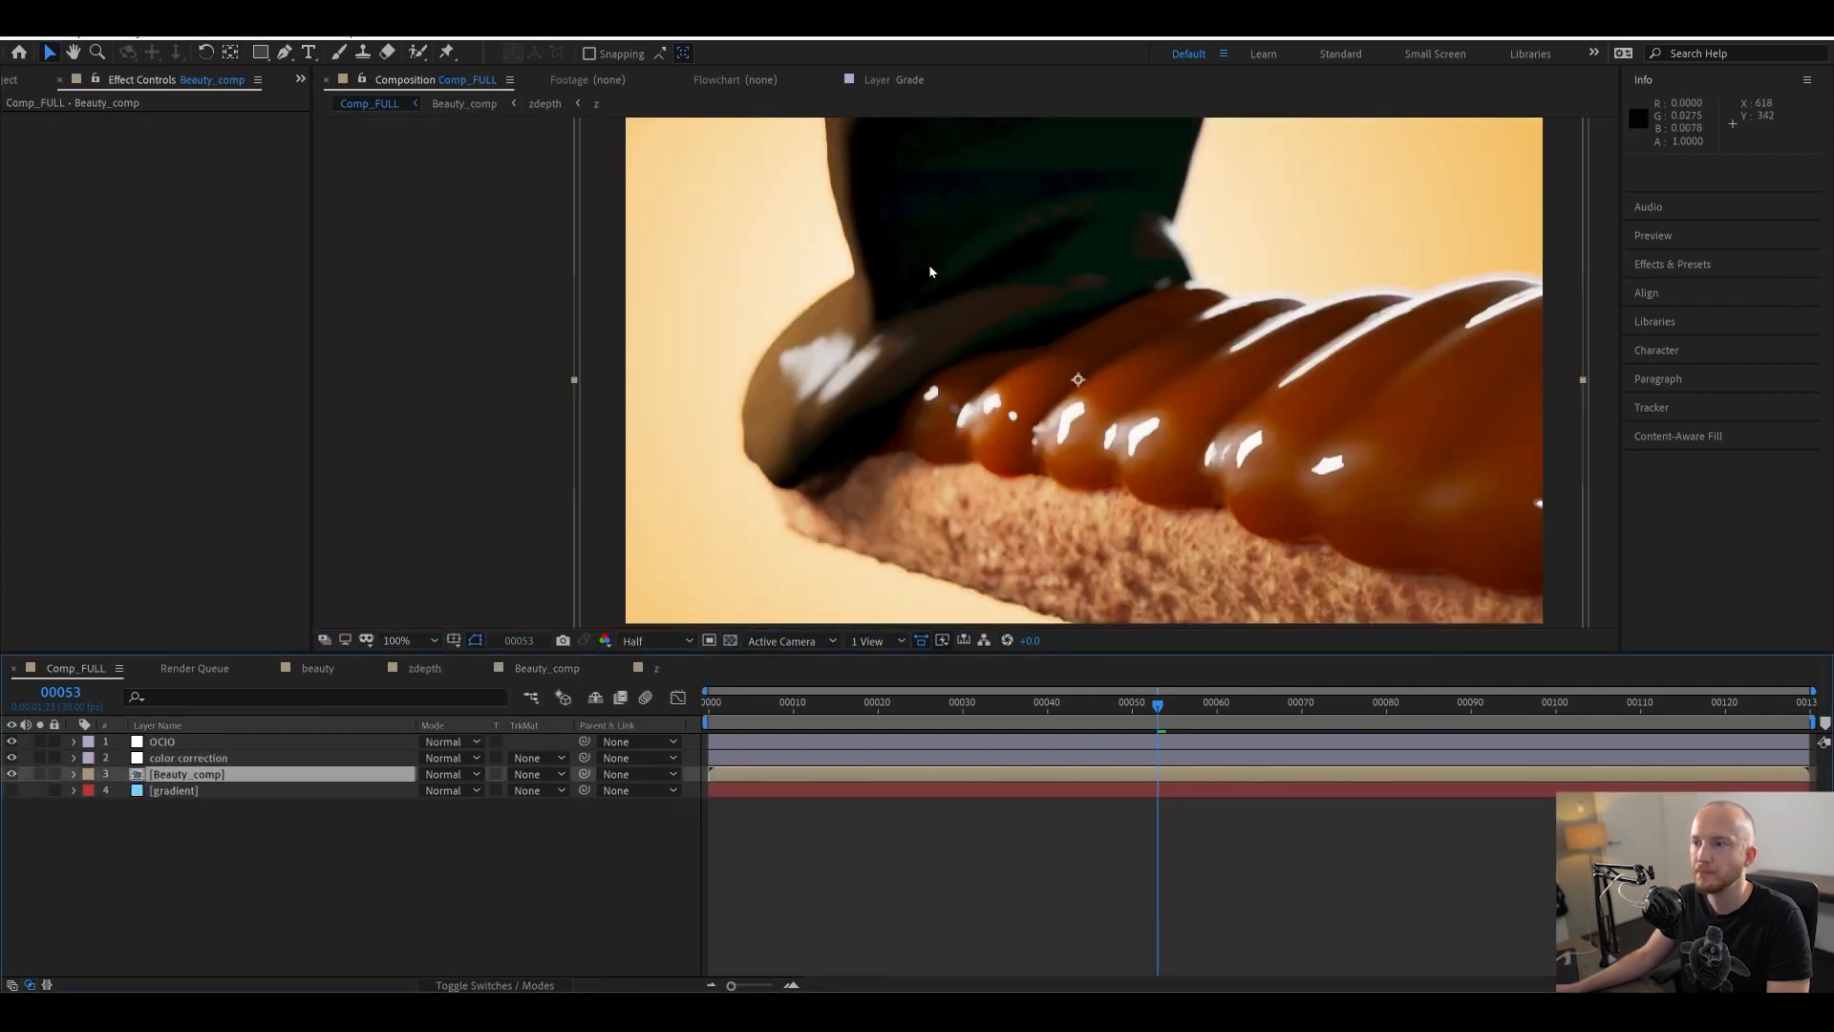
pyautogui.scroll(-2, 931, 271)
pyautogui.scroll(2, 996, 409)
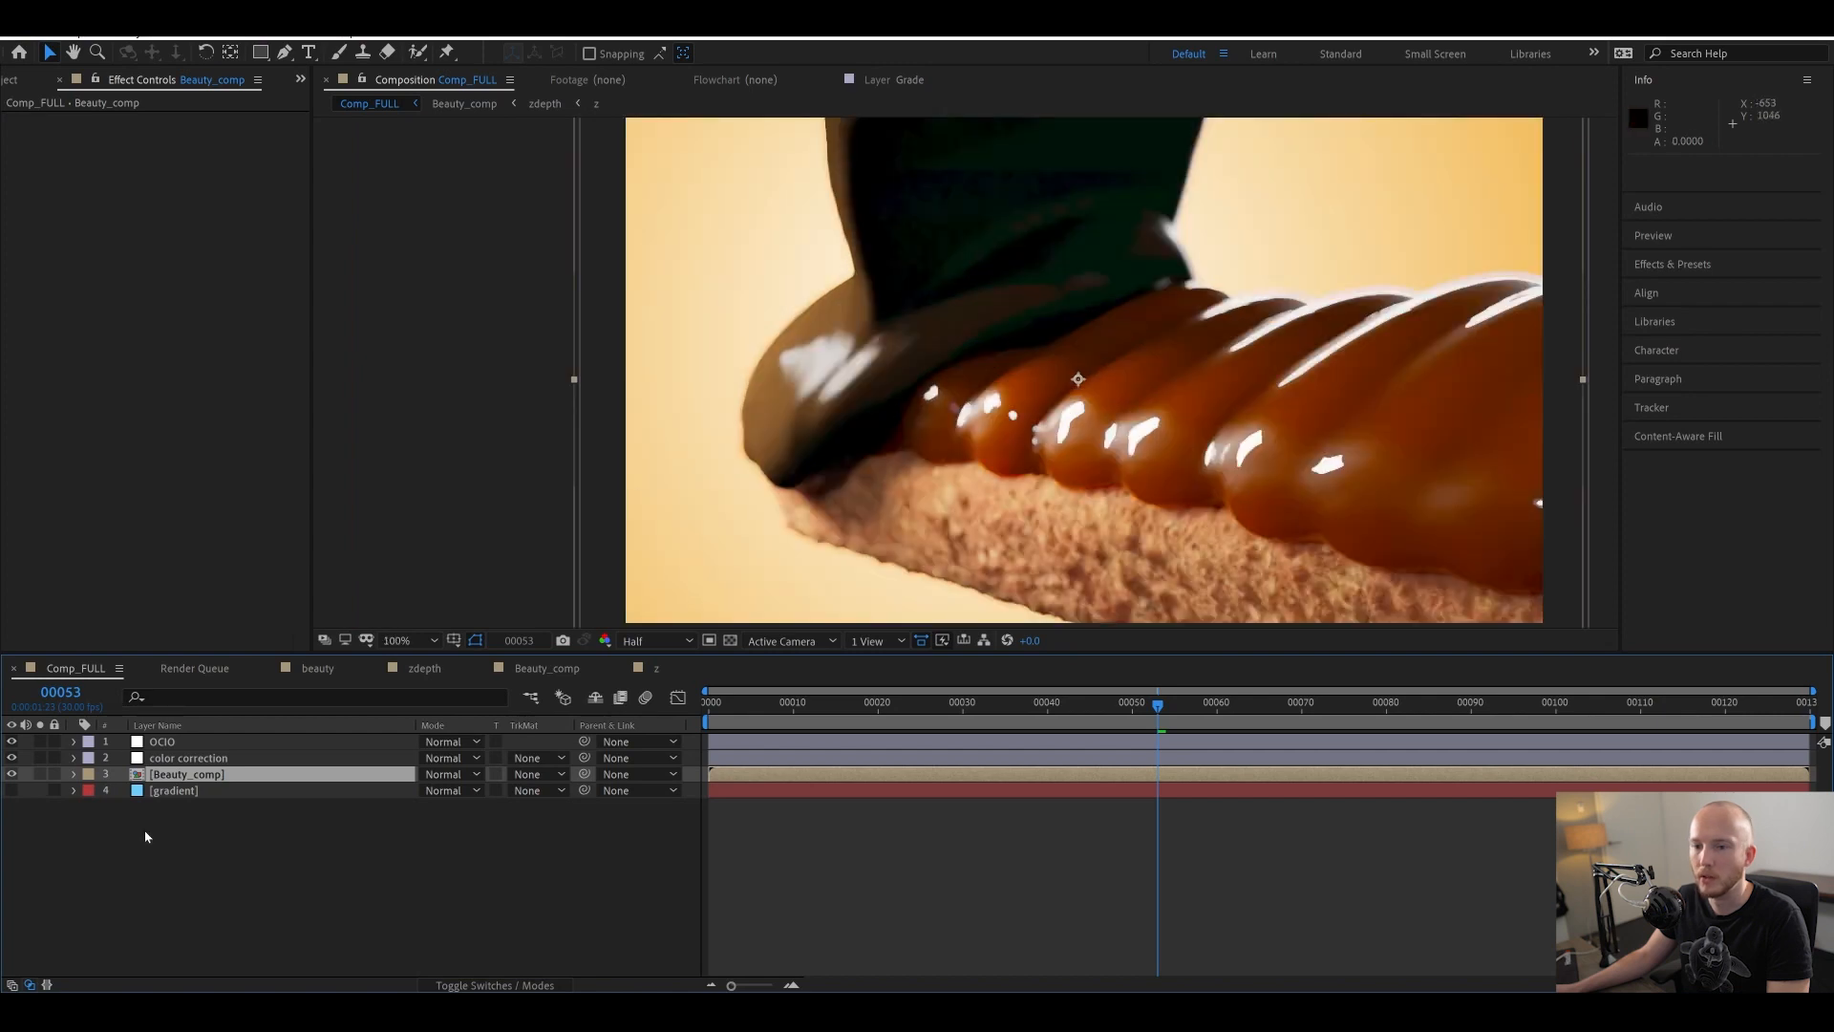
# - Show the color correction layer's Hue/Saturation settings and save the project
pyautogui.click(210, 758)
pyautogui.moveTo(1316, 411); pyautogui.dragTo(1142, 381)
pyautogui.press('v')
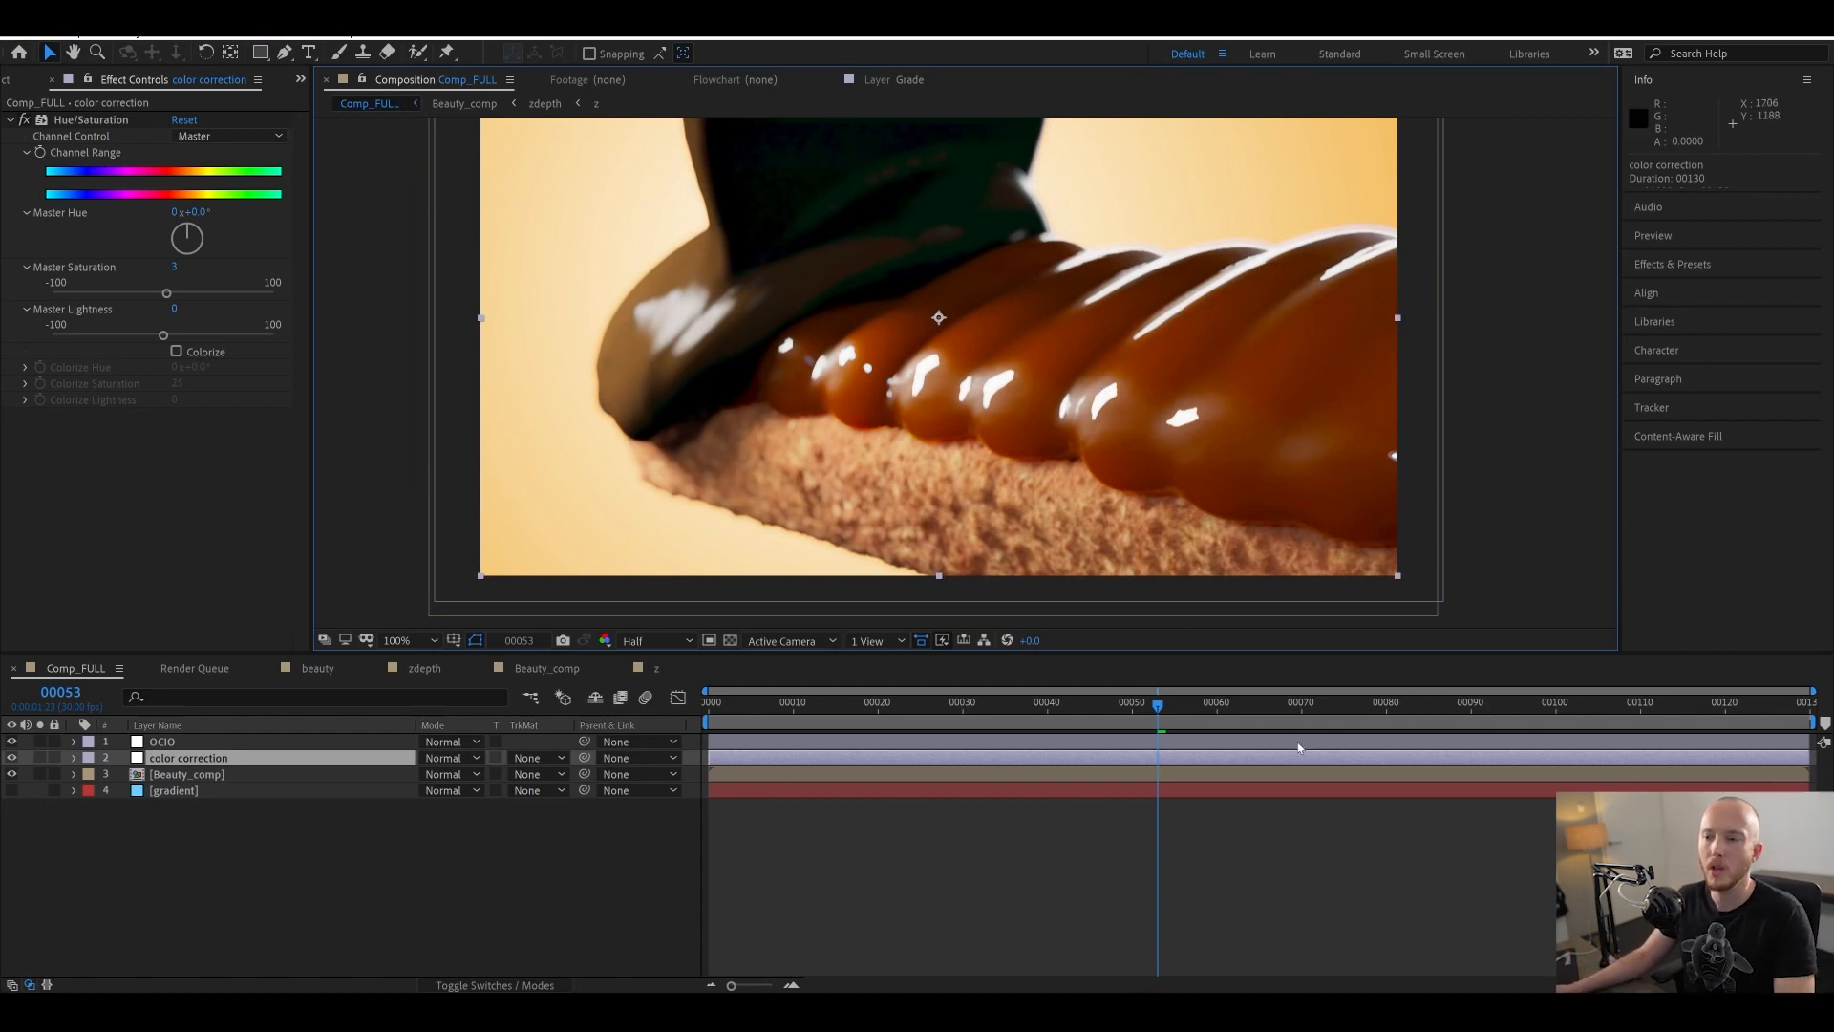
pyautogui.click(1022, 891)
pyautogui.hotkey('ctrl', 's')
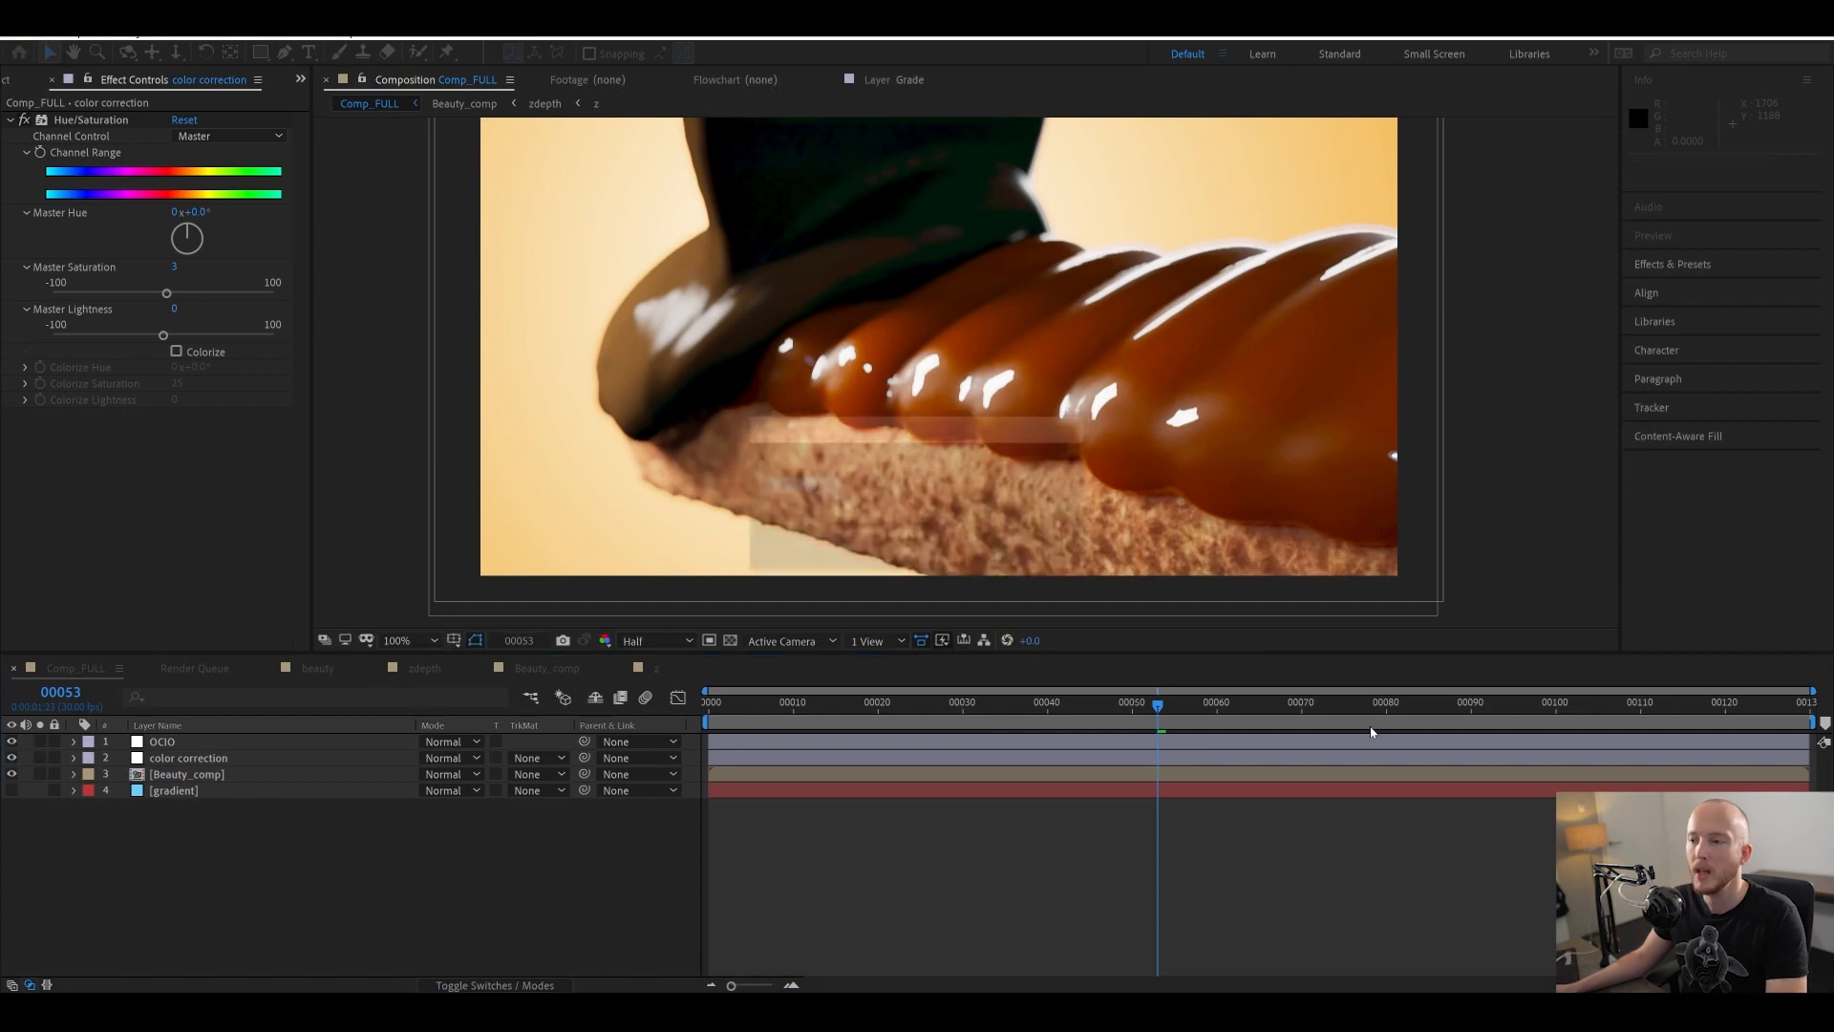
# - Preview the playback of Comp_FULL from frame 34
pyautogui.click(995, 715)
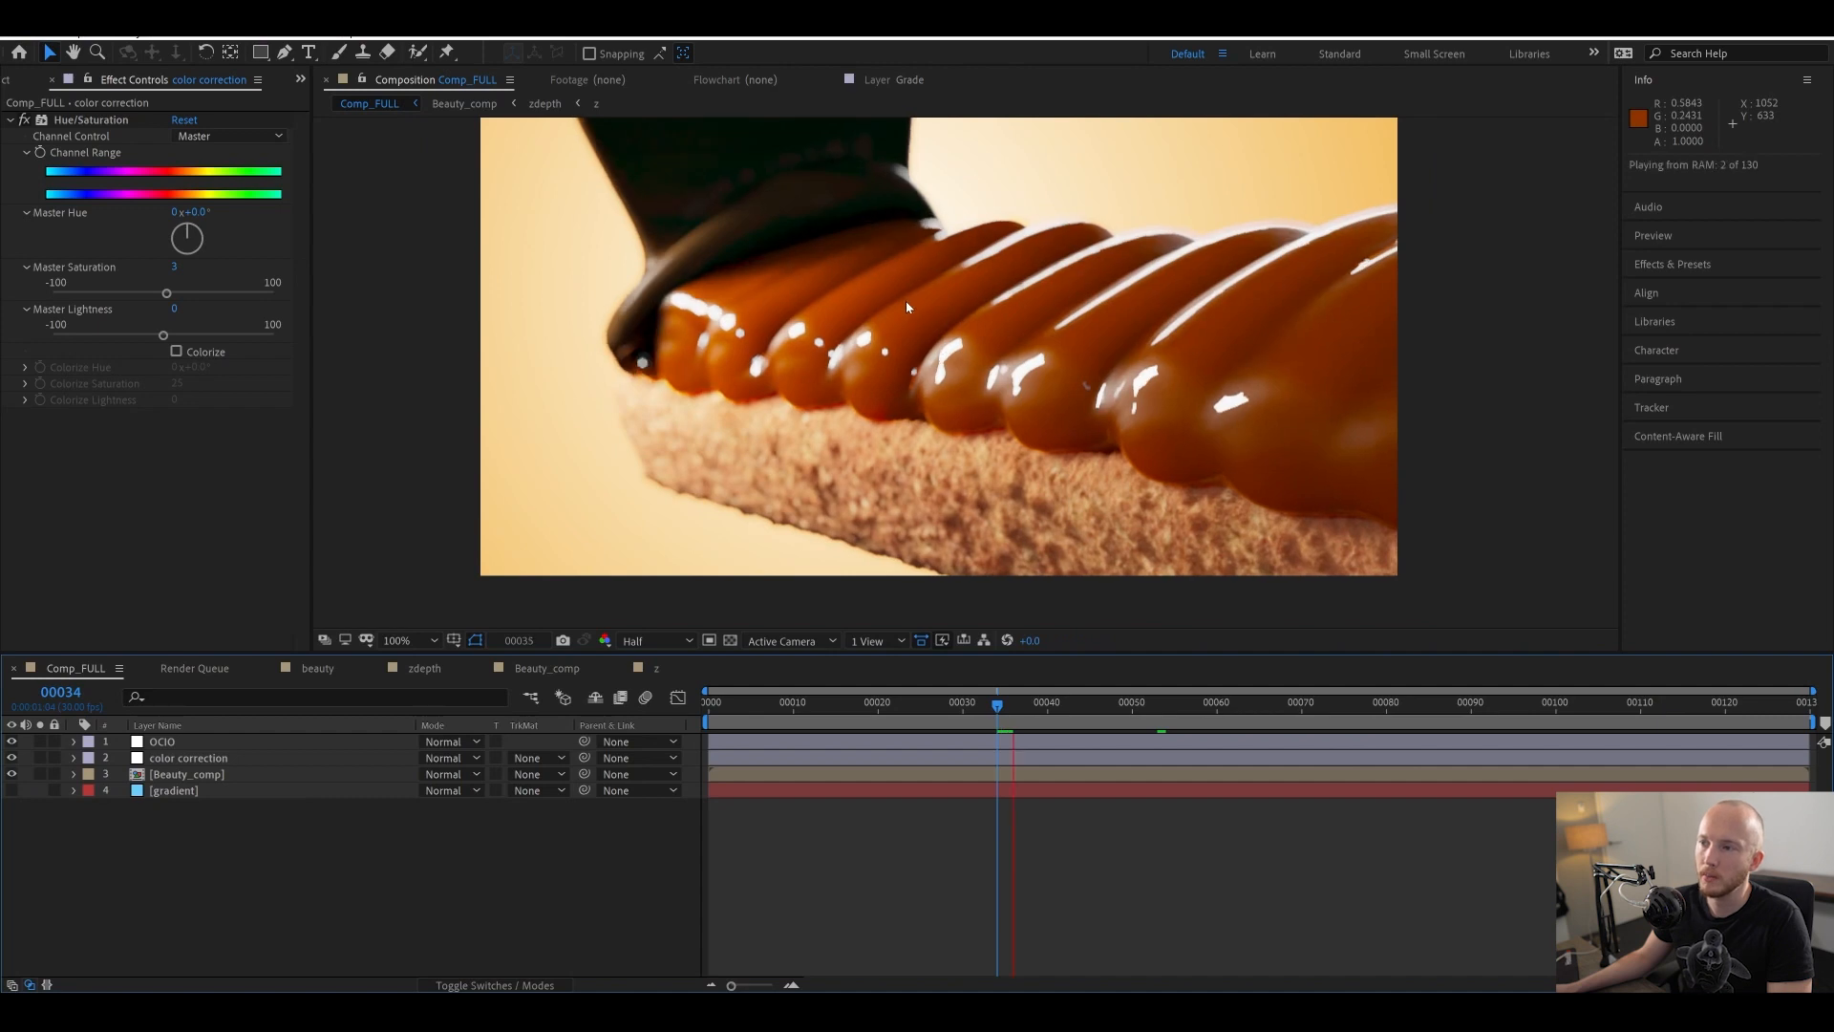
pyautogui.press('space')
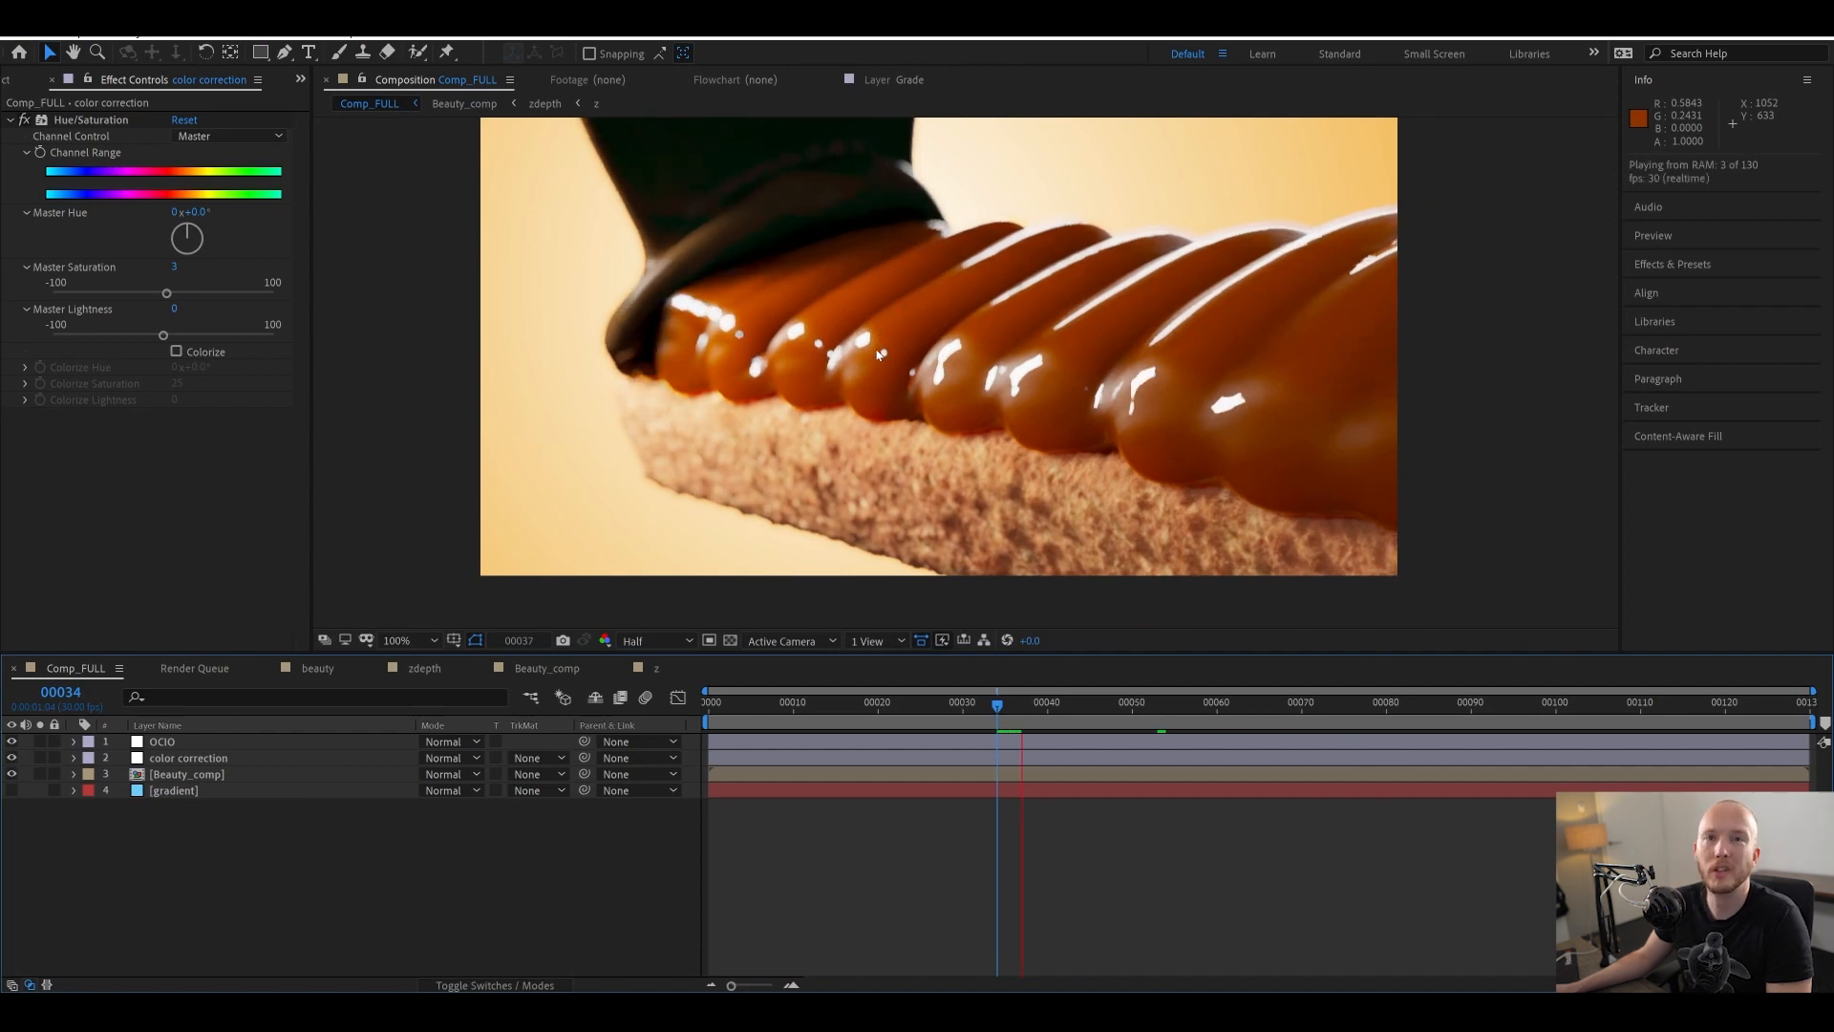
pyautogui.press('space')
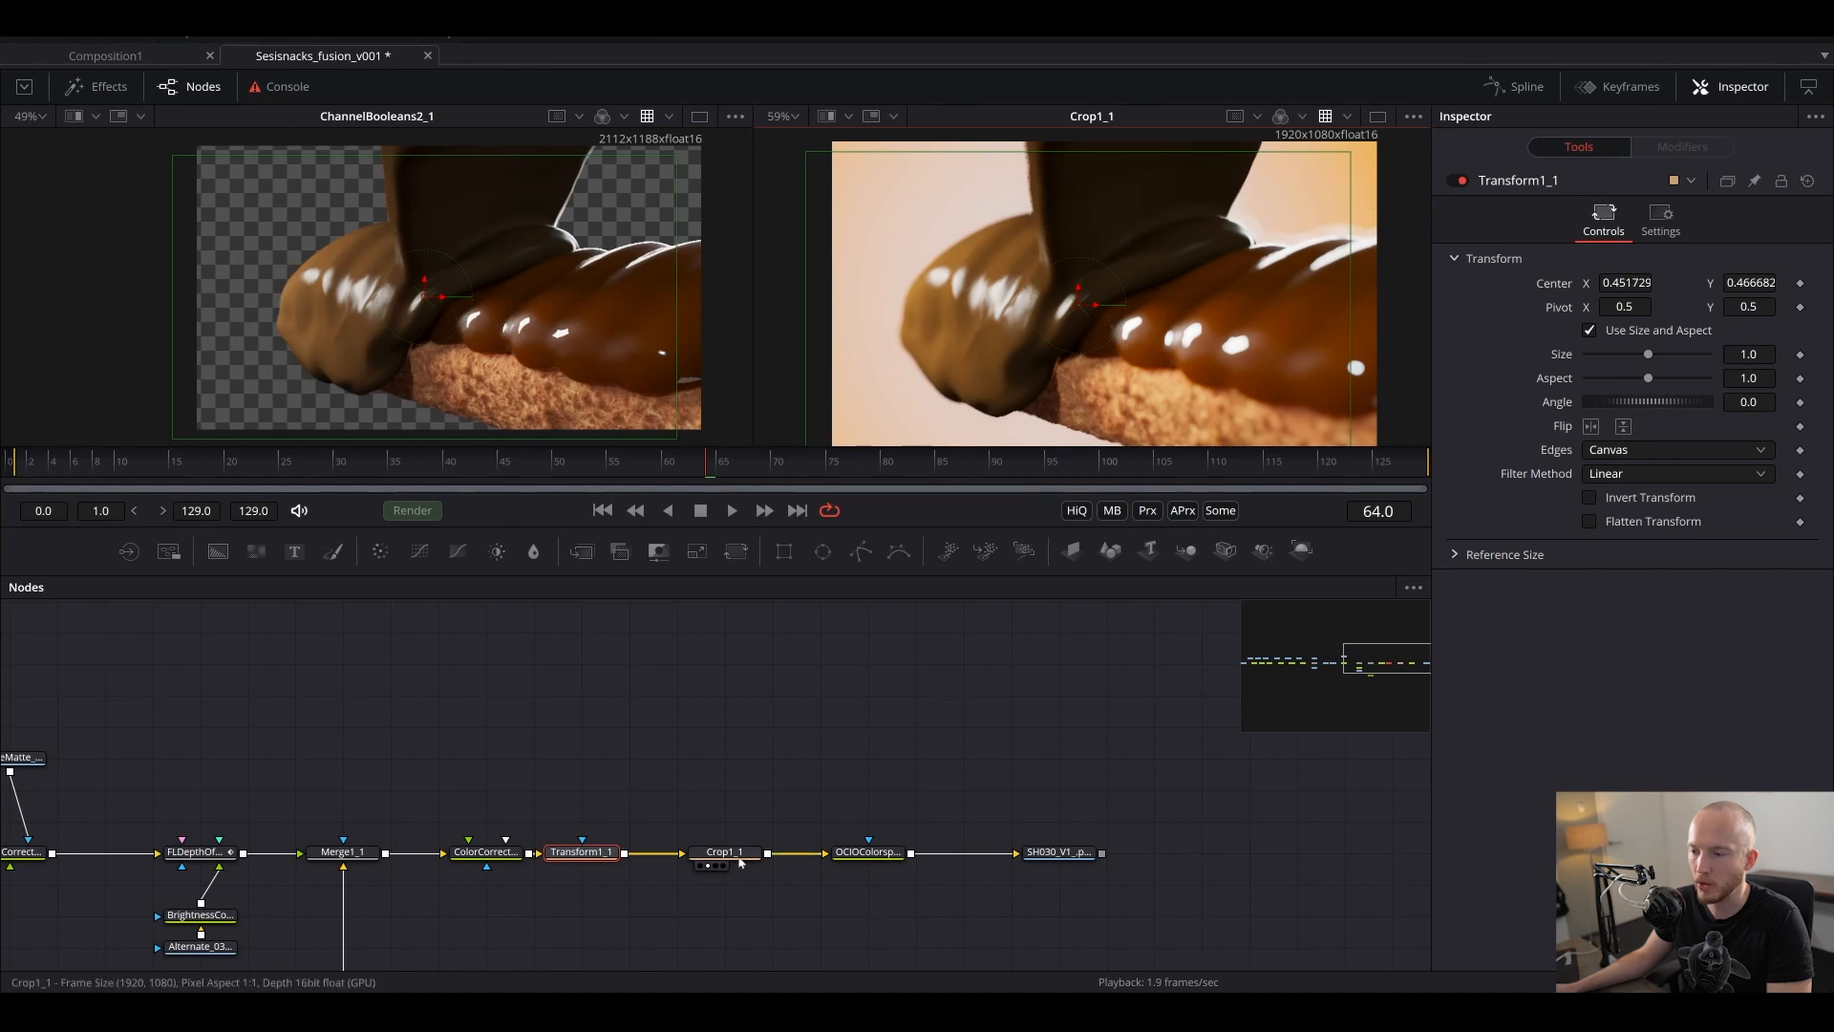
# - In Fusion, pull the beauty####.exr loader out of the chain and connect the beauty.exr saver to the matte-driven color corrector
pyautogui.scroll(3, 408, 764)
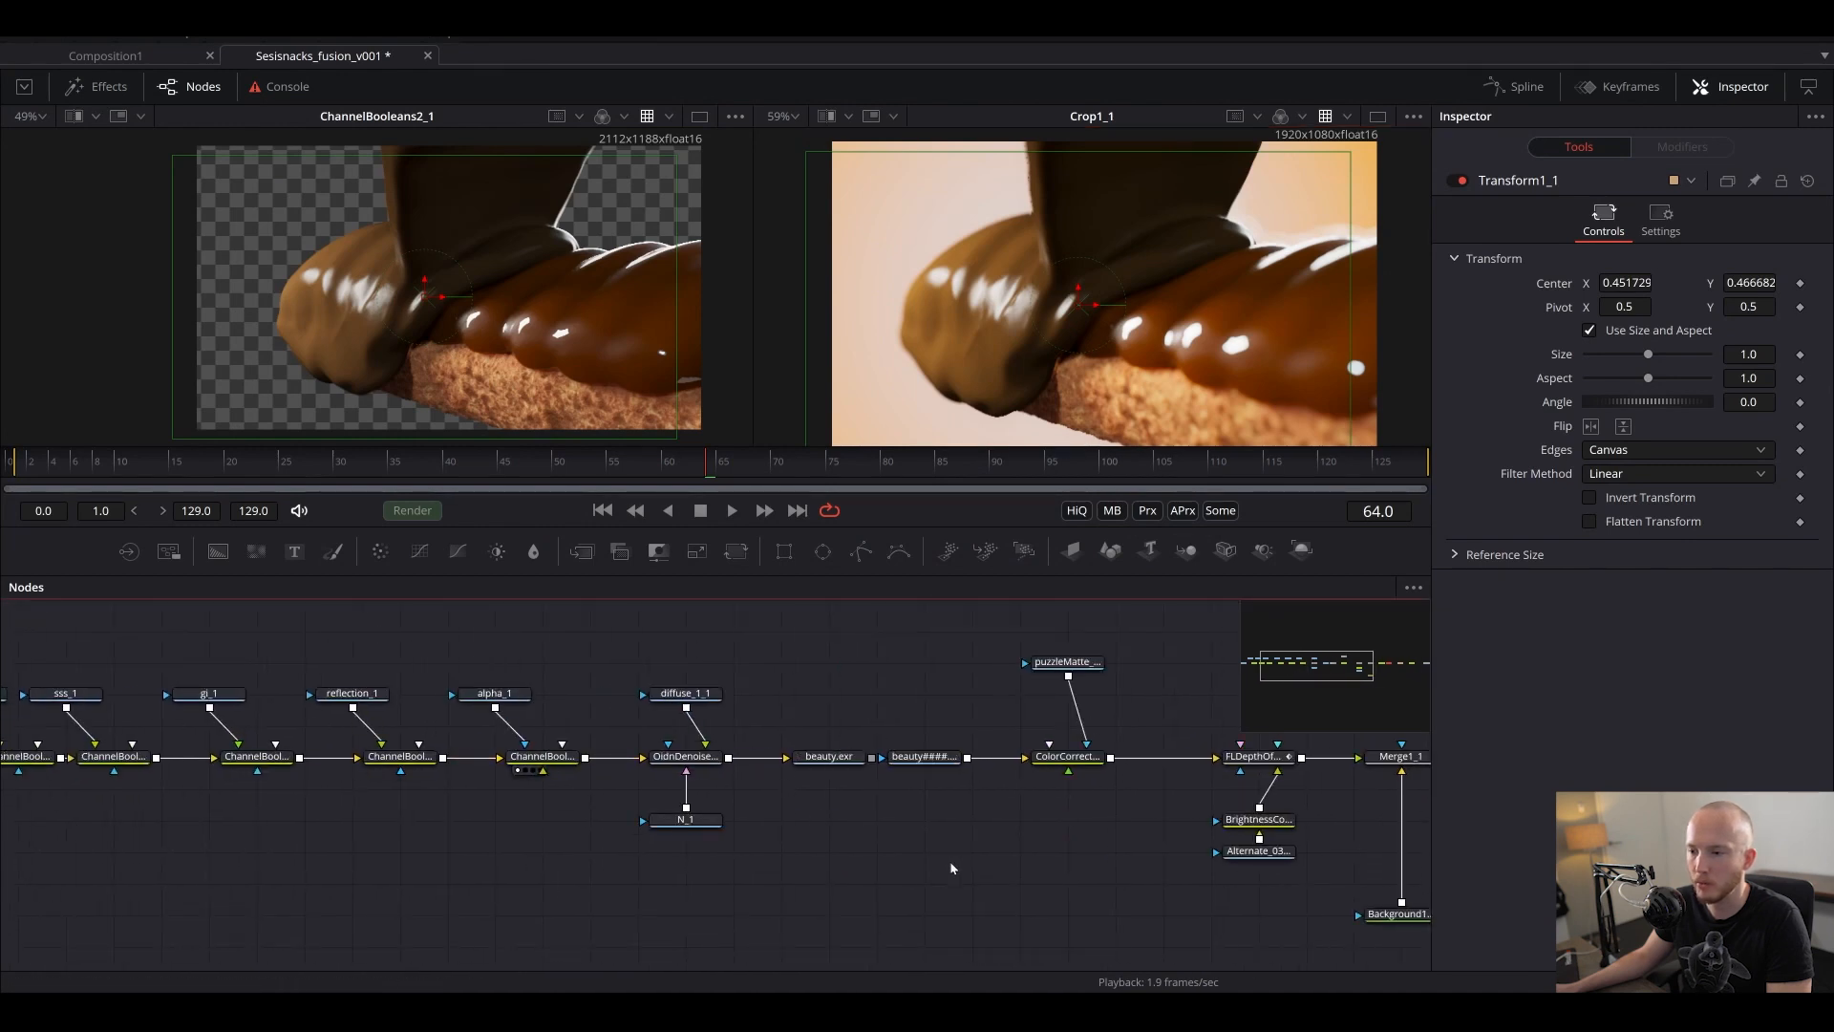
pyautogui.moveTo(817, 769); pyautogui.dragTo(818, 706)
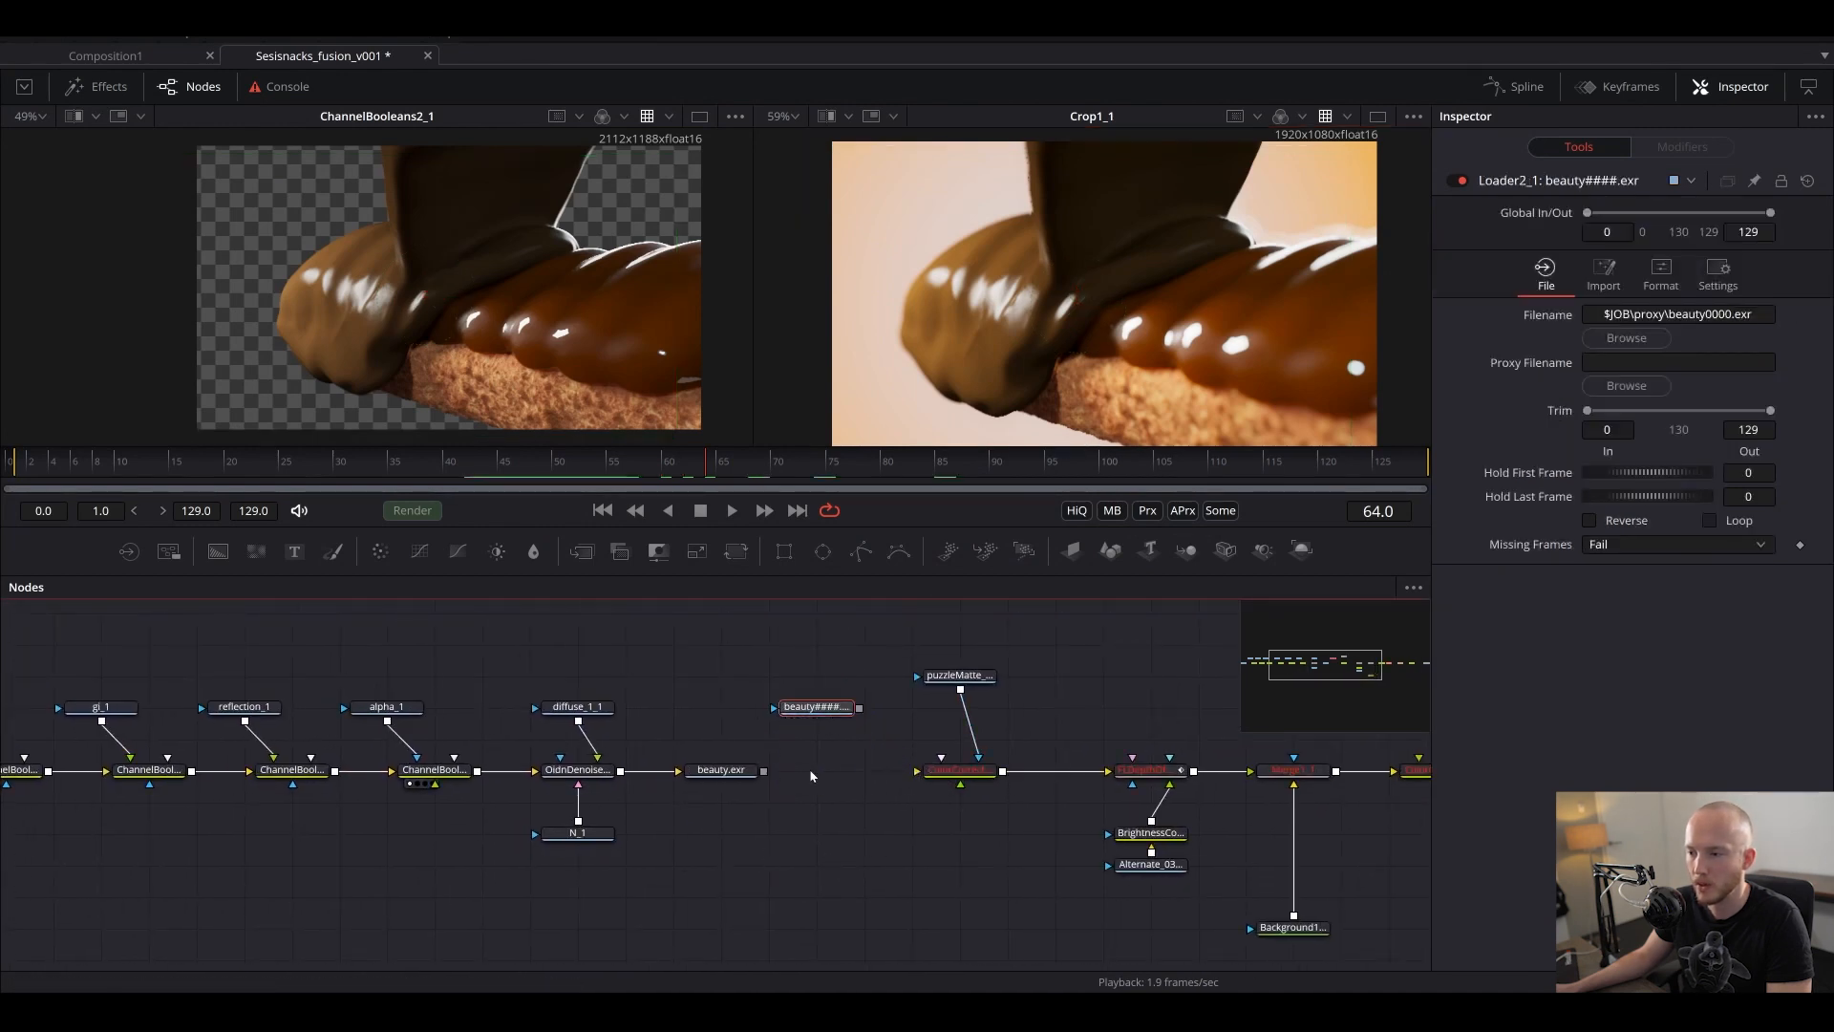
pyautogui.moveTo(888, 766); pyautogui.dragTo(918, 770)
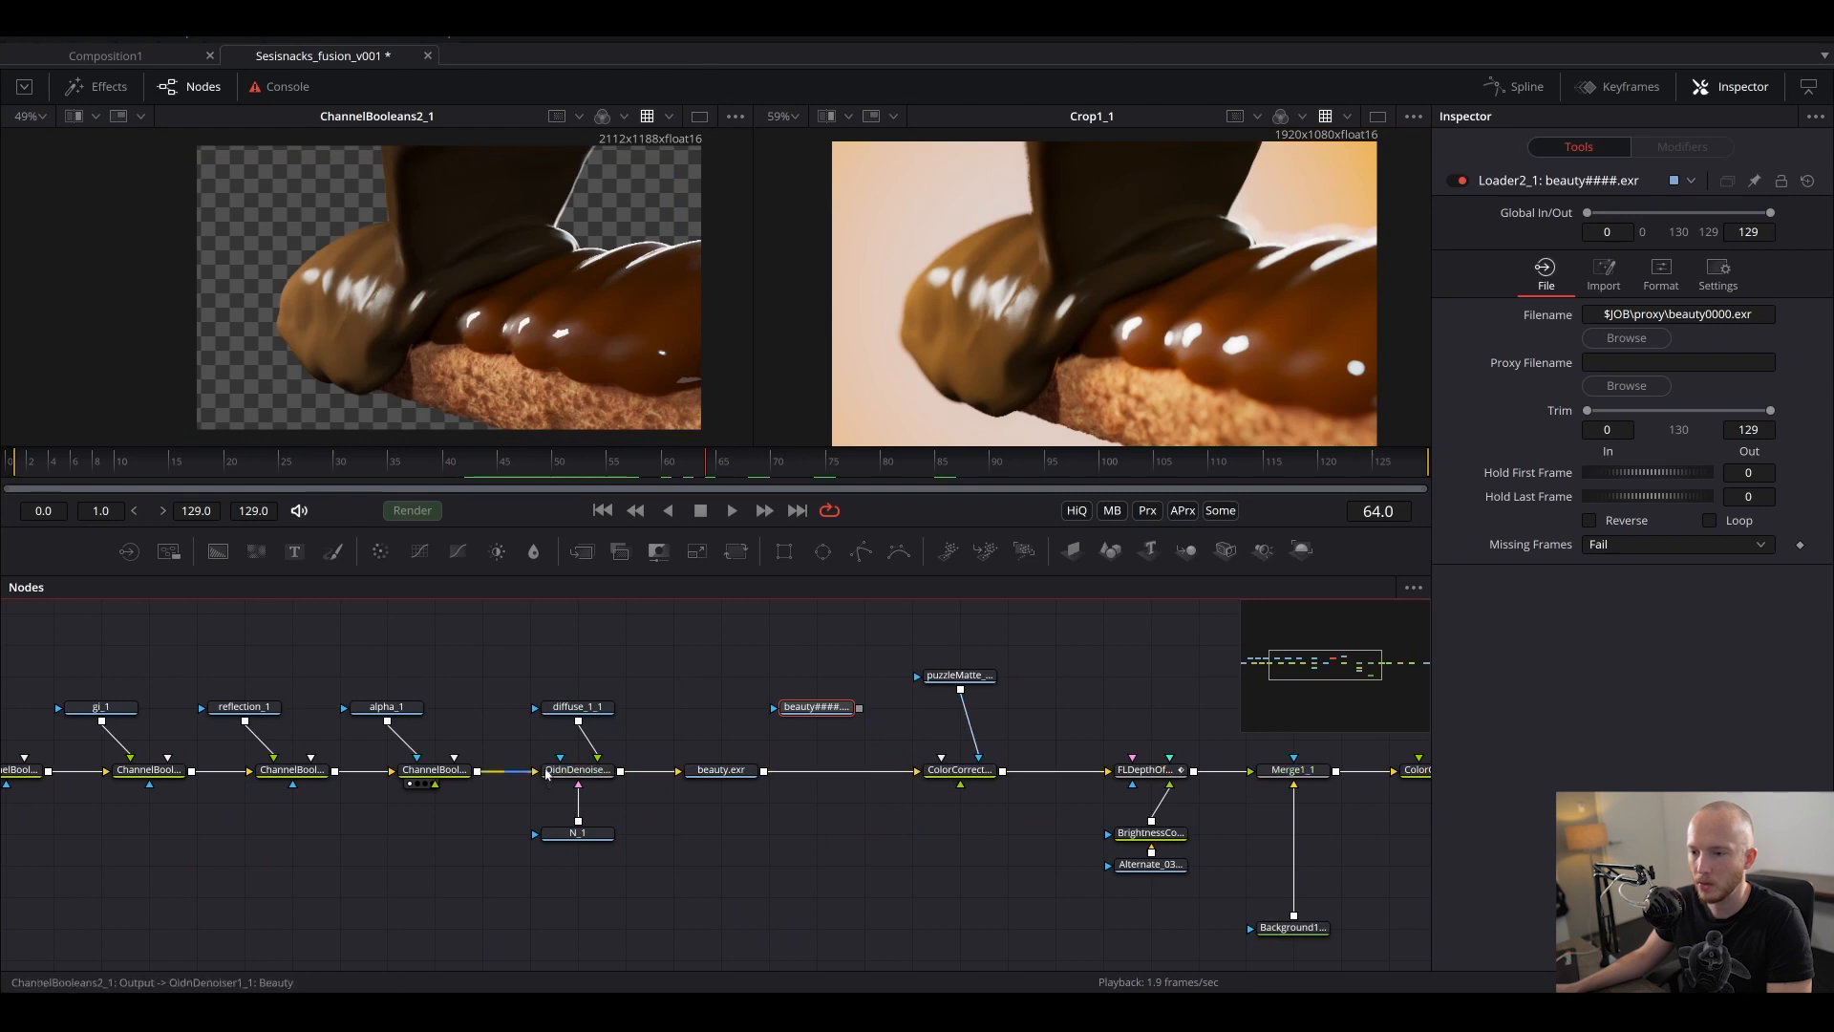
# - Disable the OidnDenoiser1_1 node and pull the beauty.exr saver out of the chain, leaving the denoiser connected to the color corrector
pyautogui.click(577, 769)
pyautogui.hotkey('ctrl', 'p')
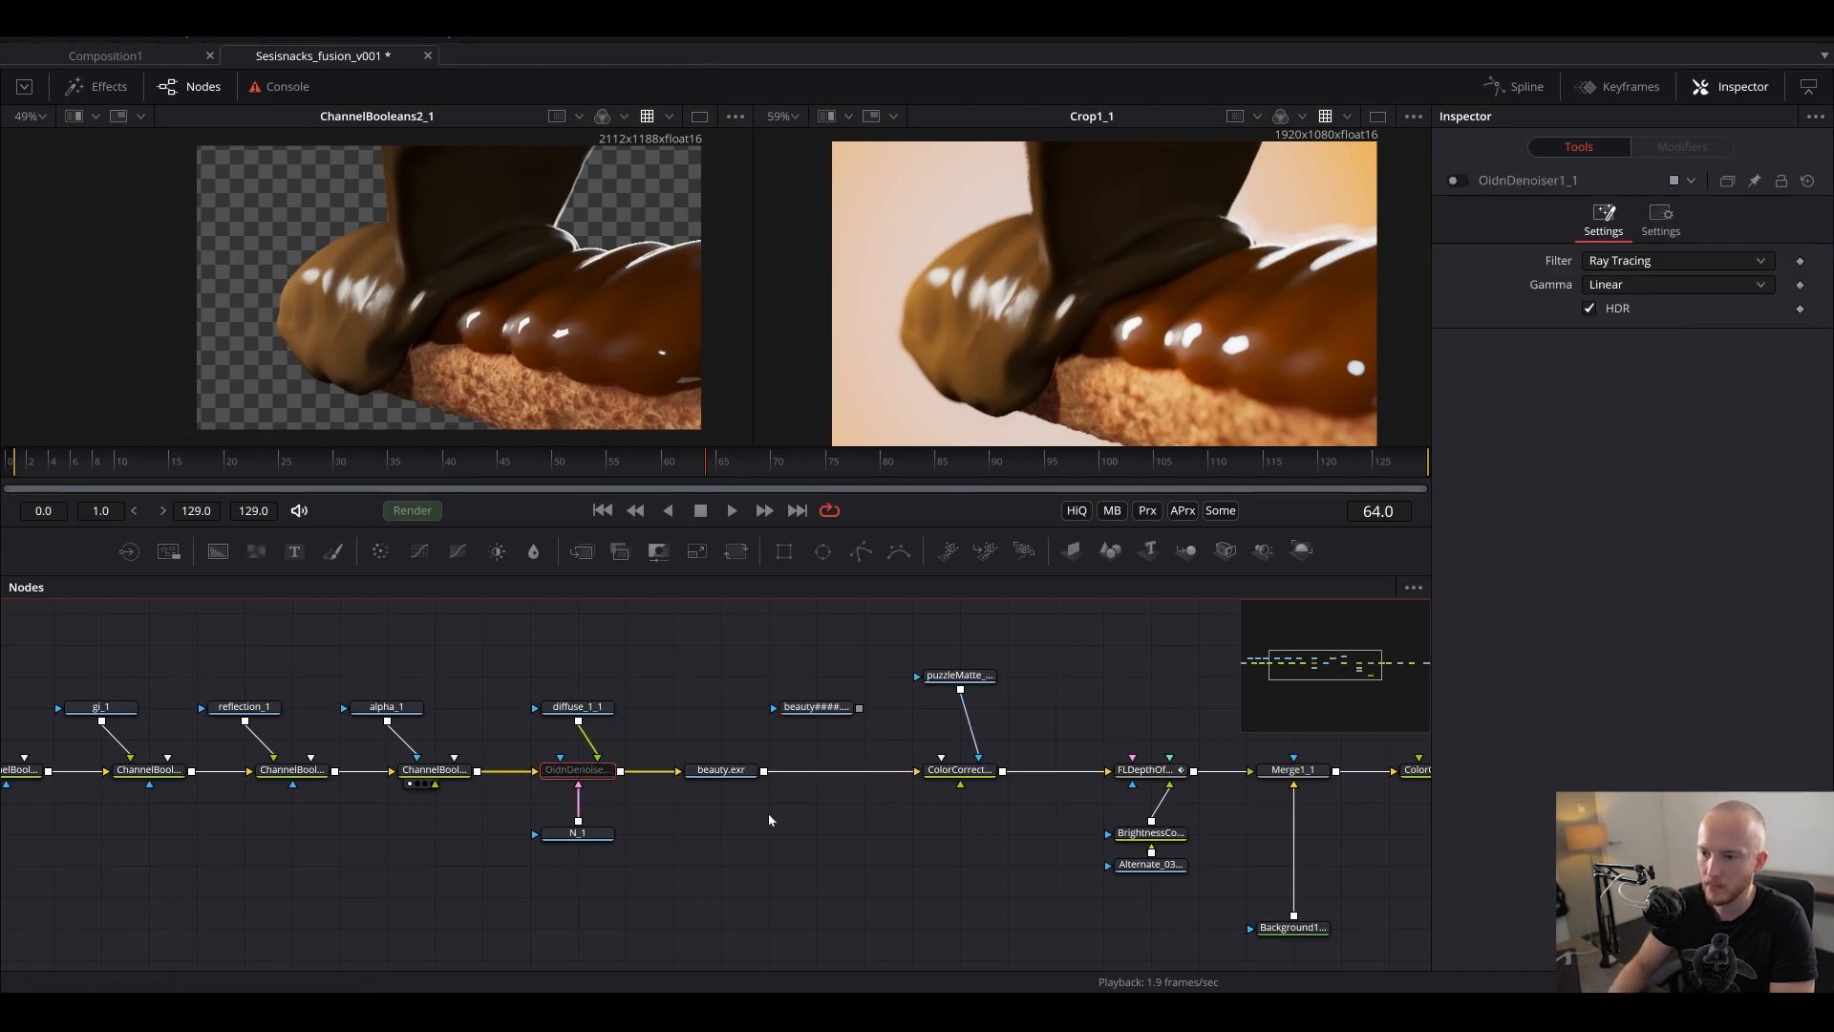
pyautogui.moveTo(944, 769); pyautogui.dragTo(796, 780)
pyautogui.moveTo(574, 780); pyautogui.dragTo(622, 874)
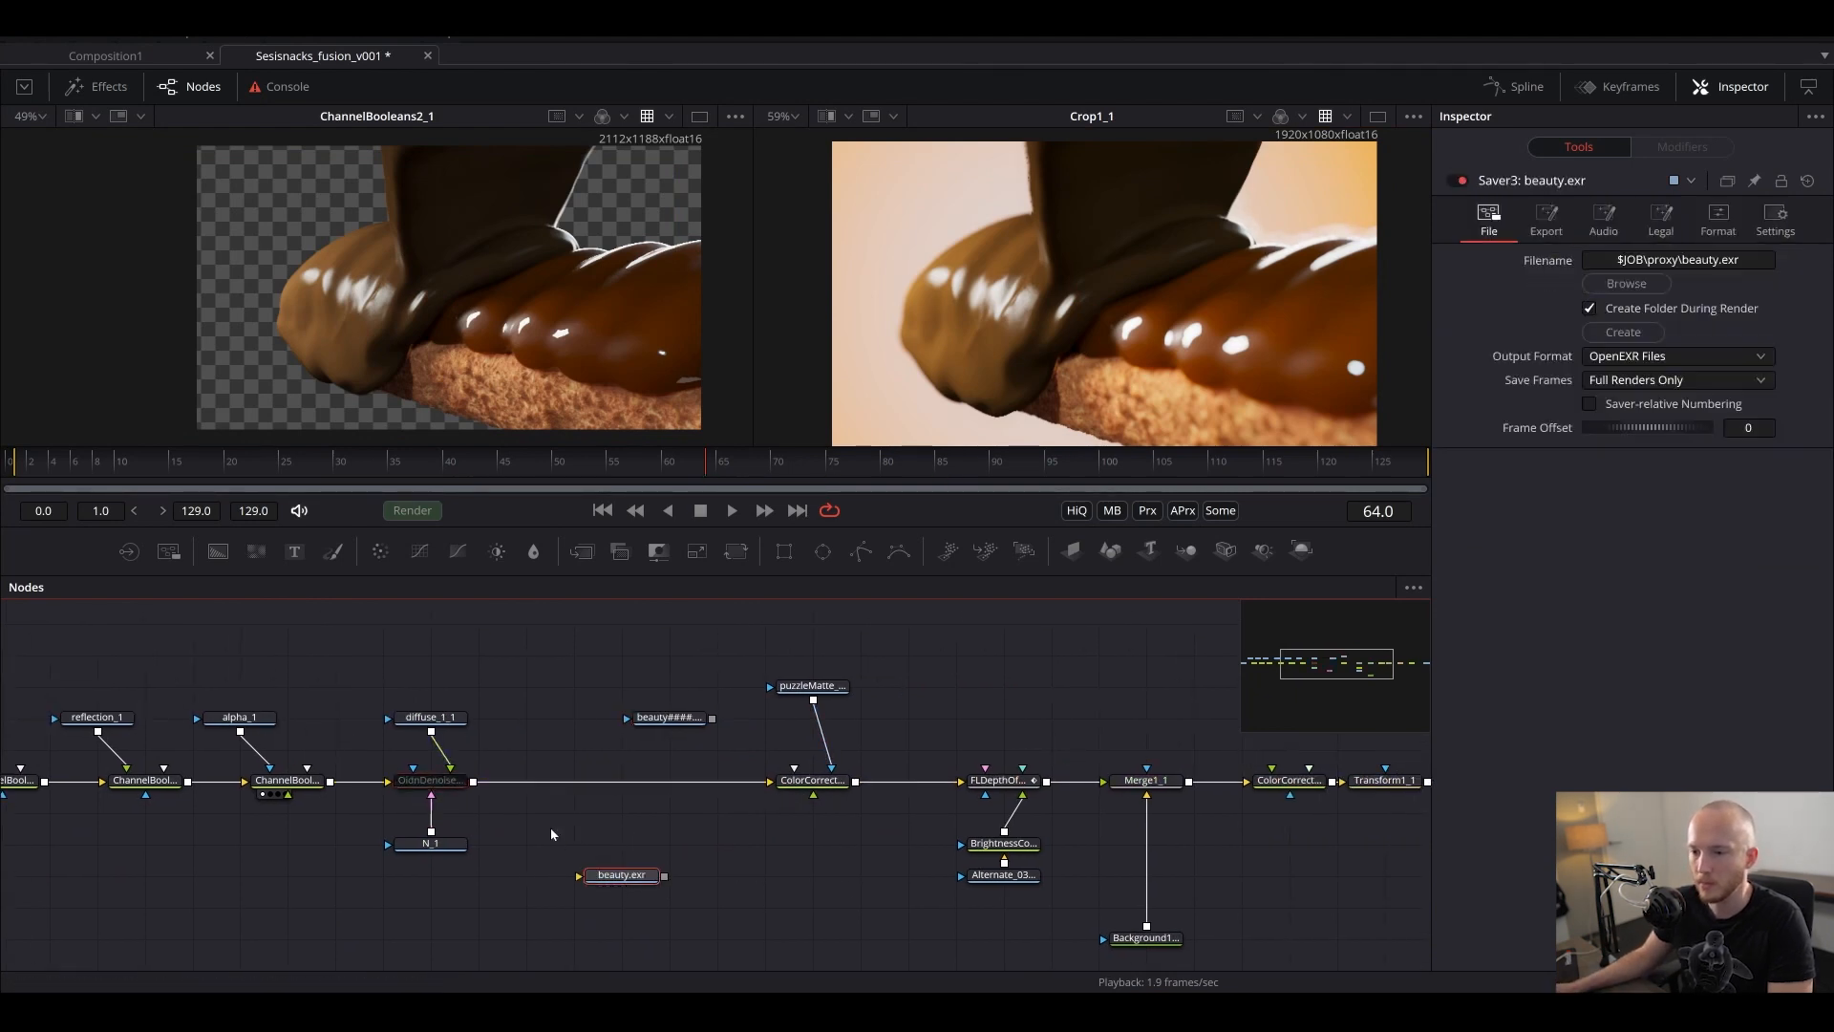
# - View the Transform1_1 output, show Crop1_1 in both viewers and play back the full node chain
pyautogui.hscroll(5, 866, 869)
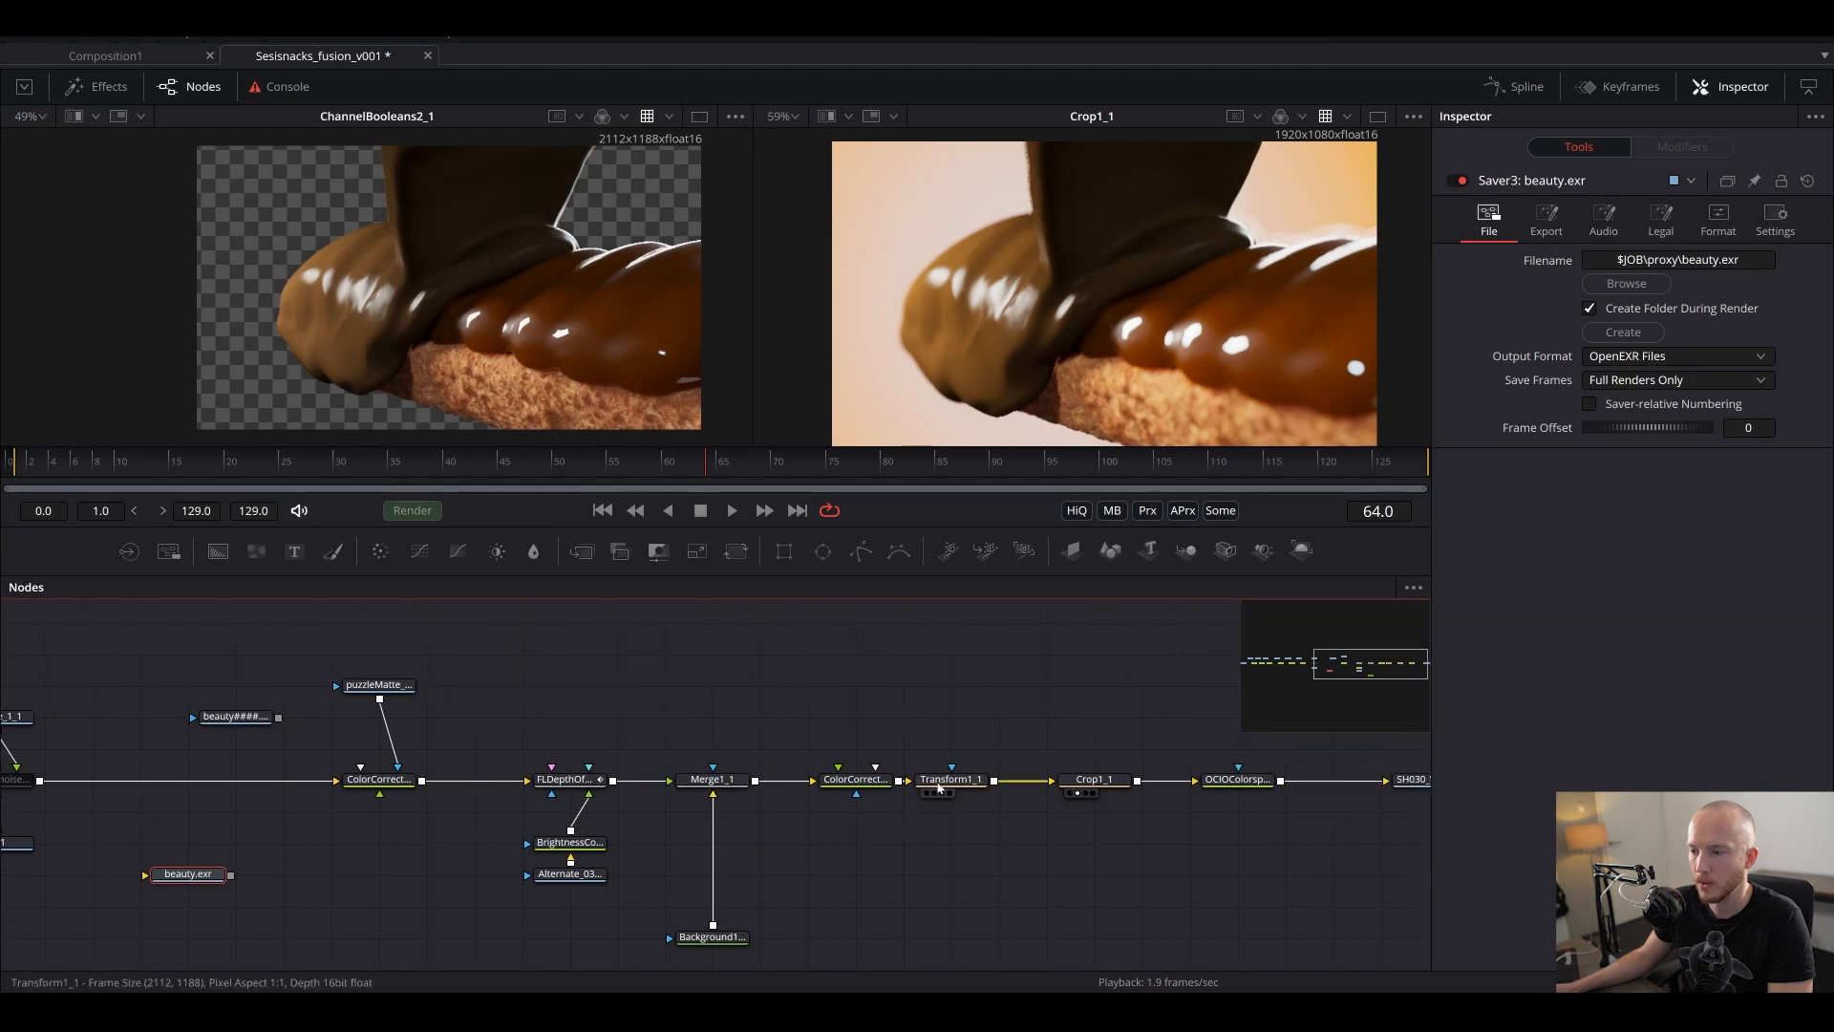
pyautogui.click(939, 792)
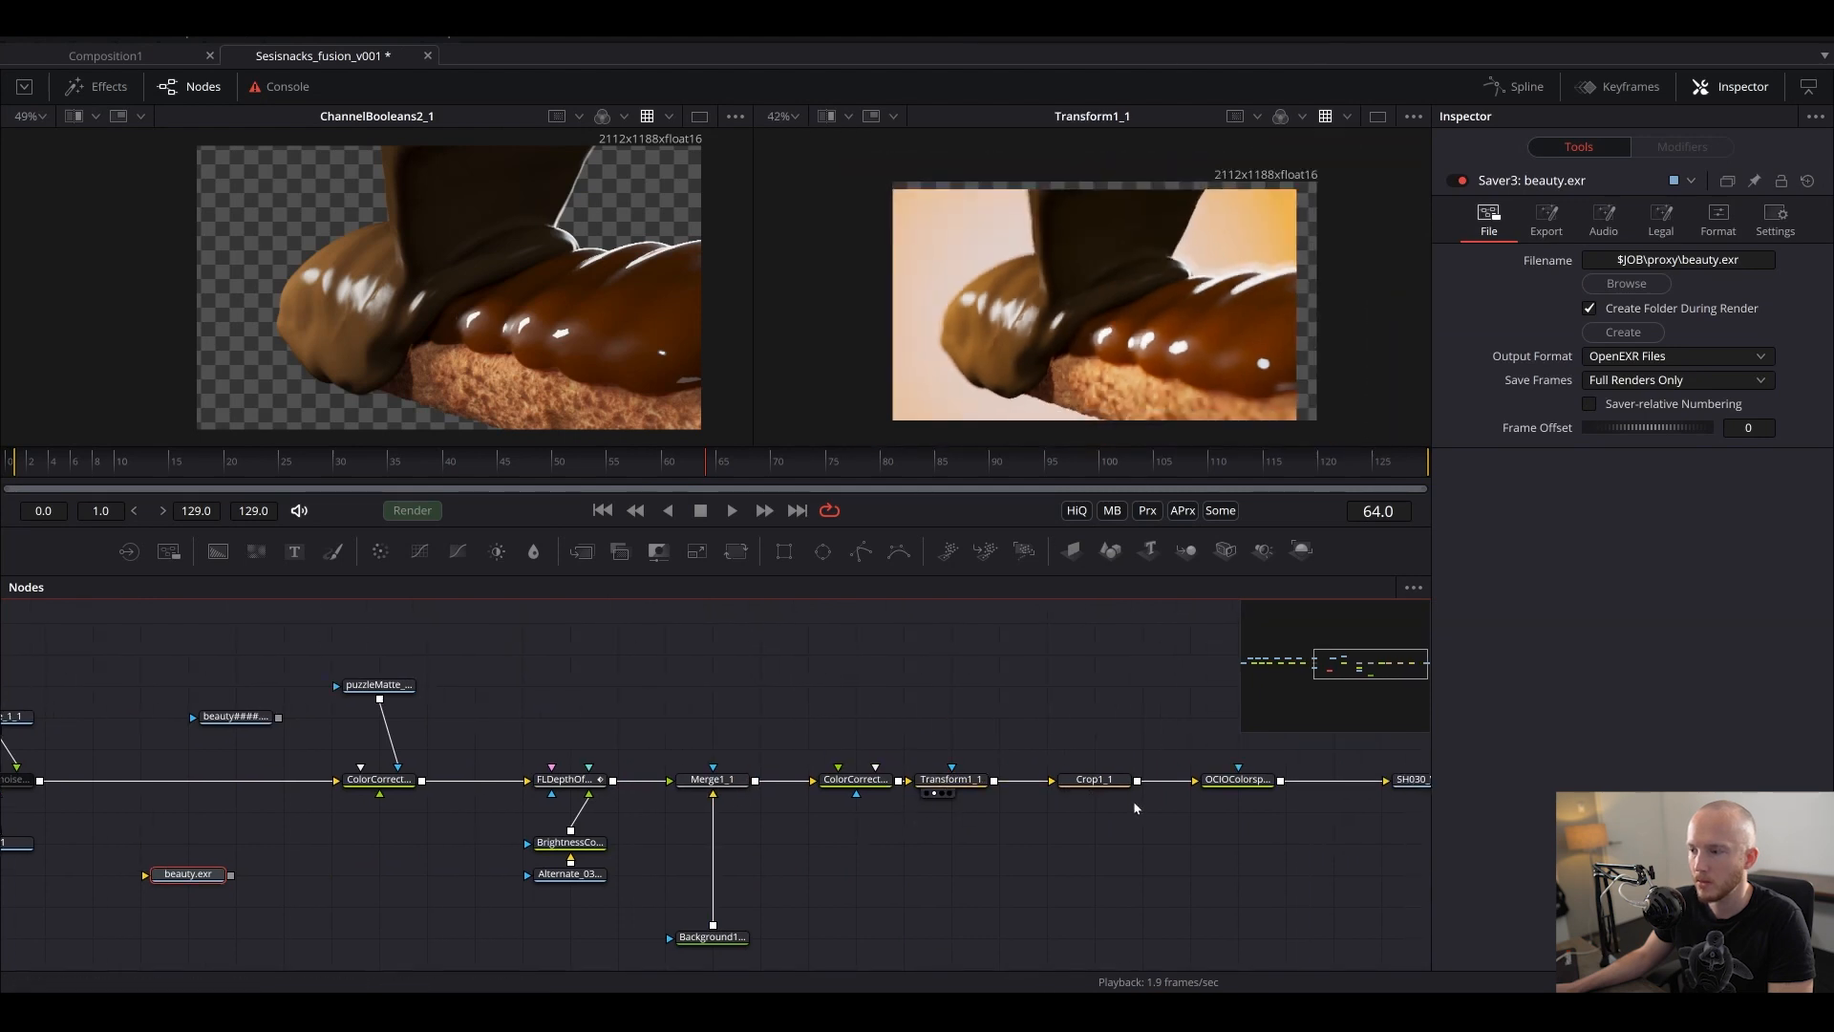
pyautogui.click(1080, 793)
pyautogui.click(1072, 793)
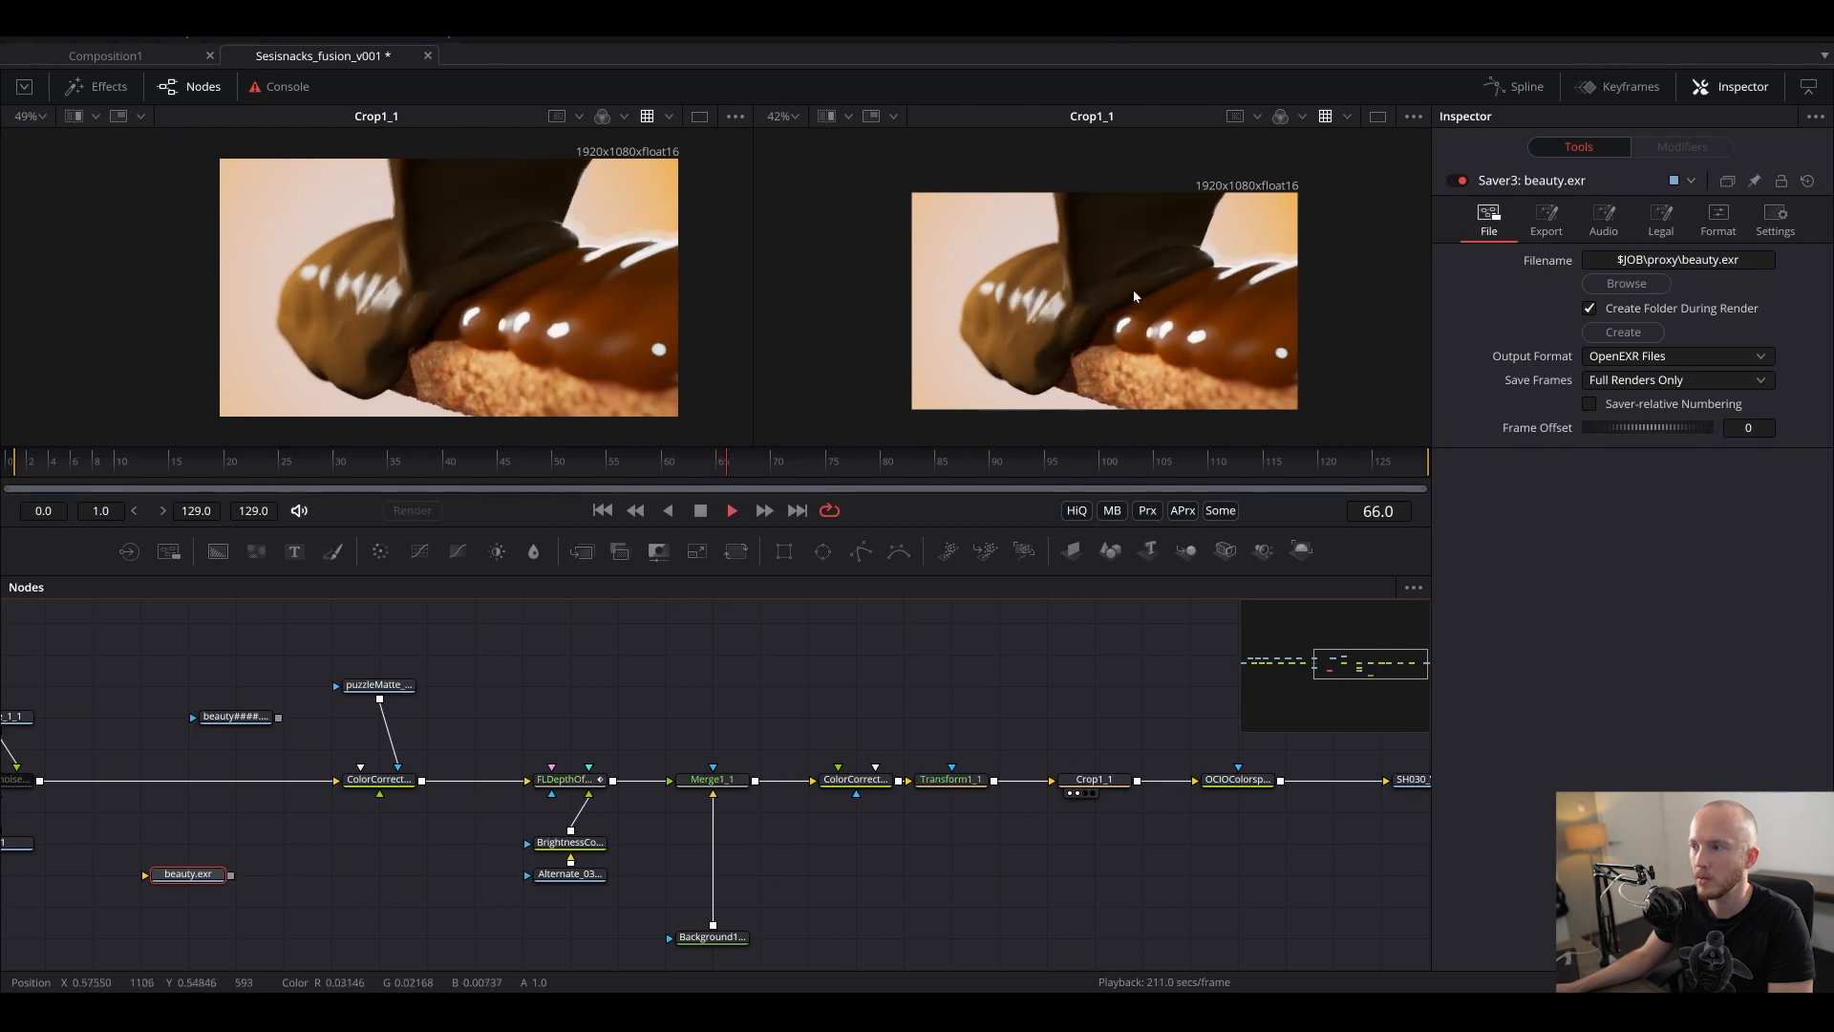
pyautogui.scroll(2, 1136, 287)
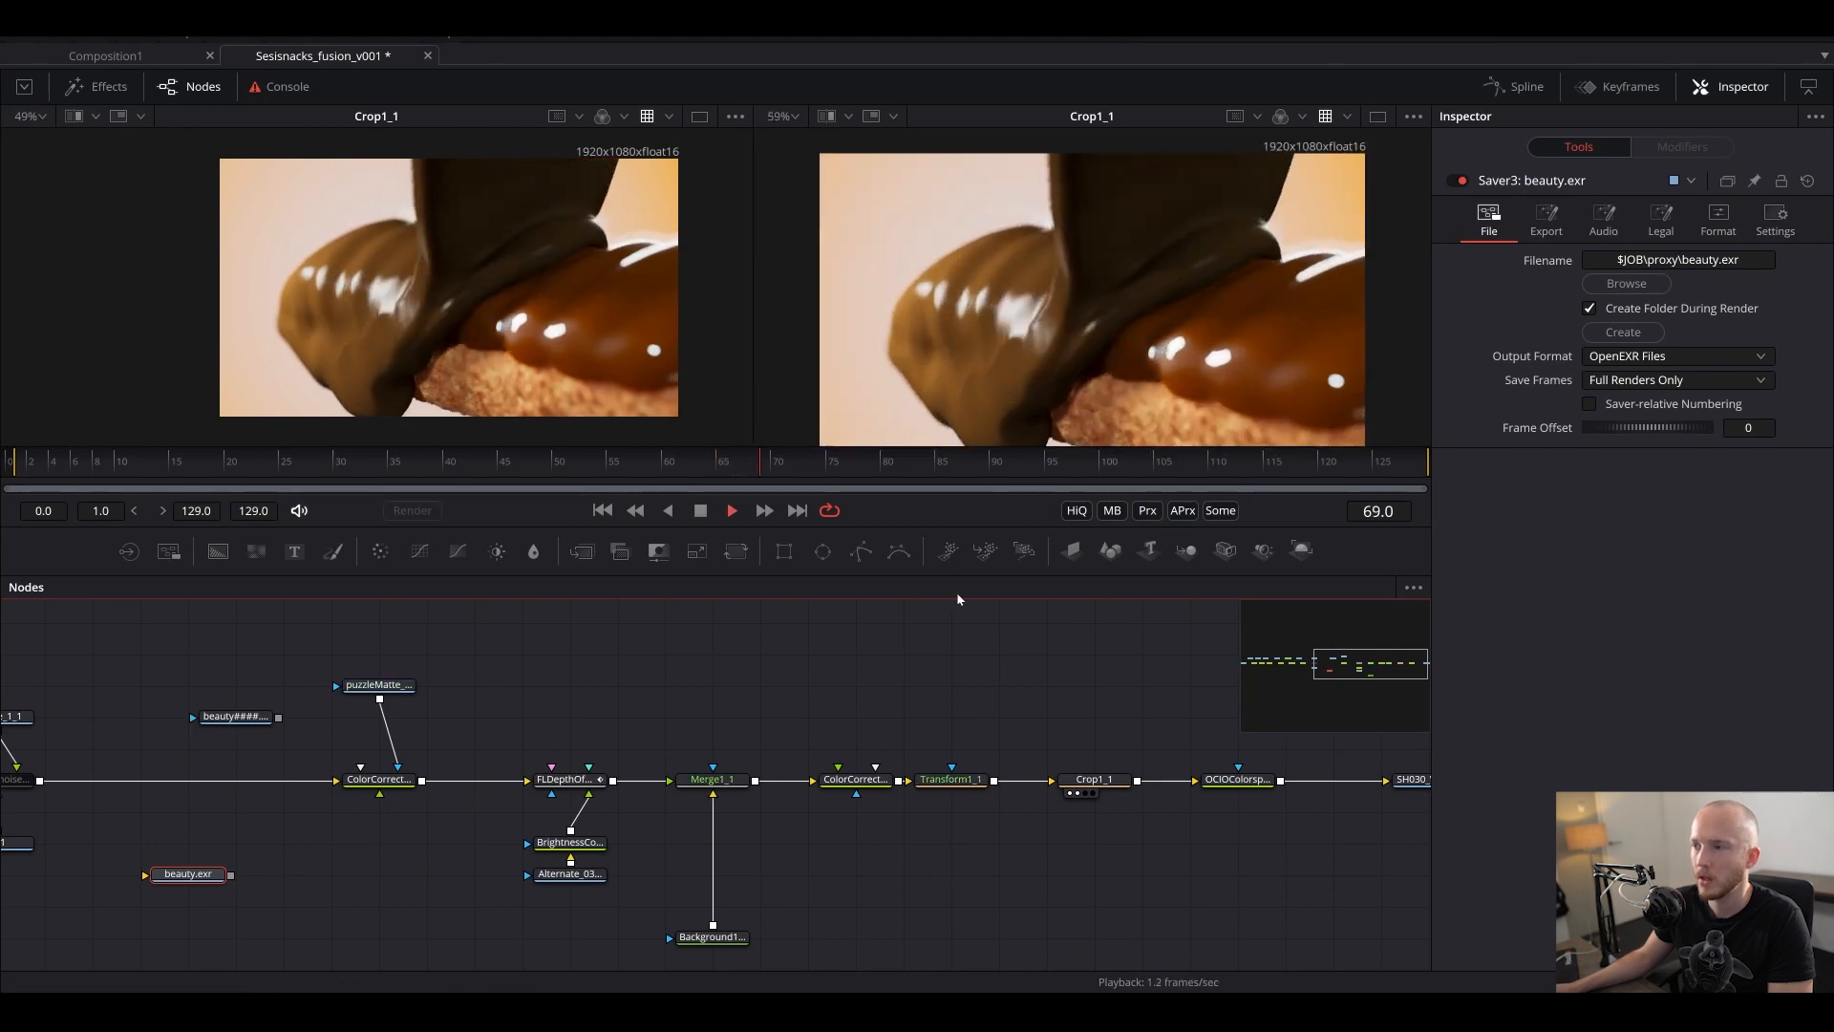
pyautogui.press('space')
# - Try a full-strength green tint on ColorCorrector2_1's master range and undo it
pyautogui.click(837, 787)
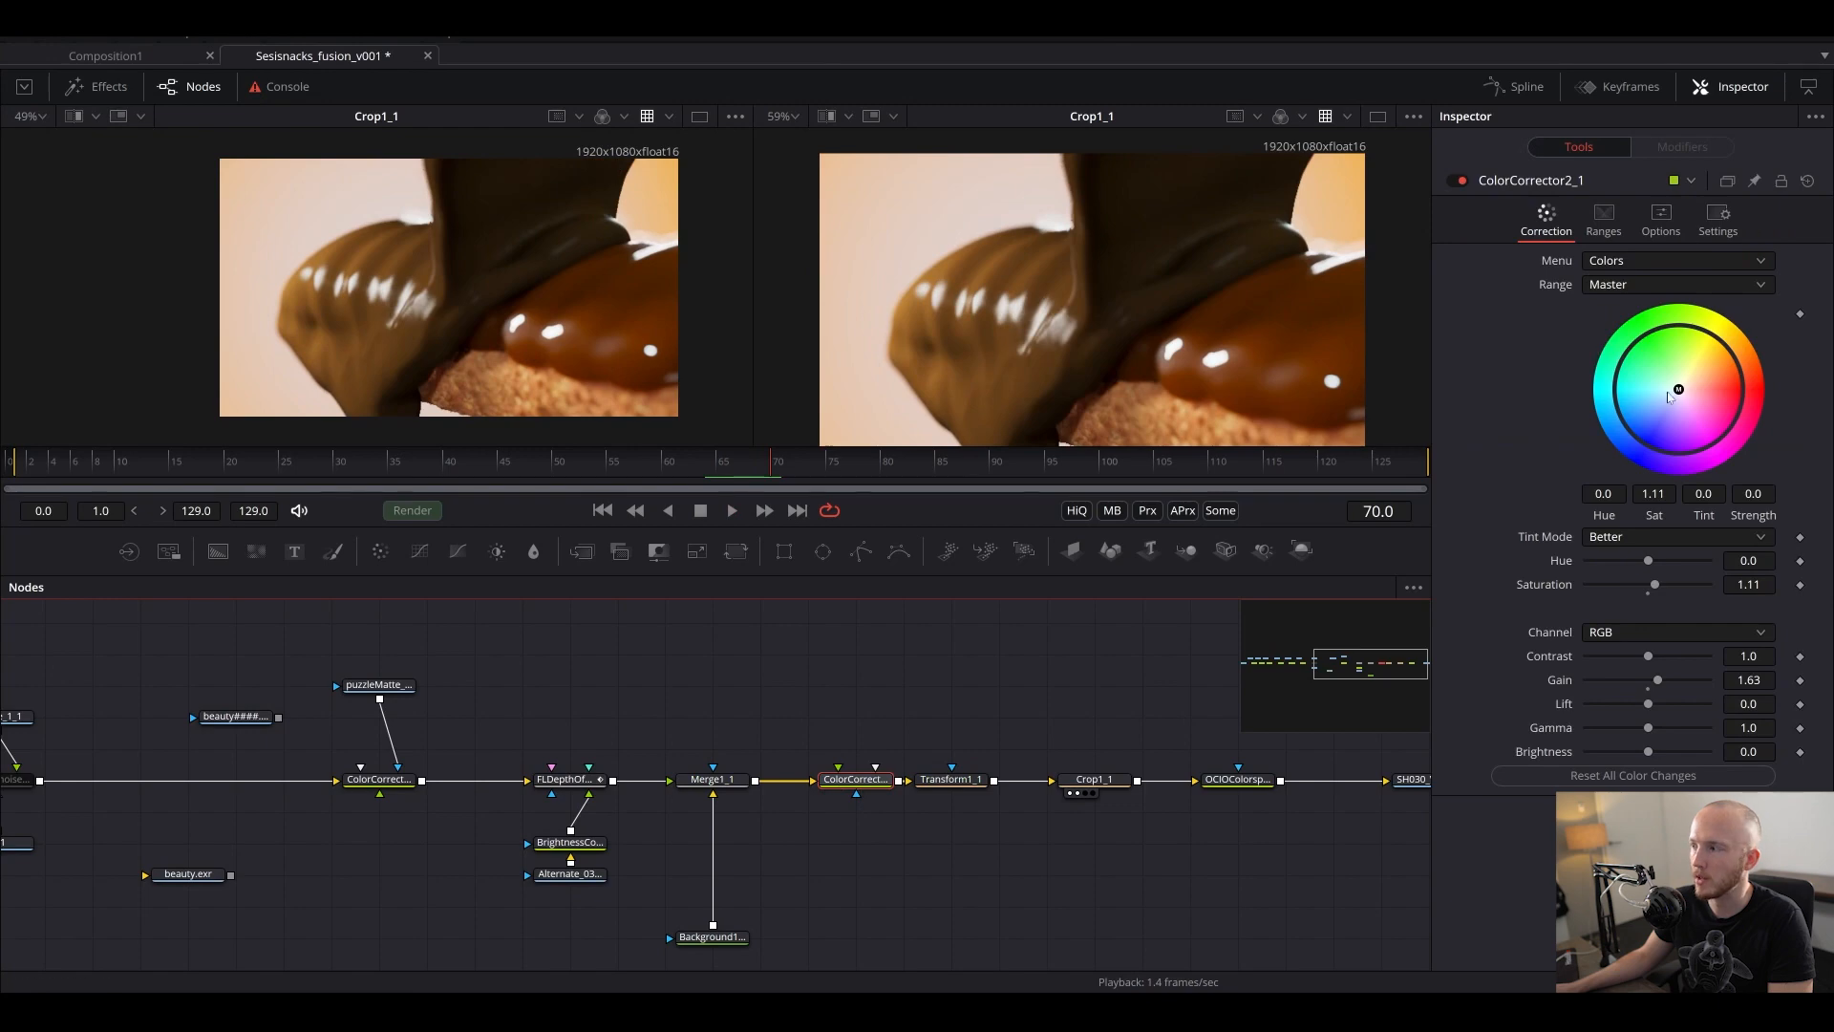
pyautogui.moveTo(1669, 397); pyautogui.dragTo(1680, 325)
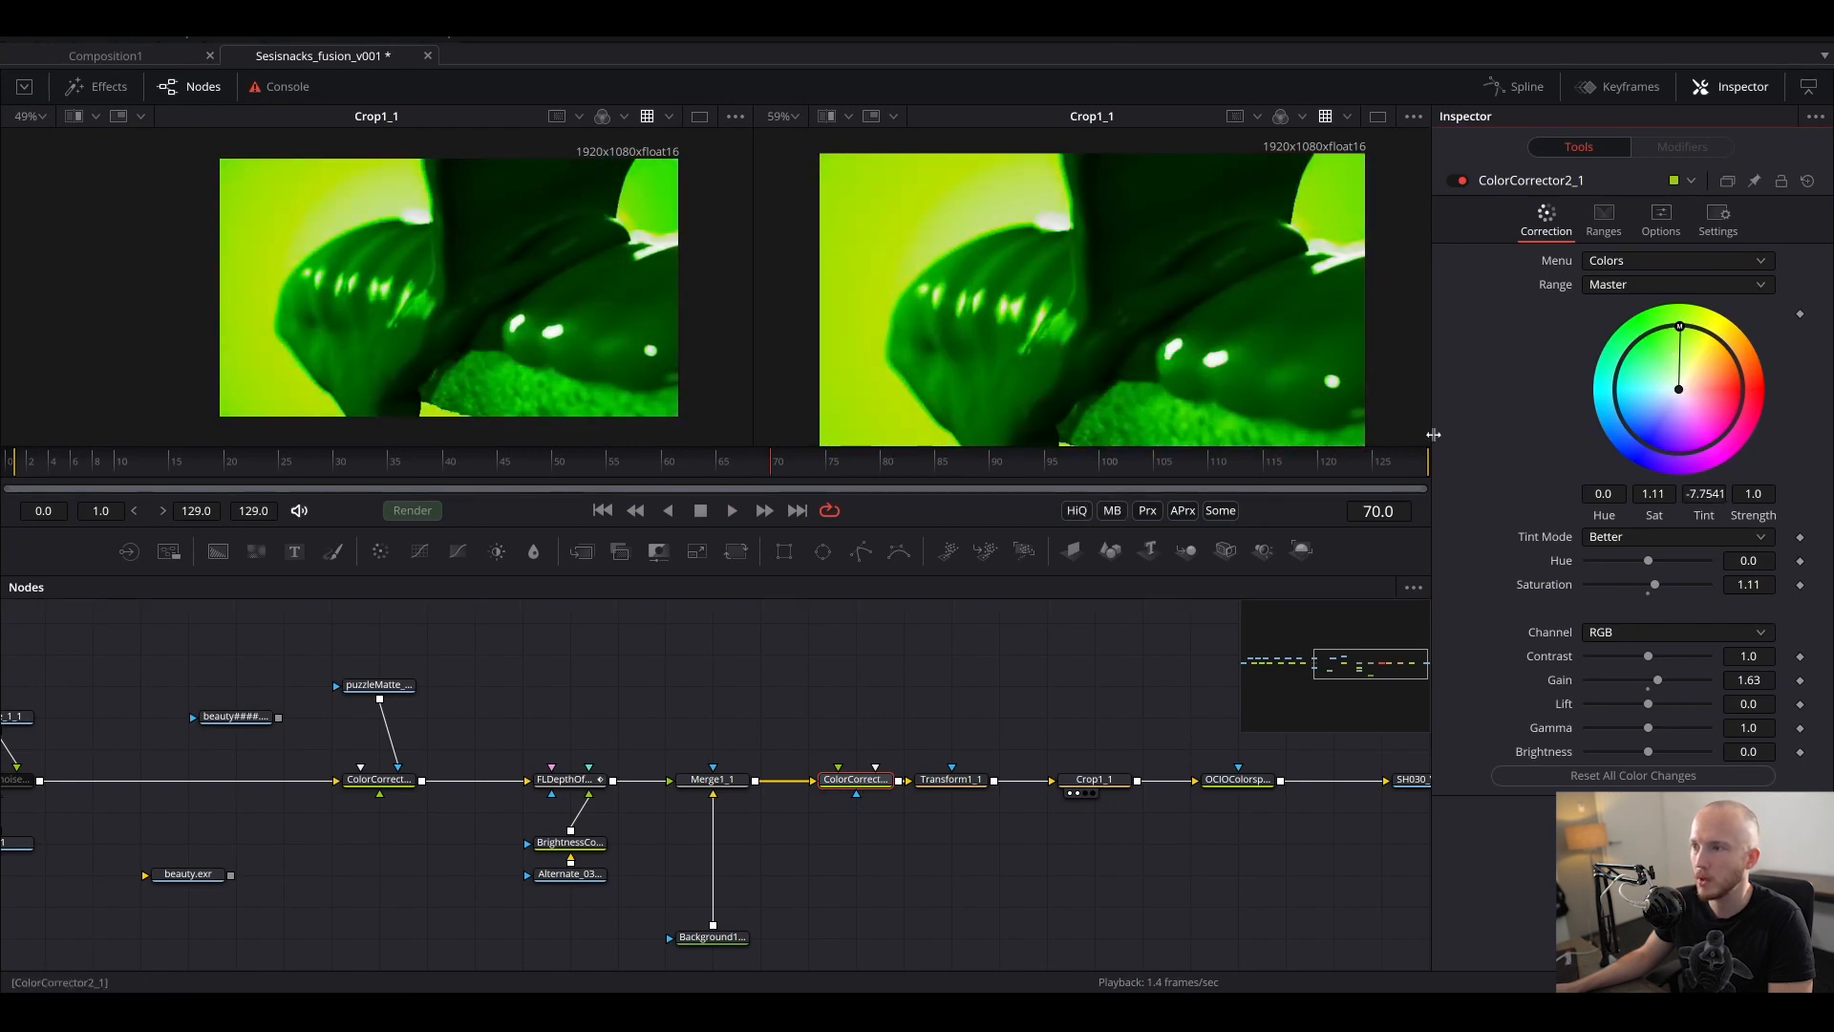
pyautogui.hotkey('ctrl', 'z')
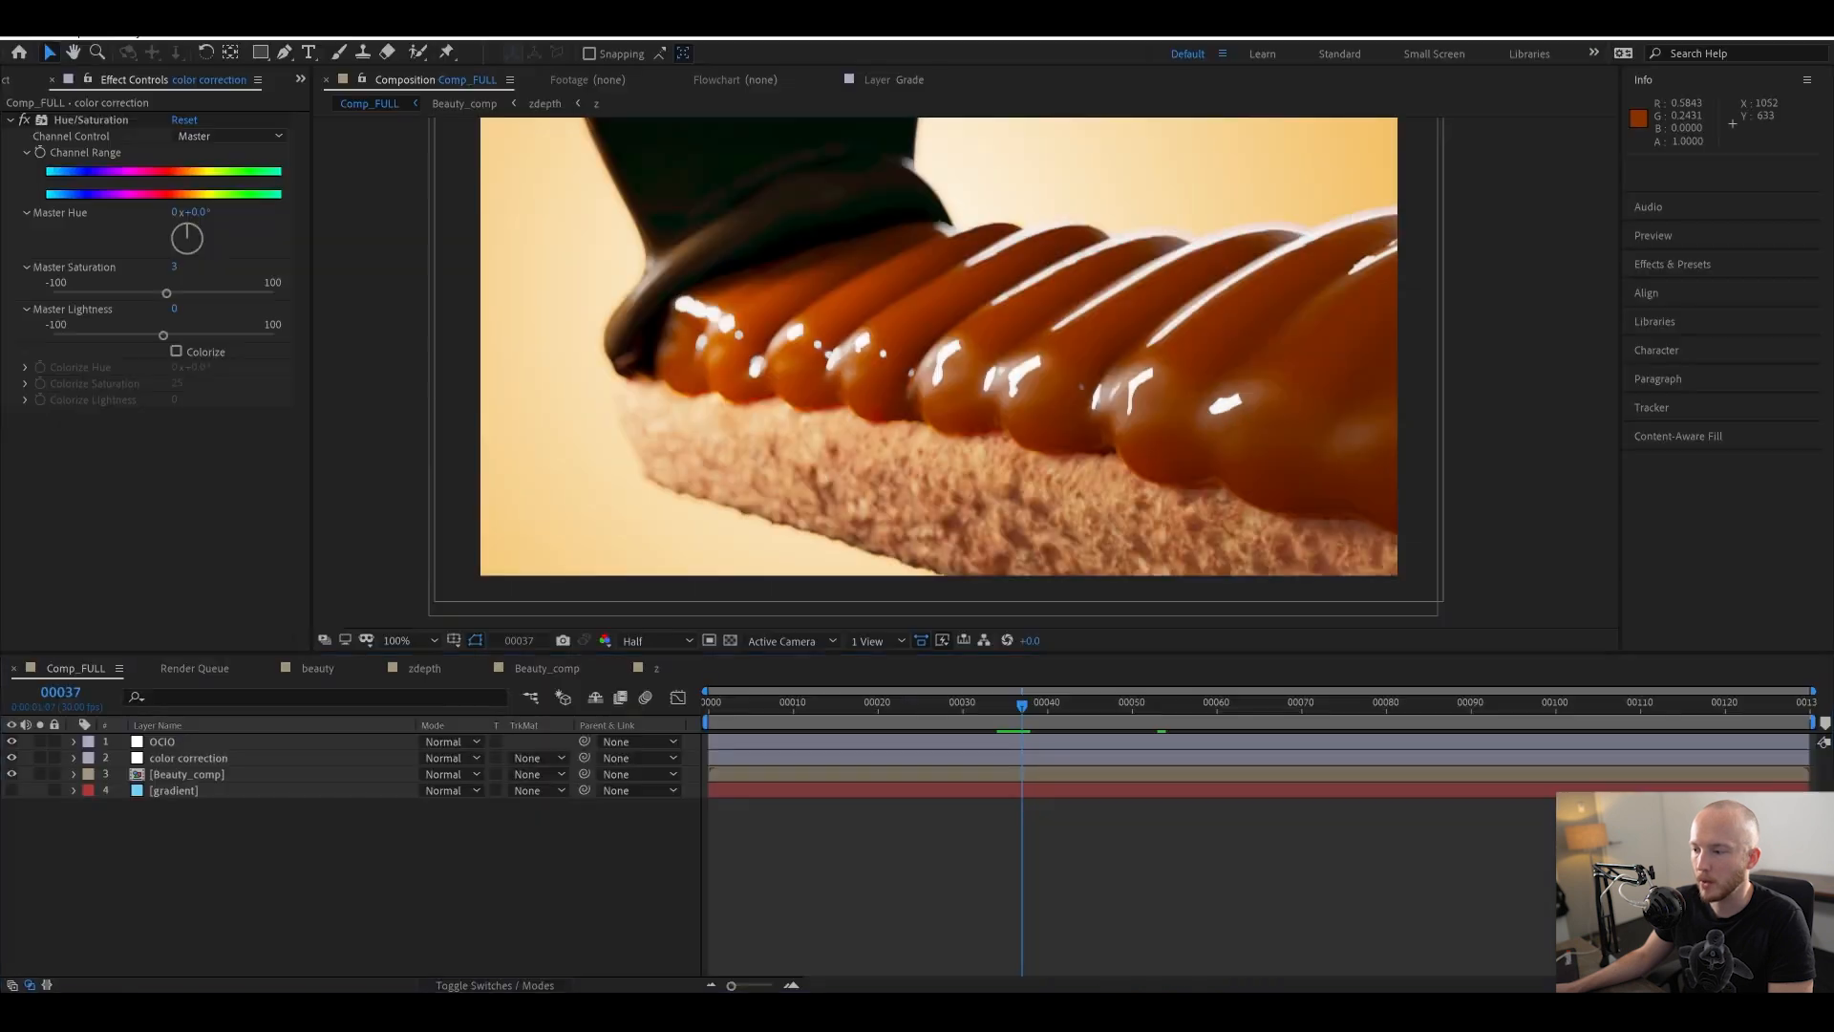
# - In After Effects, try a Master Saturation of 60 on the color correction layer and undo it
pyautogui.click(170, 759)
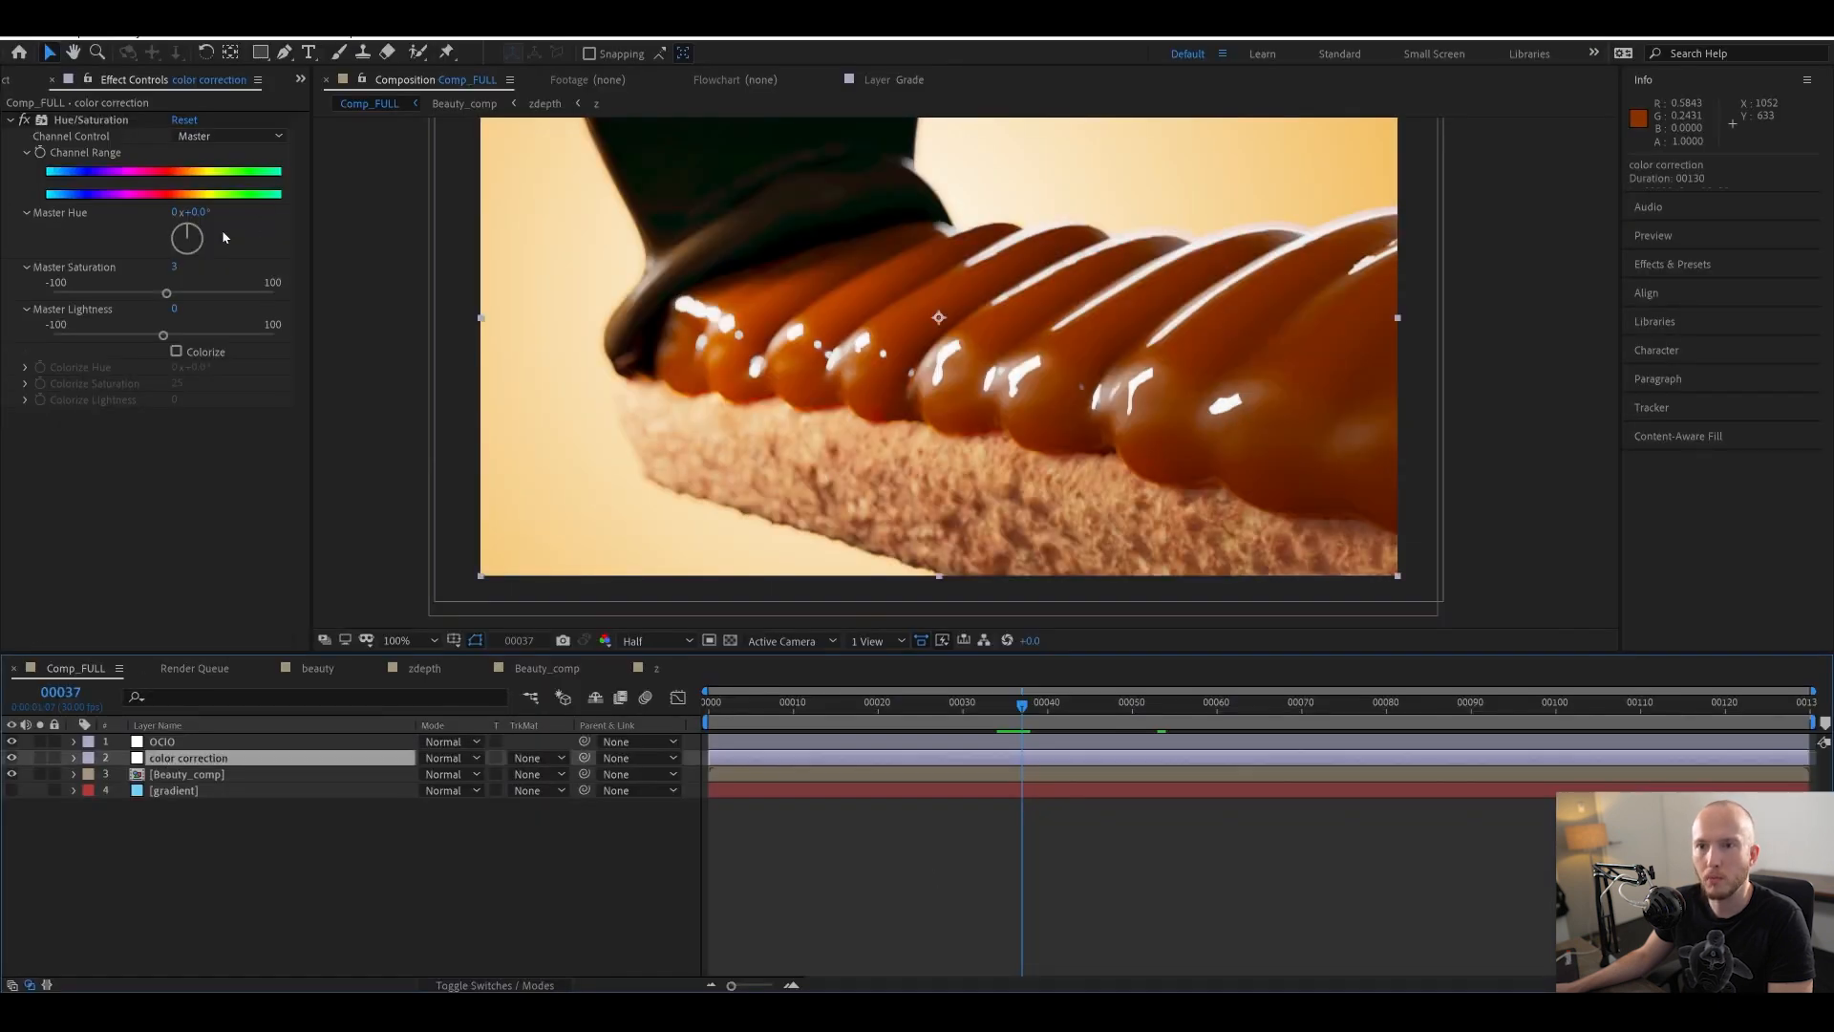
pyautogui.moveTo(168, 292); pyautogui.dragTo(171, 294)
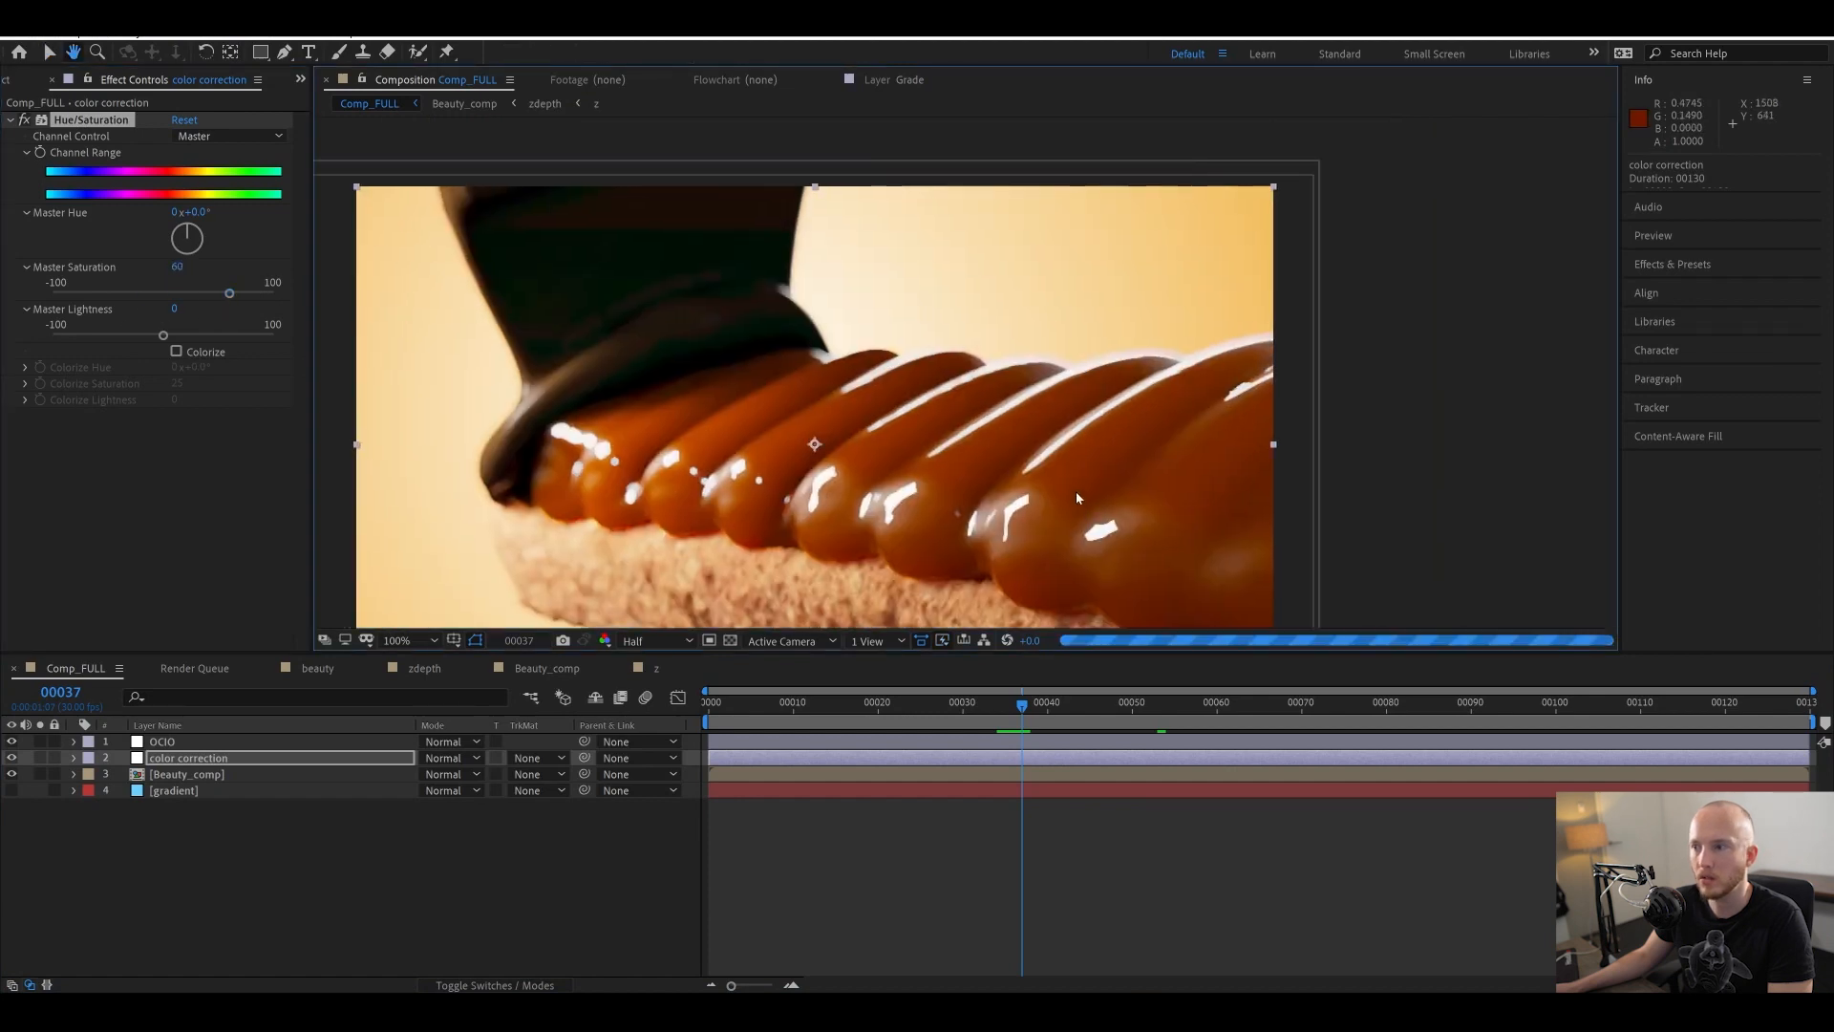
pyautogui.hotkey('ctrl', 'z')
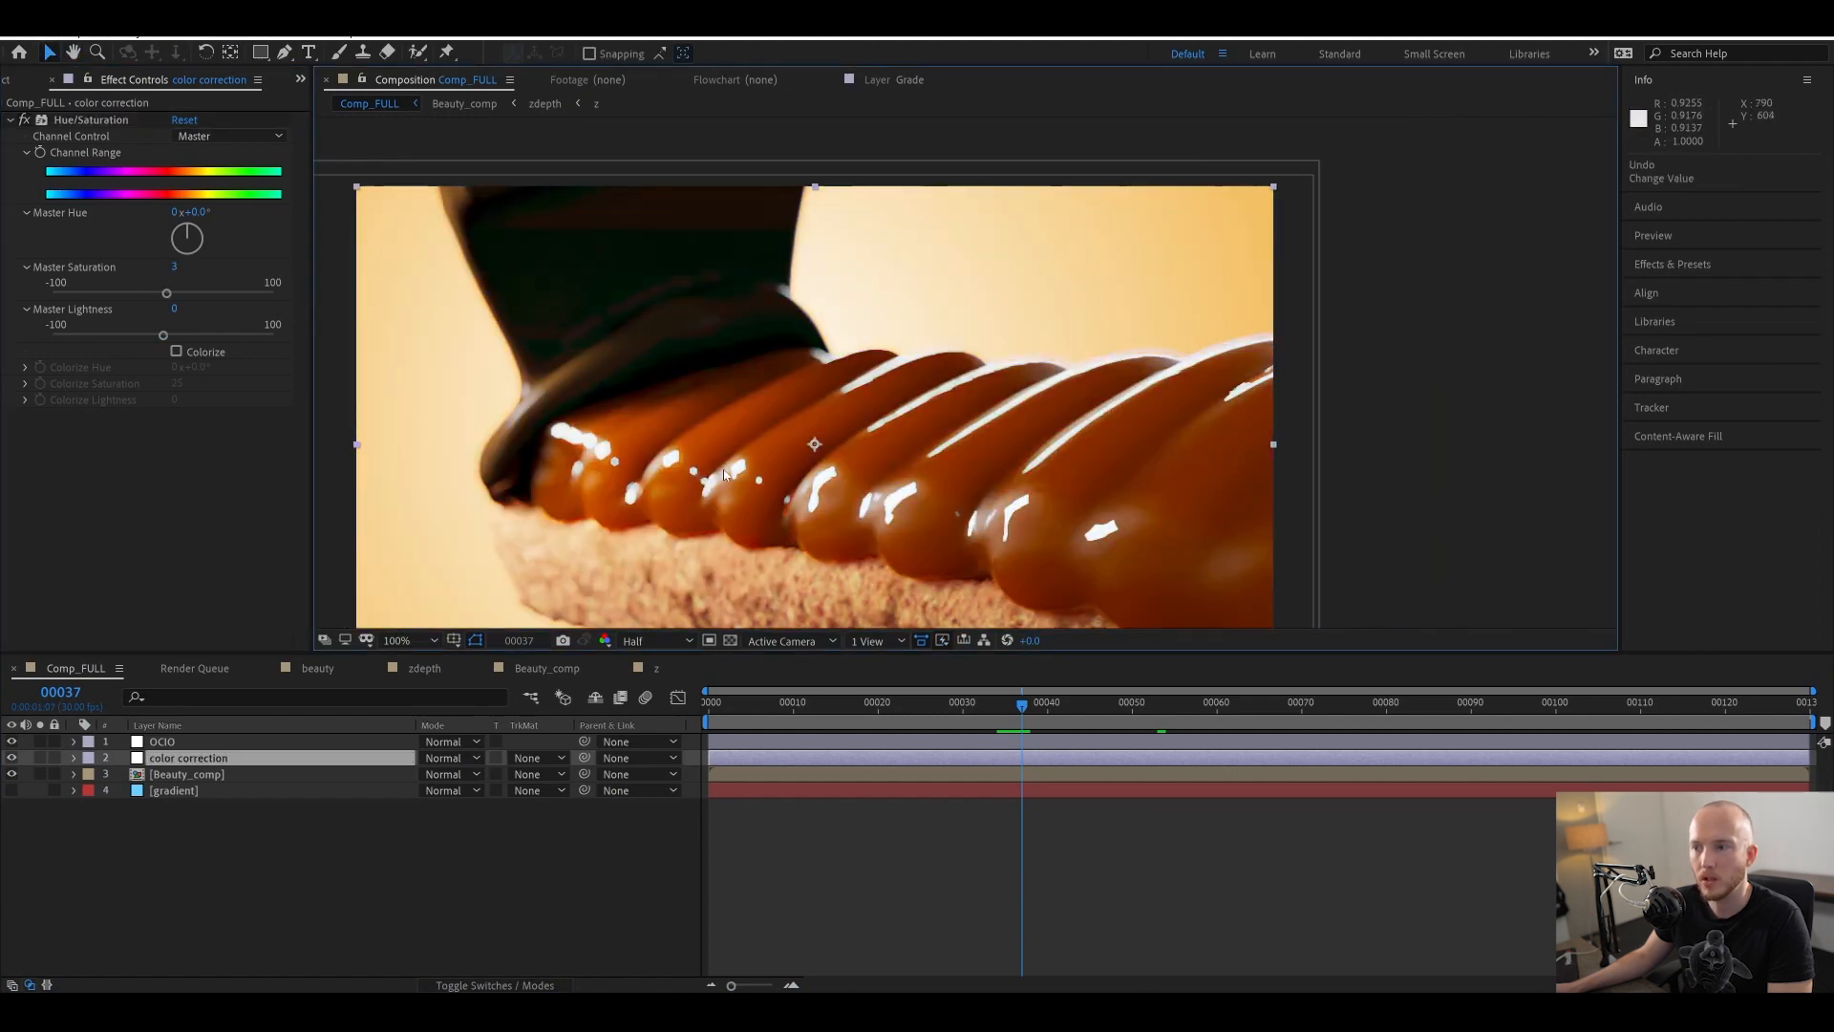
pyautogui.moveTo(704, 504); pyautogui.dragTo(825, 429)
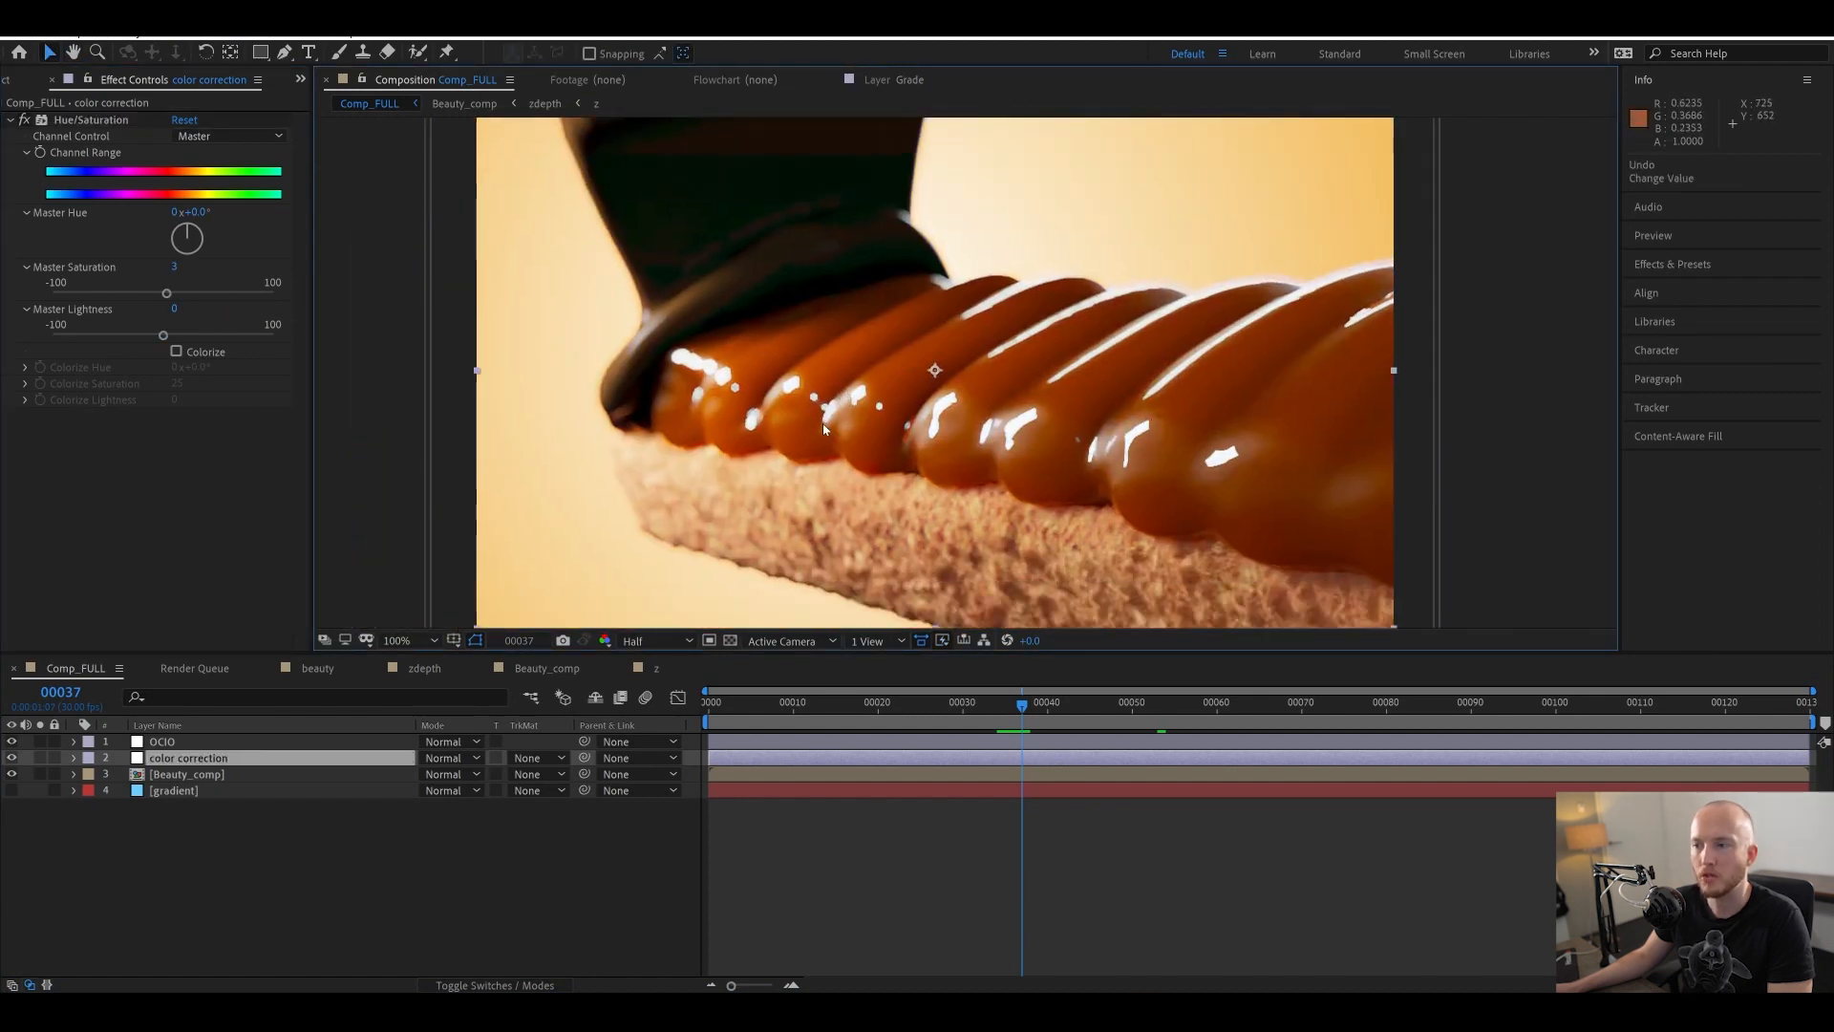
# - Set the color correction layer's Master Saturation to -88
pyautogui.click(168, 293)
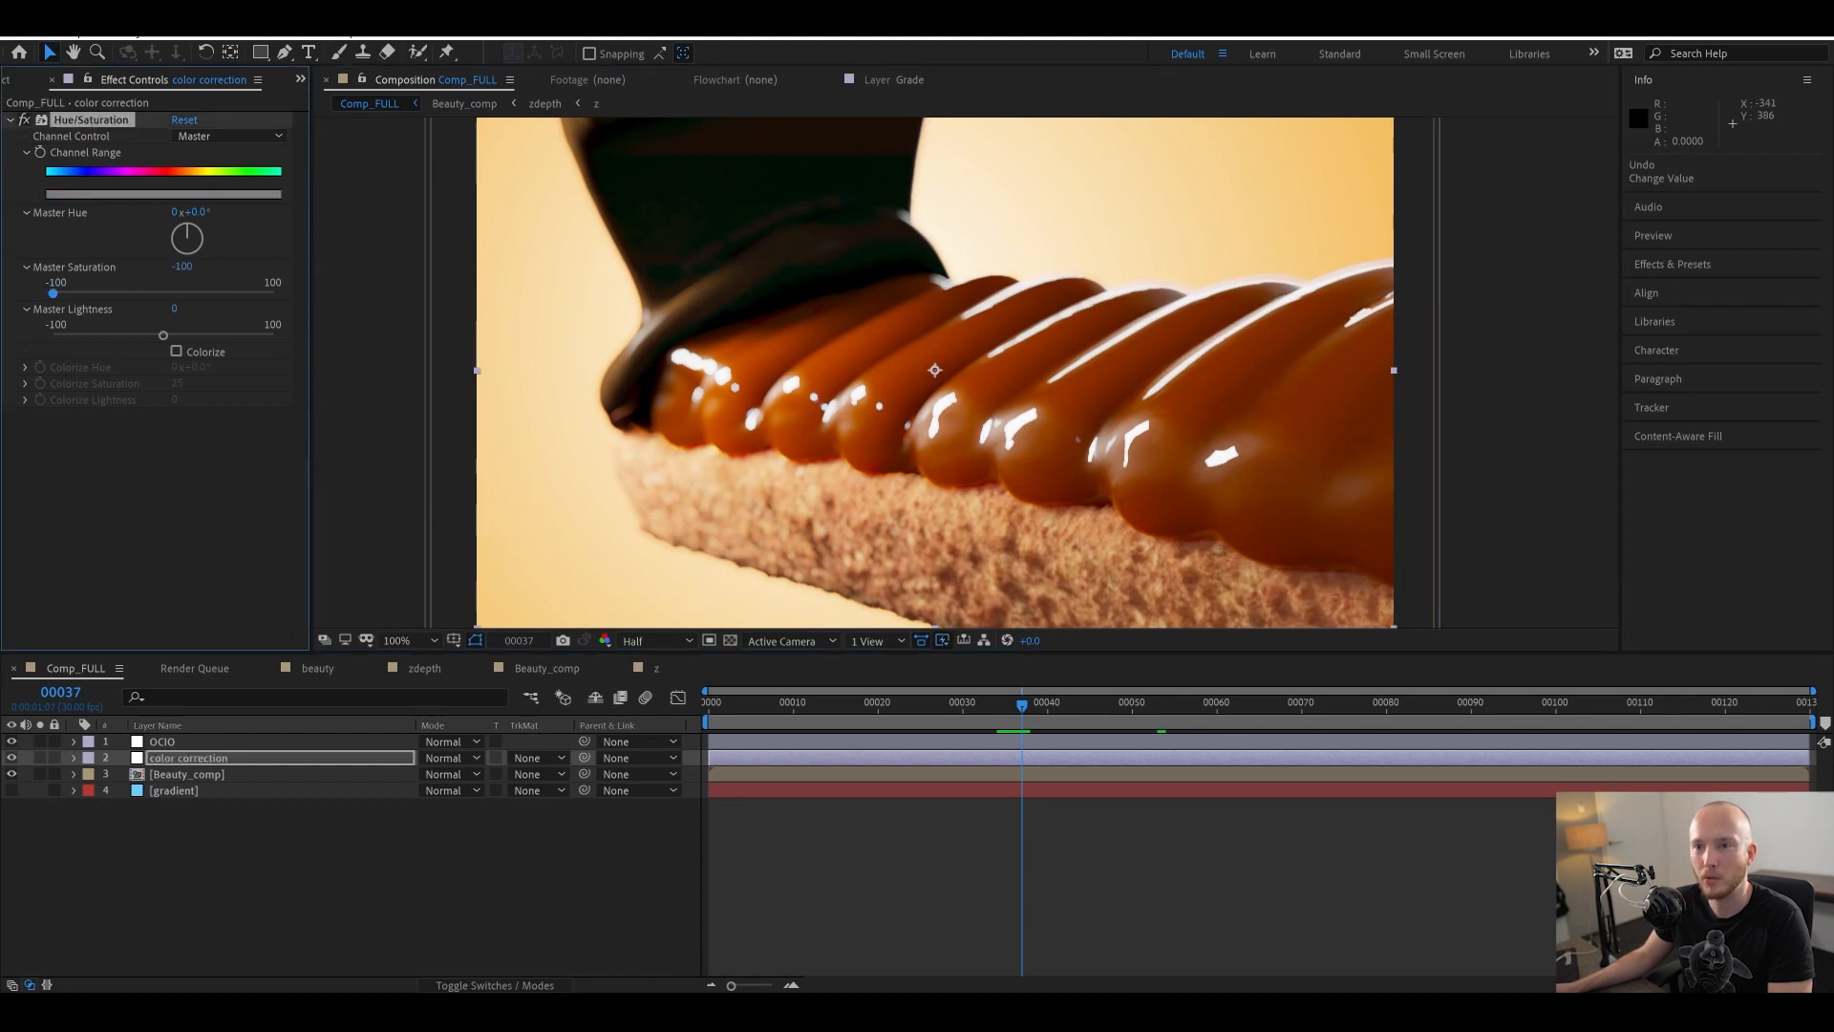
pyautogui.hotkey('ctrl', 'z')
pyautogui.moveTo(108, 298); pyautogui.dragTo(66, 294)
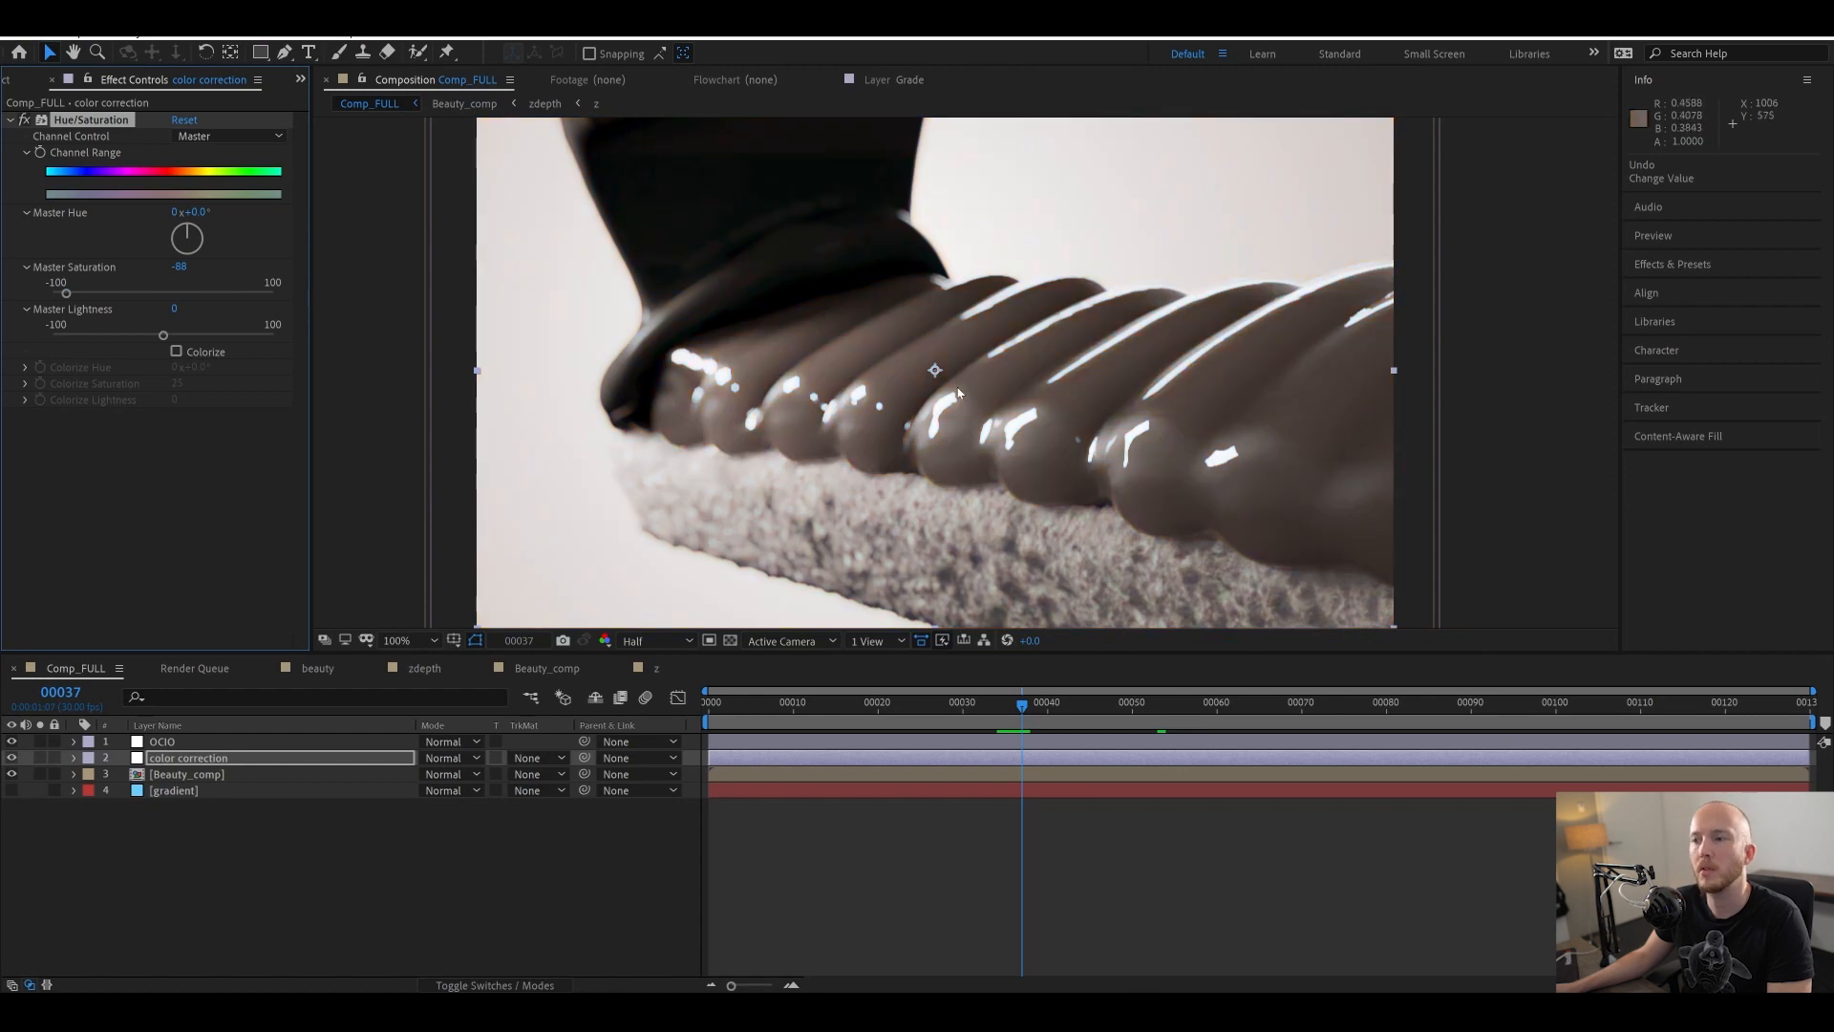
# - Undo the color correction layer's last Master Saturation change, then switch to Fusion and save the composition
pyautogui.hotkey('ctrl', 'z')
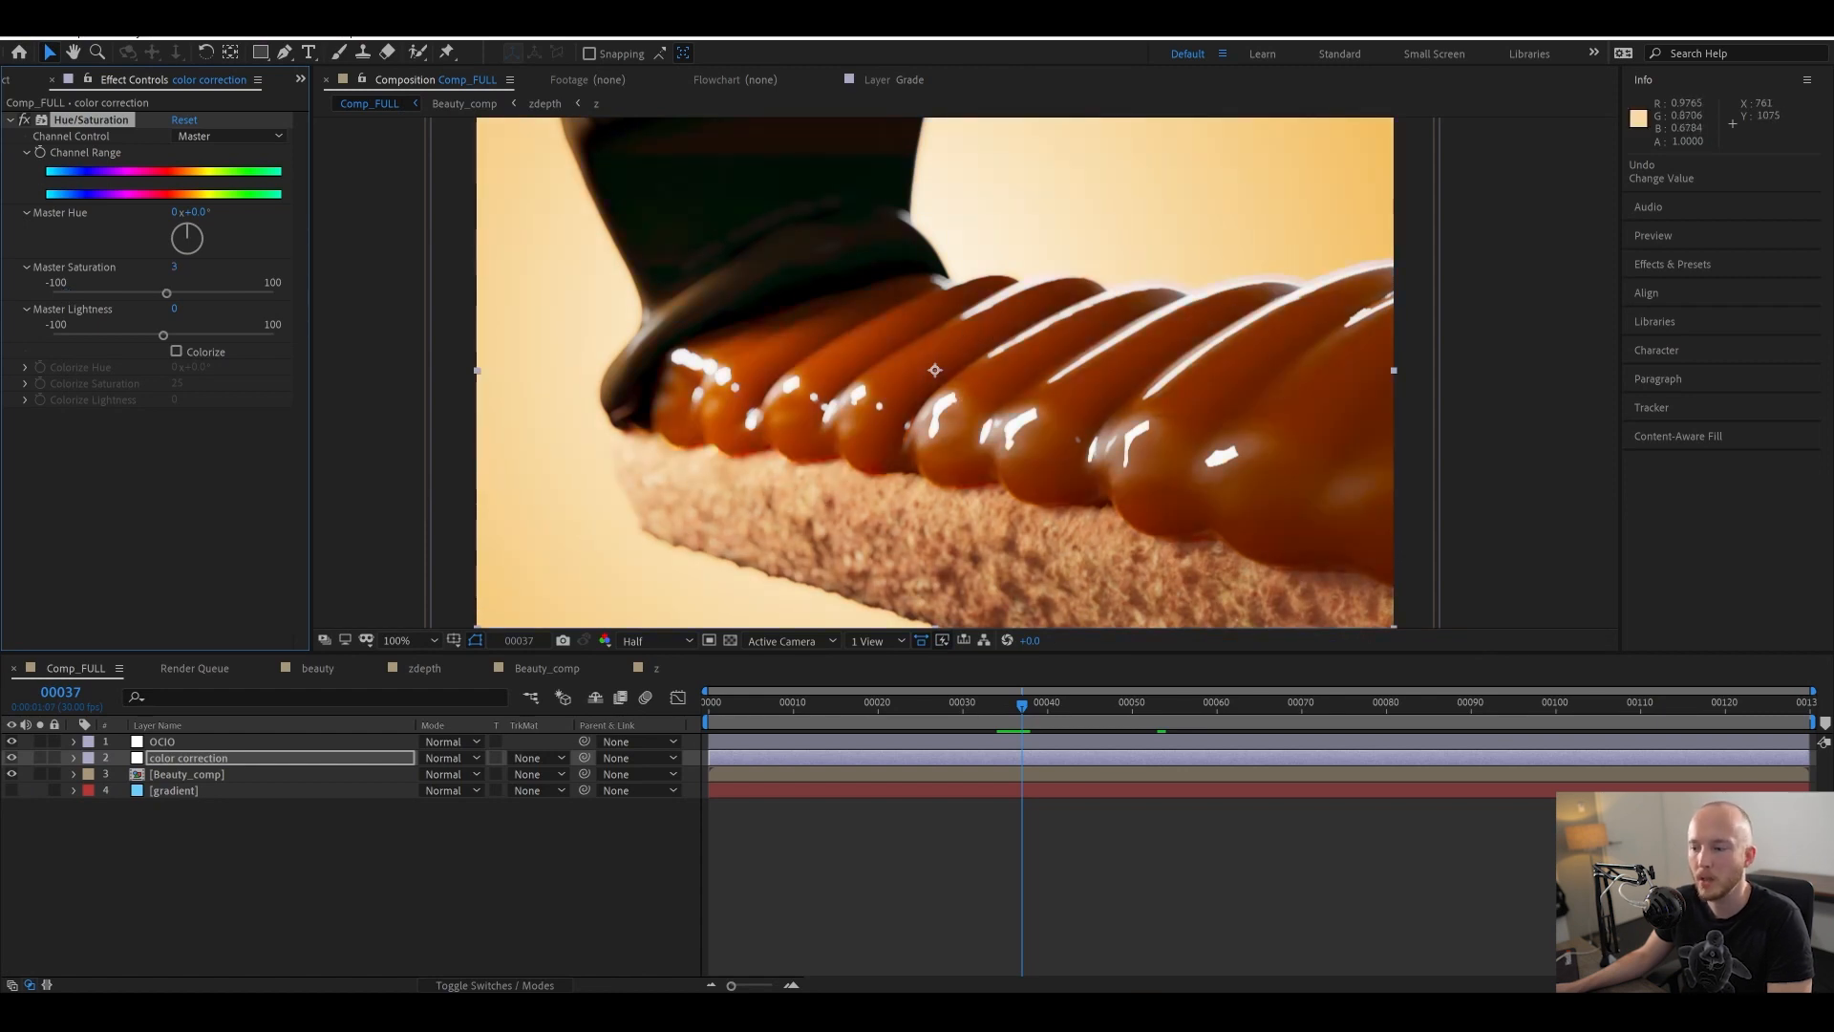
pyautogui.hotkey('alt', 'Tab')
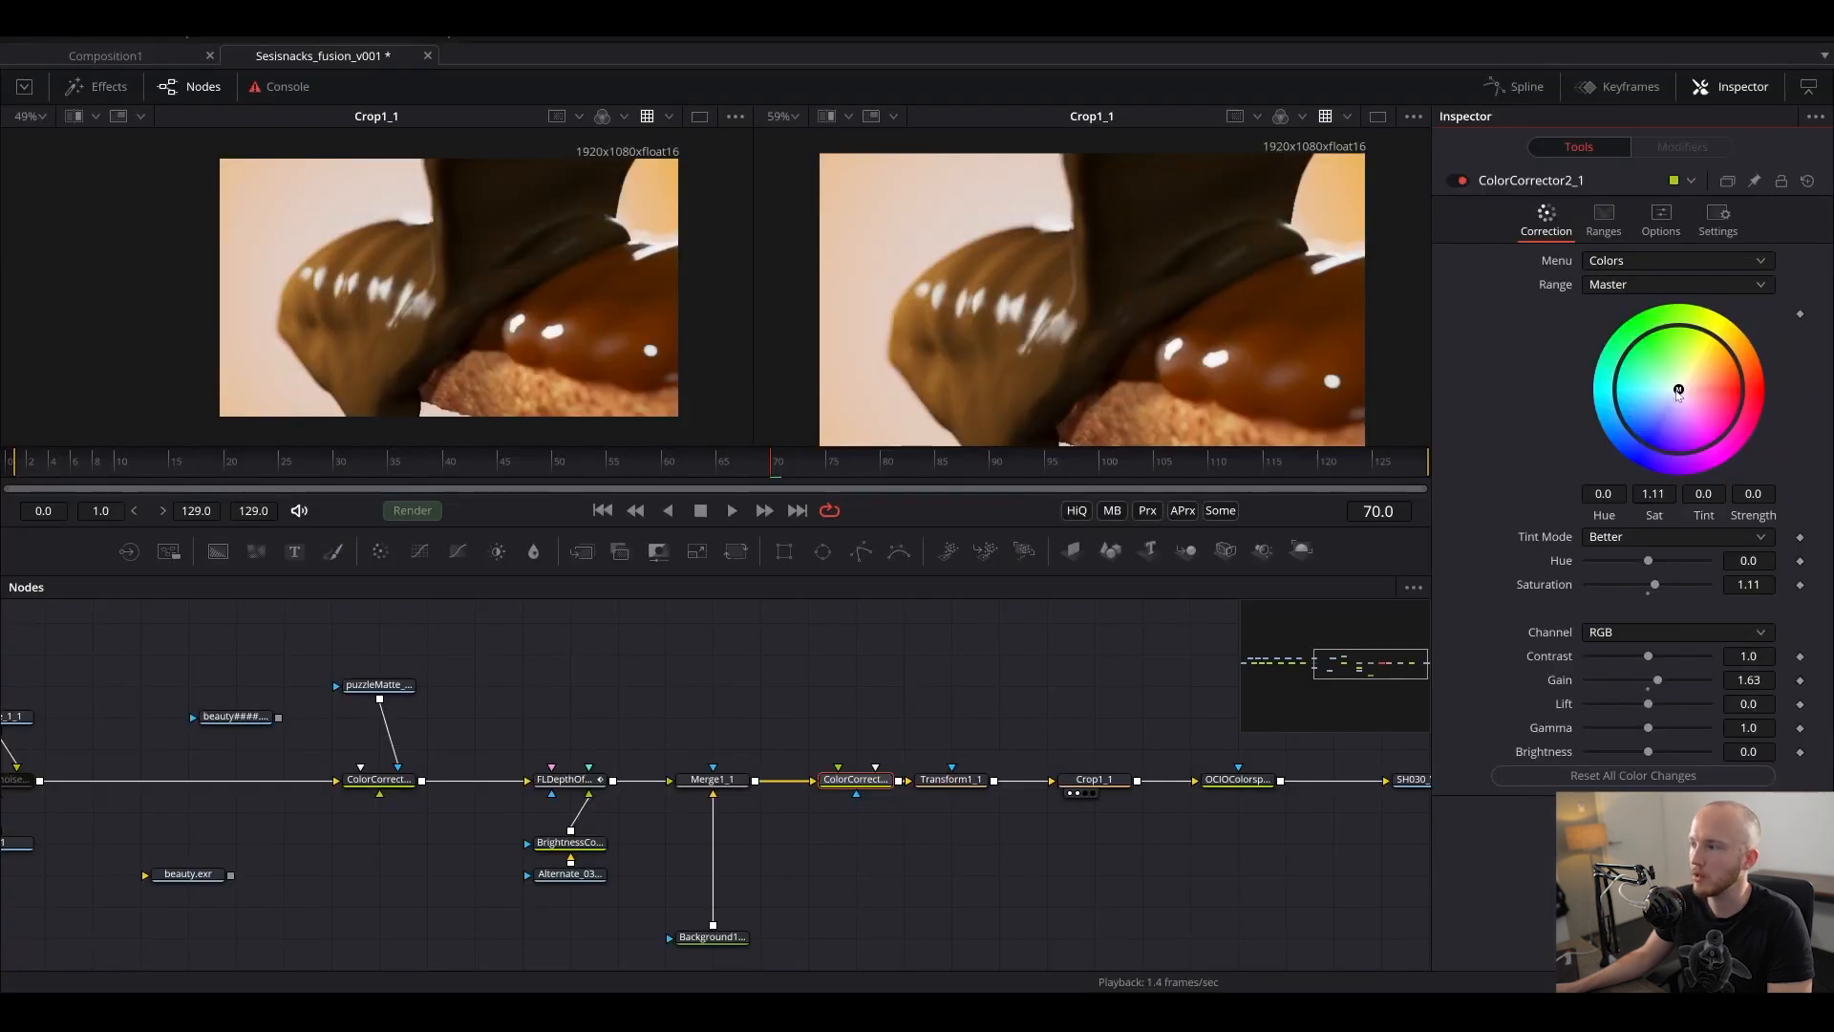
pyautogui.moveTo(1679, 392)
pyautogui.mouseDown()
pyautogui.moveTo(1723, 402)
pyautogui.moveTo(1727, 287)
pyautogui.moveTo(1720, 444)
pyautogui.moveTo(1678, 389)
pyautogui.mouseUp()
pyautogui.click(1014, 725)
pyautogui.moveTo(1014, 726); pyautogui.dragTo(939, 733)
pyautogui.hotkey('ctrl', 's')
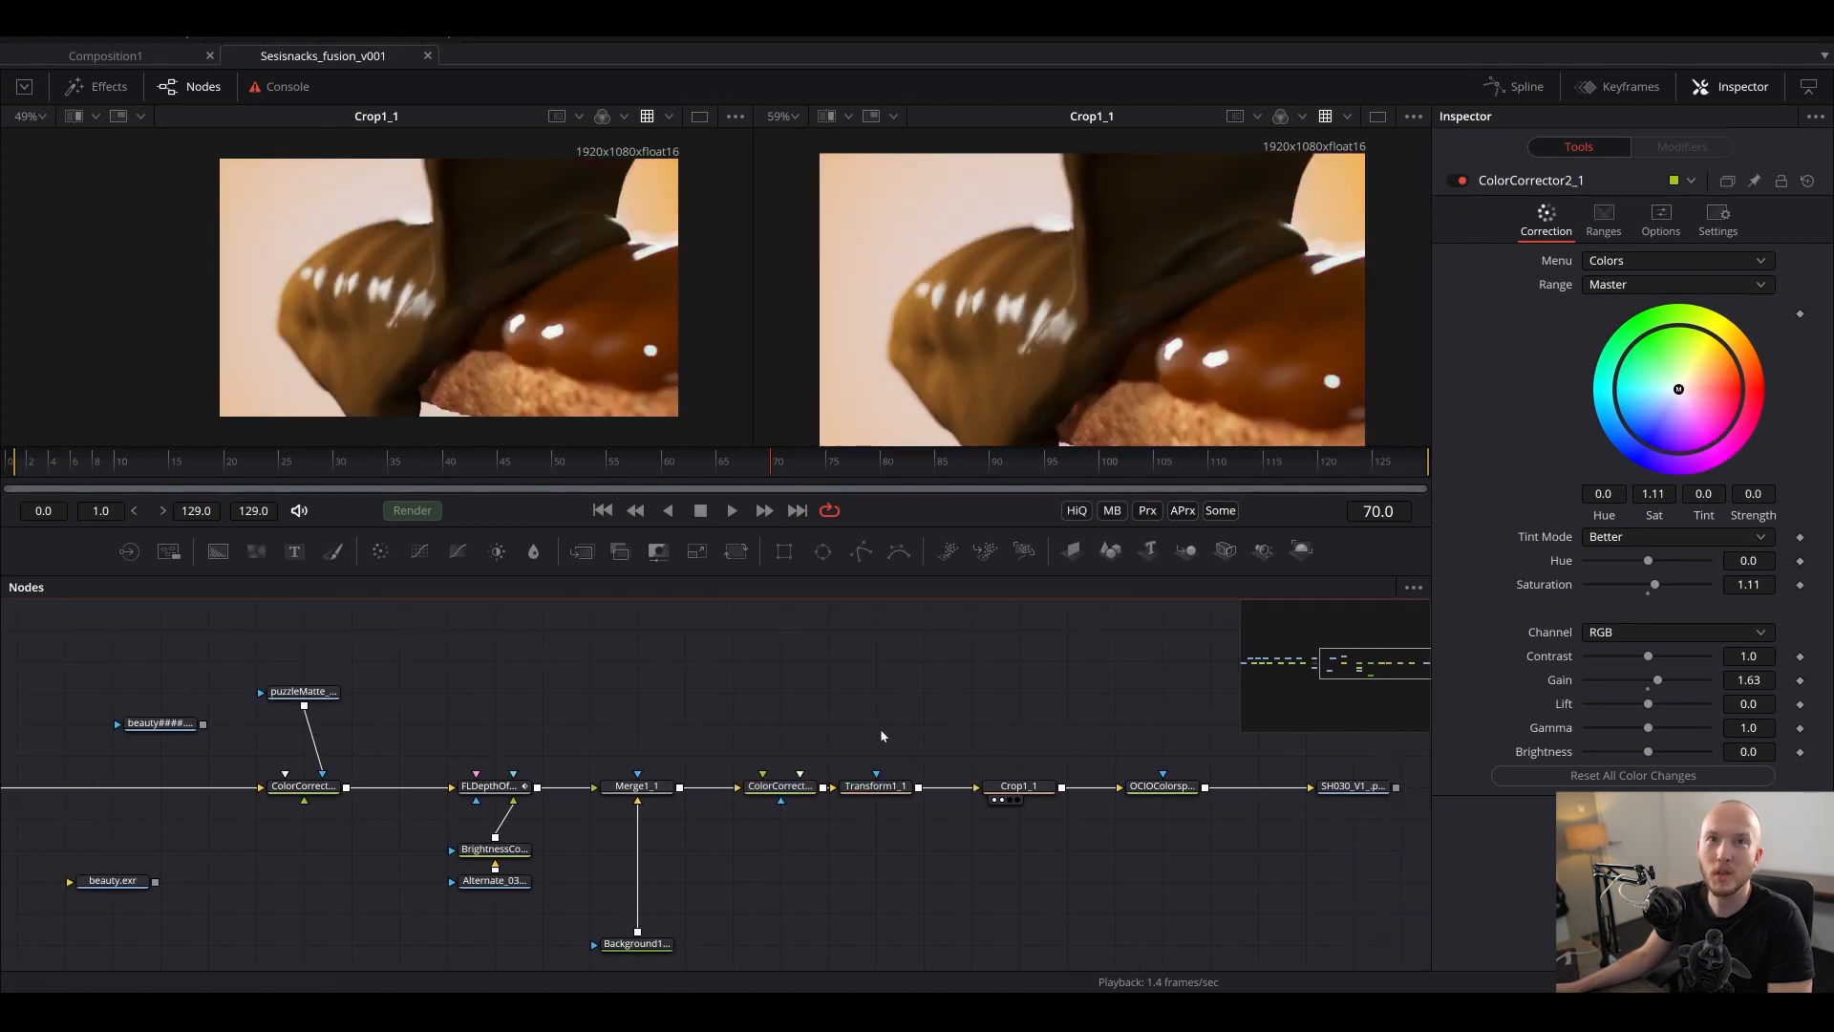
# - Force tile pictures on all nodes in the flow so each one shows a thumbnail
pyautogui.moveTo(936, 912); pyautogui.dragTo(773, 930)
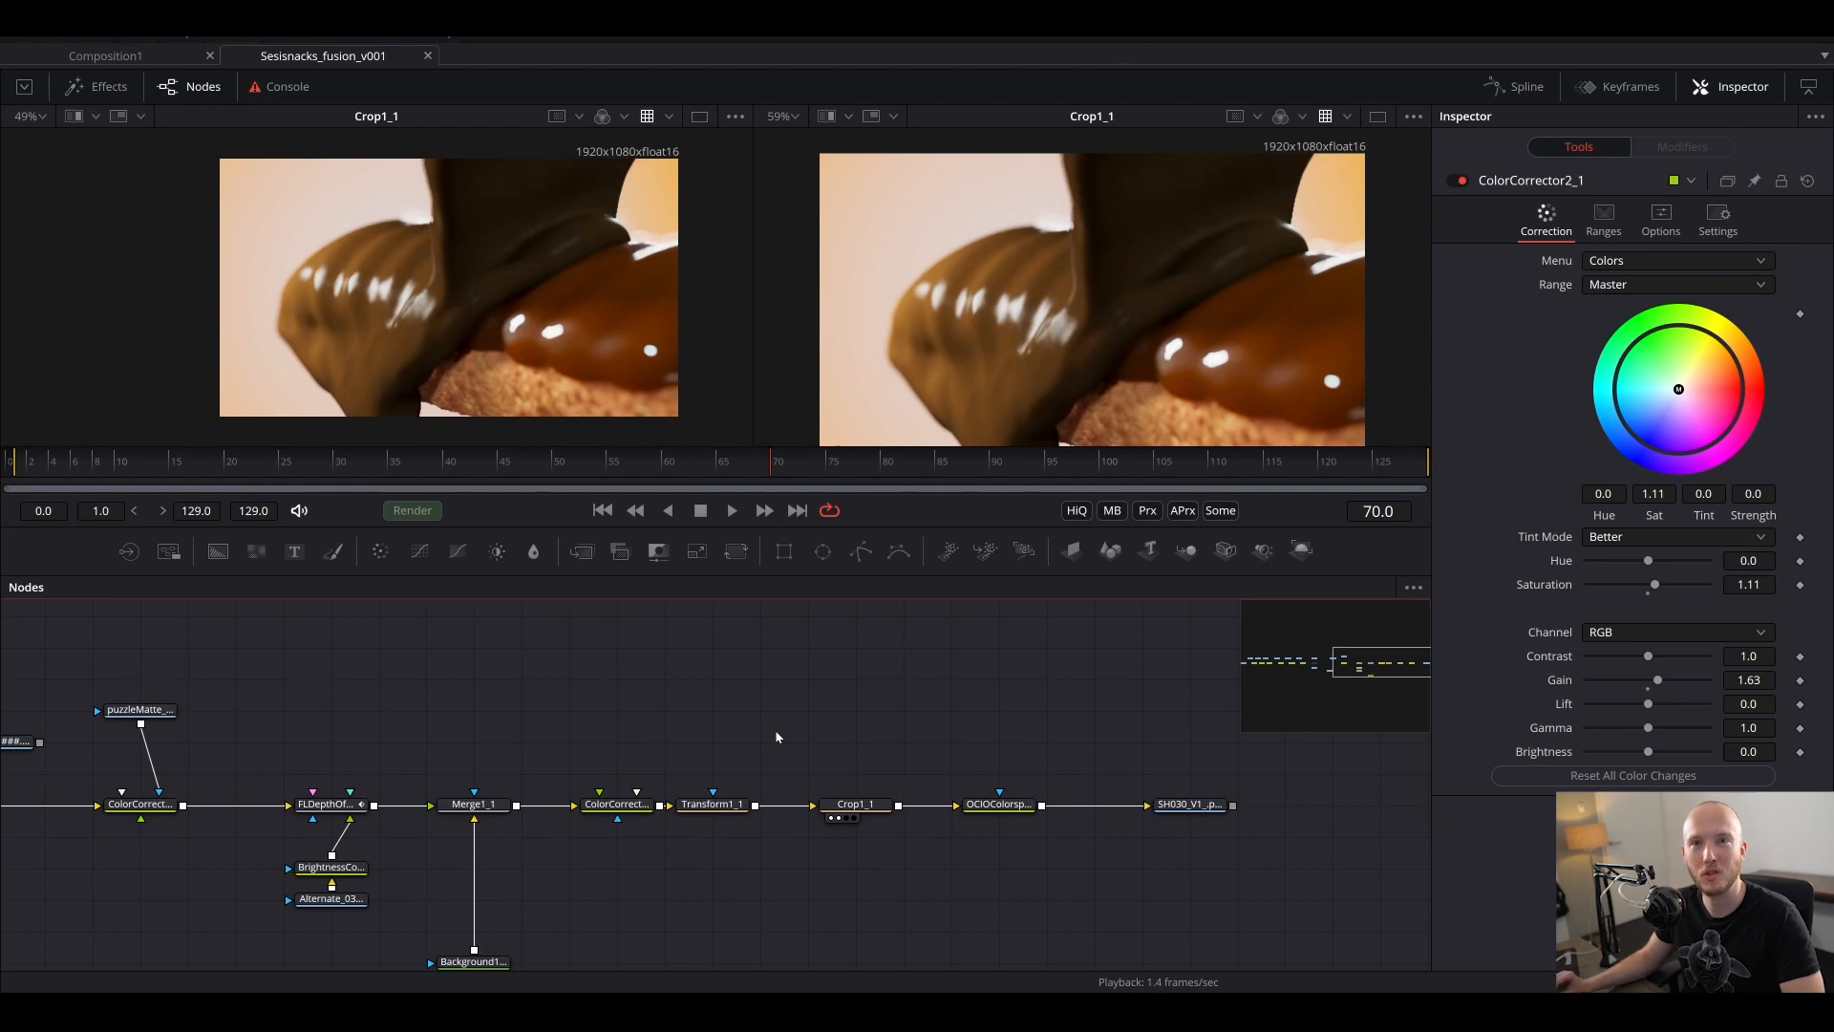
pyautogui.moveTo(677, 770); pyautogui.dragTo(944, 744)
pyautogui.scroll(-5, 869, 767)
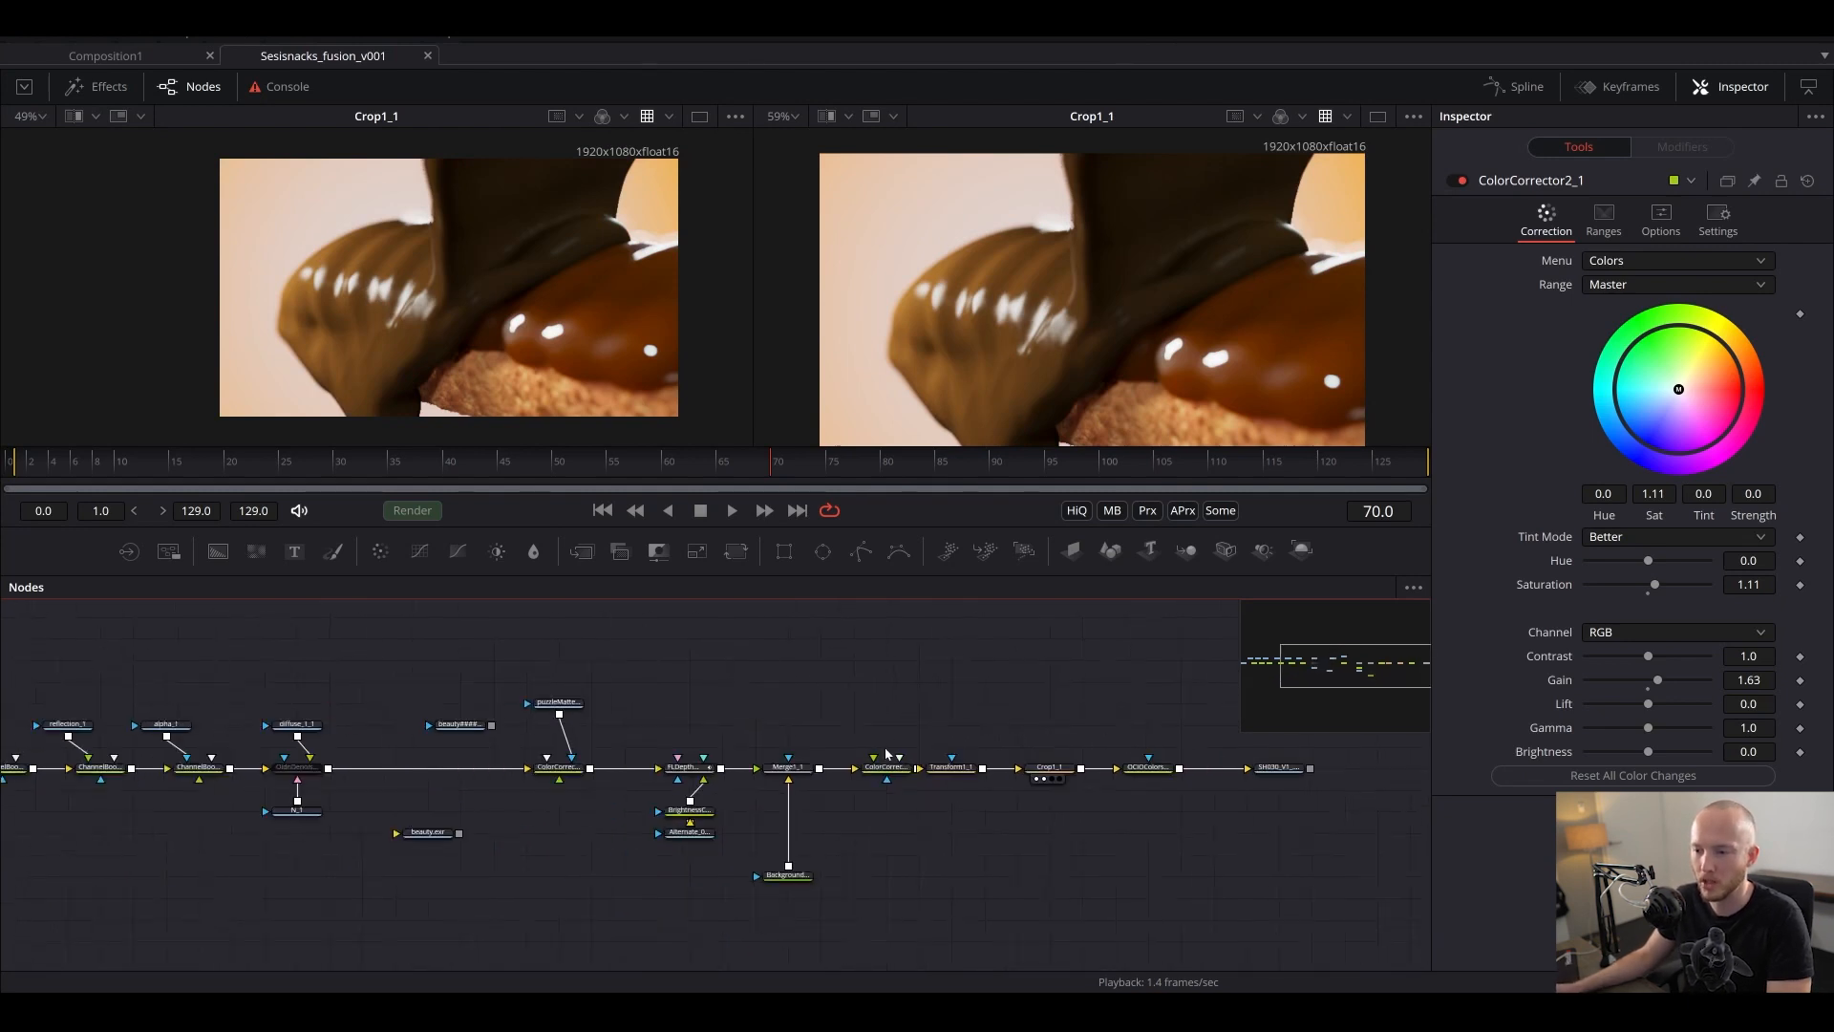
pyautogui.scroll(2, 869, 767)
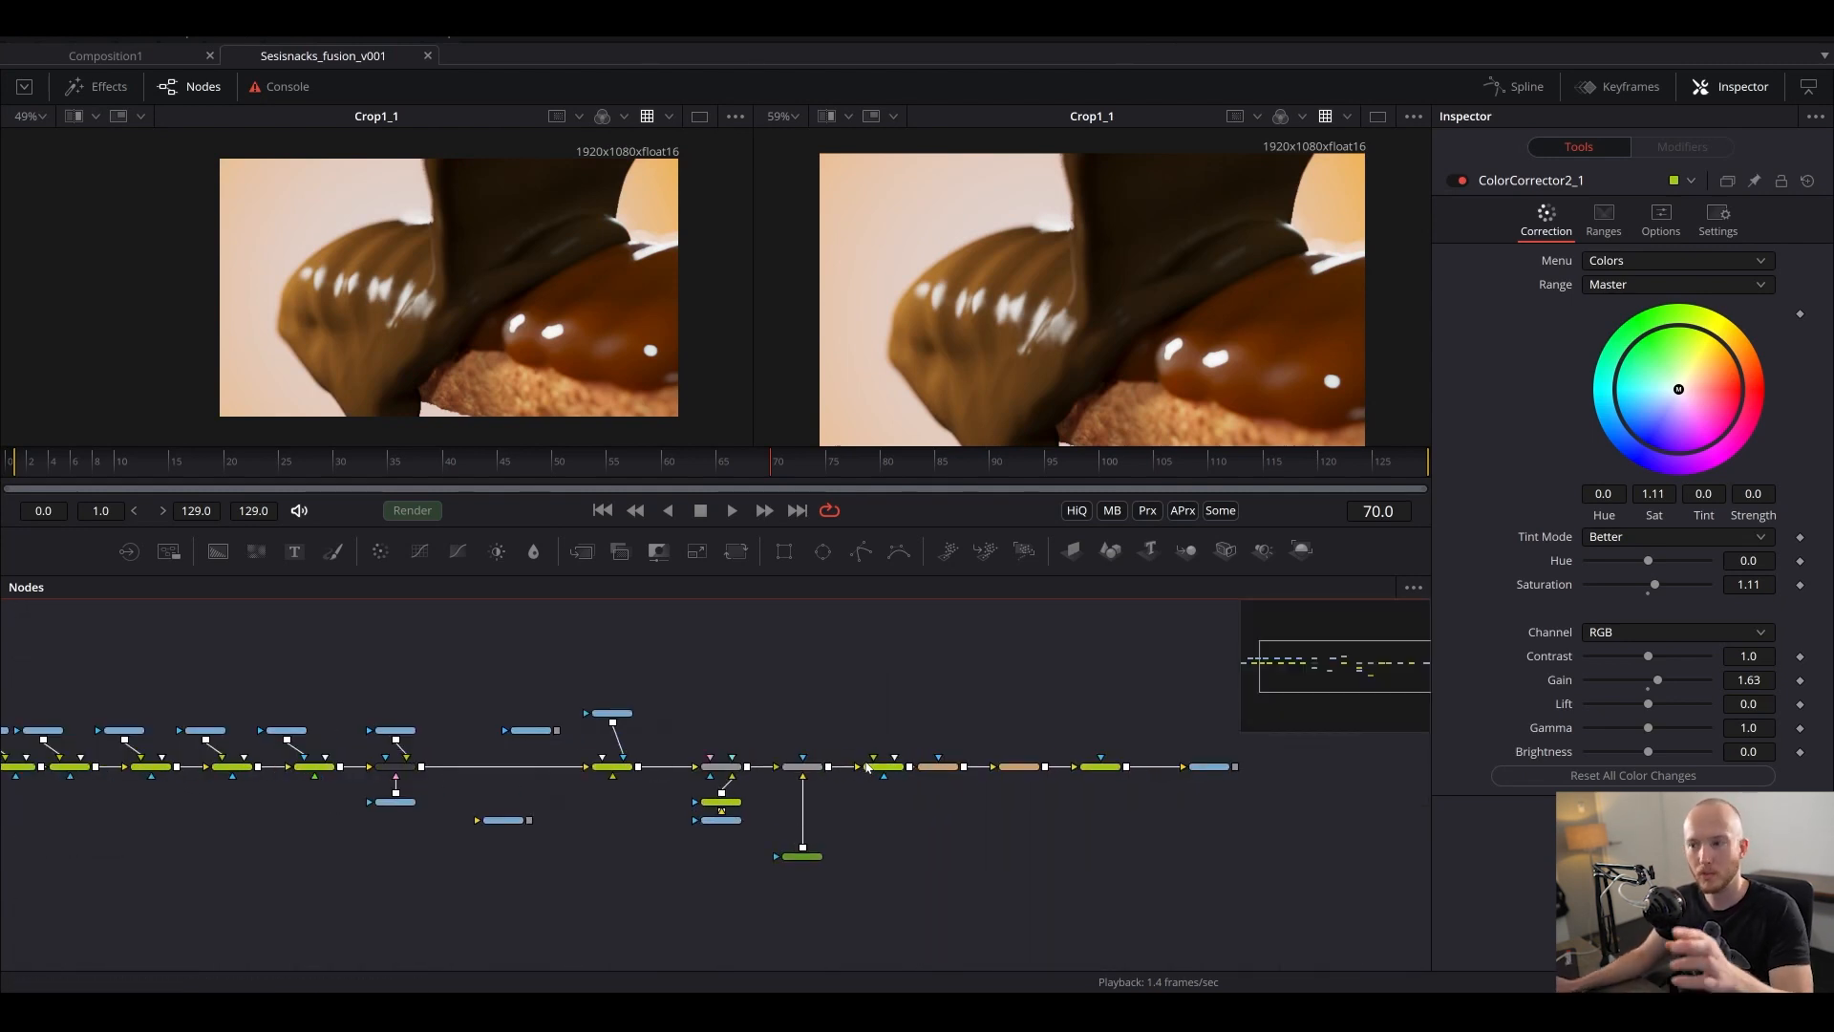
pyautogui.scroll(-1, 490, 700)
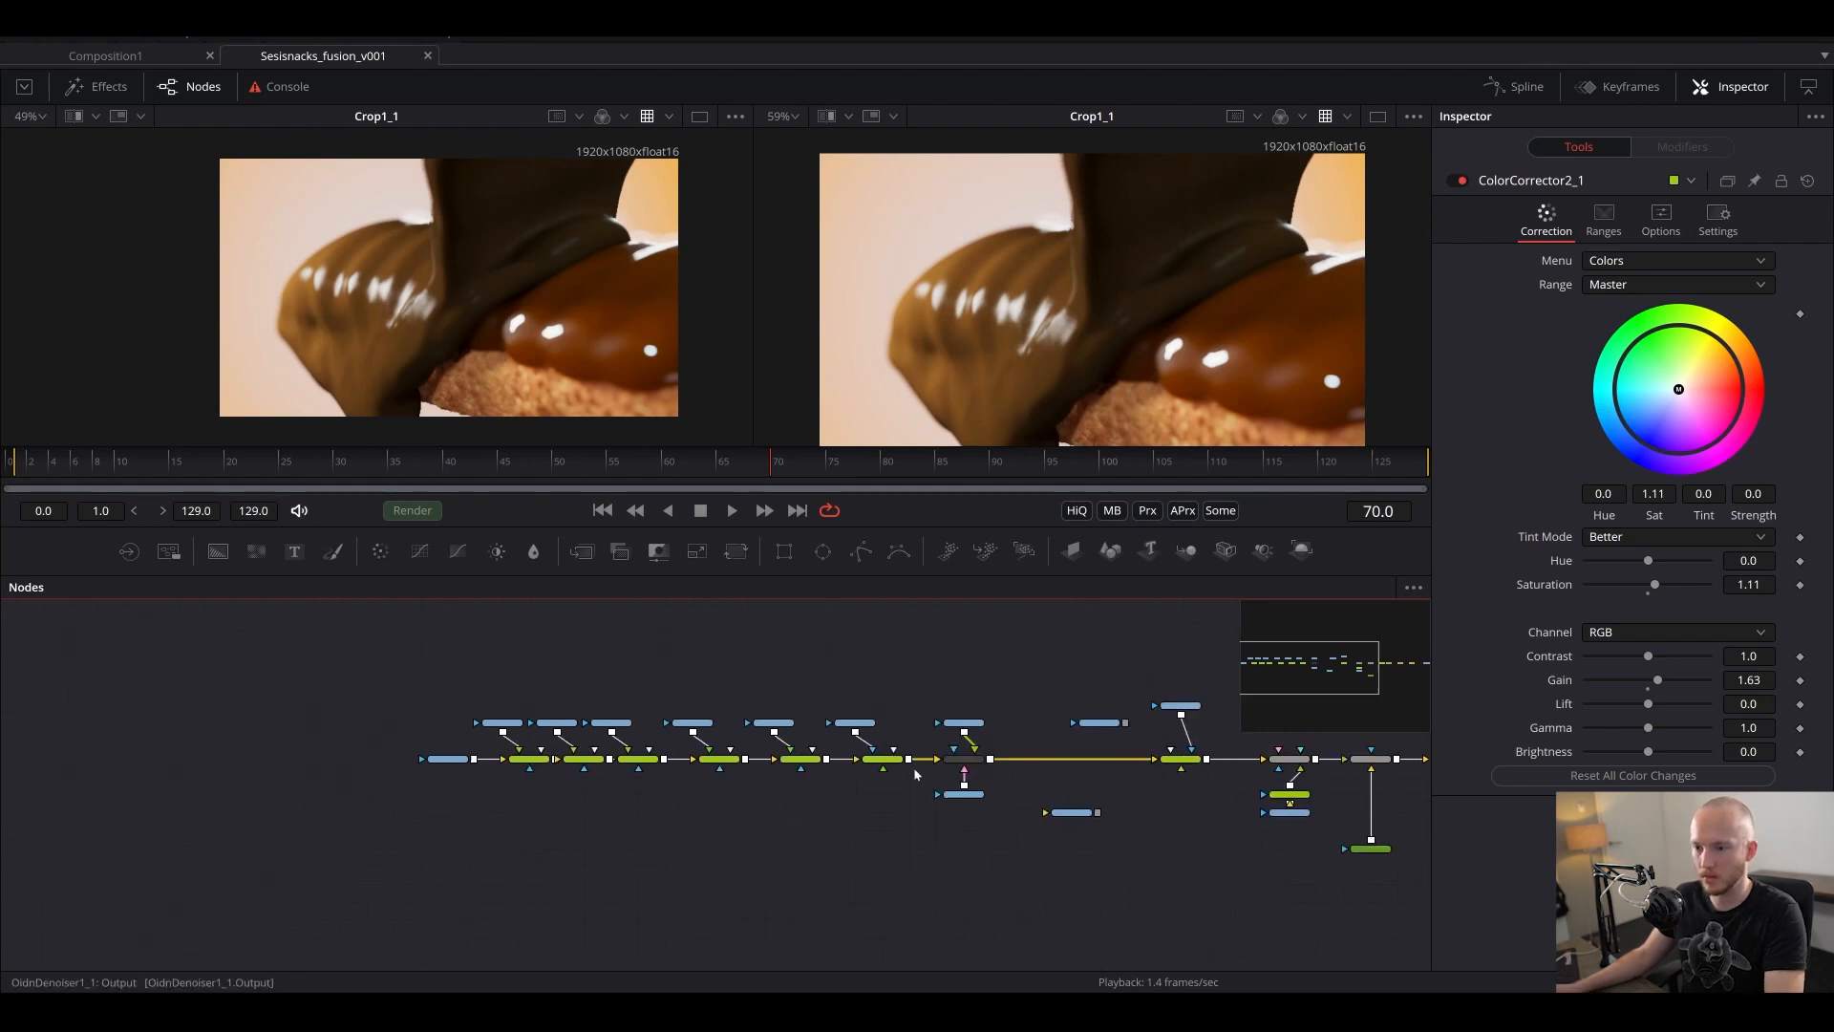
pyautogui.scroll(4, 458, 826)
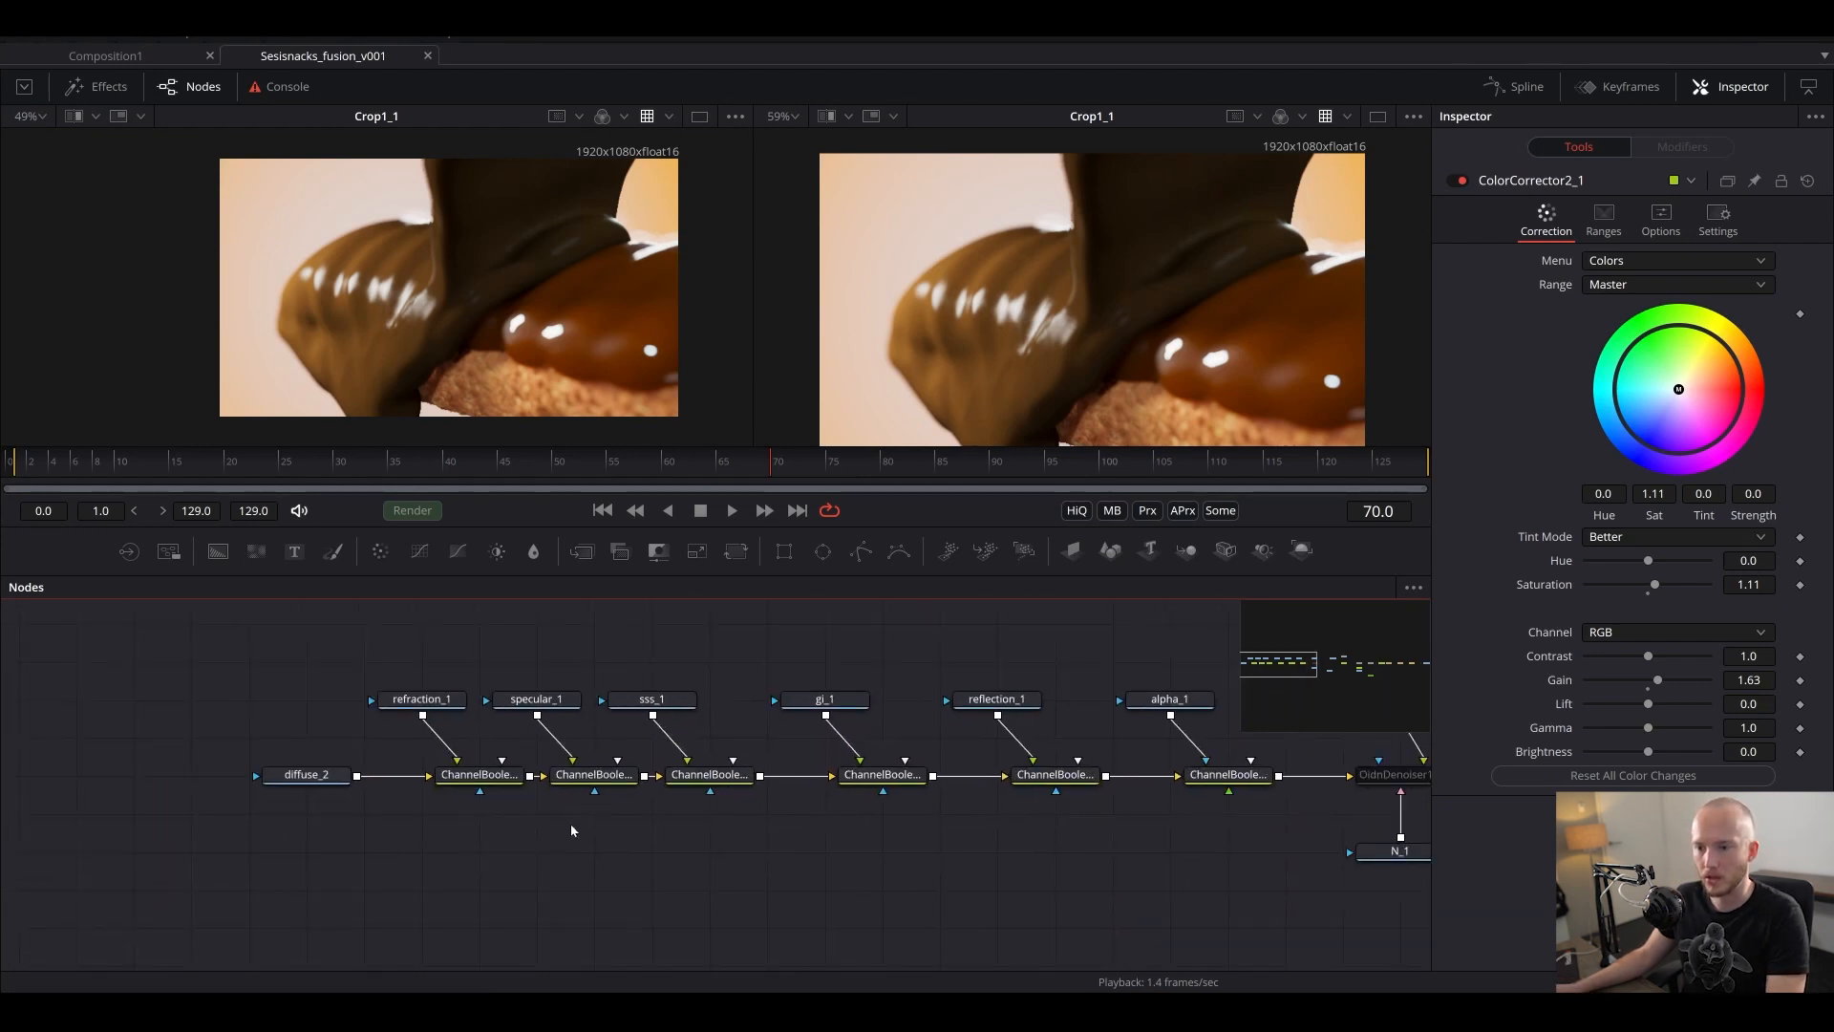
pyautogui.rightClick(571, 823)
pyautogui.moveTo(690, 524)
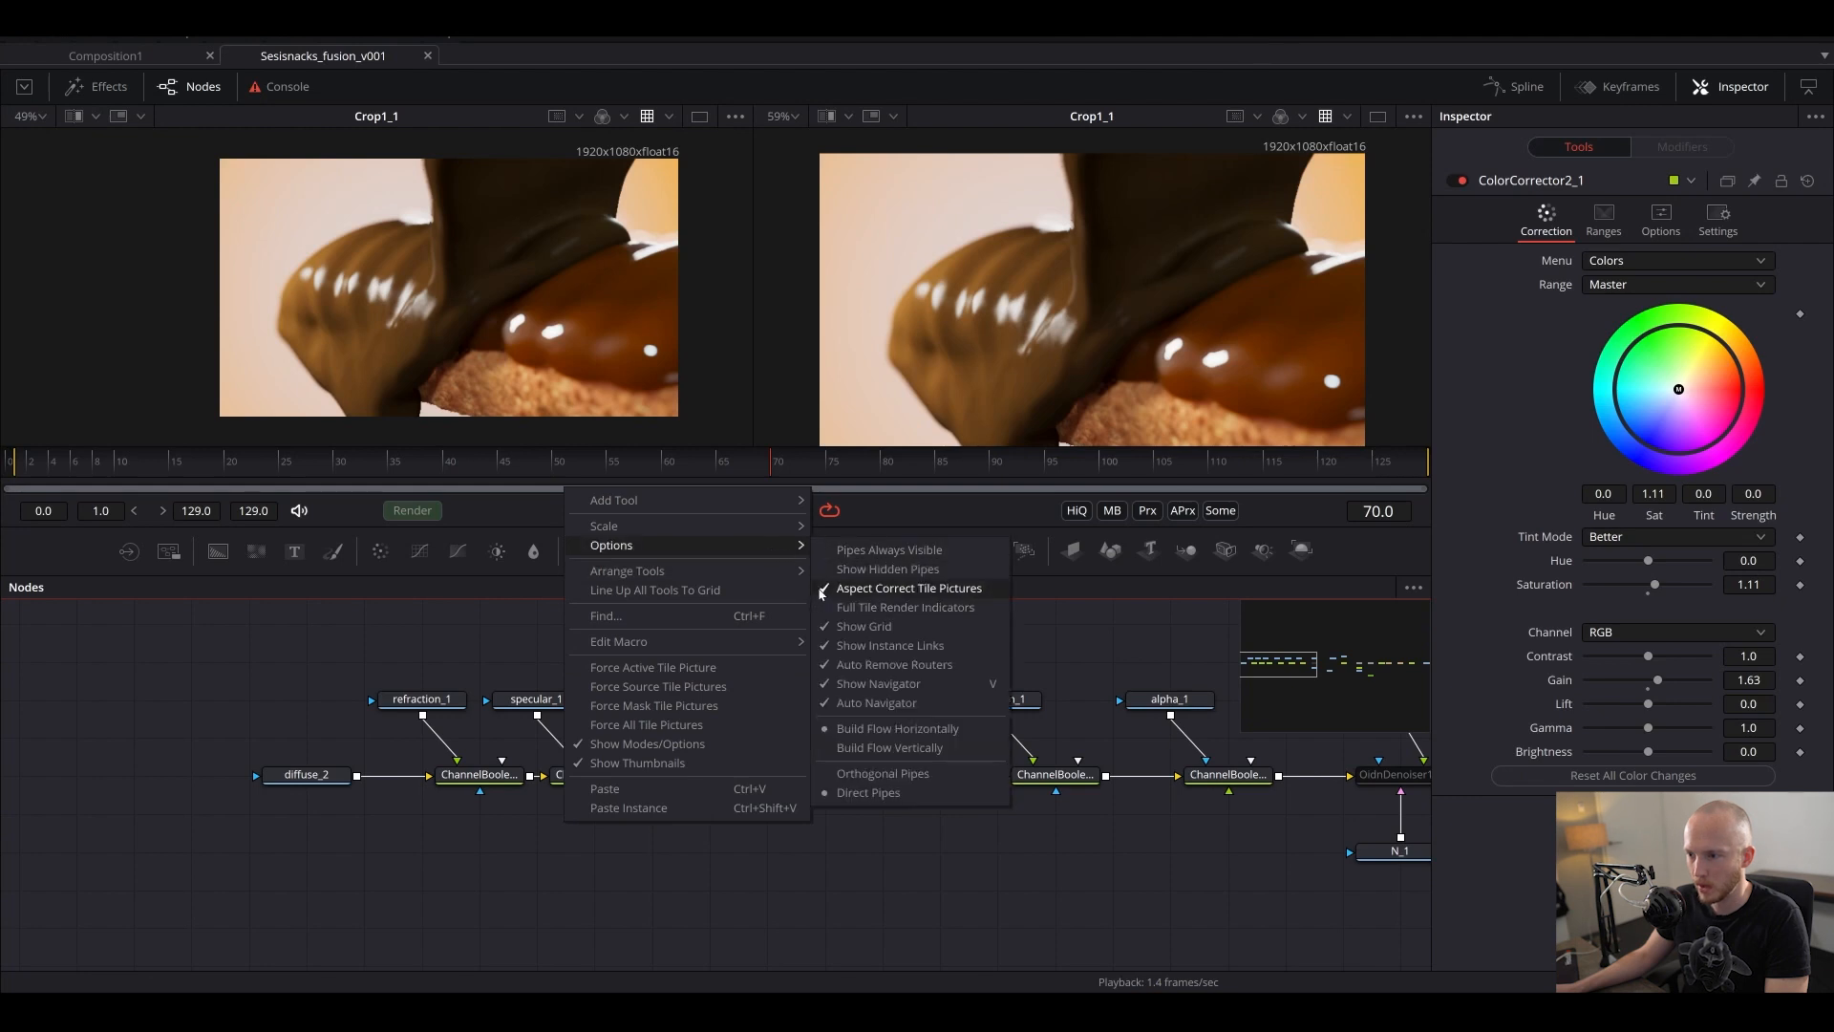
pyautogui.moveTo(773, 537)
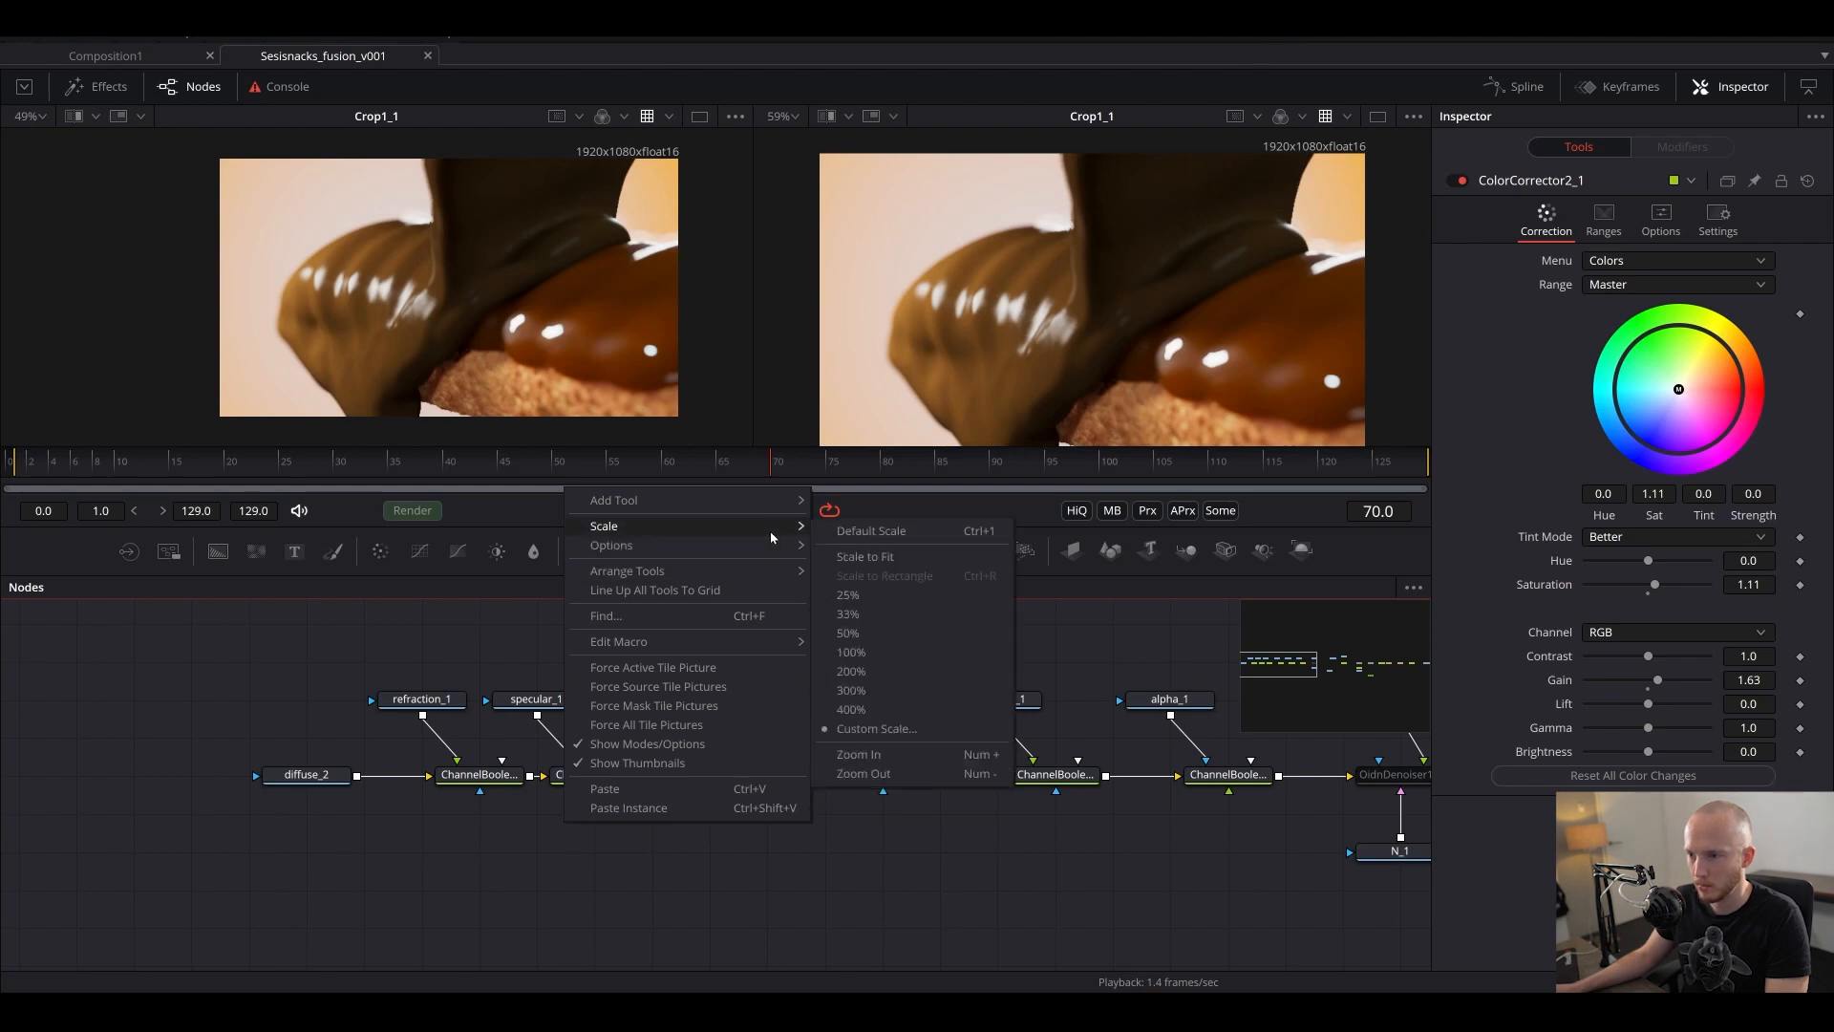
pyautogui.click(691, 727)
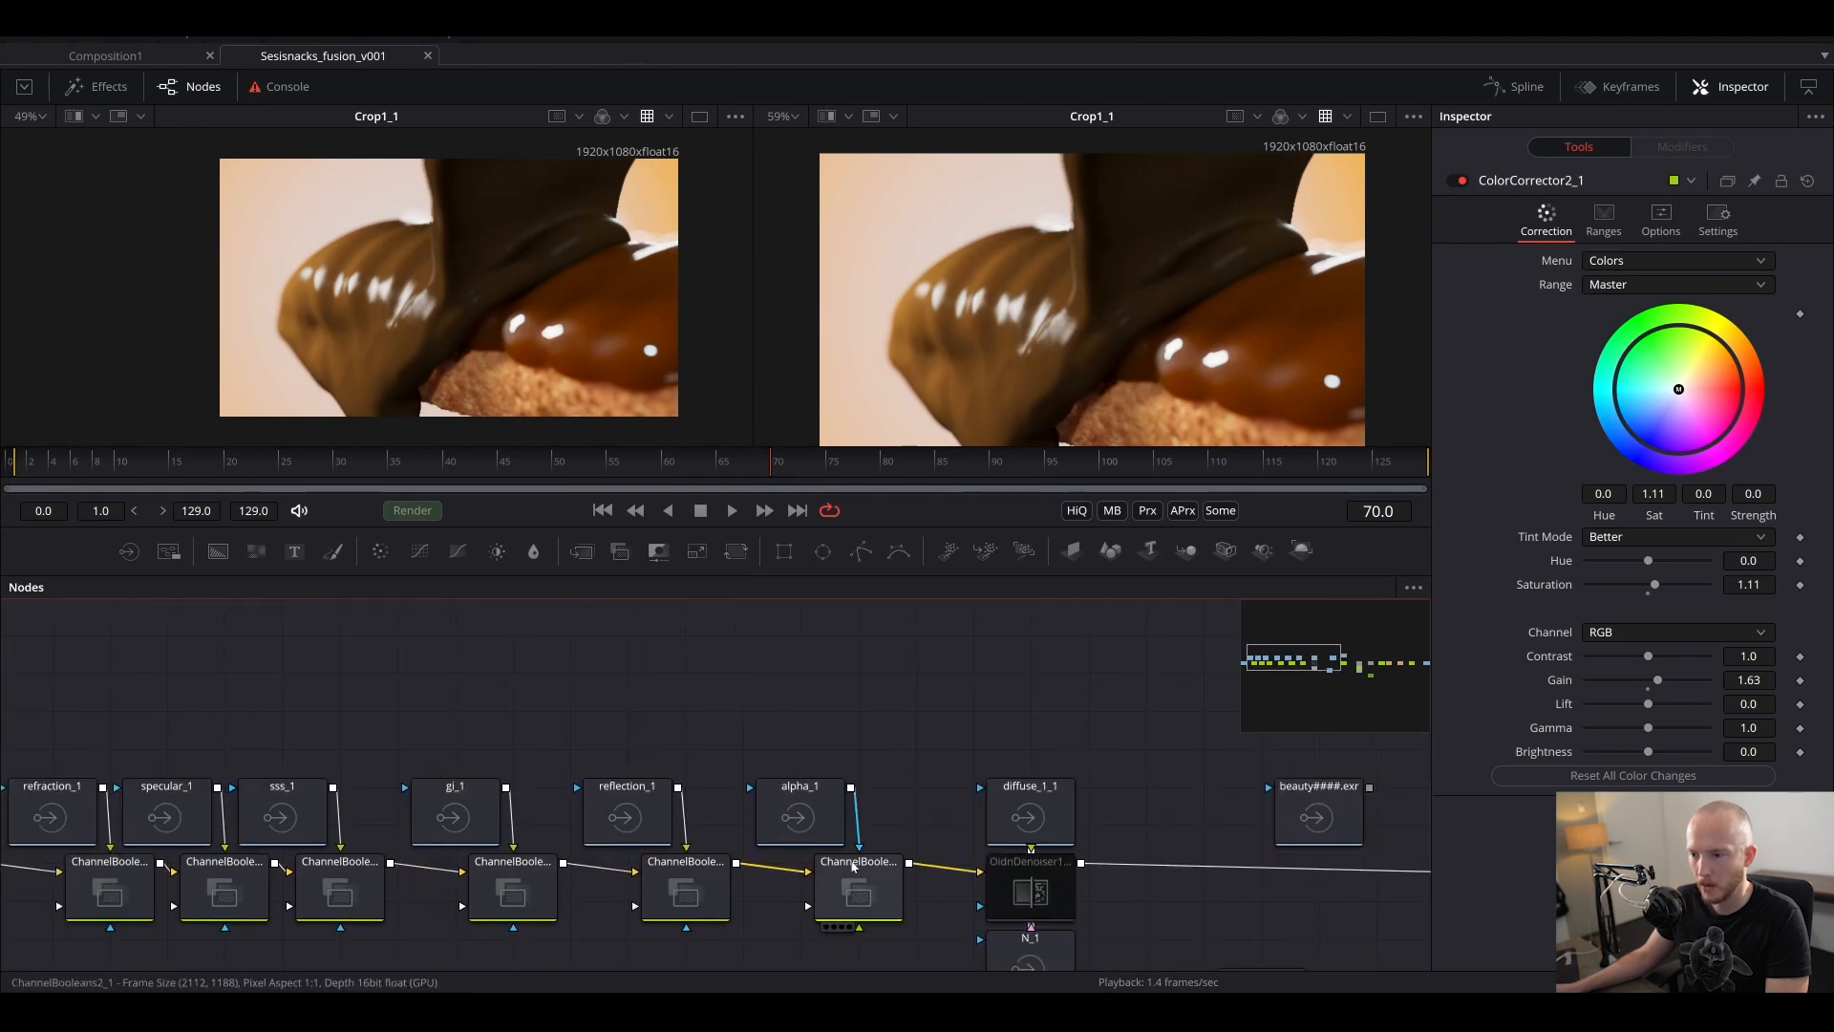
# - View ChannelBooleans2_1 in the second viewer, play it back and examine the thumbnails along the node chain
pyautogui.click(853, 878)
pyautogui.press('2')
pyautogui.press('space')
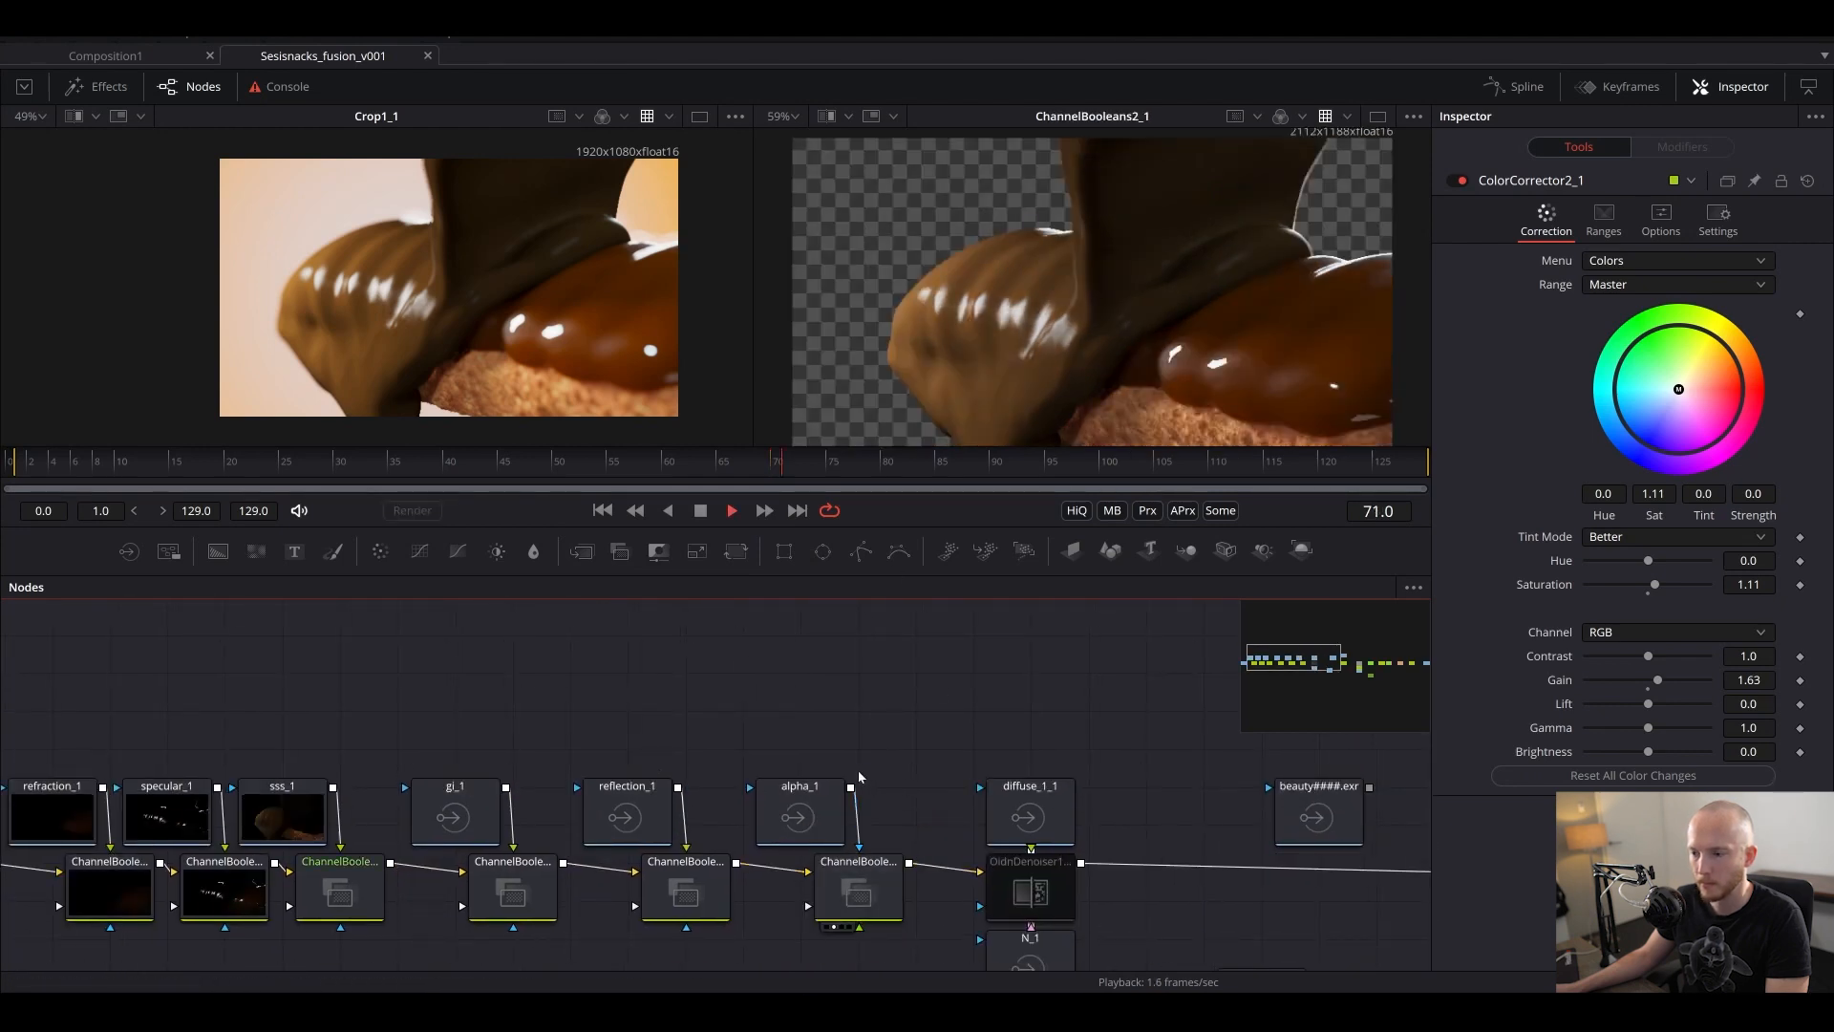
pyautogui.scroll(6, 707, 770)
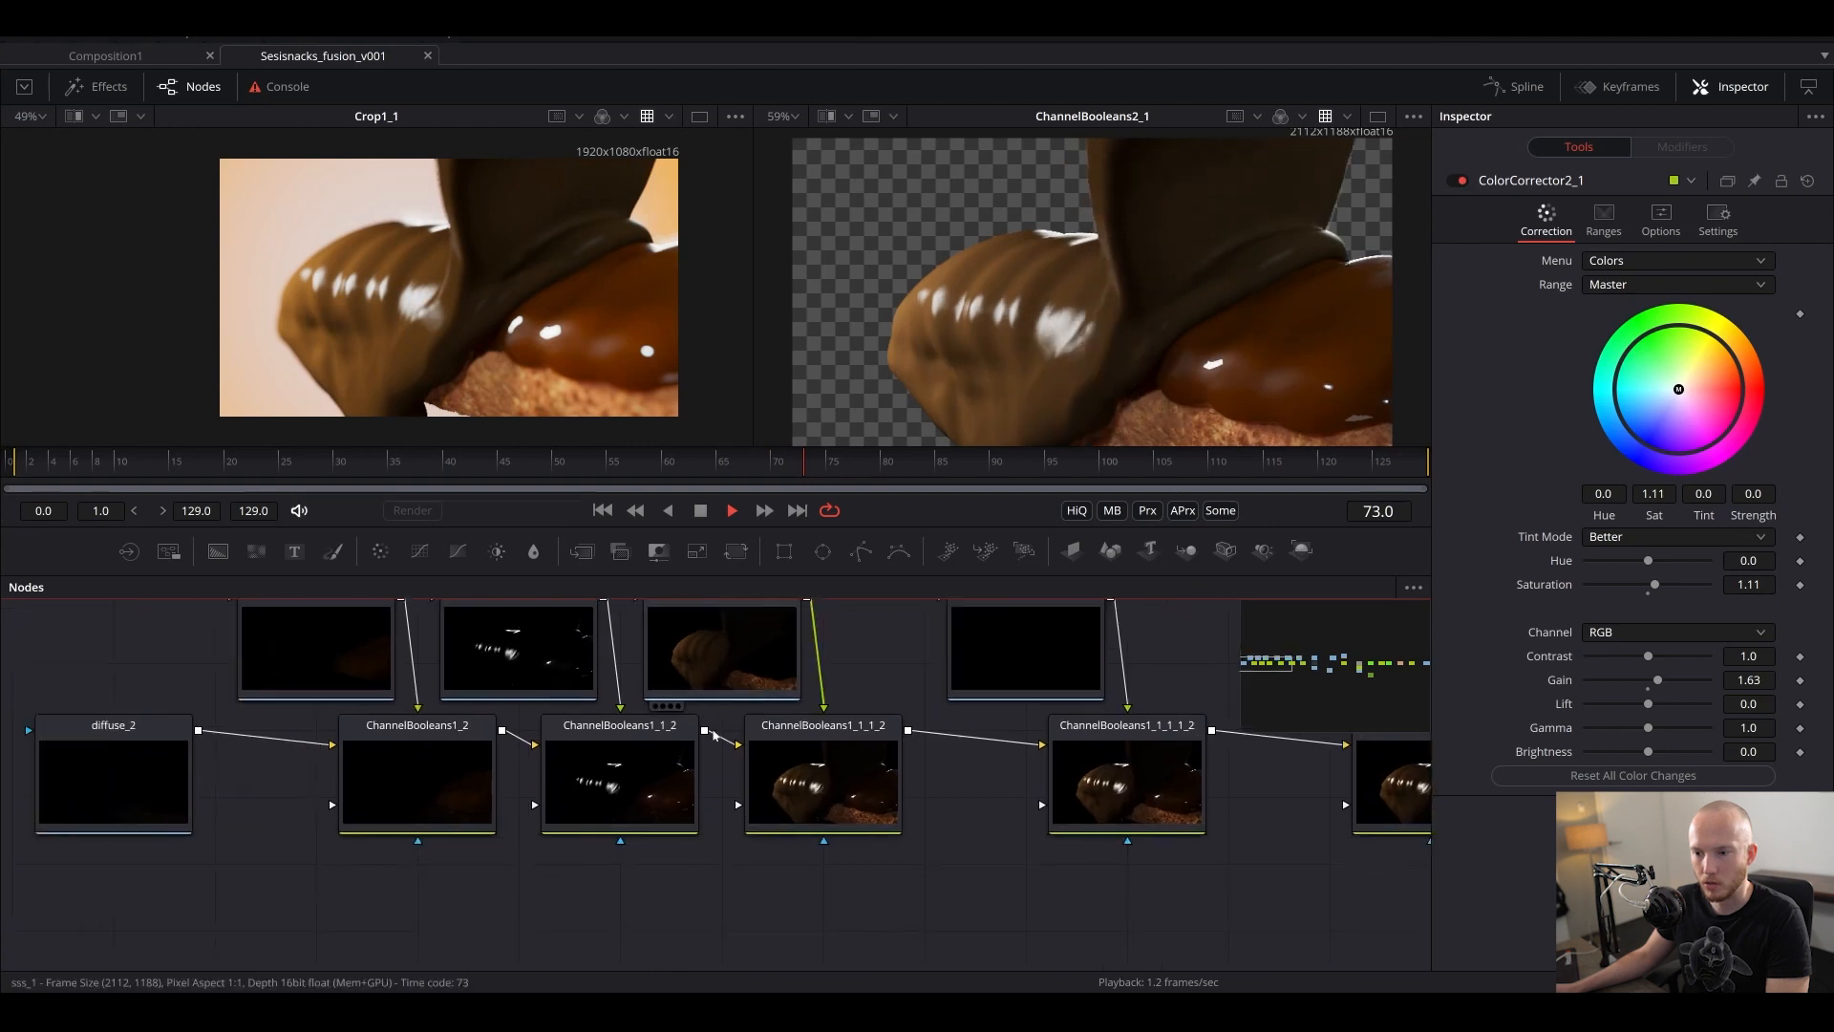
pyautogui.scroll(3, 411, 812)
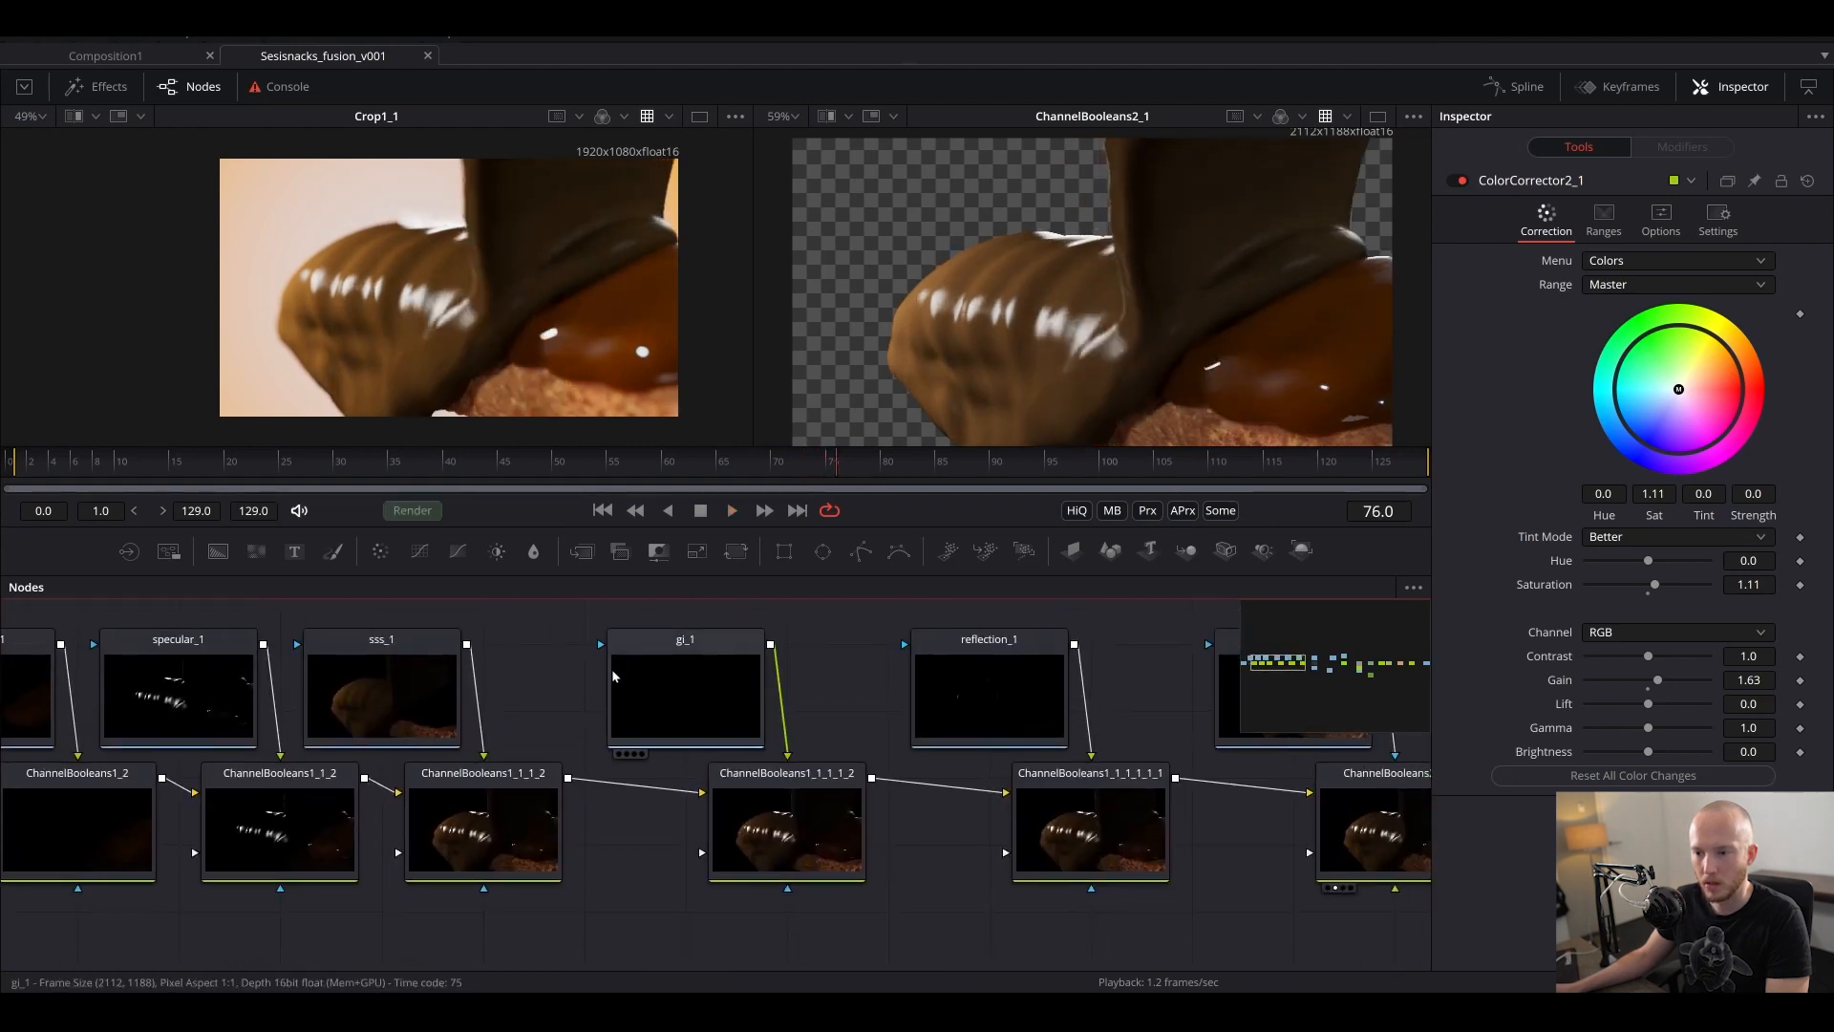
pyautogui.hscroll(10, 708, 758)
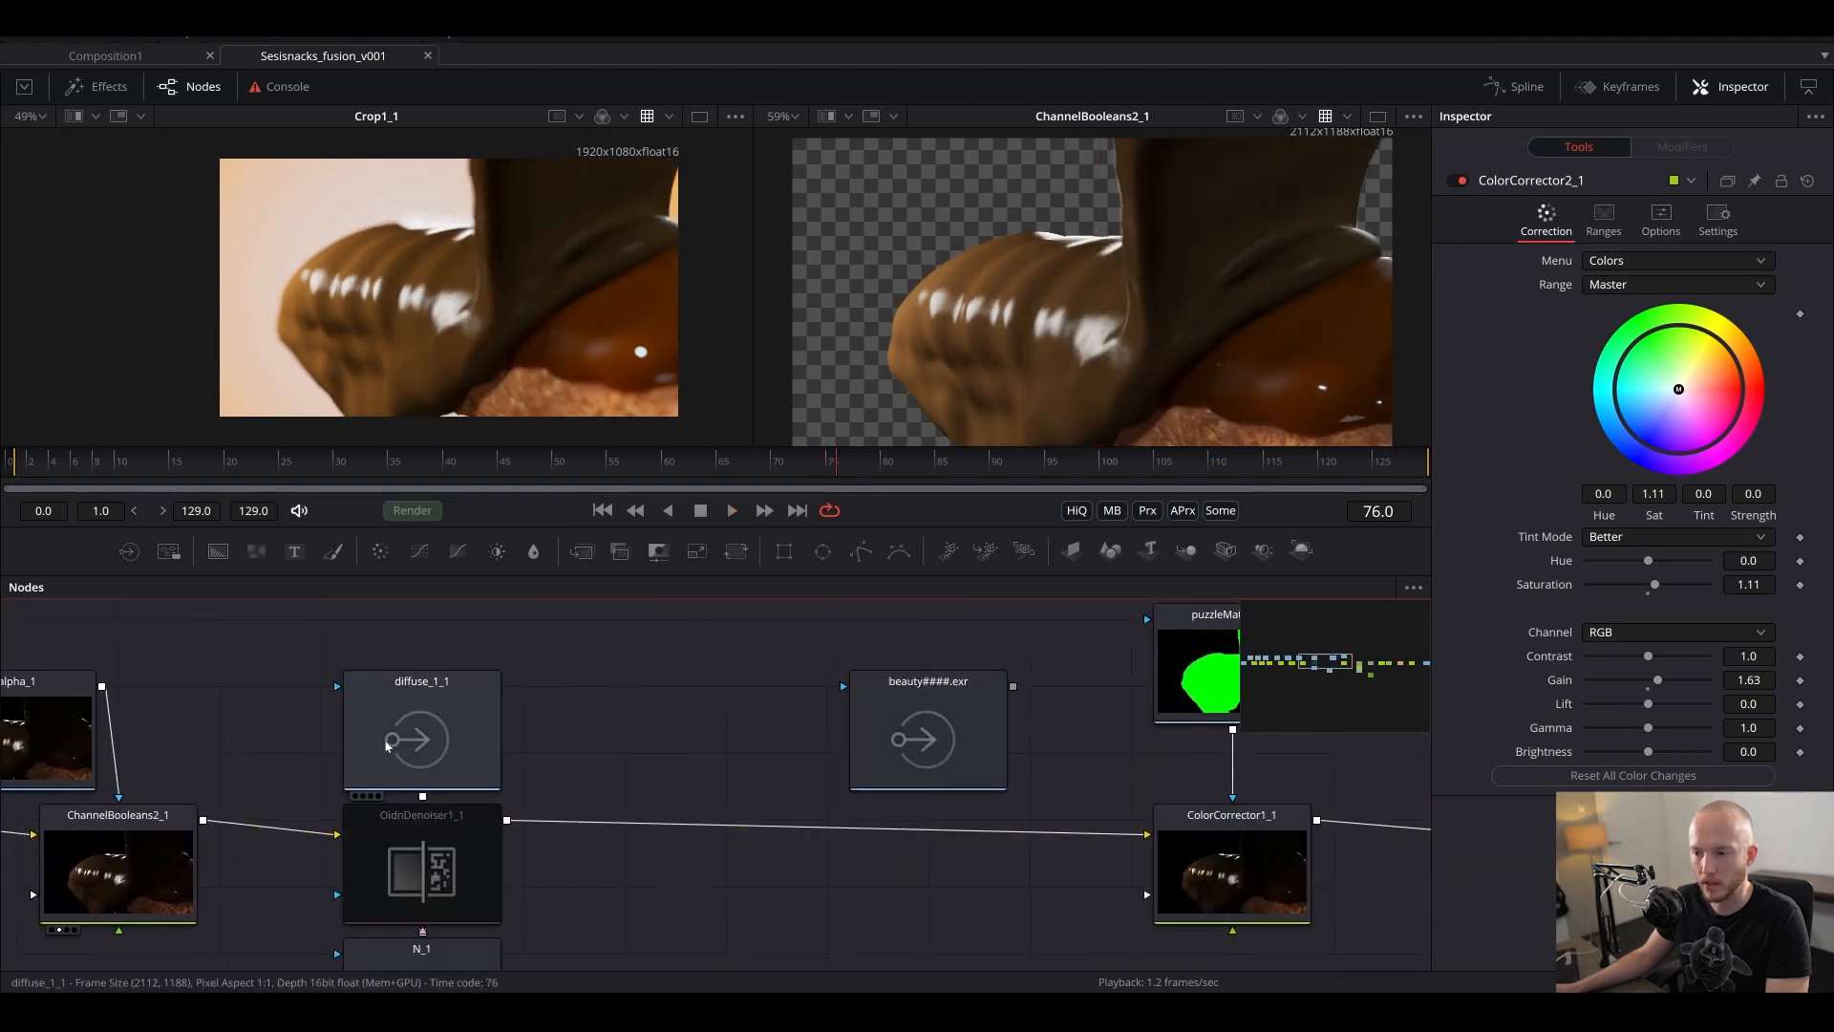
pyautogui.hscroll(10, 905, 687)
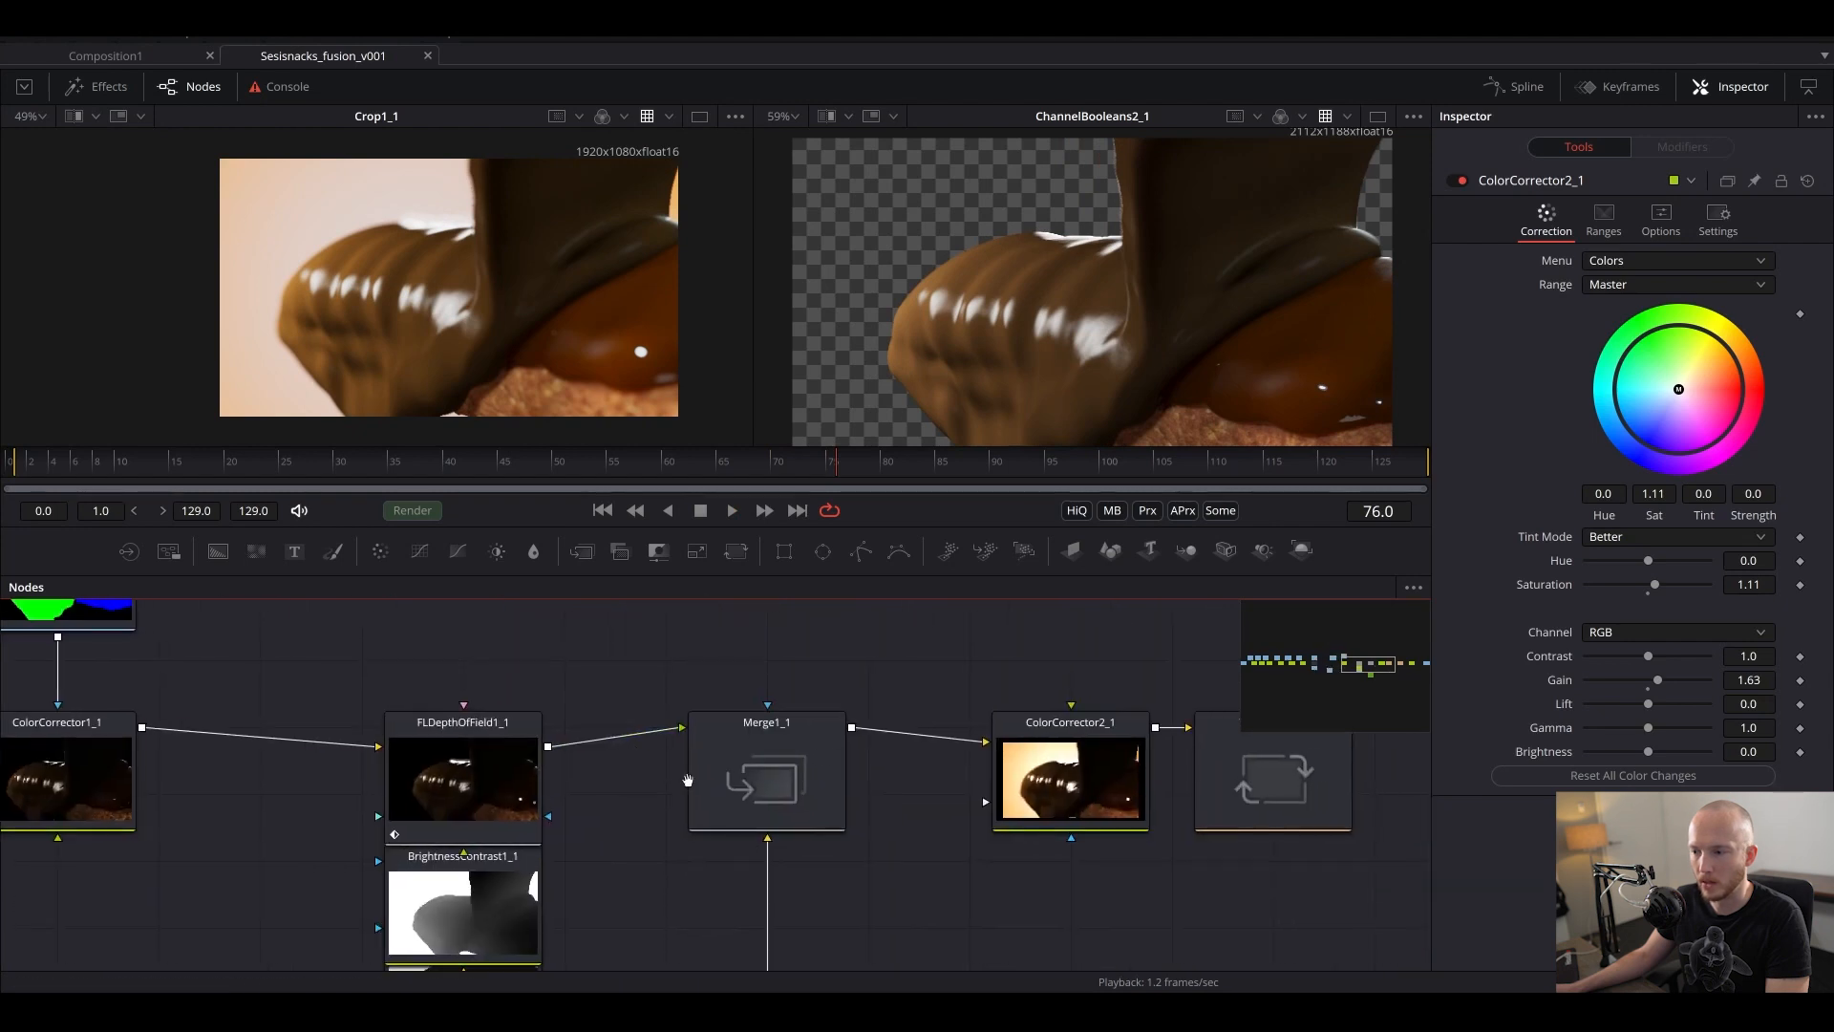
# - Turn off the forced tile pictures for all nodes and force them for source nodes only
pyautogui.rightClick(721, 718)
pyautogui.click(791, 626)
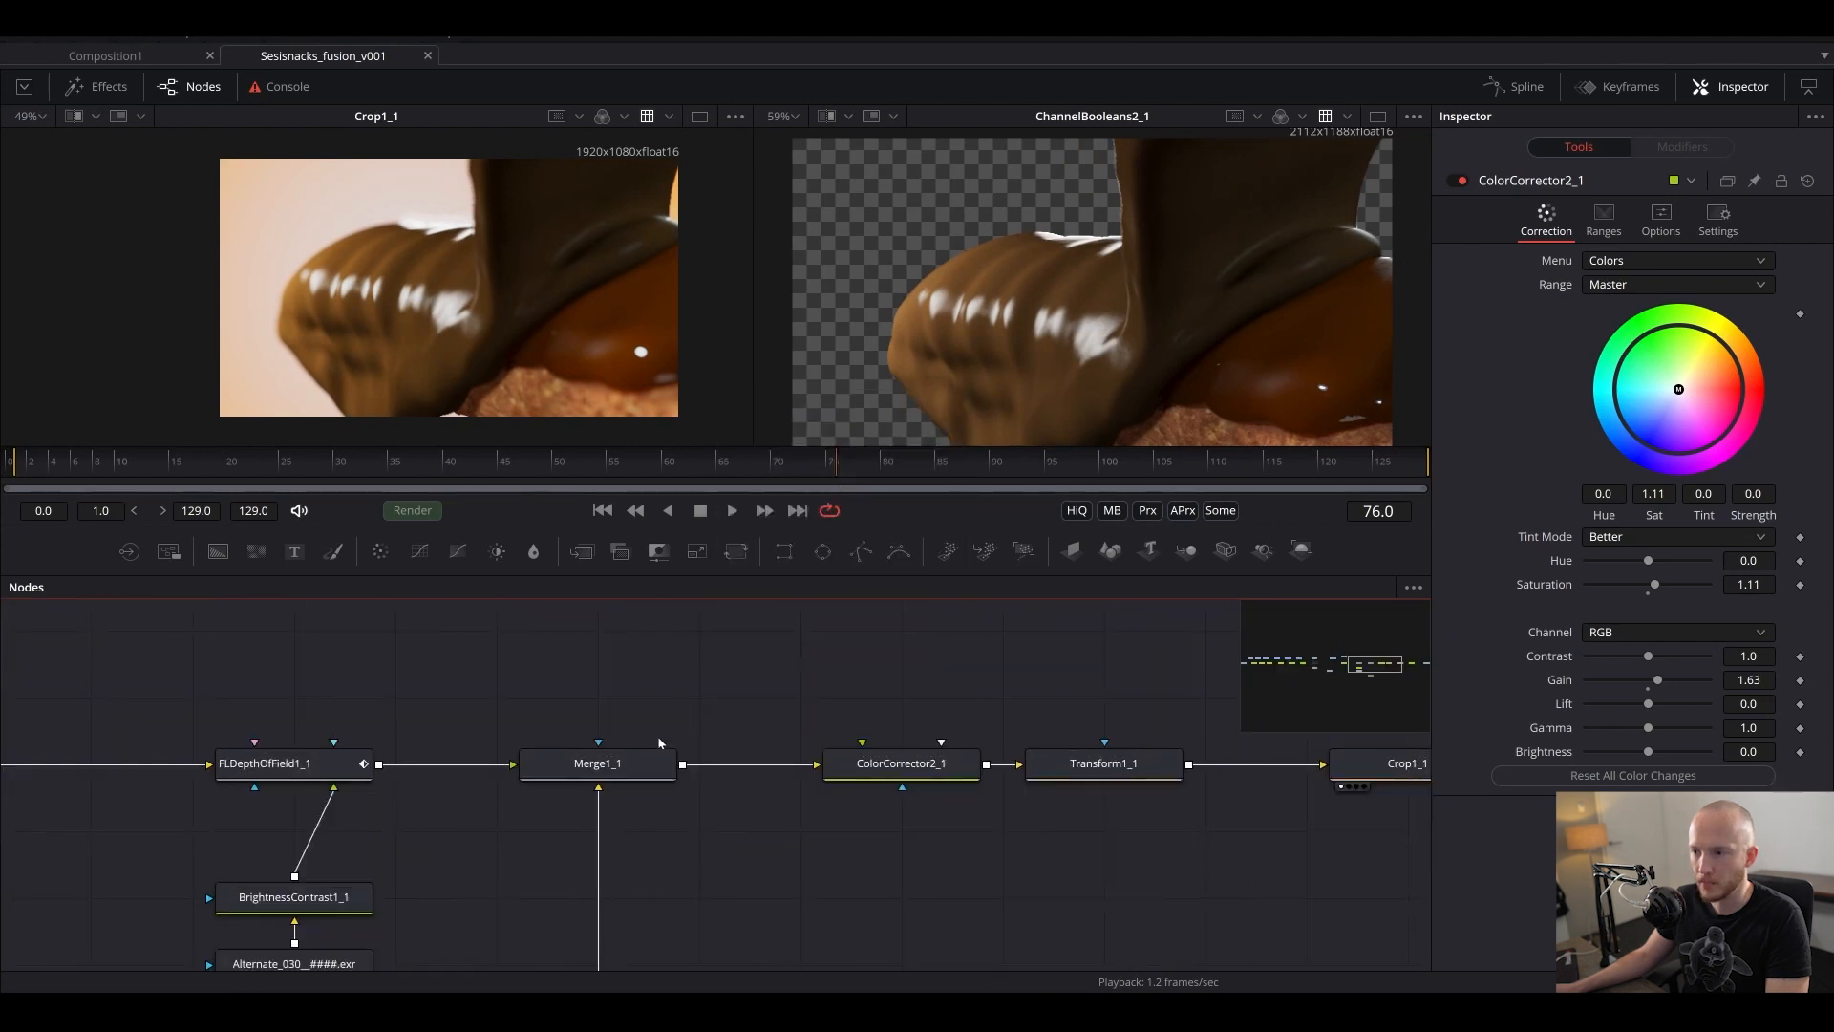
pyautogui.hscroll(-10, 657, 736)
pyautogui.scroll(-3, 865, 818)
pyautogui.rightClick(844, 716)
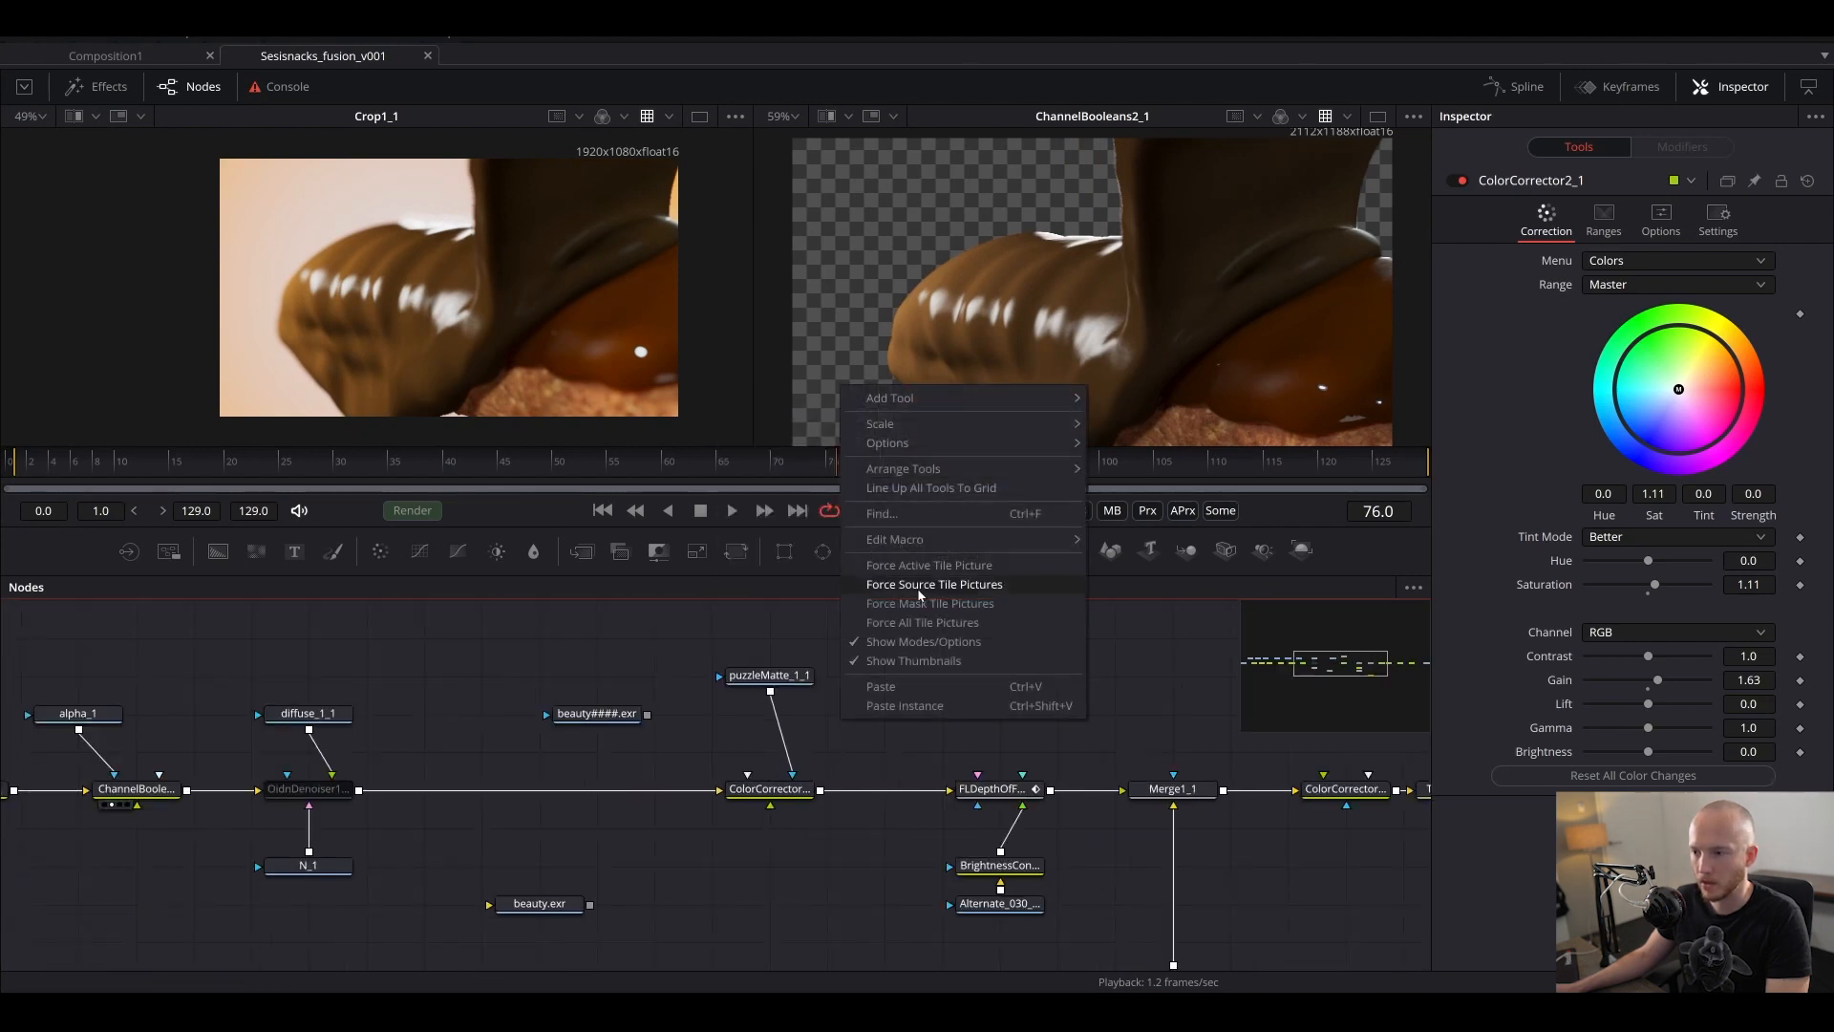
pyautogui.click(927, 584)
# - Spread the pass loaders from refraction_1 to alpha_1 higher above the Channel Booleans chain and shift diffuse_2 further from it
pyautogui.hscroll(-10, 956, 821)
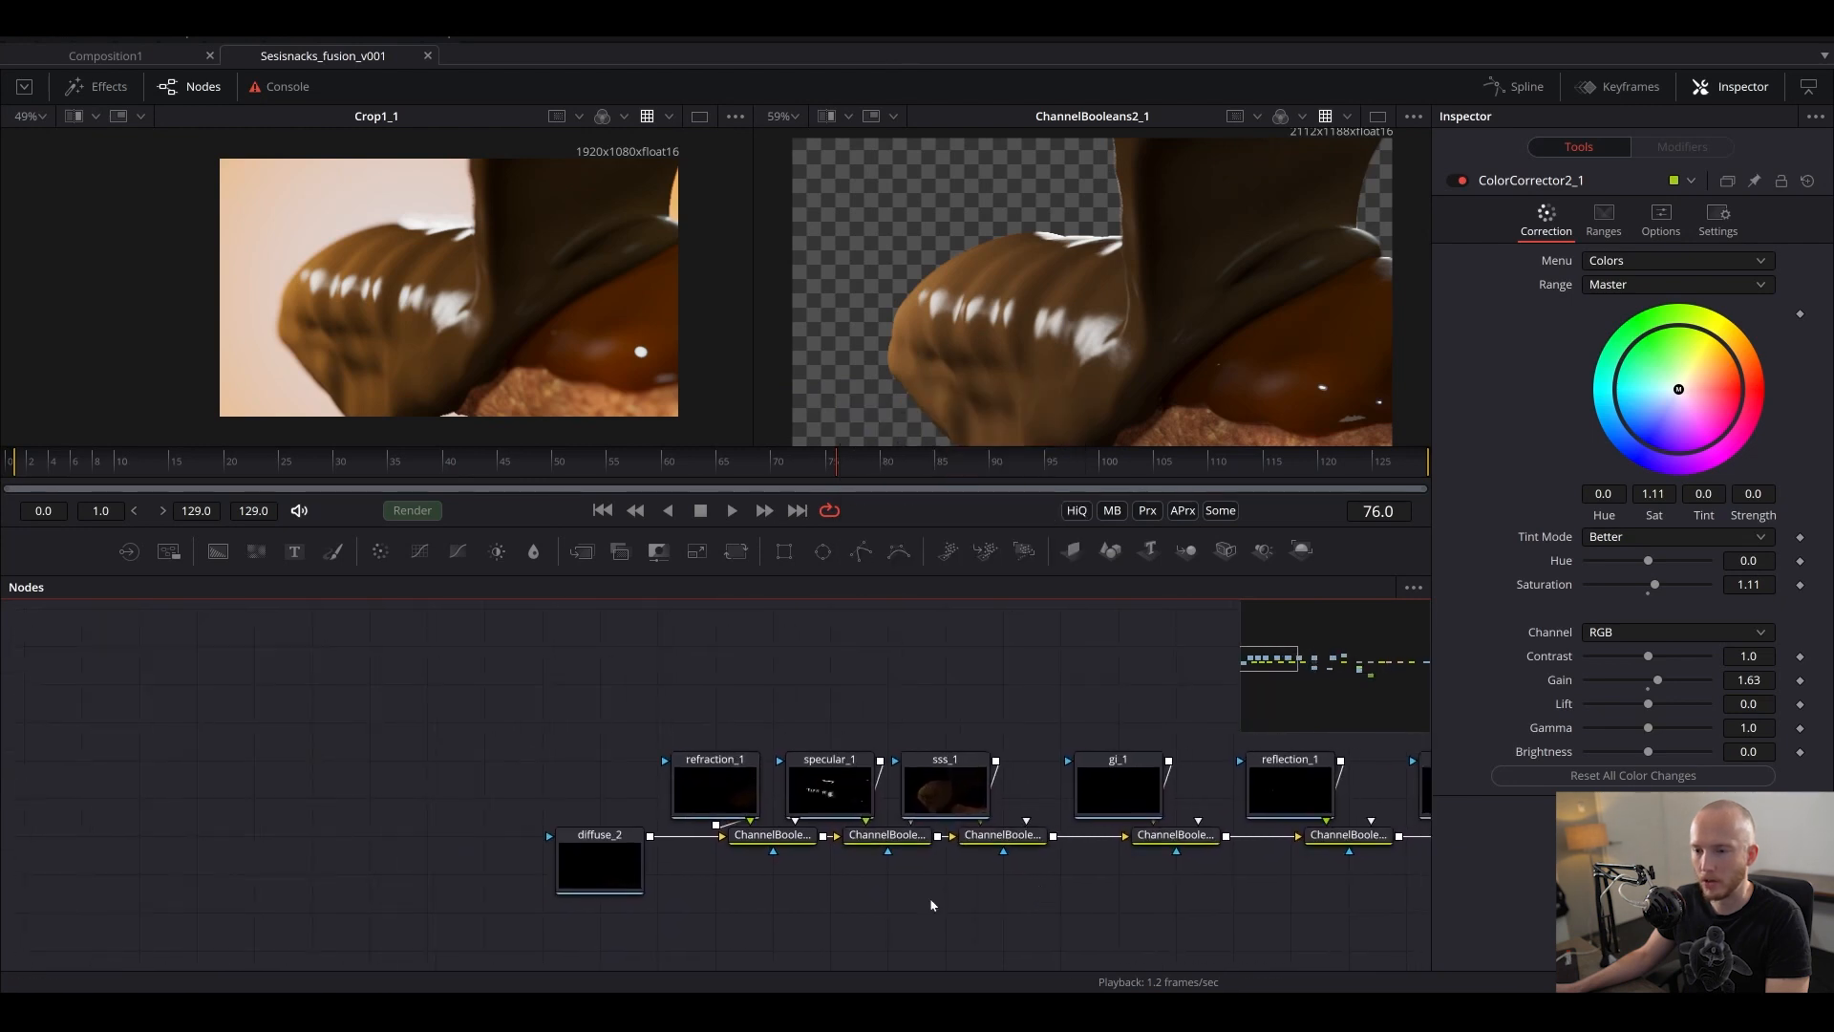
pyautogui.hscroll(10, 879, 812)
pyautogui.moveTo(612, 841); pyautogui.dragTo(621, 726)
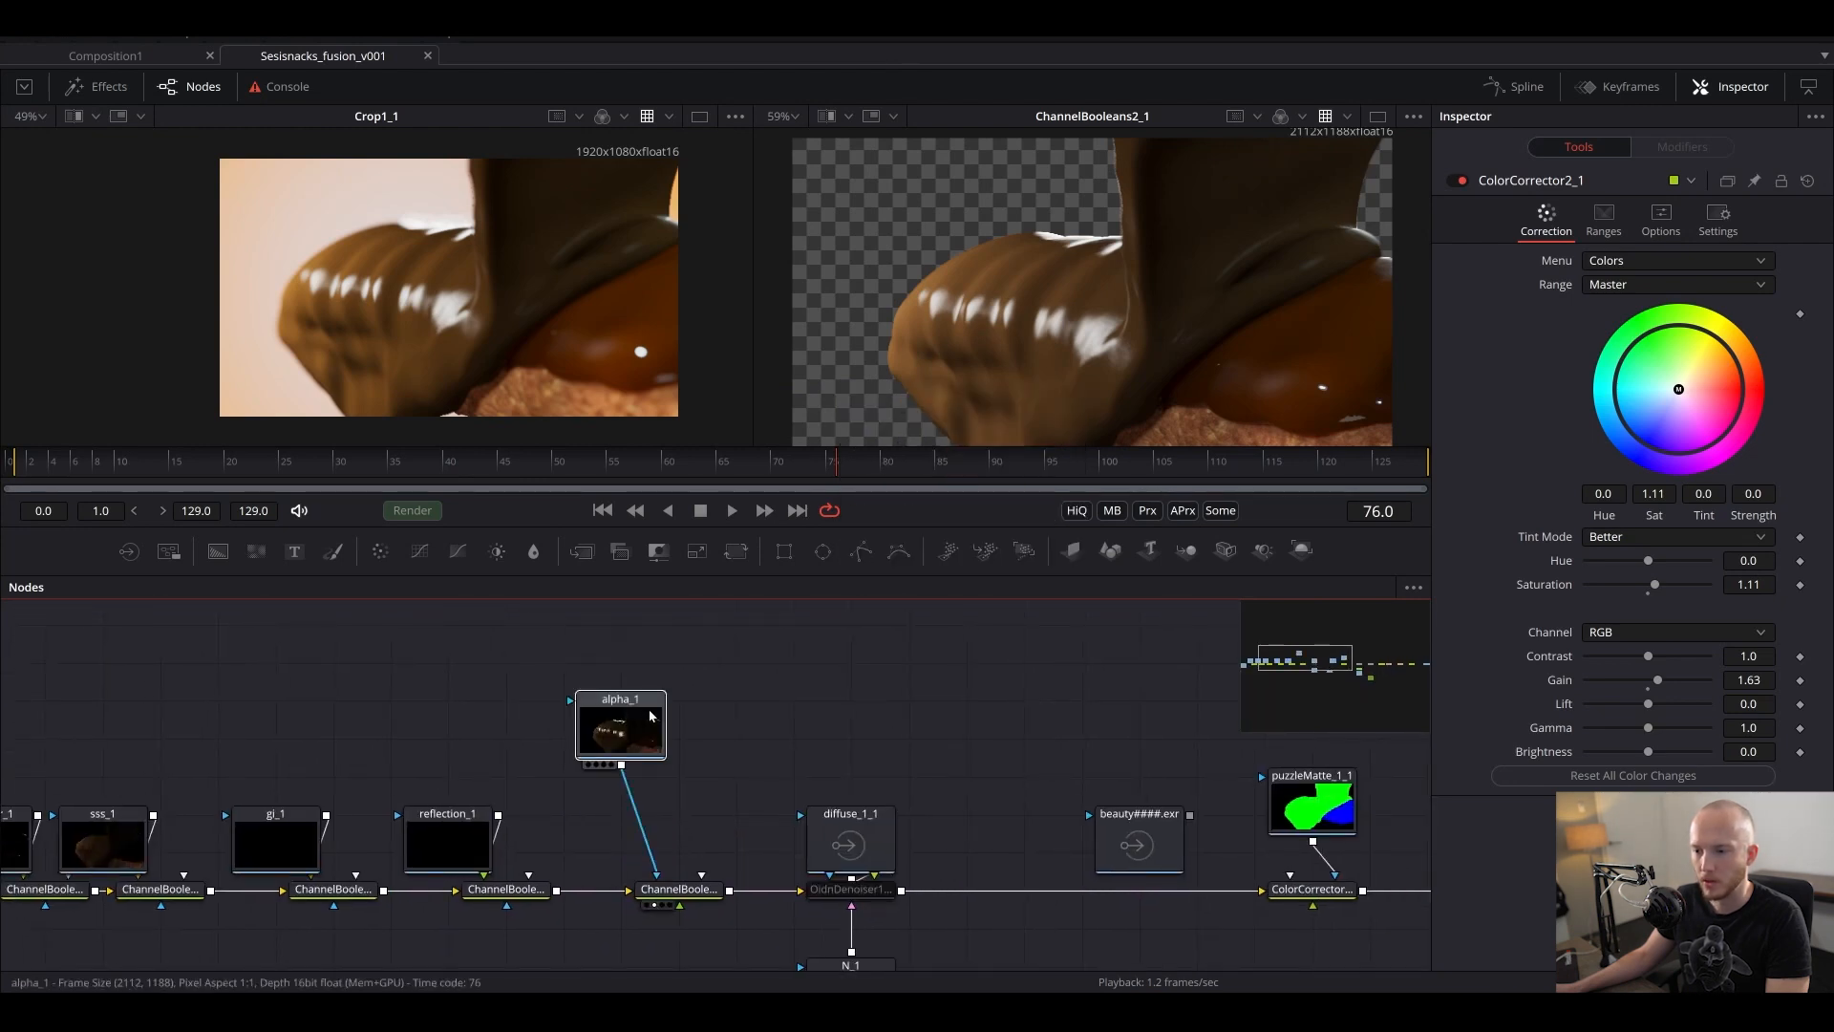
pyautogui.moveTo(449, 841); pyautogui.dragTo(445, 726)
pyautogui.moveTo(275, 841); pyautogui.dragTo(275, 725)
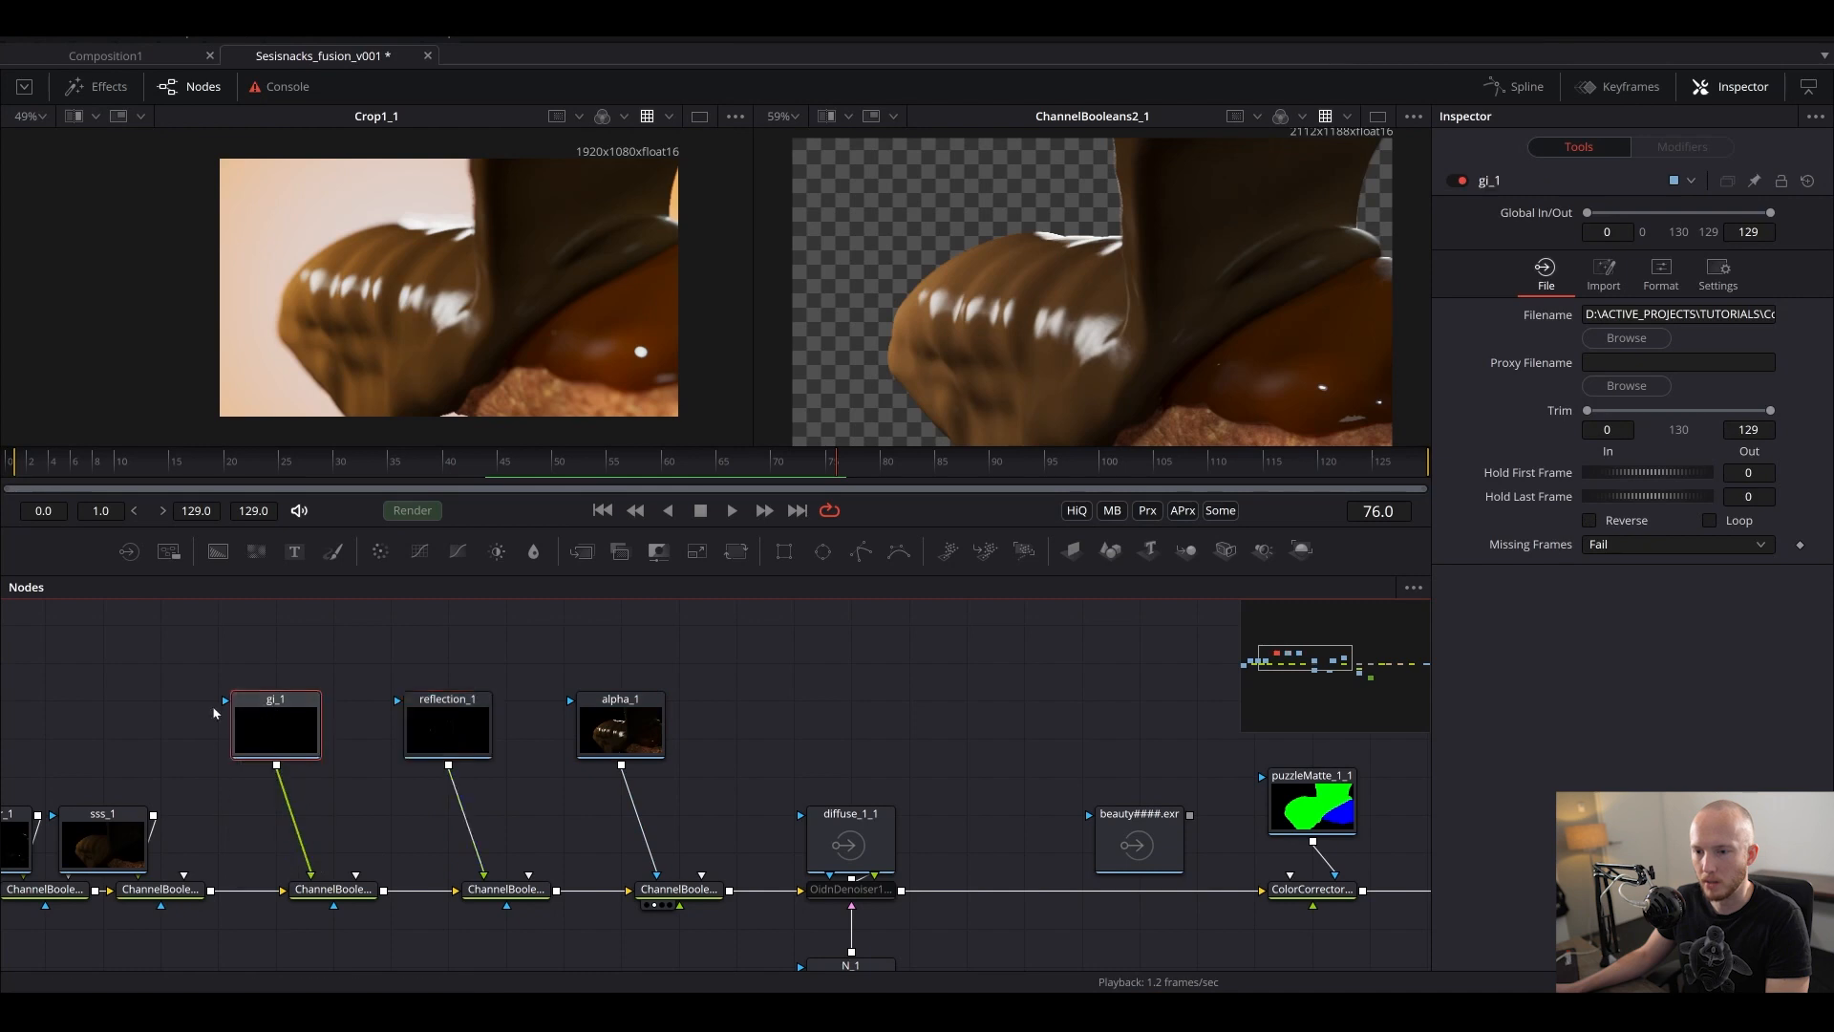
pyautogui.hscroll(-5, 495, 827)
pyautogui.moveTo(495, 827); pyautogui.dragTo(495, 750)
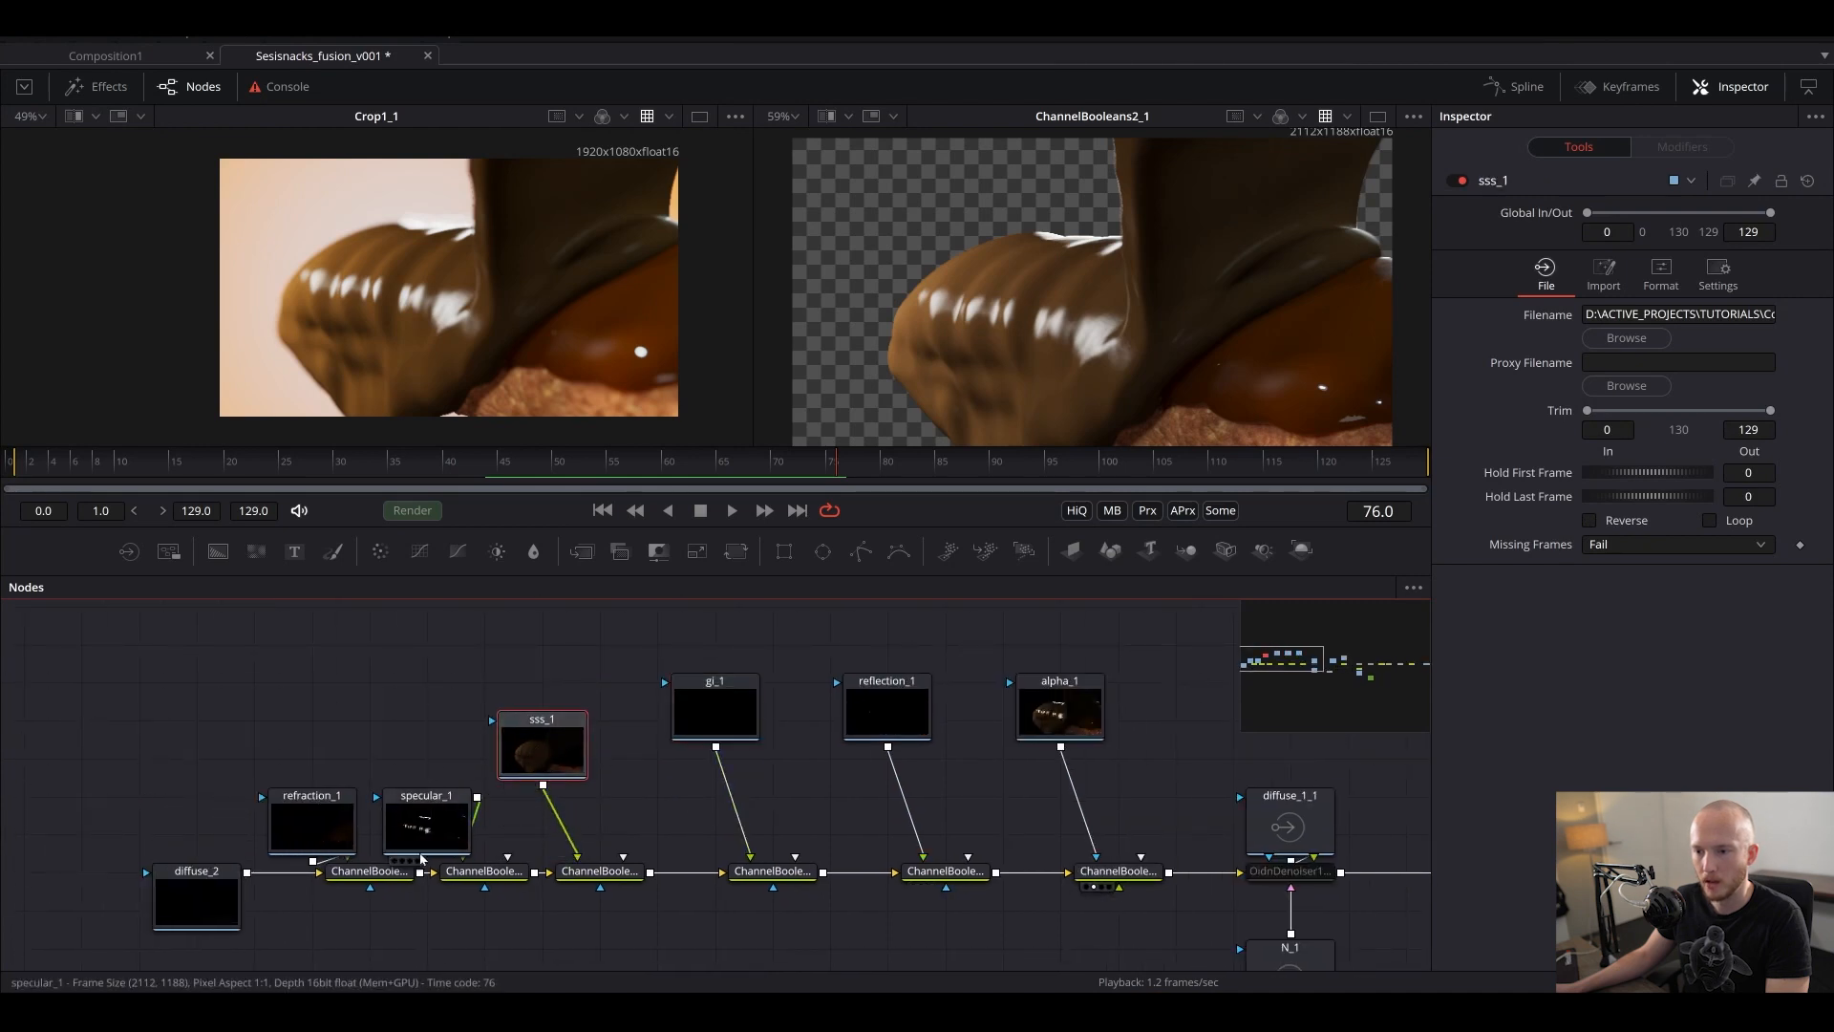
pyautogui.moveTo(407, 848); pyautogui.dragTo(196, 750)
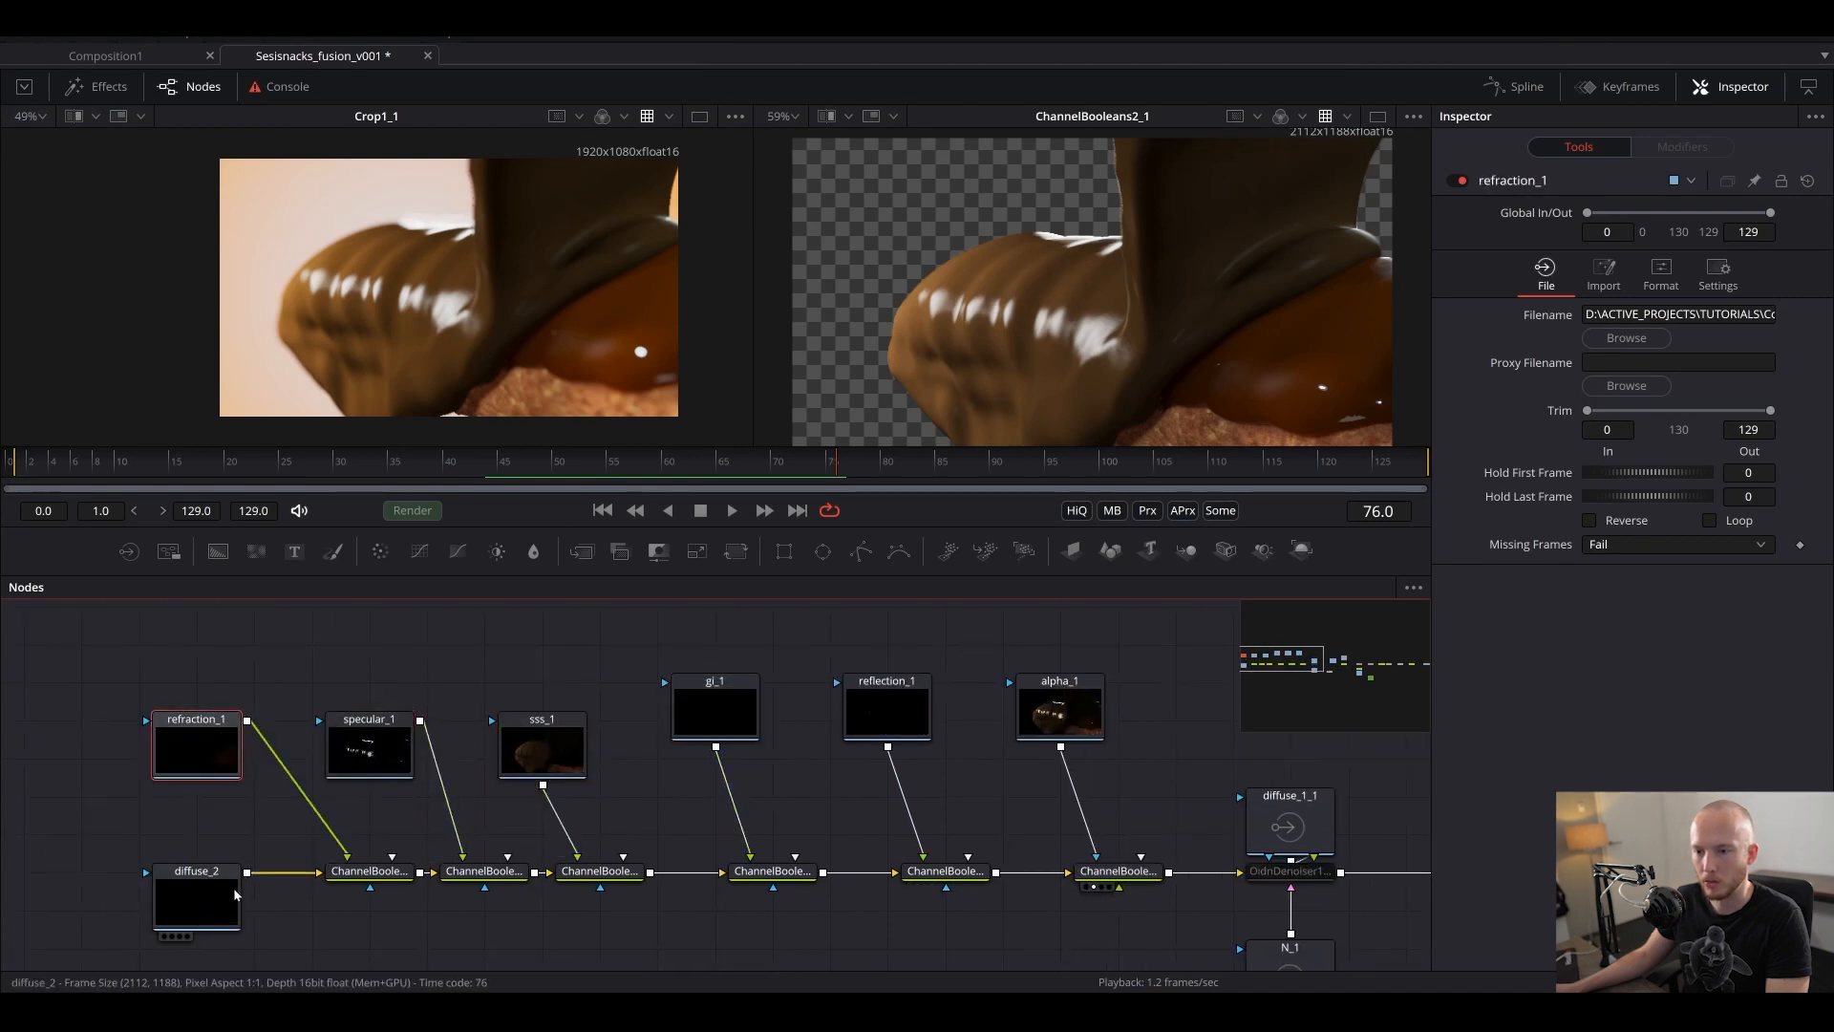
pyautogui.moveTo(196, 898); pyautogui.dragTo(138, 898)
# - Add a pipe router to the link from specular_1 to its Channel Booleans node and save the composition
pyautogui.keyDown('alt'); pyautogui.click(451, 788); pyautogui.keyUp('alt')
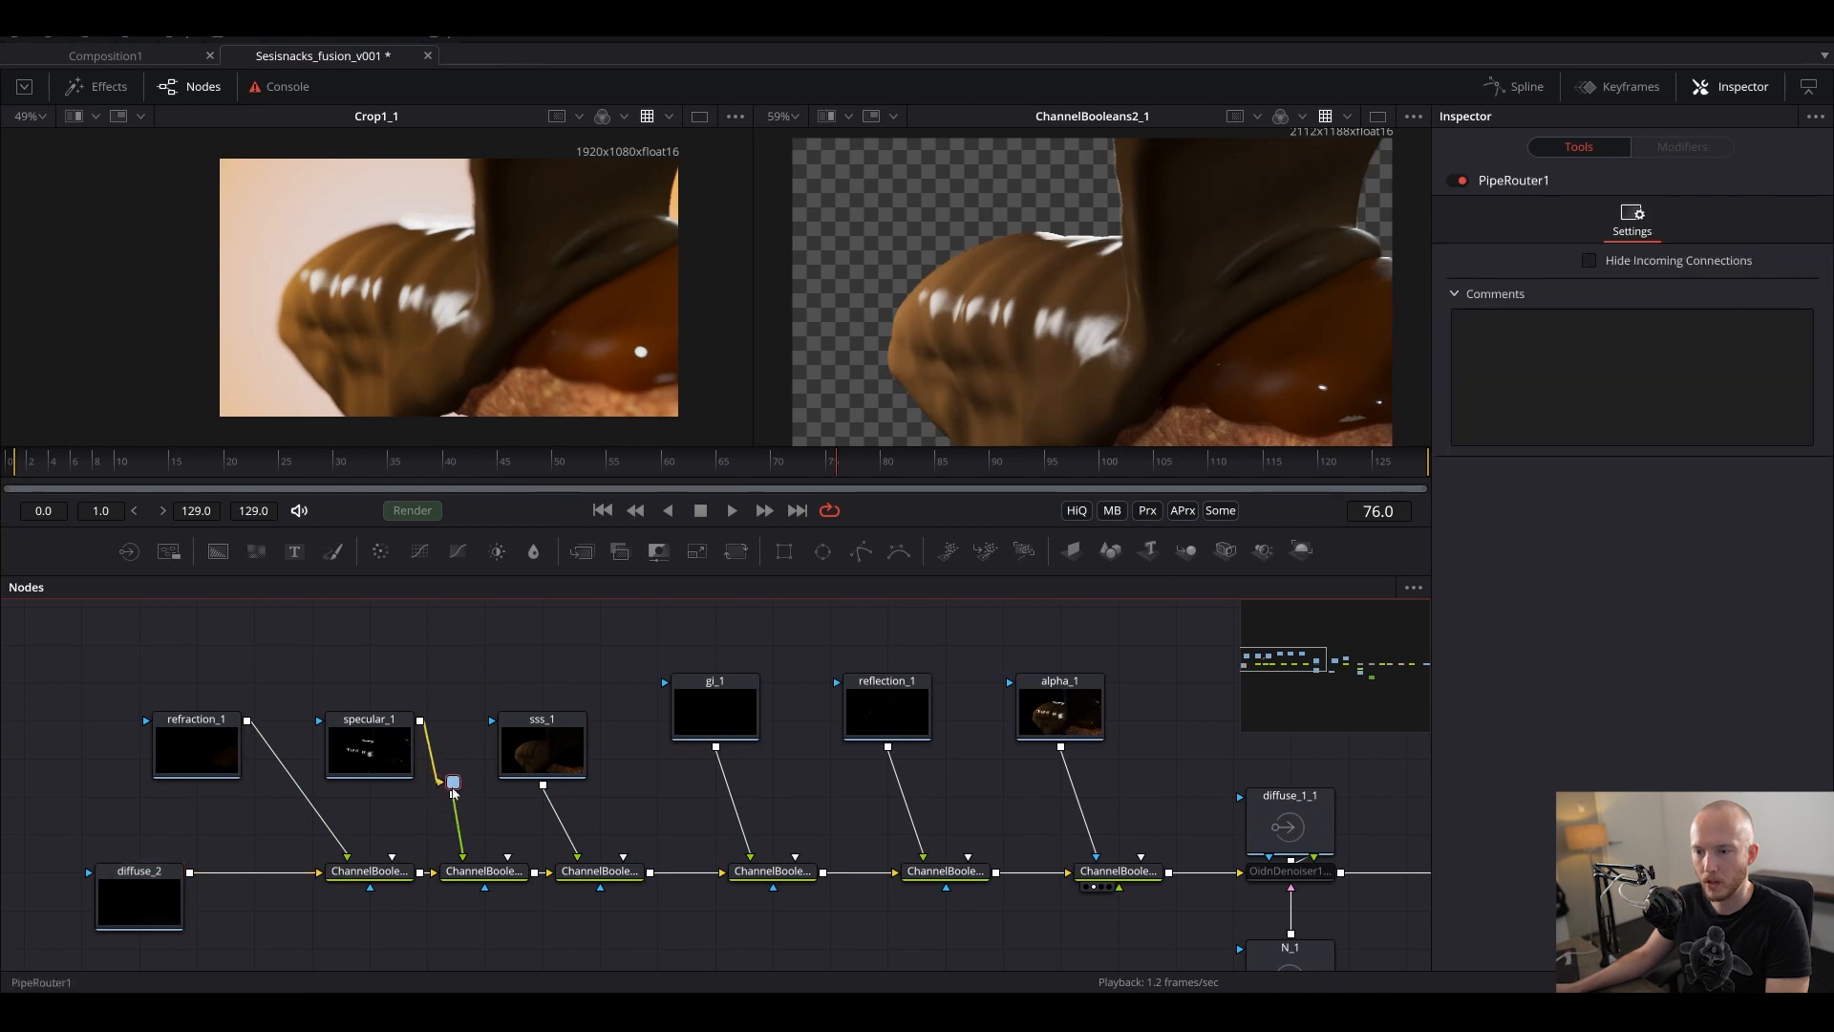
pyautogui.click(646, 729)
pyautogui.hscroll(10, 688, 741)
pyautogui.hotkey('ctrl', 's')
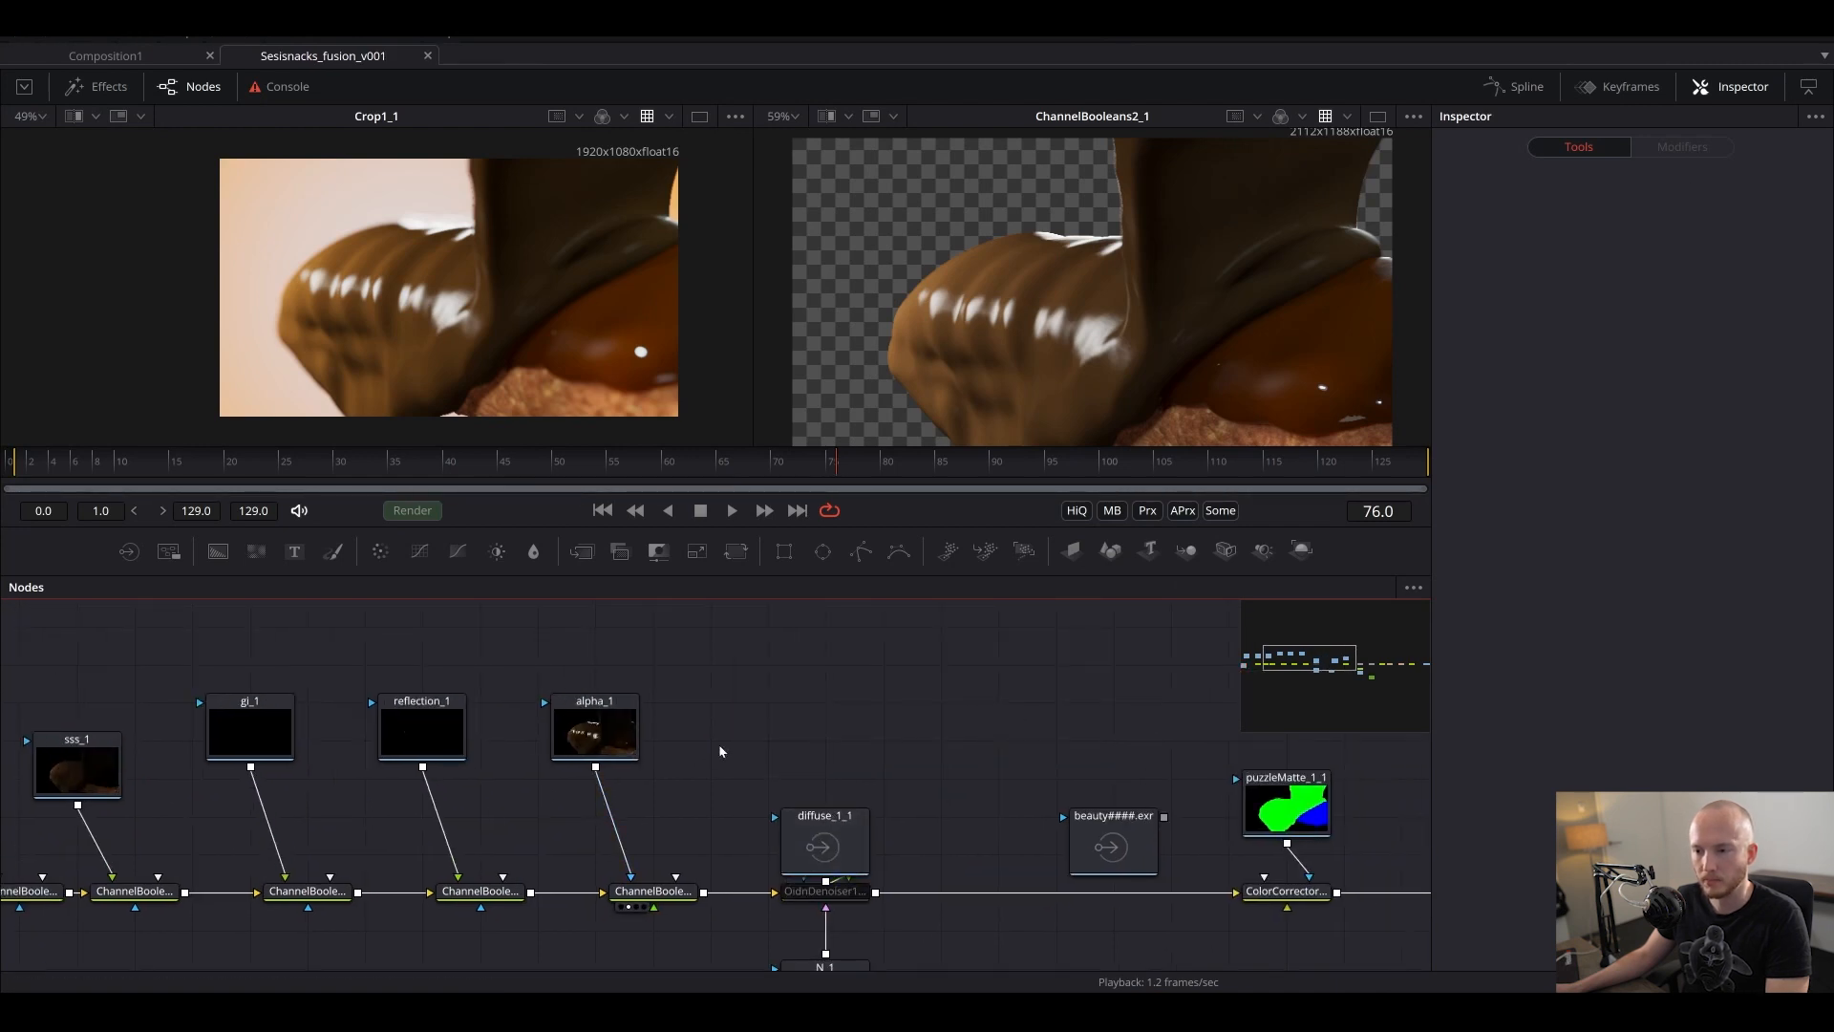
# - Move the puzzleMatte_1_1 loader higher above the first color corrector, ColorCorrector1_1
pyautogui.scroll(-3, 720, 752)
pyautogui.hscroll(5, 1134, 743)
pyautogui.moveTo(673, 770); pyautogui.dragTo(548, 737)
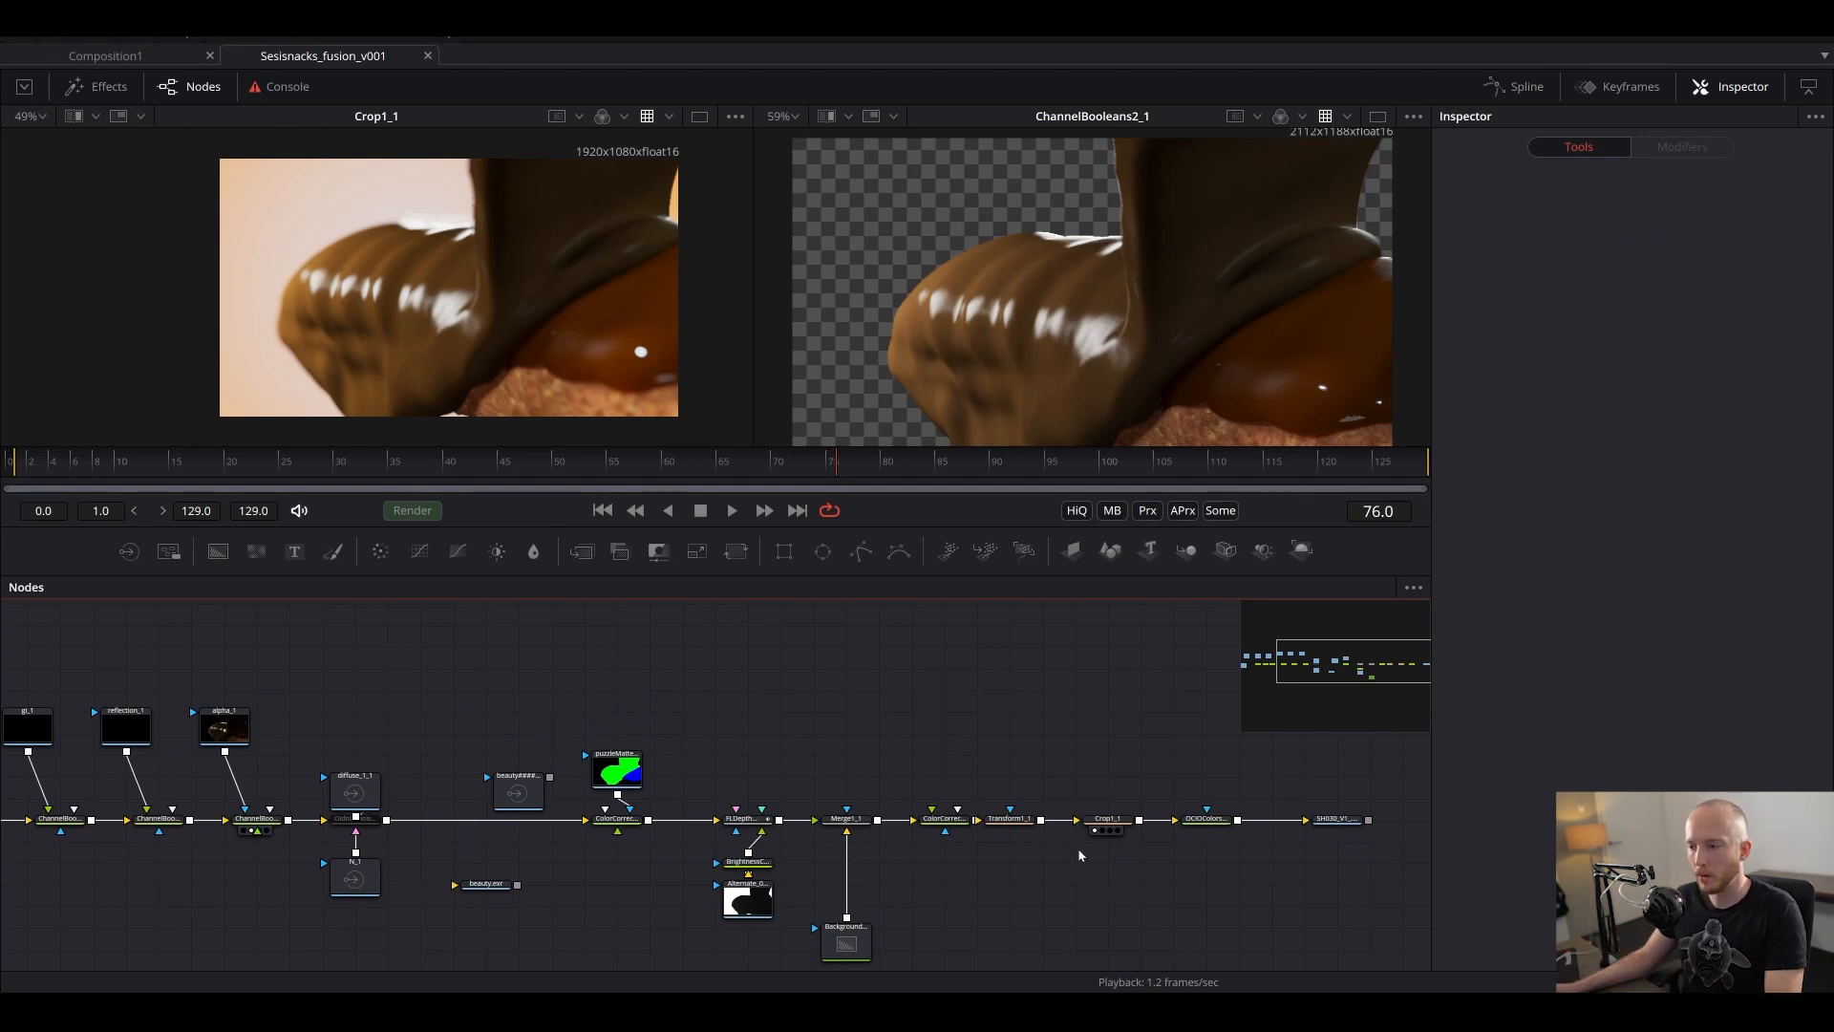
pyautogui.hscroll(7, 793, 772)
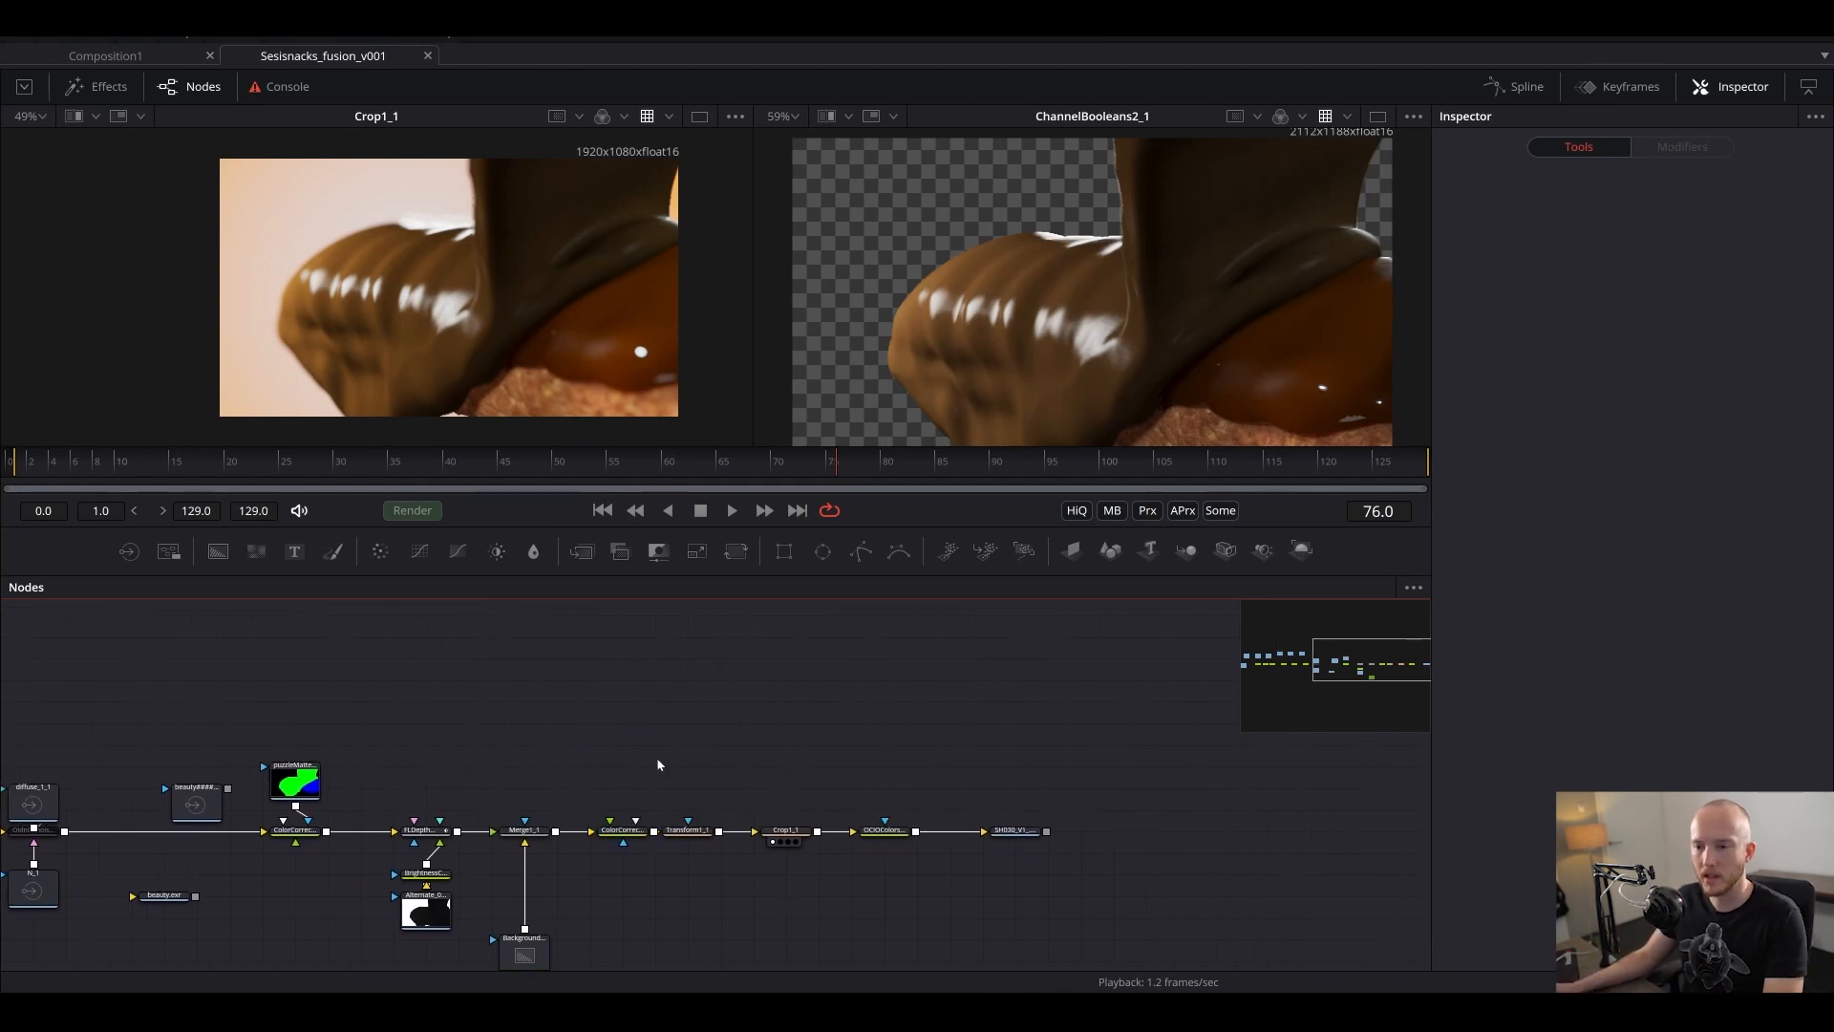
pyautogui.scroll(4, 384, 788)
pyautogui.scroll(3, 540, 917)
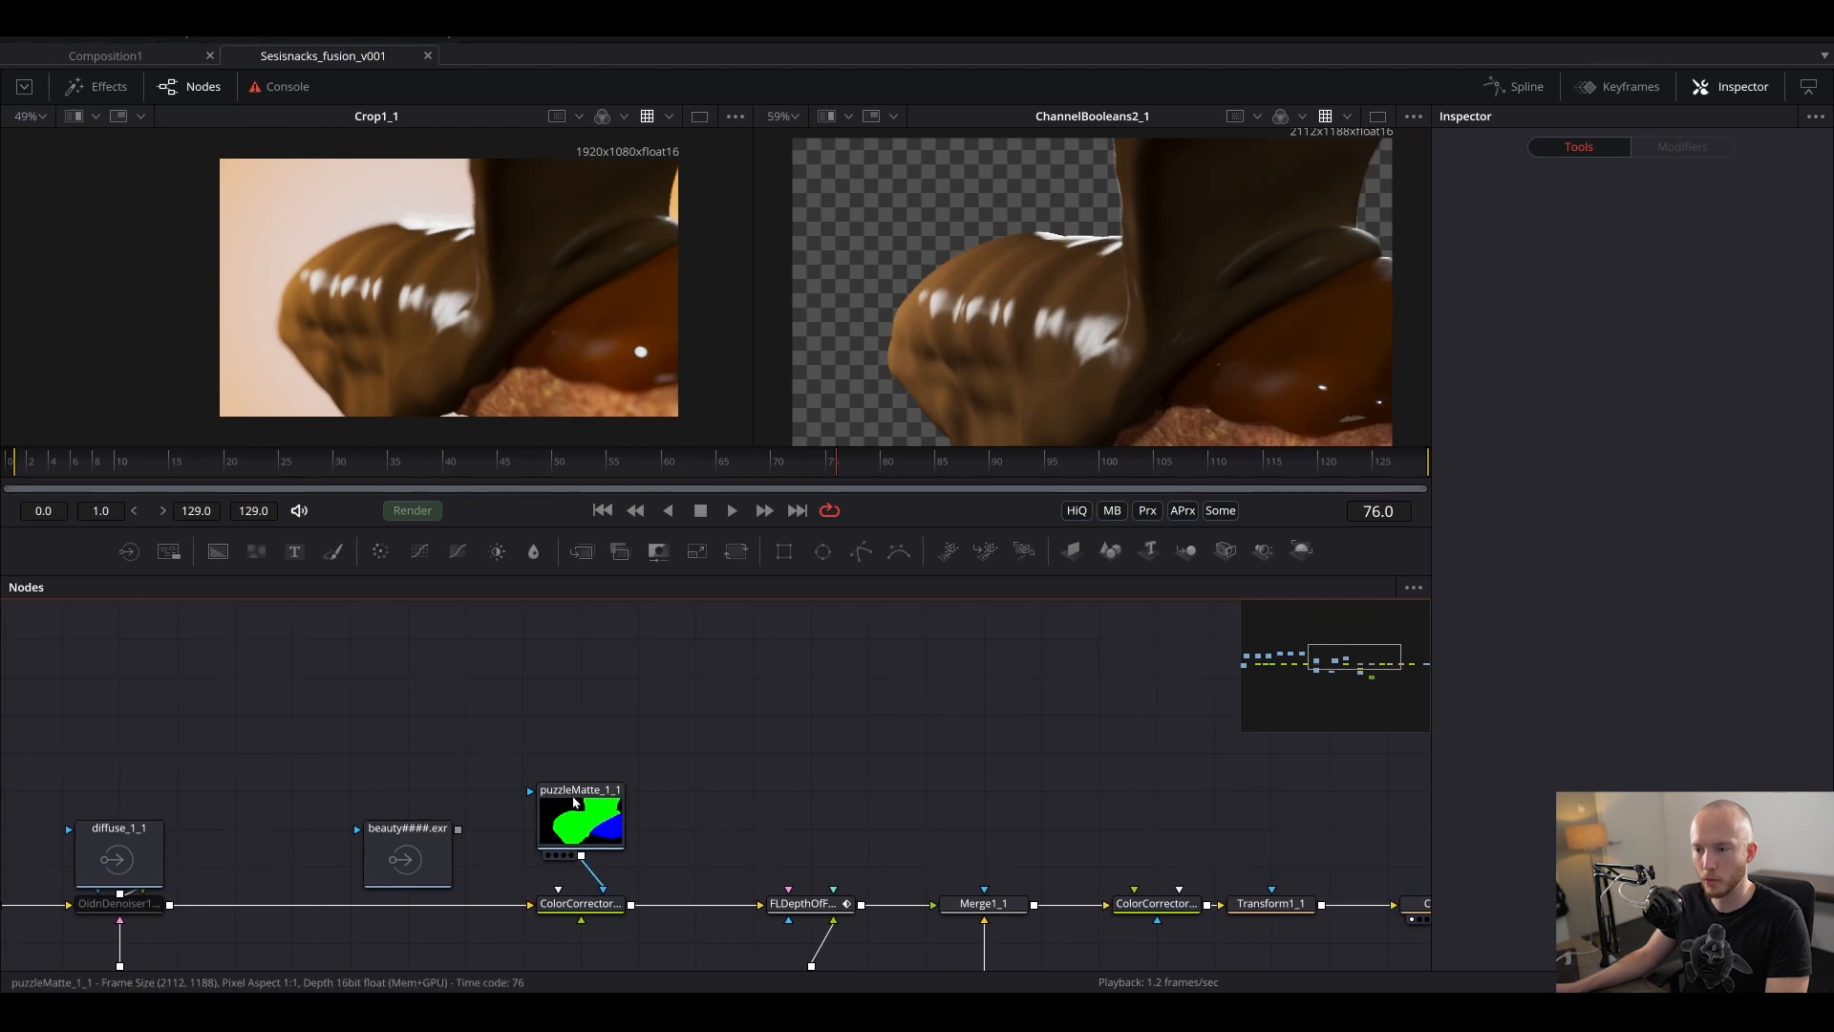
pyautogui.moveTo(581, 818); pyautogui.dragTo(581, 704)
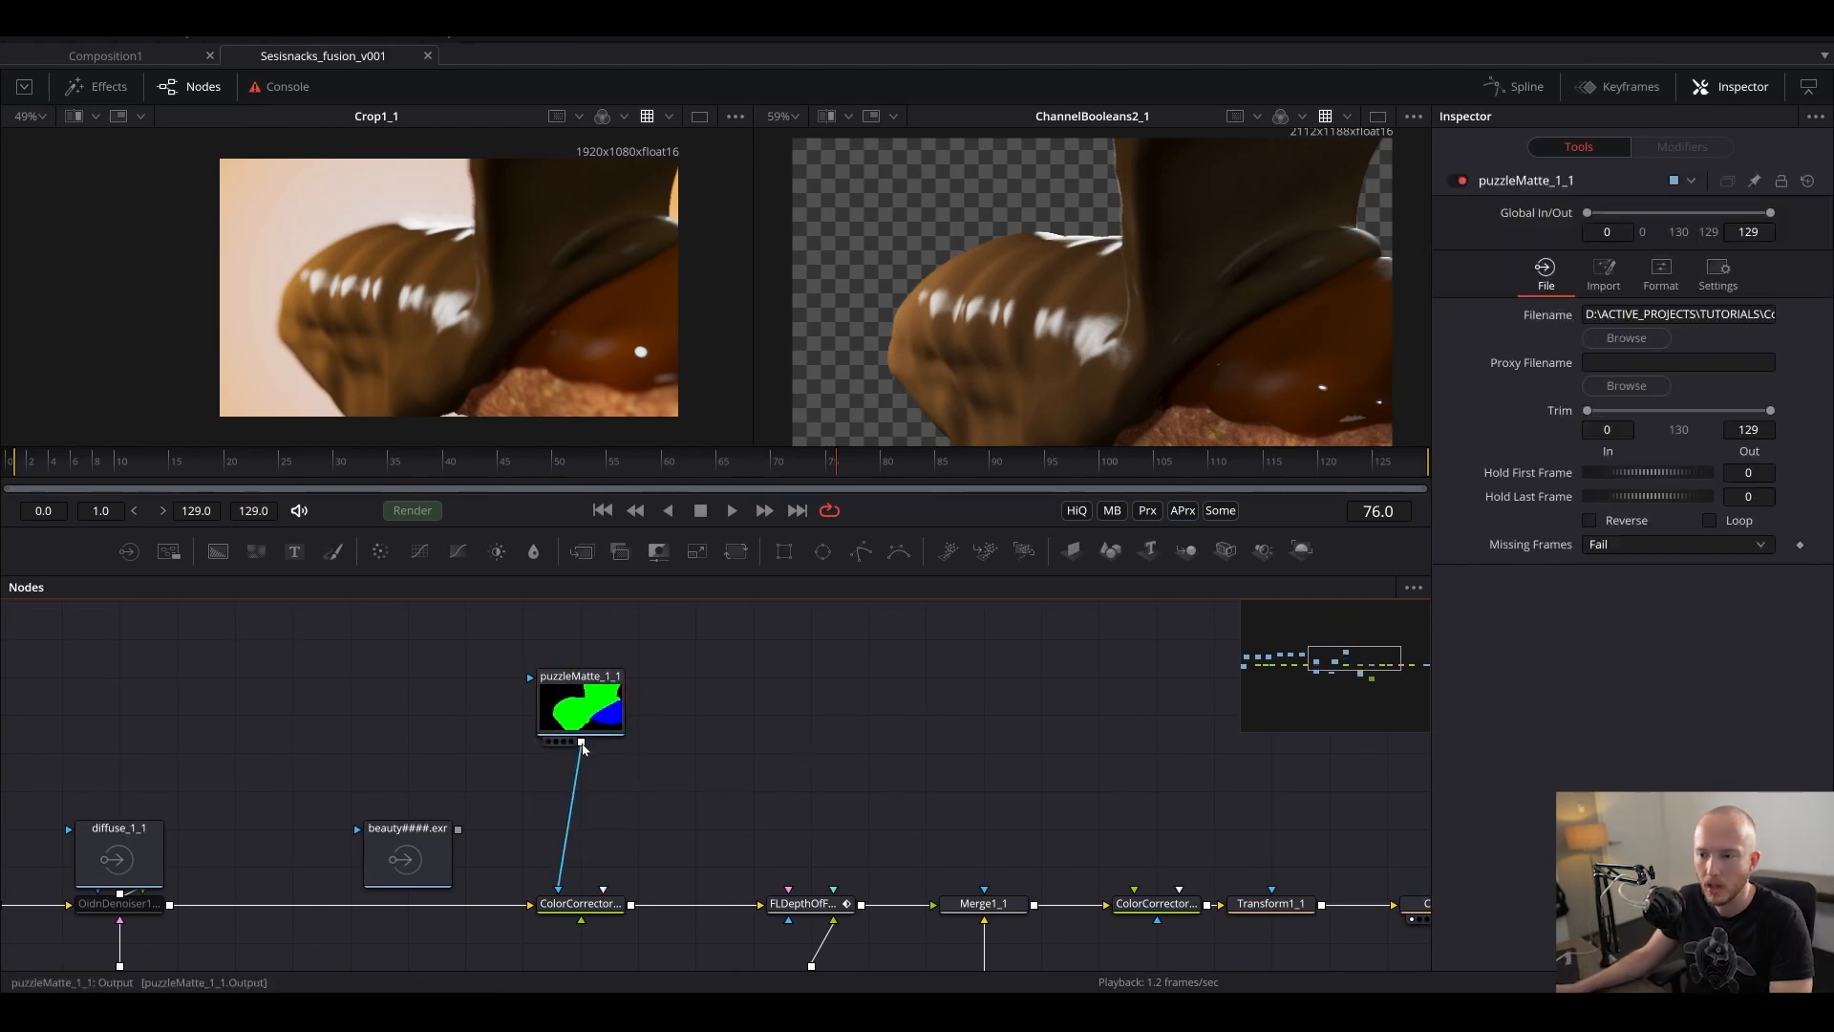
# - Try connecting puzzleMatte_1_1's output to the mask input of ColorCorrector2_1 as well, and undo the connection
pyautogui.moveTo(1111, 862); pyautogui.dragTo(892, 781)
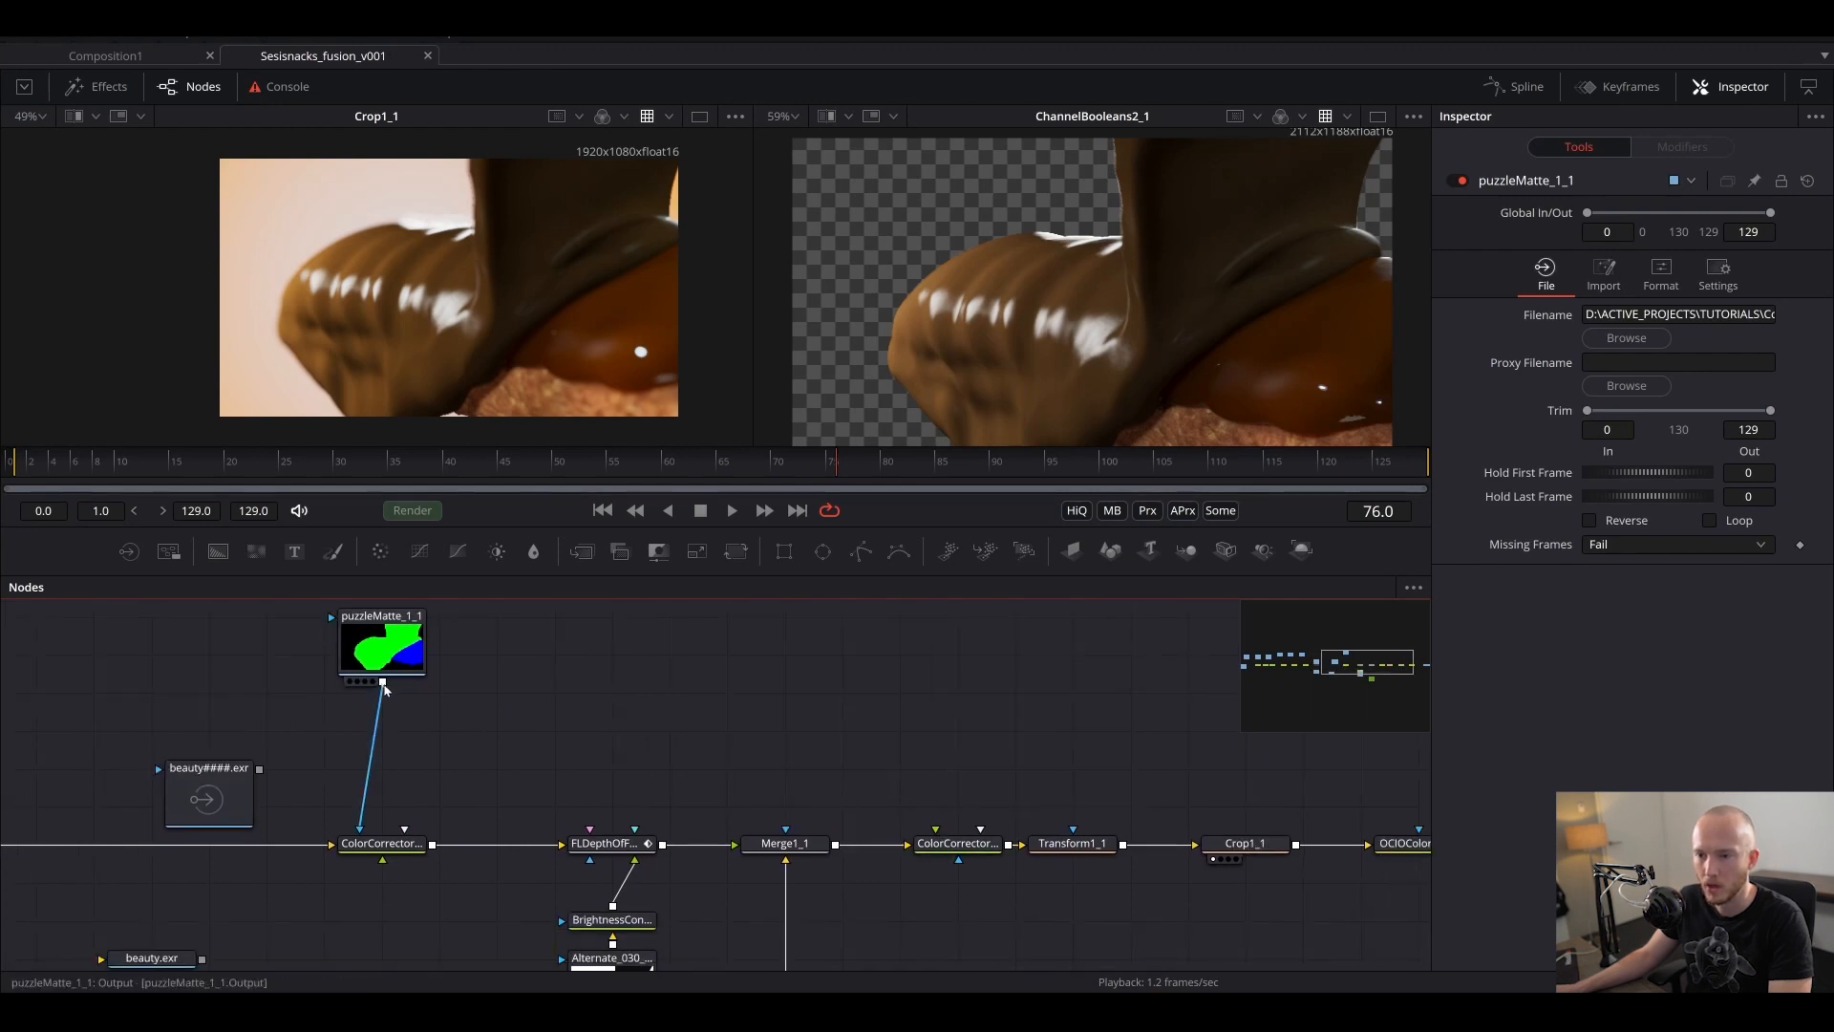
pyautogui.moveTo(856, 849); pyautogui.dragTo(1007, 874)
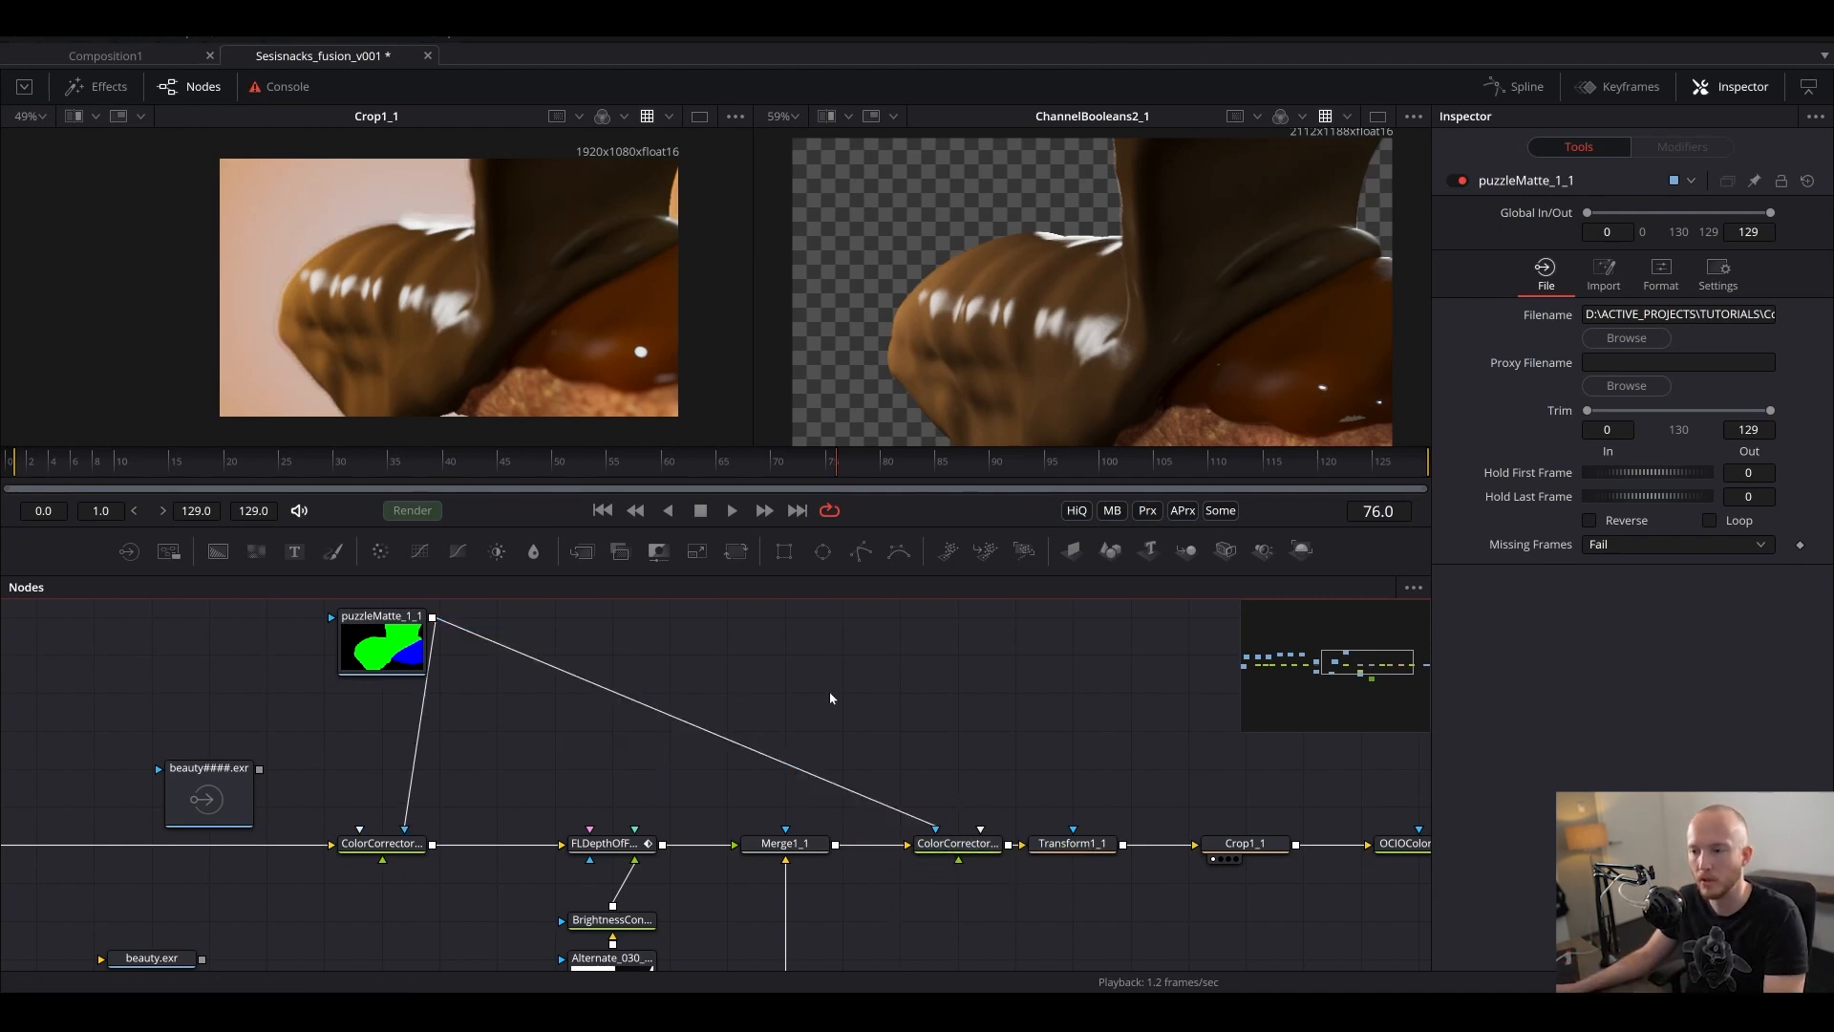
pyautogui.hotkey('ctrl', 'z')
pyautogui.hscroll(5, 1029, 765)
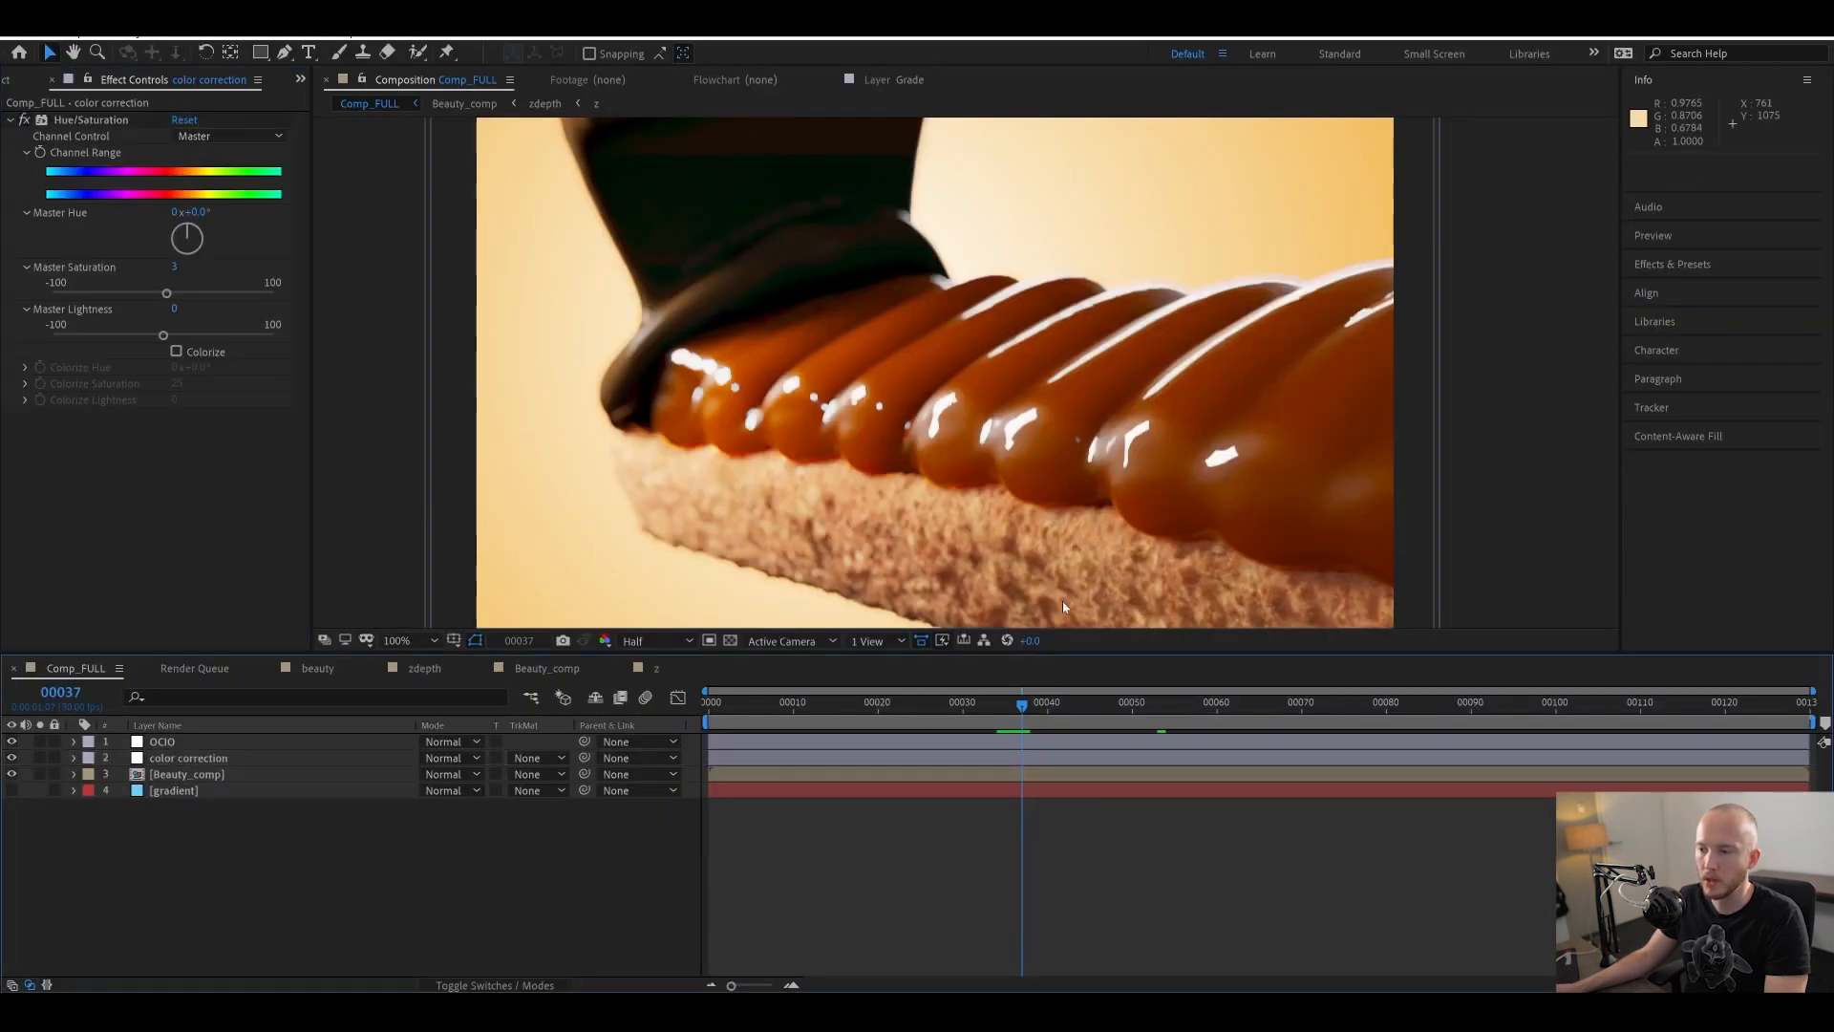
# - Switch to After Effects, save the project and show the whole Comp_FULL frame at 50%
pyautogui.hotkey('ctrl', 's')
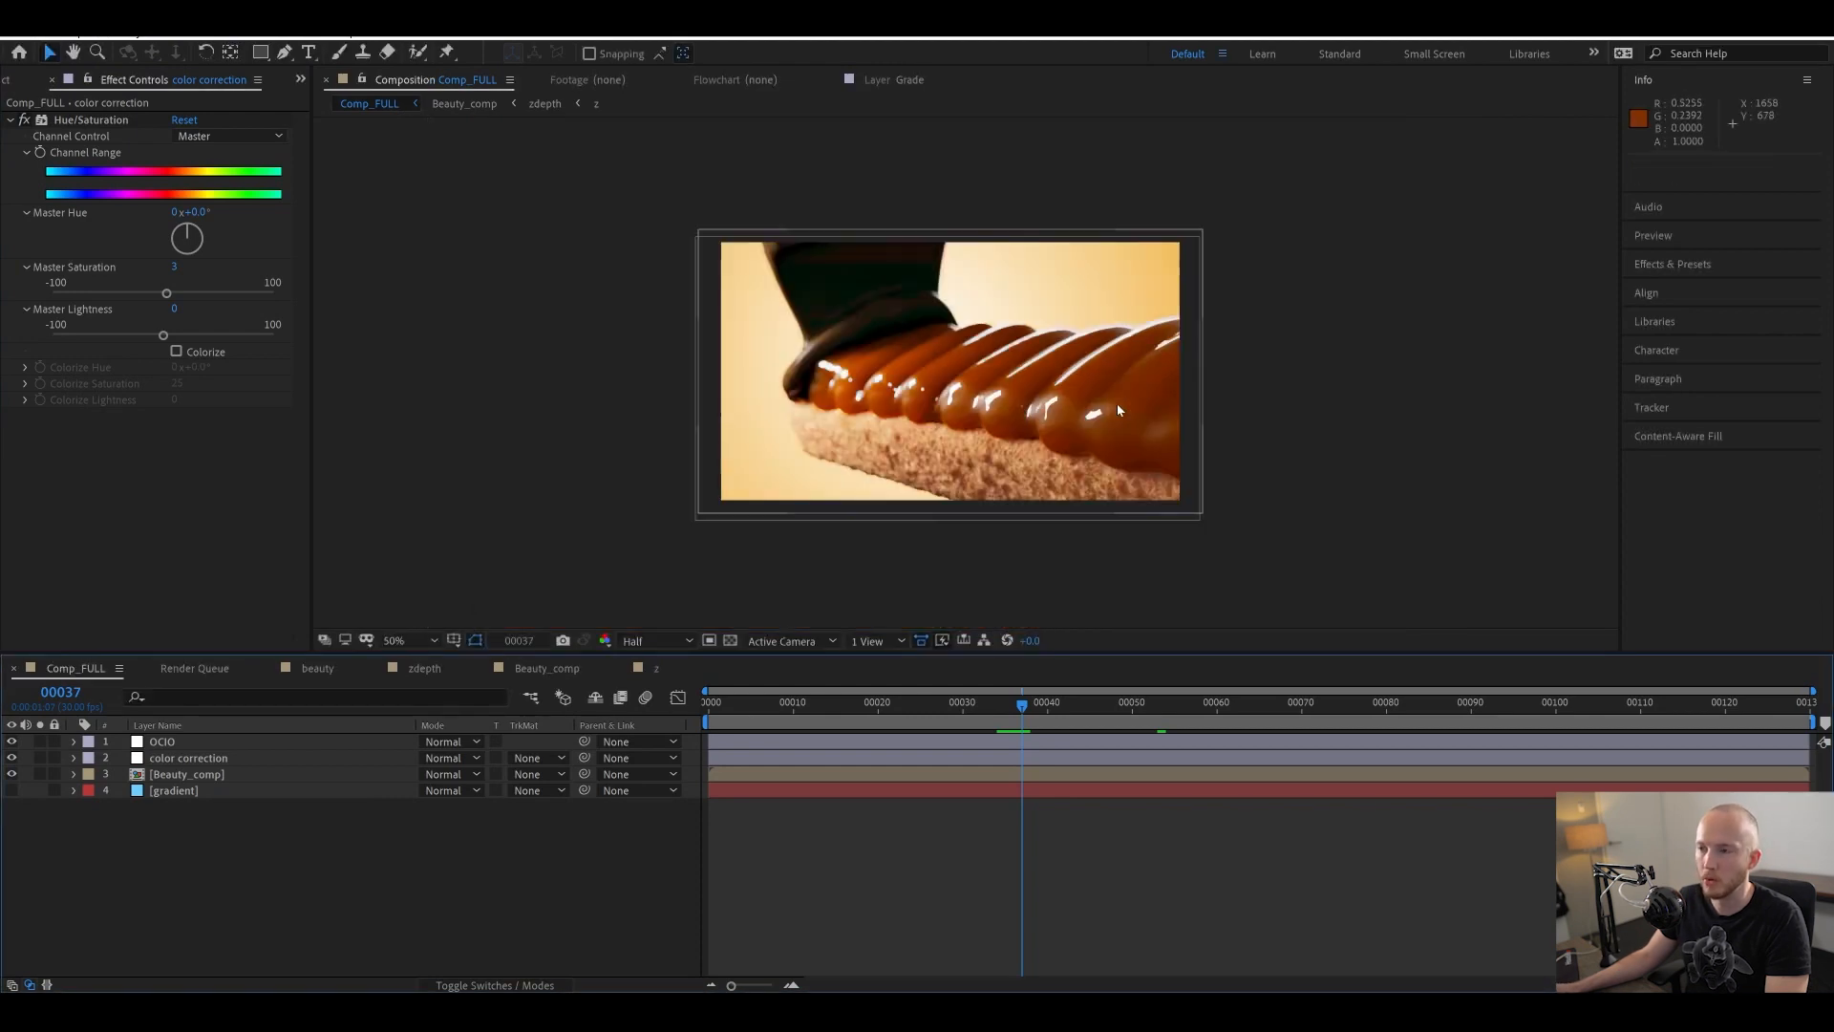
pyautogui.moveTo(1094, 420); pyautogui.dragTo(1138, 485)
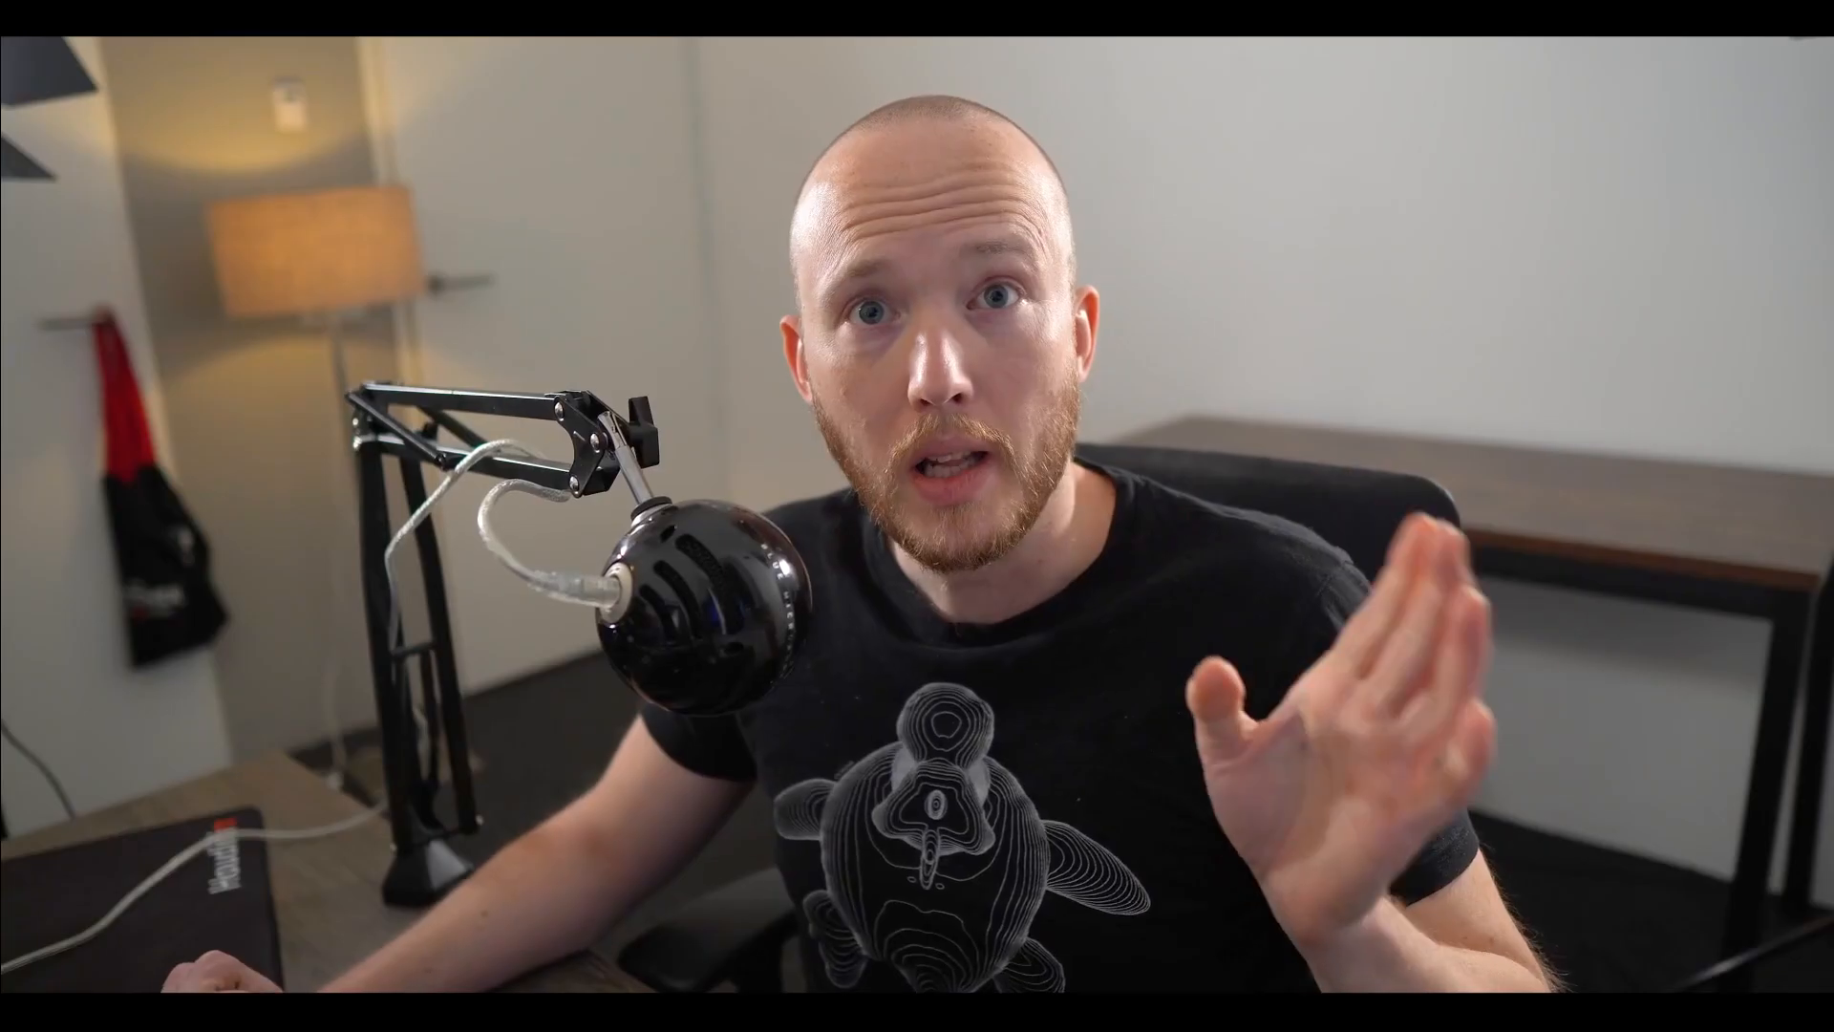